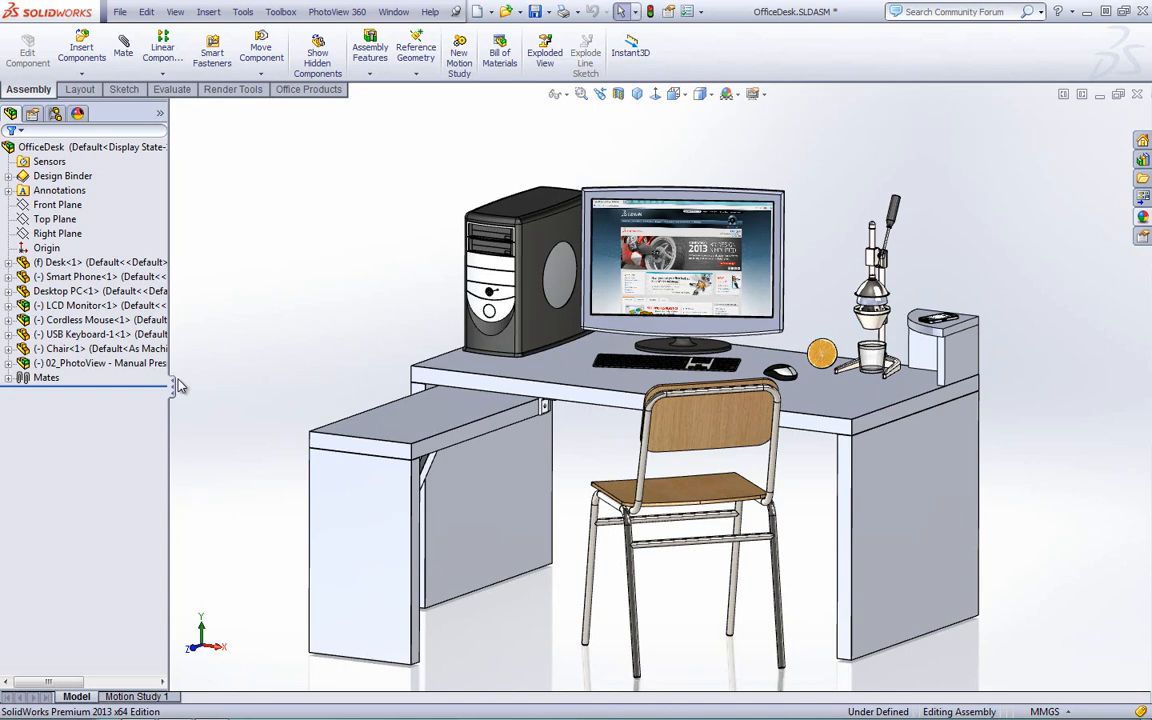
Step: Open the Desk part from the assembly and turn on shadows in shaded mode
right_click(843, 352)
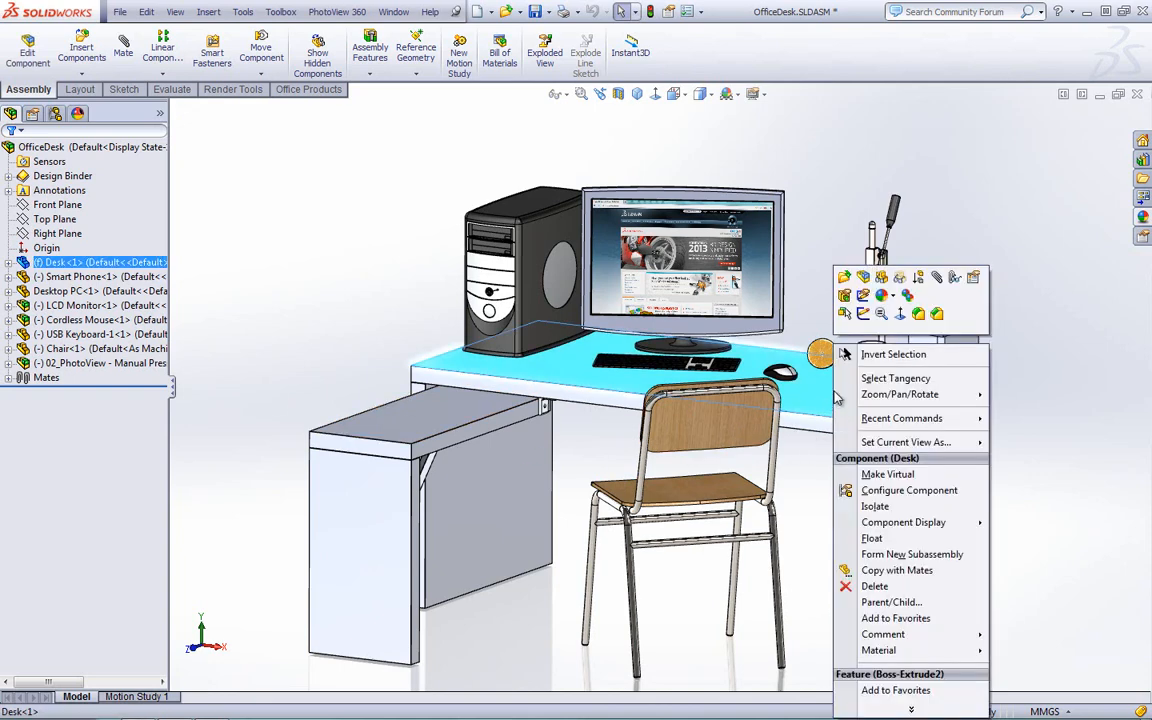
left_click(845, 279)
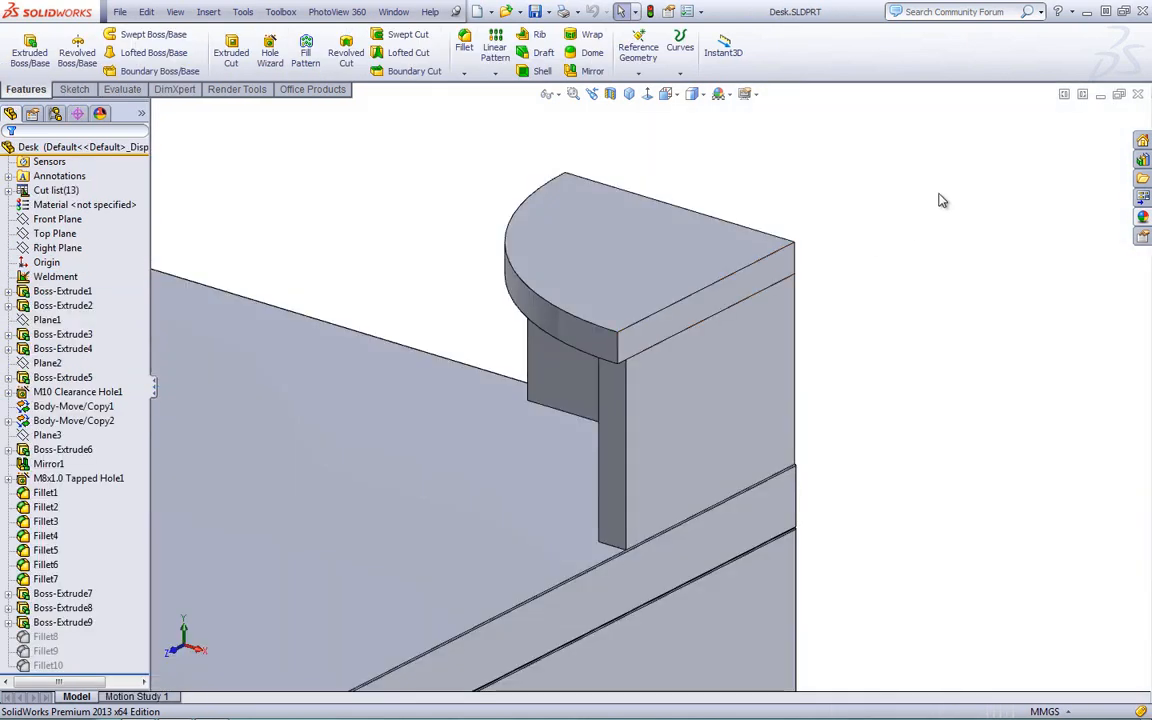
left_click(1143, 216)
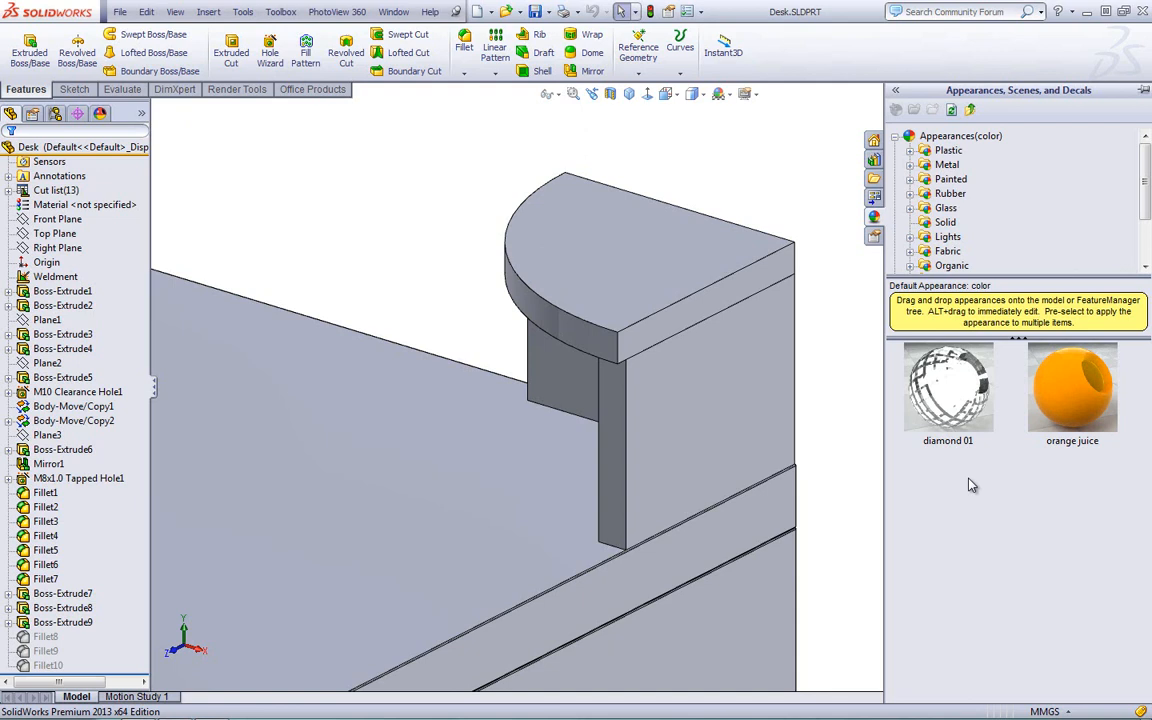
left_click(747, 94)
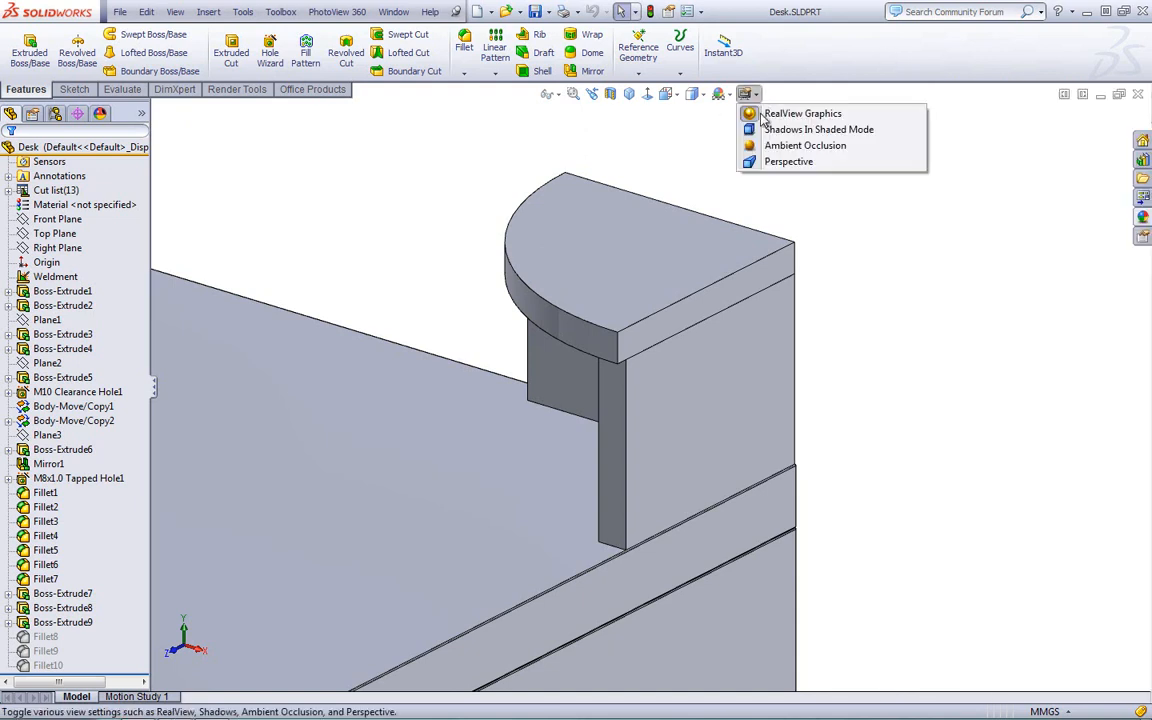
left_click(790, 129)
Step: Apply the polished cherry 2d wood appearance to the outer face of the desk's side panel and keep the appearance target palette pinned
mouse_move(1142, 217)
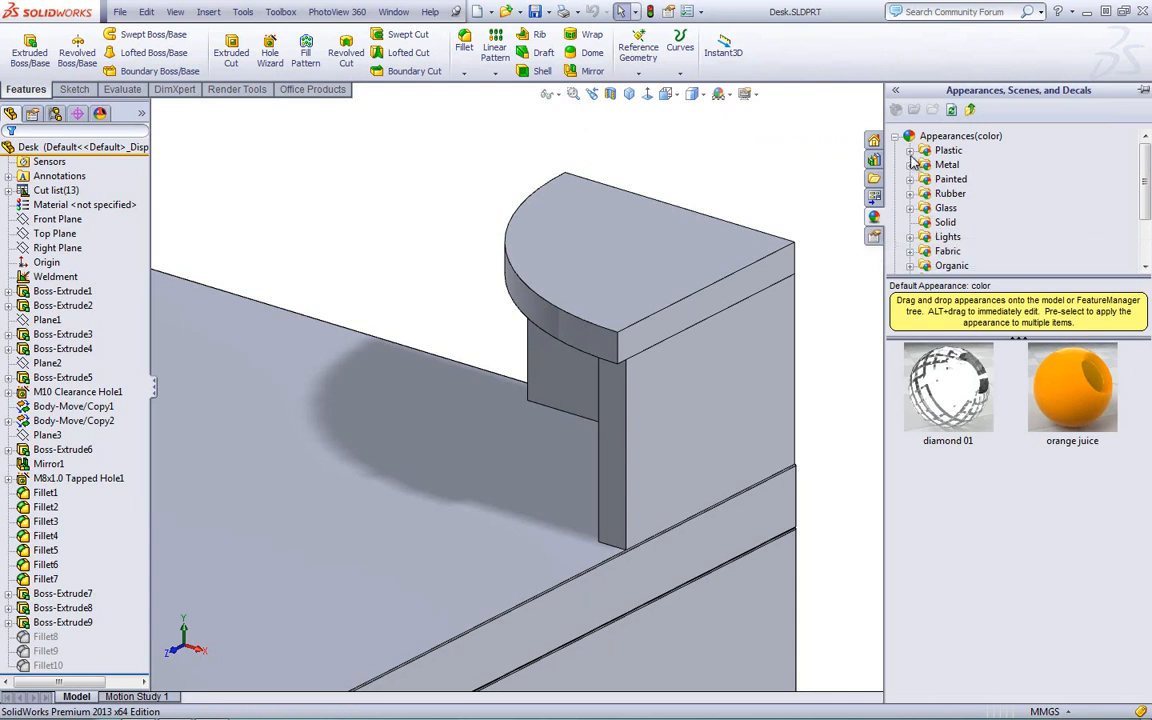
left_click(911, 266)
left_click(925, 193)
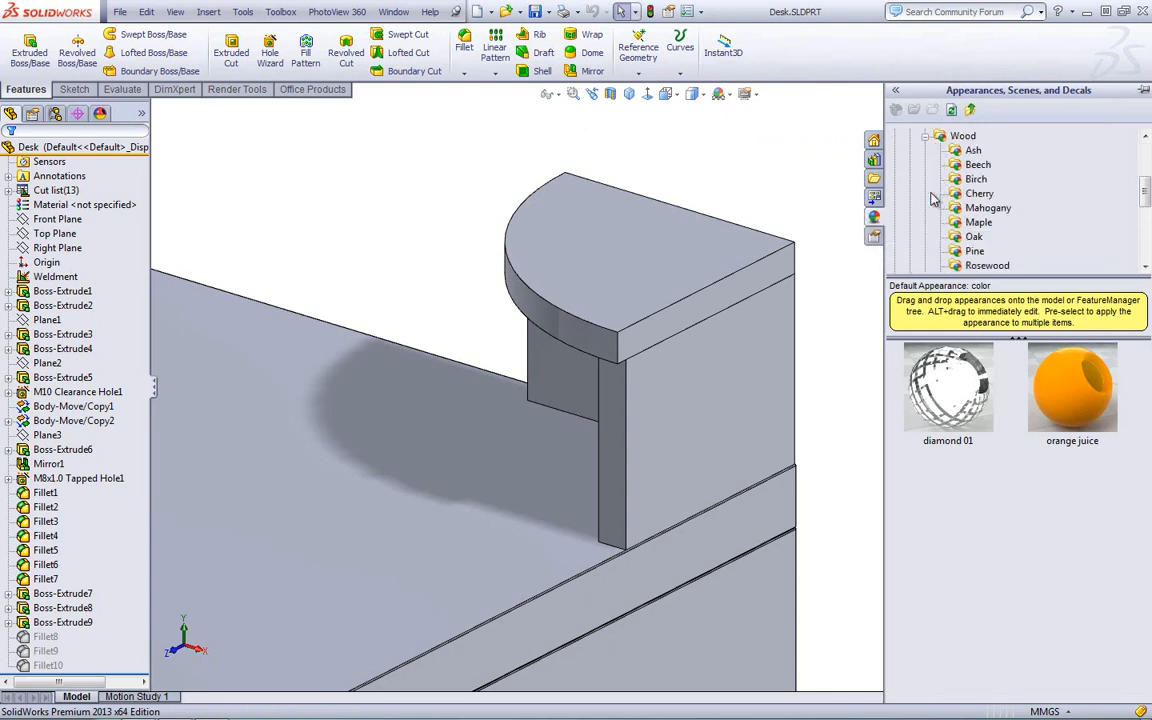
left_click(975, 195)
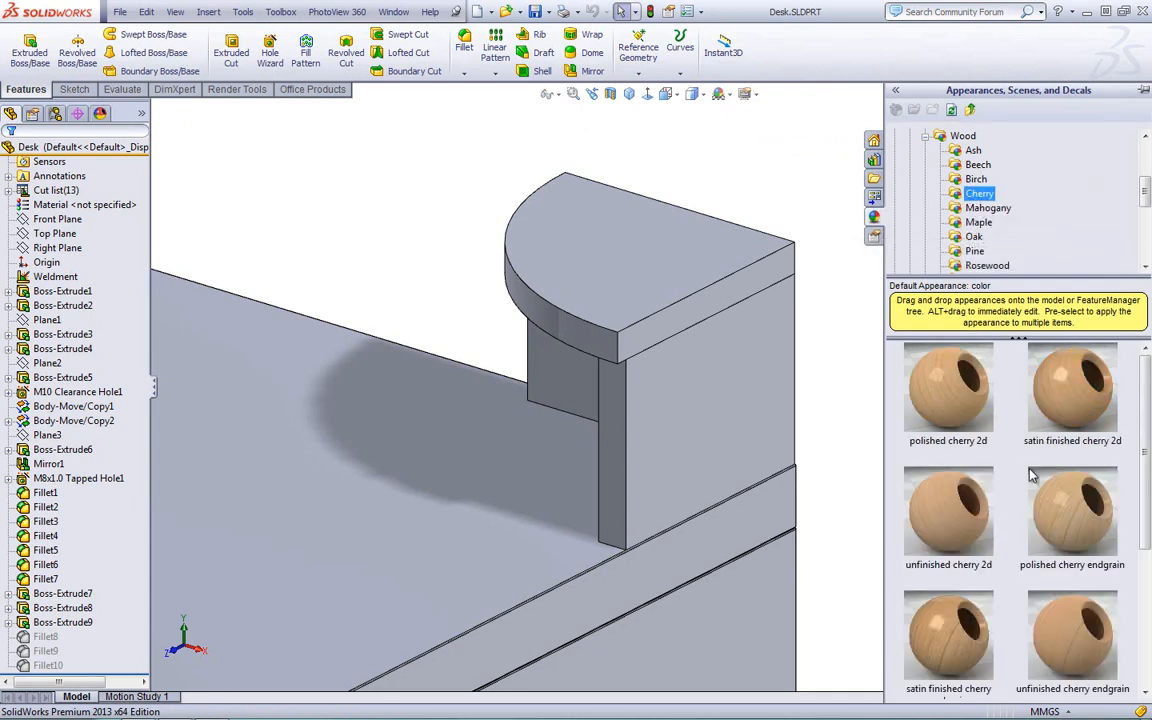
left_click(961, 395)
left_click_drag(961, 395, 740, 622)
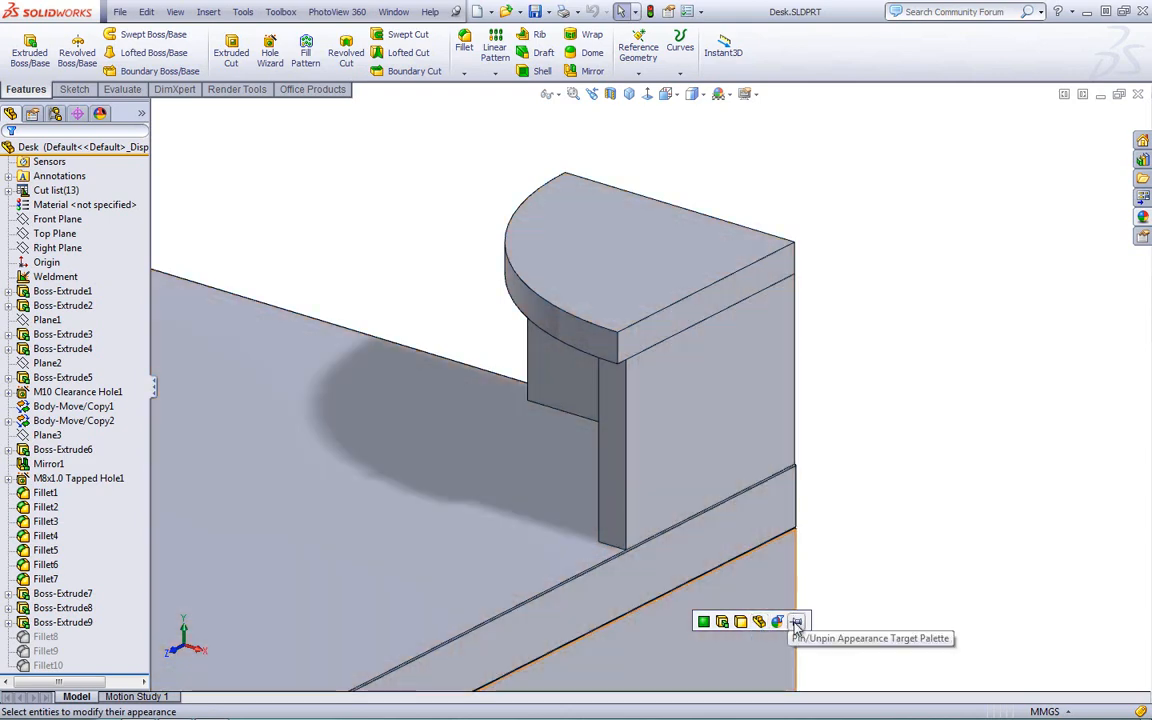
left_click(797, 625)
left_click_drag(784, 605, 860, 127)
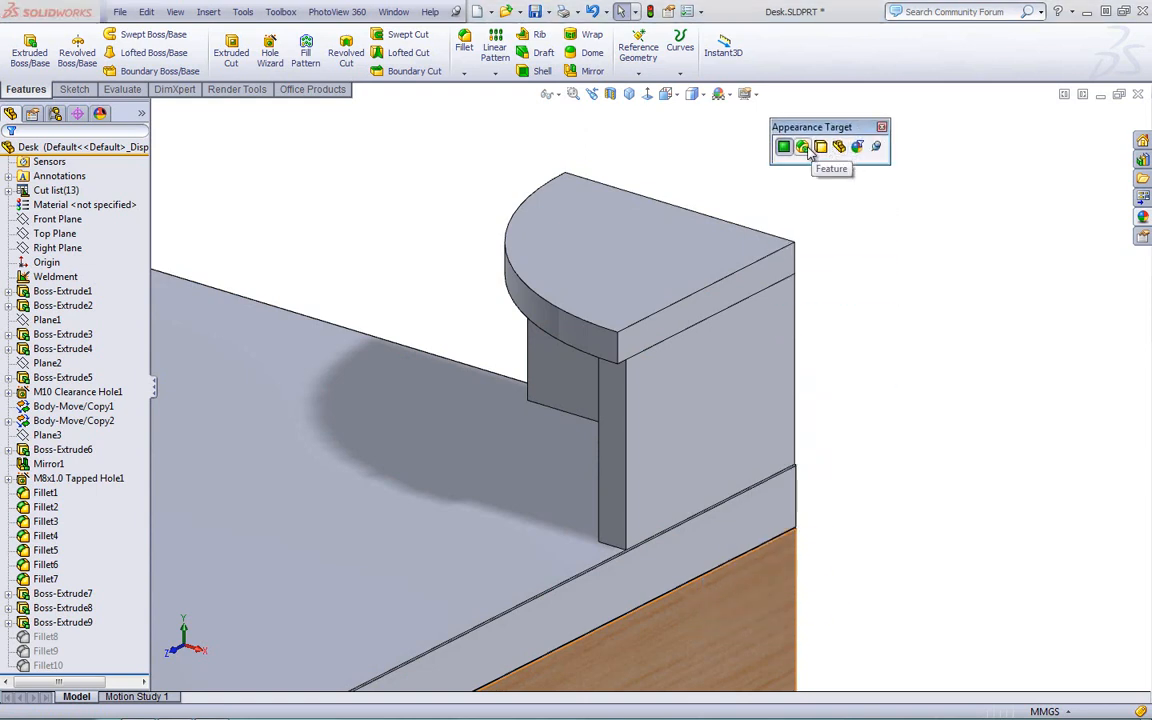
Step: Apply polished cherry 2d at body level to the side panel, the main desktop and the raised shelf's outer support
left_click(823, 151)
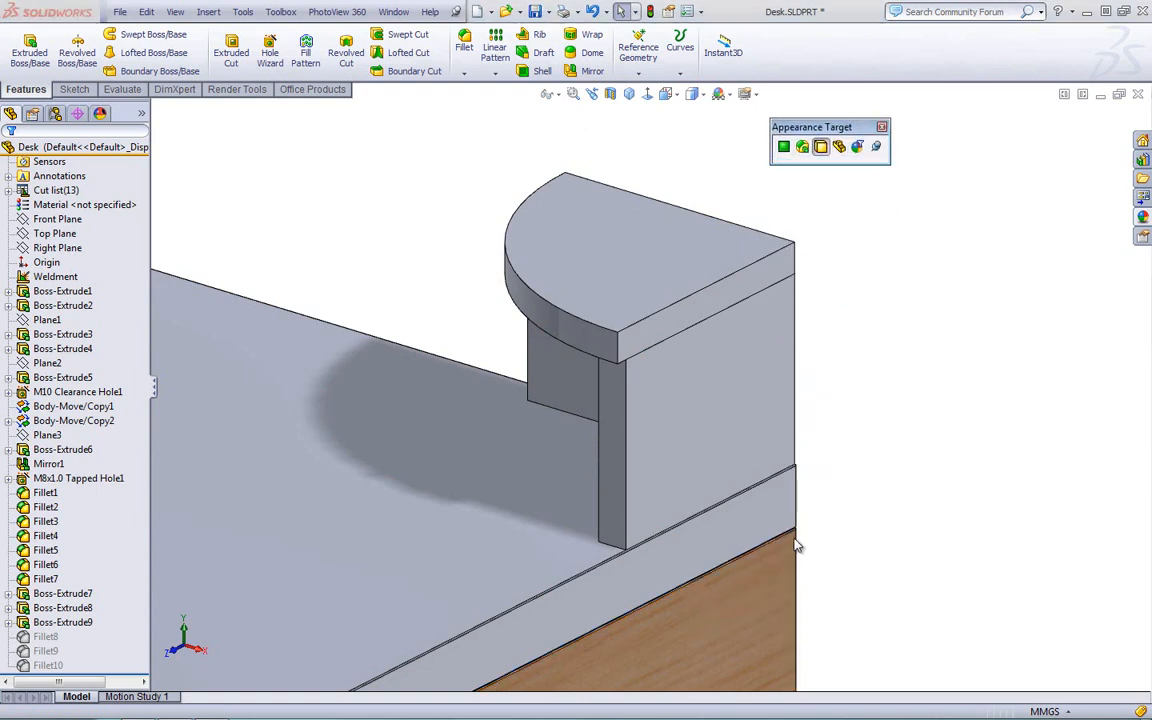
scroll(780, 580, "up", 4)
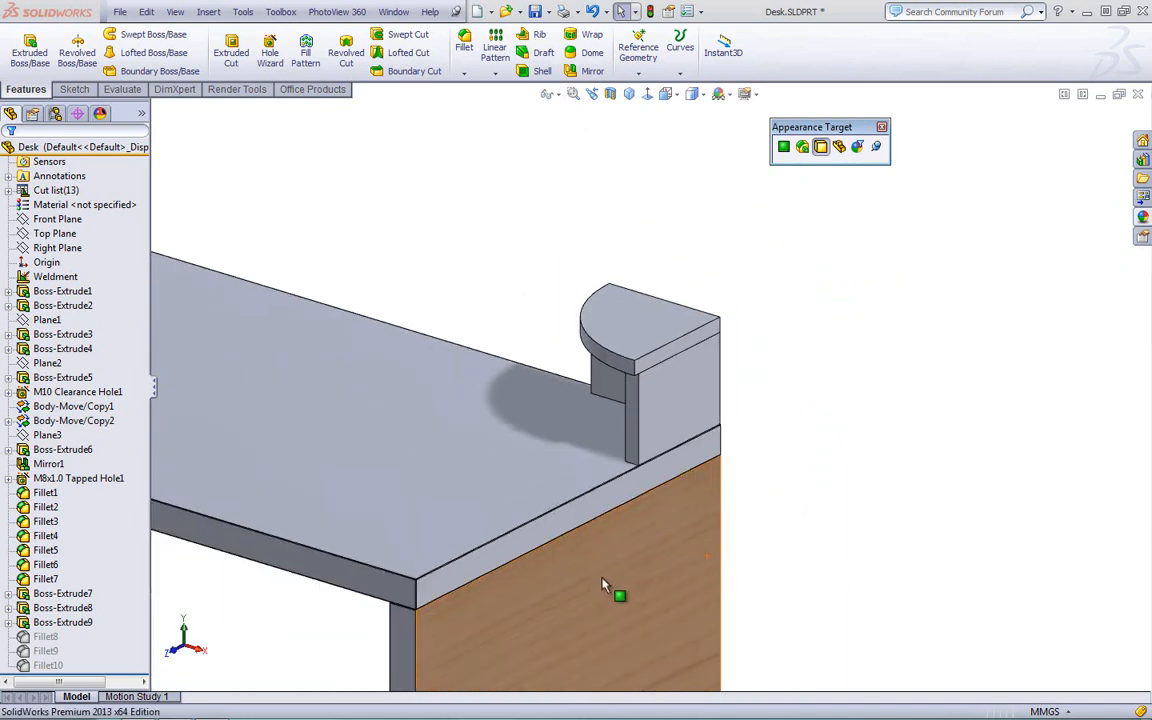
scroll(604, 580, "up", 1)
scroll(591, 584, "down", 1)
left_click(1142, 213)
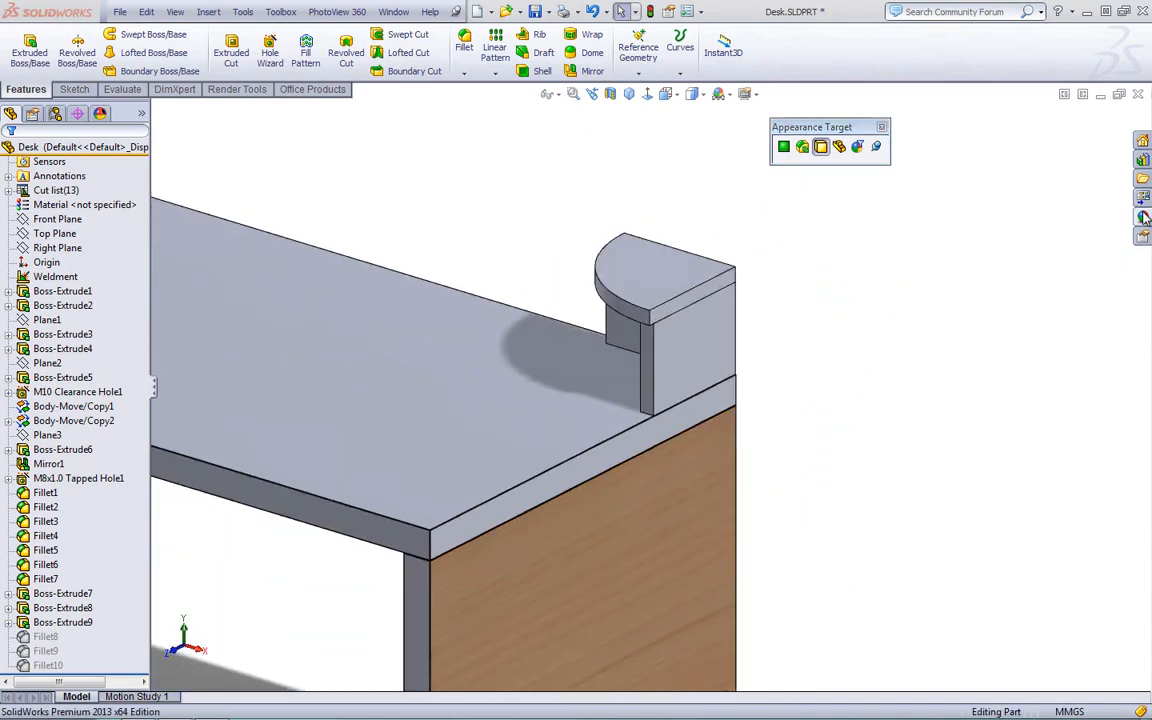
left_click_drag(950, 395, 495, 545)
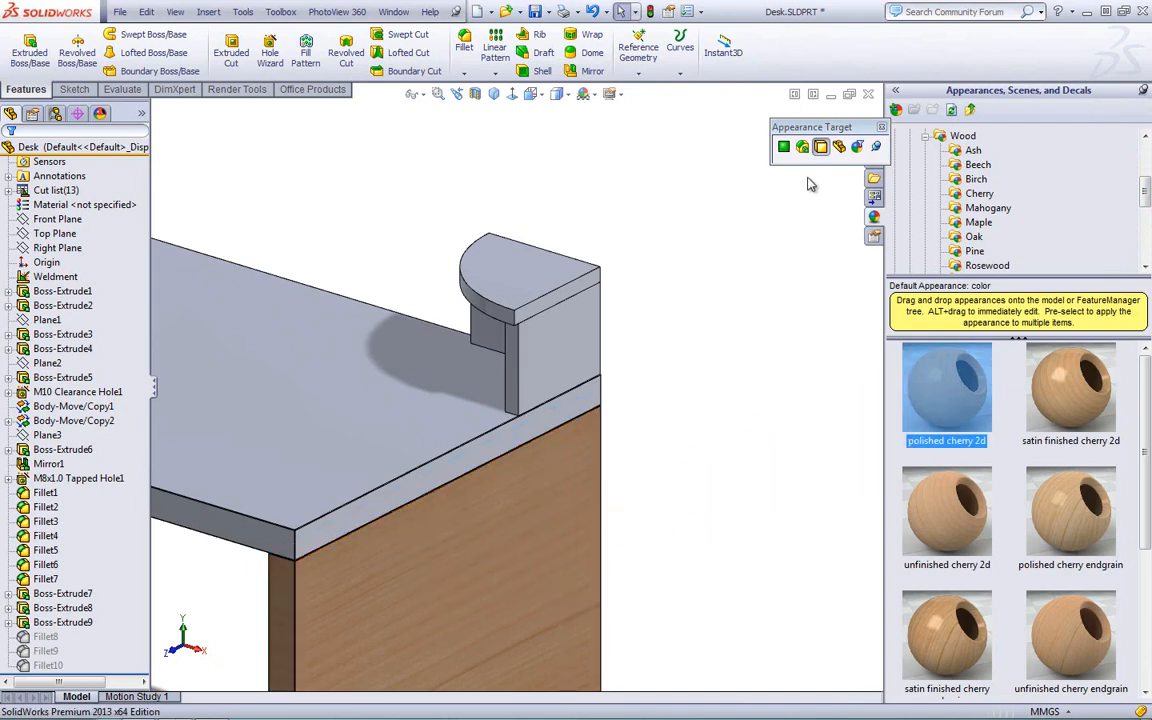
left_click_drag(836, 128, 791, 120)
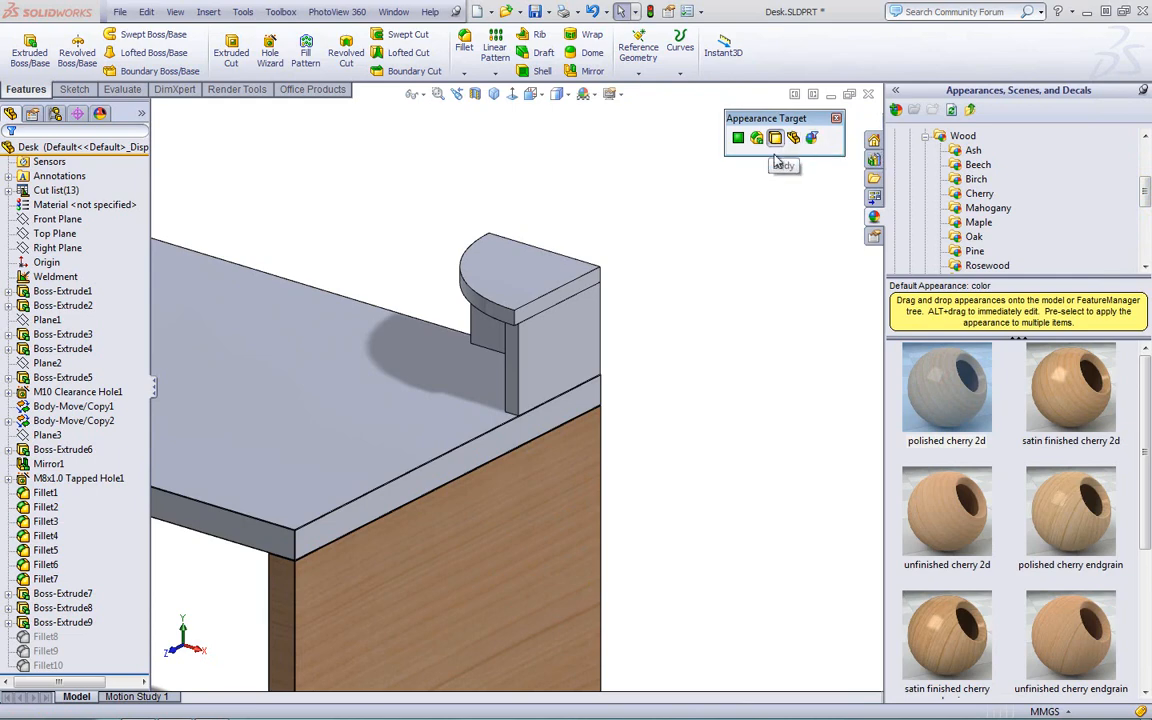
left_click_drag(945, 390, 431, 434)
left_click_drag(944, 394, 606, 345)
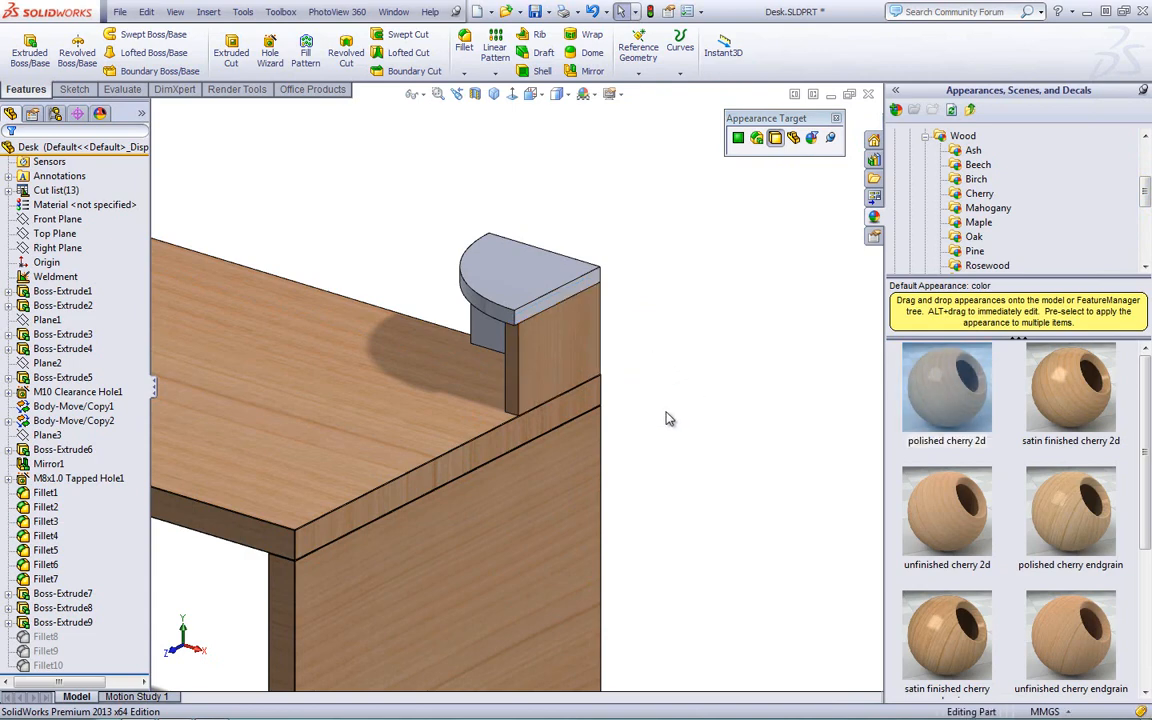
Step: Turn off automatic scaling of appearance textures, surface finishes and decals to the model size in the document's model display properties
scroll(575, 408, "down", 6)
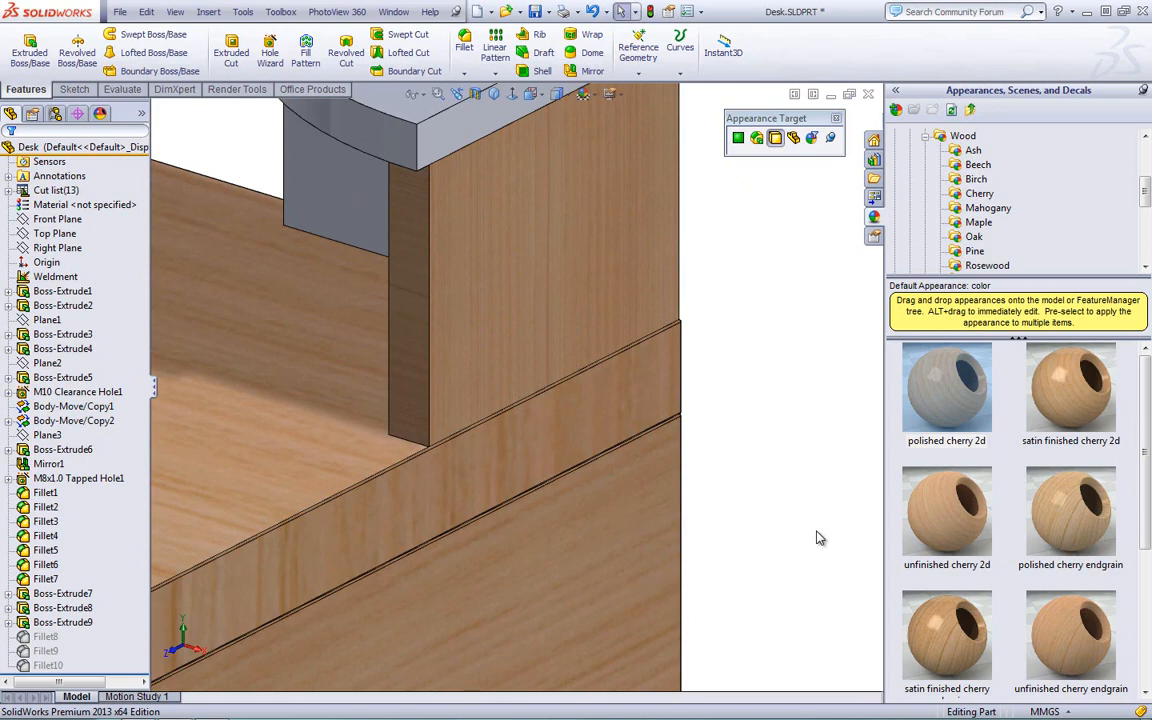
left_click(685, 11)
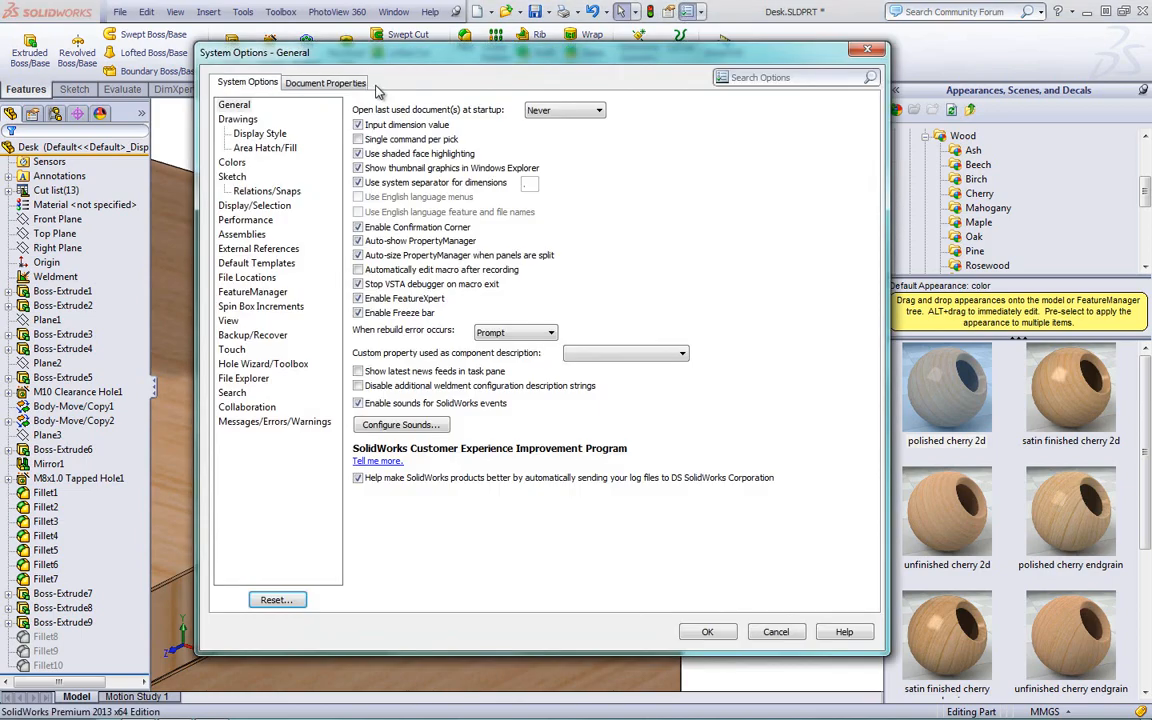
left_click(330, 83)
left_click(249, 249)
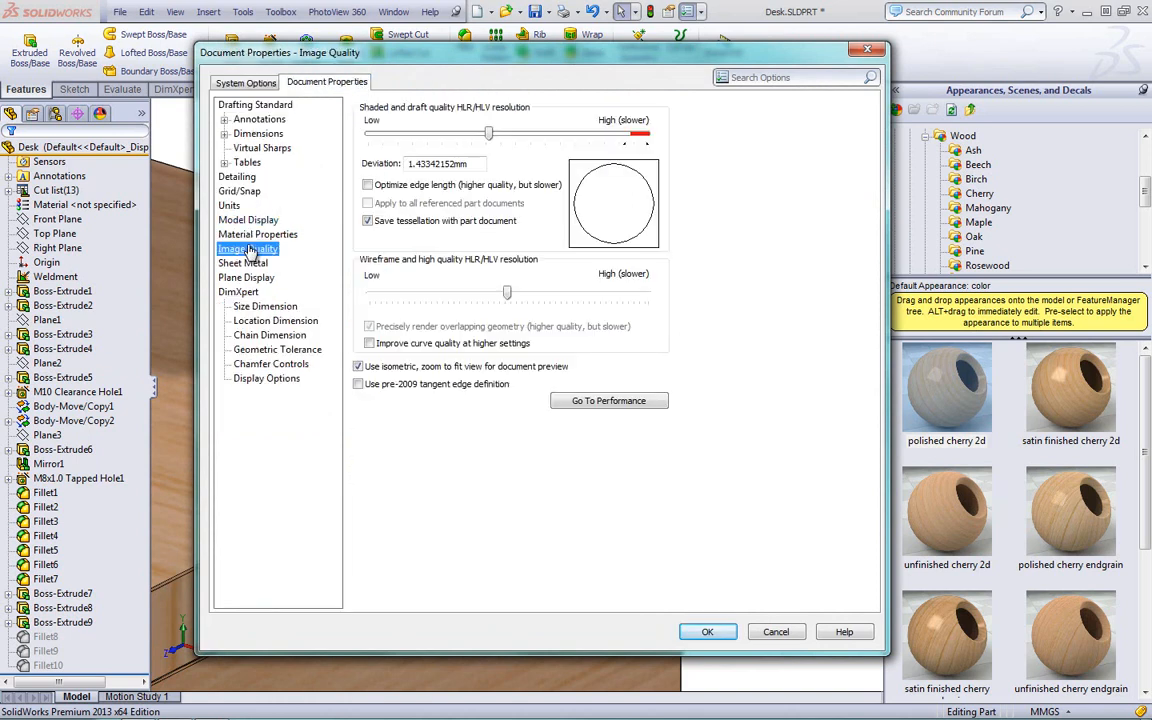
left_click(240, 220)
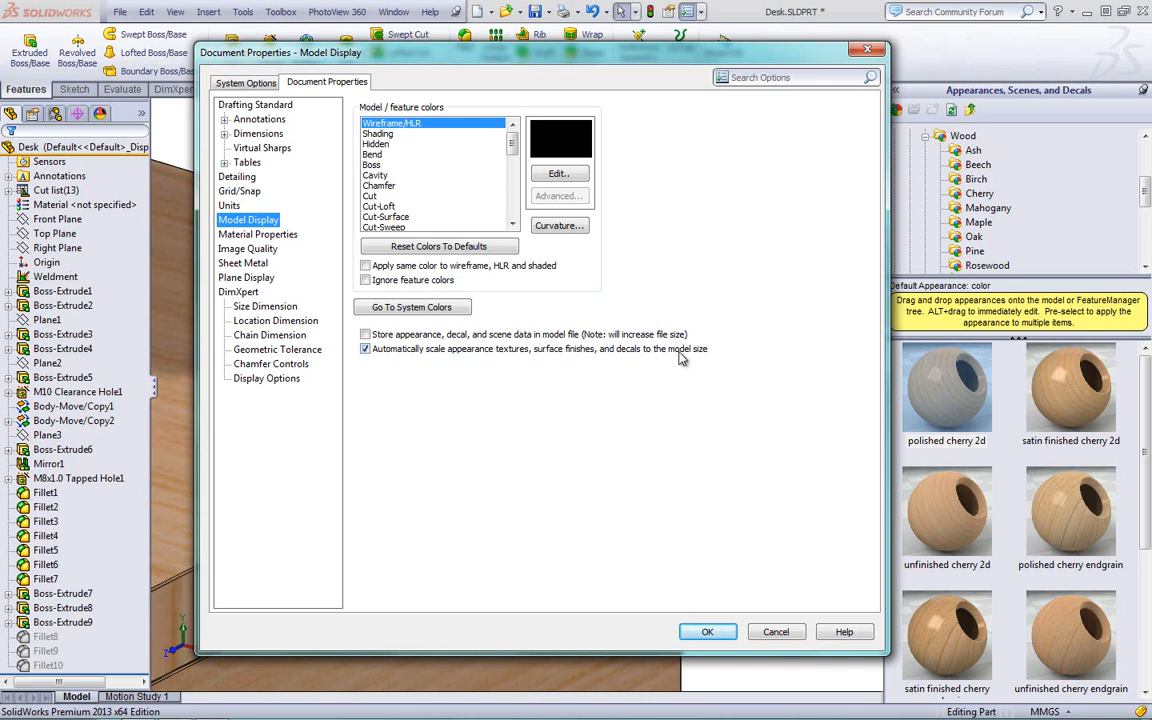
left_click(366, 349)
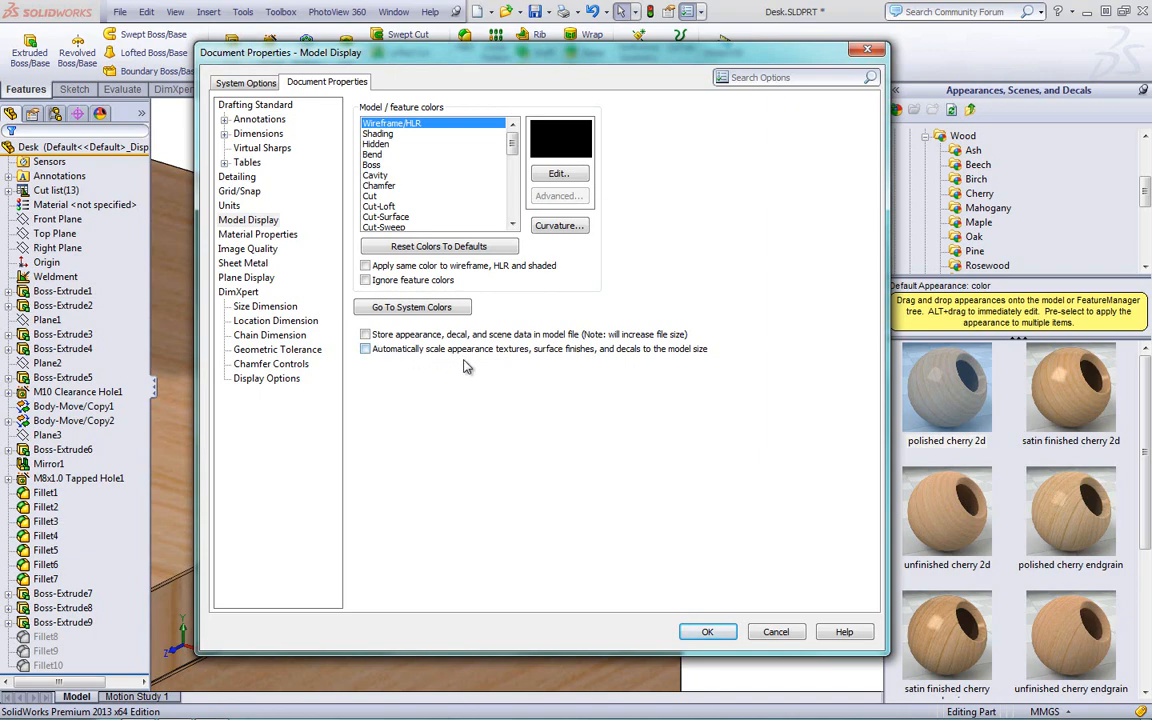
left_click(695, 634)
Step: Reapply polished cherry 2d to the side panel, main desktop and shelf support bodies
left_click_drag(832, 398, 601, 553)
left_click_drag(922, 388, 562, 385)
left_click_drag(928, 372, 628, 255)
left_click_drag(926, 406, 610, 276)
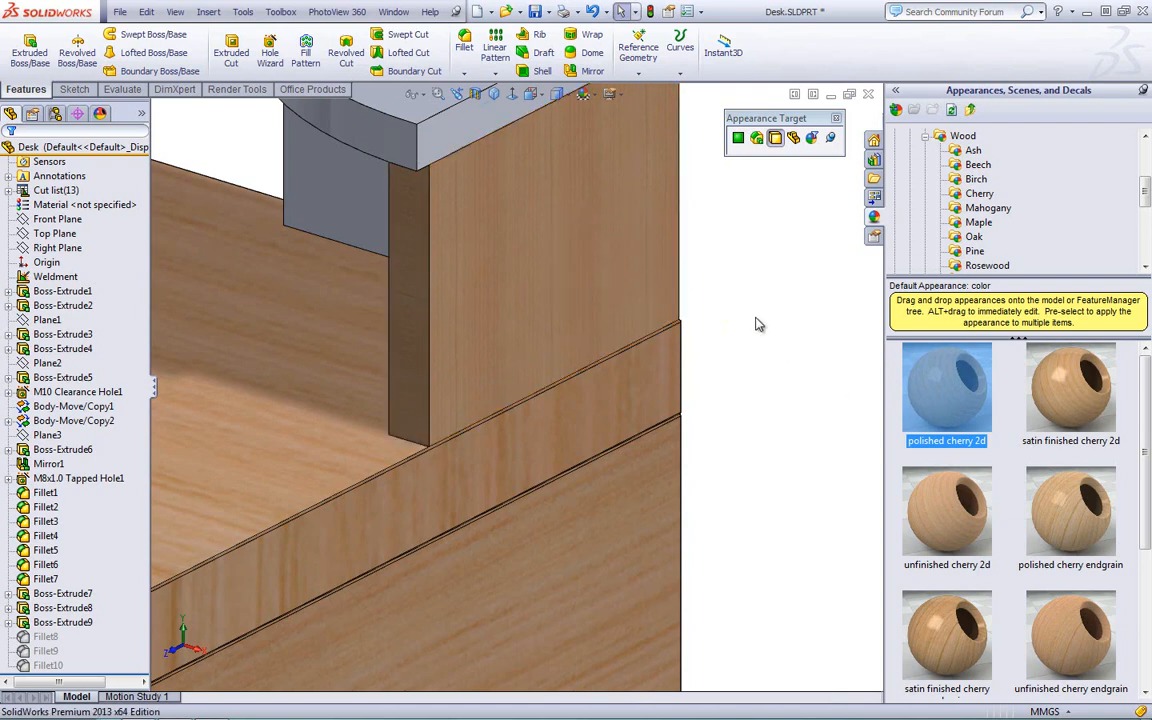
left_click_drag(940, 404, 561, 445)
scroll(797, 502, "up", 3)
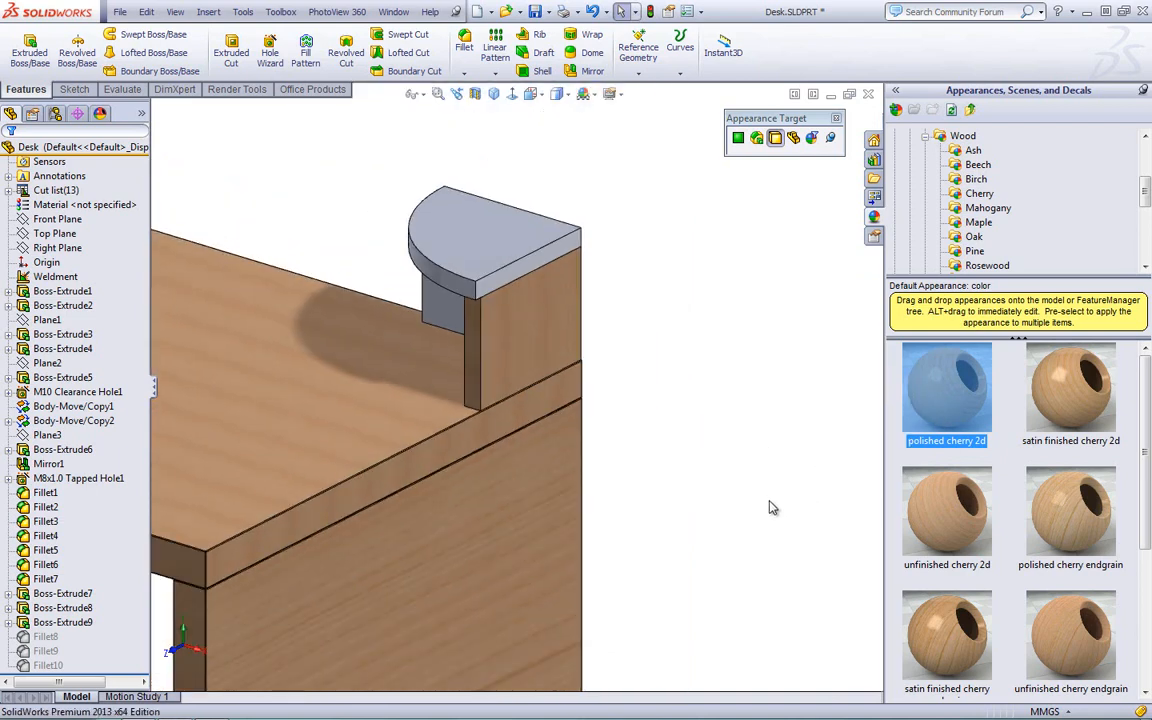
left_click_drag(950, 352, 298, 260)
Step: Remove the polished cherry 2d appearance assigned to the side panel's single face
left_click(100, 113)
left_click(44, 180)
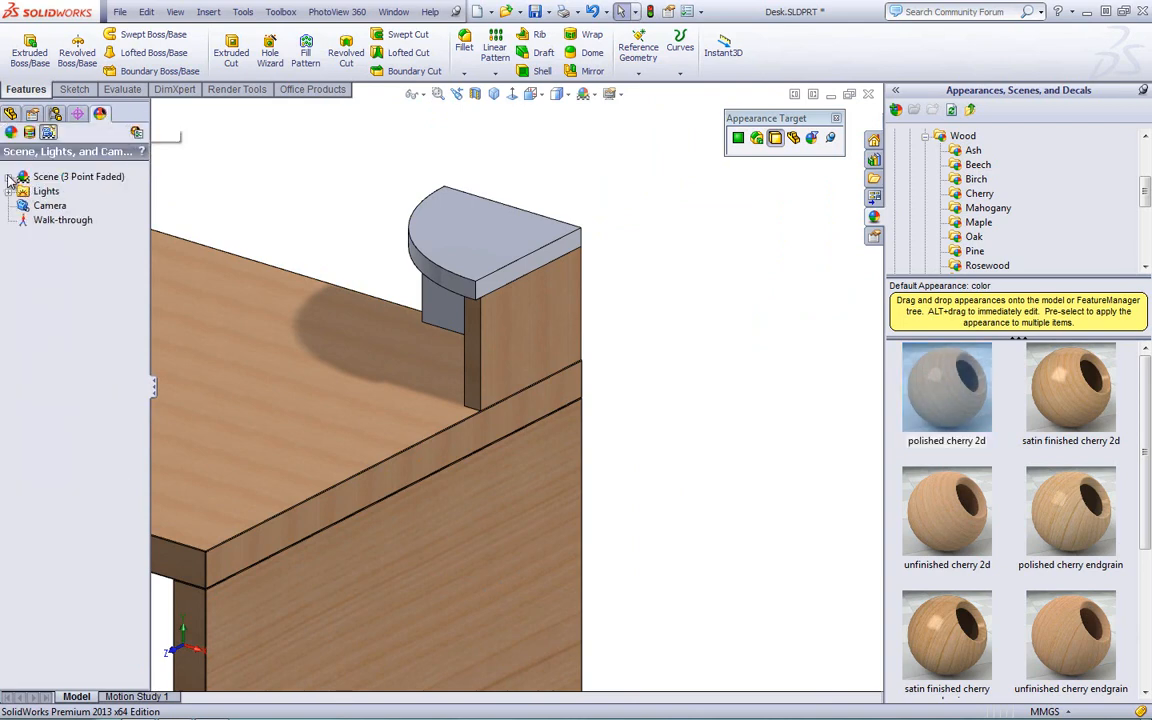
left_click(12, 132)
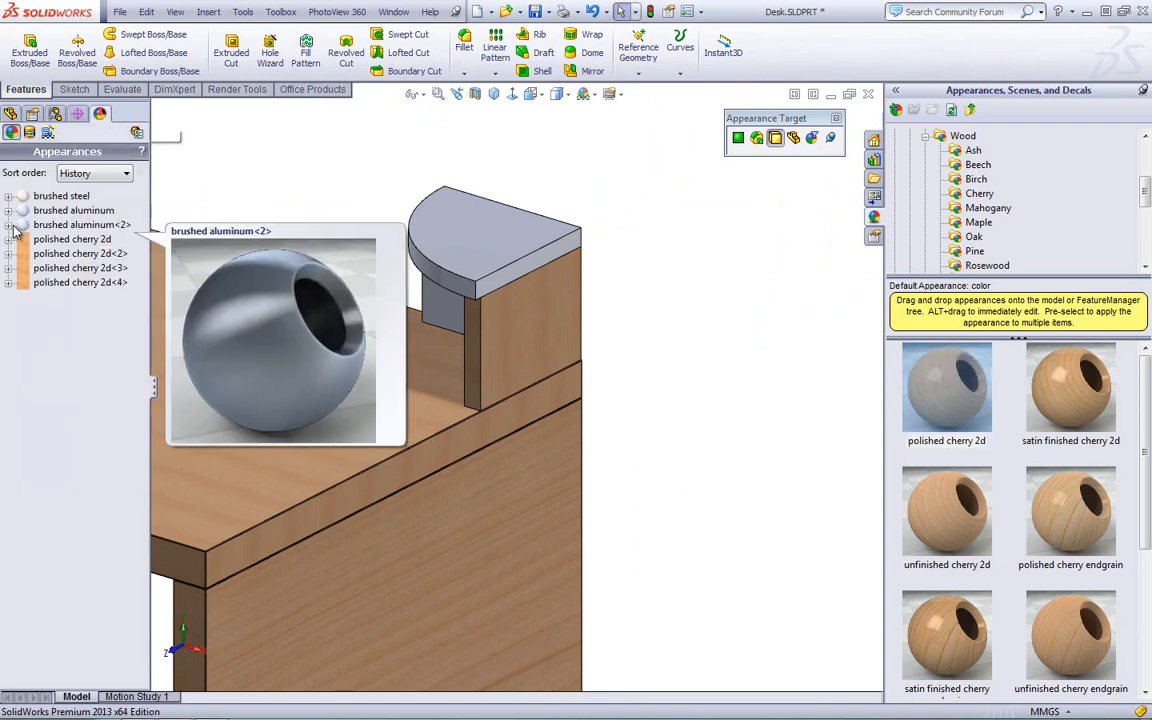
left_click(8, 240)
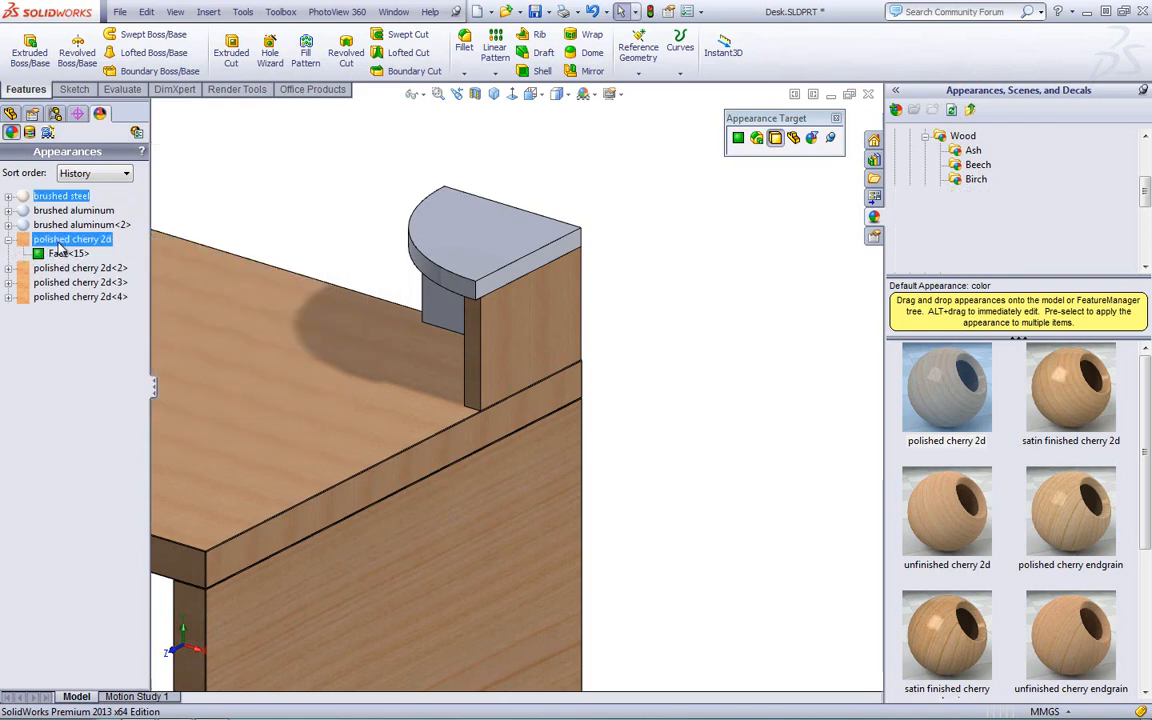
right_click(62, 241)
left_click(95, 300)
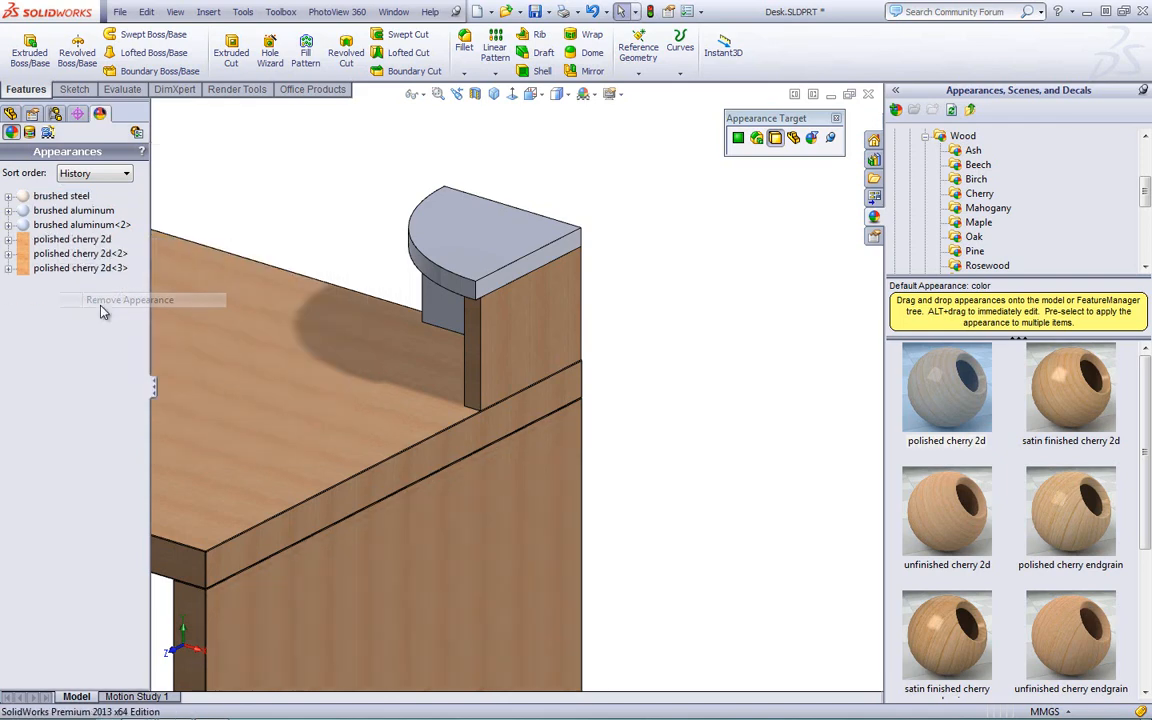
Step: Apply polished cherry 2d to the rounded shelf top and its rear support as bodies
scroll(560, 430, "down", 4)
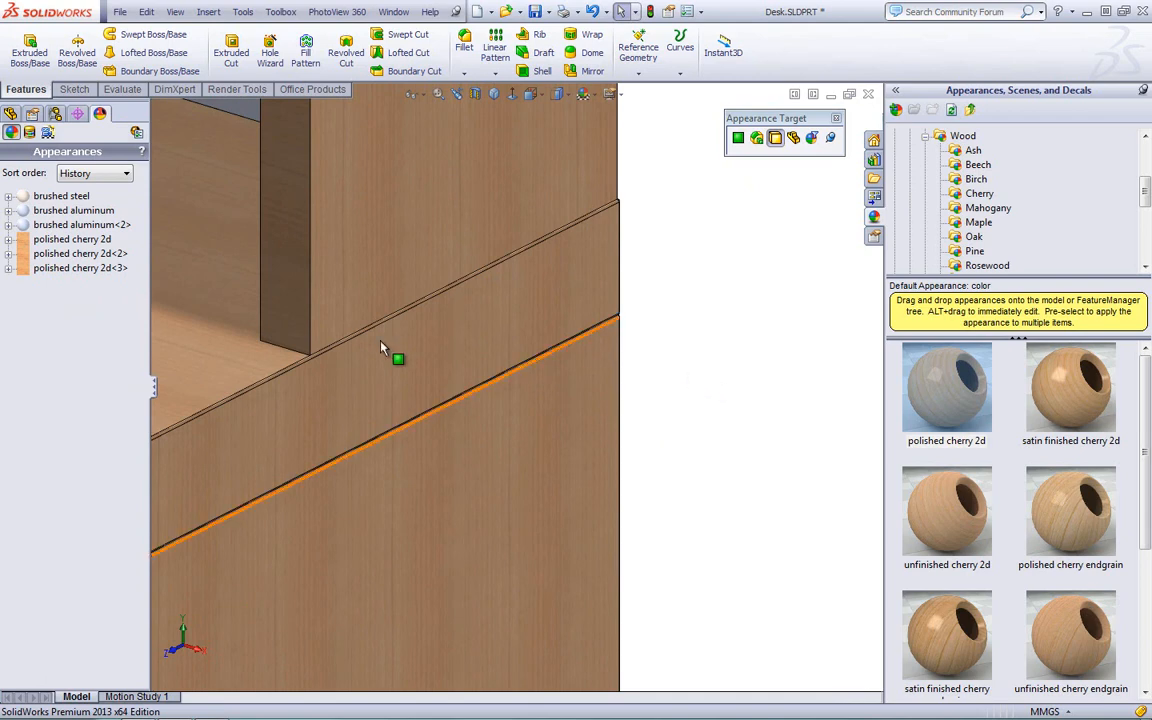
scroll(514, 471, "up", 3)
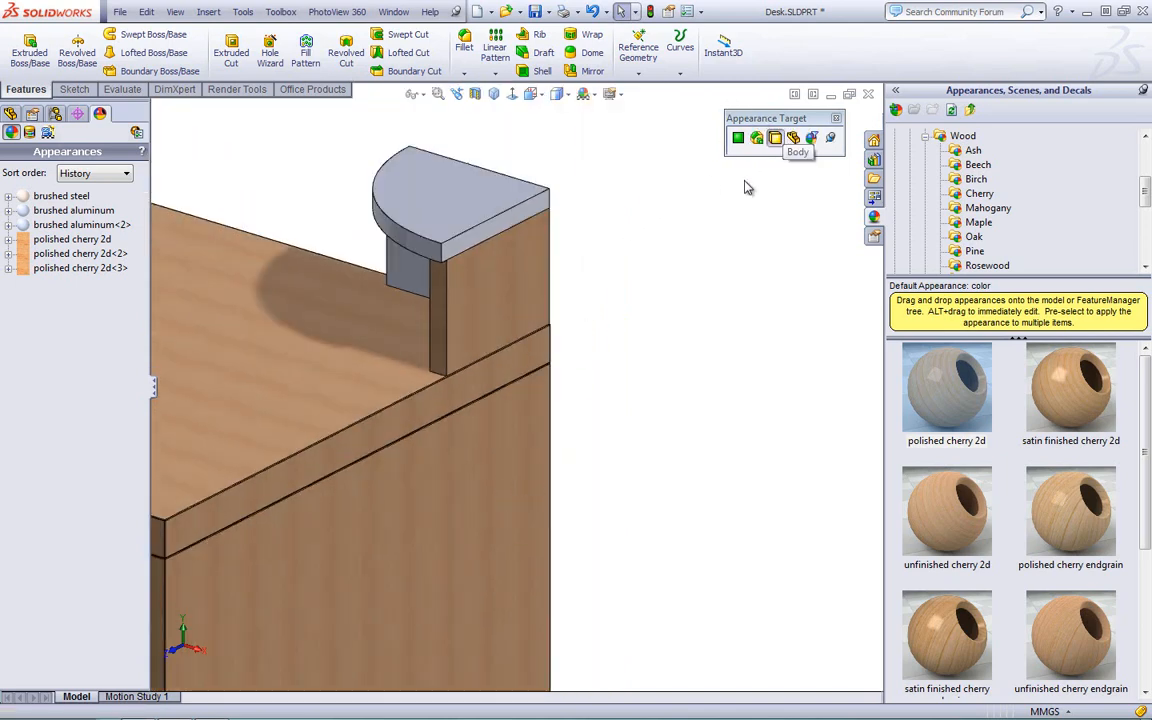
scroll(304, 252, "up", 5)
scroll(366, 283, "down", 2)
left_click_drag(946, 390, 588, 350)
left_click_drag(905, 368, 616, 236)
Step: Copy the main desktop's appearance and paste it onto the lower side tabletop, the inner leg panel and the end panel bodies
scroll(411, 458, "up", 4)
scroll(301, 463, "down", 7)
scroll(675, 477, "up", 3)
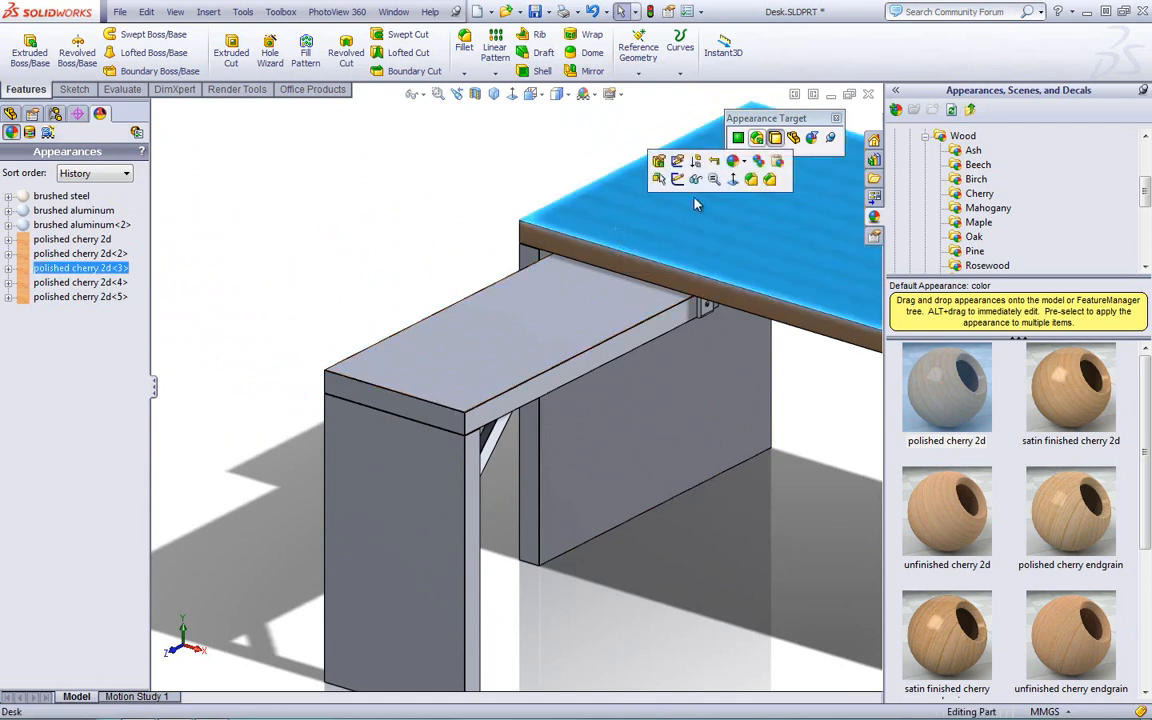
left_click(759, 163)
left_click(455, 340)
left_click(618, 270)
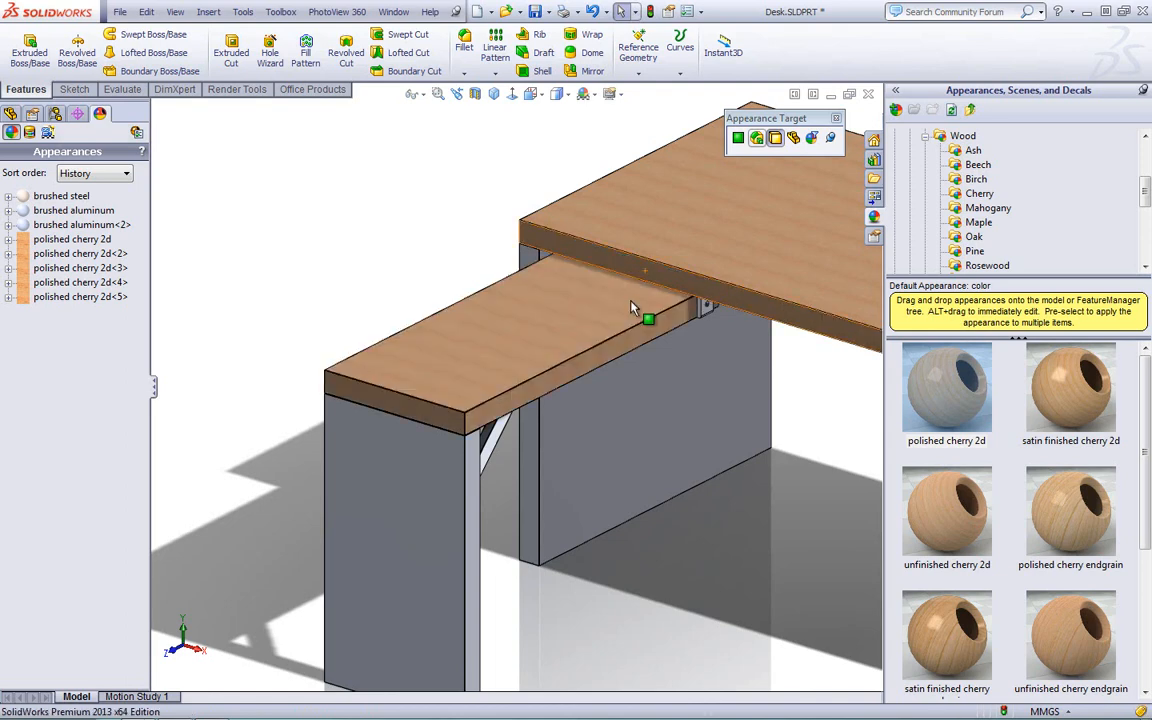
left_click(670, 384)
left_click(716, 320)
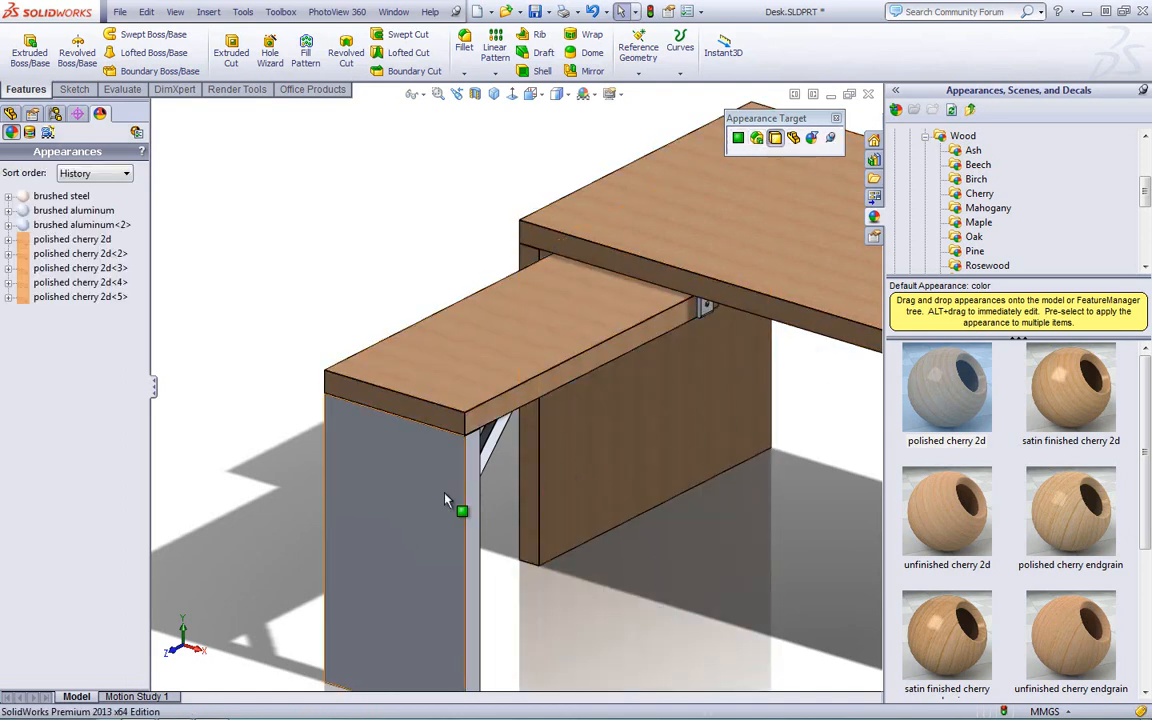
left_click(446, 500)
left_click(495, 438)
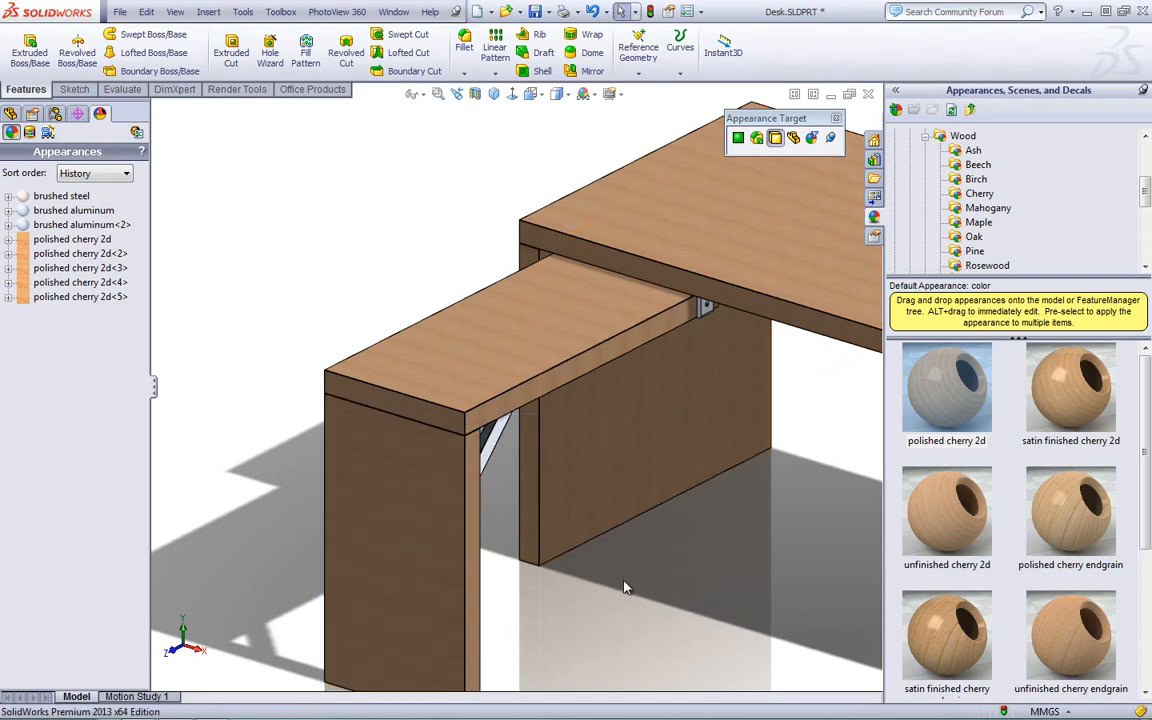
Step: Switch back to the OfficeDesk assembly and look closely at the computer on the wood desk
left_click(60, 283)
left_click(394, 11)
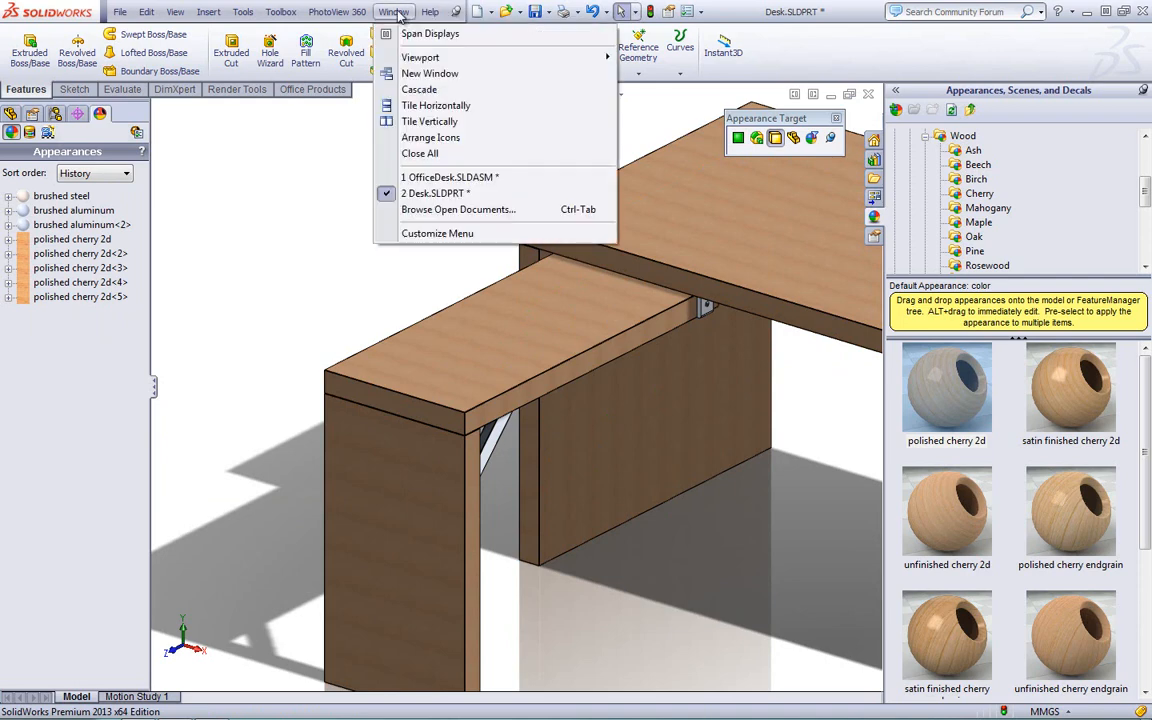
left_click(450, 177)
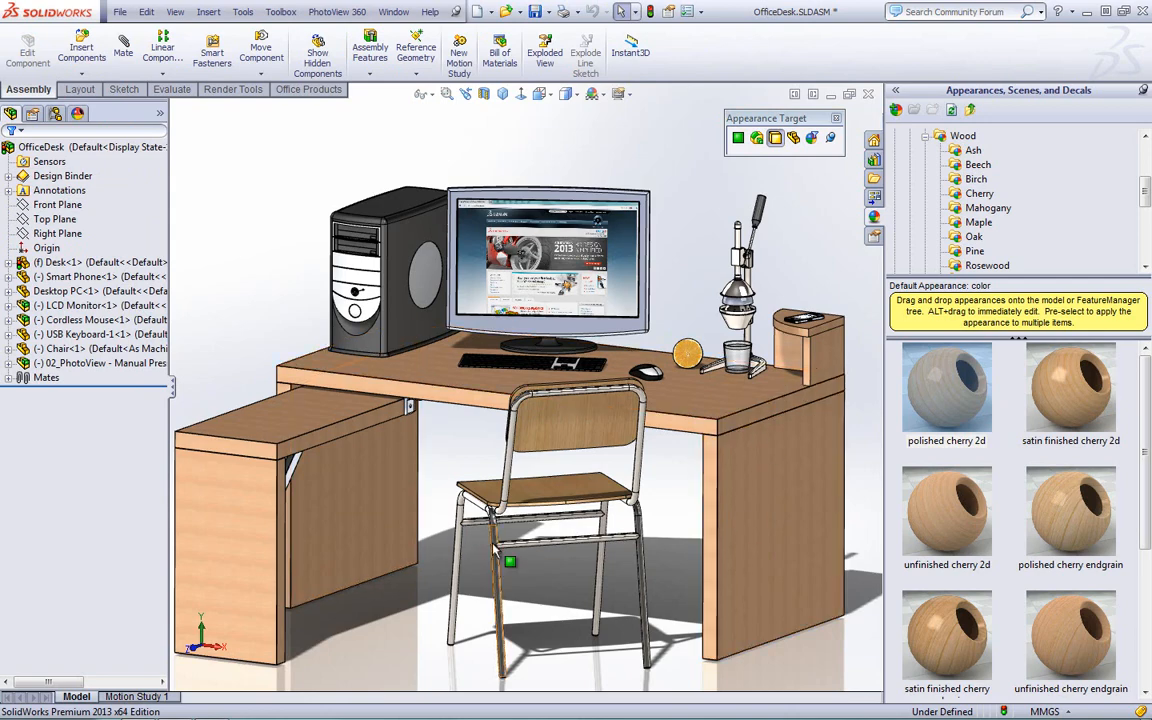
scroll(422, 272, "down", 5)
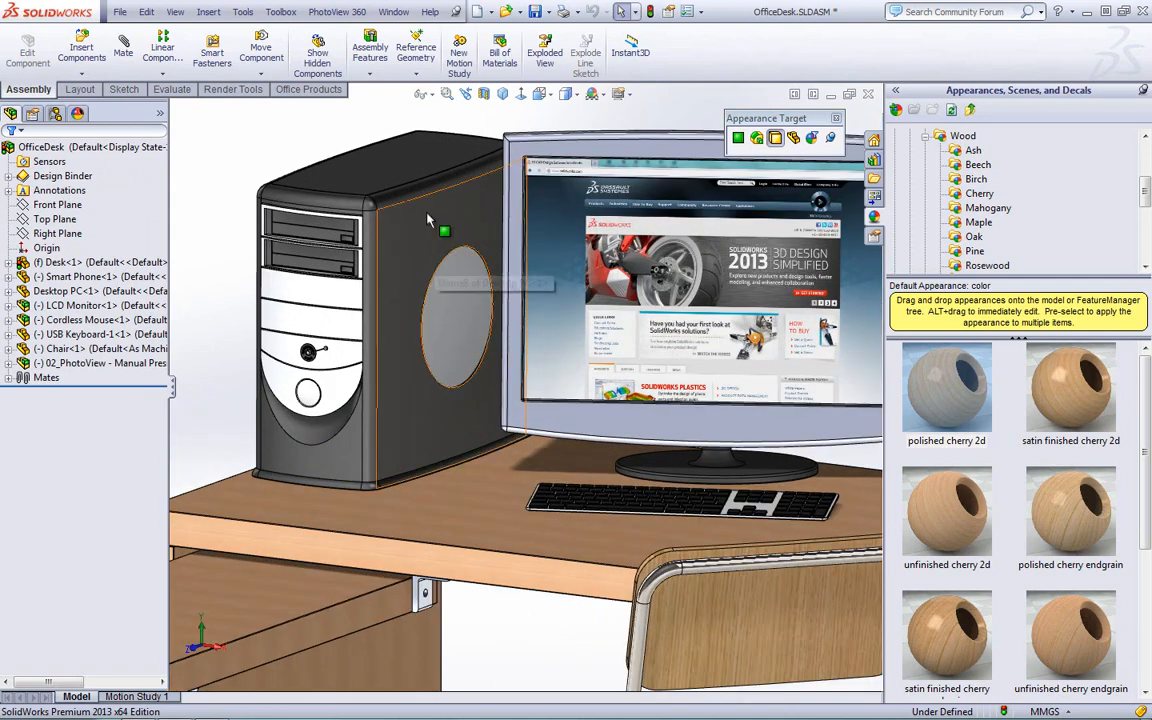
Step: Copy the appearance of the computer tower's side panel and paste it onto the LCD monitor's frame, then dismiss the appearance target options
left_click(378, 240)
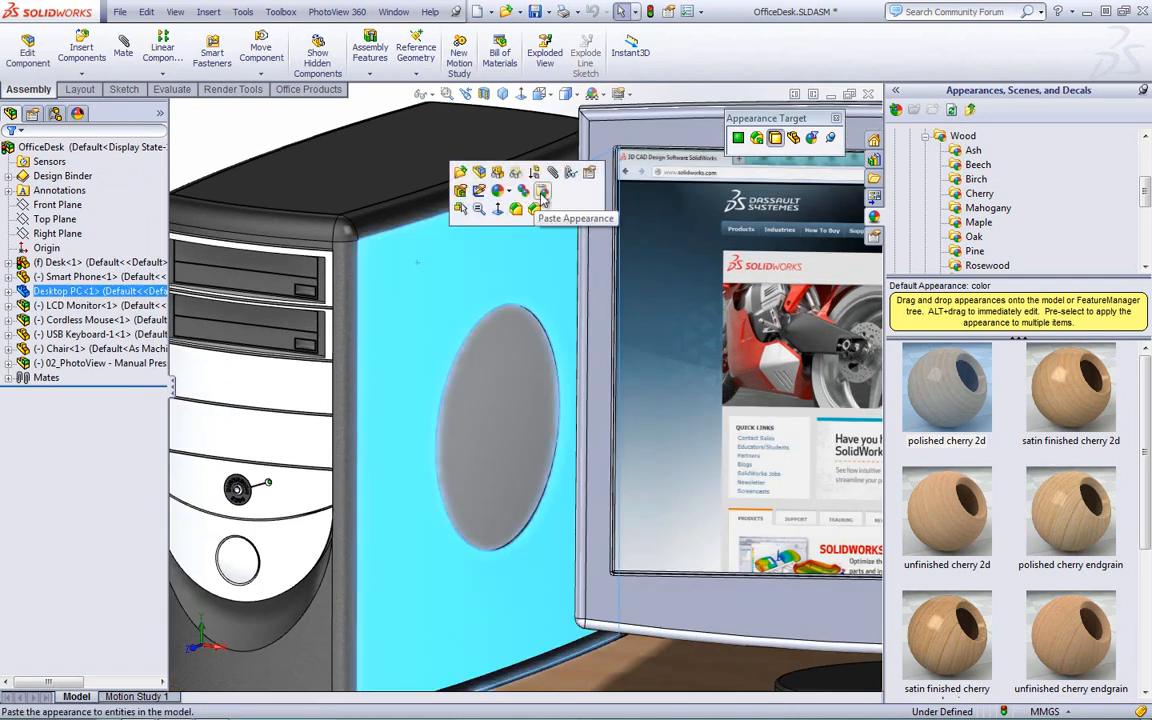
left_click(554, 249)
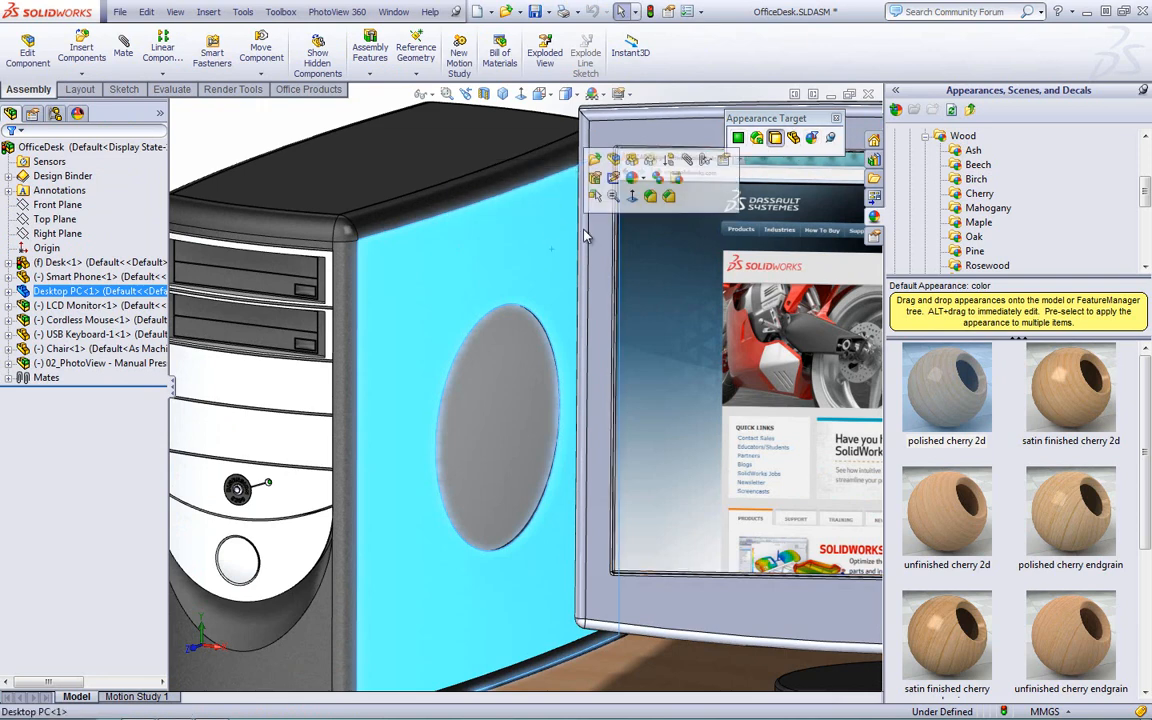
left_click(653, 180)
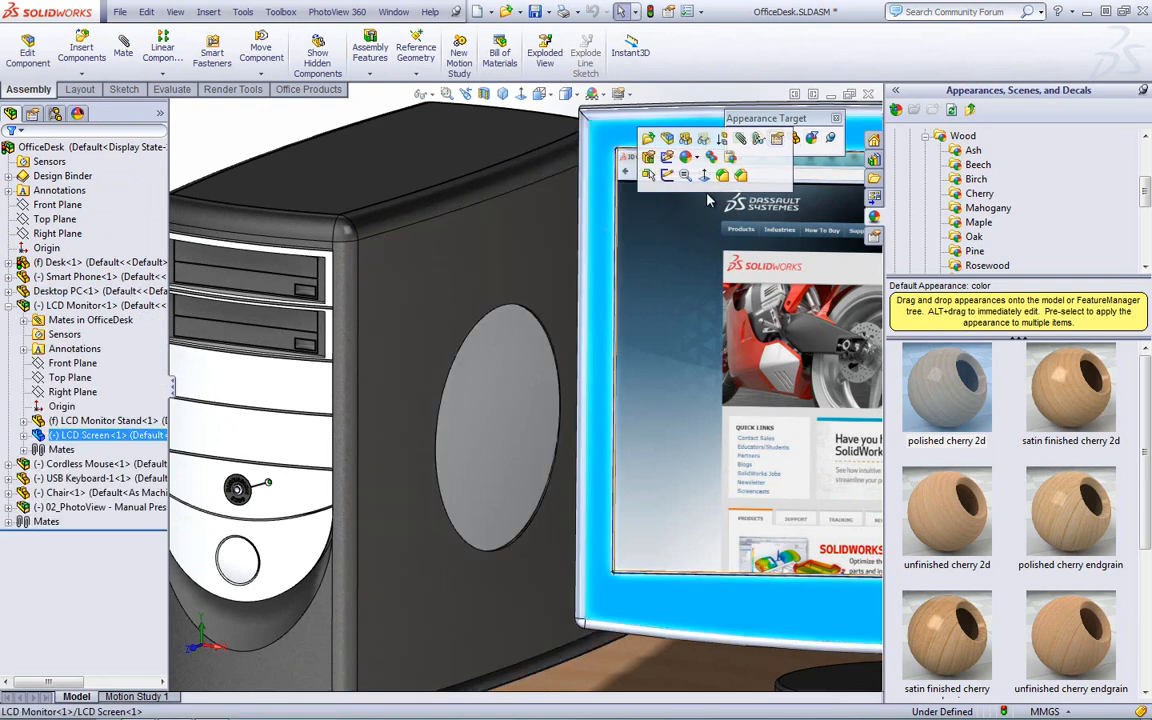
left_click(756, 137)
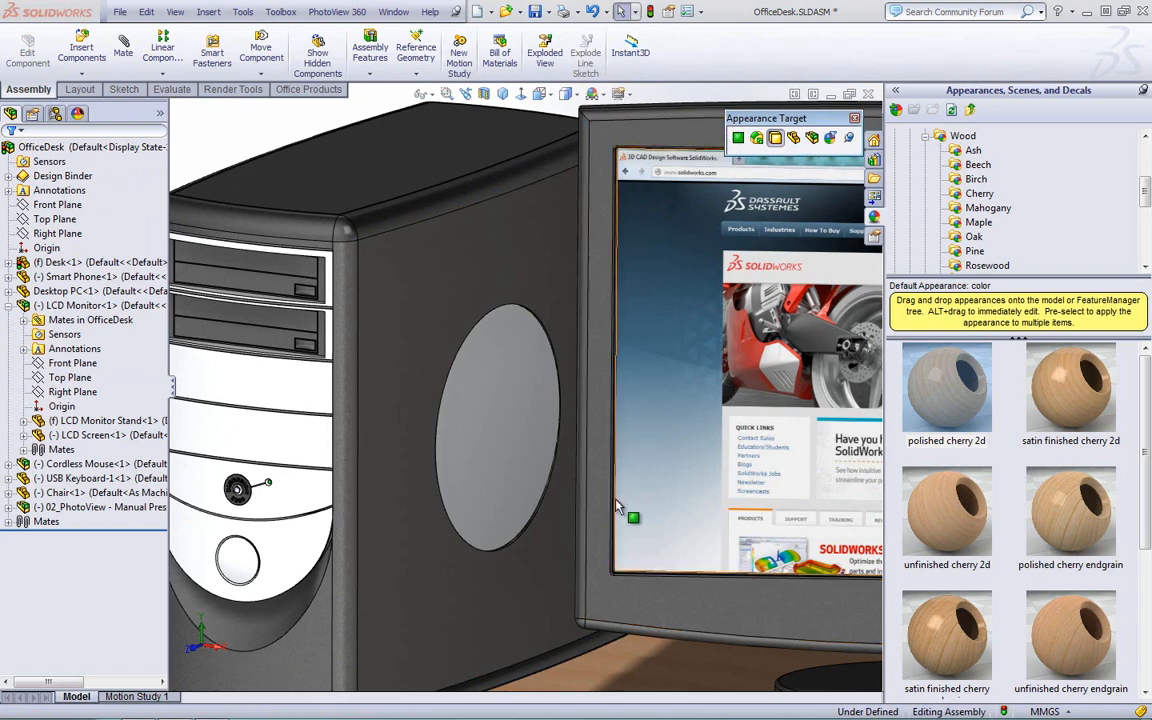
scroll(624, 488, "up", 6)
scroll(772, 587, "down", 2)
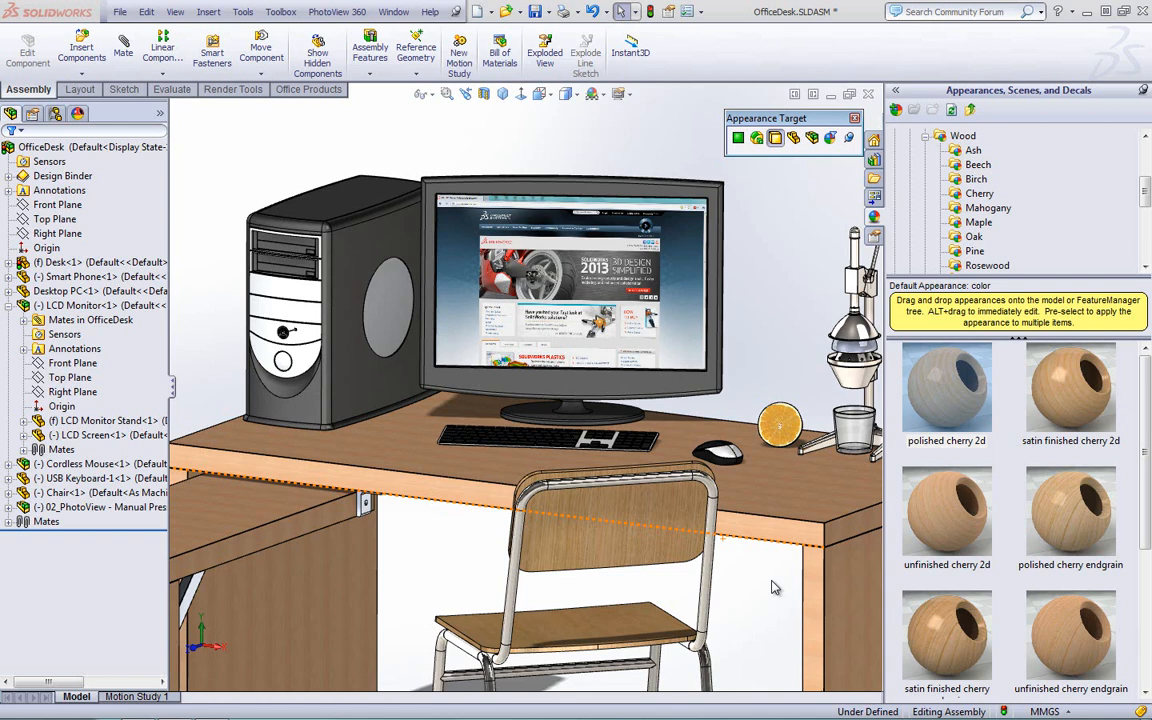
left_click(855, 120)
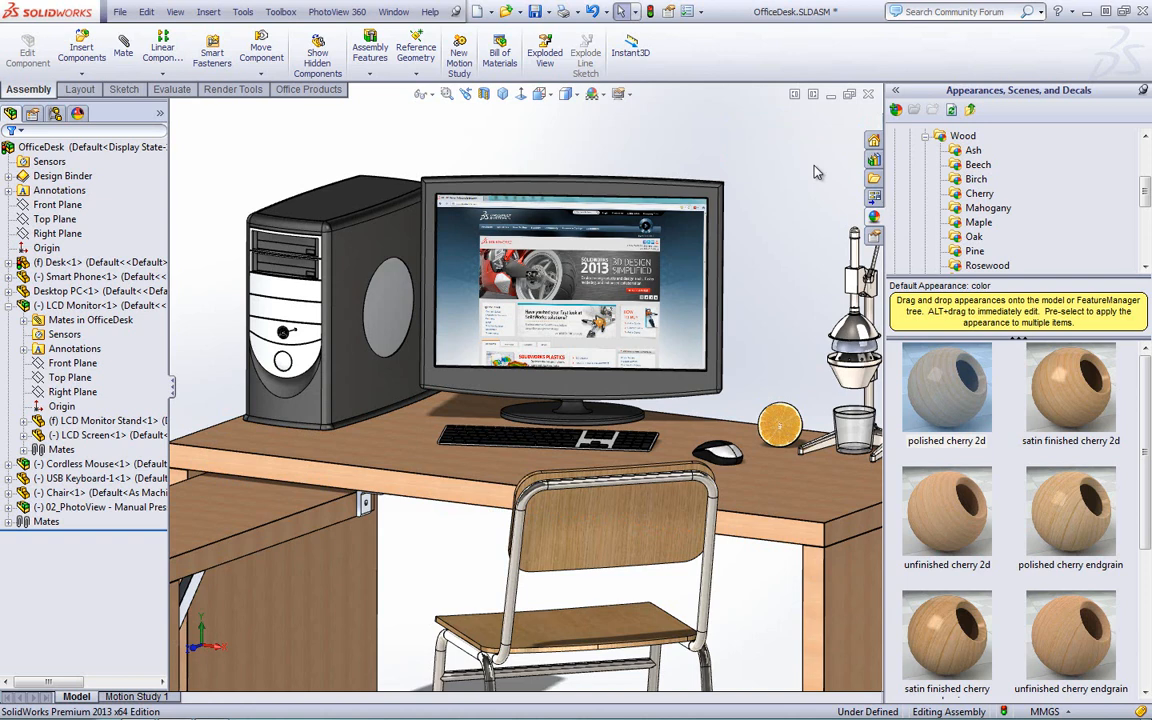
Step: Apply the orange juice appearance from the organic Liquid category to the liquid body inside the juicer's glass
left_click(925, 136)
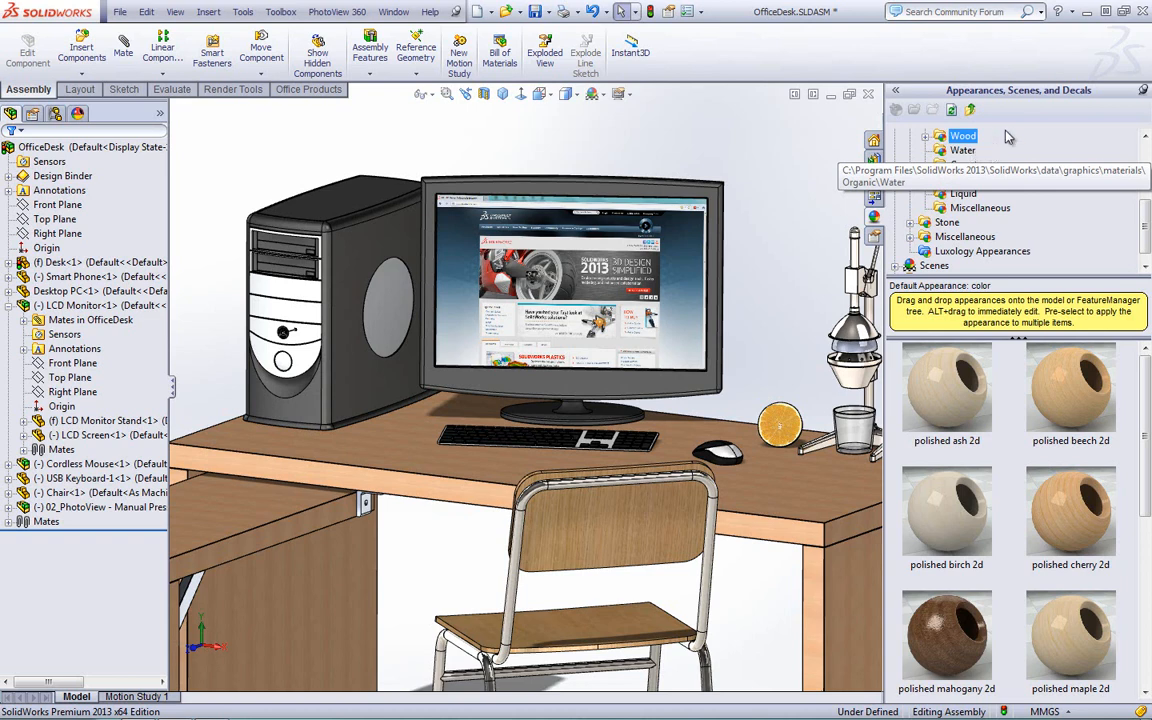
left_click(960, 194)
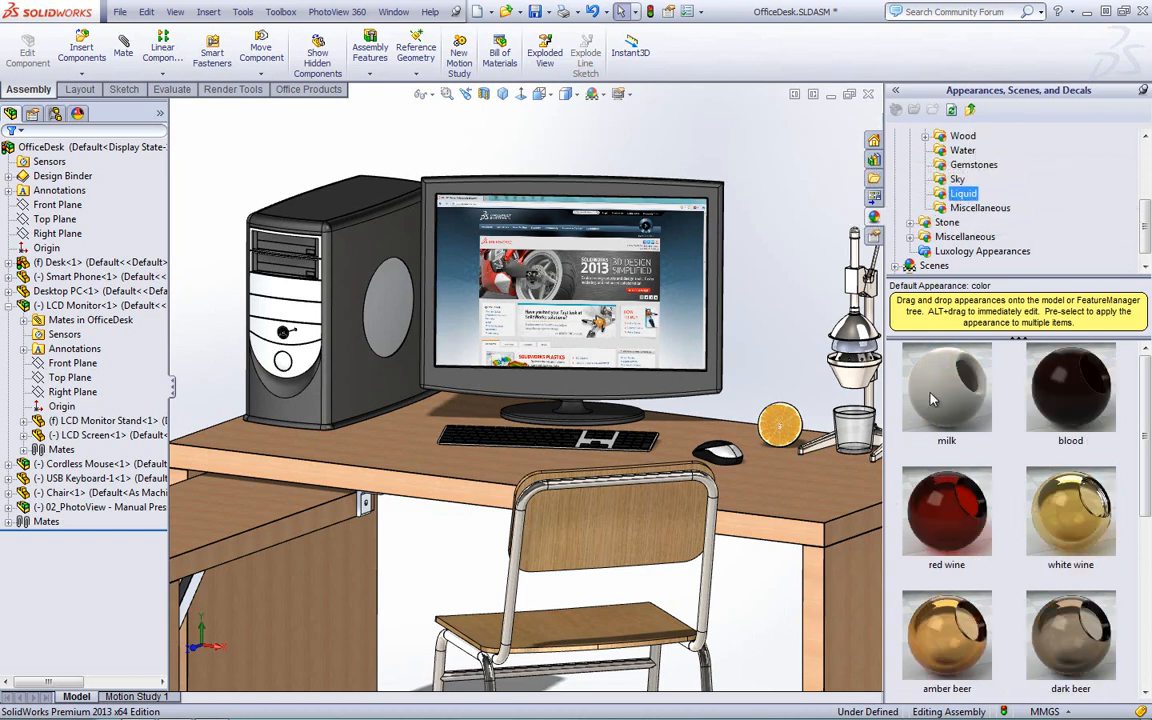
scroll(1050, 480, "down", 3)
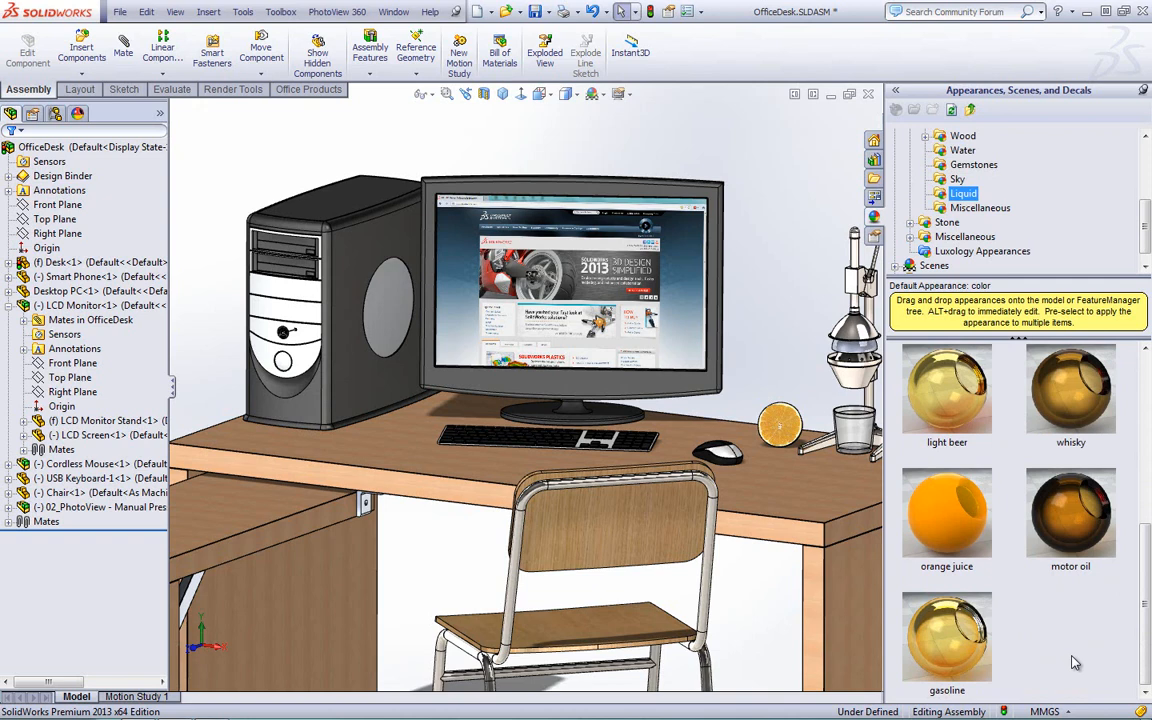
left_click(787, 327)
scroll(843, 414, "down", 4)
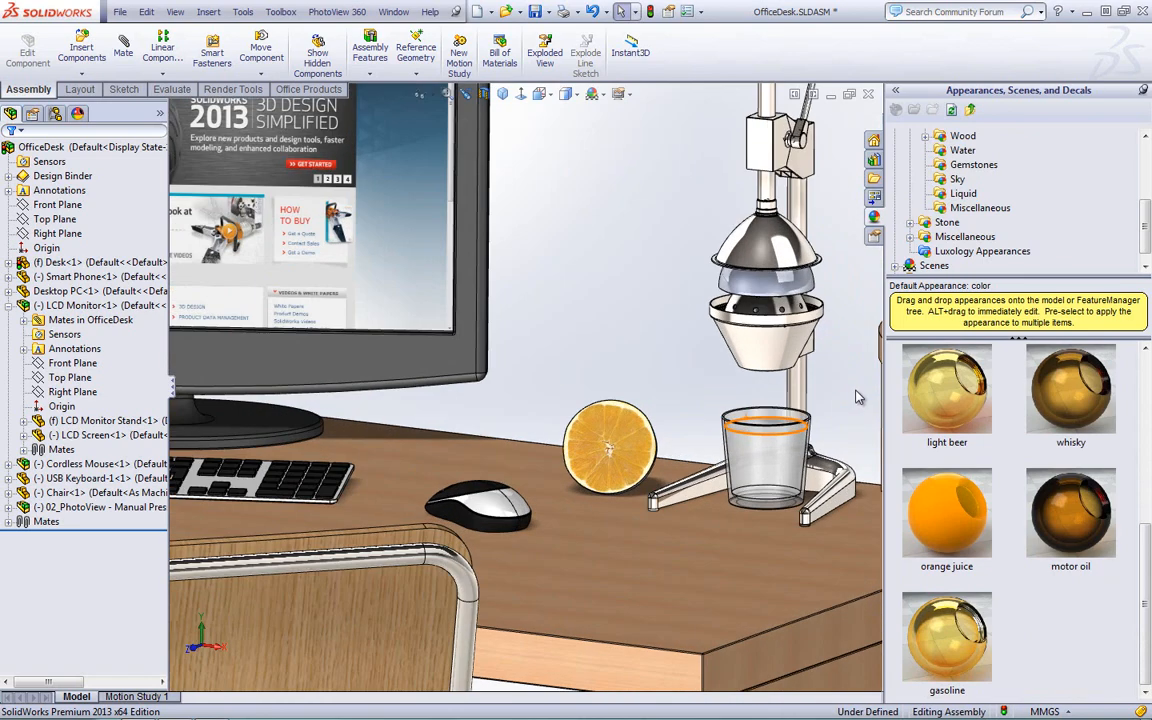
scroll(856, 398, "down", 5)
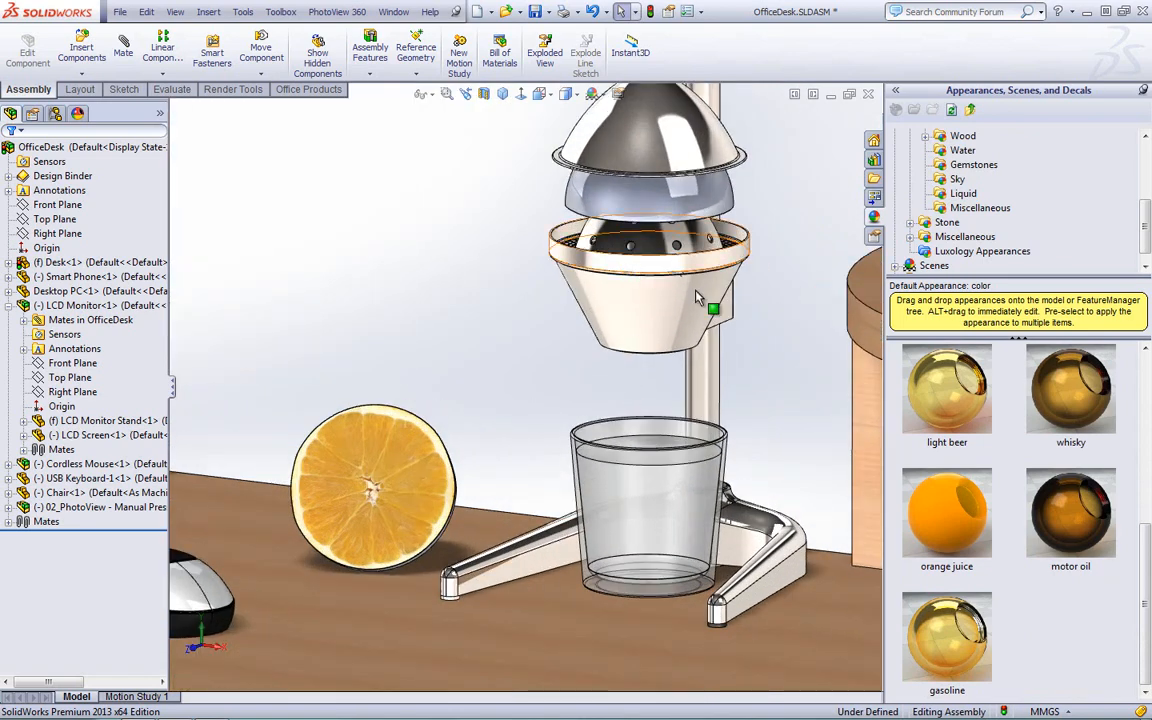
left_click_drag(946, 512, 655, 447)
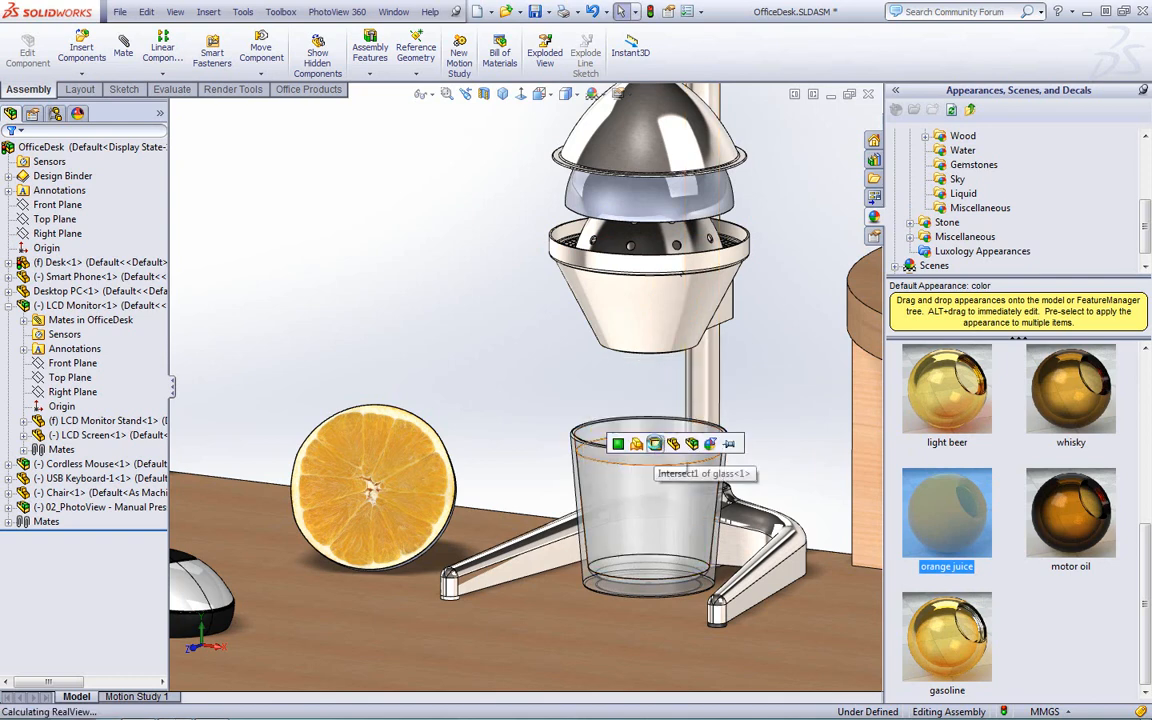
left_click(655, 444)
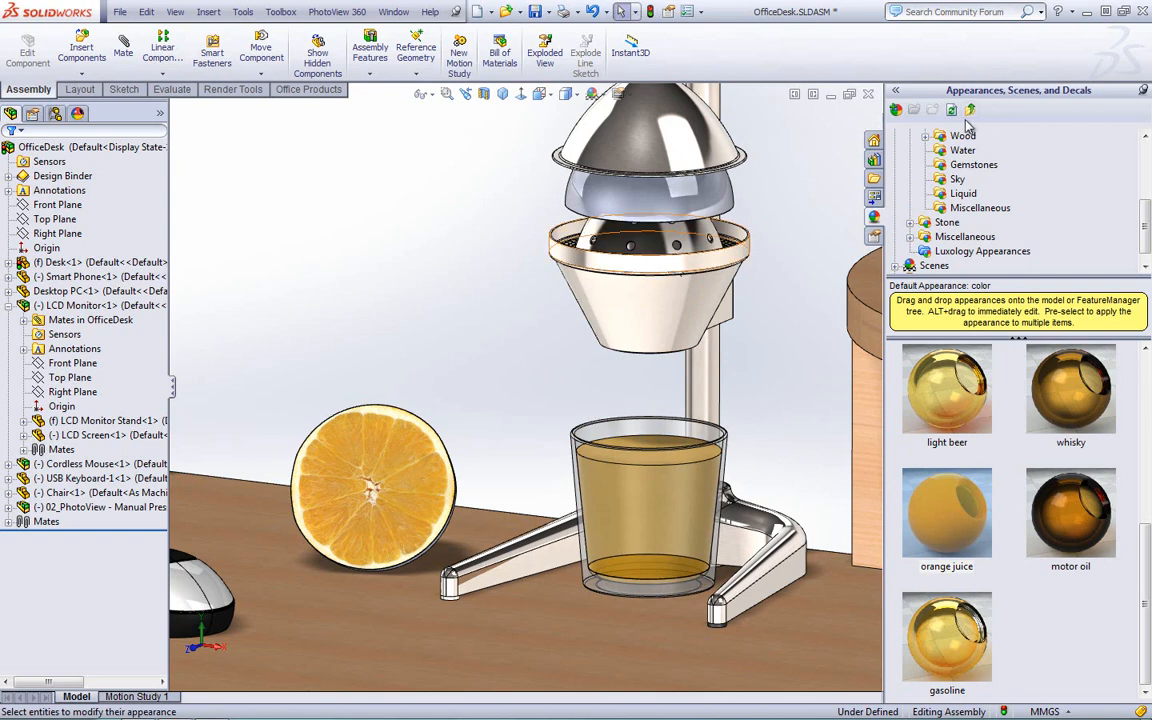
Step: Examine the Glass appearance categories, including Gloss, Textured and Thick Gloss, and preview clear thick glass
scroll(1135, 222, "up", 2)
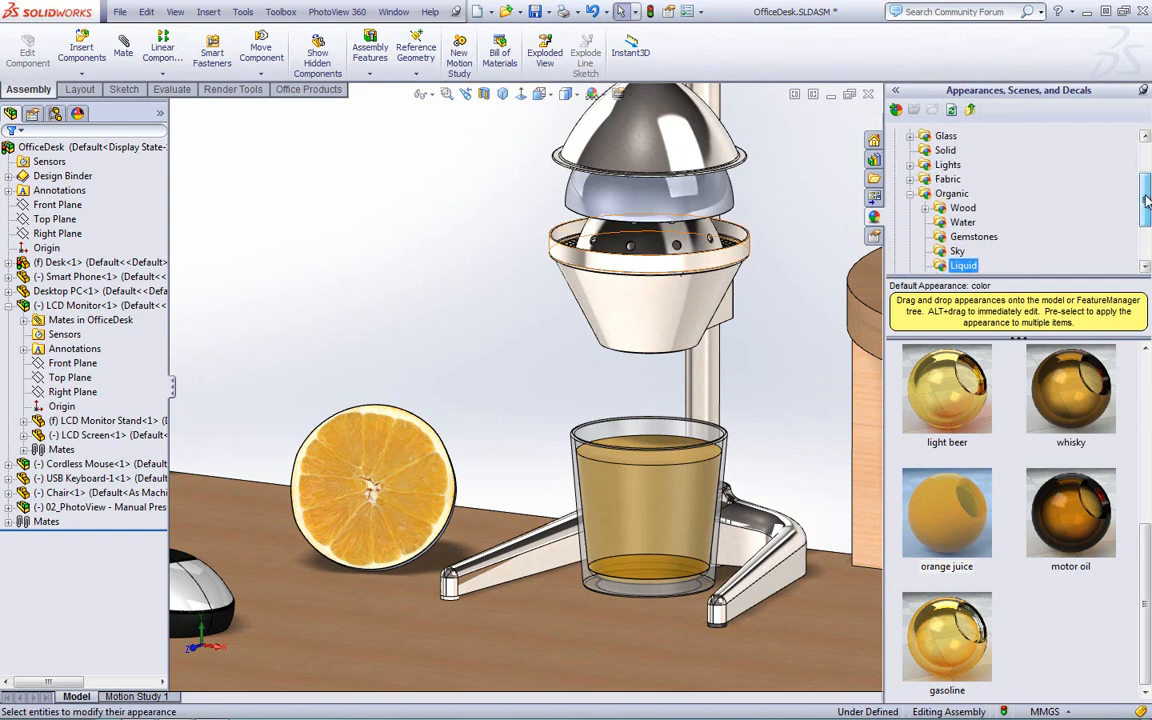
left_click(911, 195)
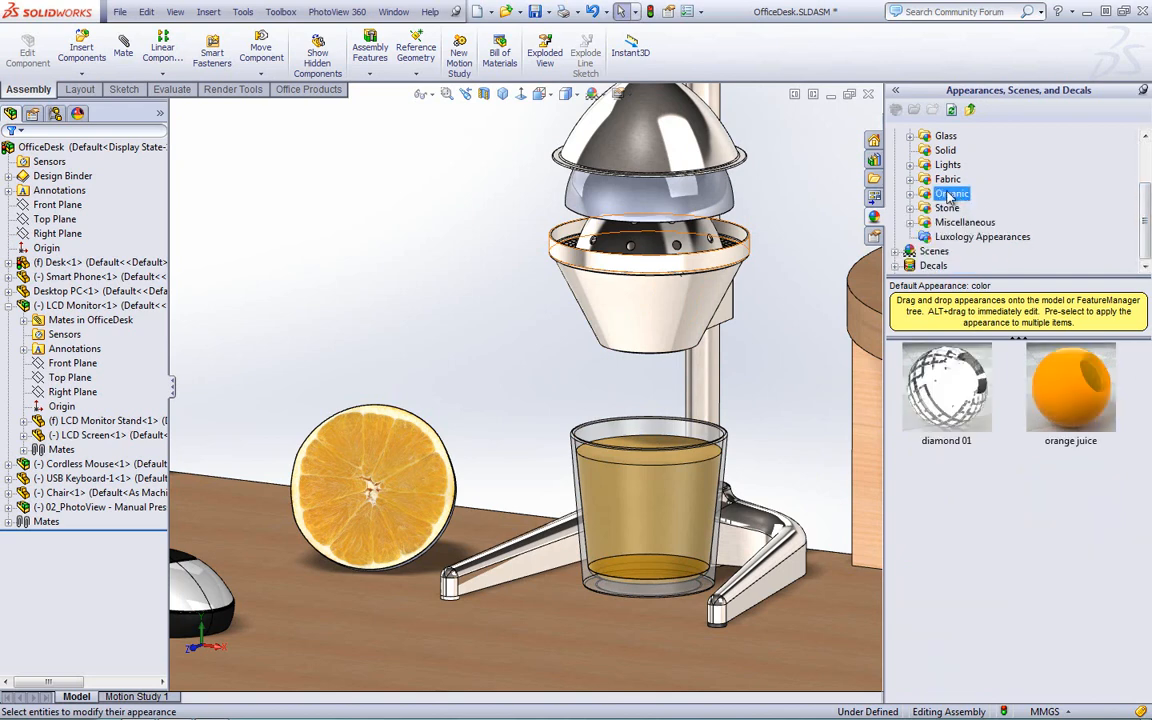
scroll(905, 170, "up", 1)
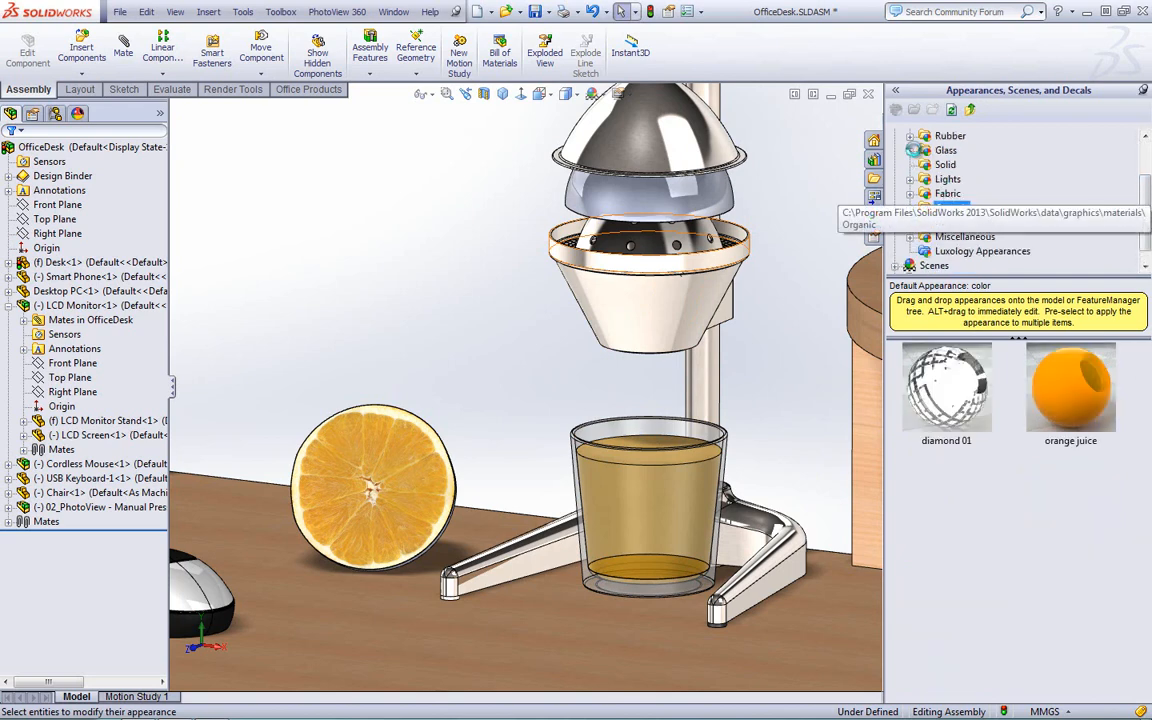
left_click(911, 150)
scroll(911, 170, "up", 2)
left_click(966, 207)
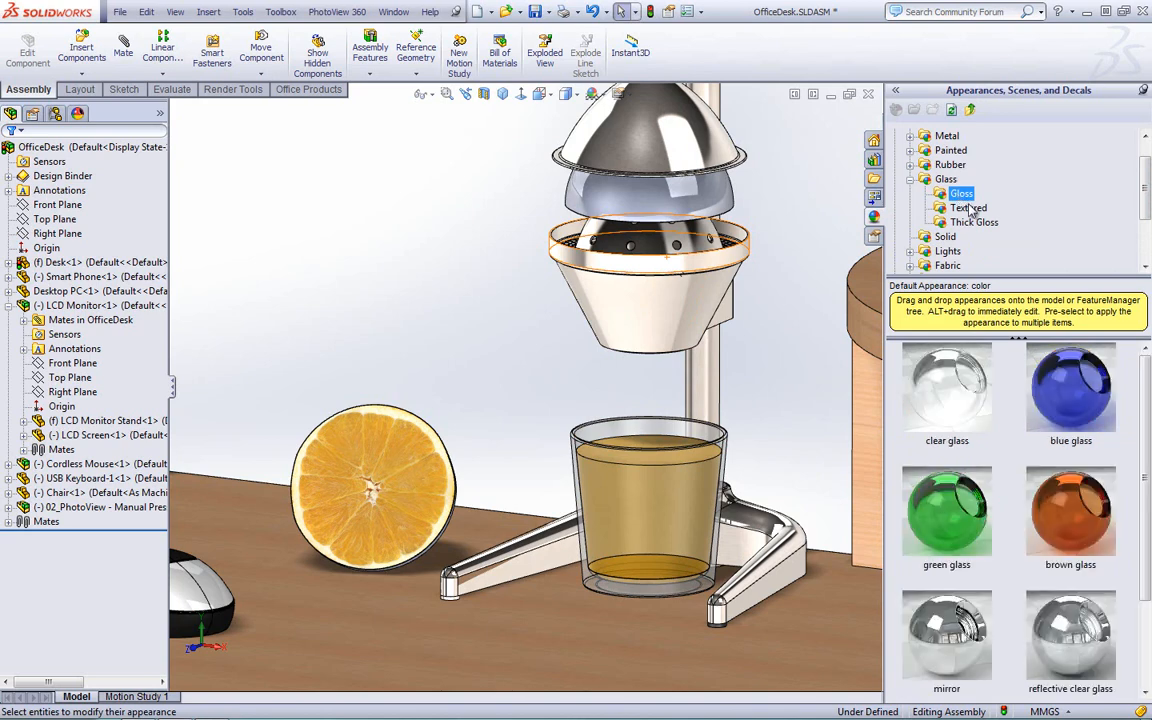
left_click(971, 223)
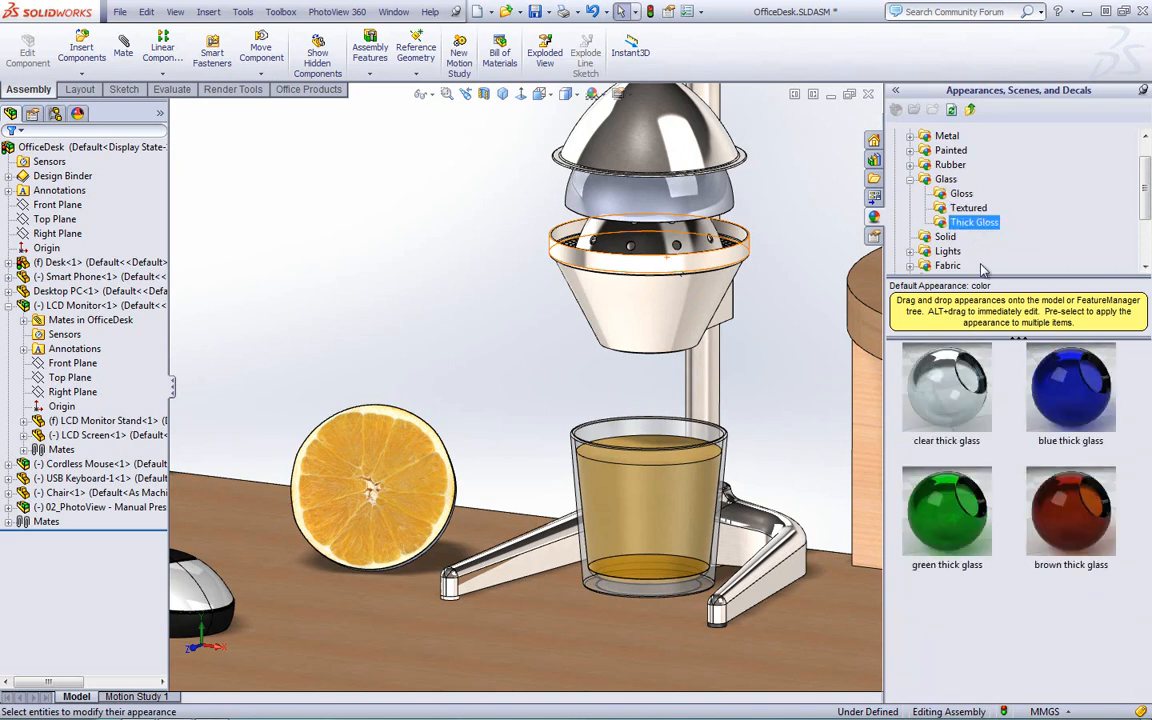
mouse_move(984, 381)
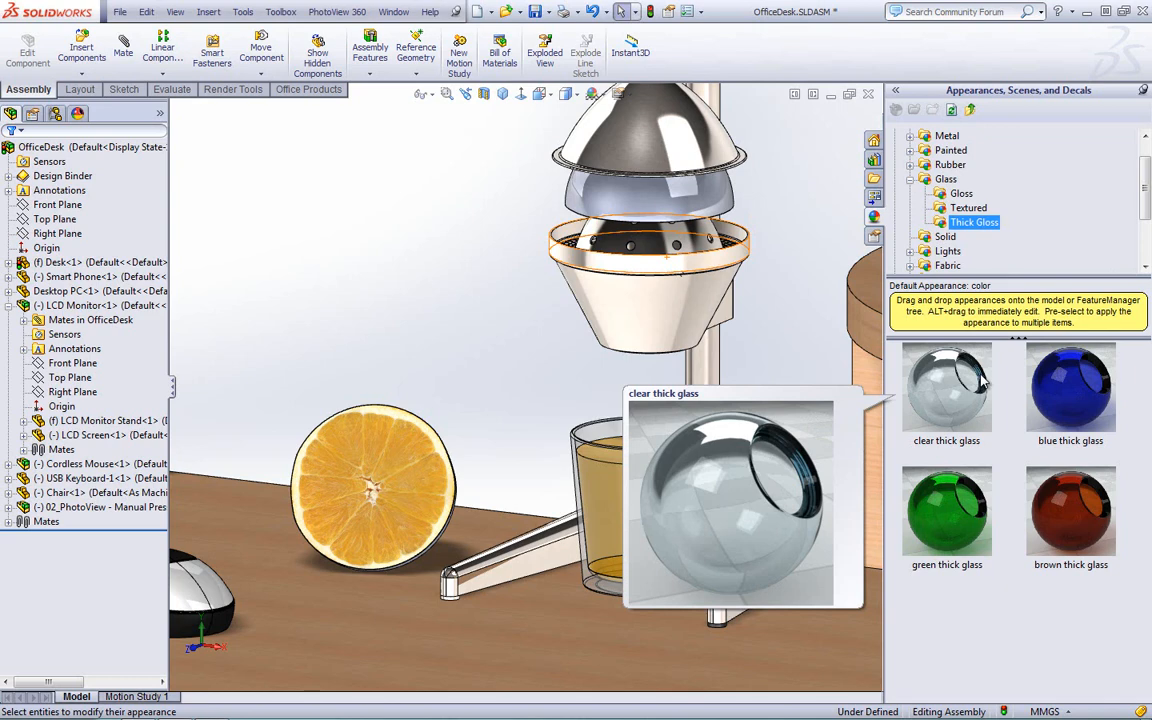
left_click(910, 179)
scroll(915, 165, "up", 1)
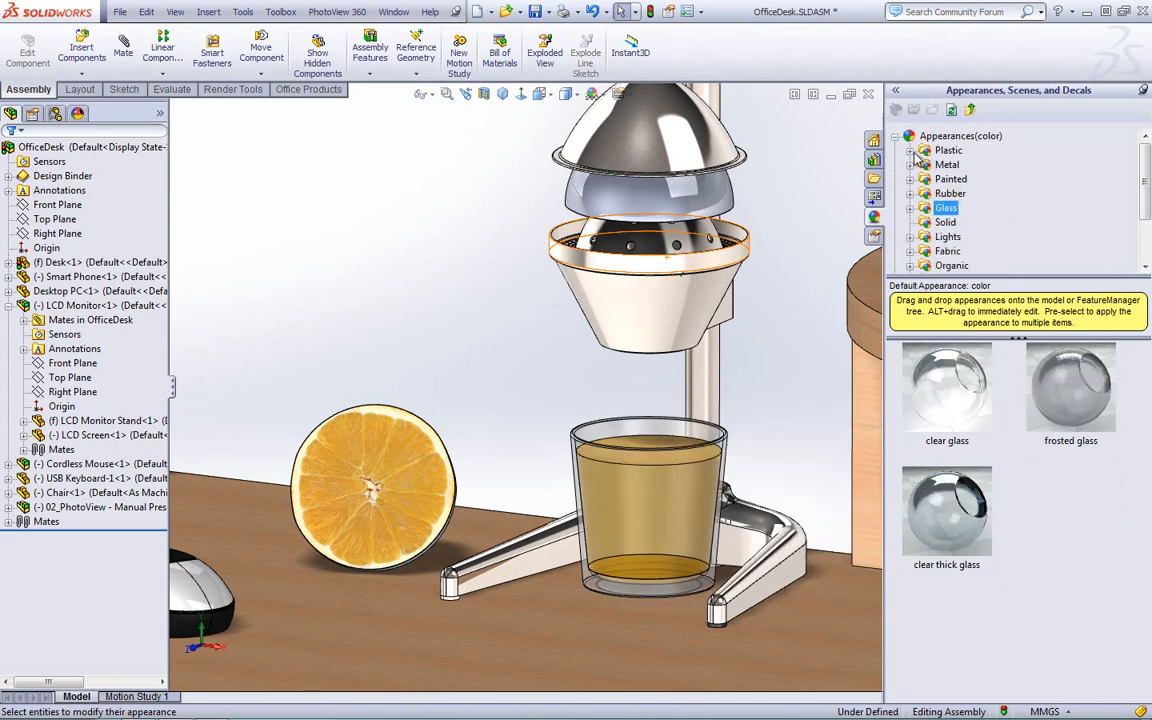
Step: Look through the Plastic appearance categories, including the Wax appearances
left_click(910, 150)
left_click(960, 237)
scroll(960, 237, "down", 3)
left_click(959, 222)
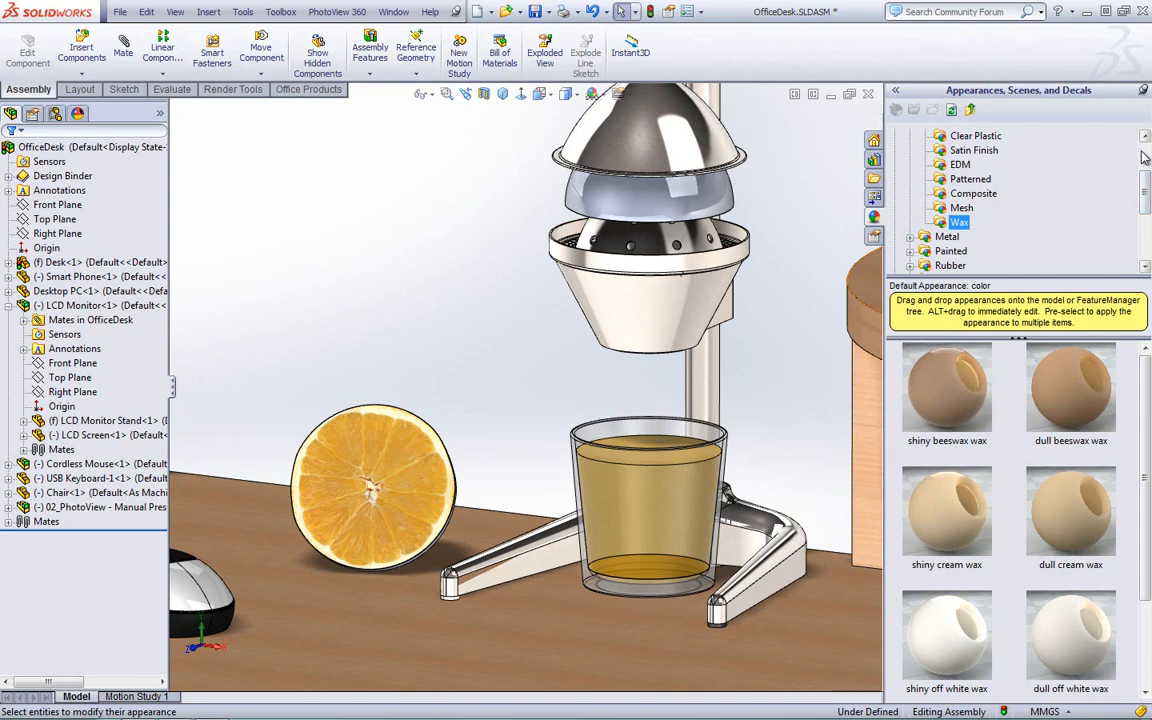
scroll(1005, 157, "up", 2)
left_click(911, 151)
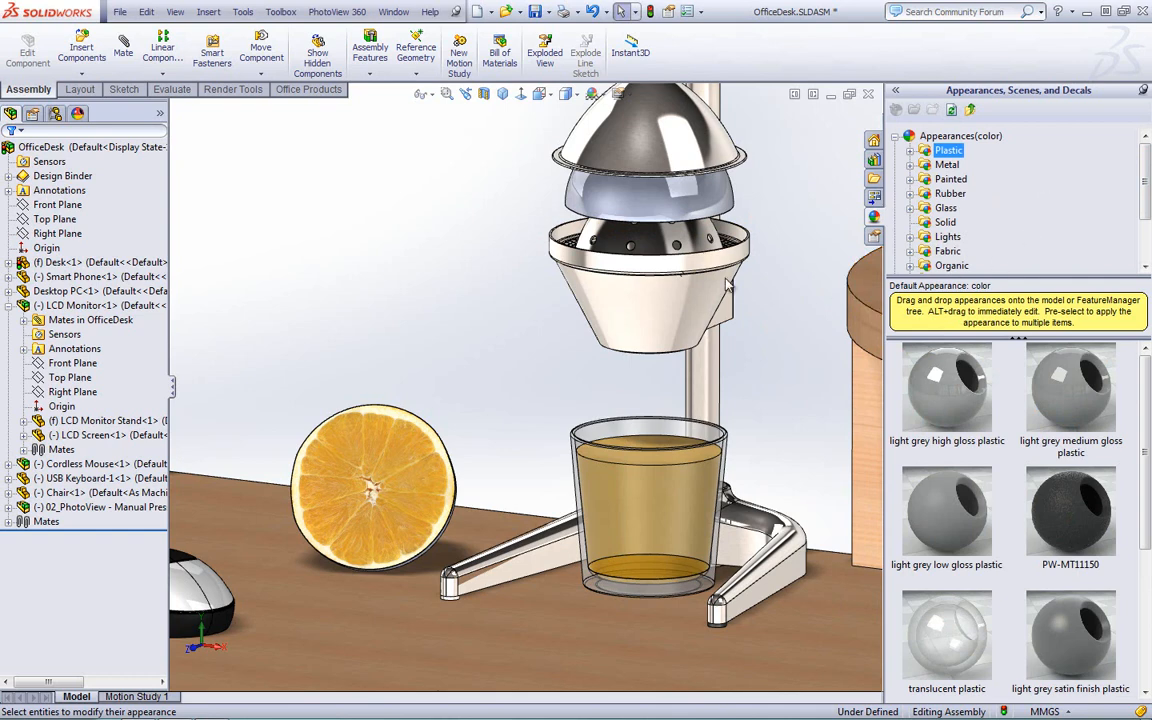
Step: Open the Luxology Material Asset Sharing image from the Design Binder, look over the shared materials and close it
left_click(8, 176)
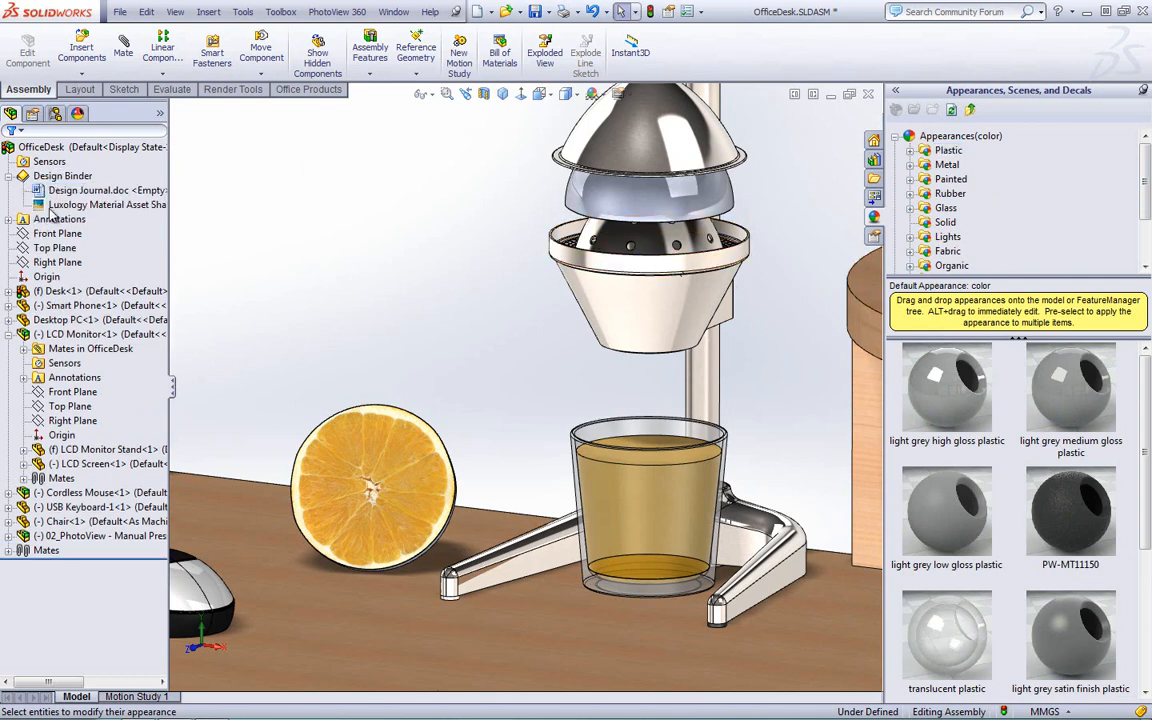
double_click(95, 204)
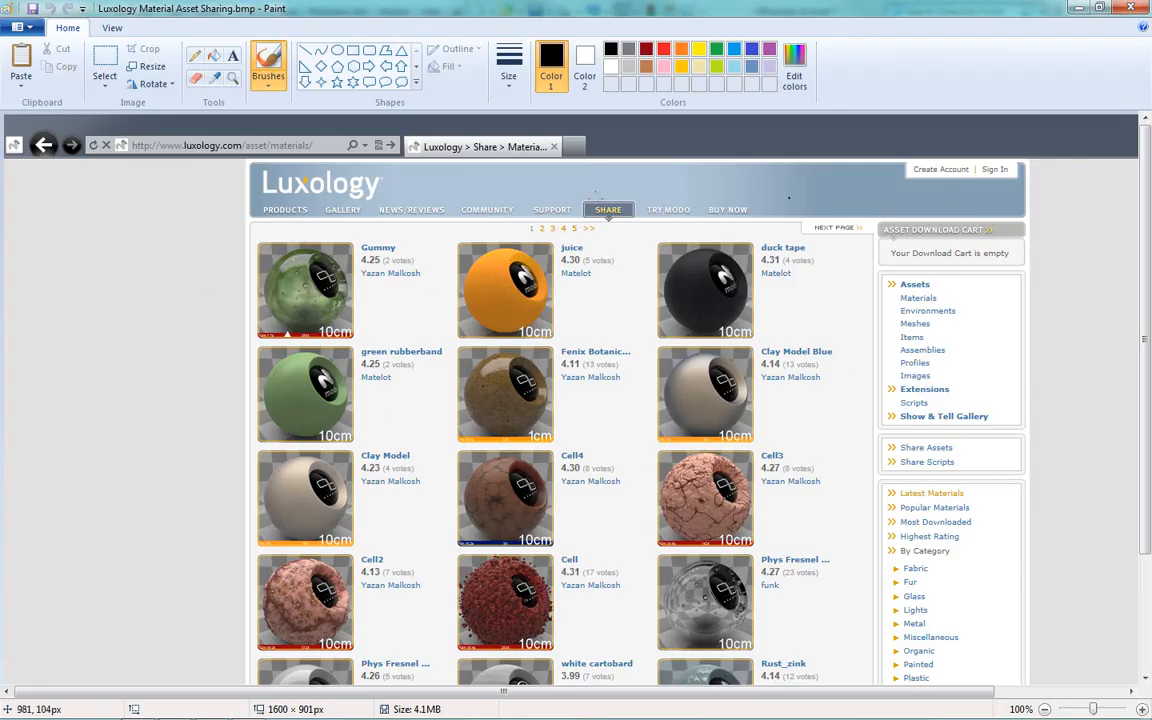
scroll(718, 354, "down", 3)
scroll(661, 315, "down", 1)
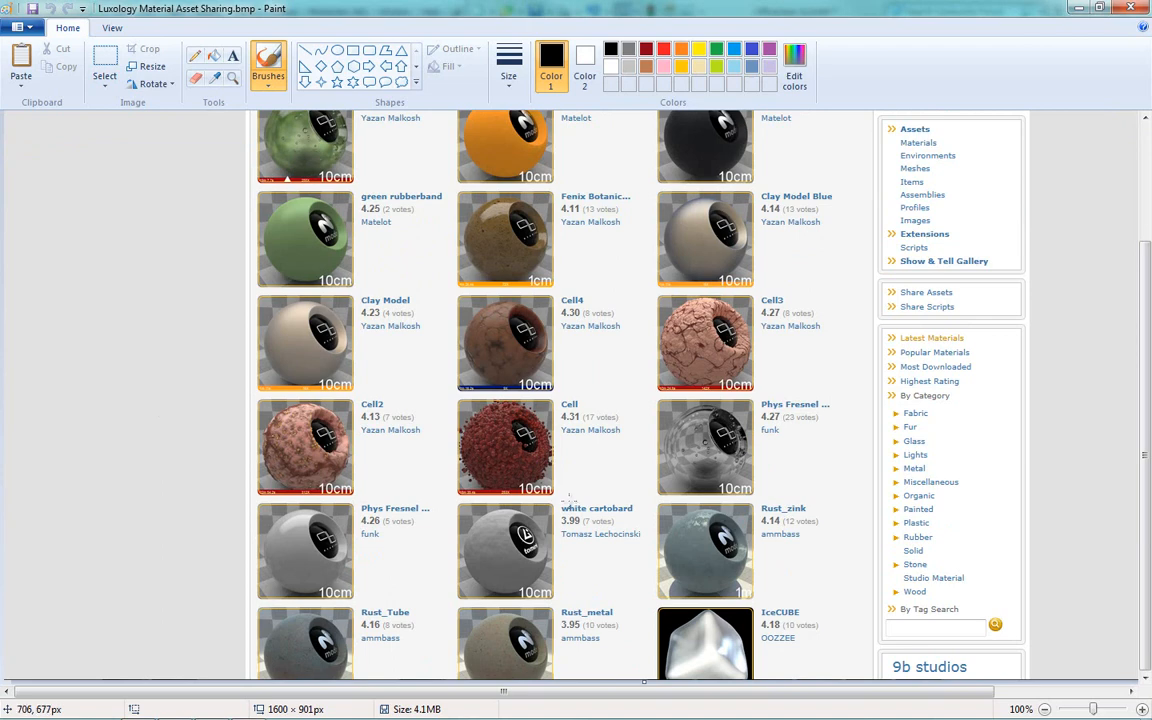
scroll(406, 290, "up", 3)
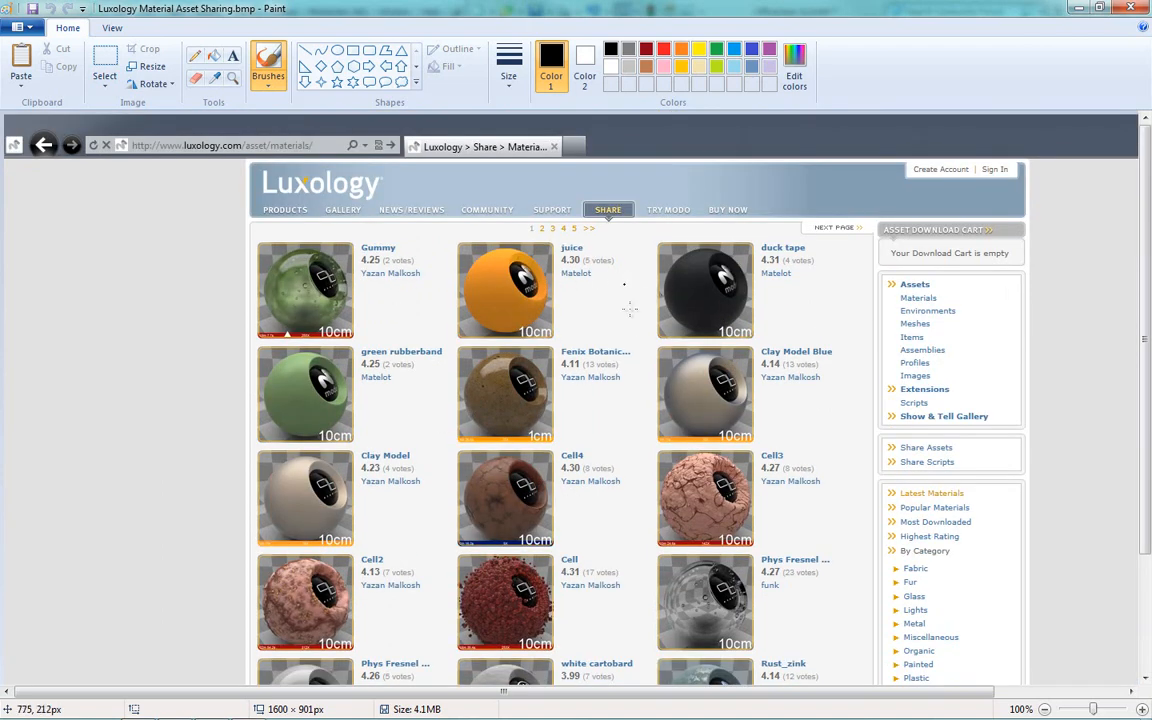
left_click(1121, 8)
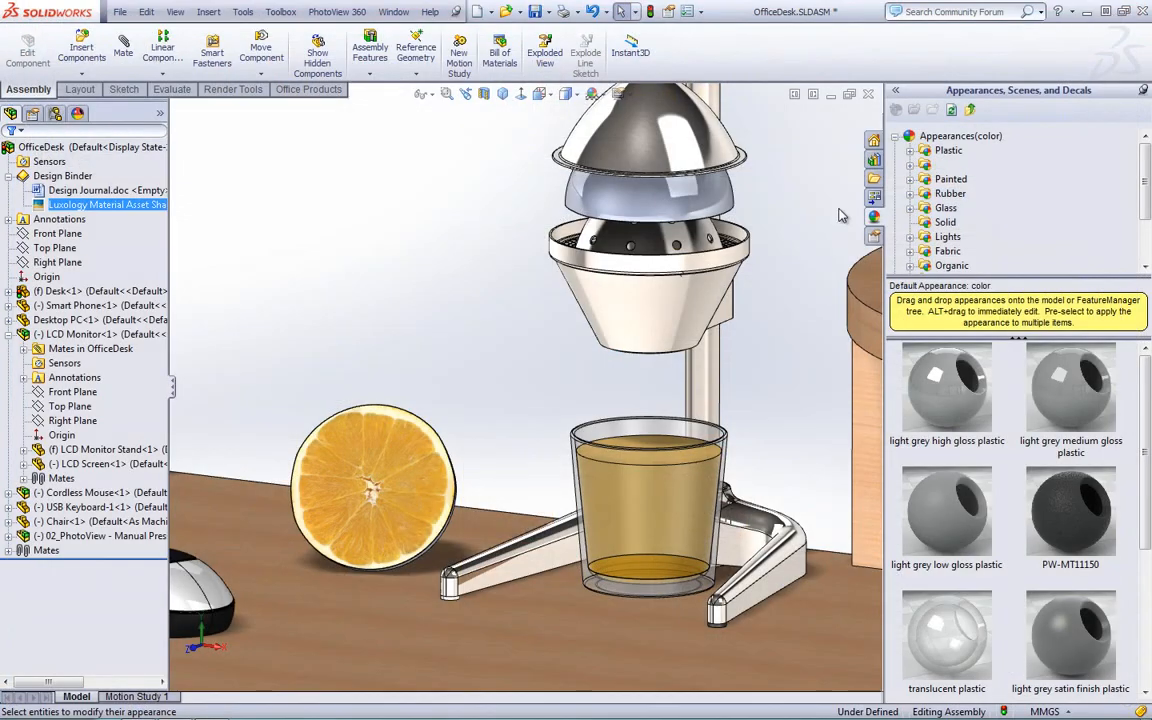
Step: Browse the Luxology Appearances folder and apply the Modo Asset Orange Skin appearance to the orange half in the juicer
left_click(896, 137)
left_click(896, 137)
left_click_drag(1146, 174, 1143, 251)
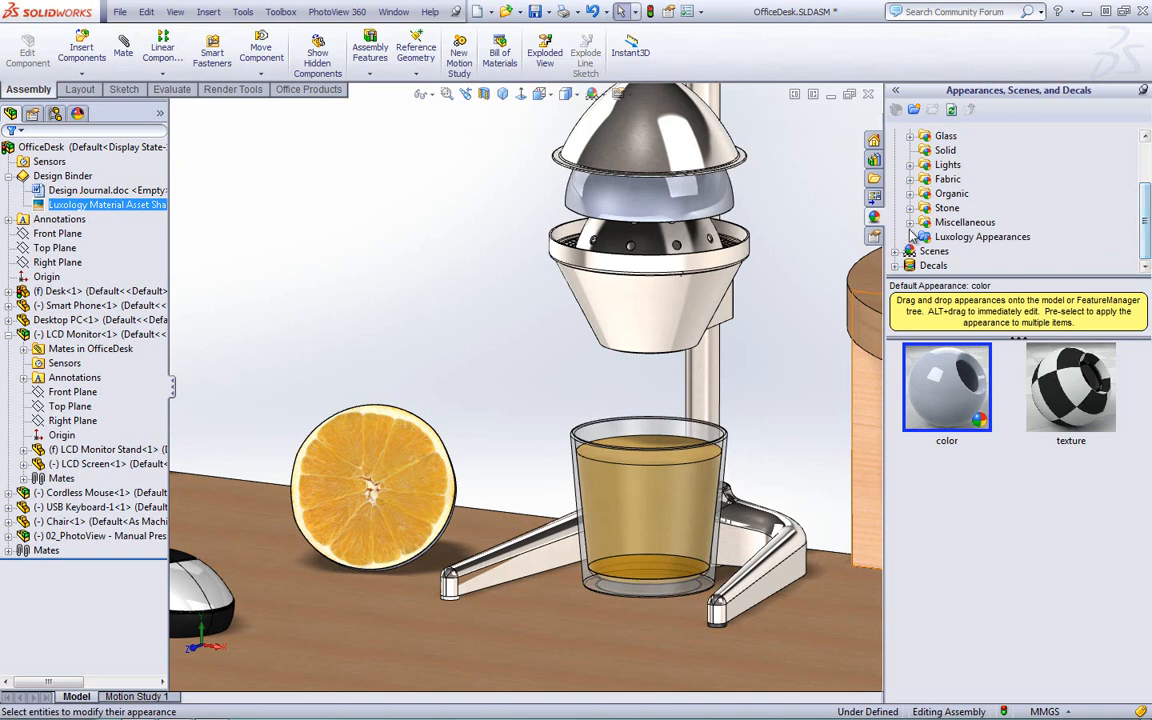
left_click(980, 237)
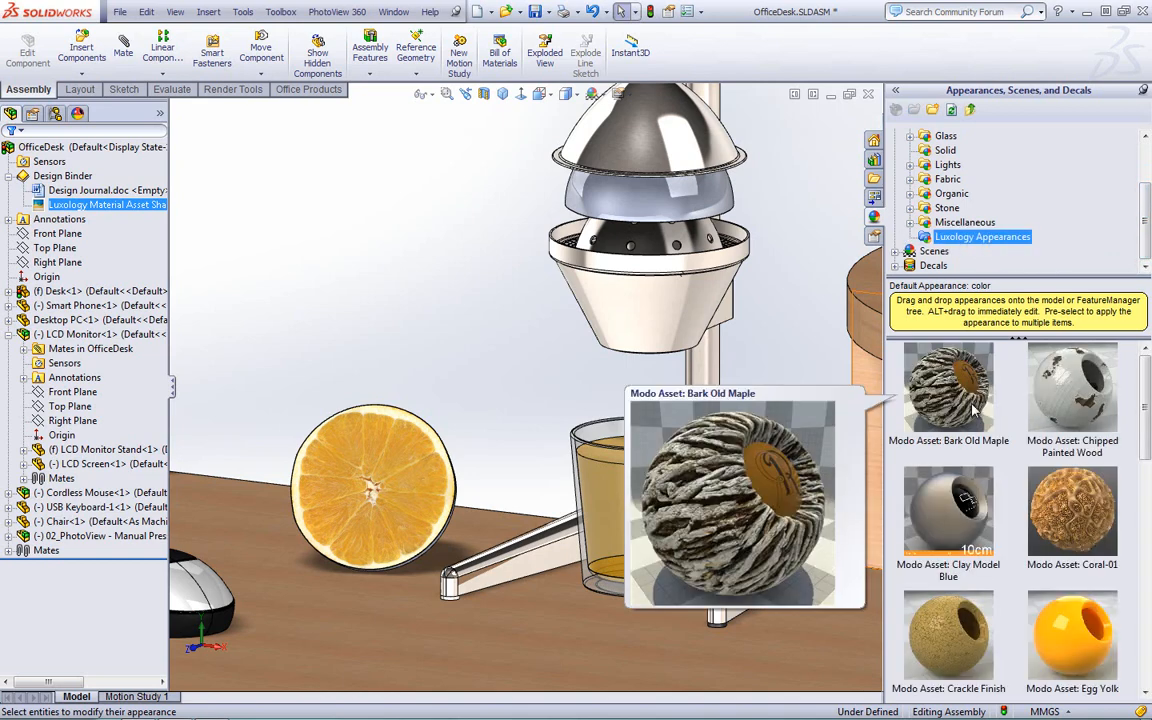
mouse_move(1078, 535)
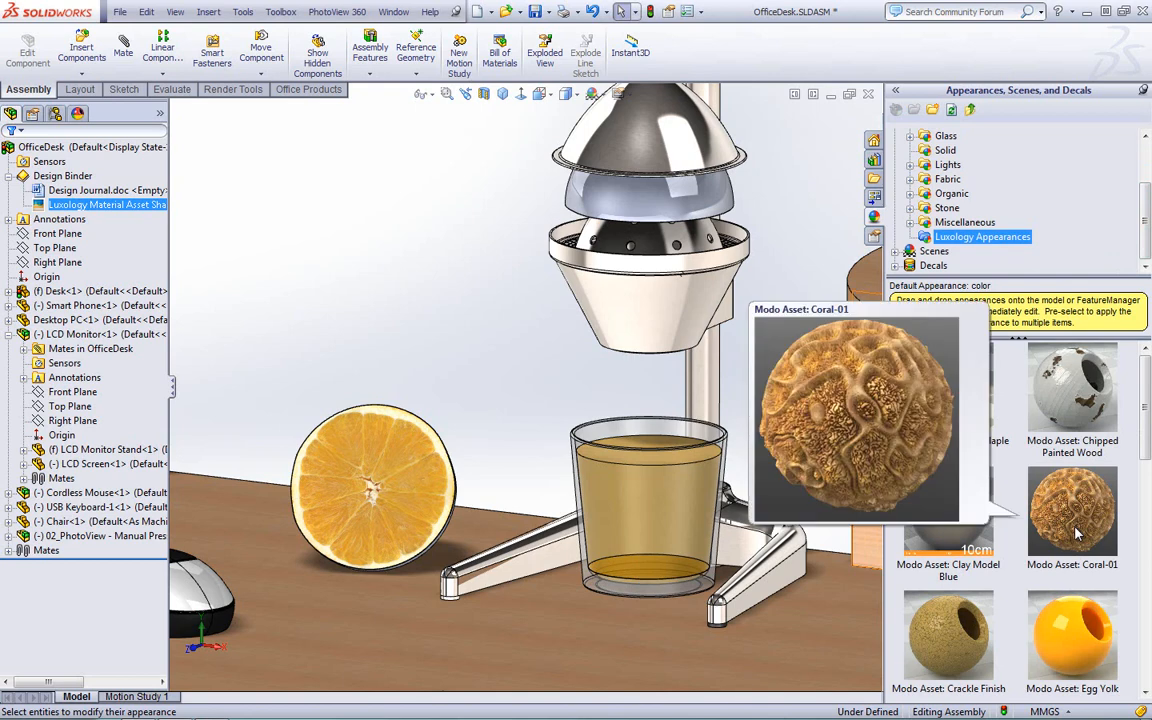
scroll(1078, 535, "down", 3)
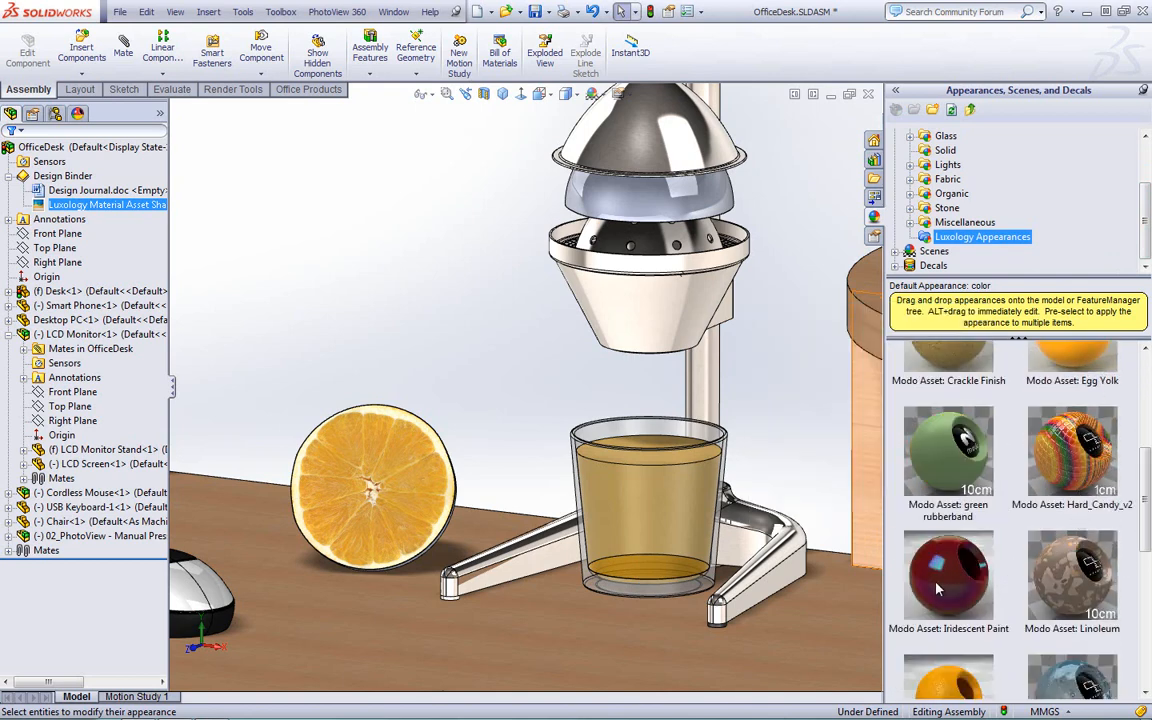
mouse_move(938, 590)
scroll(938, 590, "down", 2)
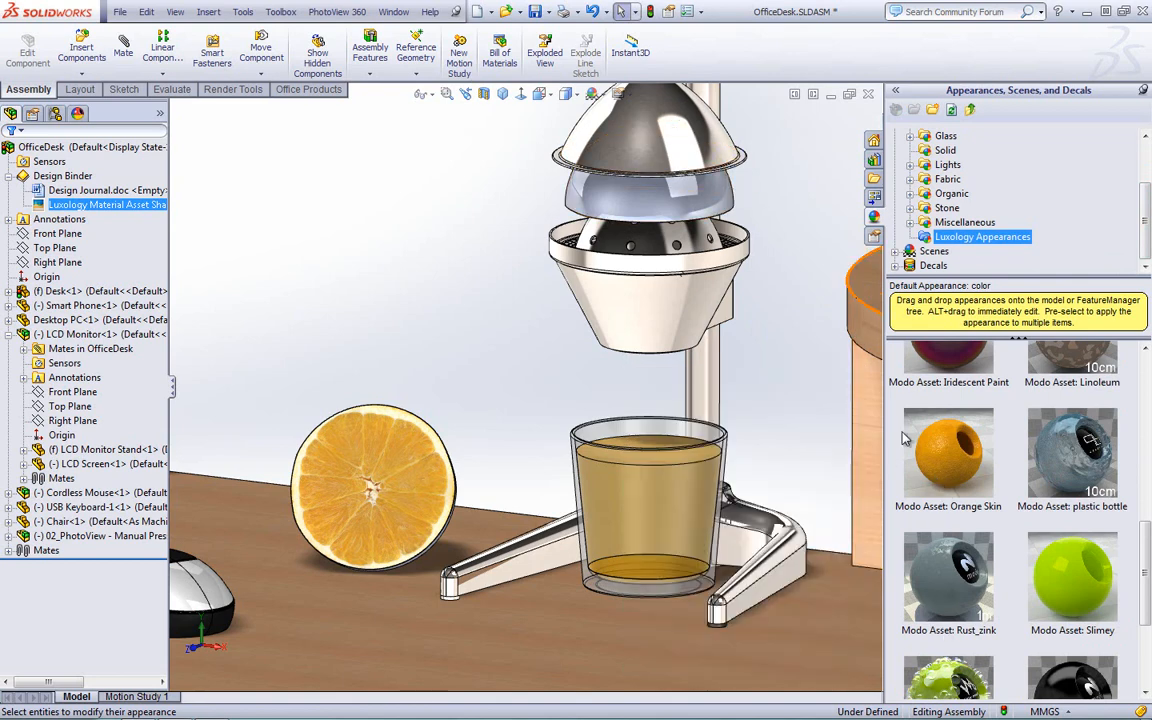
left_click(957, 455)
left_click_drag(957, 455, 675, 195)
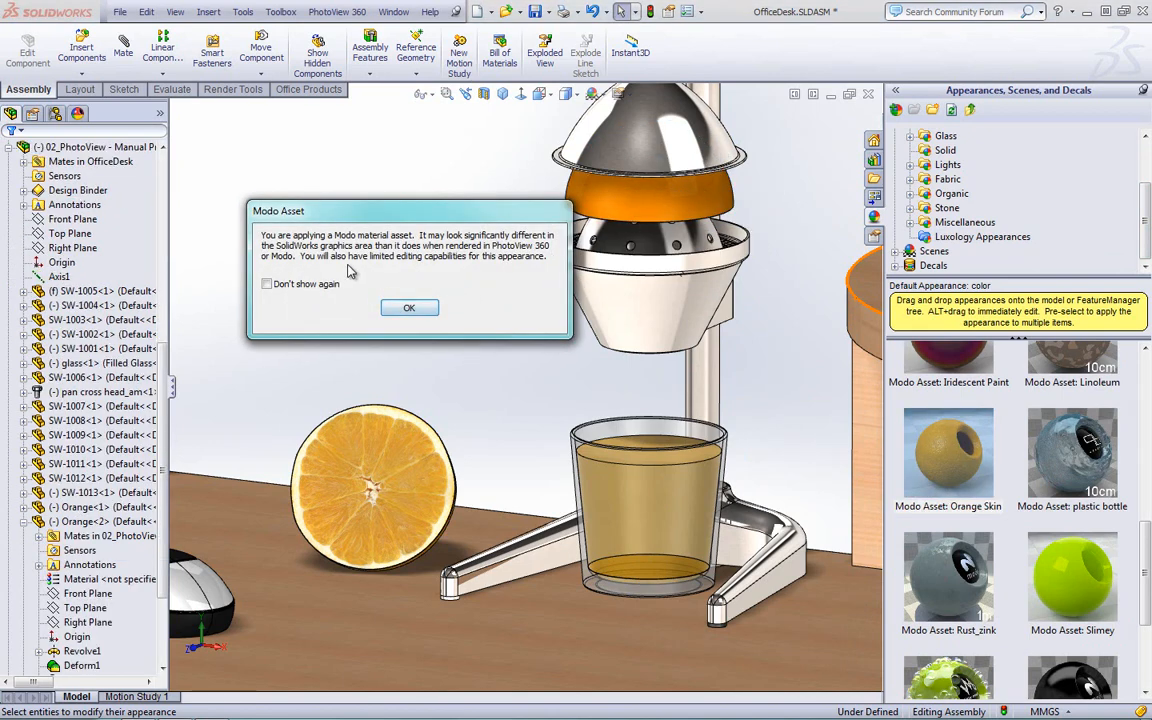
left_click(411, 307)
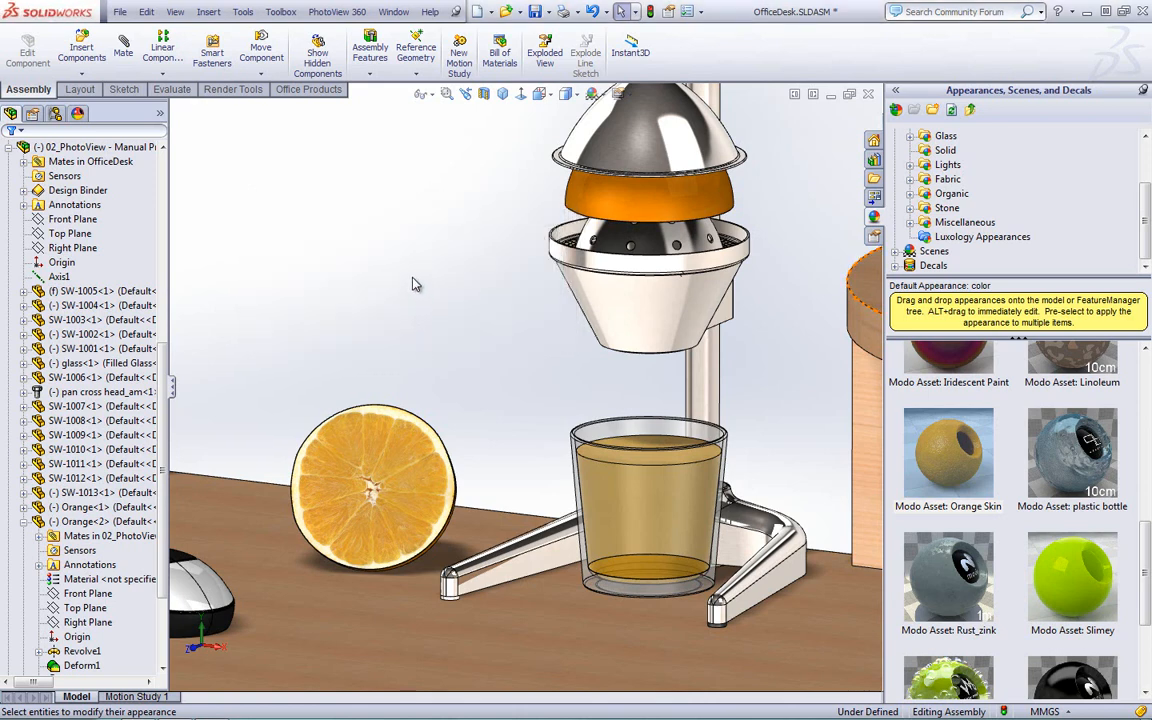
Step: Open the PhotoView 360 preview window and inspect the textured orange half in the juicer up close
left_click(232, 90)
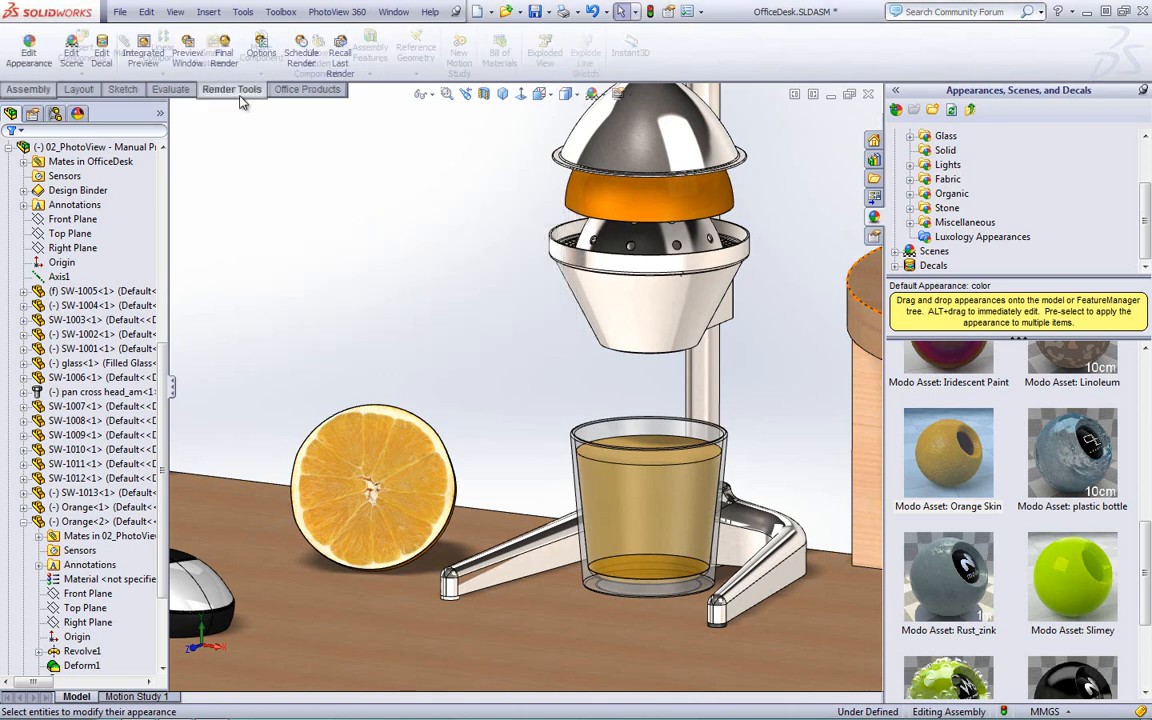
left_click(190, 52)
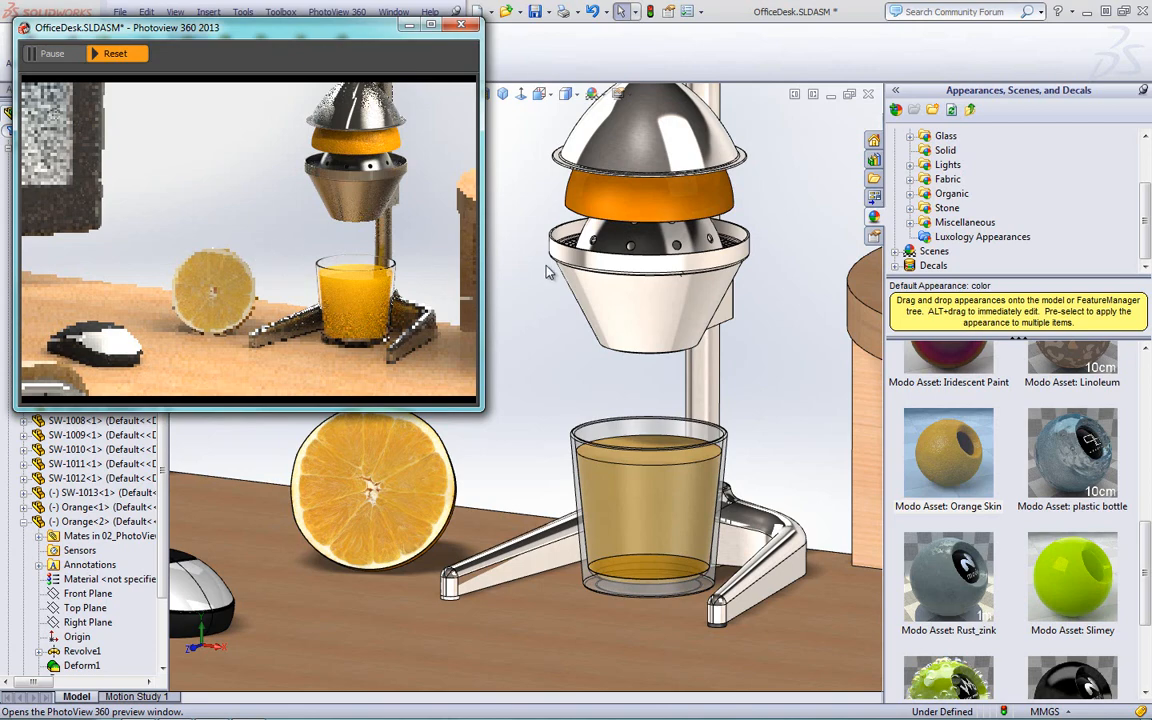
scroll(636, 236, "down", 5)
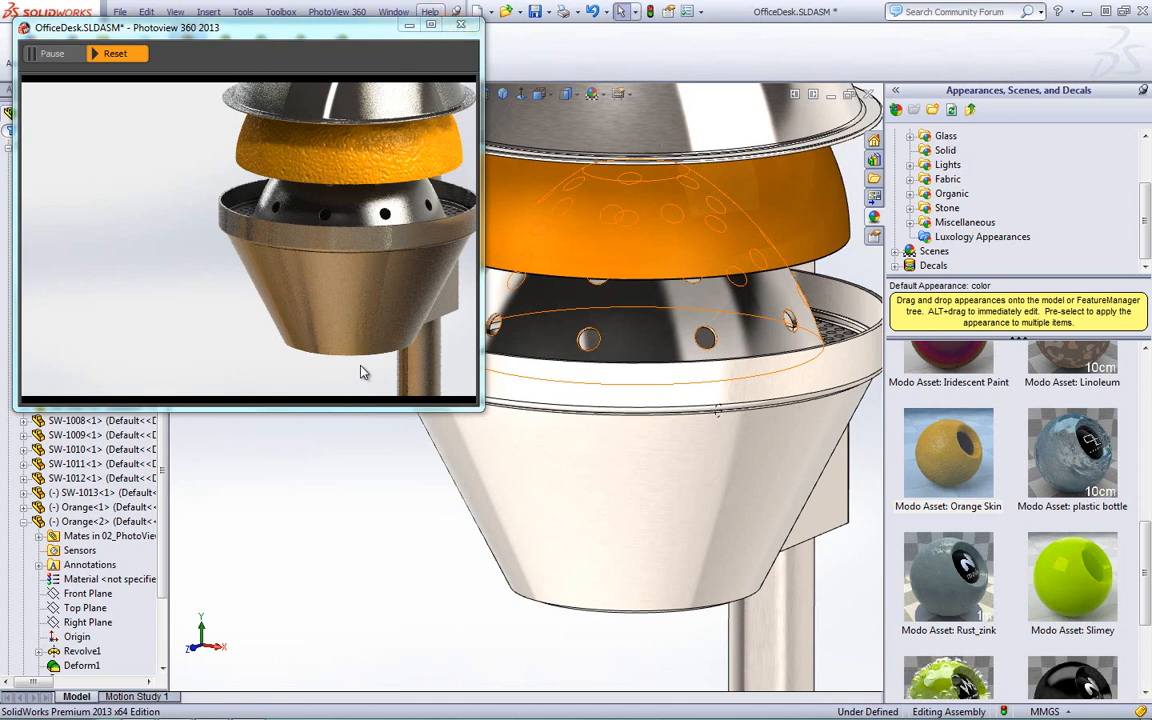
key("alt+Tab")
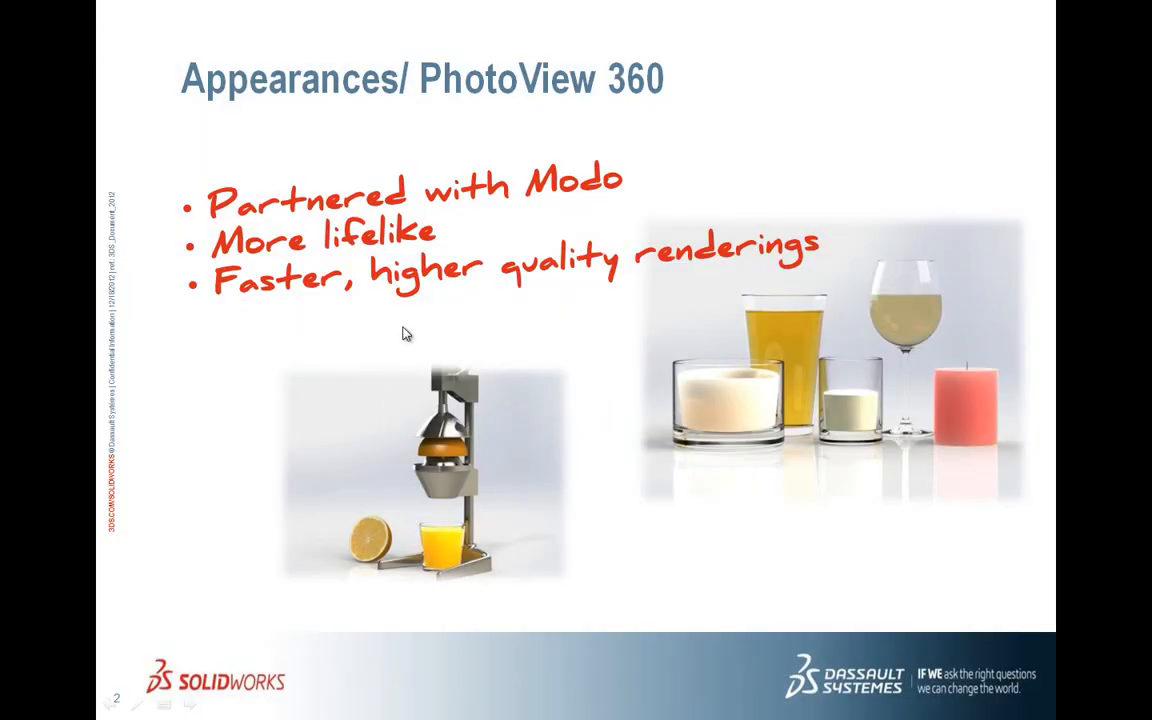
key("alt+Tab")
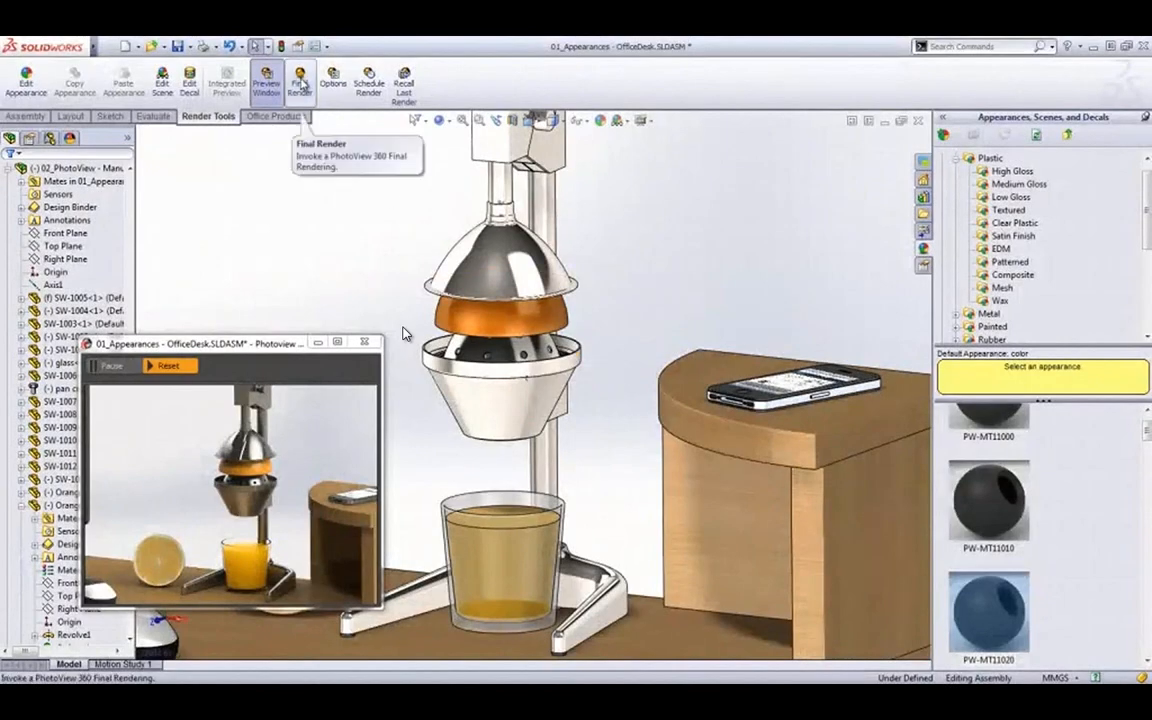
Step: Run a final render of the juicer scene and load the New Appearances 2013.JPG image into the Final Render window
left_click(300, 83)
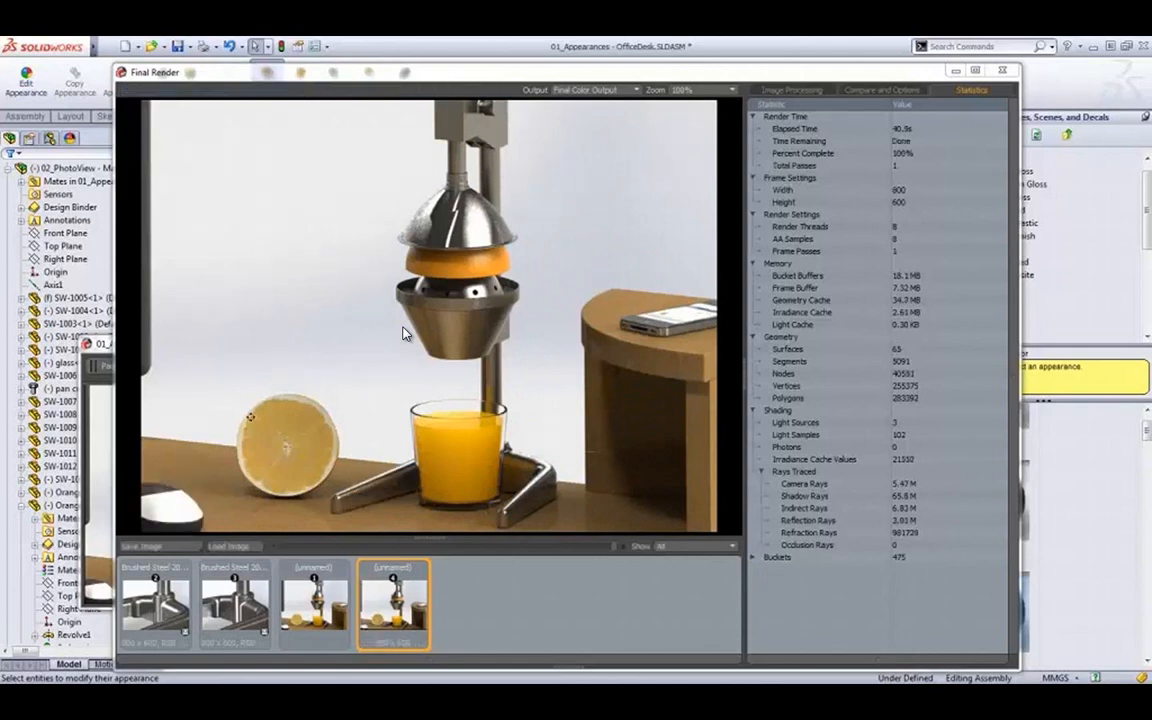
left_click(229, 546)
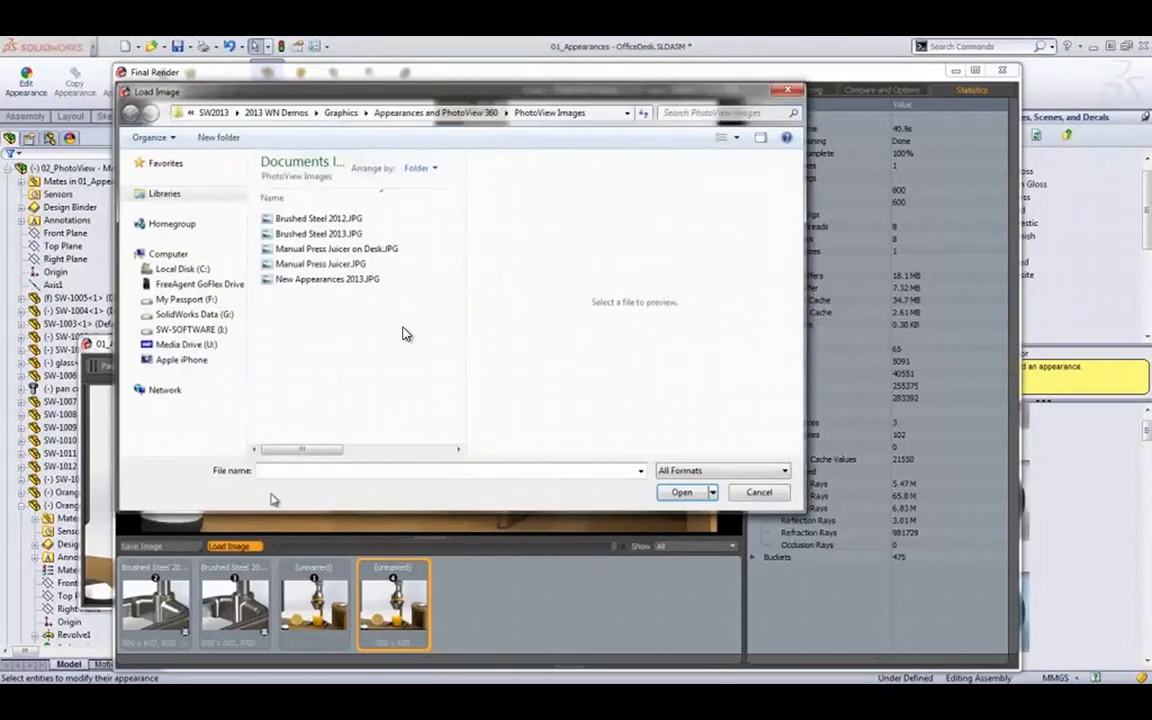
double_click(327, 279)
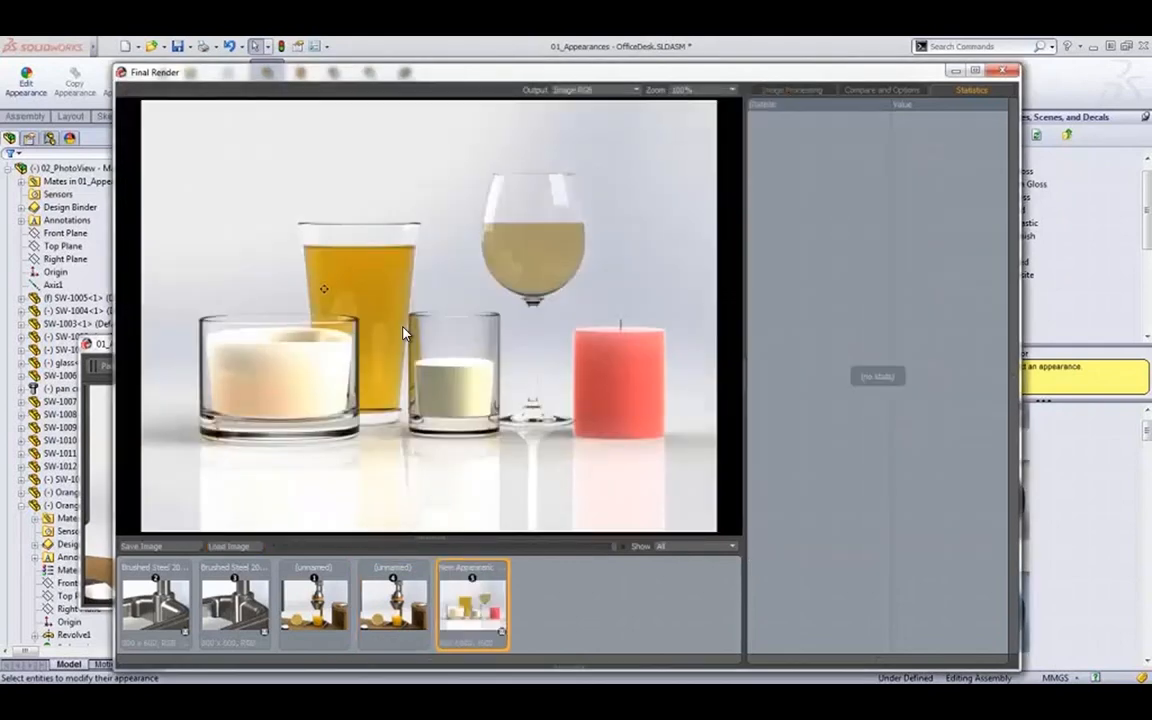
Step: View the two Brushed Steel images, followed by the first juicer render
left_click(155, 603)
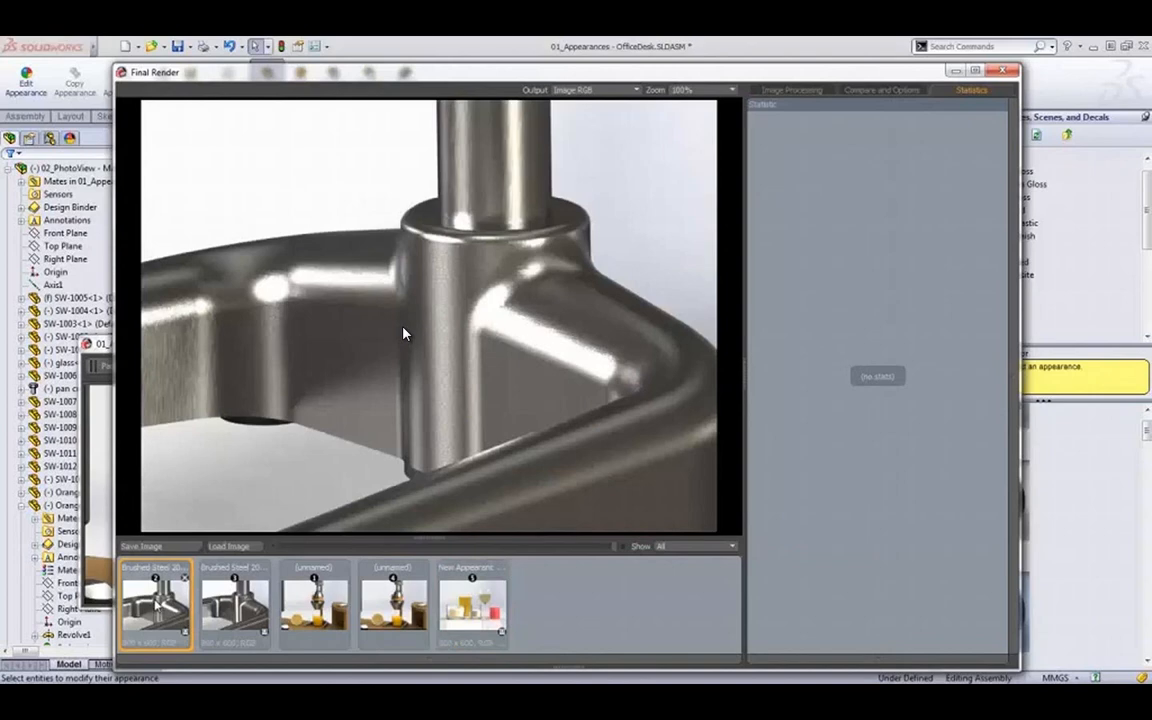
left_click(244, 611)
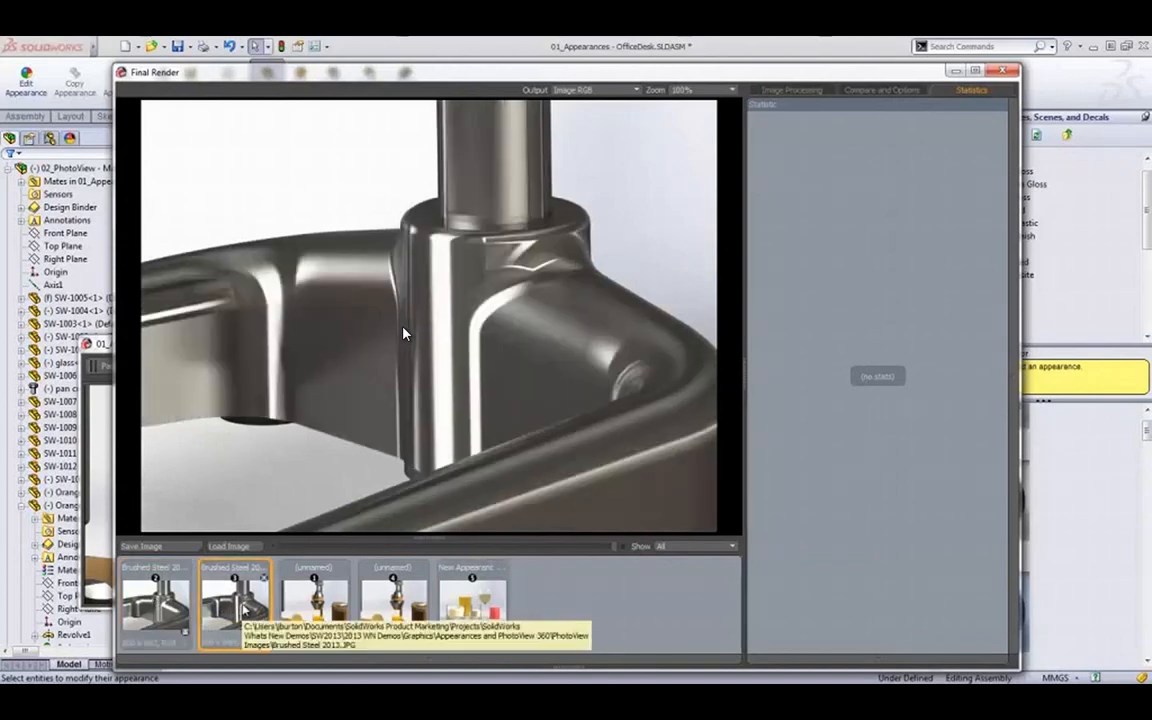
left_click(328, 611)
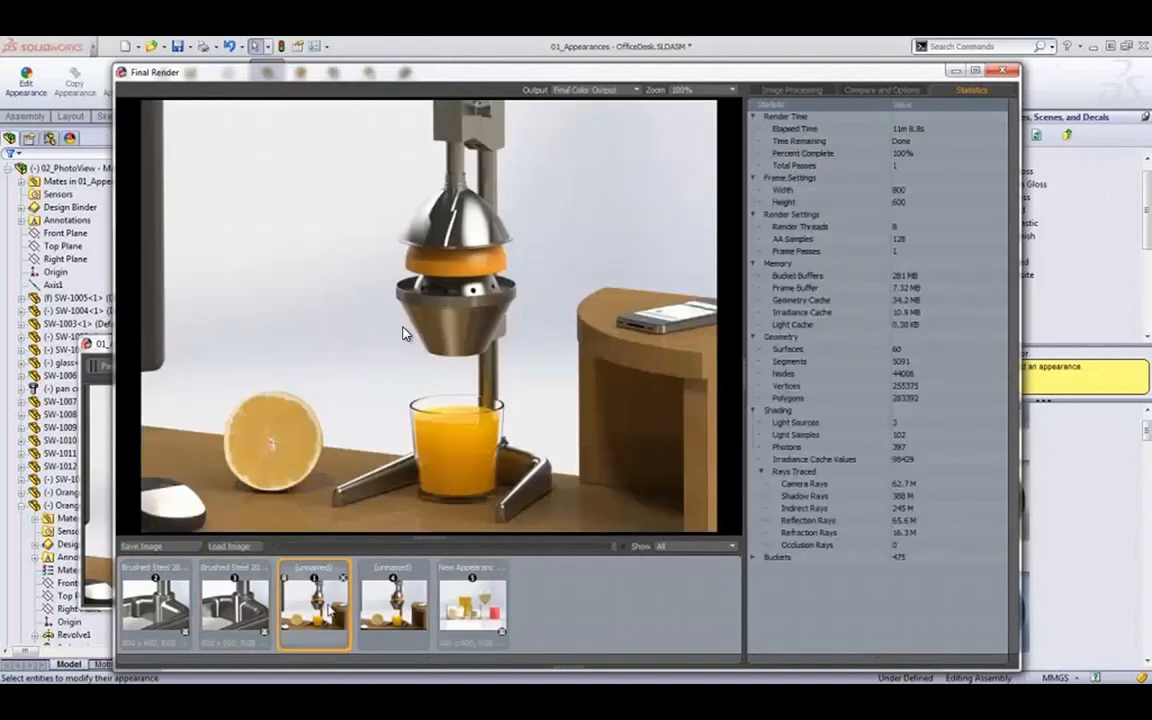
Step: Adjust the juicer render's input black level to about 0.0353 and input white level to about 0.8353 in Image Processing
left_click(791, 90)
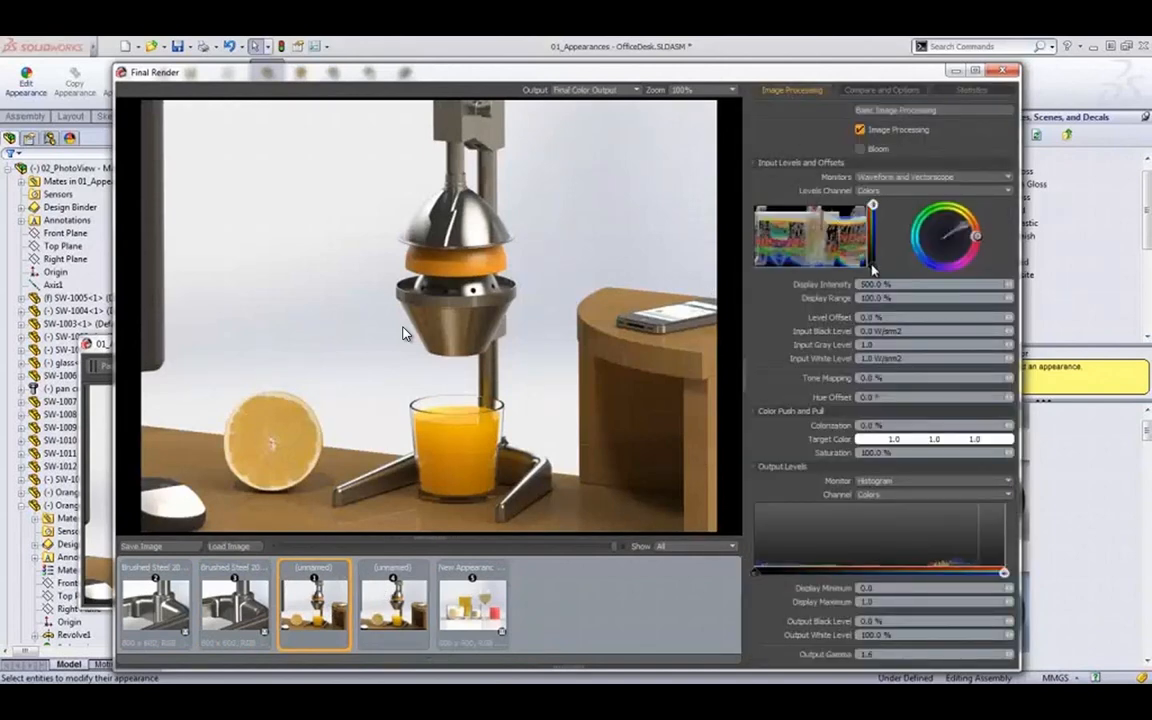
left_click_drag(873, 267, 872, 259)
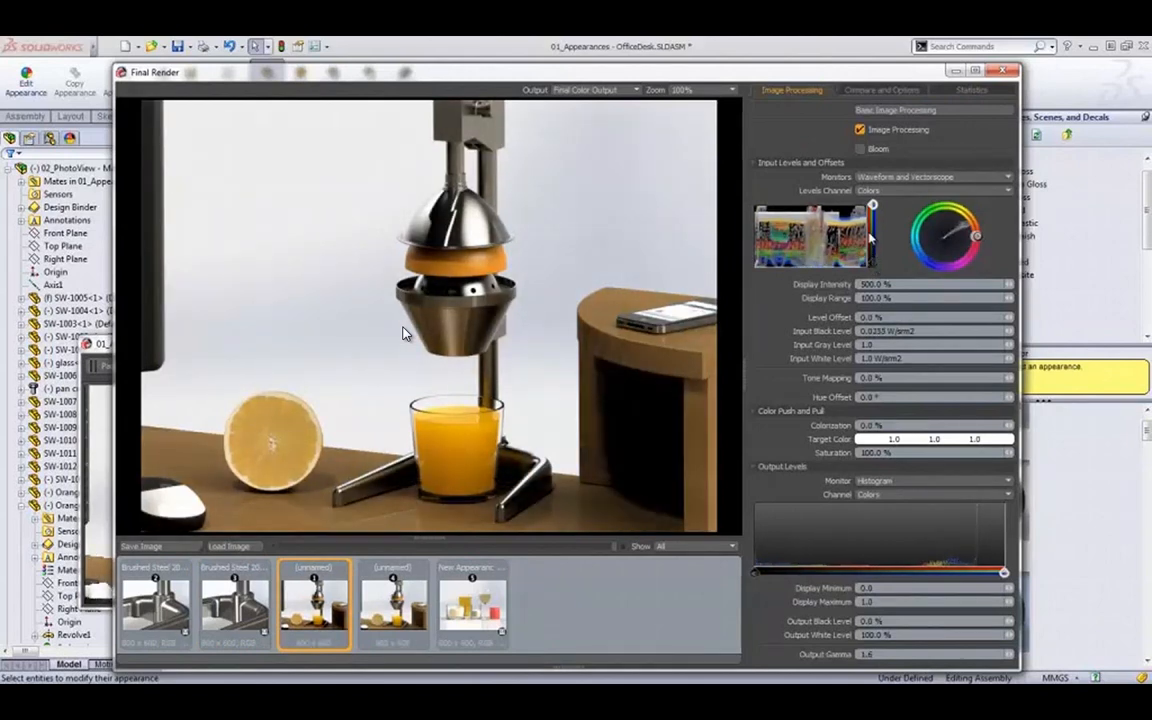
left_click_drag(873, 206, 874, 214)
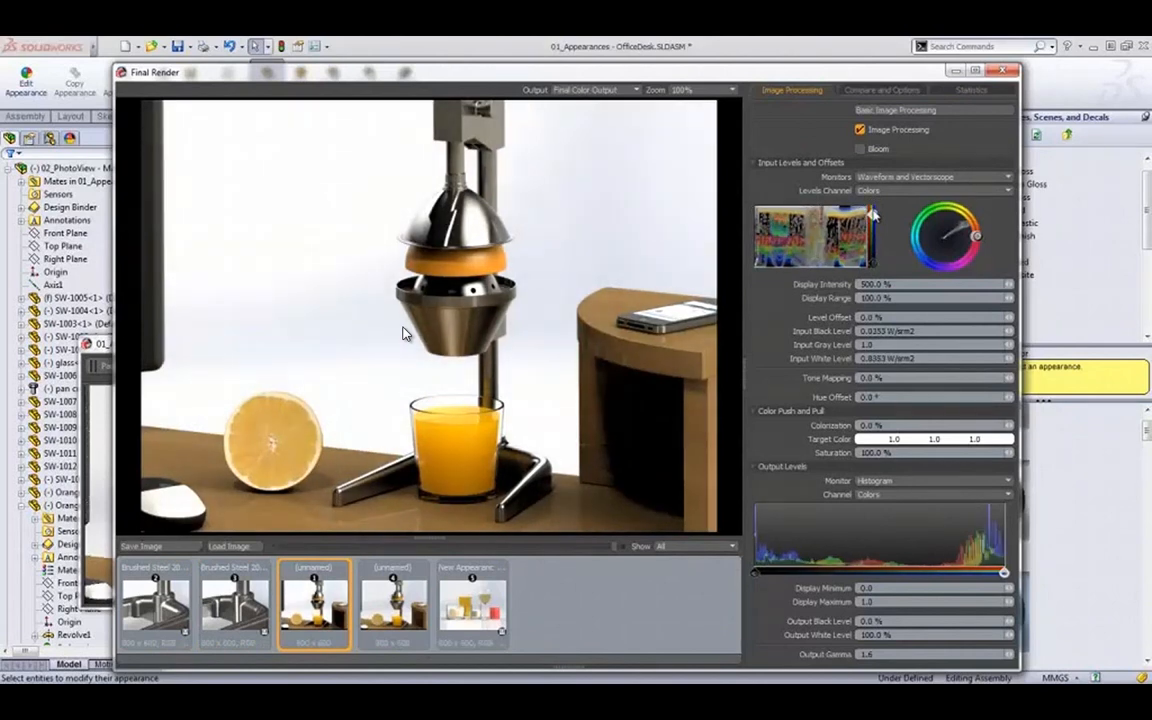
Step: Give the juicer render a hue offset of about 4° and a saturation of 115%
mouse_move(980, 241)
left_mouse_down()
mouse_move(967, 240)
mouse_move(978, 238)
left_mouse_up()
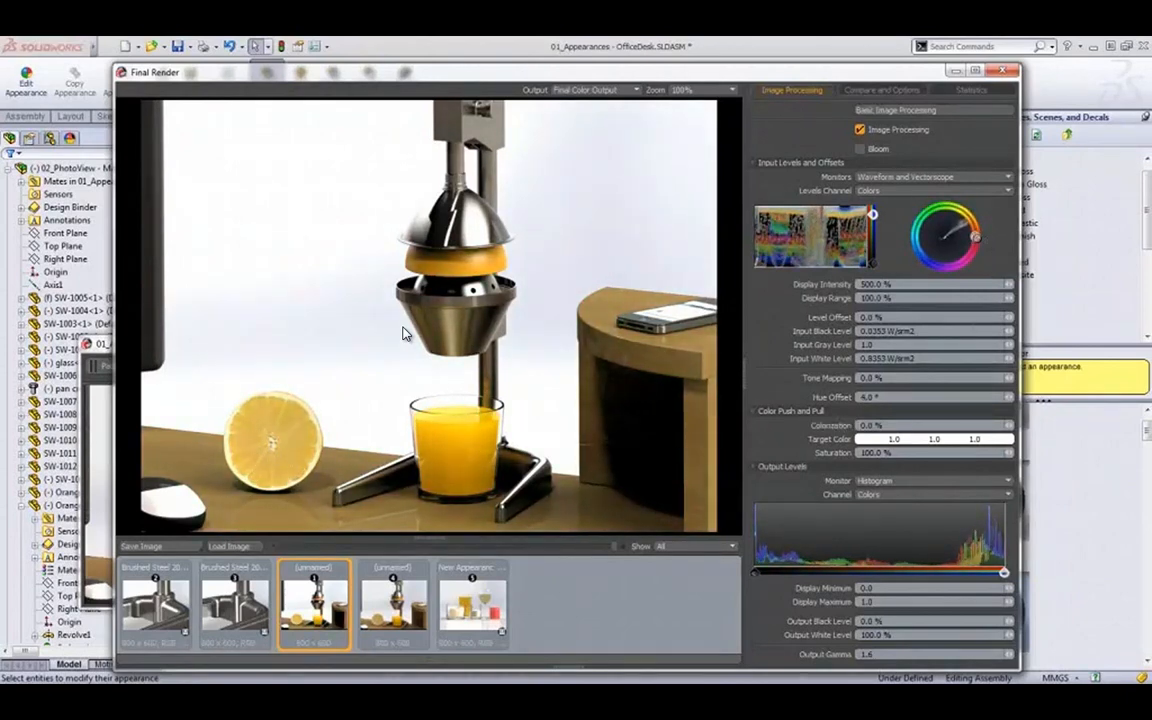
left_click_drag(901, 452, 838, 451)
type("115")
key("Return")
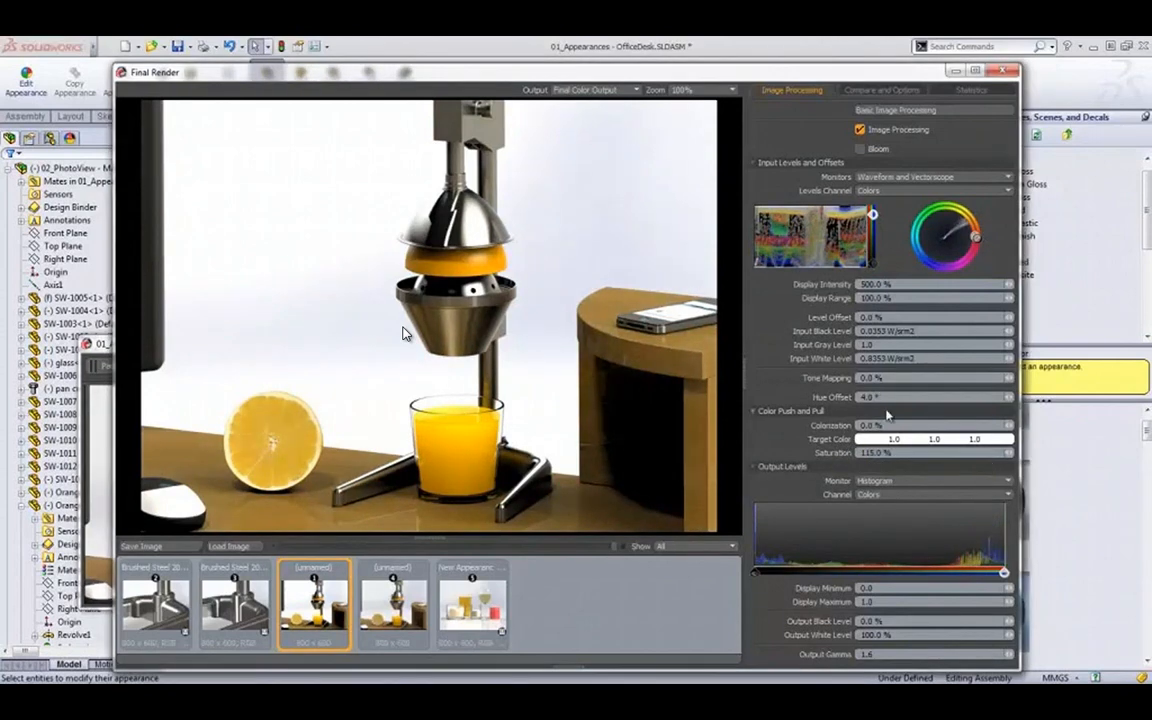
Step: Compare the processed juicer render with its "A" Image Output, moving the horizontal wipe divider to about 70.5%
left_click(882, 90)
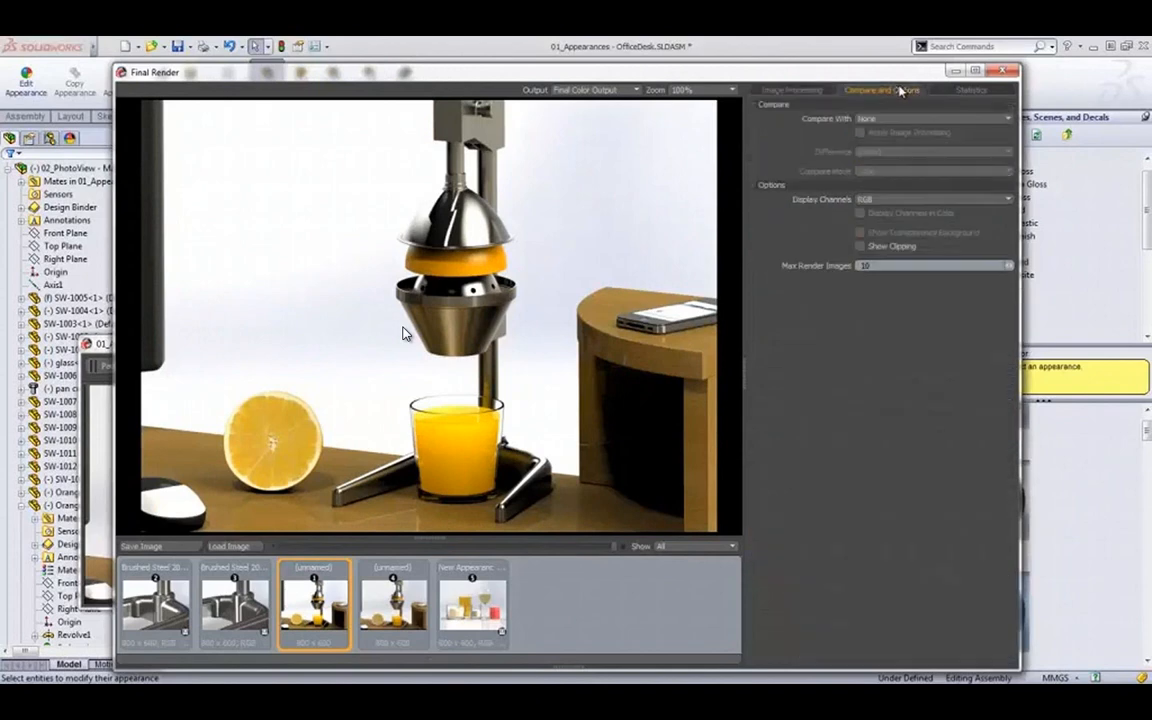
left_click(895, 118)
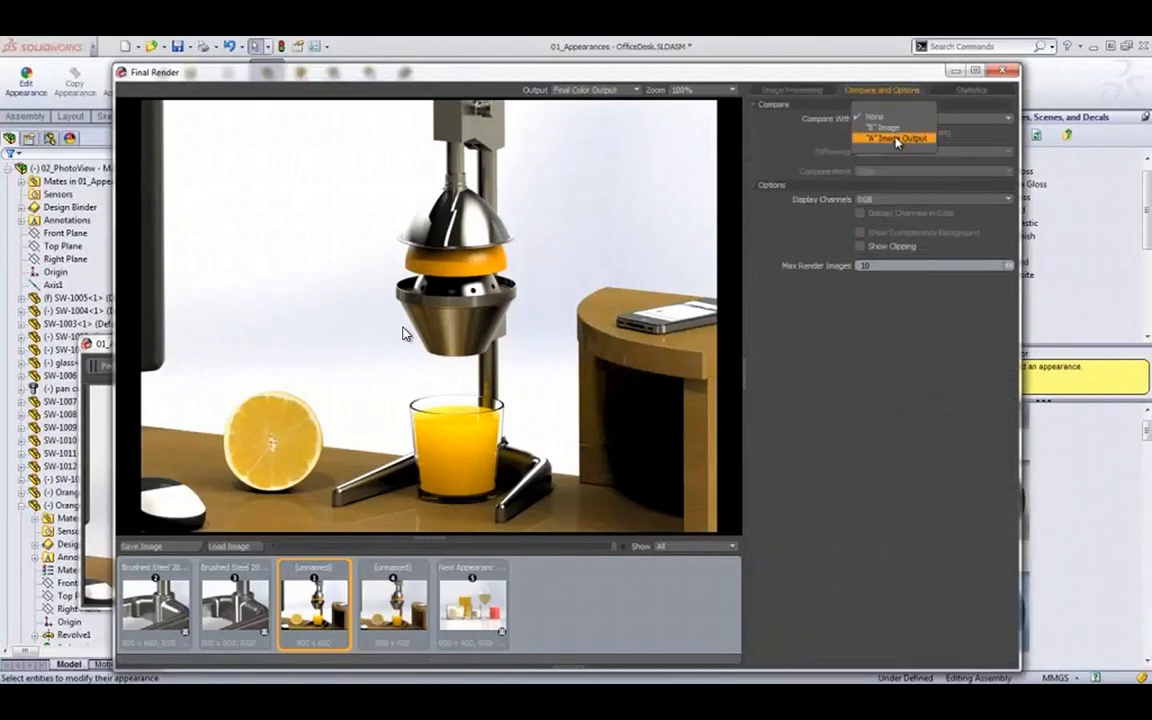
left_click(897, 138)
left_click(897, 141)
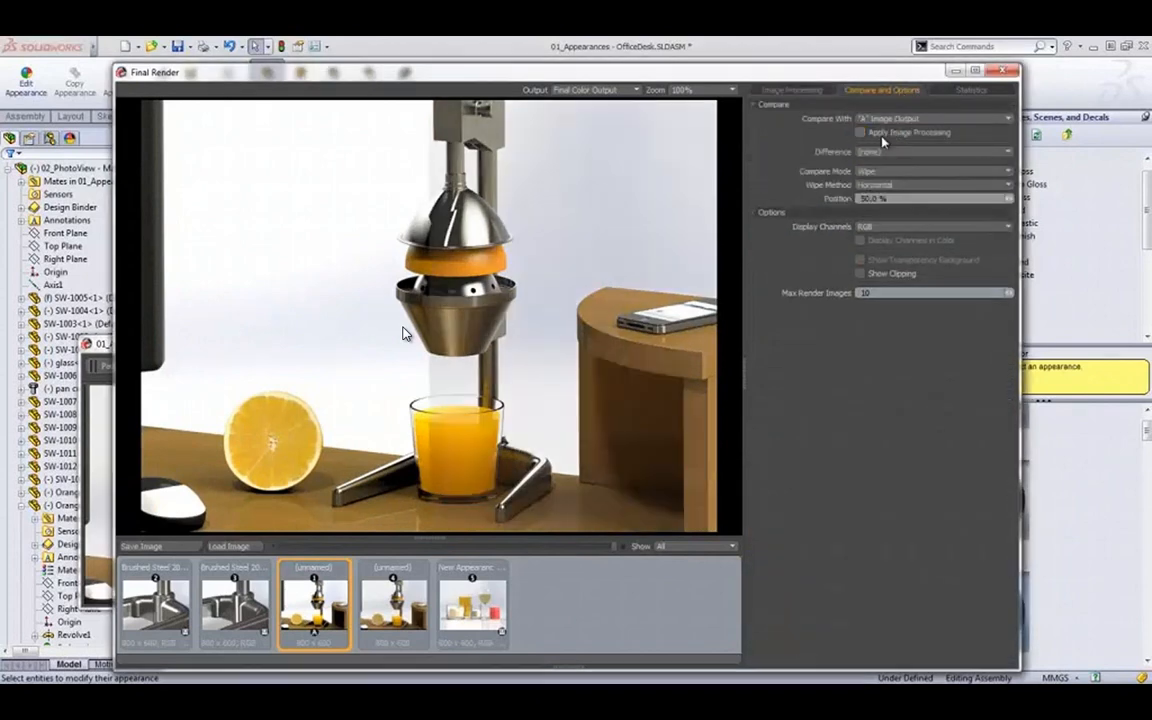
left_click_drag(425, 196, 547, 198)
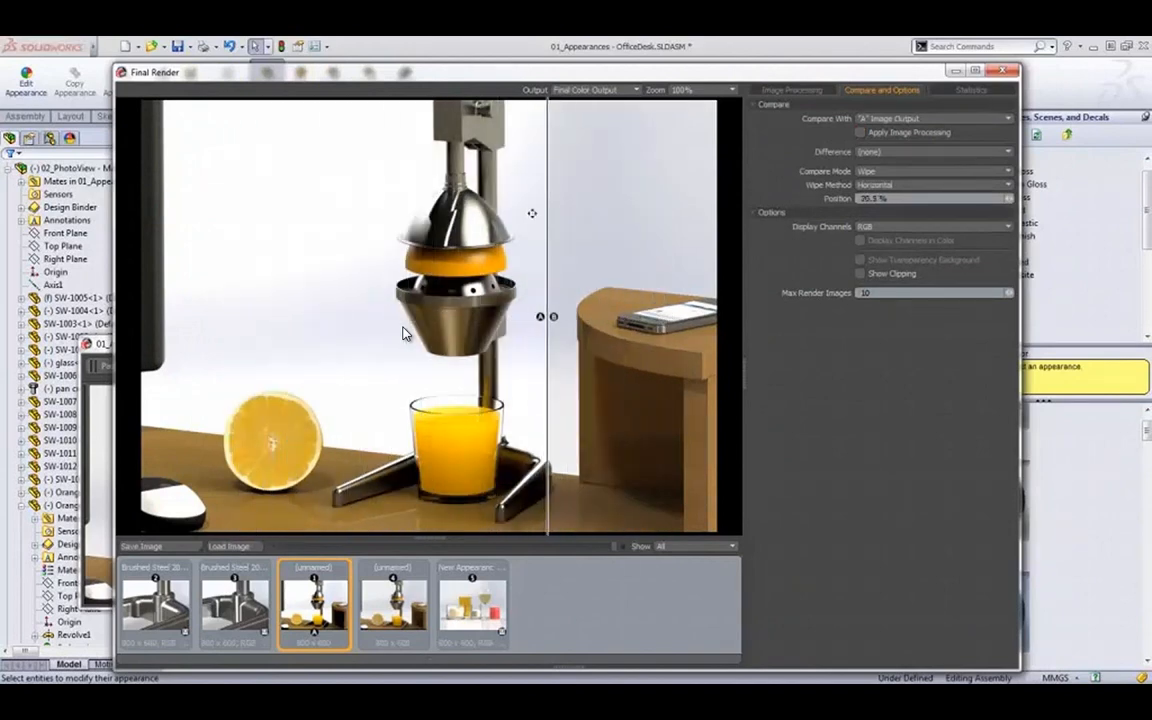
Step: Compare the two Brushed Steel images using the "B" Image option with image processing applied
left_click(176, 601)
left_click(238, 604, "ctrl")
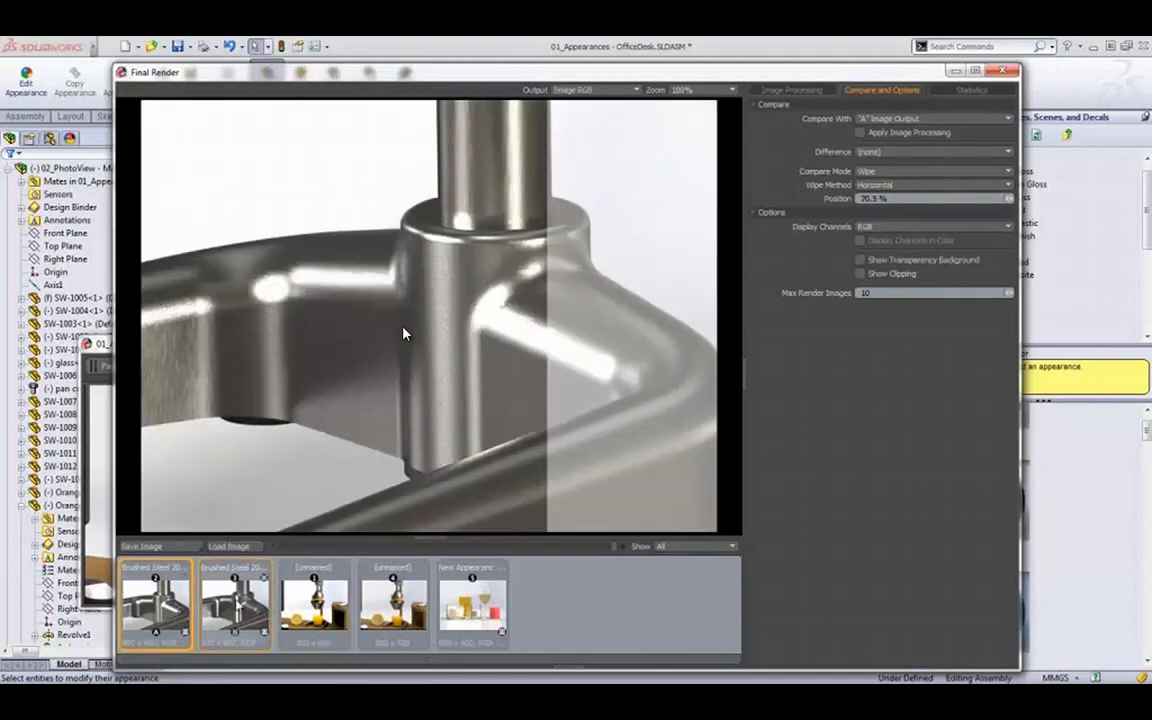
left_click(930, 118)
left_click(893, 118)
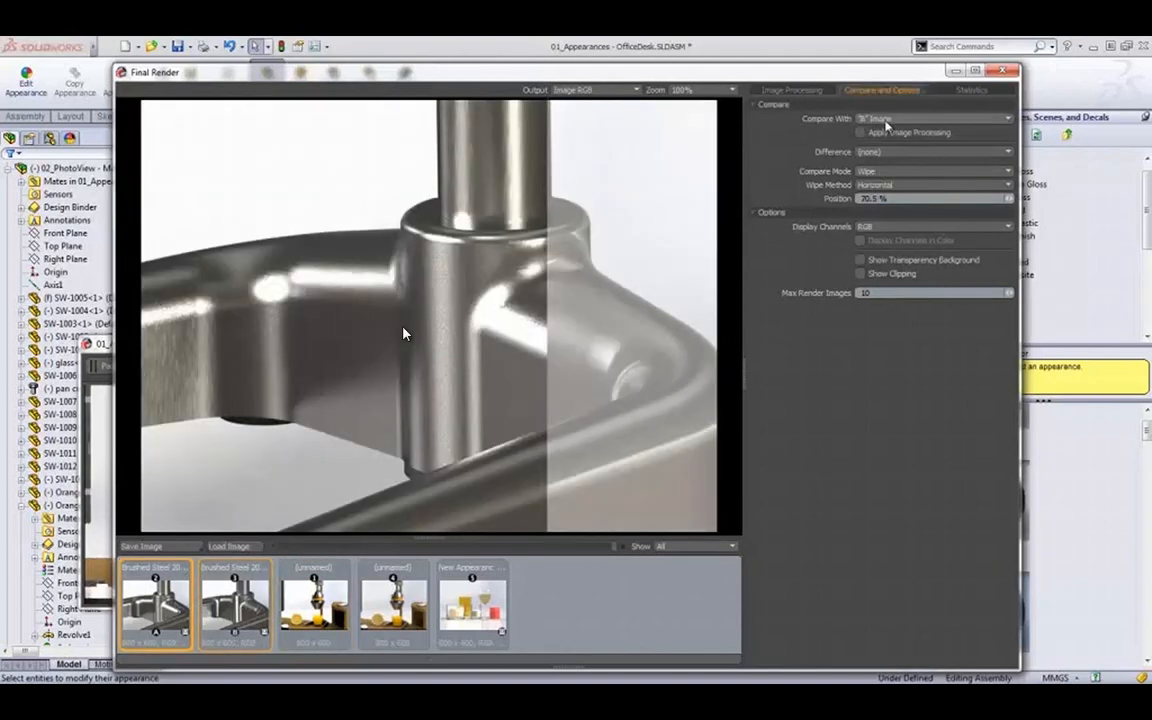
left_click(860, 132)
Step: Move the wipe divider between the Brushed Steel images to about 54%, then switch the compare mode to Spotlight
left_click_drag(547, 290, 455, 278)
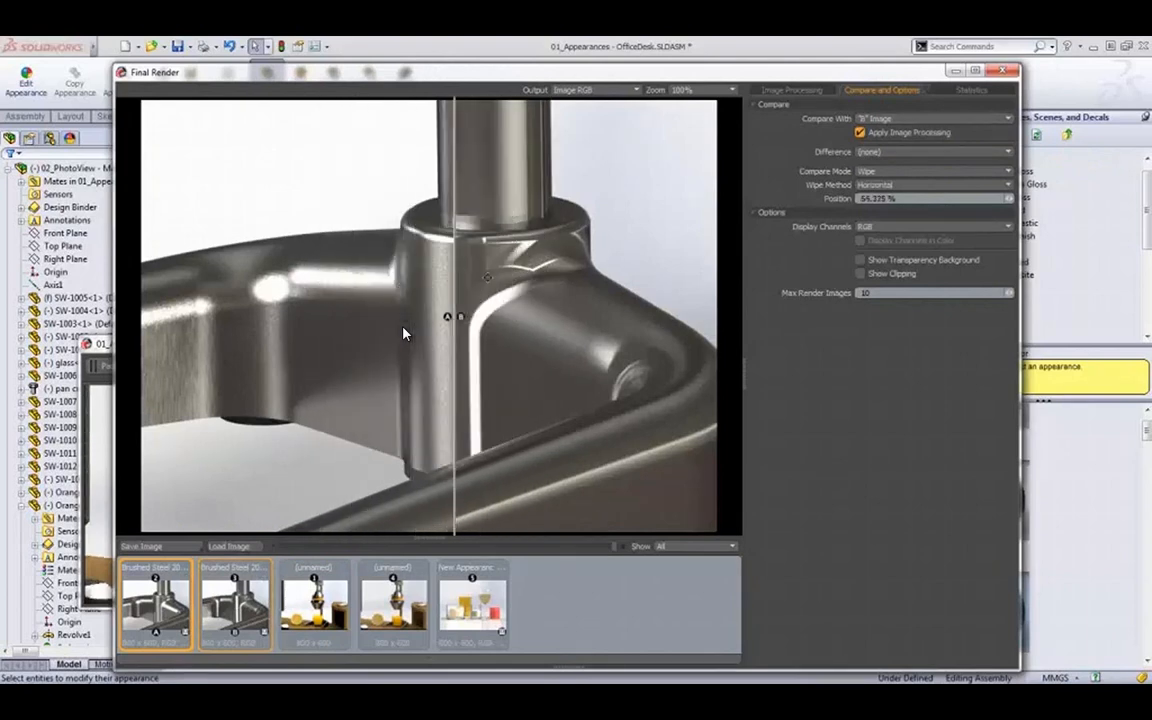
left_click(880, 172)
left_click(881, 184)
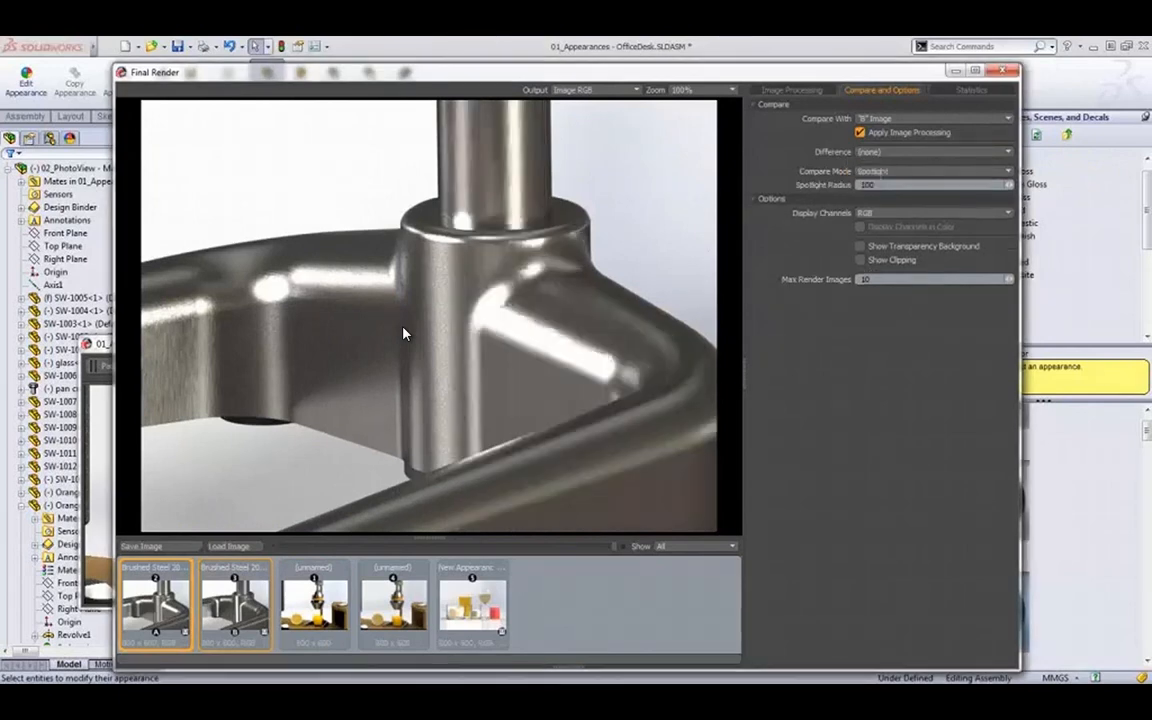
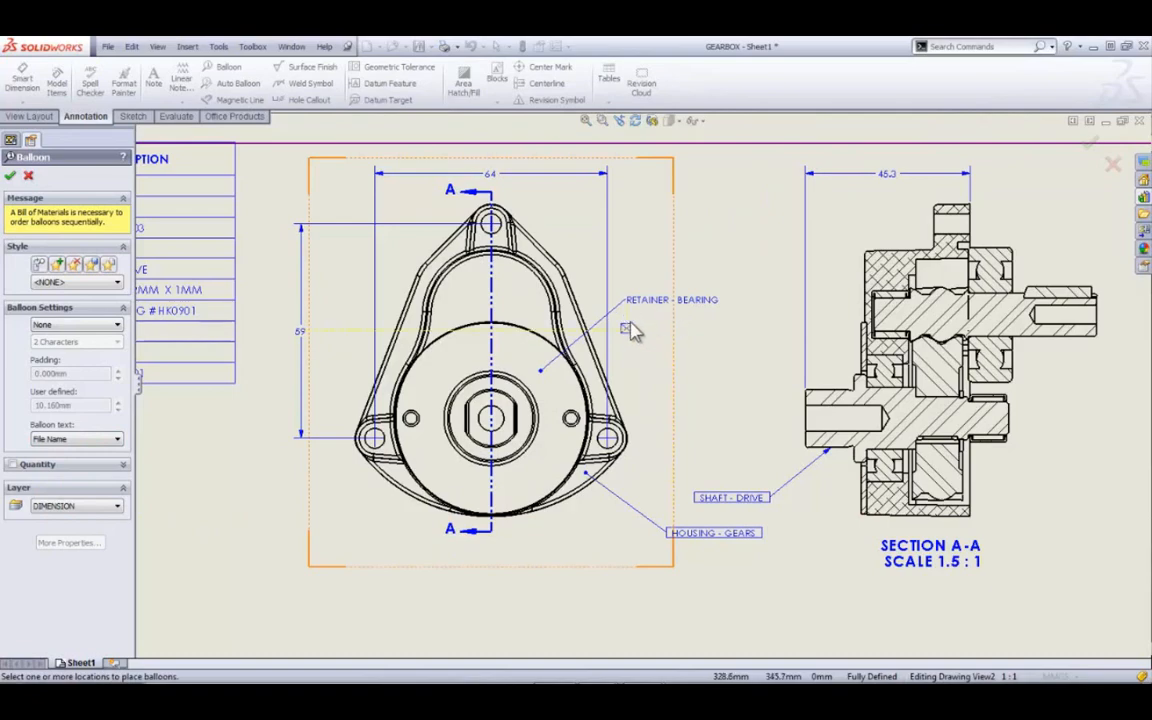
Step: Attach a balloon with Part Number (BOM) text to the round bearing retainer's face in the gearbox front view
scroll(620, 378, "up", 2)
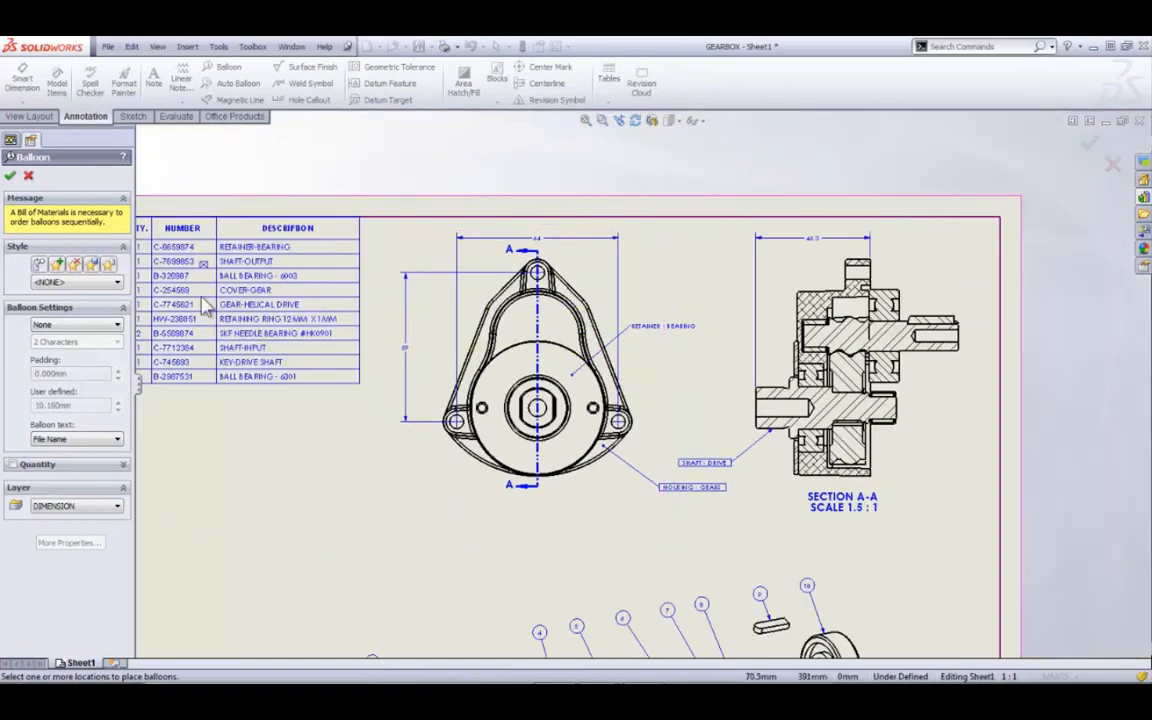
scroll(640, 390, "down", 3)
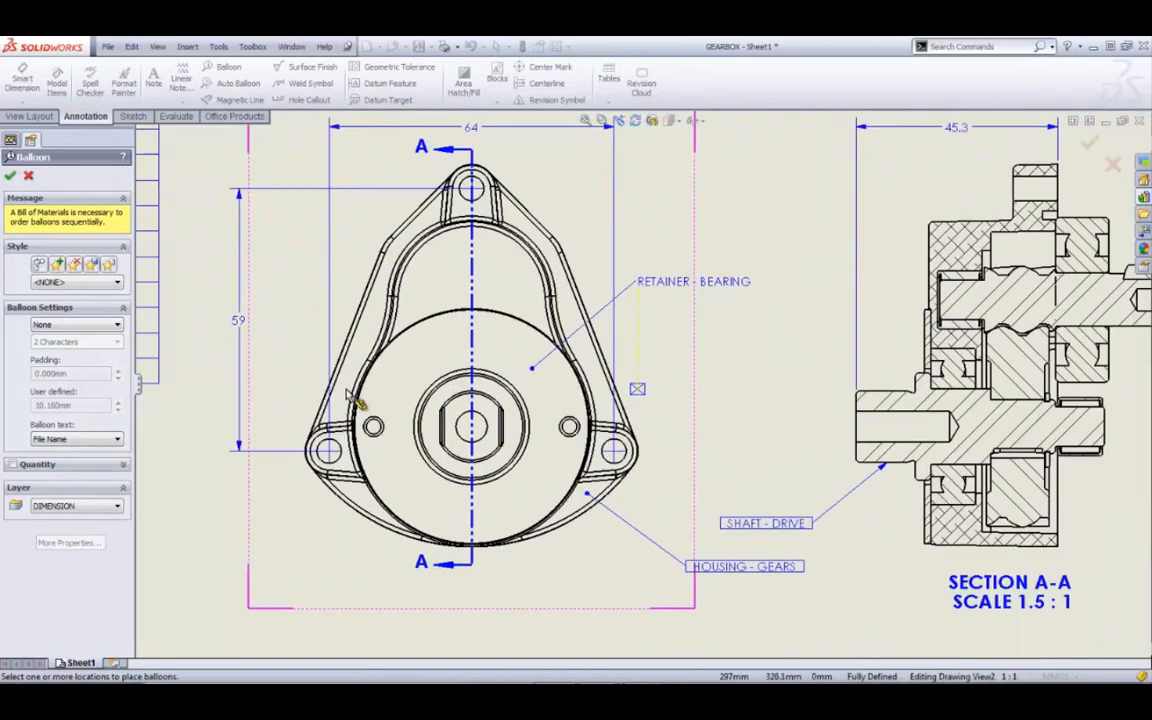
left_click(114, 438)
left_click(110, 505)
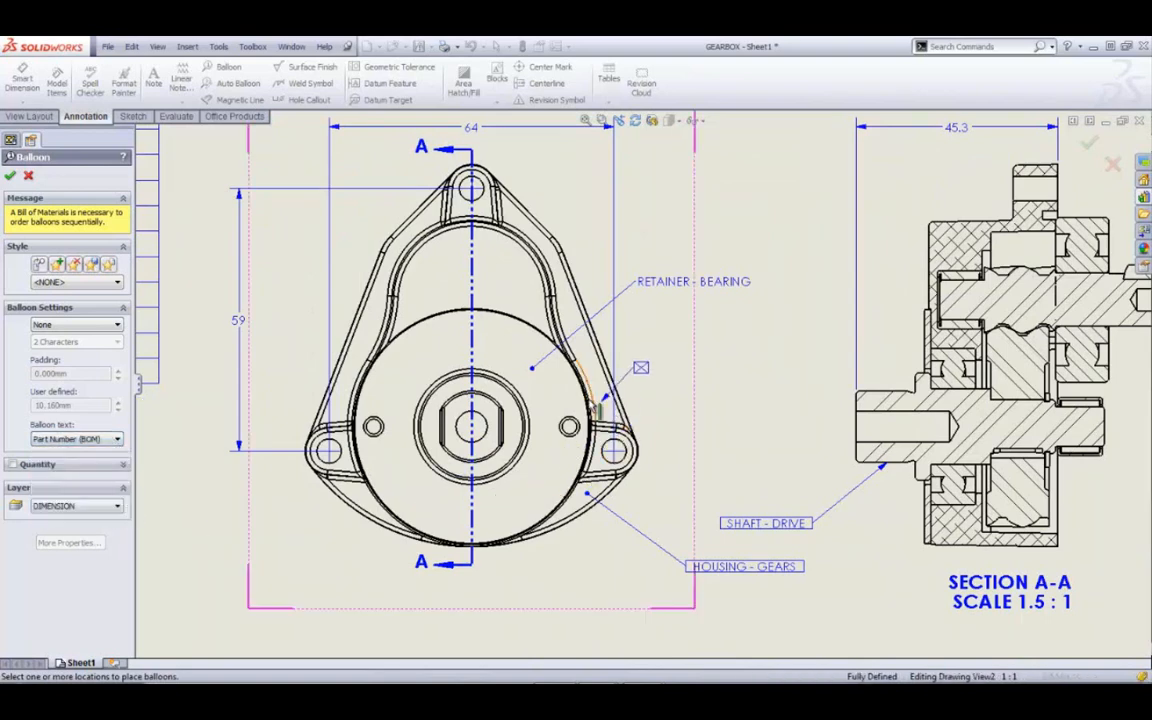
left_click(565, 394)
left_click(711, 338)
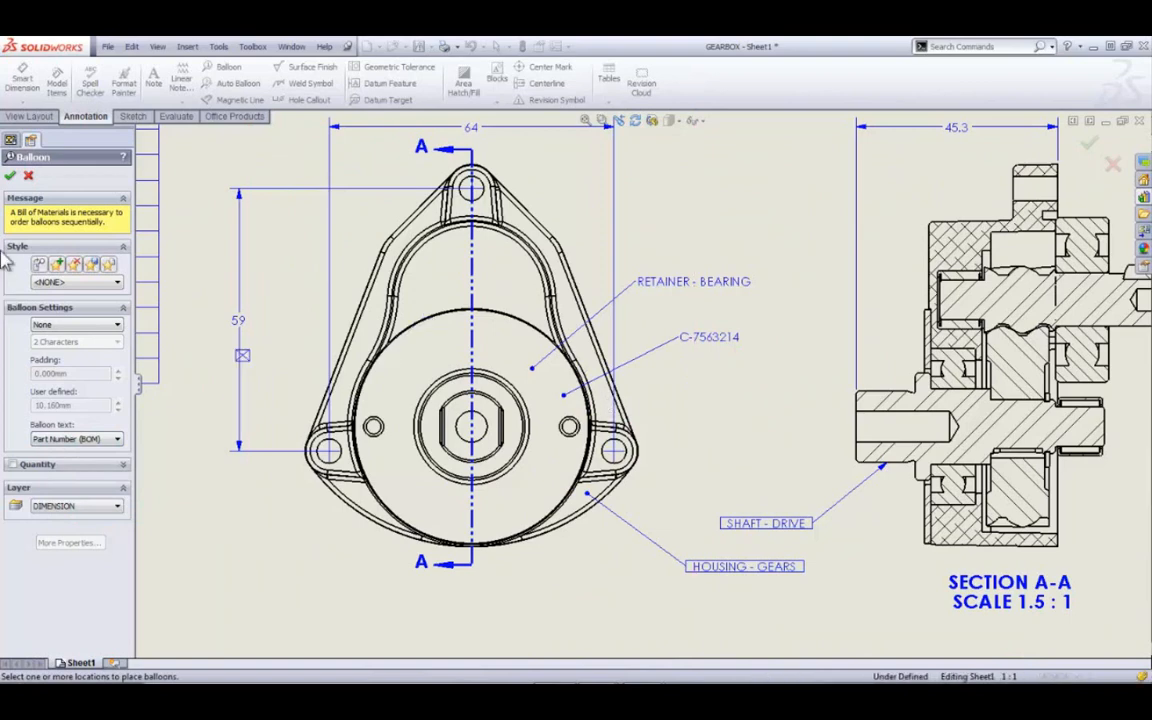
left_click(28, 176)
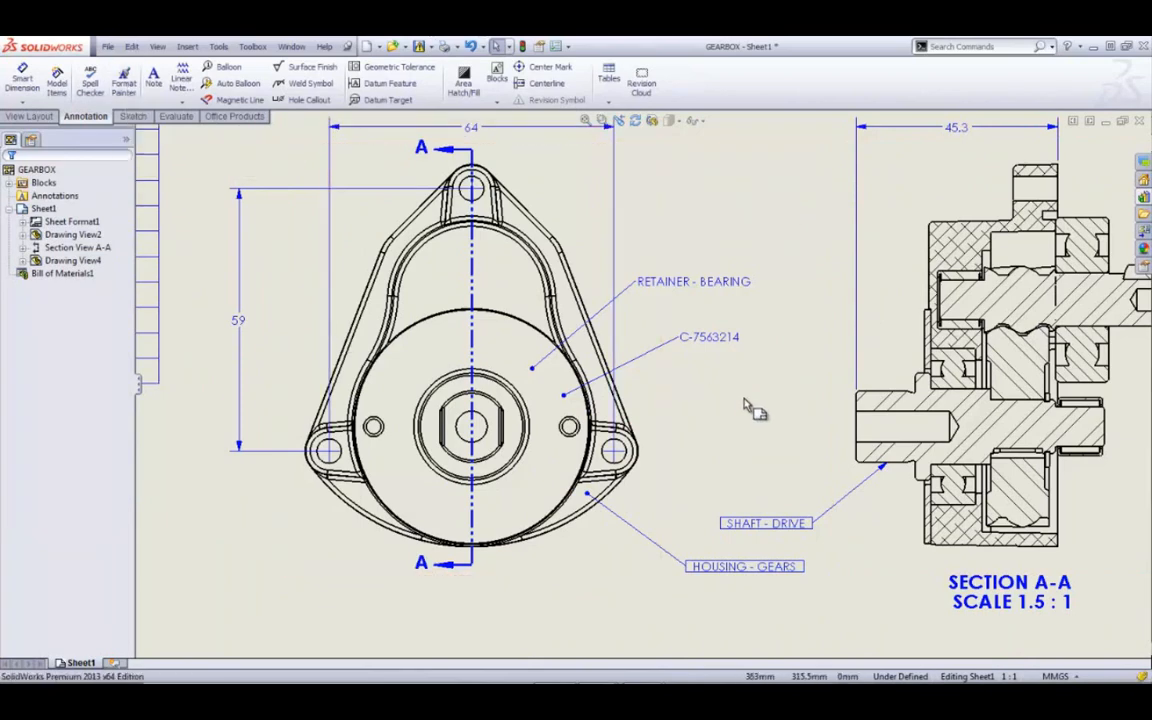
Step: Copy the SHAFT - DRIVE balloon's format to the RETAINER - BEARING and C-7563214 balloons with Format Painter
left_click(743, 531)
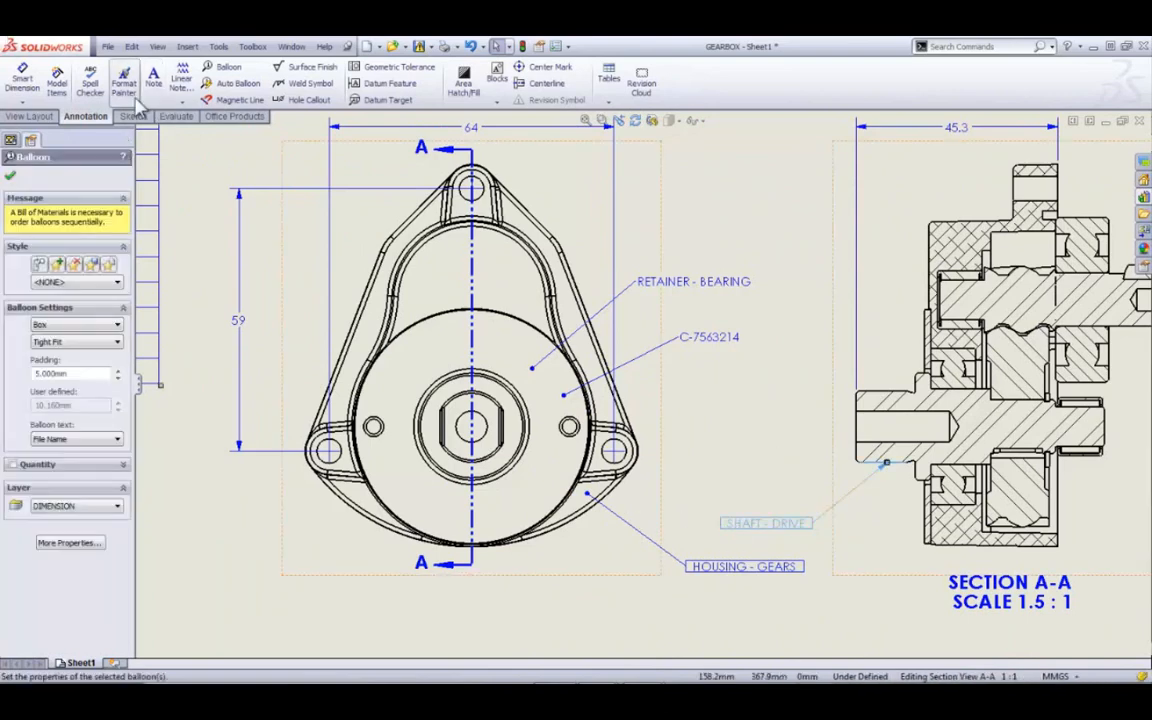
left_click(123, 78)
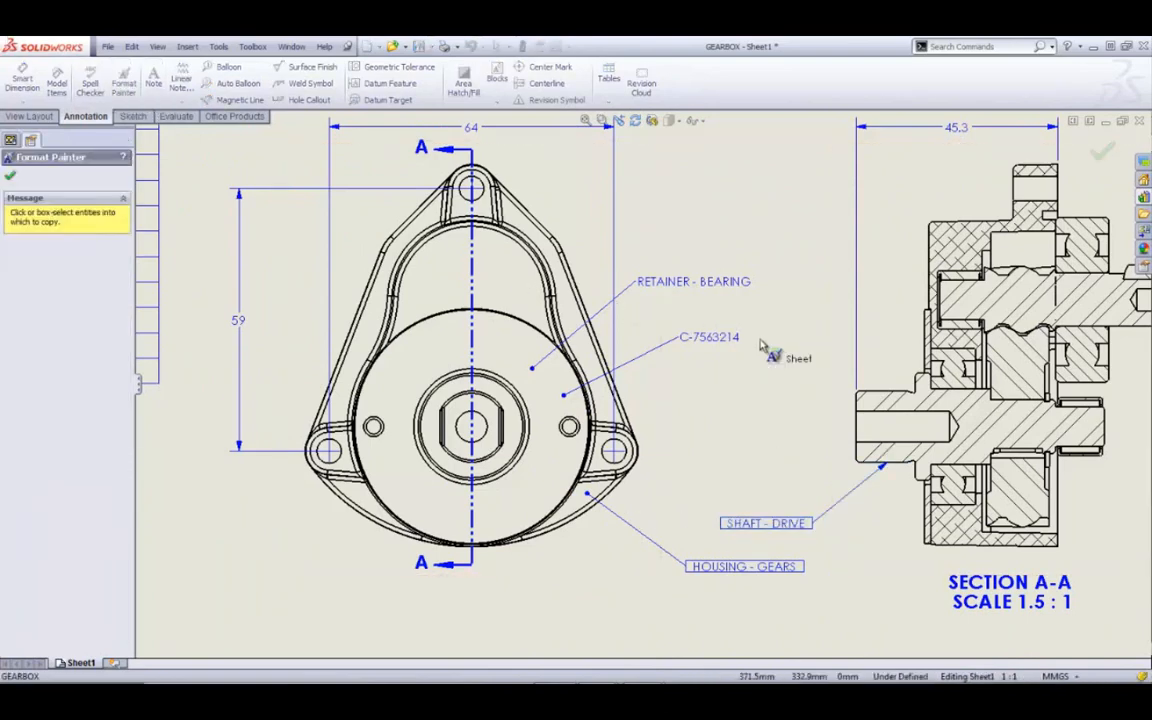
left_click_drag(768, 352, 643, 240)
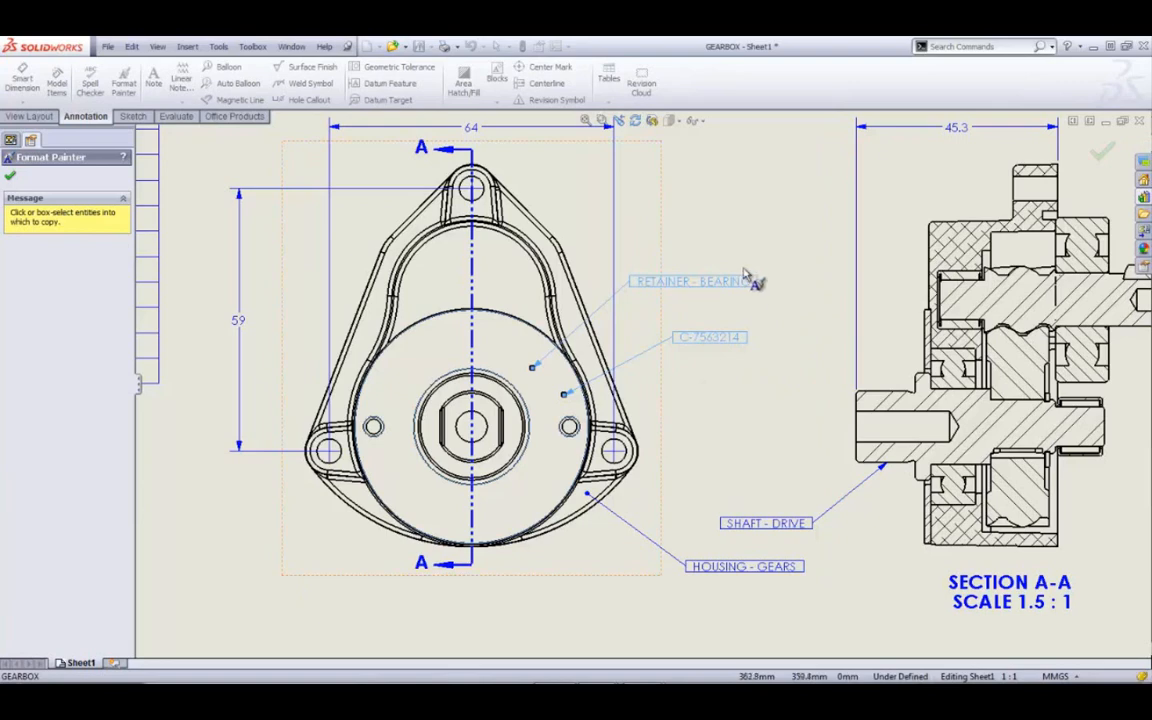
key("Escape")
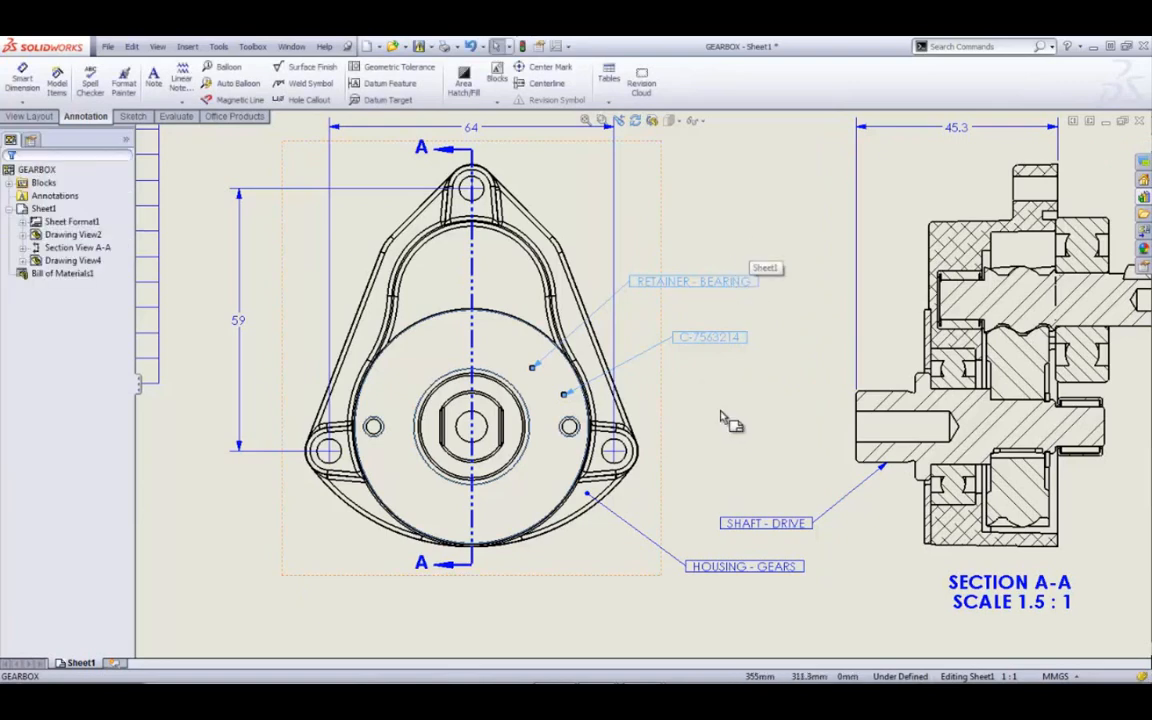
left_click(770, 386)
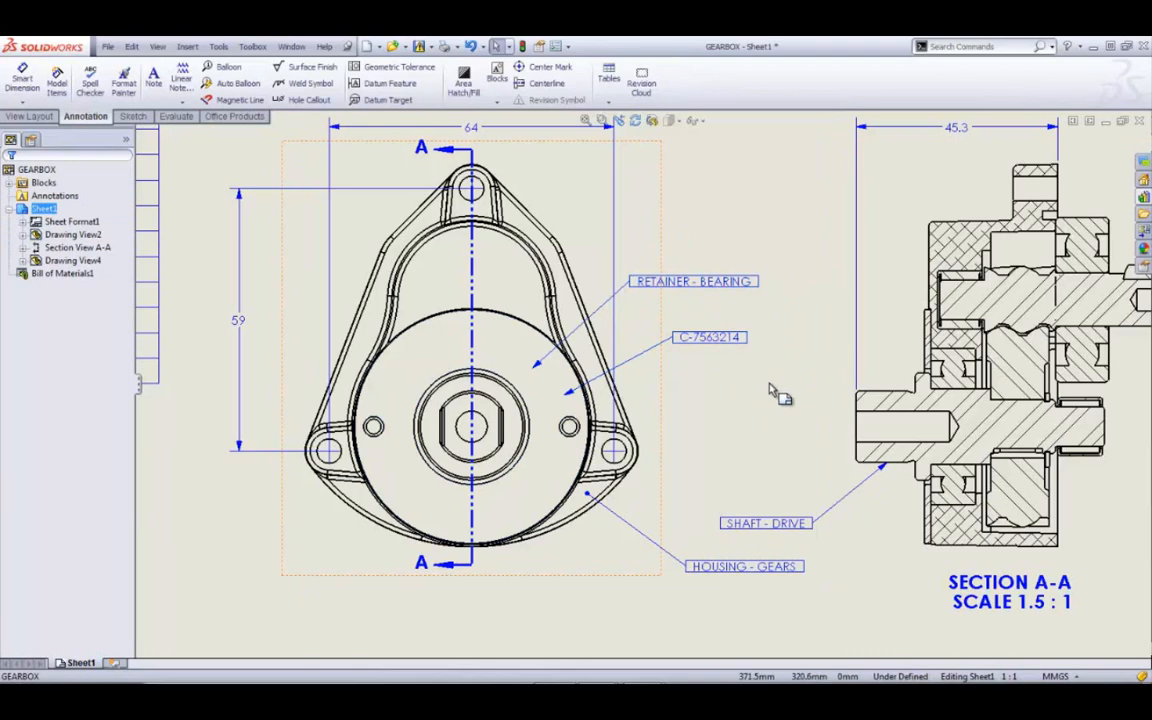
Step: Open the GEARBOX assembly from the exploded view in the drawing
left_click(586, 121)
scroll(604, 599, "down", 3)
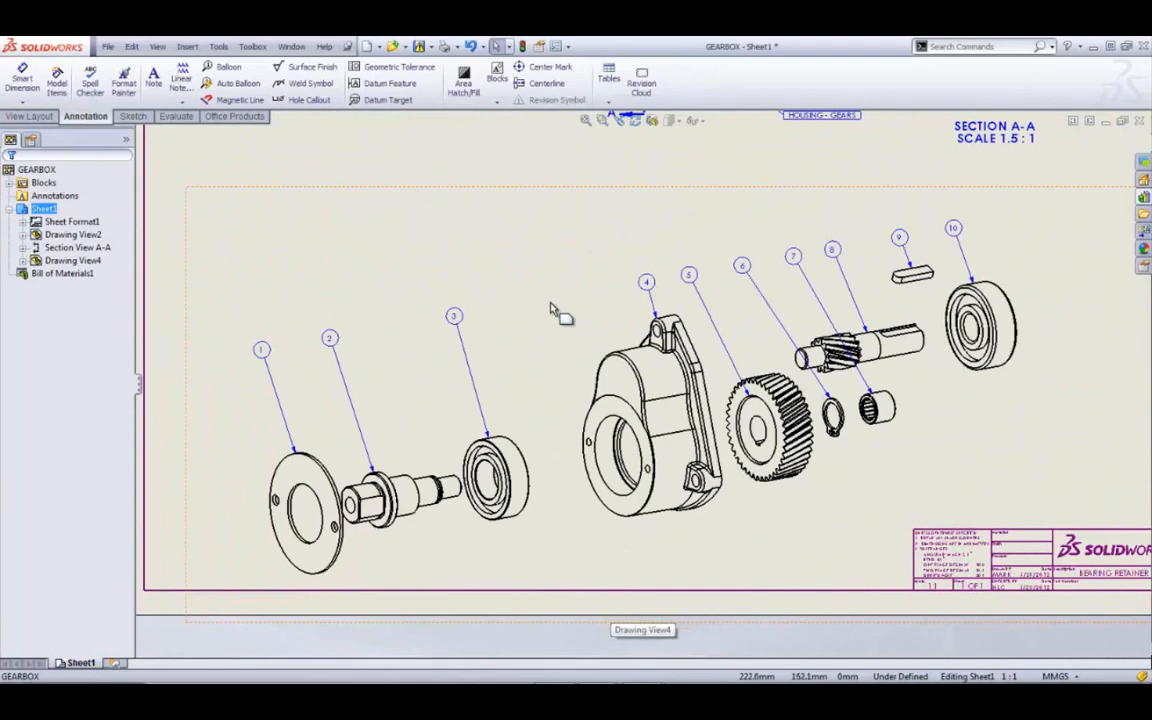
scroll(490, 370, "down", 1)
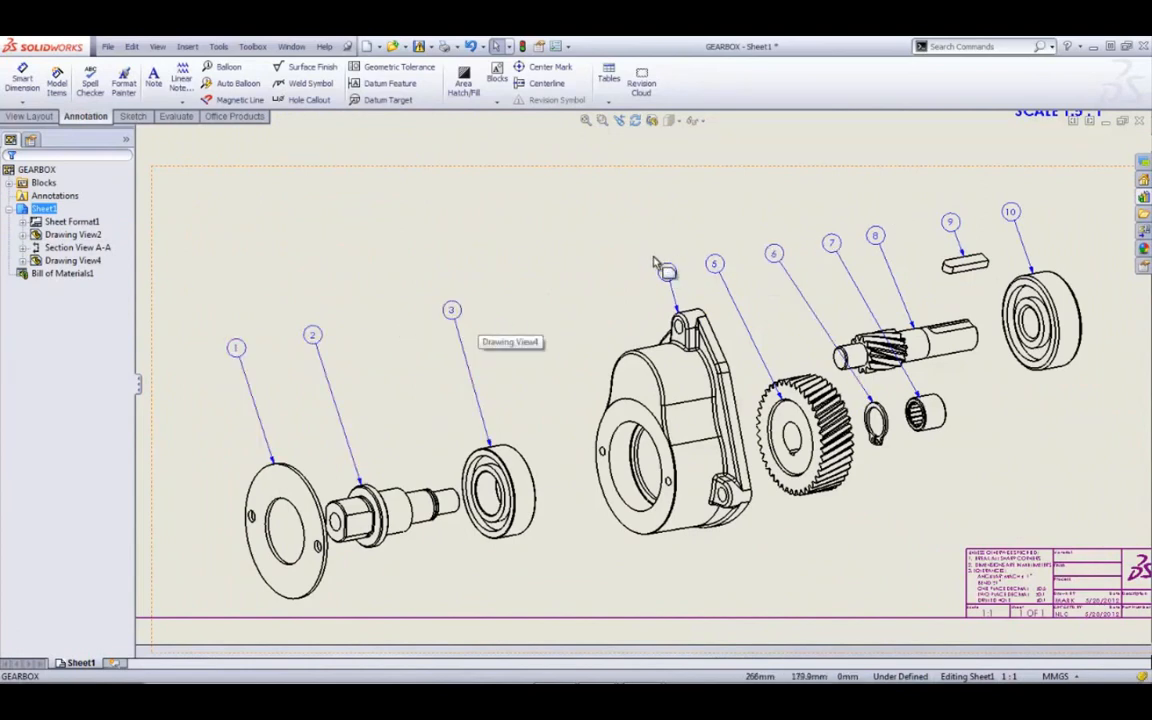
left_click(615, 342)
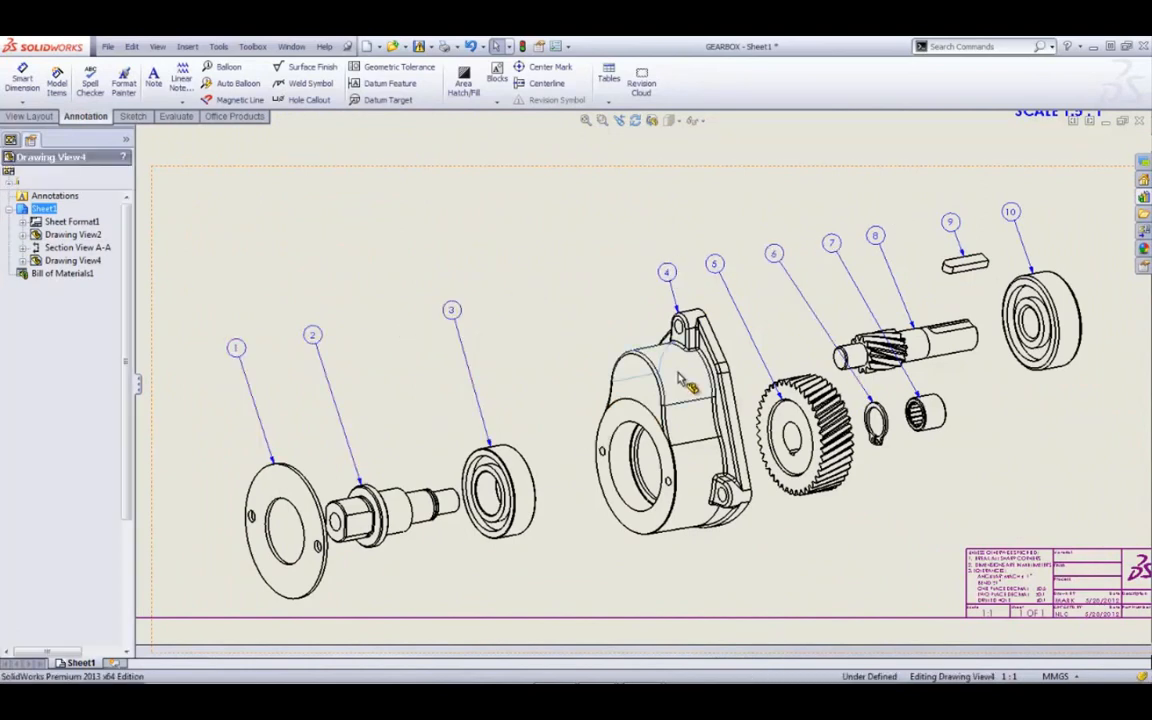
left_click(733, 331)
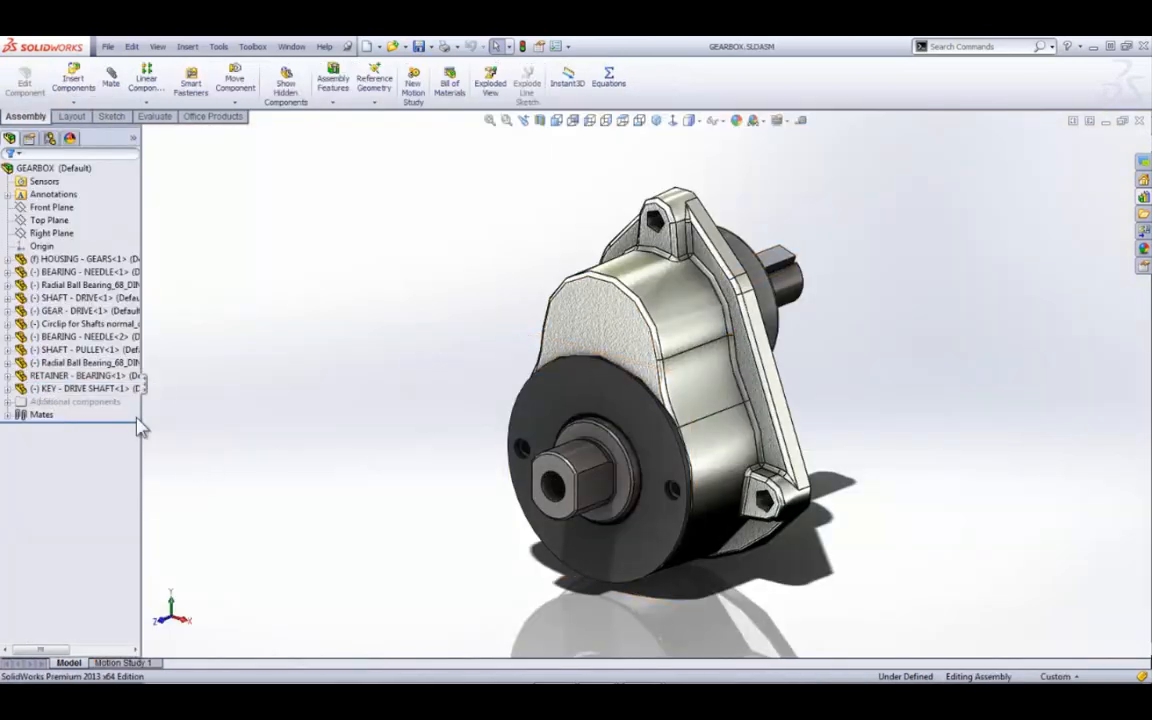
Step: Unsuppress the Additional components folder in the assembly and return to the GEARBOX drawing
left_click(9, 402)
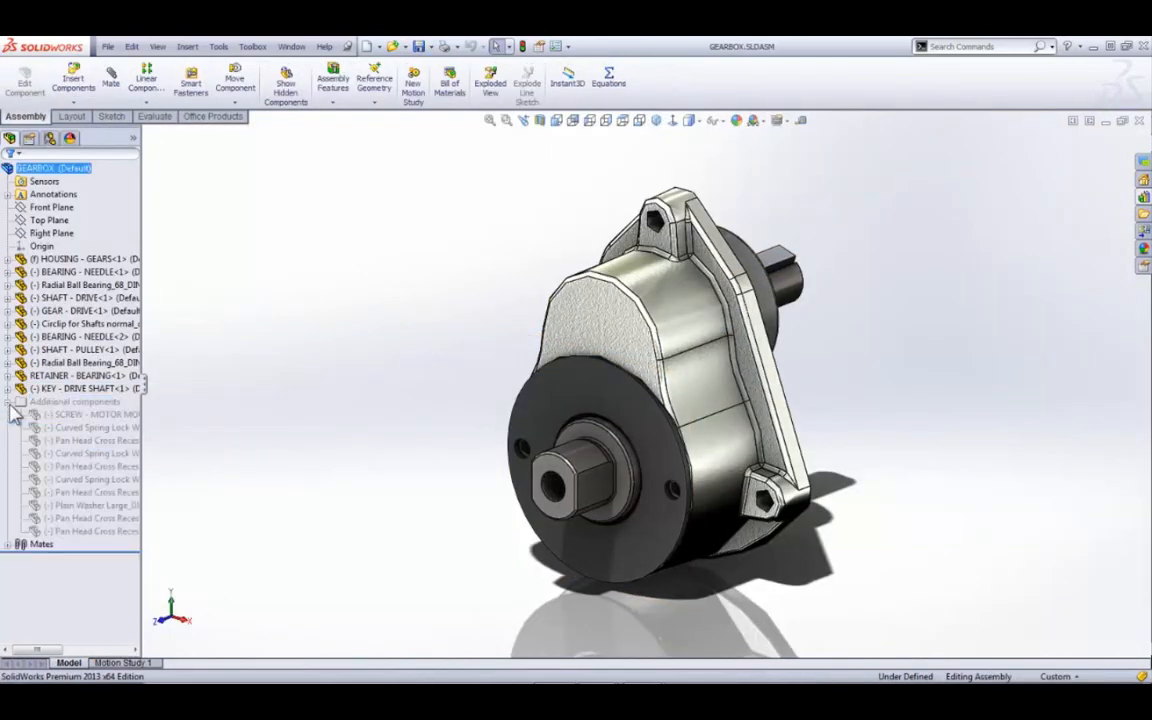
left_click(9, 402)
left_click(110, 402)
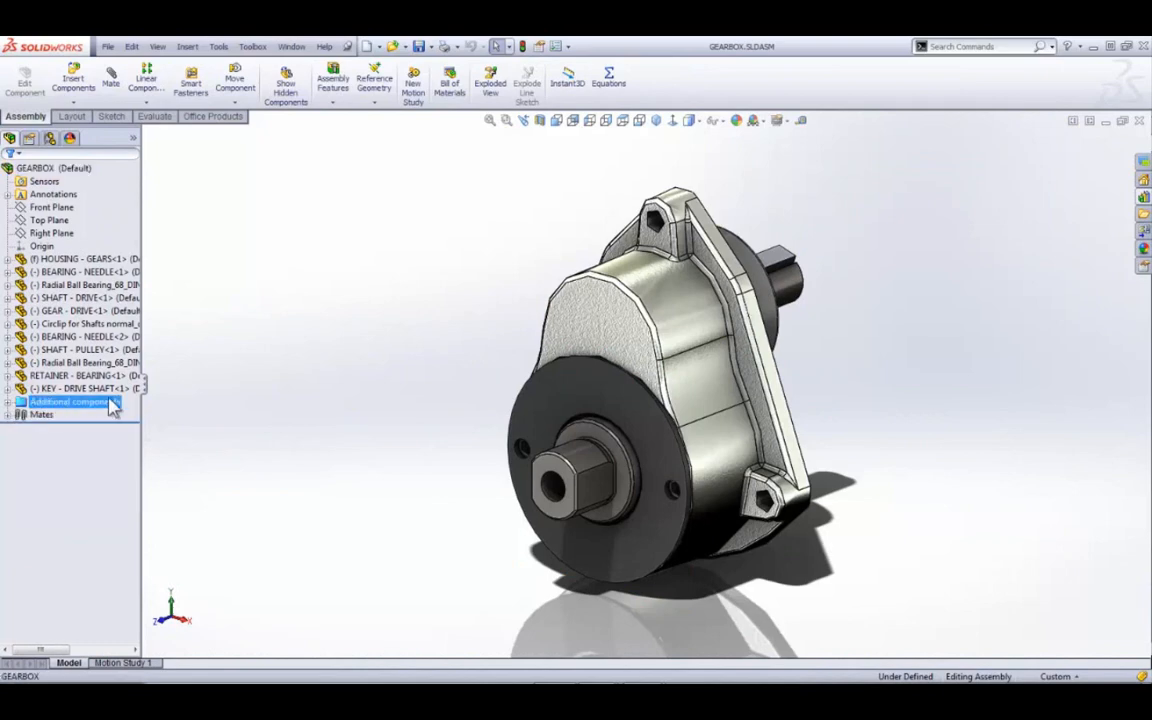
right_click(110, 402)
left_click(160, 442)
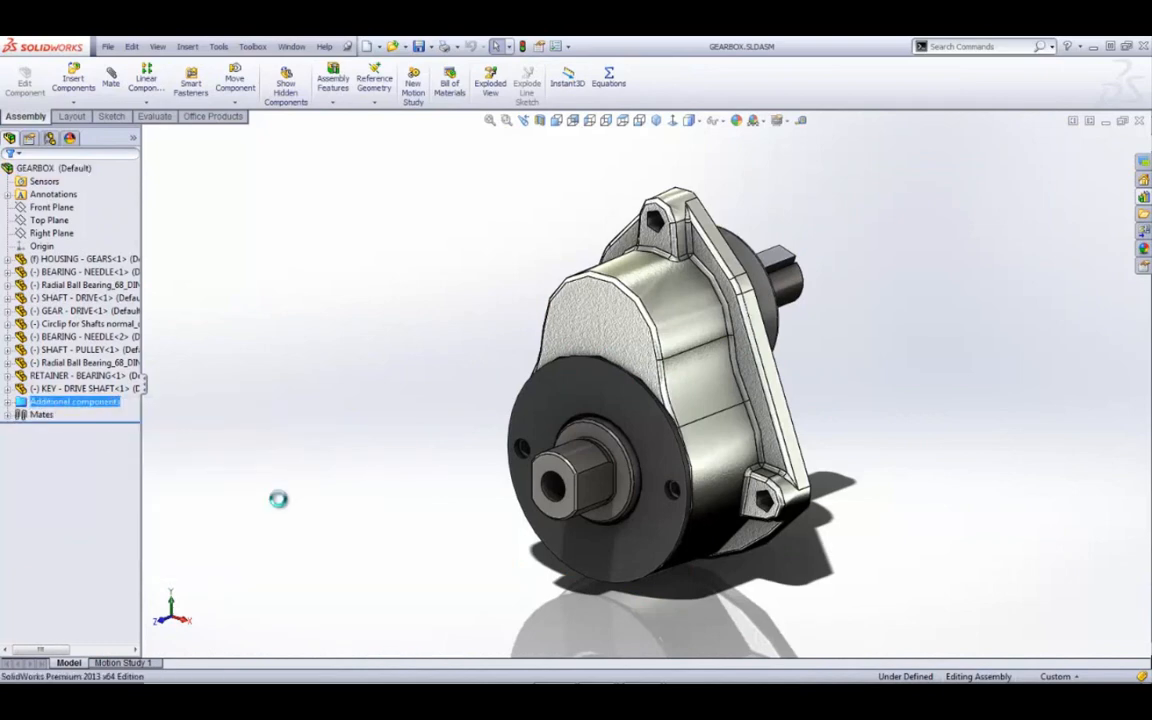
middle_click_drag(794, 543, 609, 478)
middle_click_drag(752, 490, 861, 450)
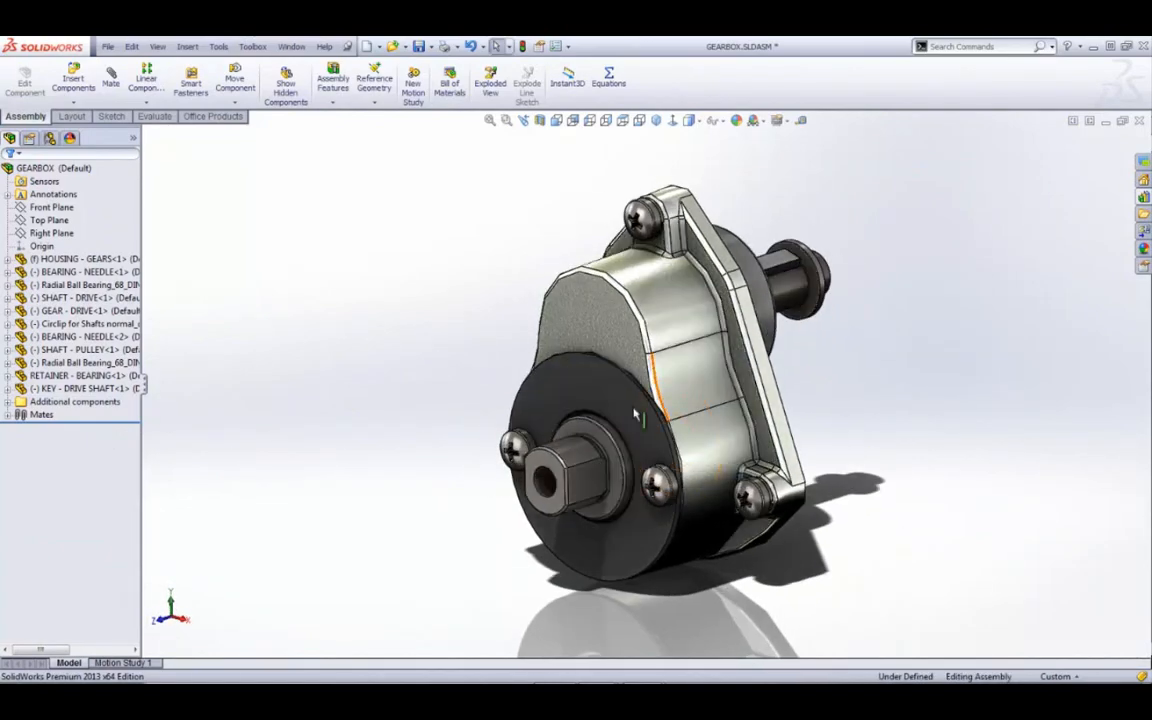
key("ctrl+Tab")
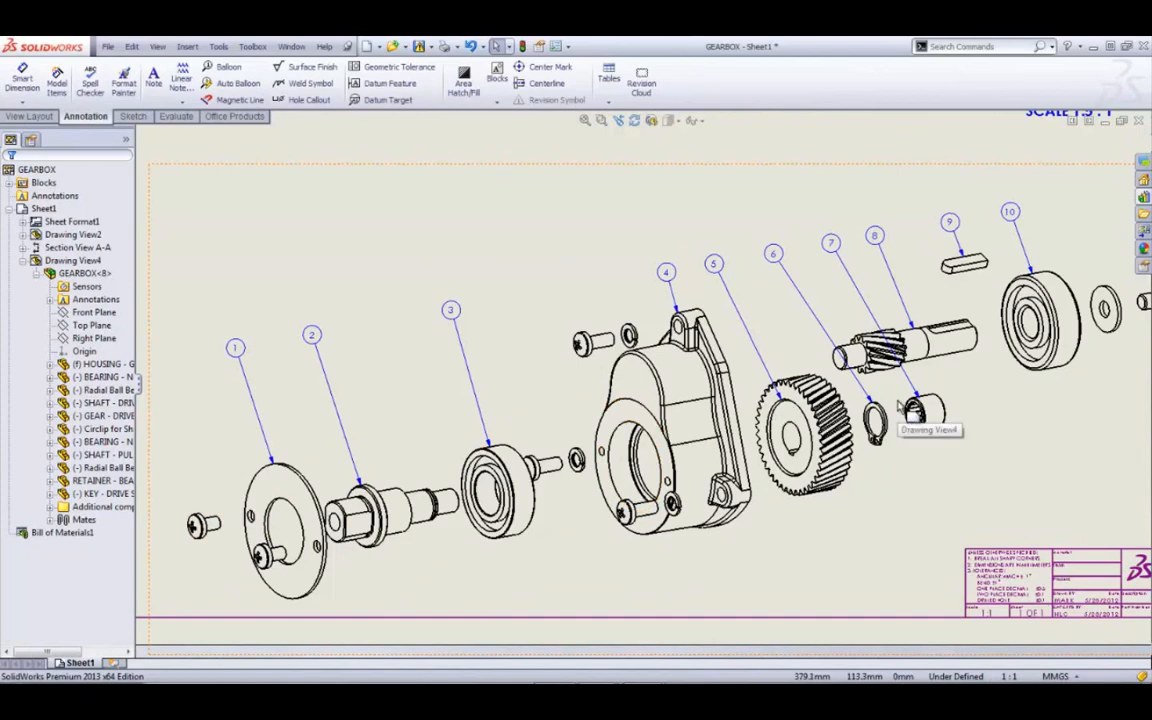
left_click(540, 277)
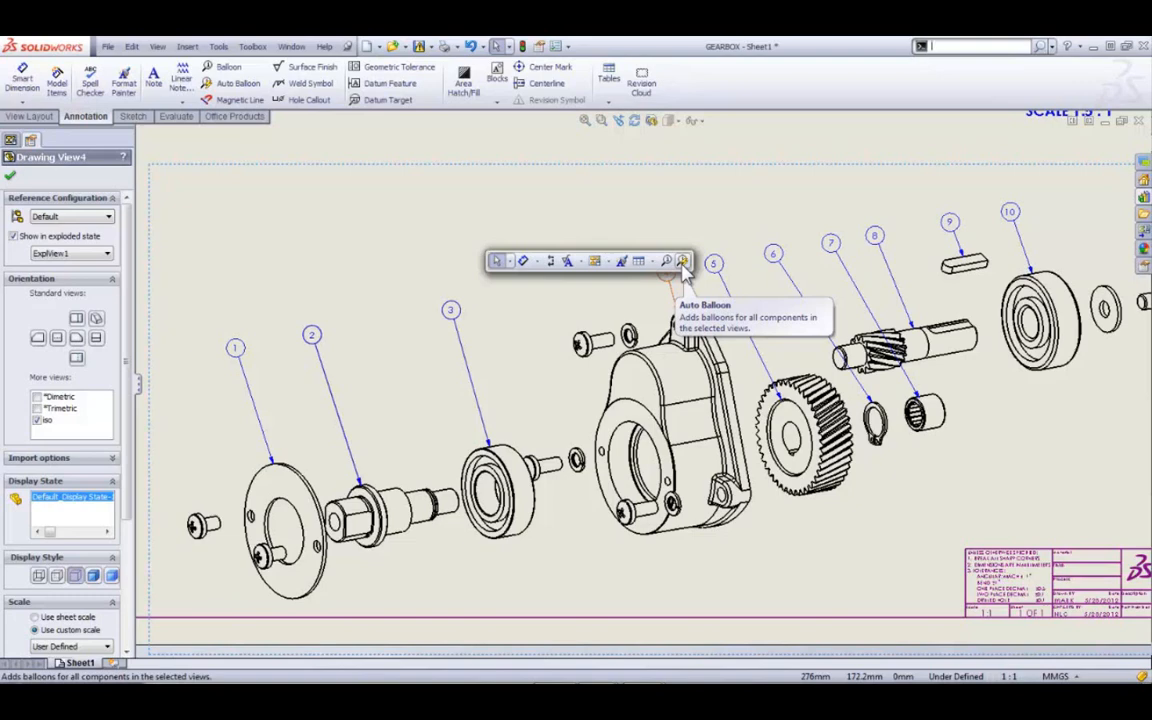
left_click(683, 262)
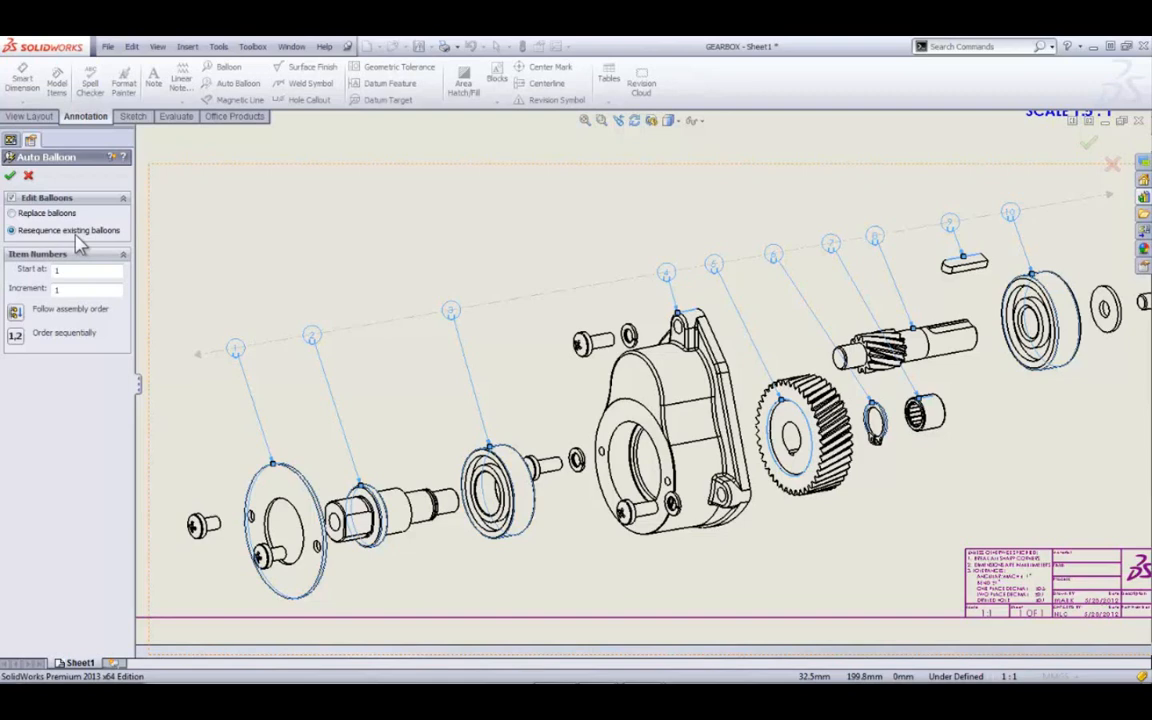
left_click(28, 177)
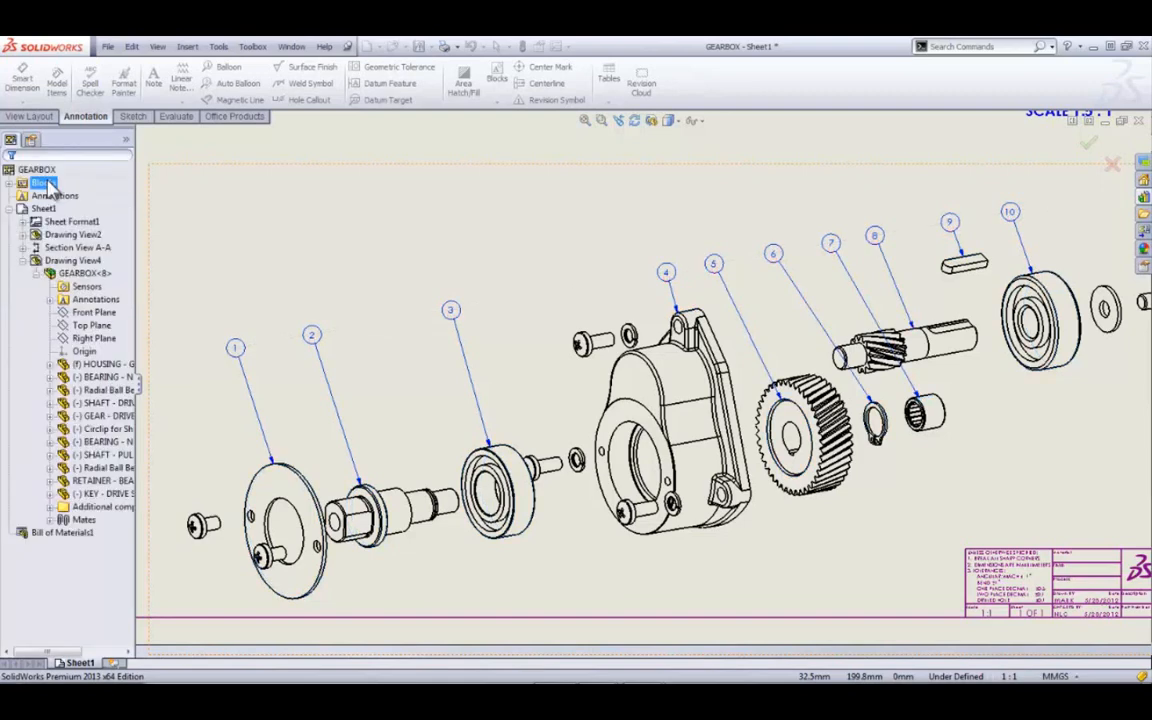
Step: Attach circular item-number balloons to the pan head screw and the spring lock washer nearest the housing's upper lug in the exploded view
left_click(360, 237)
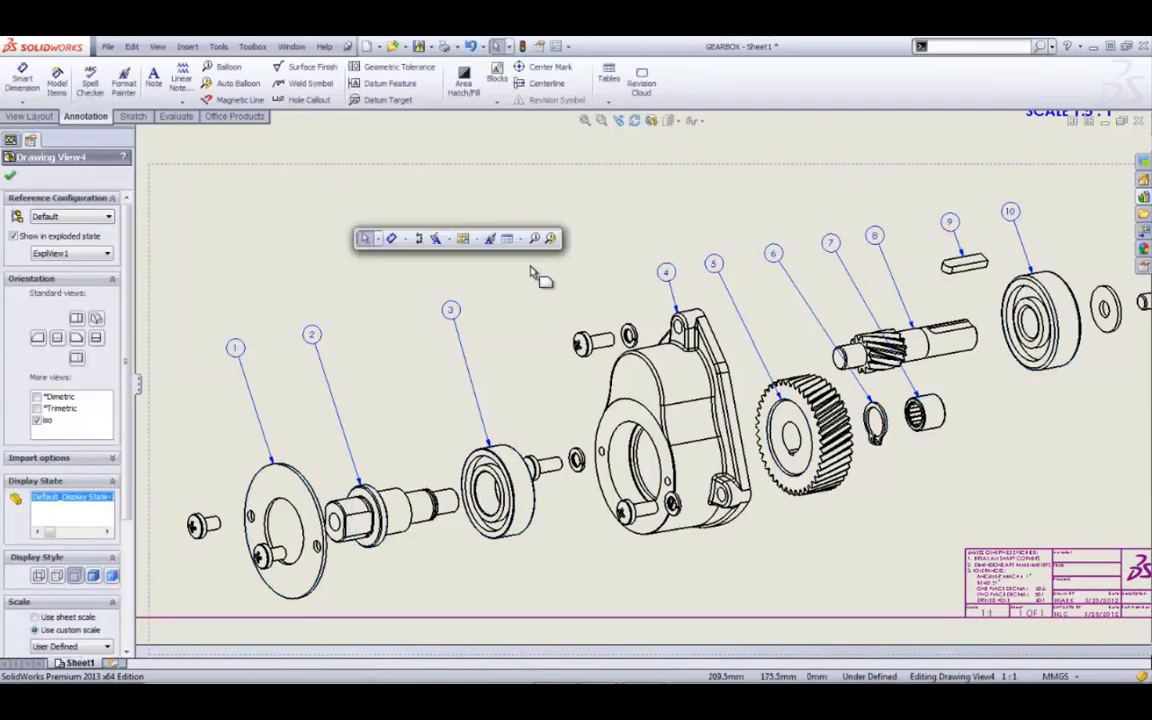
left_click(535, 239)
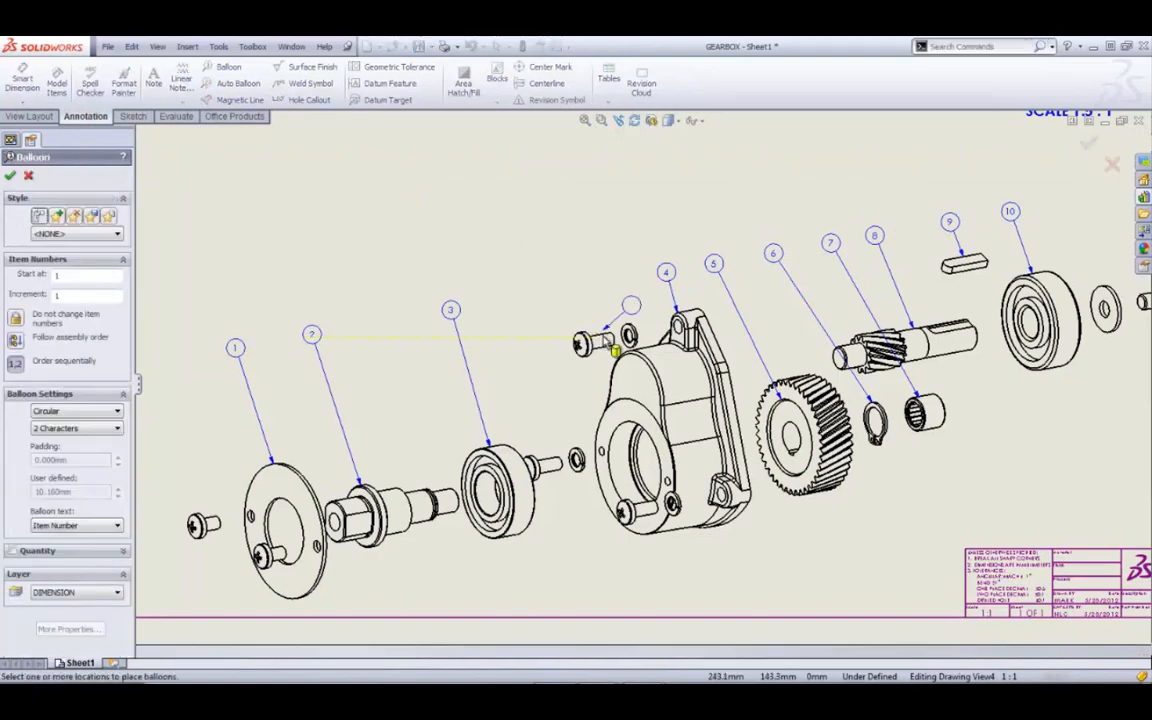
left_click(612, 332)
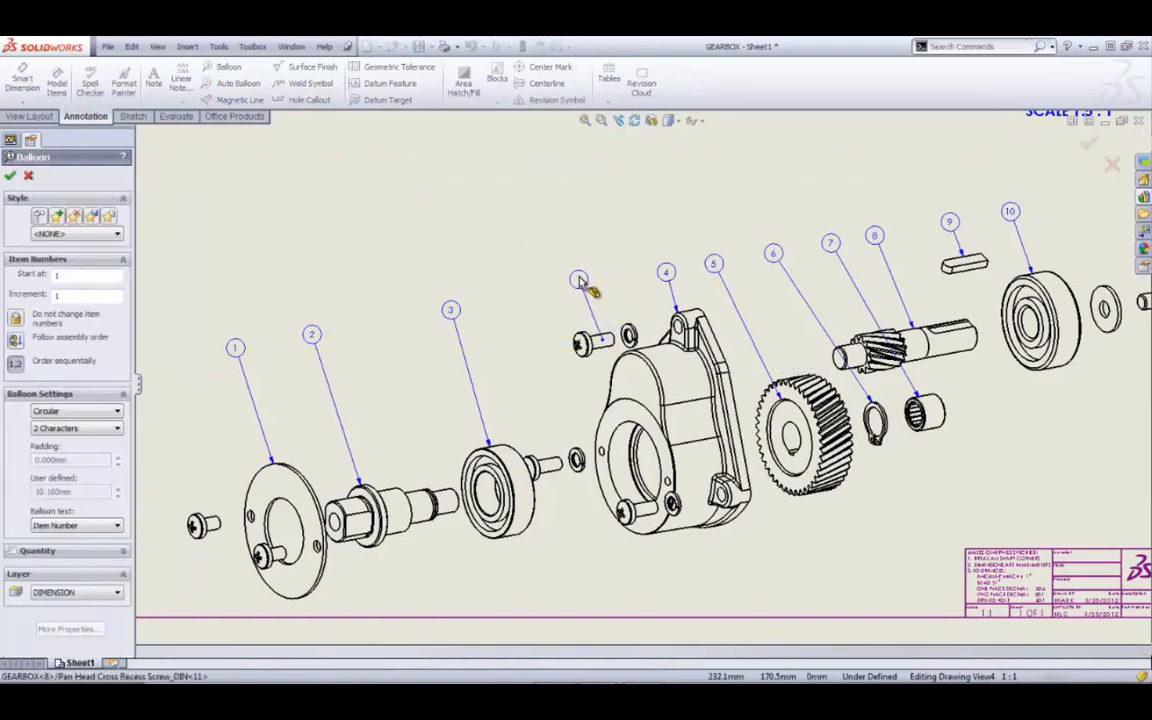
left_click(588, 282)
scroll(639, 284, "down", 3)
left_click(619, 382)
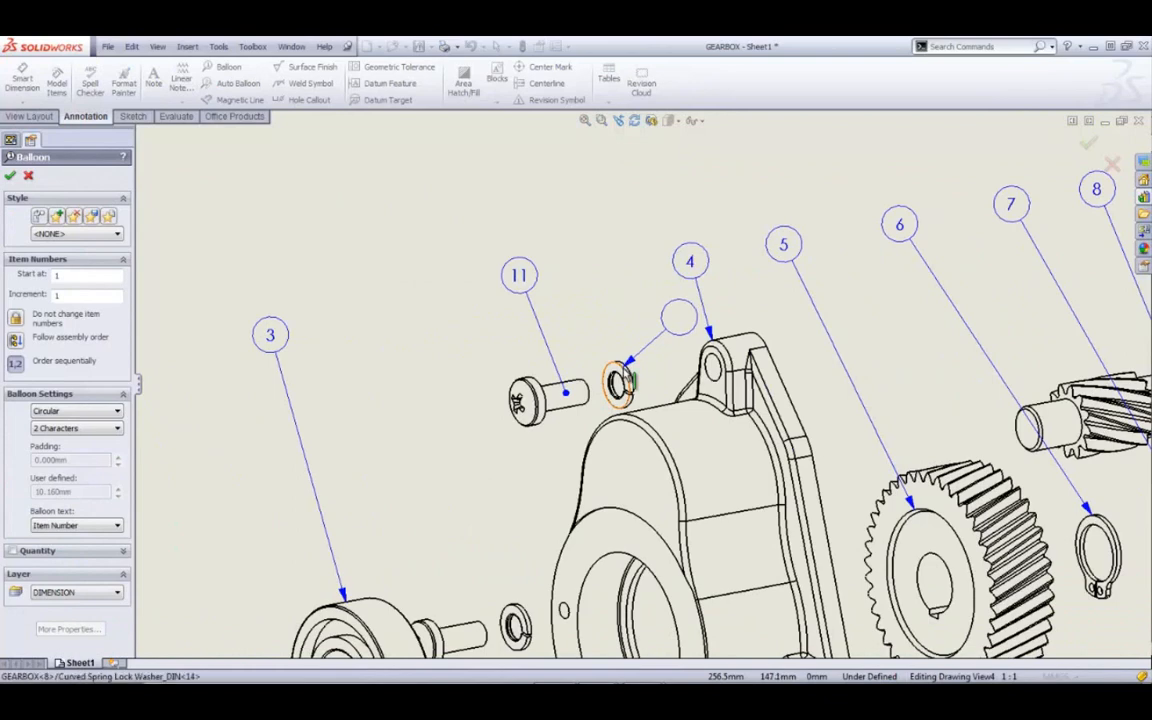
left_click(589, 254)
key("Escape")
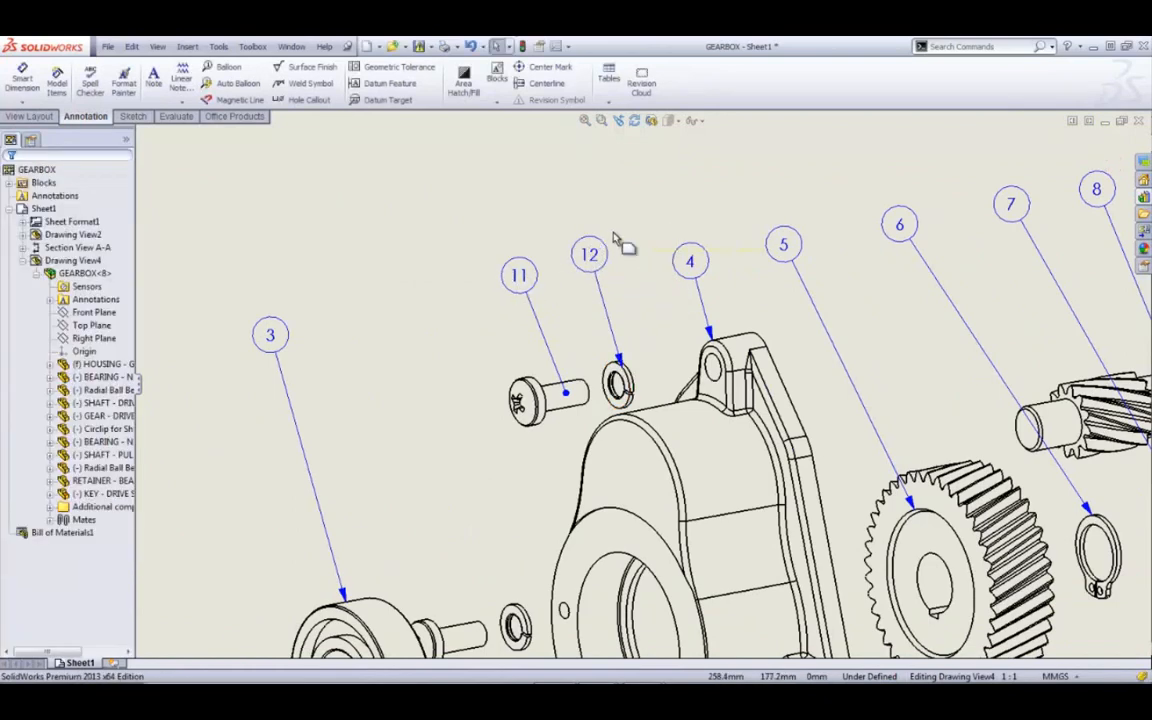
Step: Resequence the exploded view's existing balloons with Auto Balloon, ordering them sequentially from 1 in increments of 1
scroll(553, 237, "up", 4)
left_click(516, 297)
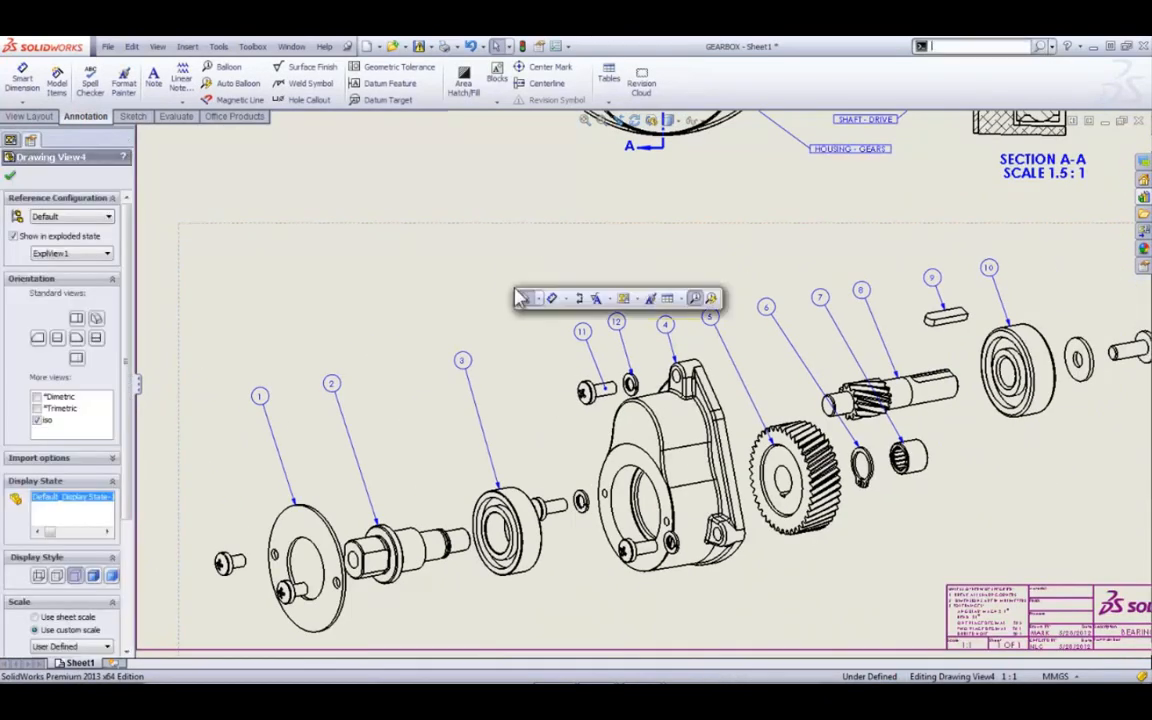
left_click(715, 303)
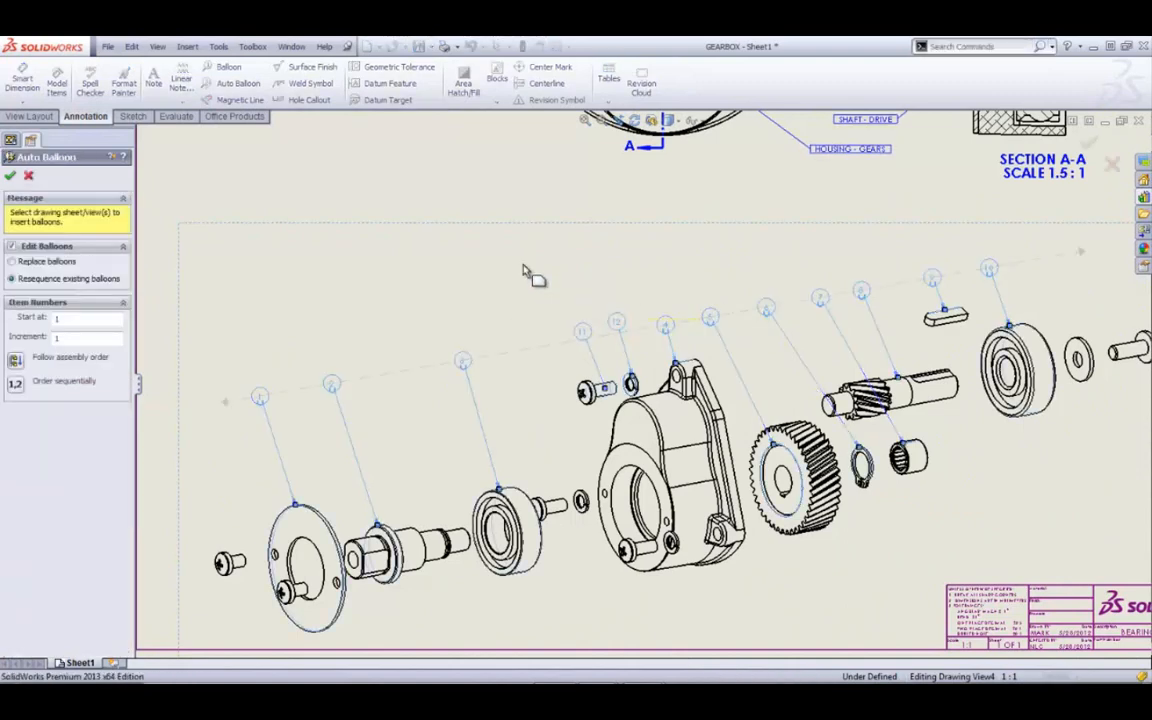
left_click(15, 388)
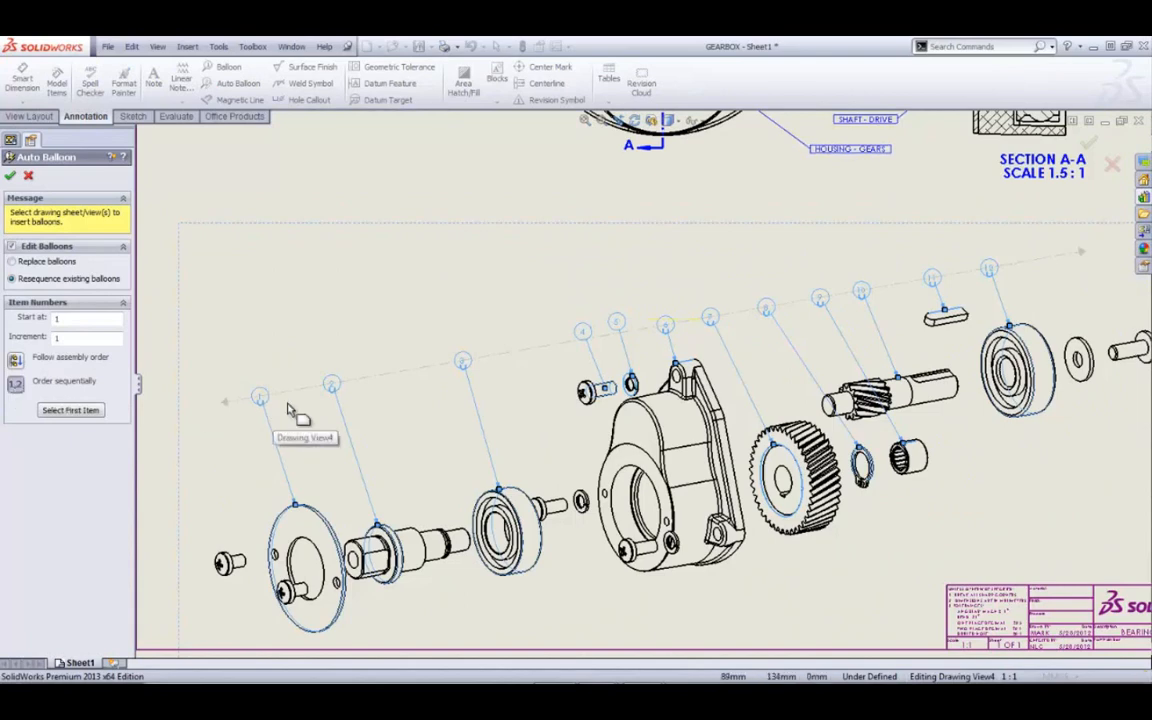
scroll(480, 345, "down", 3)
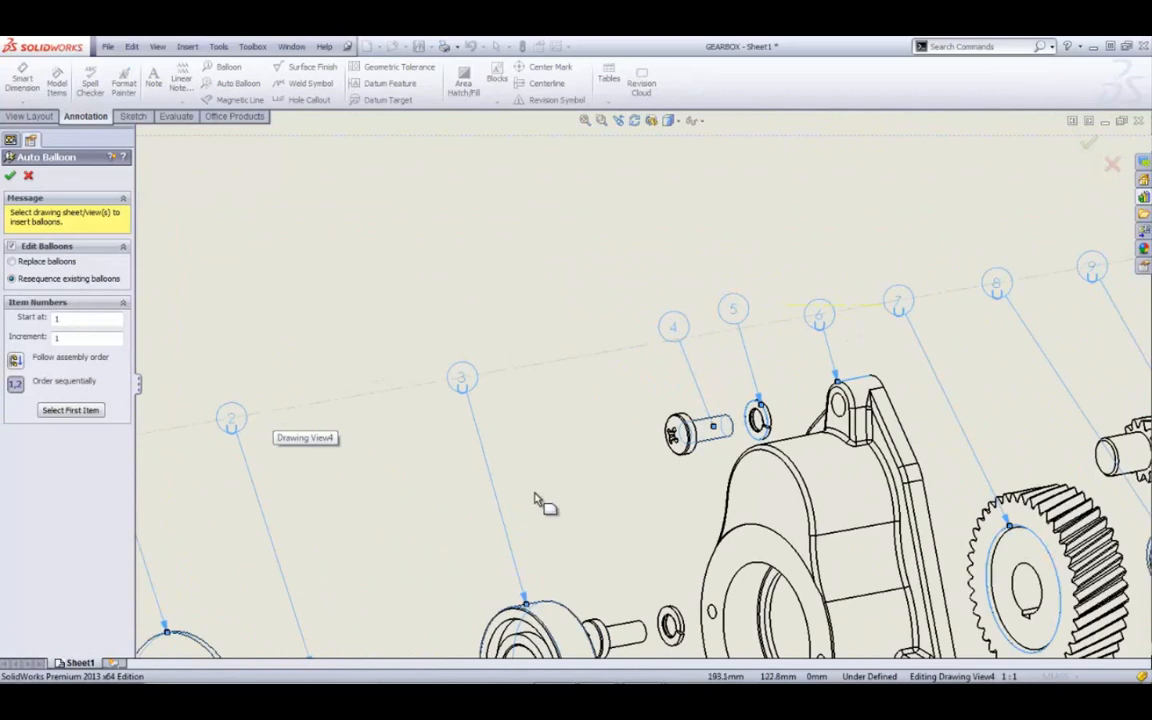
scroll(520, 505, "up", 3)
scroll(512, 510, "down", 3)
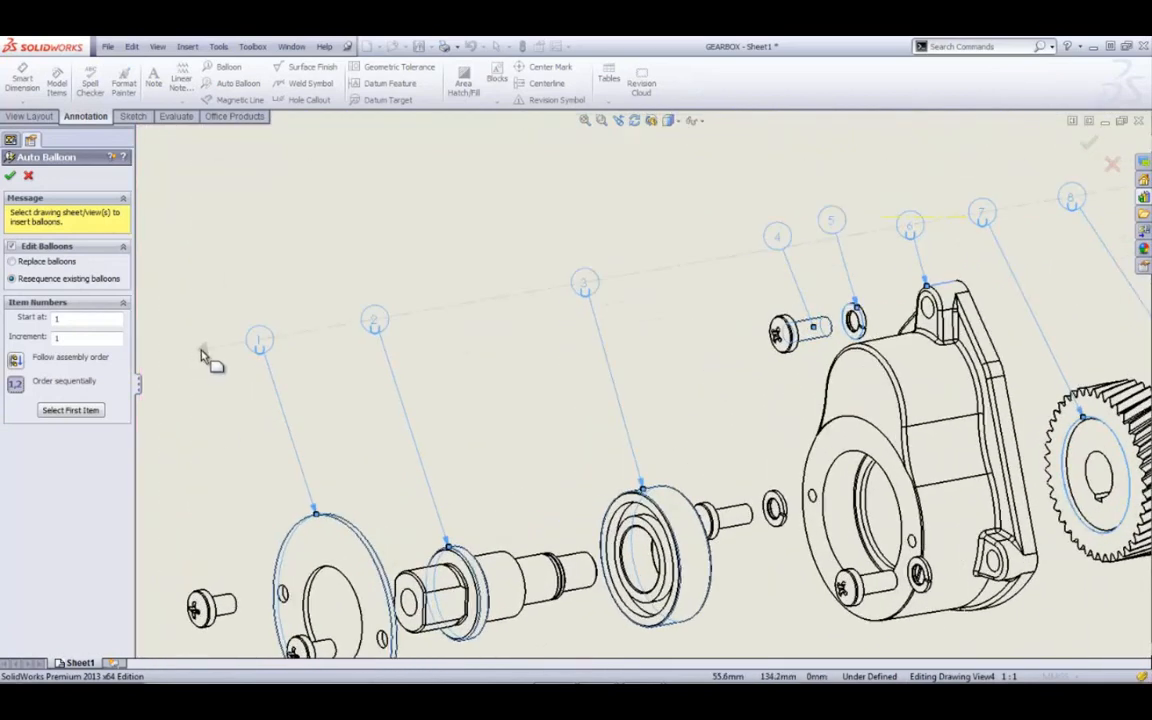
left_click(12, 176)
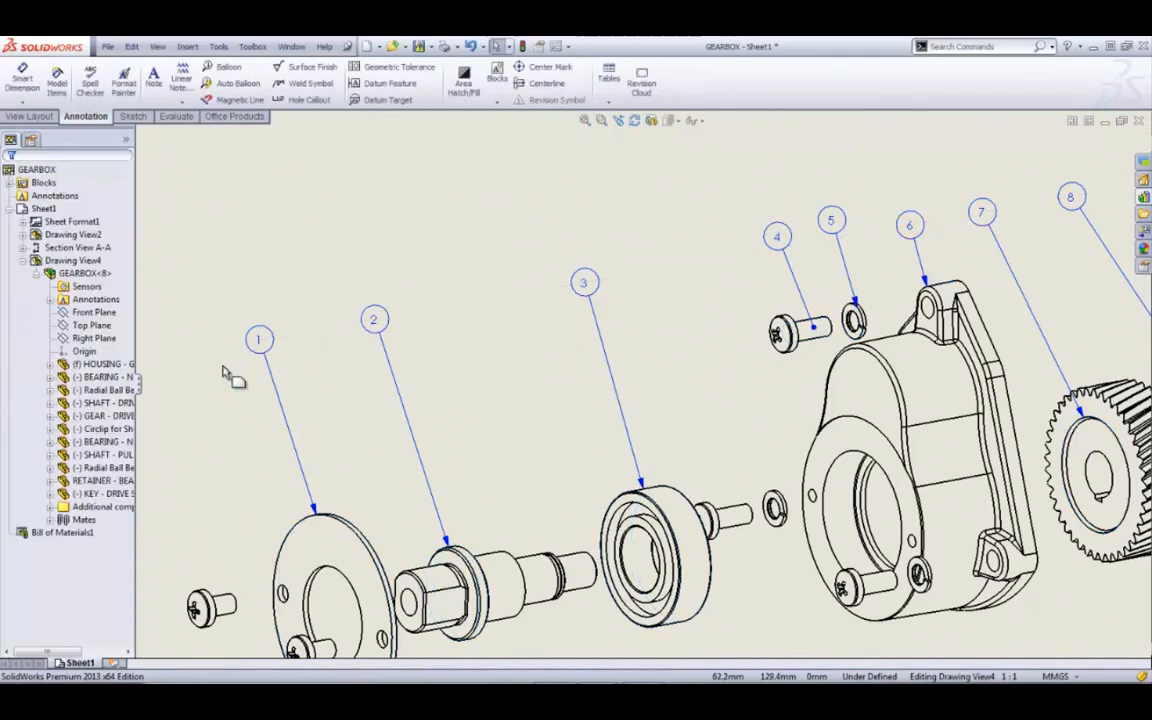
Step: Shift the exploded view's magnetic line slightly to pick up balloons 4 and 5, and set its spacing to Equal
left_click(258, 341)
mouse_move(205, 355)
left_mouse_down()
mouse_move(212, 402)
mouse_move(216, 382)
mouse_move(200, 368)
mouse_move(221, 337)
mouse_move(226, 375)
mouse_move(154, 319)
mouse_move(238, 338)
mouse_move(223, 354)
mouse_move(237, 345)
mouse_move(237, 360)
mouse_move(222, 364)
left_mouse_up()
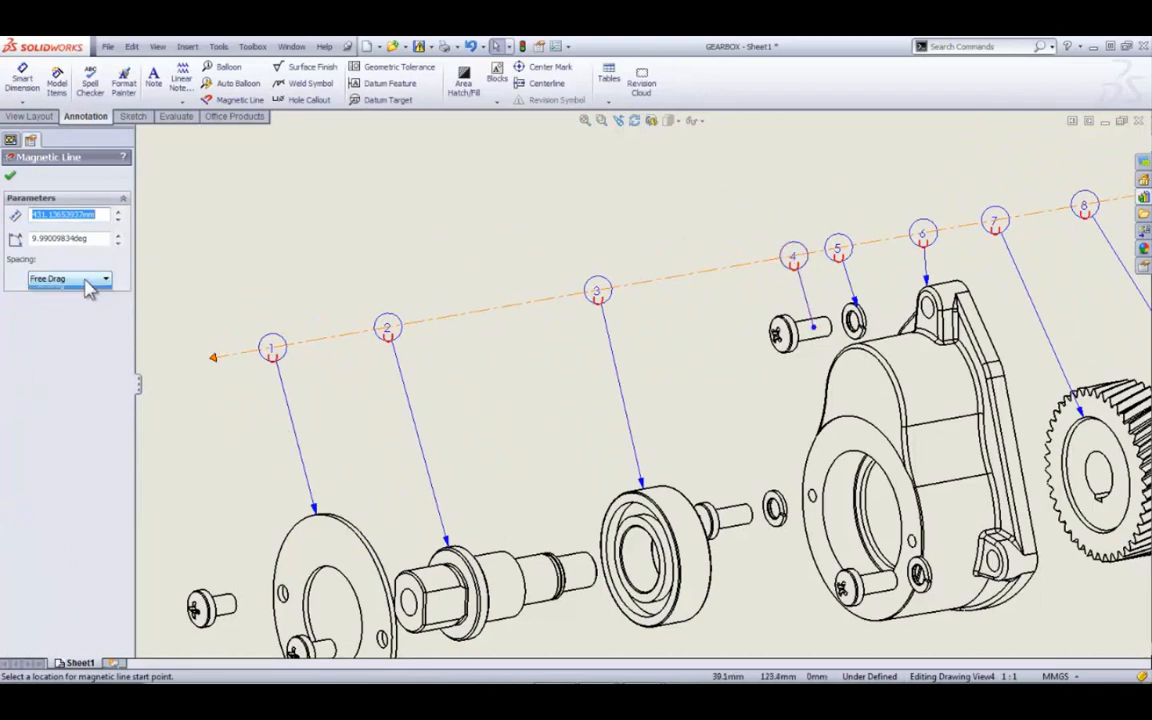
left_click(90, 286)
left_click(80, 291)
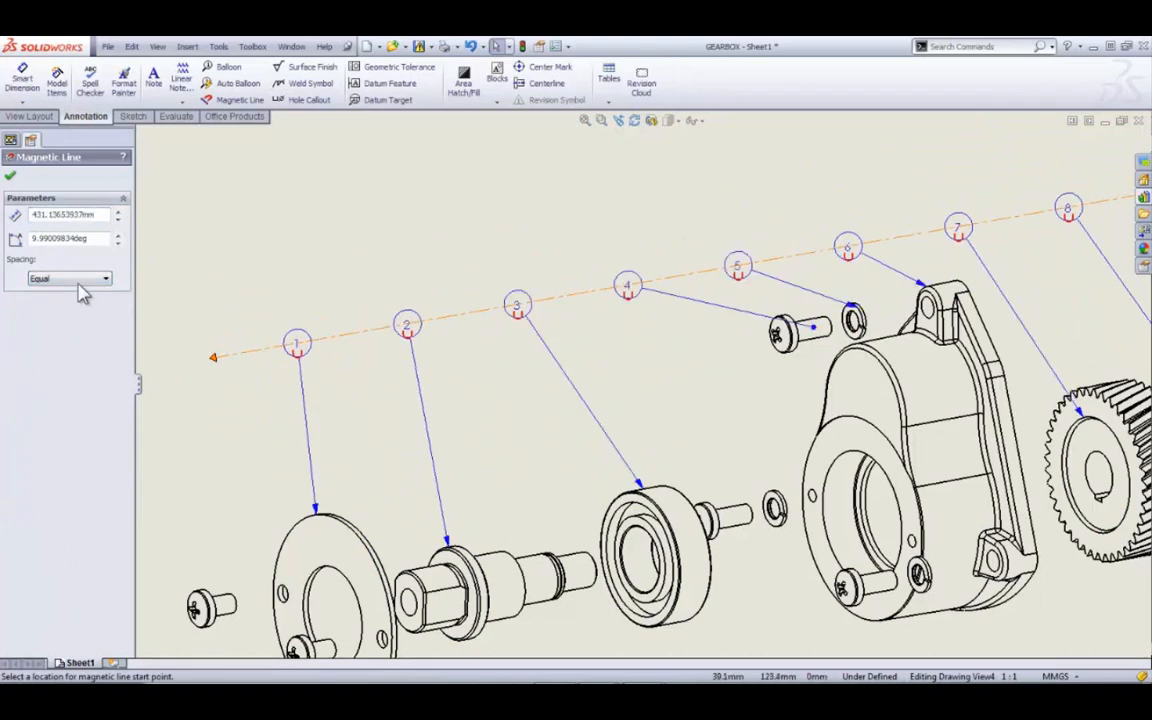
Step: Set the magnetic line's spacing to Free Drag and slide balloon 3 along the line slightly toward balloon 4
left_click(82, 281)
left_click(77, 301)
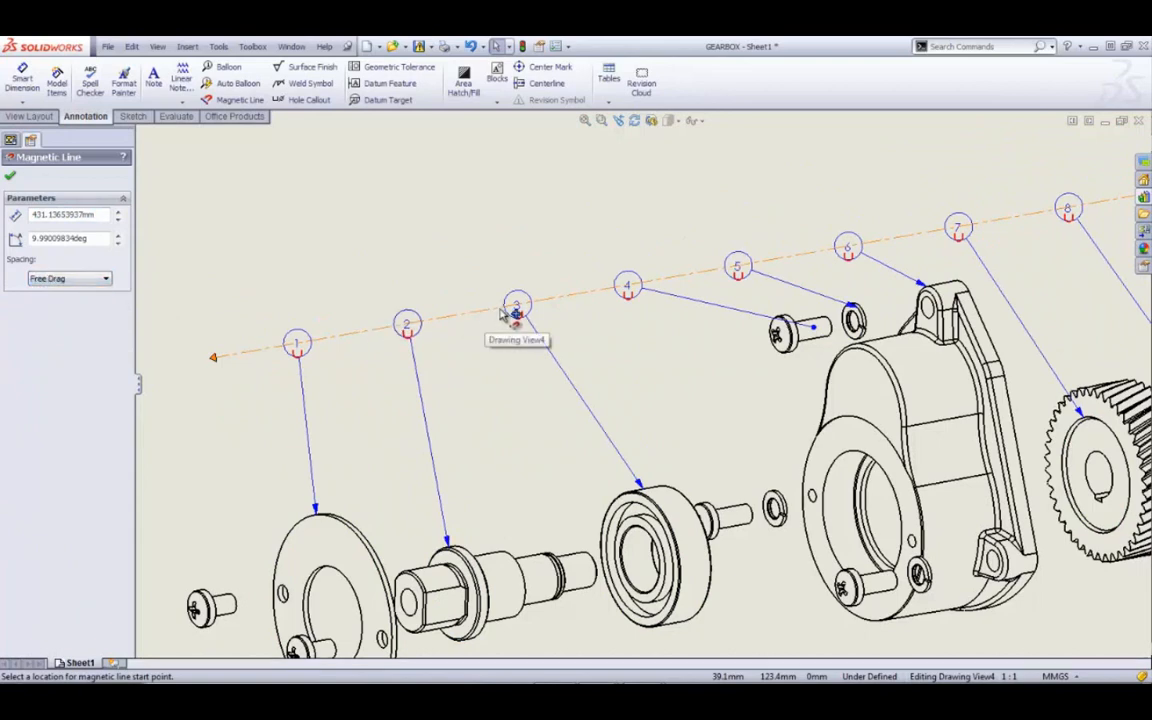
left_click_drag(503, 313, 531, 304)
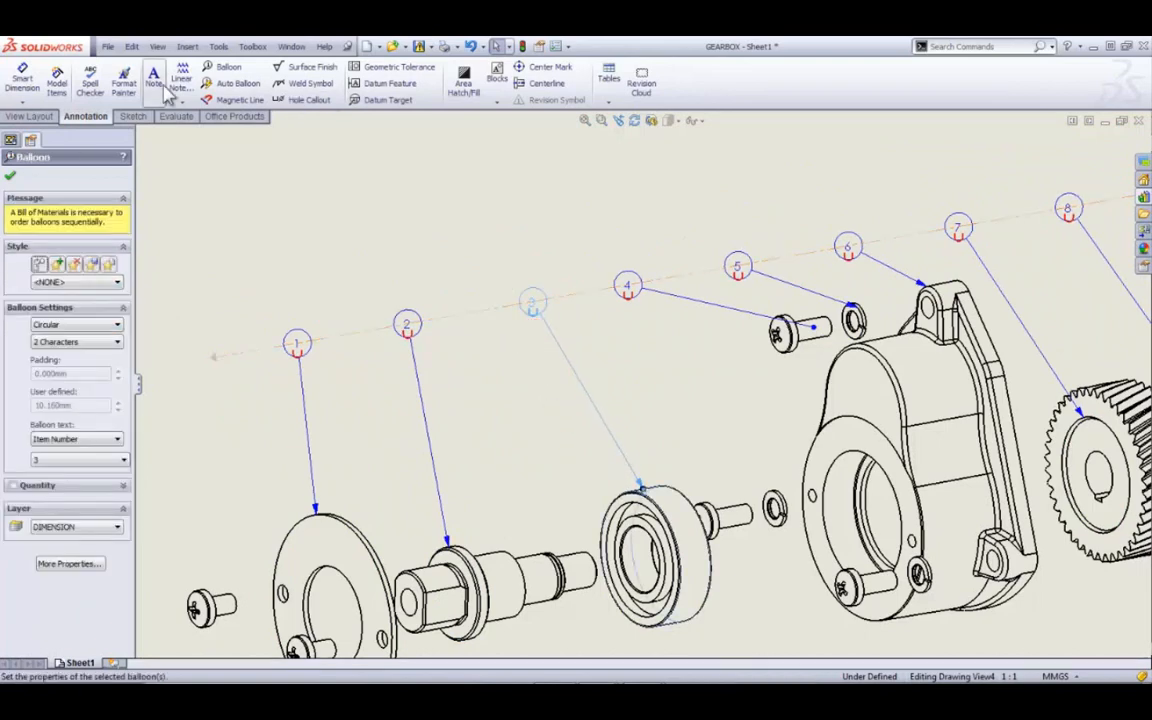
scroll(373, 327, "up", 2)
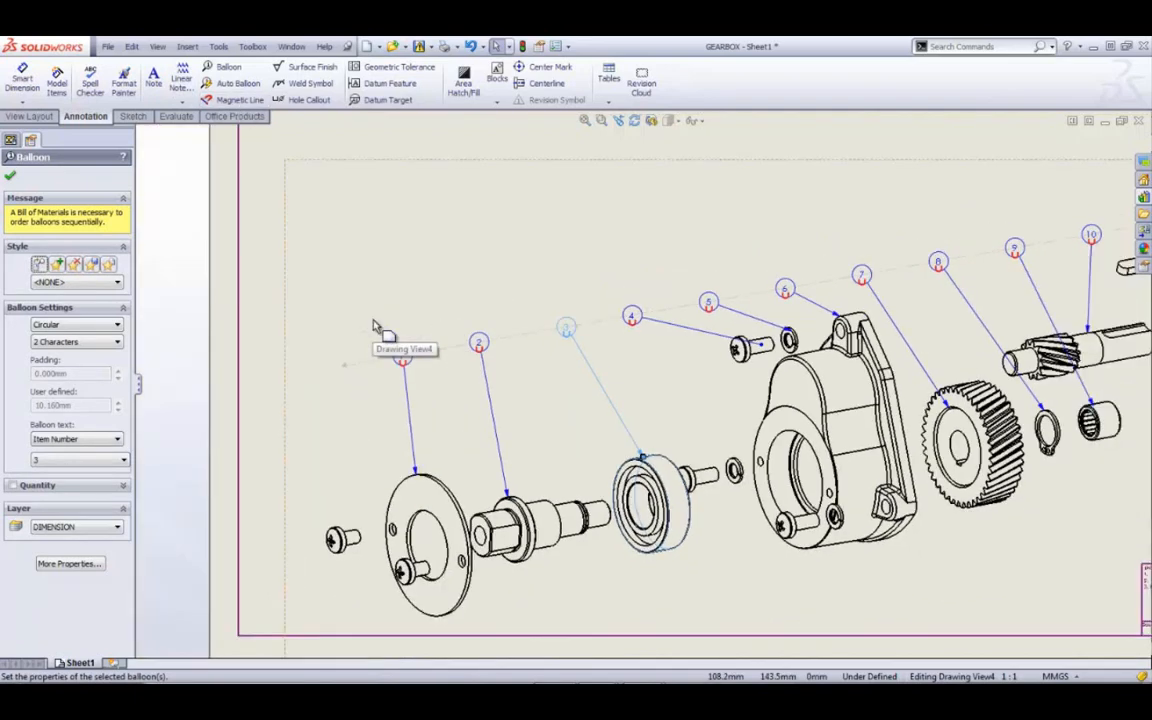
left_click(448, 305)
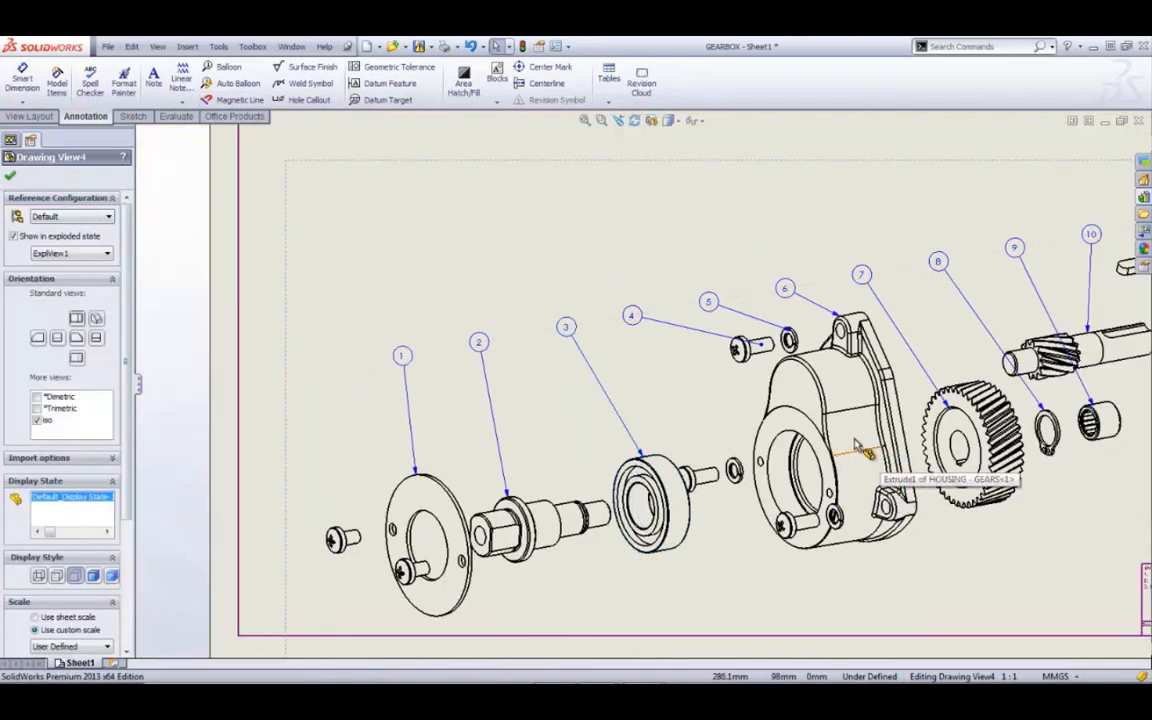
scroll(690, 320, "down", 2)
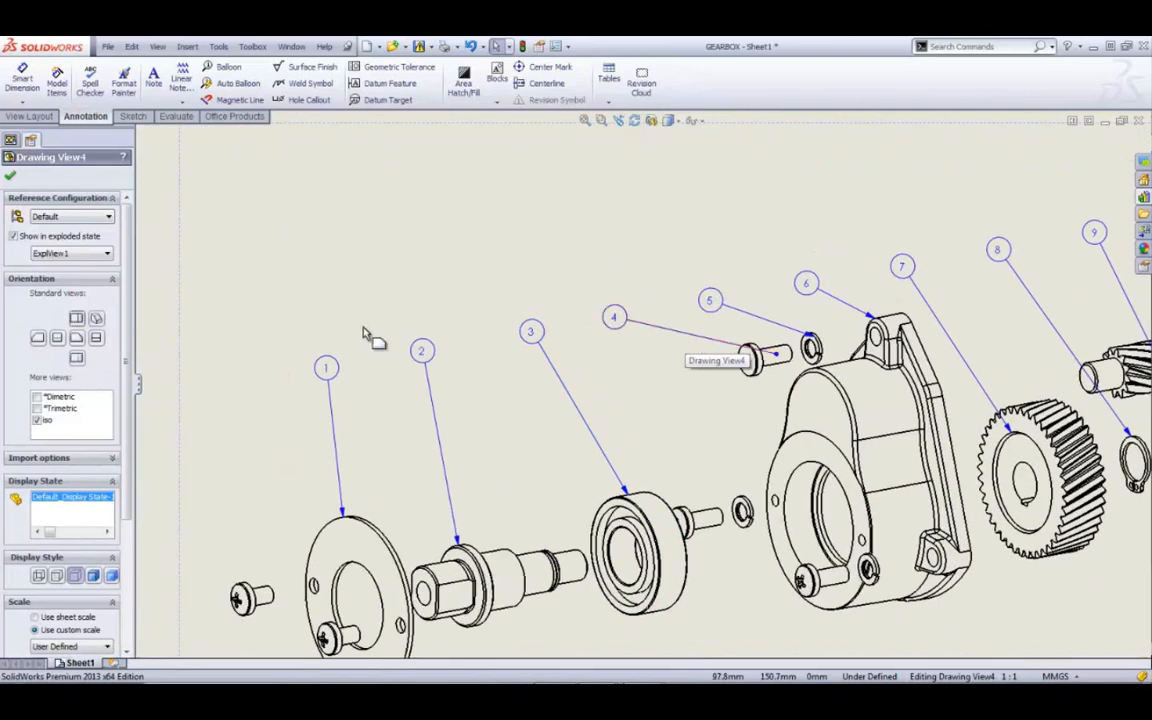
scroll(515, 390, "up", 2)
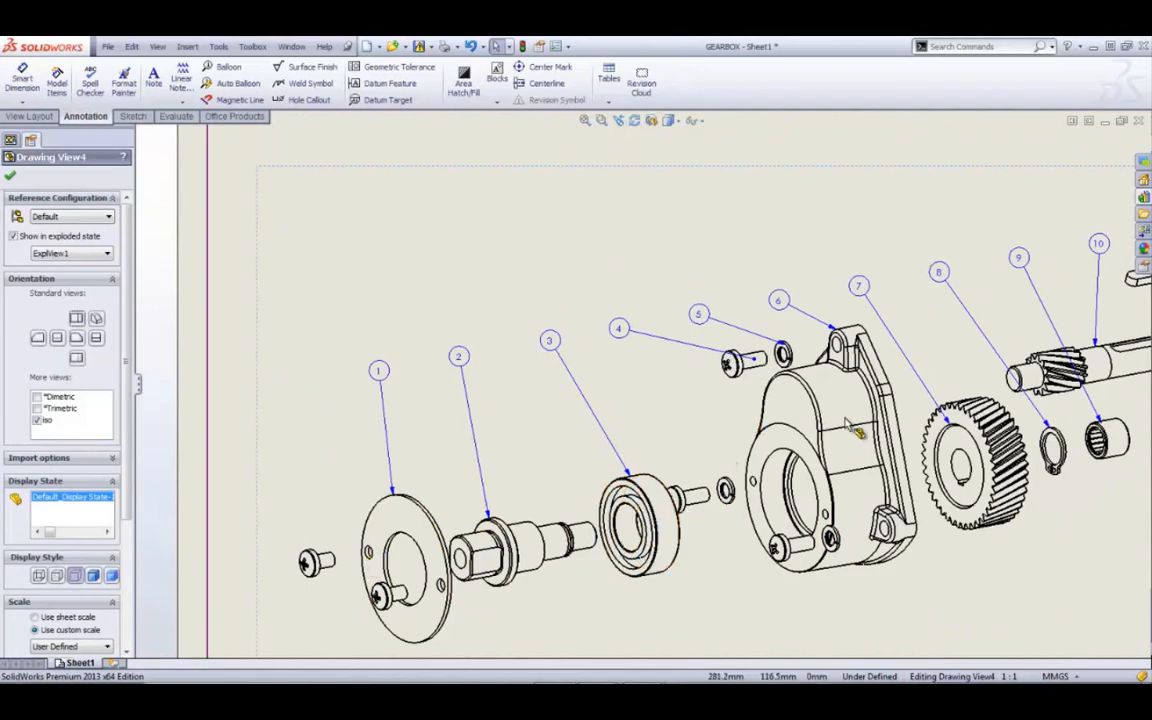
scroll(770, 380, "up", 3)
scroll(640, 358, "down", 3)
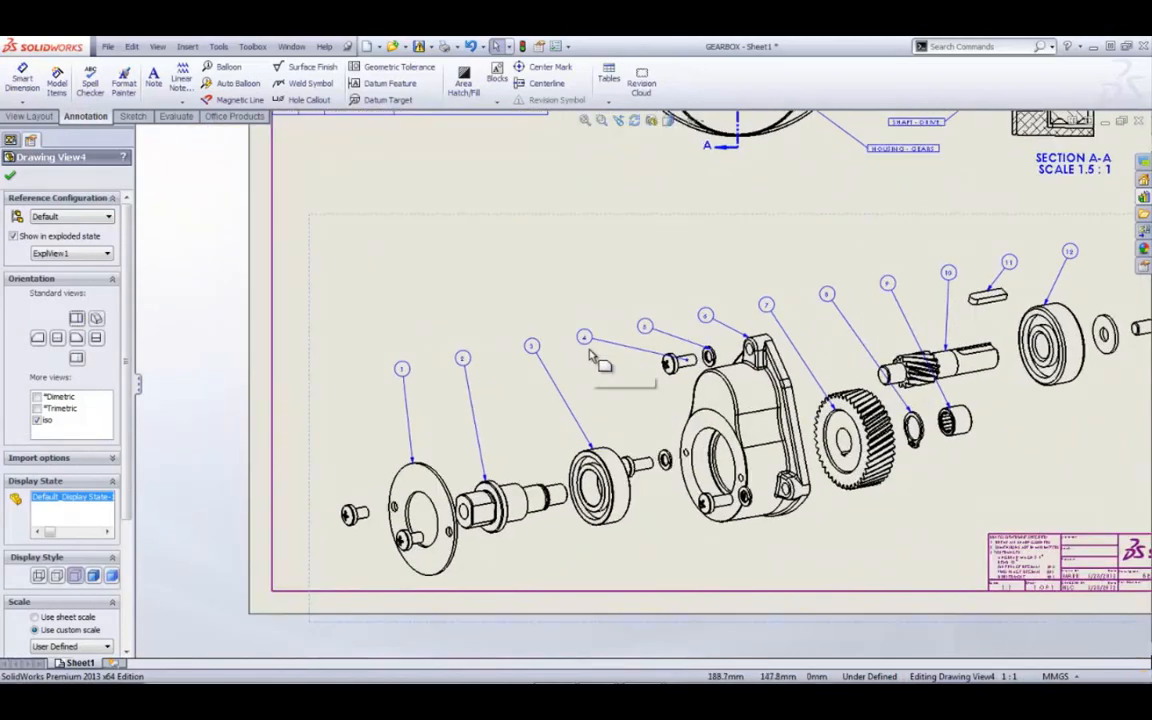
scroll(590, 357, "down", 2)
left_click(12, 177)
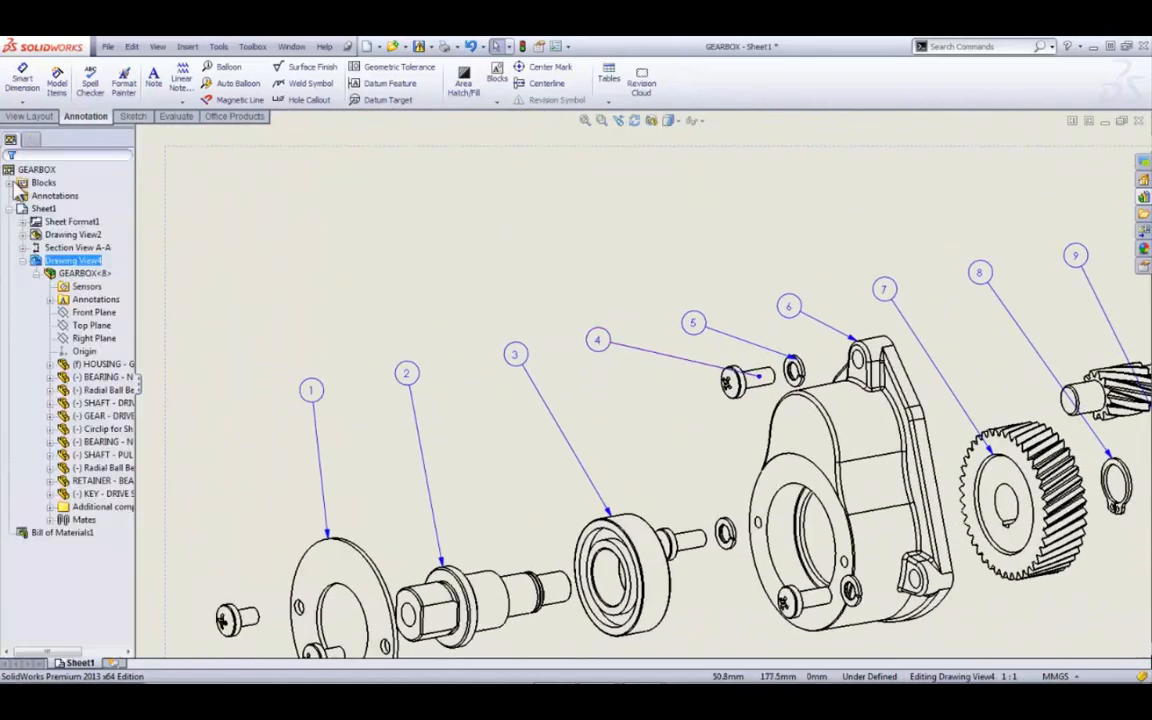
Step: Replace the exploded view's balloons with Auto Balloon, ordering them sequentially from 1 in increments of 1 with a magnetic line inserted
left_click(571, 244)
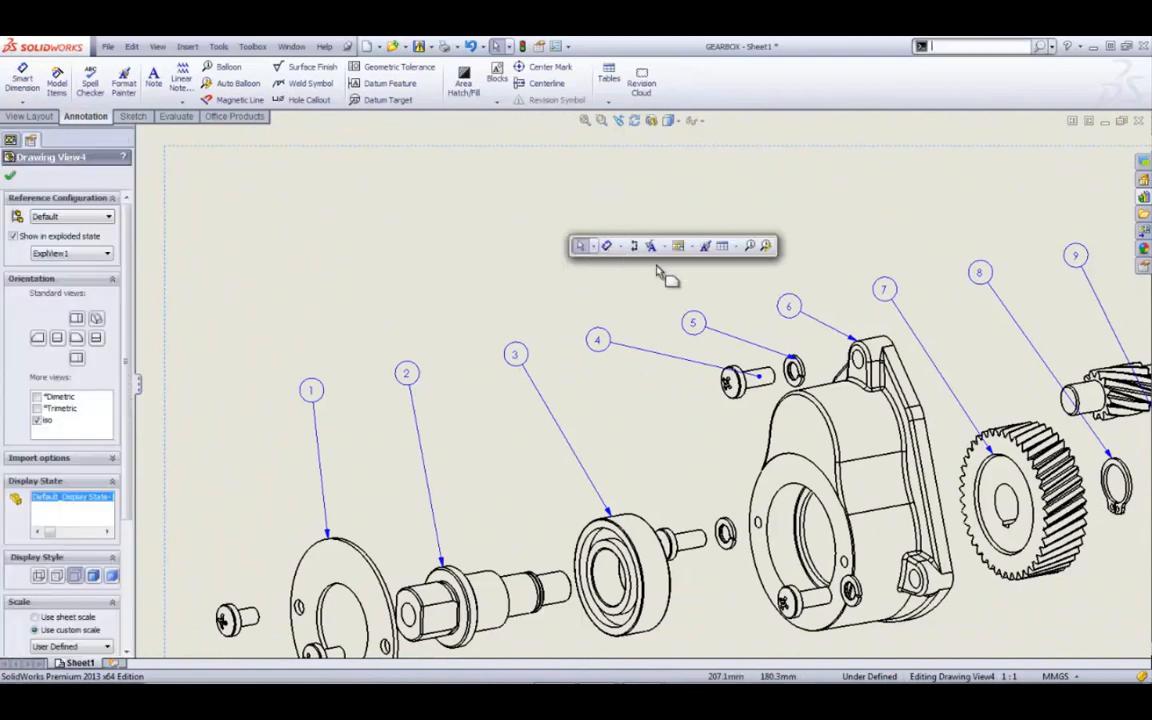
left_click(769, 249)
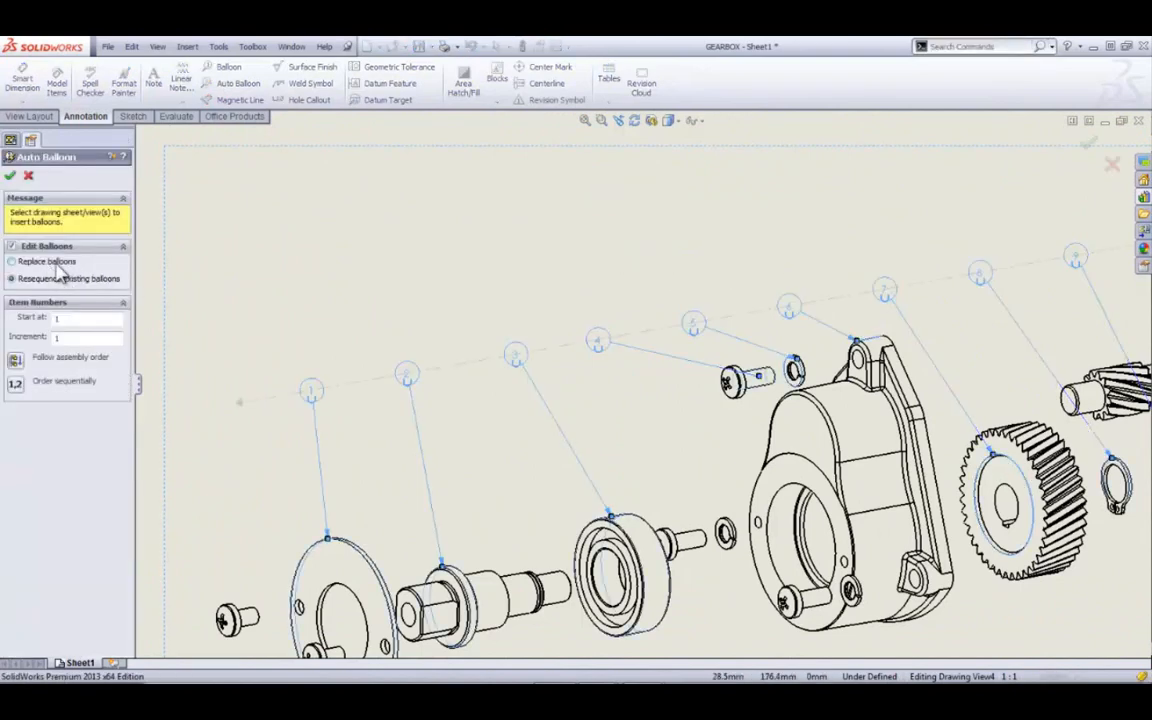
left_click(57, 264)
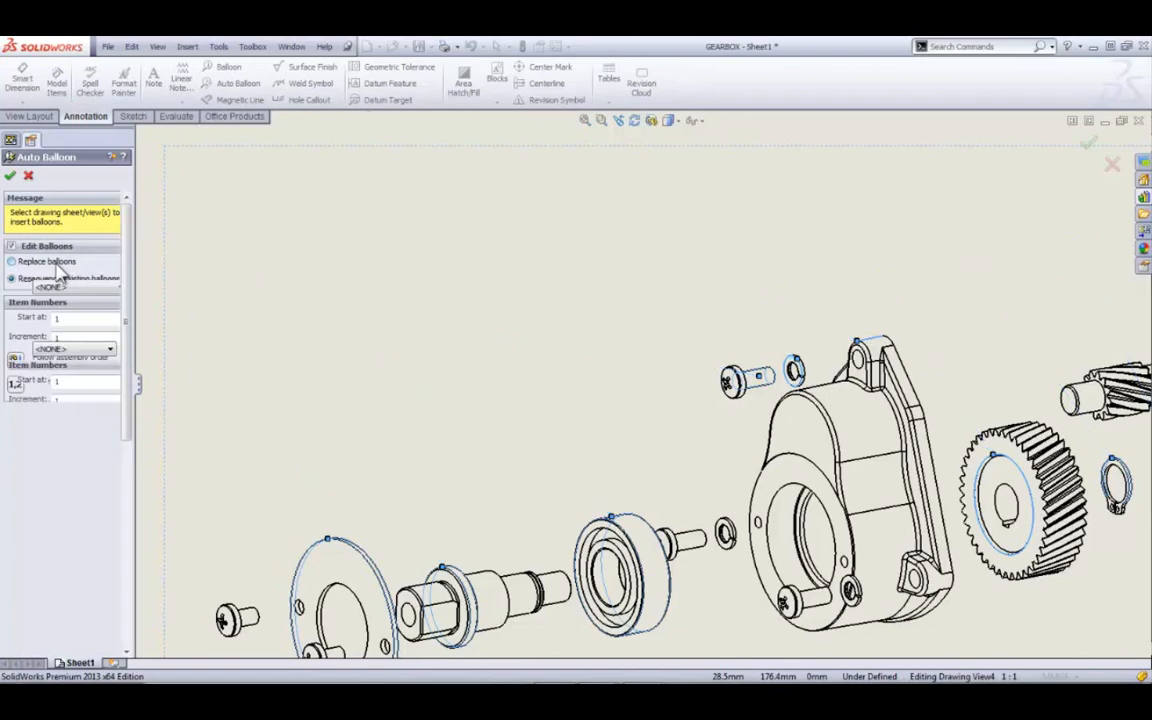
scroll(600, 388, "up", 5)
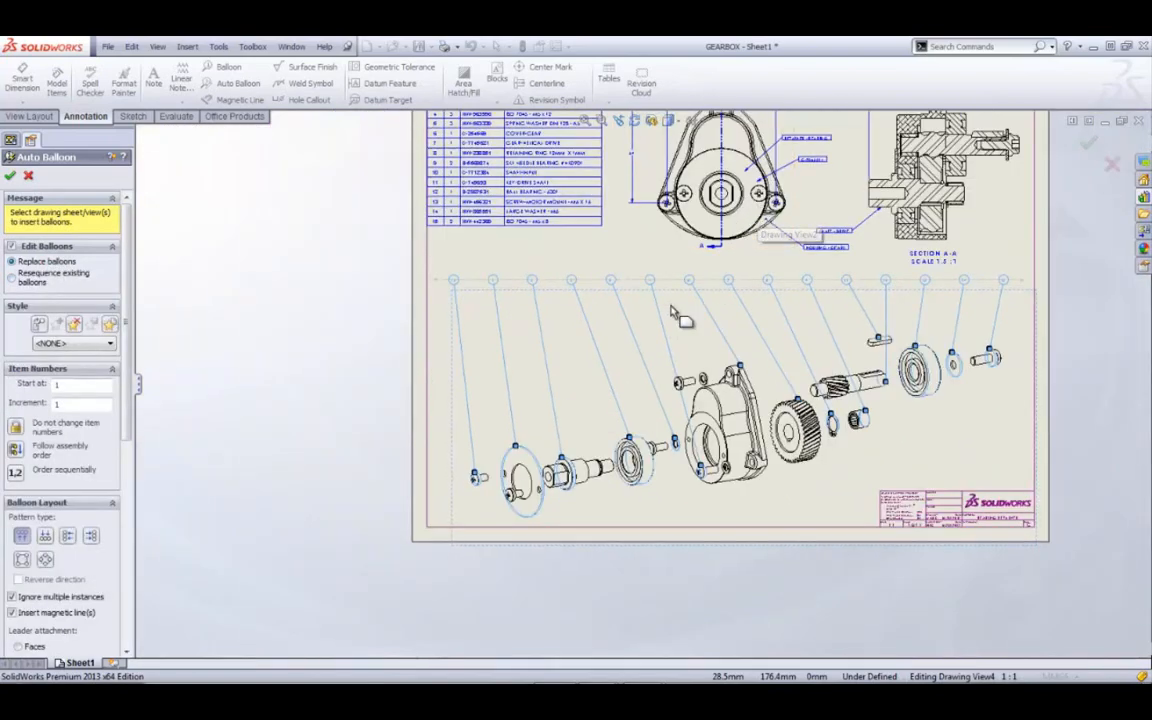
scroll(660, 285, "down", 2)
left_click(16, 477)
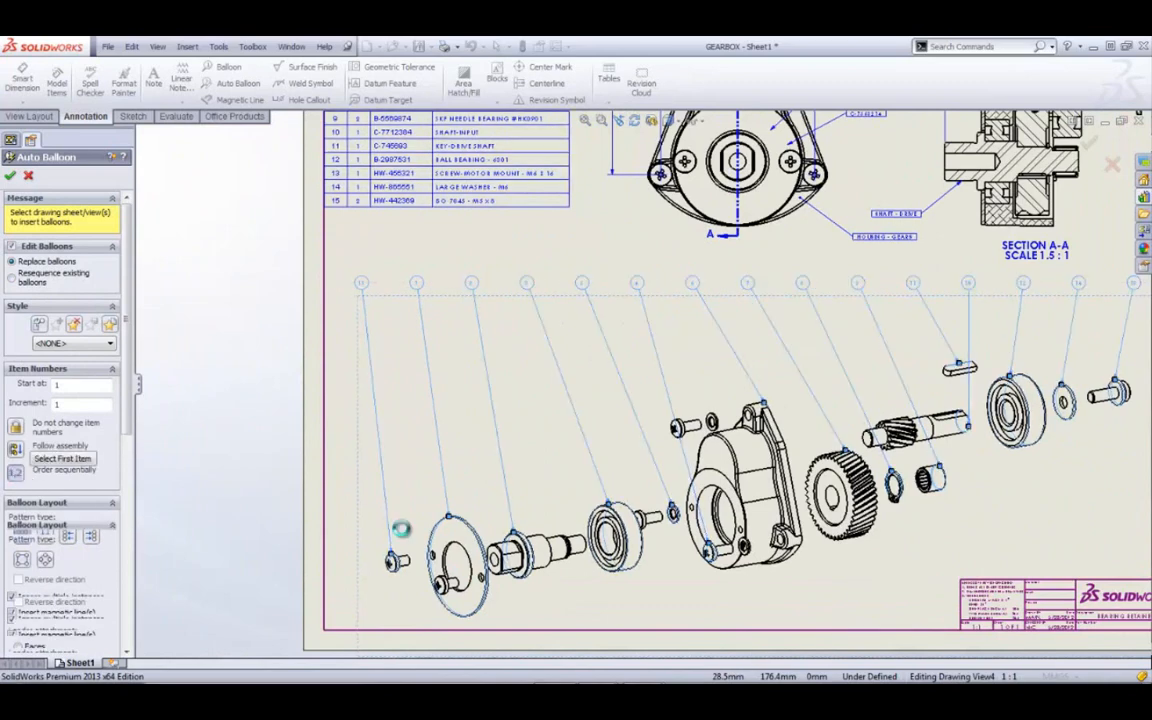
scroll(760, 550, "down", 2)
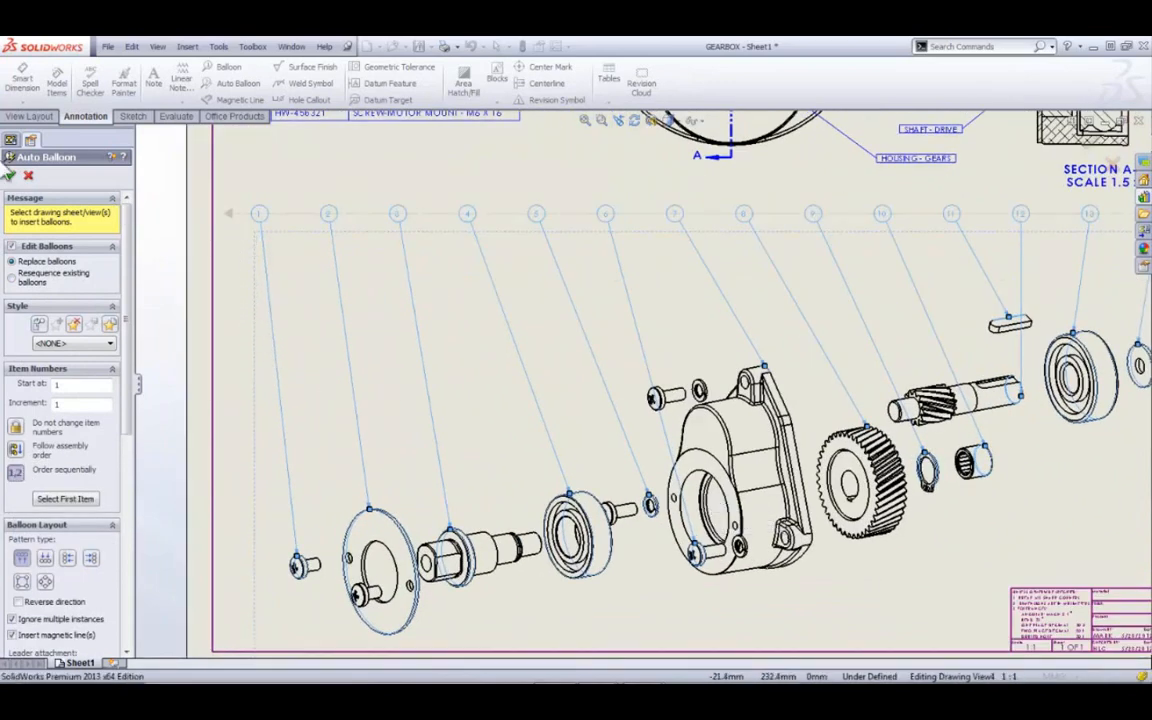
left_click(13, 178)
Step: Slant the exploded view's magnetic line to about 10° by lowering its end beside balloon 1
left_click(258, 215)
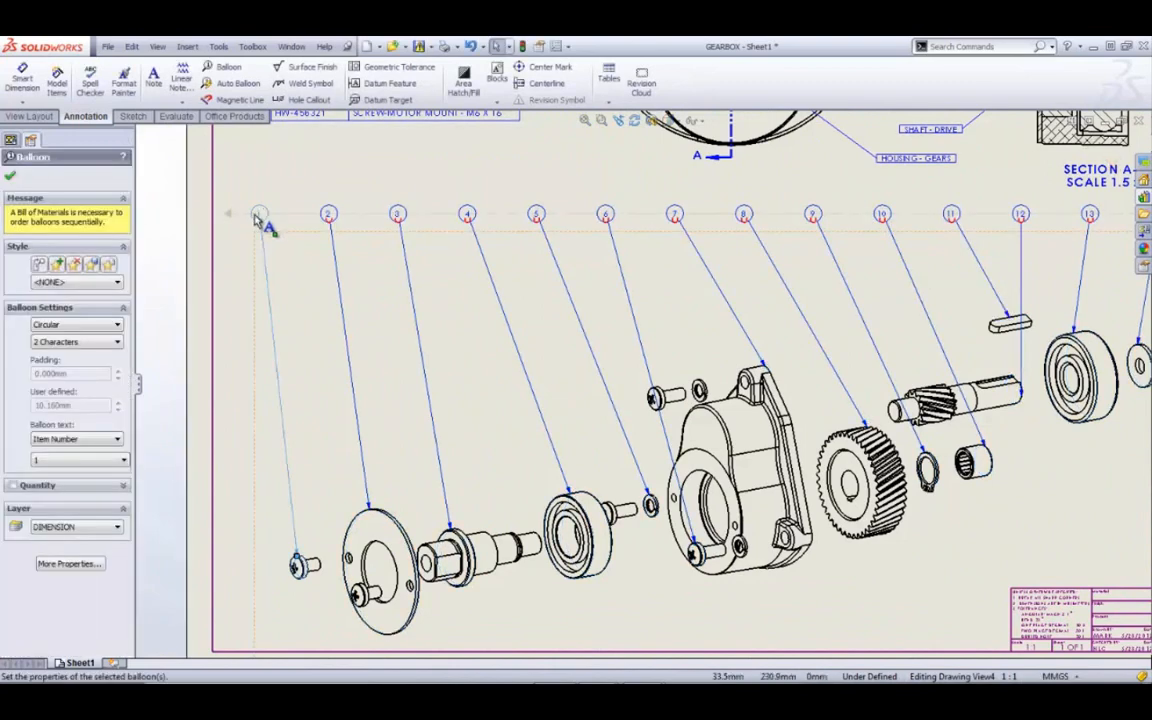
mouse_move(224, 214)
left_mouse_down()
mouse_move(240, 232)
mouse_move(260, 322)
mouse_move(261, 392)
left_mouse_up()
scroll(1056, 301, "down", 1)
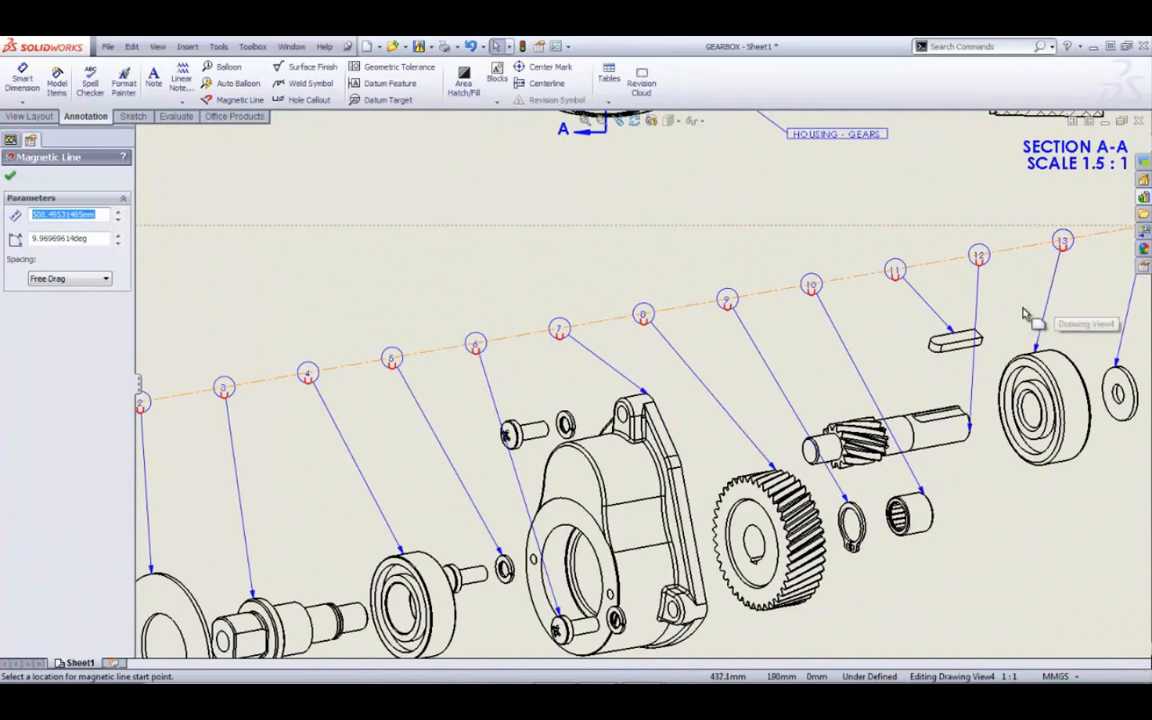
scroll(410, 300, "up", 2)
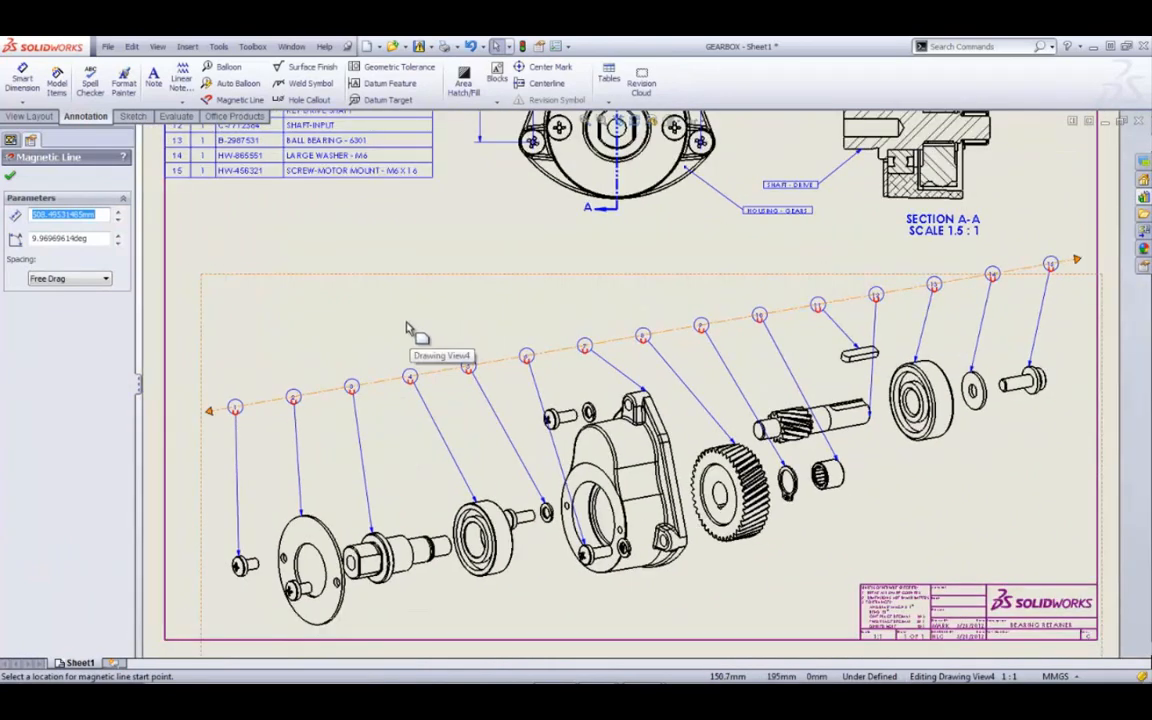
left_click(398, 279)
scroll(431, 380, "down", 1)
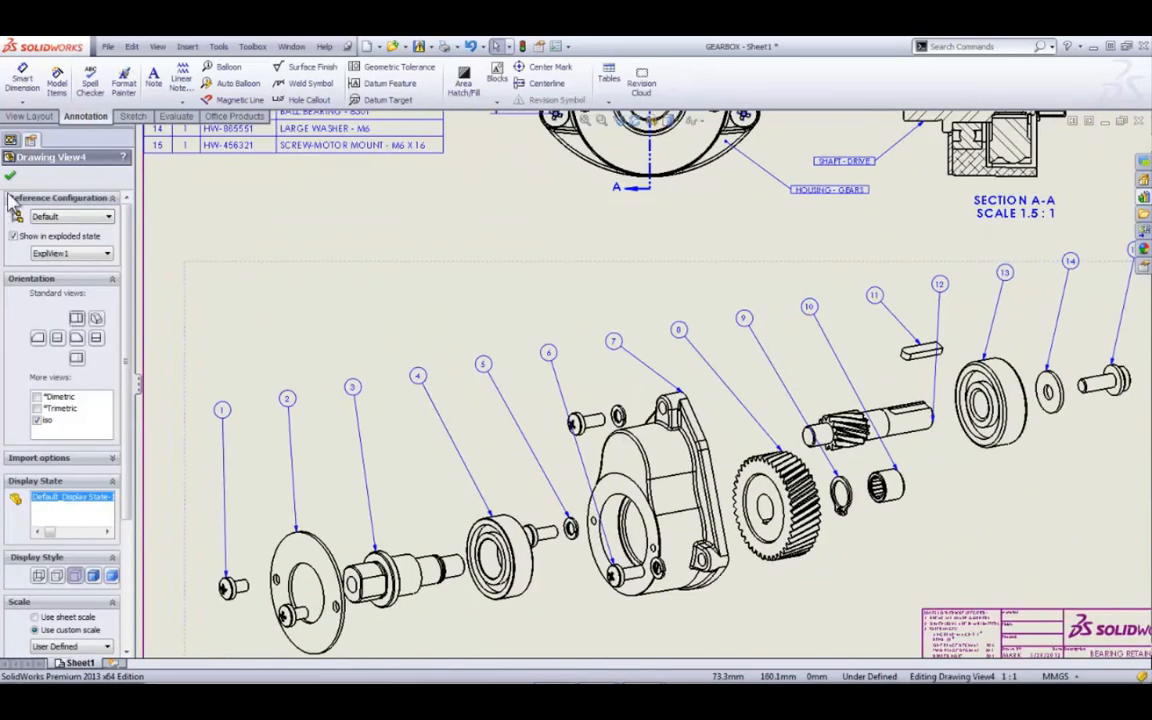
Step: Review the Auto Balloon editing options for the exploded view and accept them with Resequence existing balloons selected
left_click(11, 141)
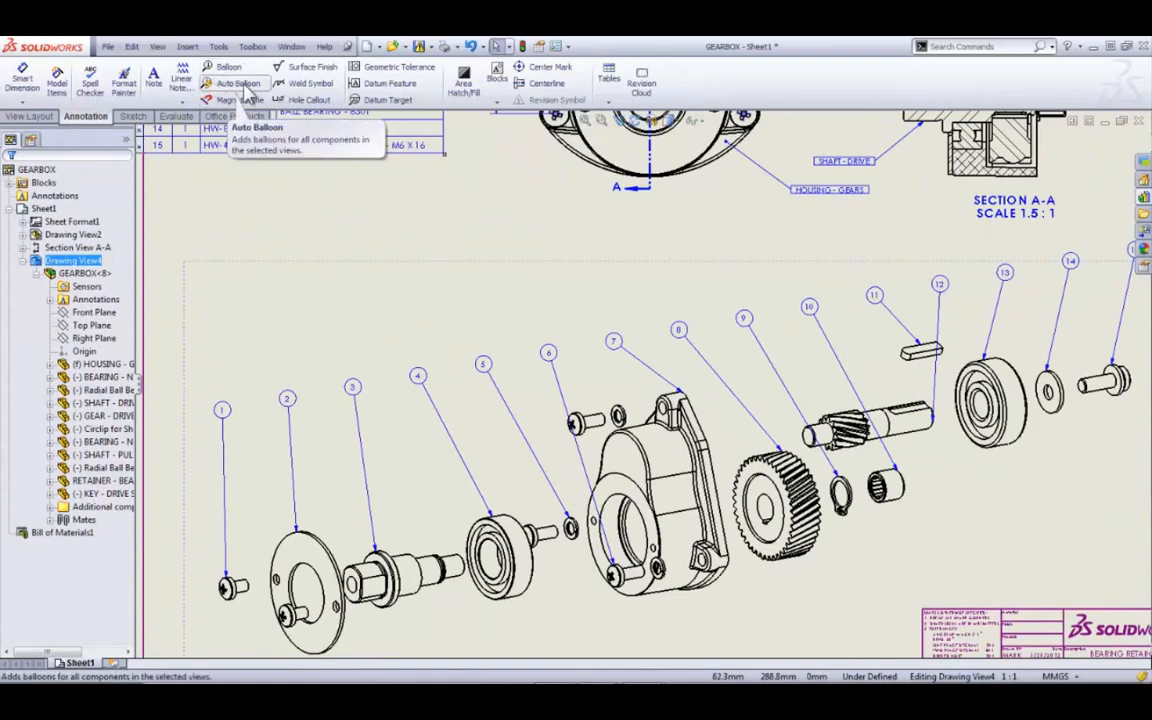
left_click(404, 316)
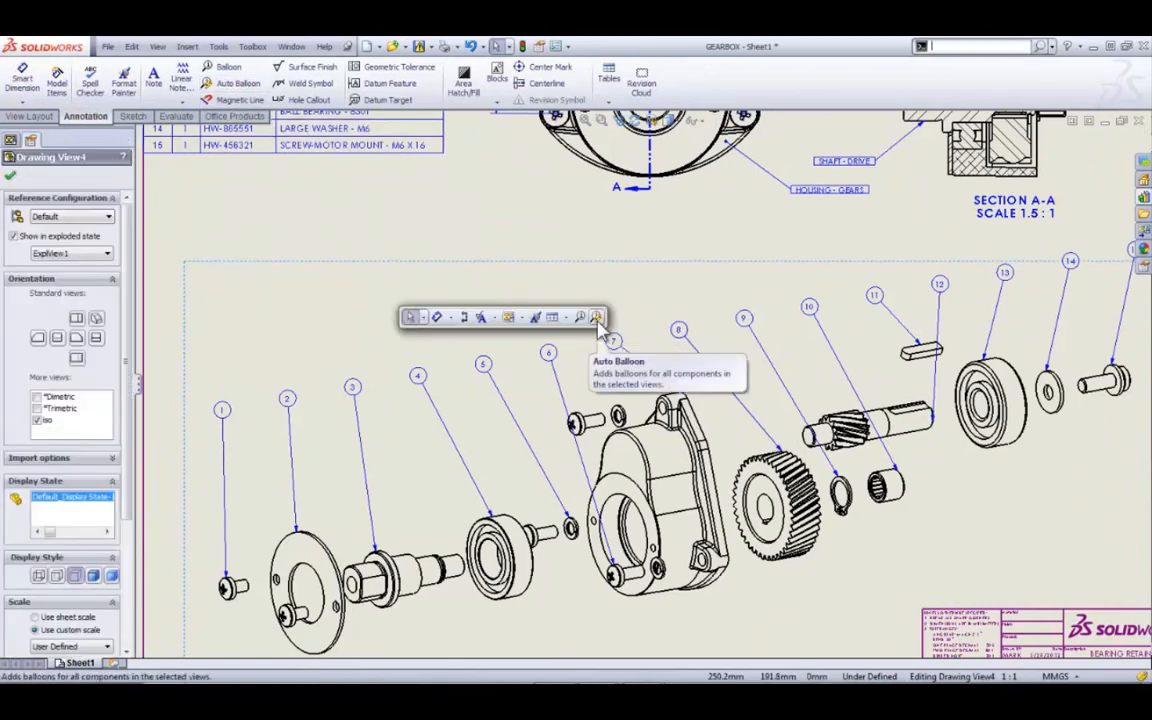
left_click(597, 318)
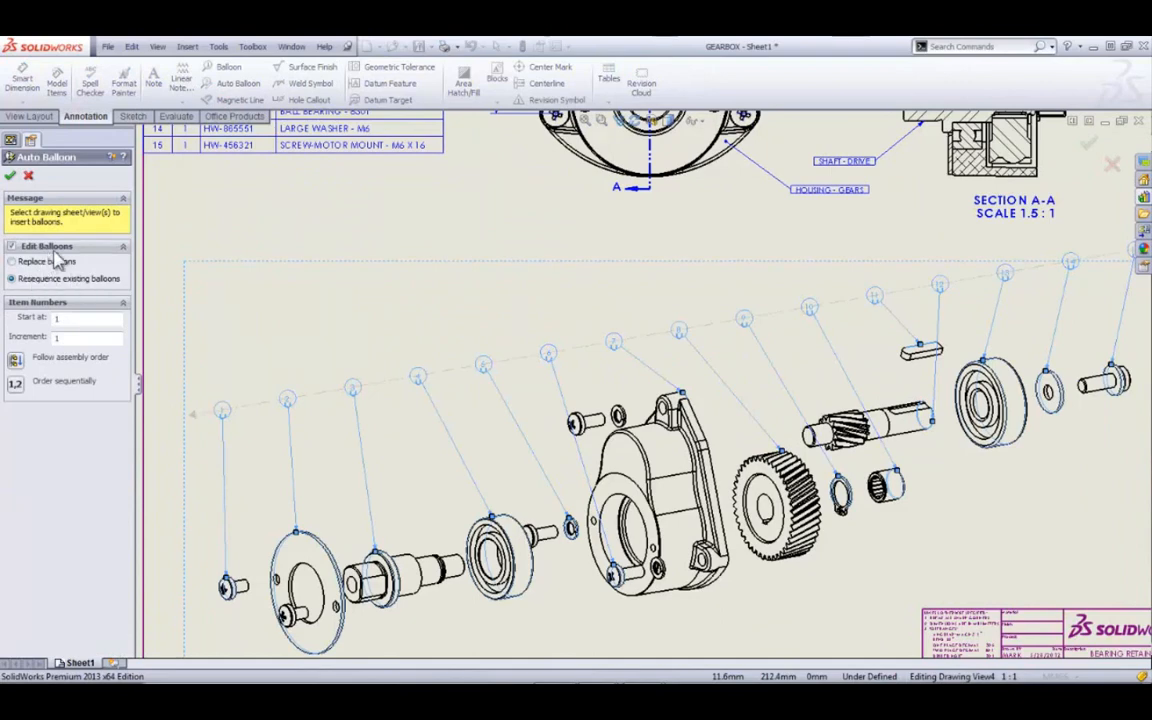
left_click(11, 175)
left_click(393, 223)
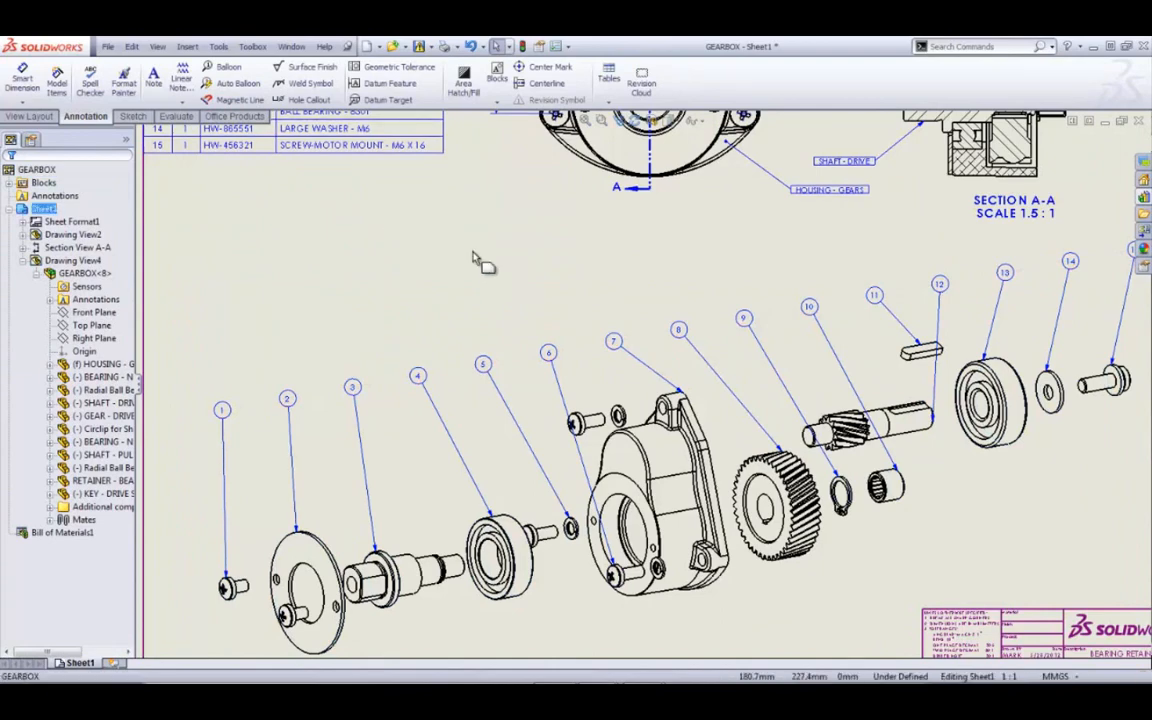
Step: Fit the whole GEARBOX sheet in view and switch to the FLANGED HUB drawing
scroll(500, 275, "up", 4)
key("f")
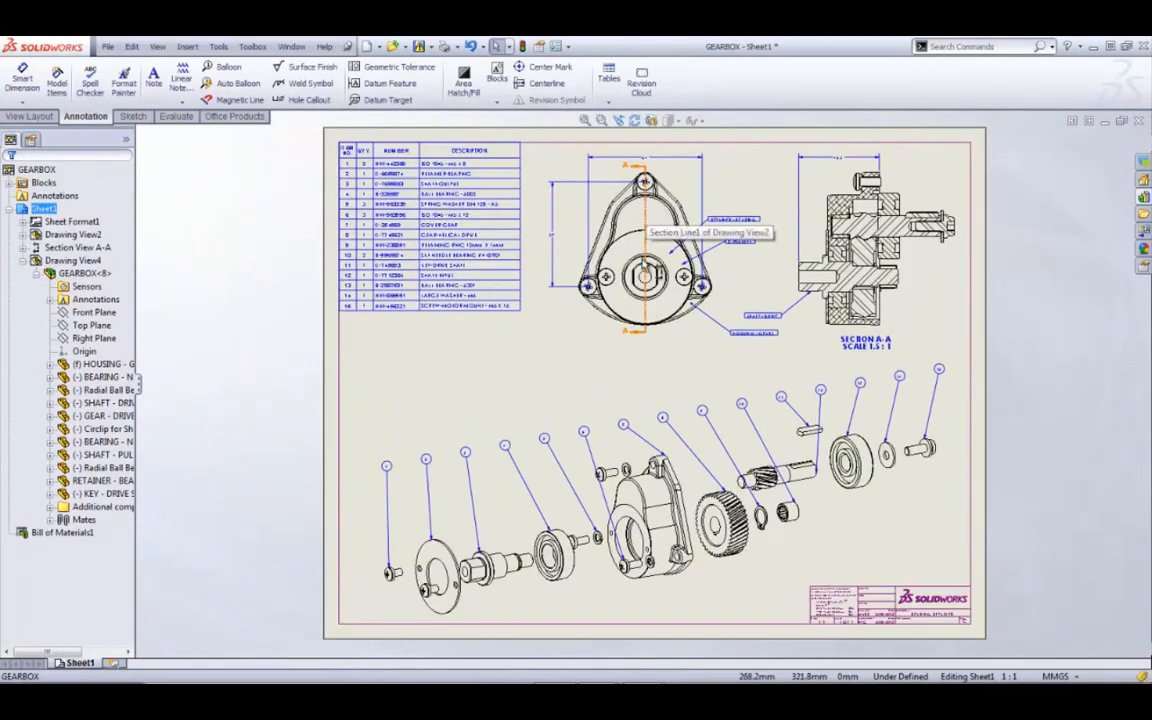
key("ctrl+Tab")
key("ctrl+Tab")
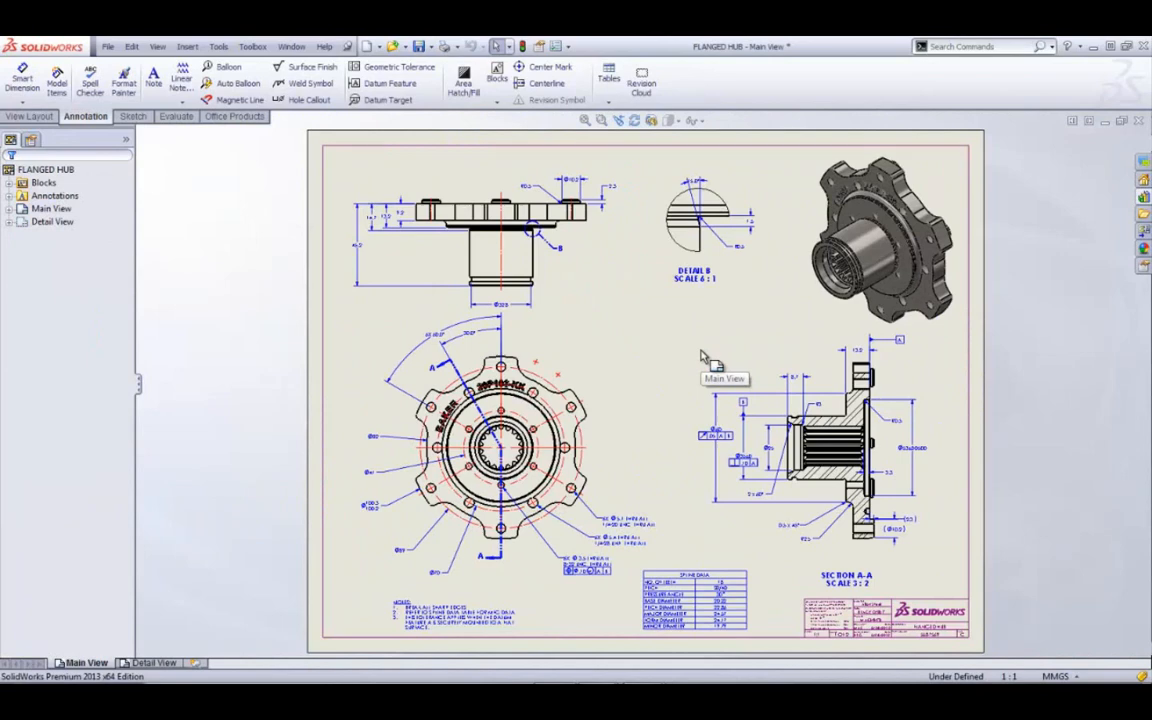
Step: Delete the four vertical dimensions beside the hub's side view on the Main View sheet
scroll(415, 230, "down", 3)
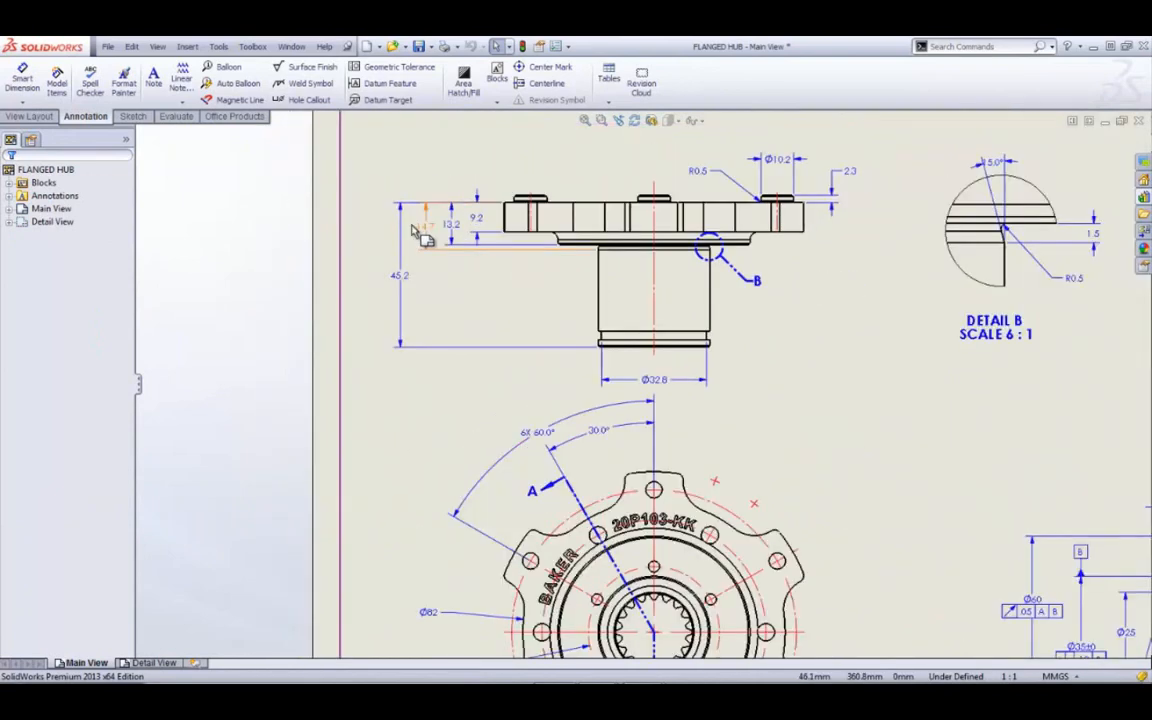
scroll(496, 252, "down", 3)
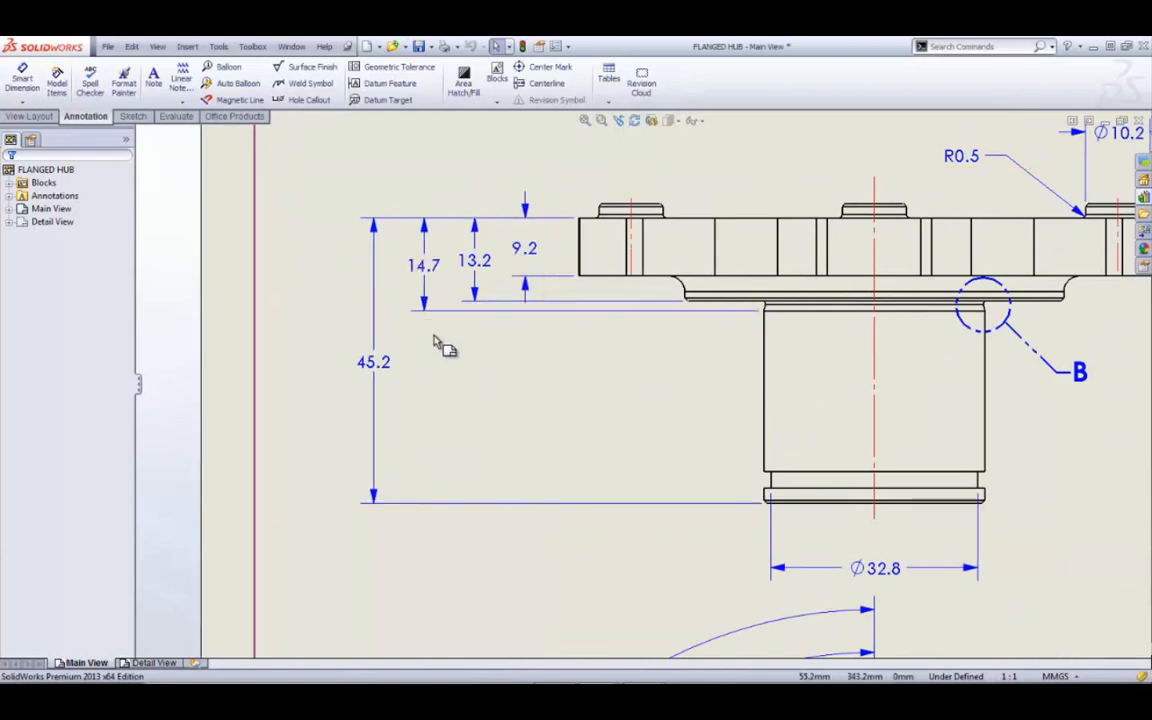
left_click_drag(297, 160, 566, 552)
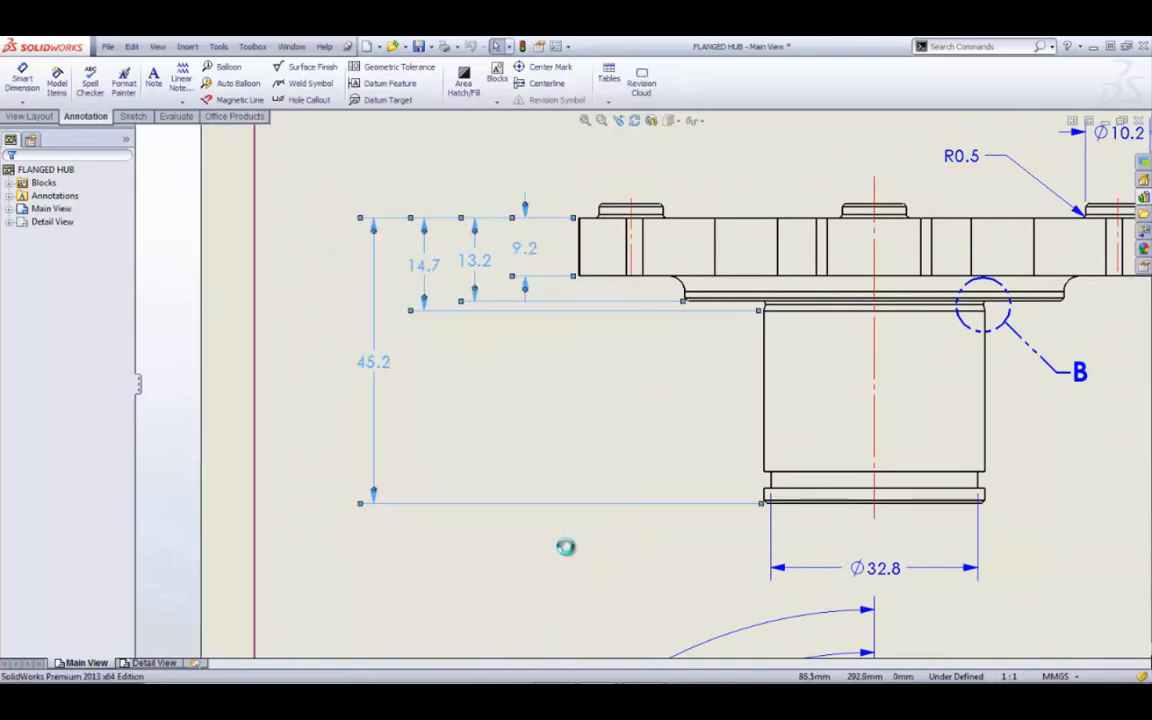
key("Delete")
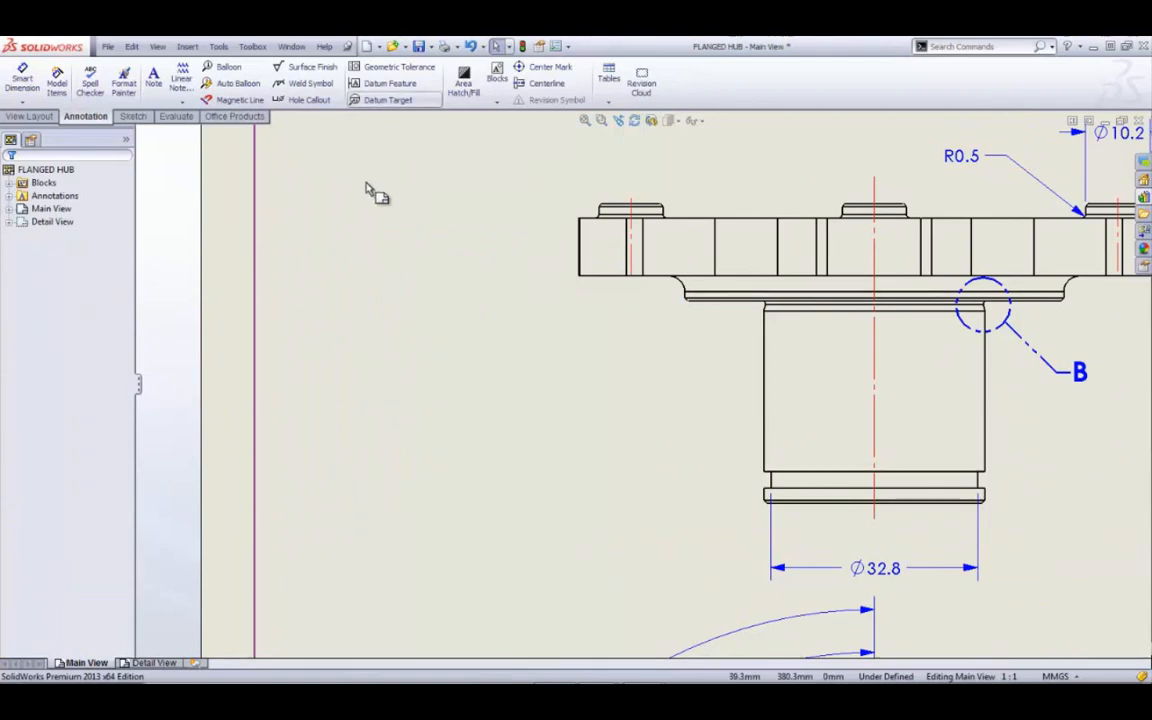
Step: Add baseline dimensions from the boss's top edge to the flange's underside, the hub's shoulder edge and the hub's bottom edge
right_click(421, 304)
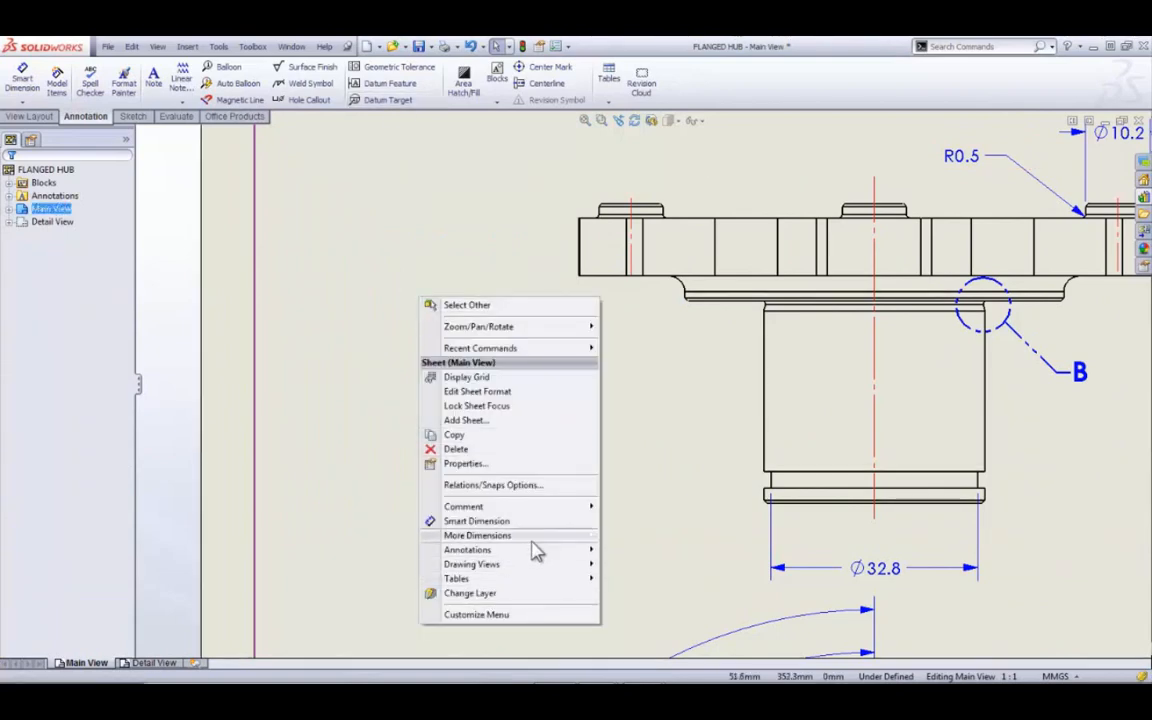
mouse_move(533, 541)
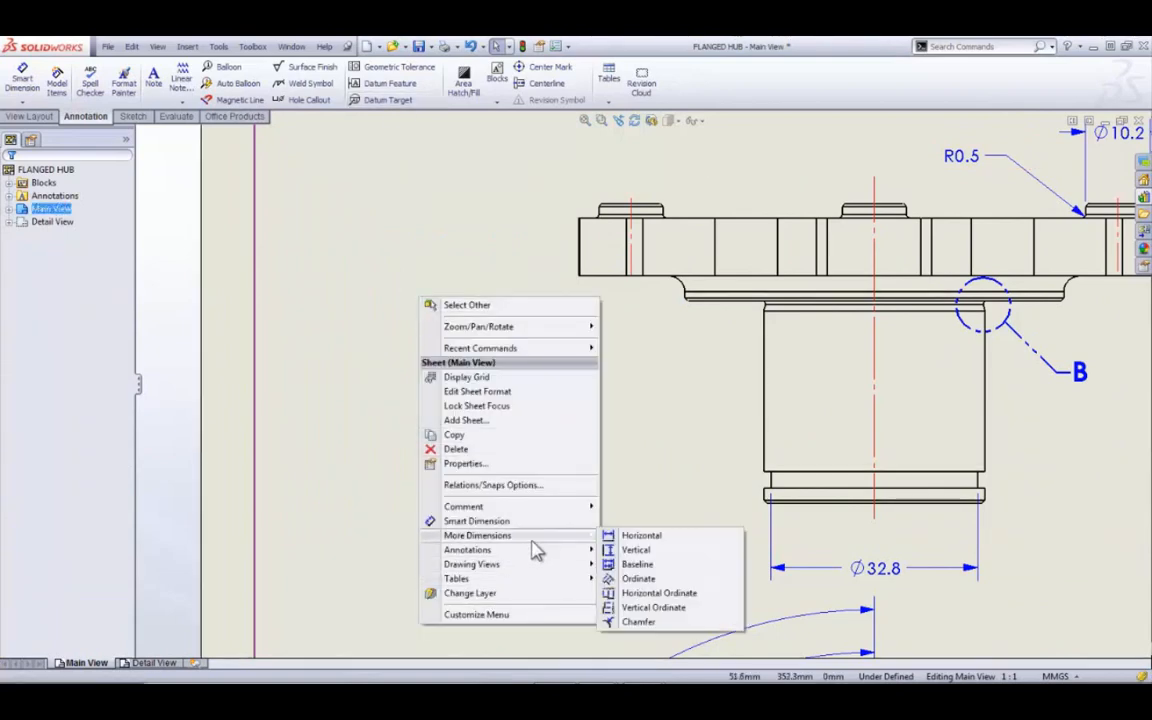
left_click(652, 565)
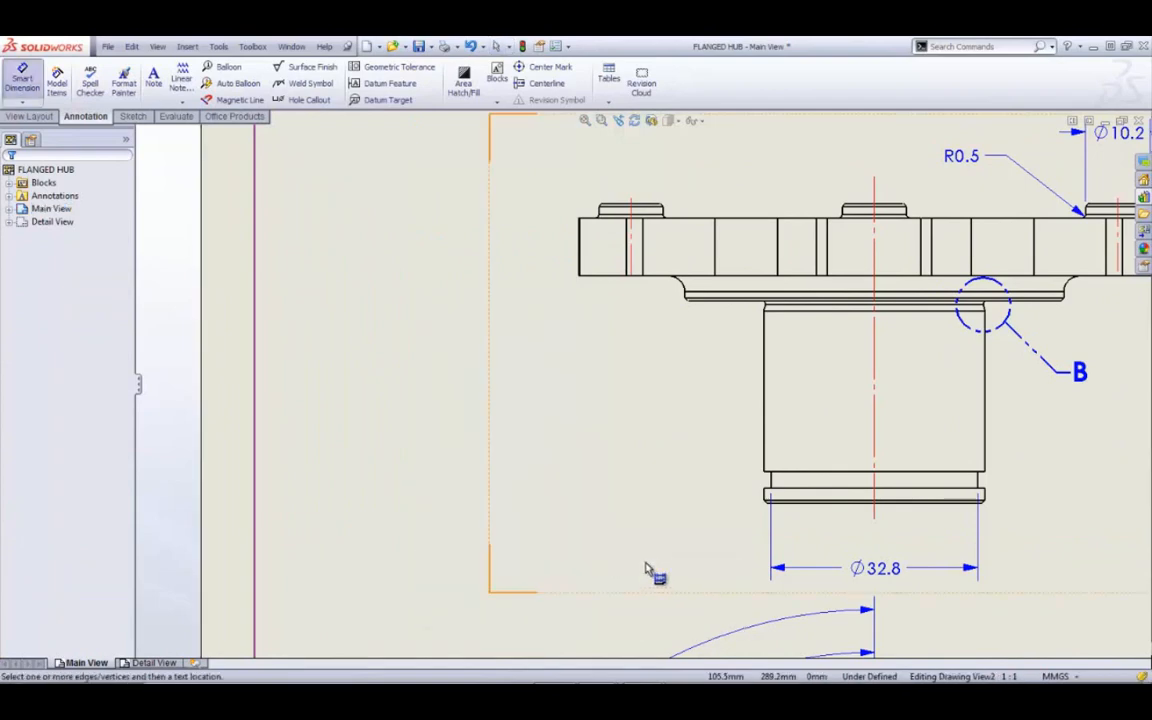
scroll(643, 329, "down", 1)
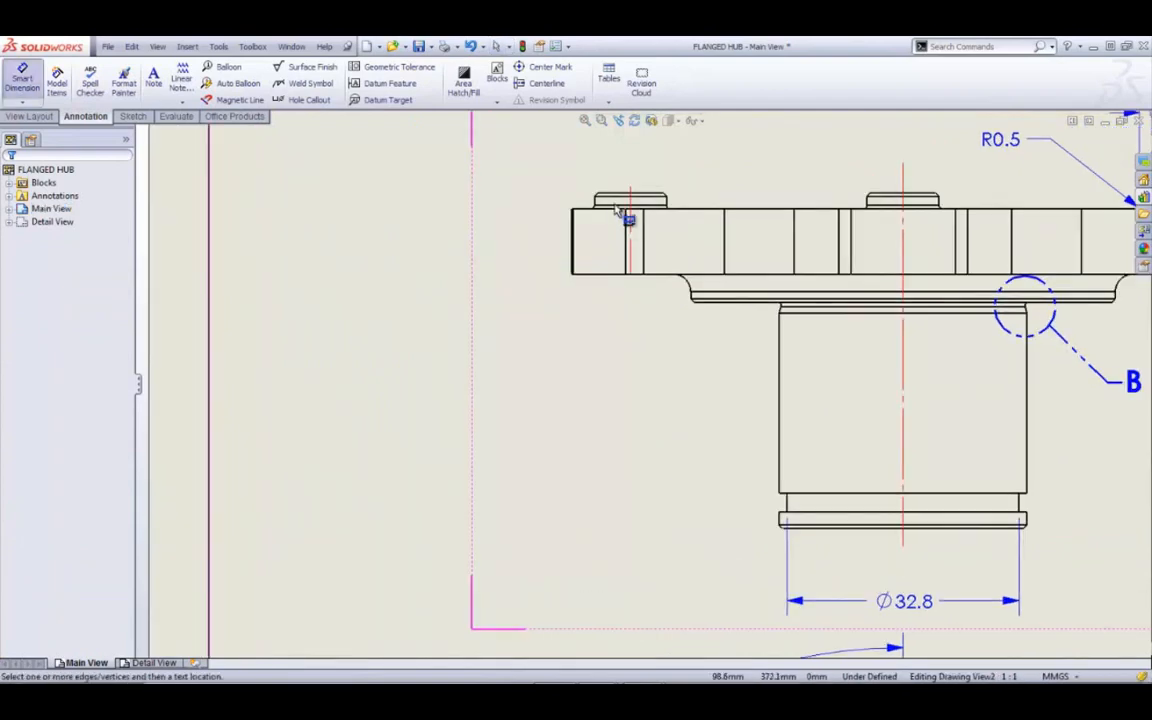
left_click(594, 284)
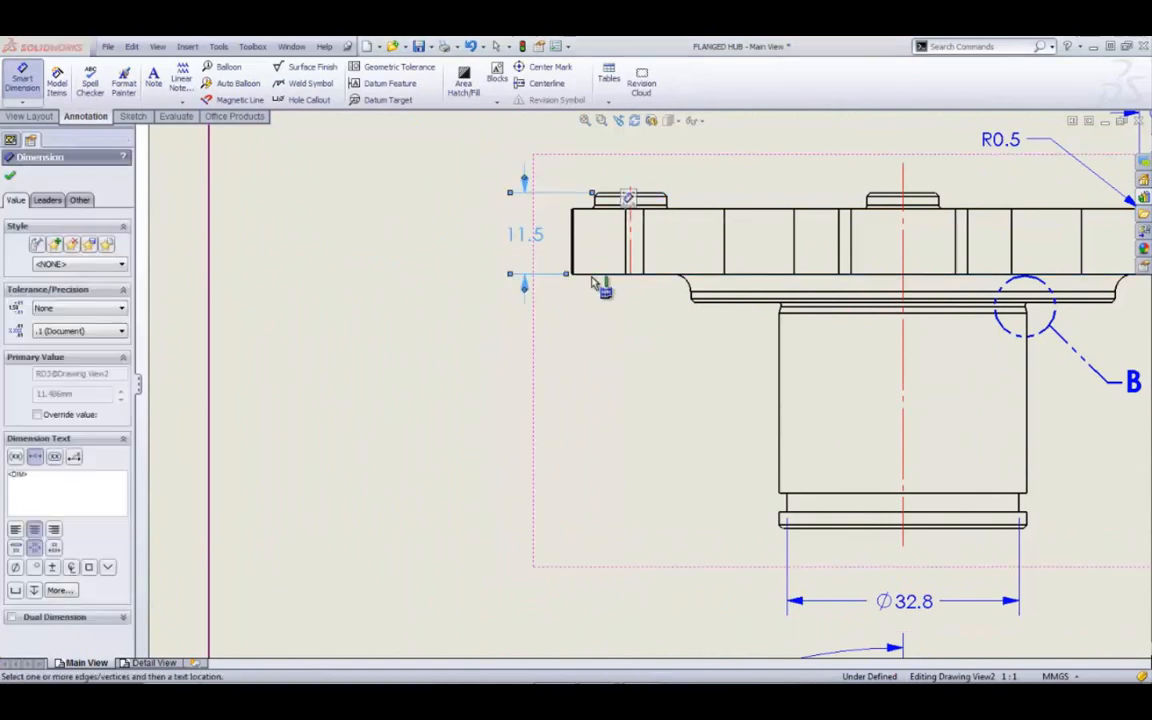
left_click(826, 320)
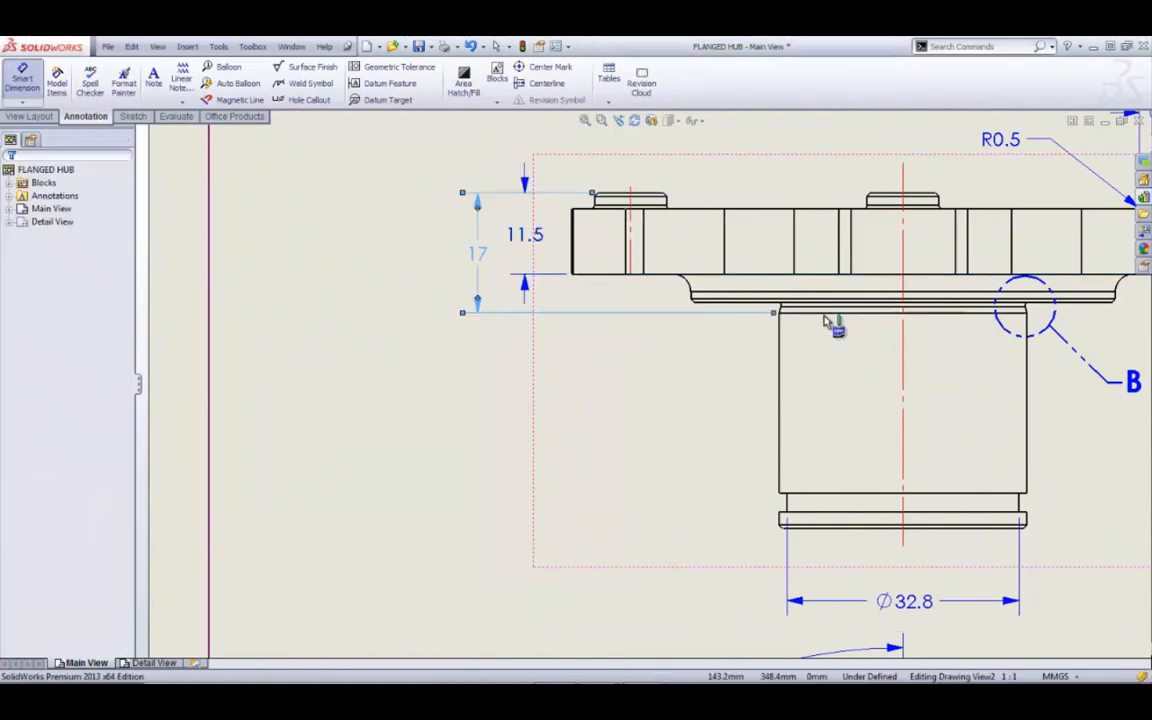
left_click(826, 537)
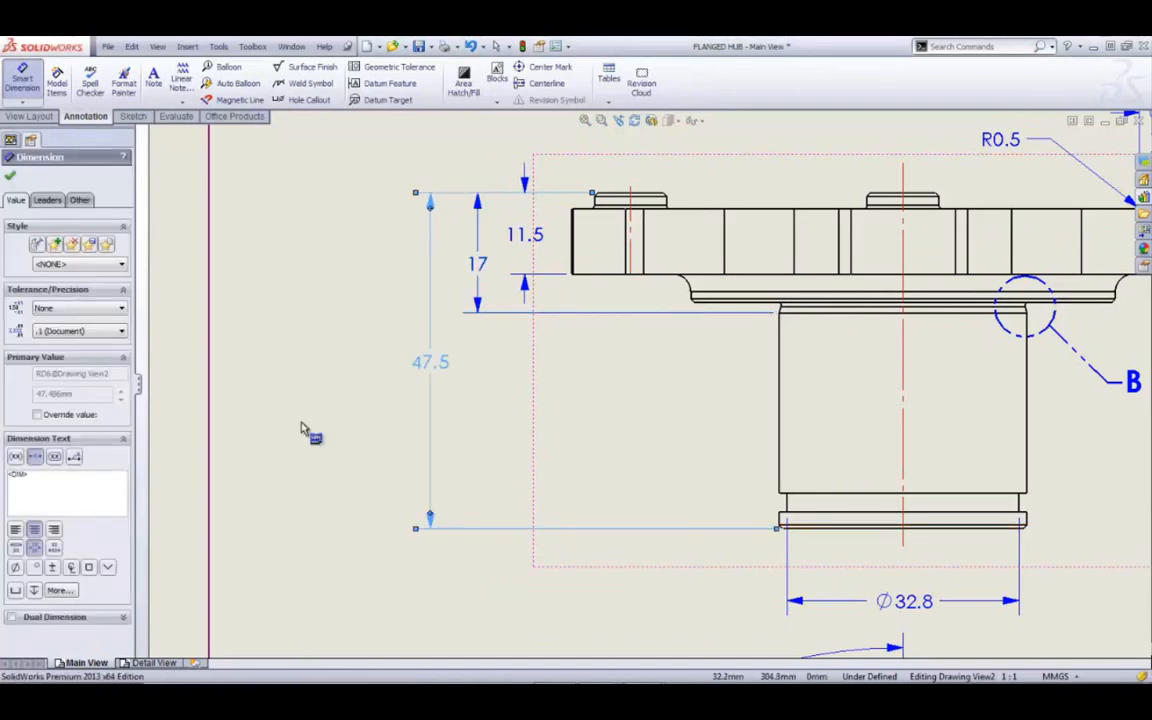
key("Escape")
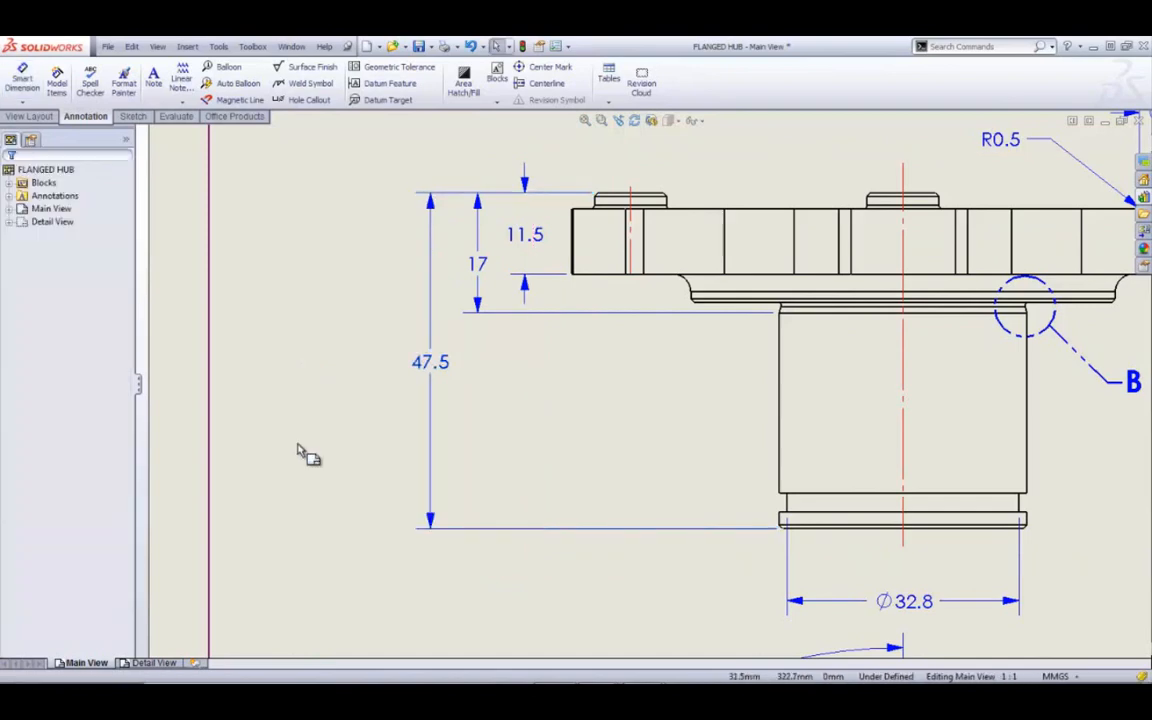
Step: Add baseline dimensions from the 47.5 dimension's baseline to the flange's lower lip and both edges of the groove near the hub's bottom
scroll(312, 467, "up", 2)
scroll(576, 435, "down", 3)
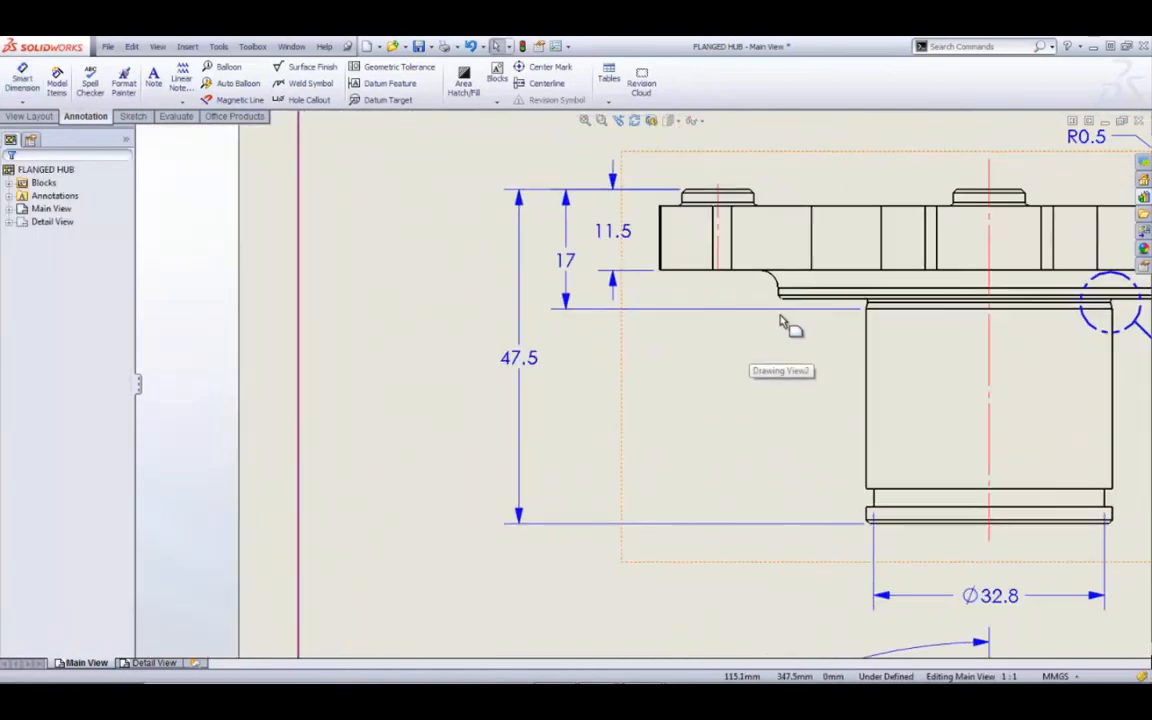
left_click(532, 362)
right_click(530, 365)
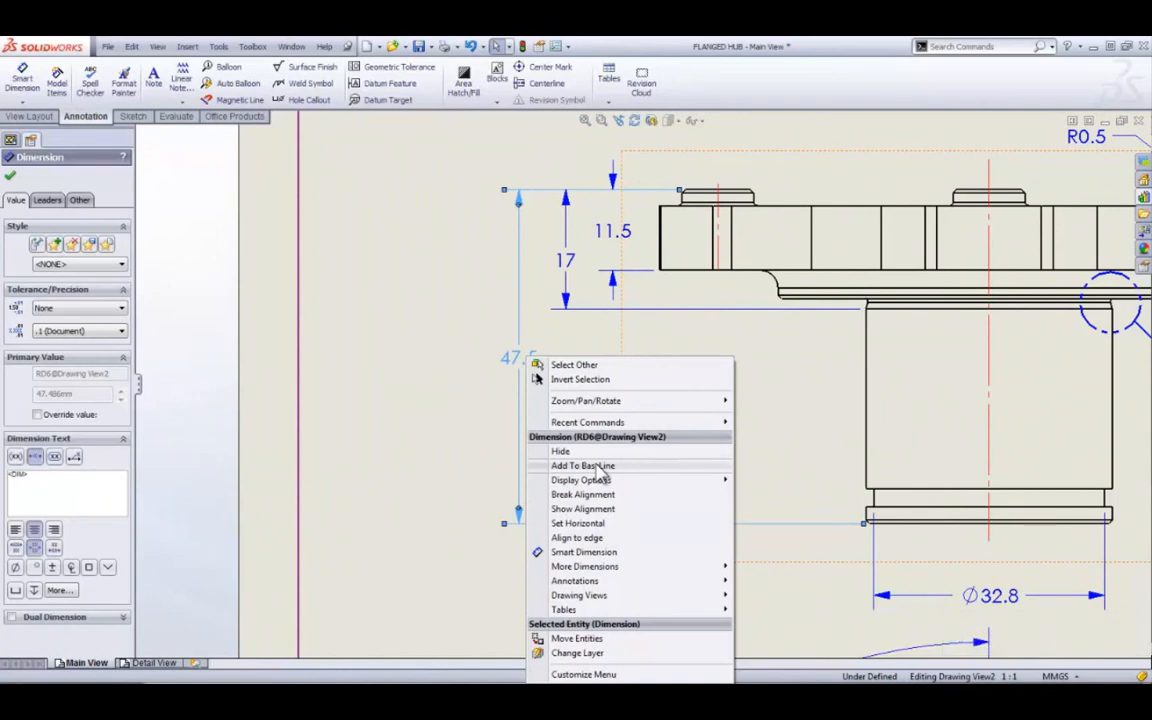
left_click(600, 467)
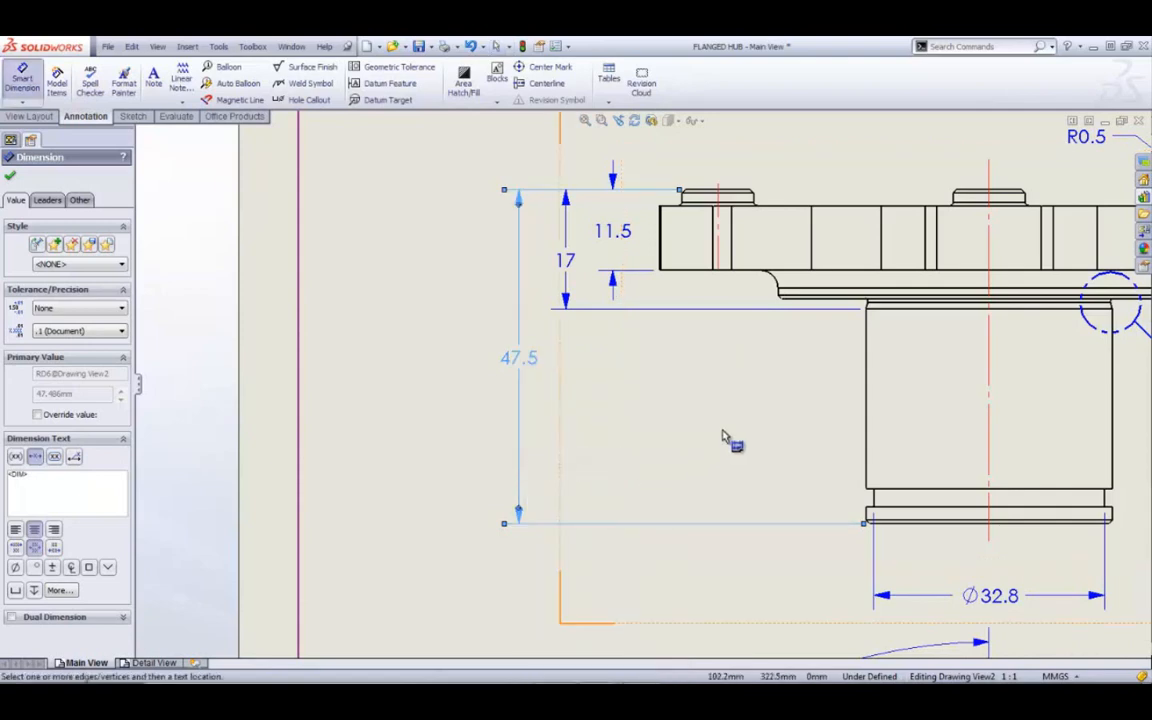
left_click(810, 305)
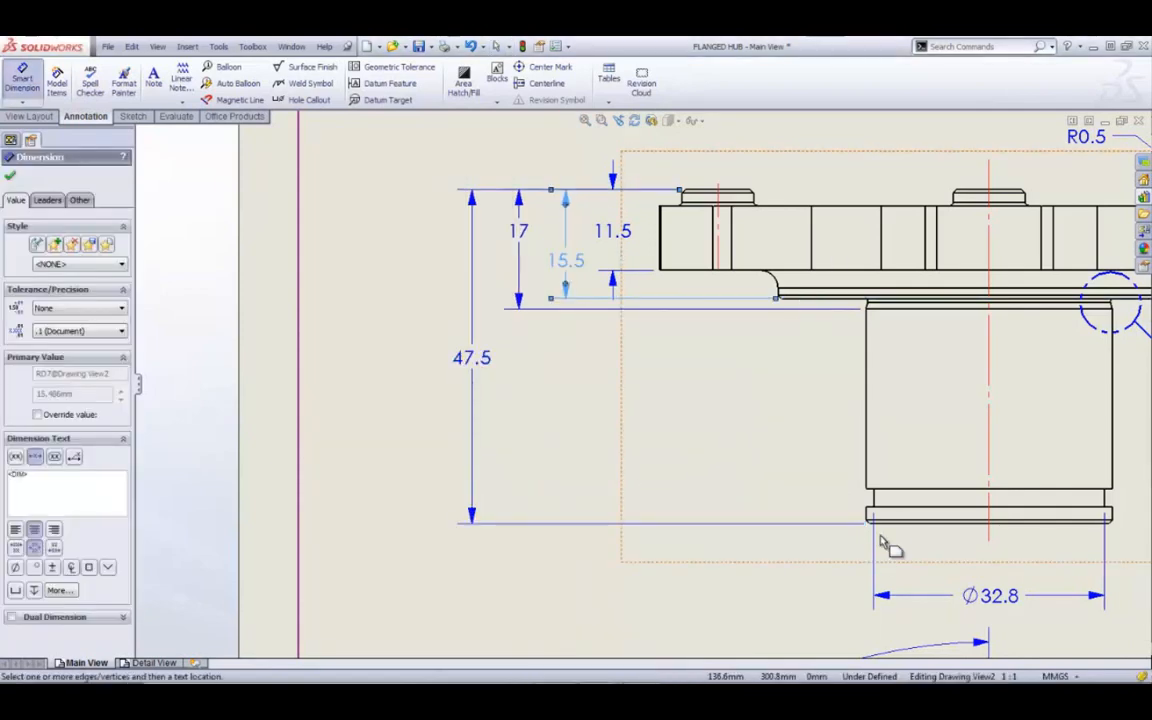
left_click(893, 496)
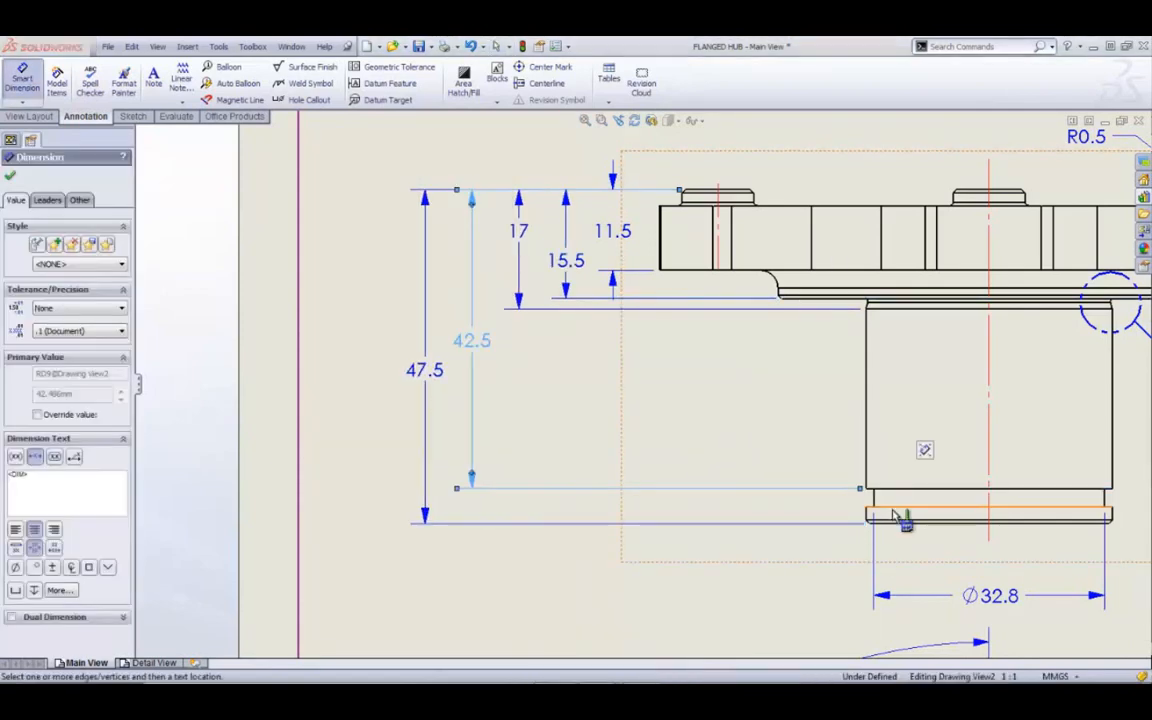
left_click(900, 515)
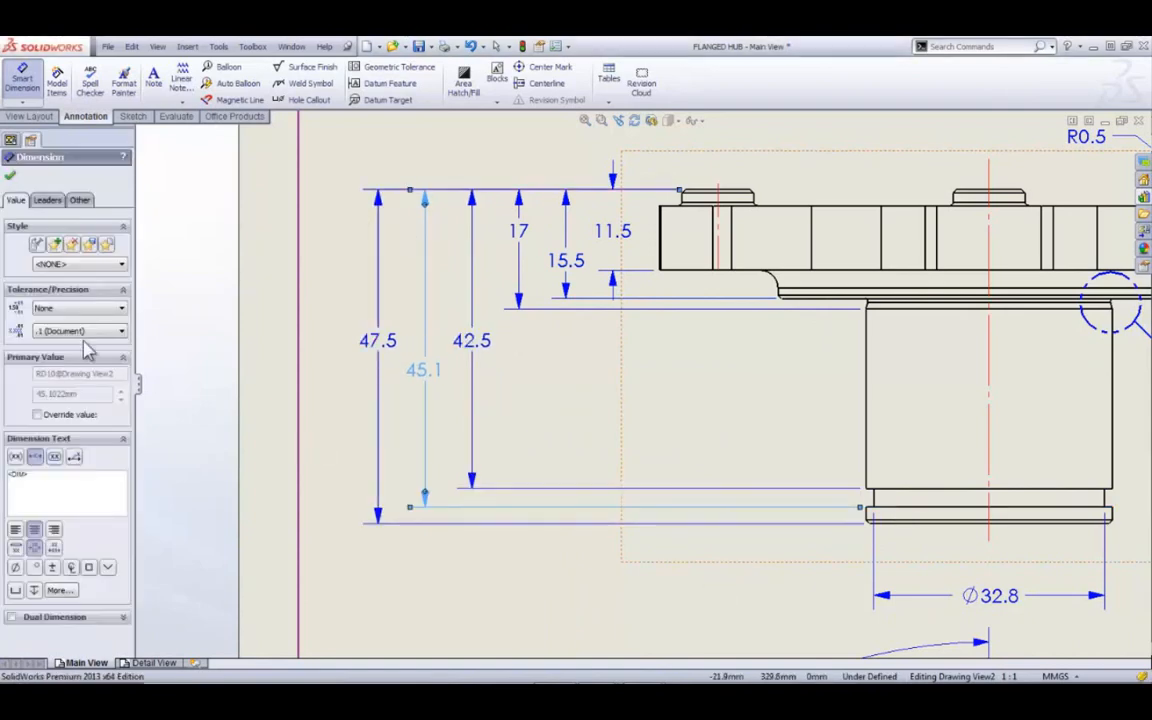
left_click(10, 175)
key("Escape")
left_click(605, 591)
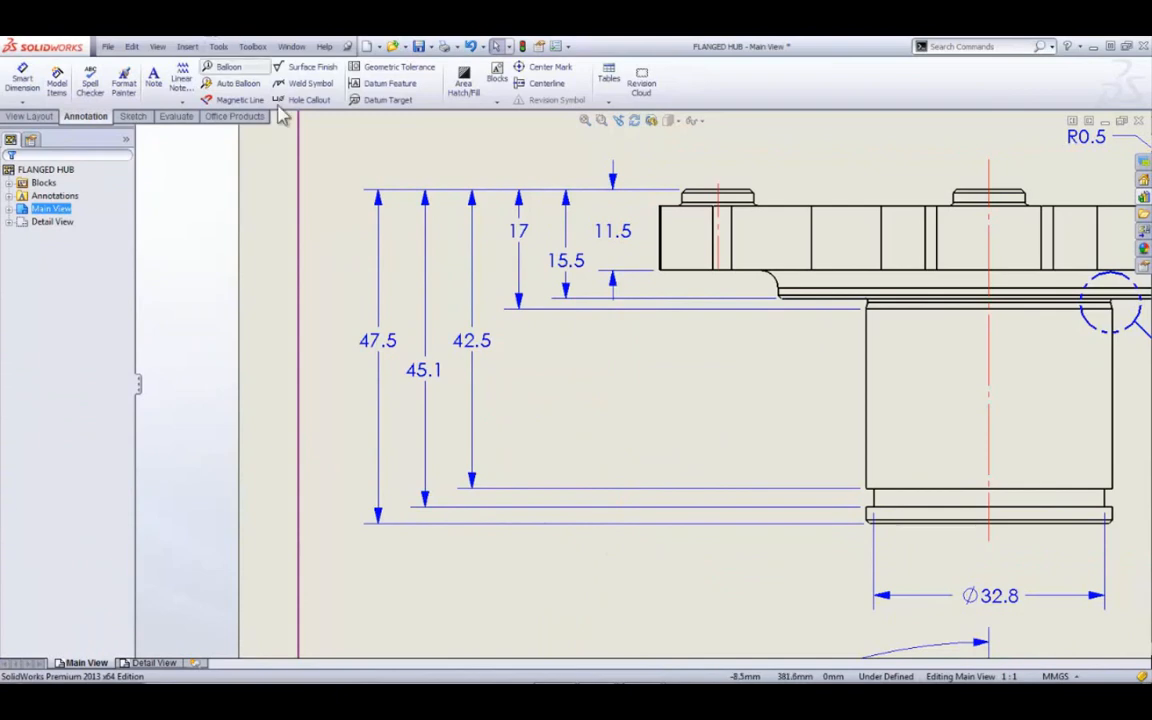
left_click_drag(322, 148, 640, 575)
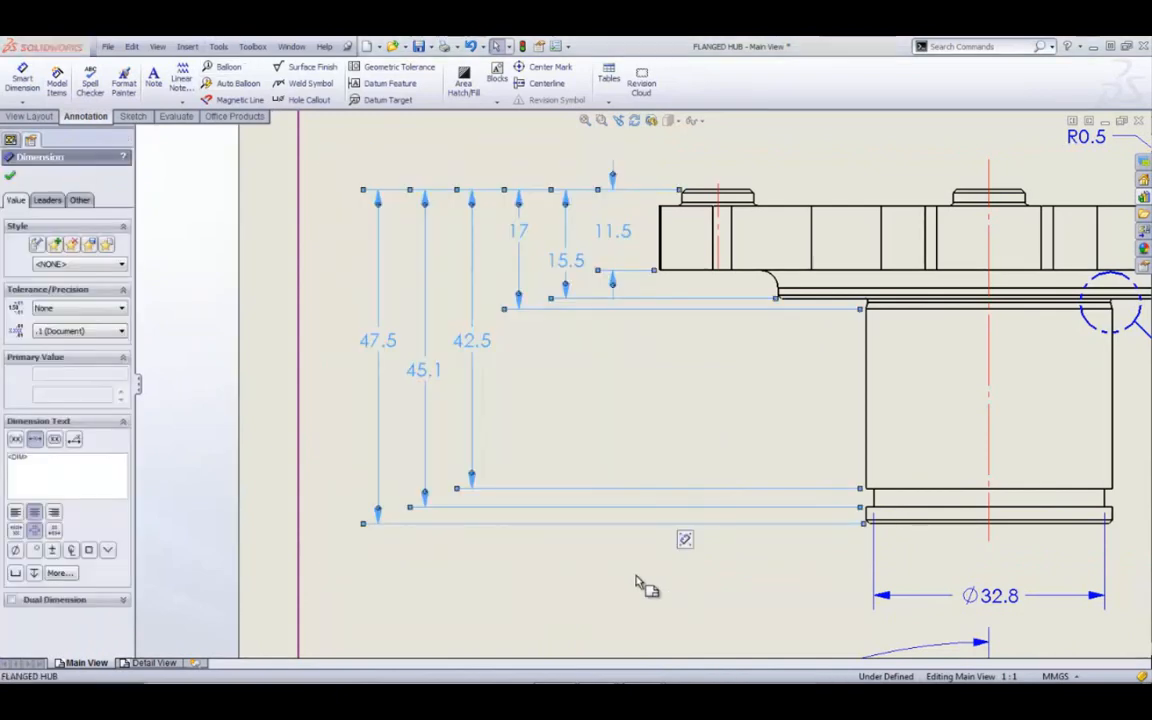
mouse_move(697, 553)
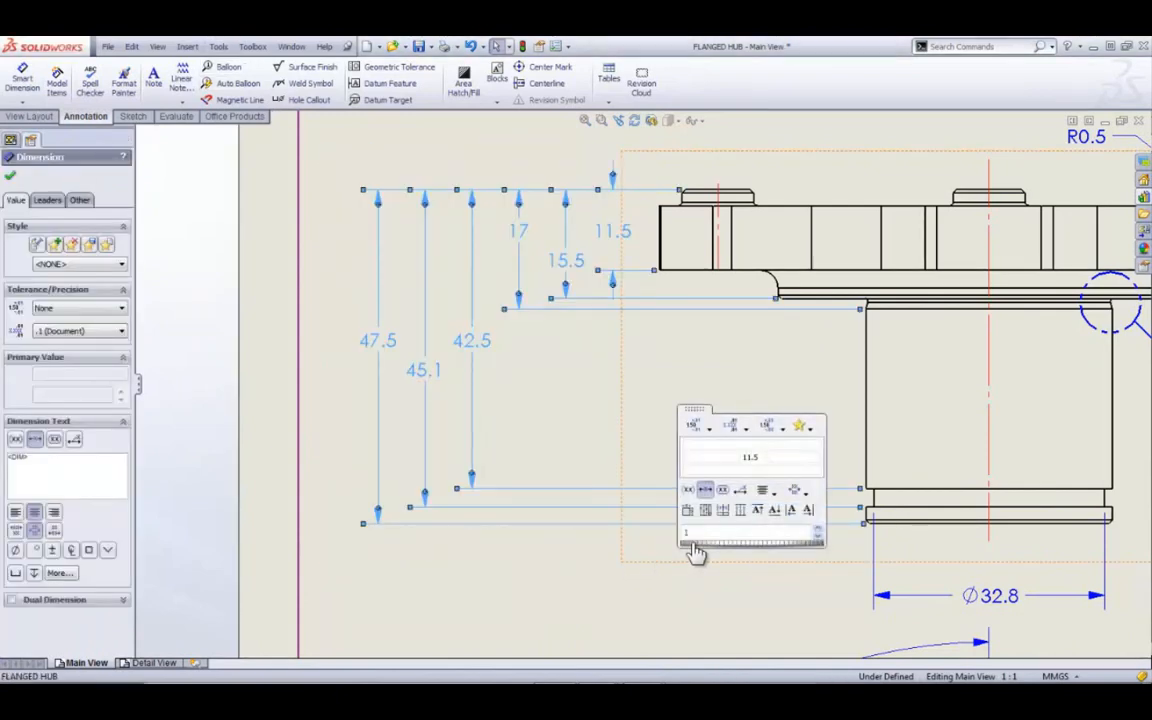
left_click(526, 627)
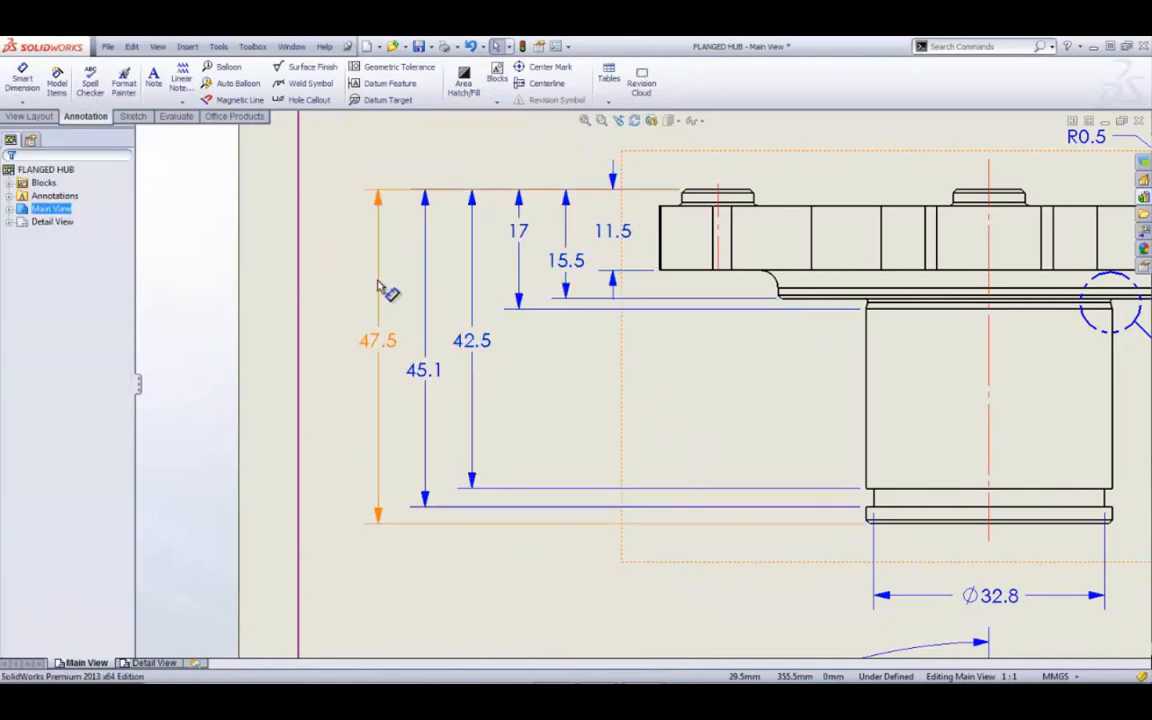
Step: Apply Space Evenly Linear/Radial to all six vertical baseline dimensions beside the hub's side view
left_click_drag(329, 144, 653, 550)
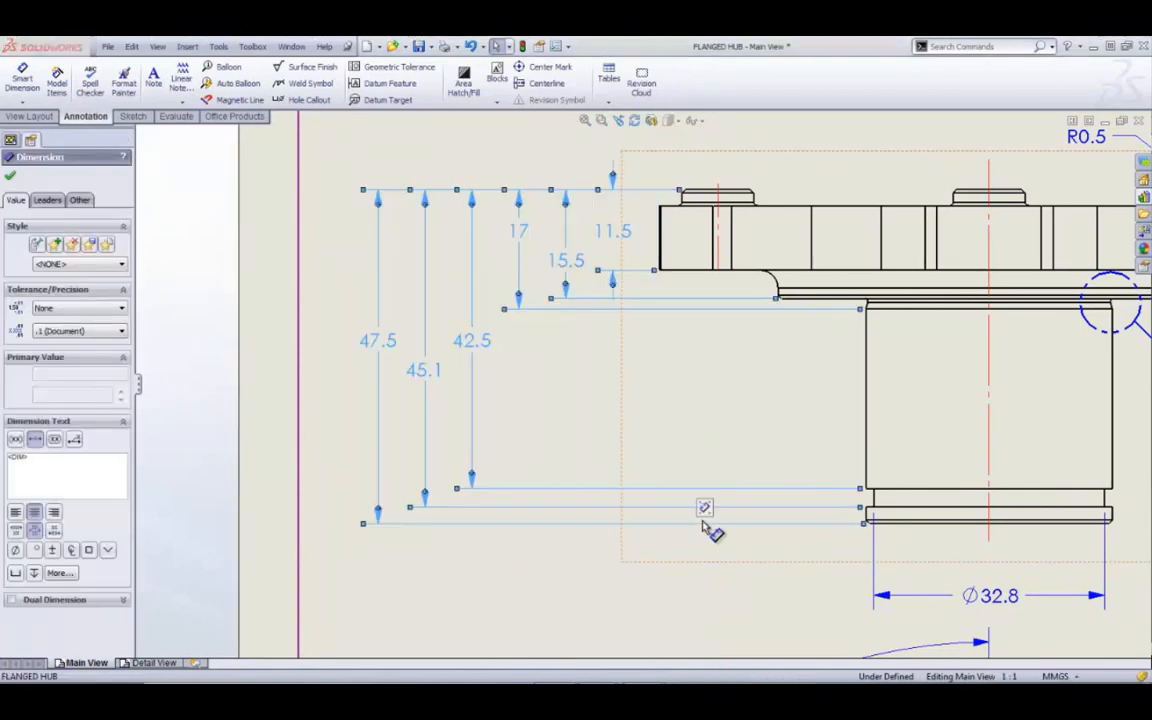
mouse_move(711, 520)
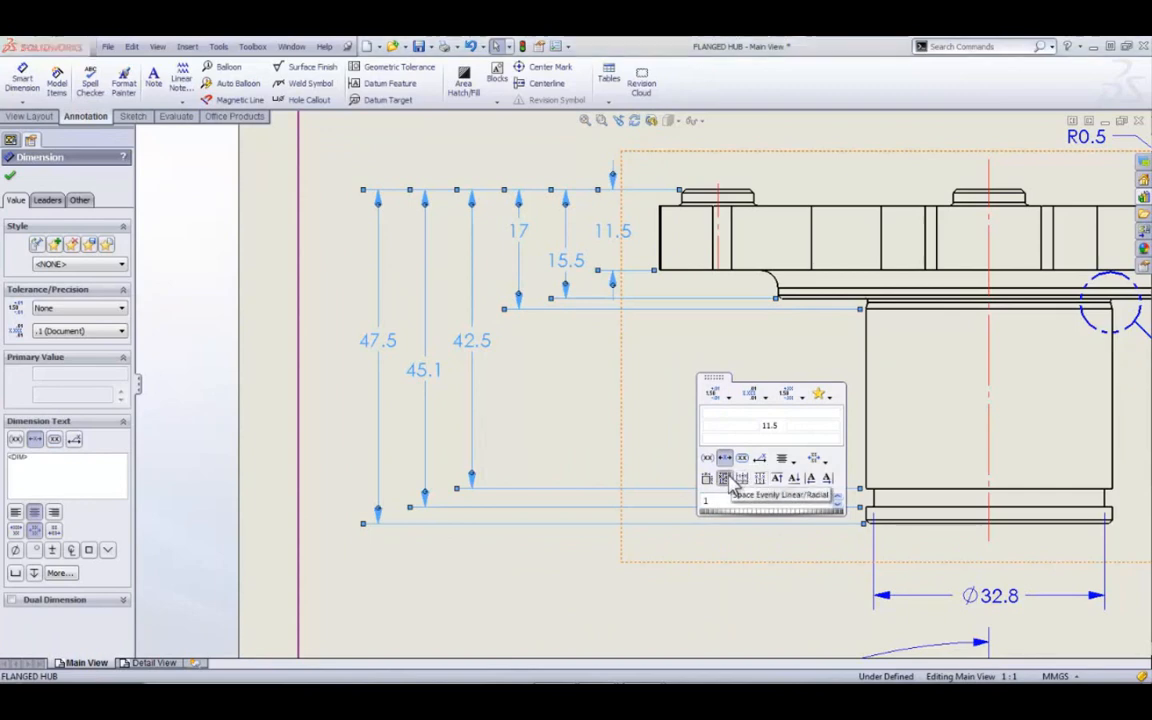
left_click(727, 479)
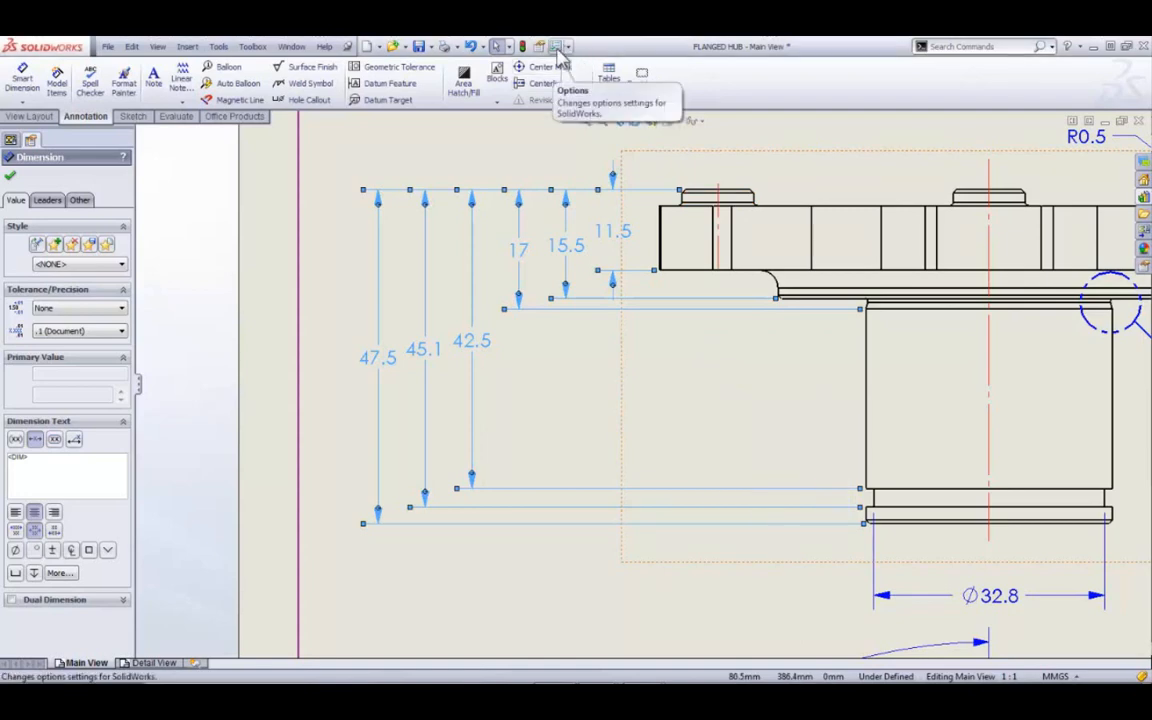
left_click(432, 139)
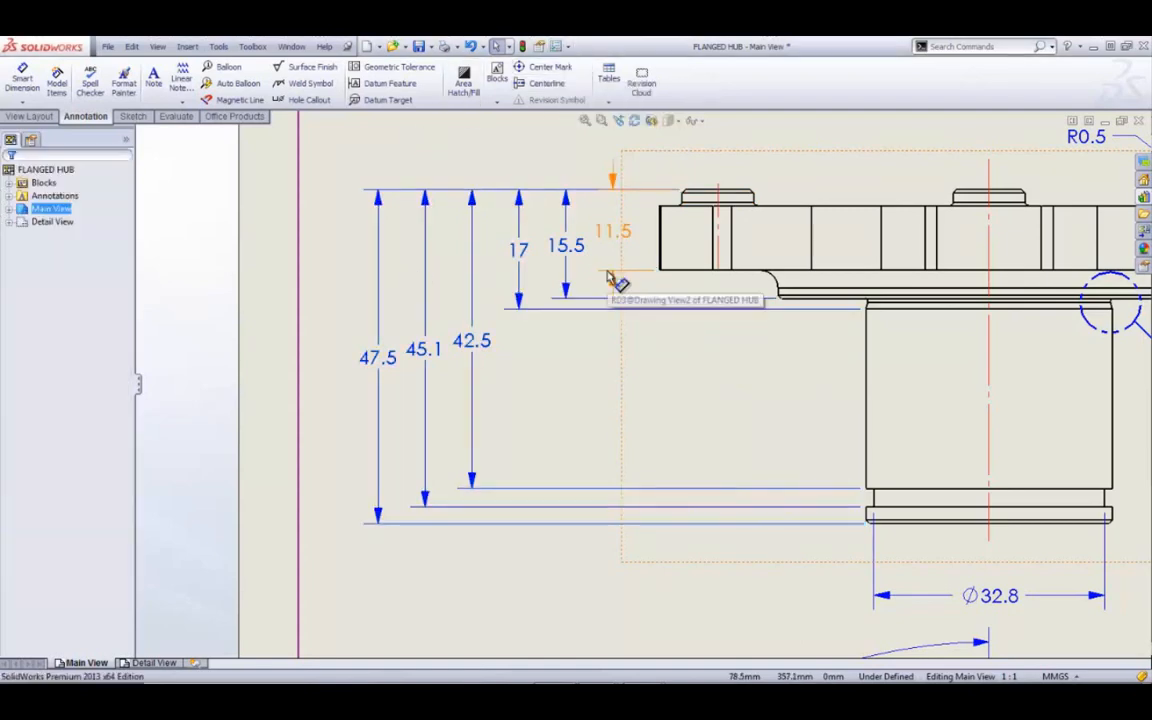
Step: Insert centerlines automatically for the whole Section A-A view using the Select View option
scroll(604, 437, "up", 5)
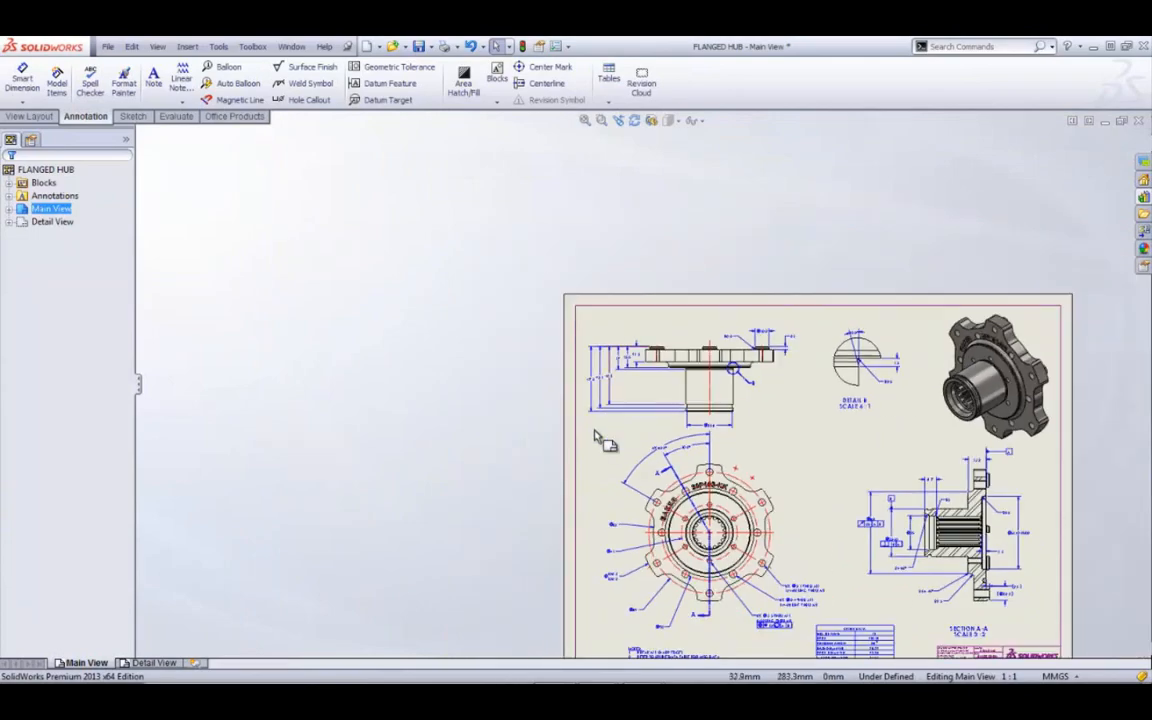
scroll(597, 437, "up", 2)
key("f")
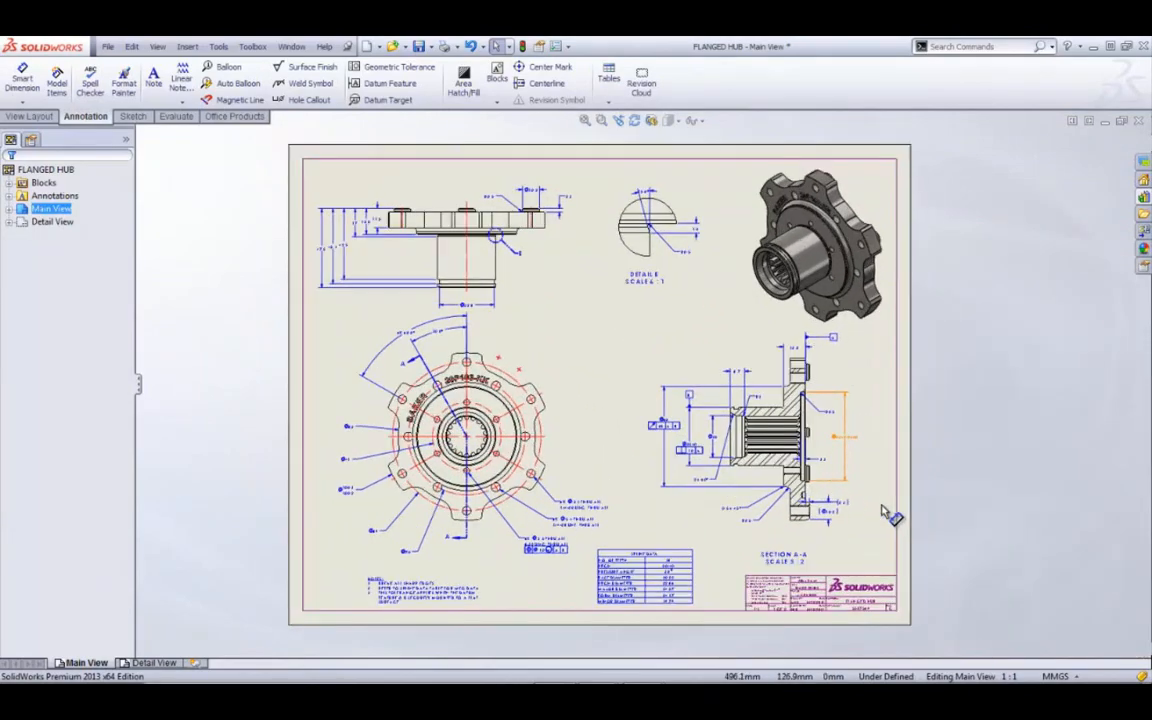
scroll(884, 511, "down", 6)
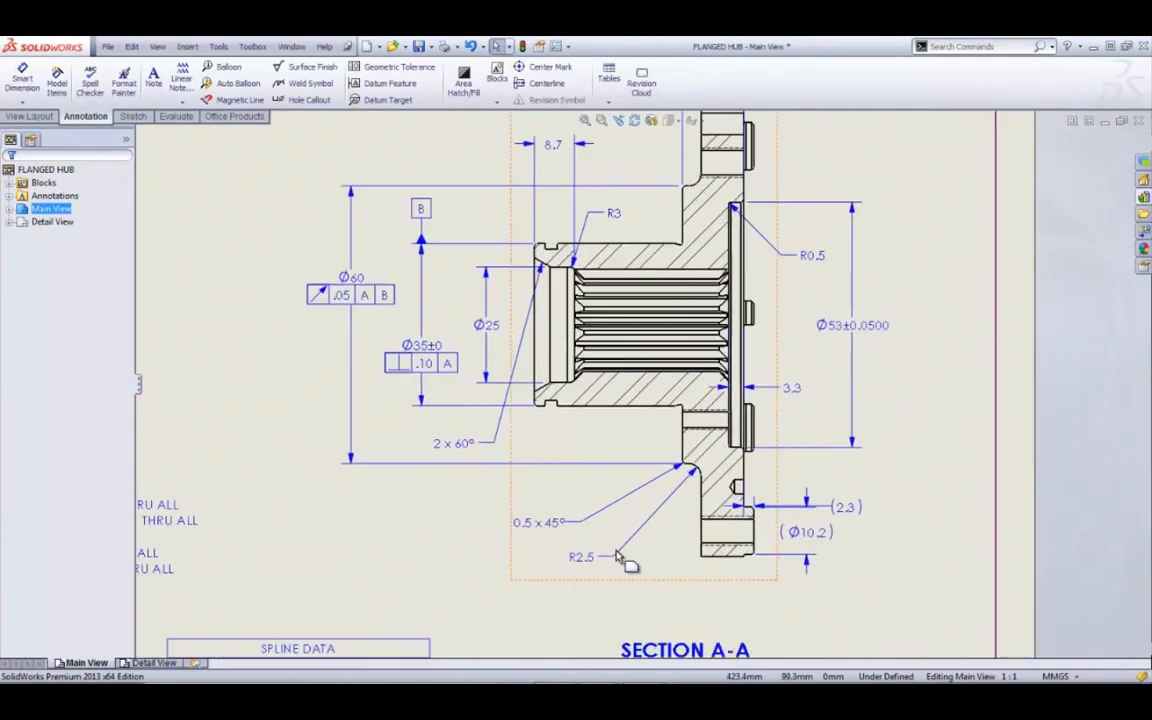
left_click(663, 576)
right_click(664, 577)
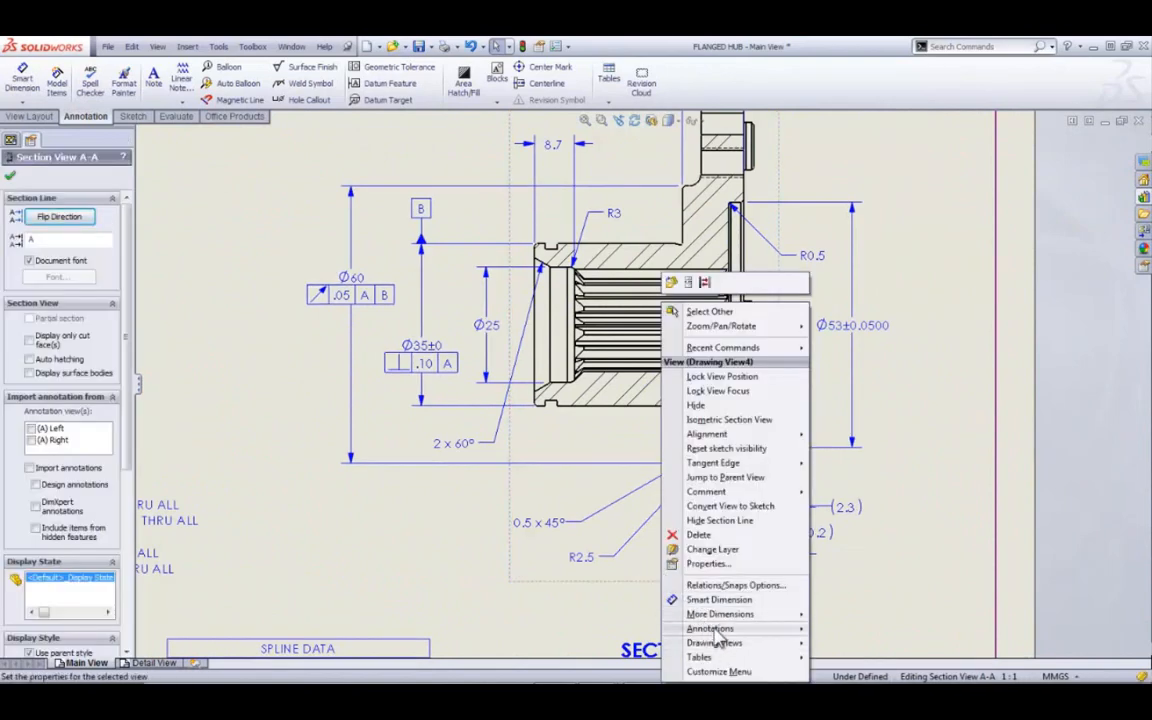
mouse_move(710, 628)
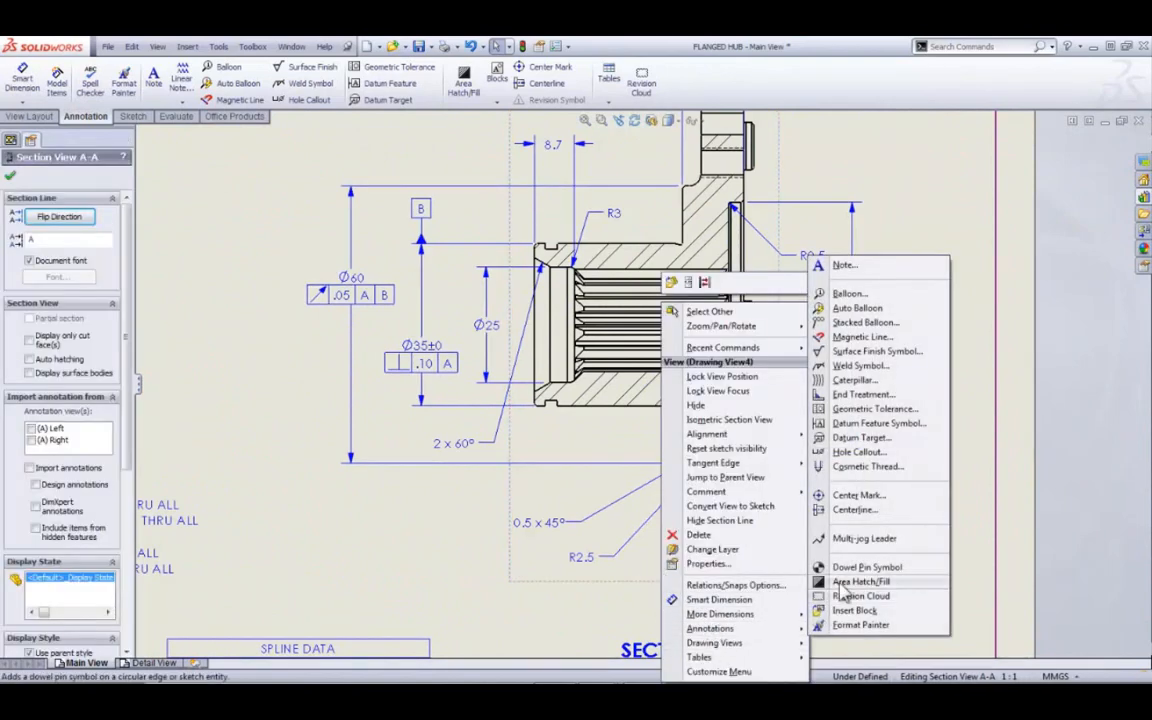
left_click(858, 512)
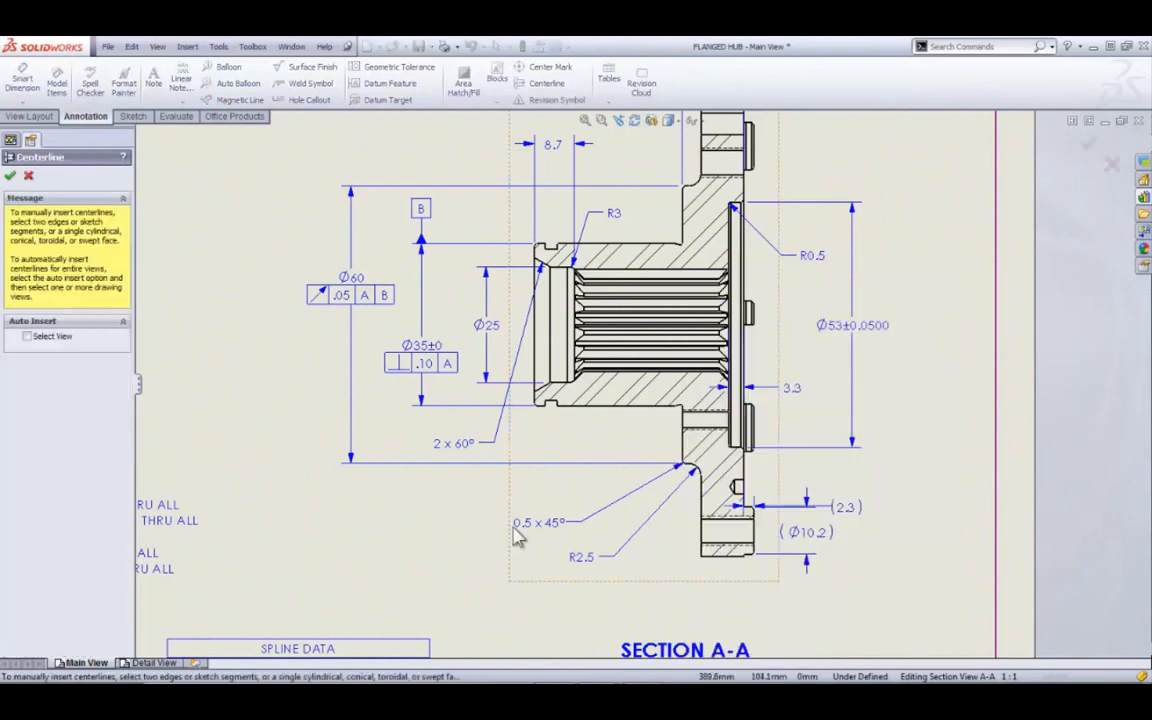
left_click(38, 335)
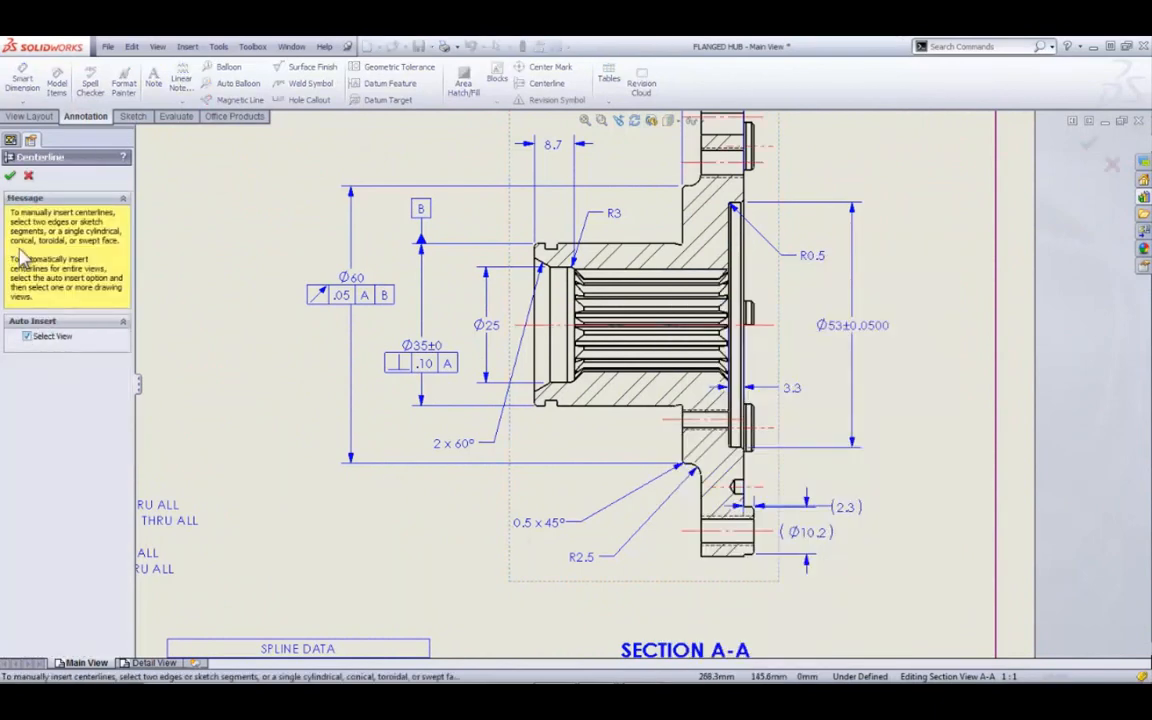
left_click(11, 177)
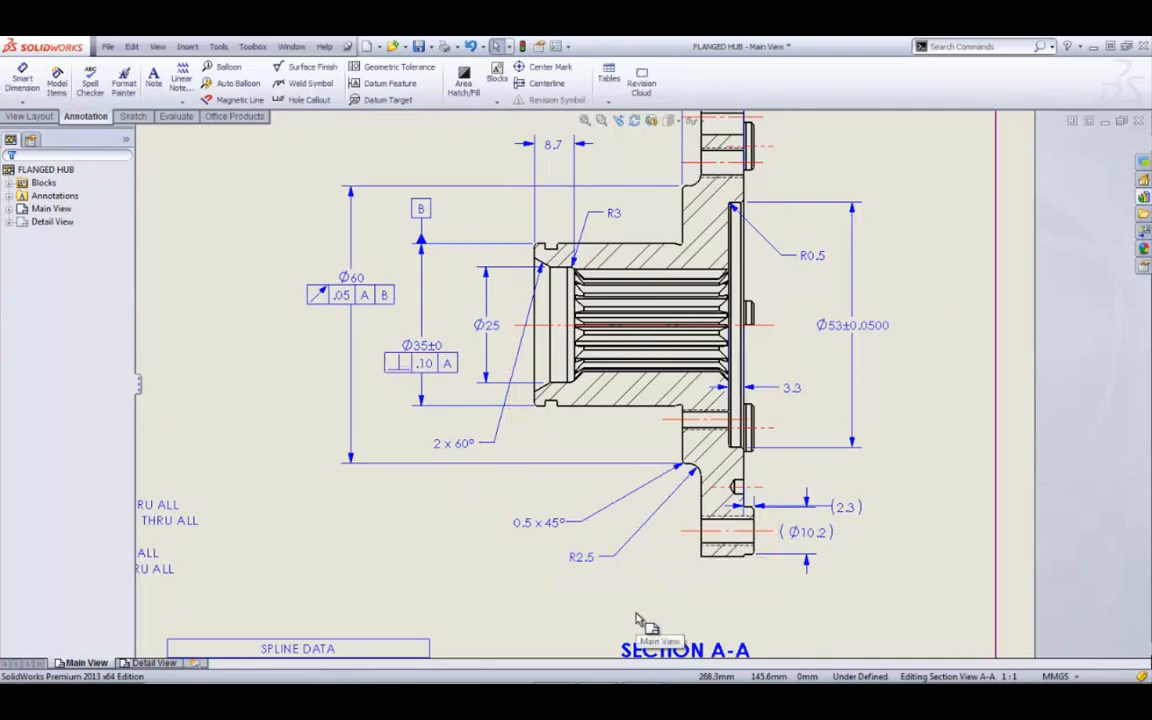
Step: Review the document's Centerlines/Center Marks properties, including the centerline and center mark layer settings, and leave them without changes
scroll(660, 392, "up", 2)
scroll(672, 266, "down", 1)
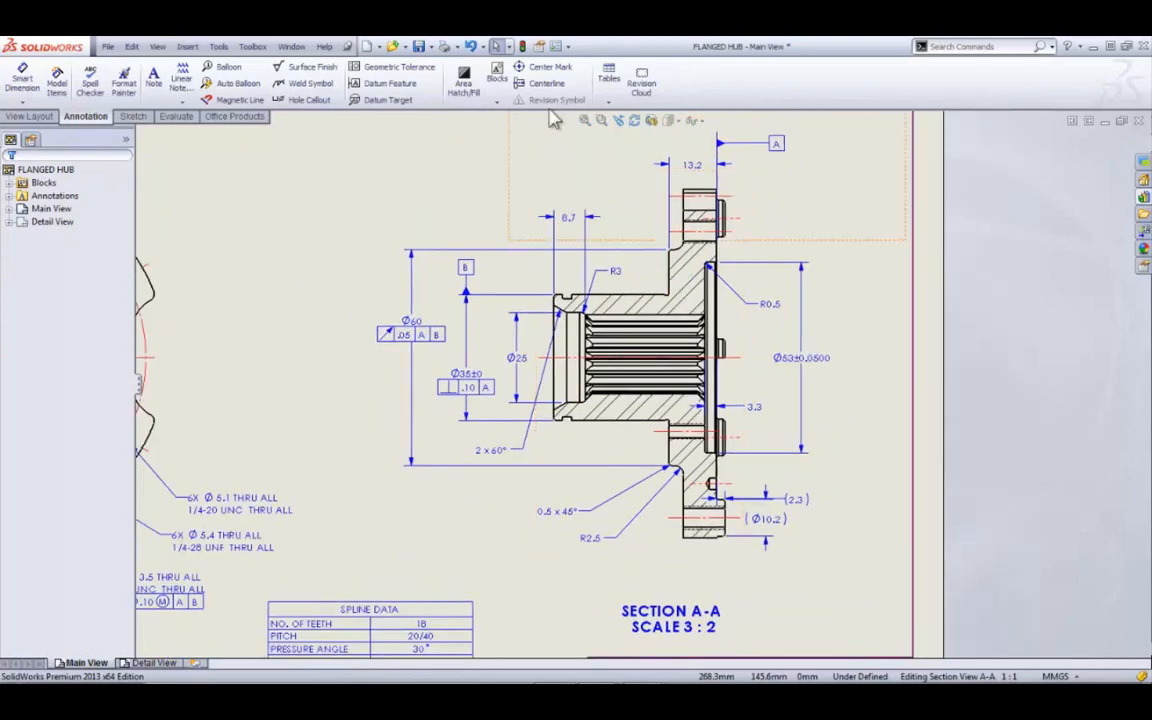
left_click(557, 48)
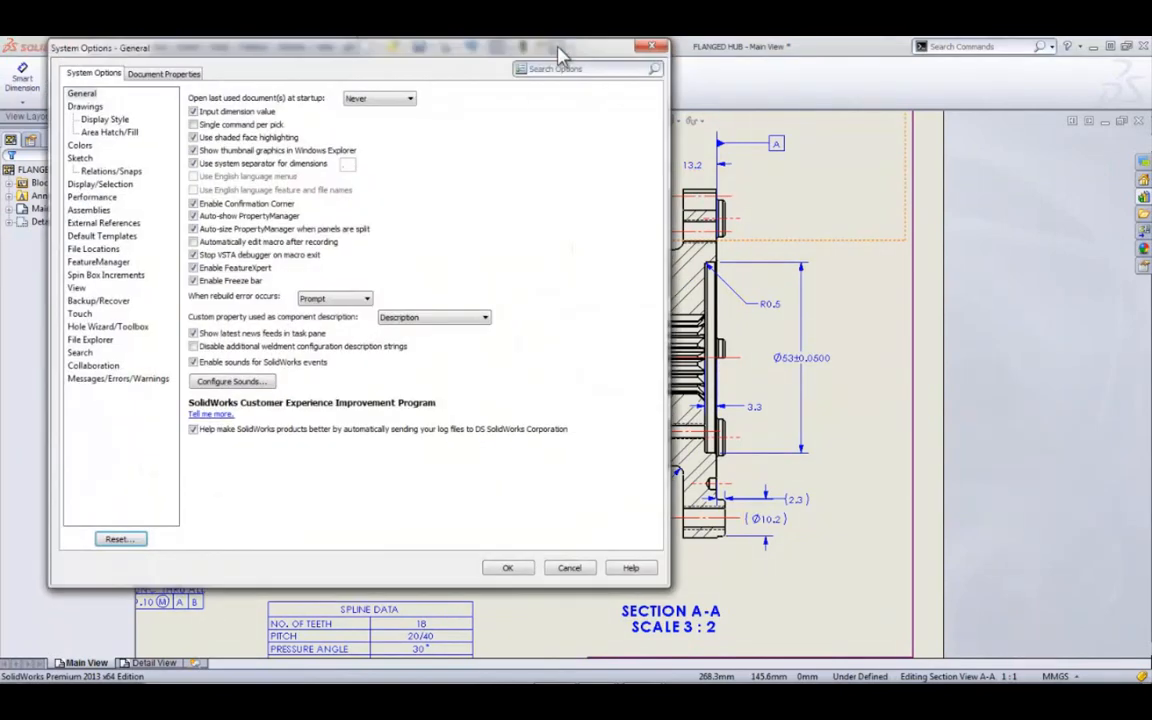
left_click(150, 74)
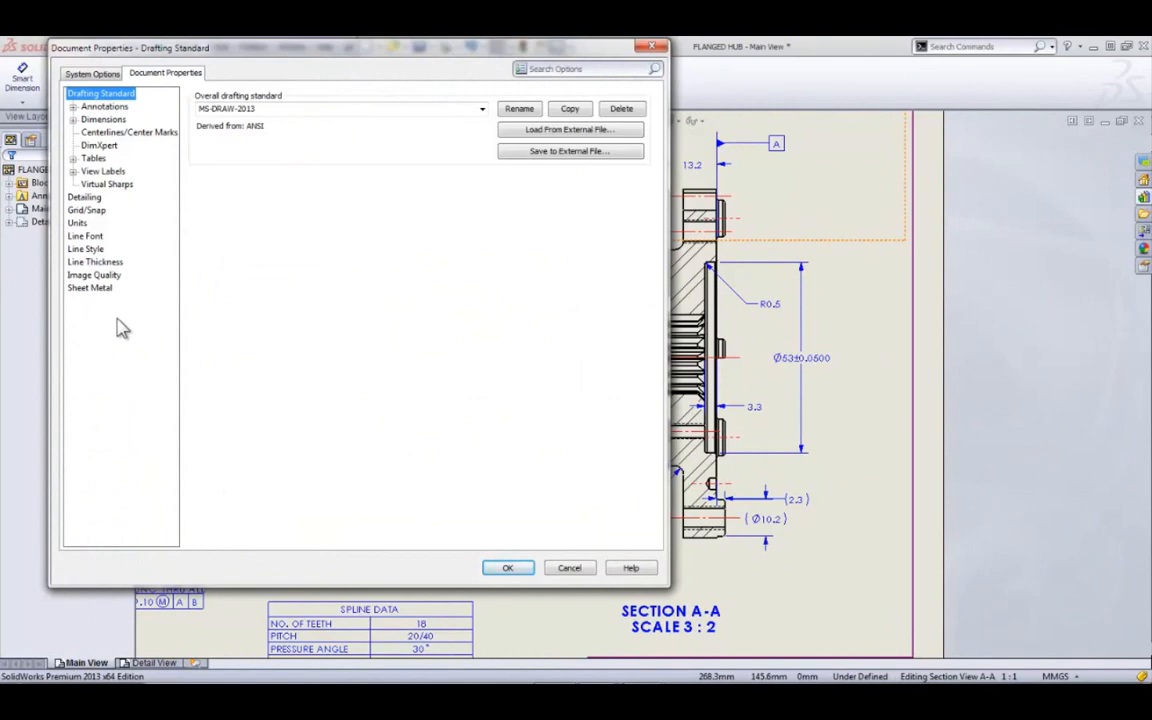
left_click(118, 133)
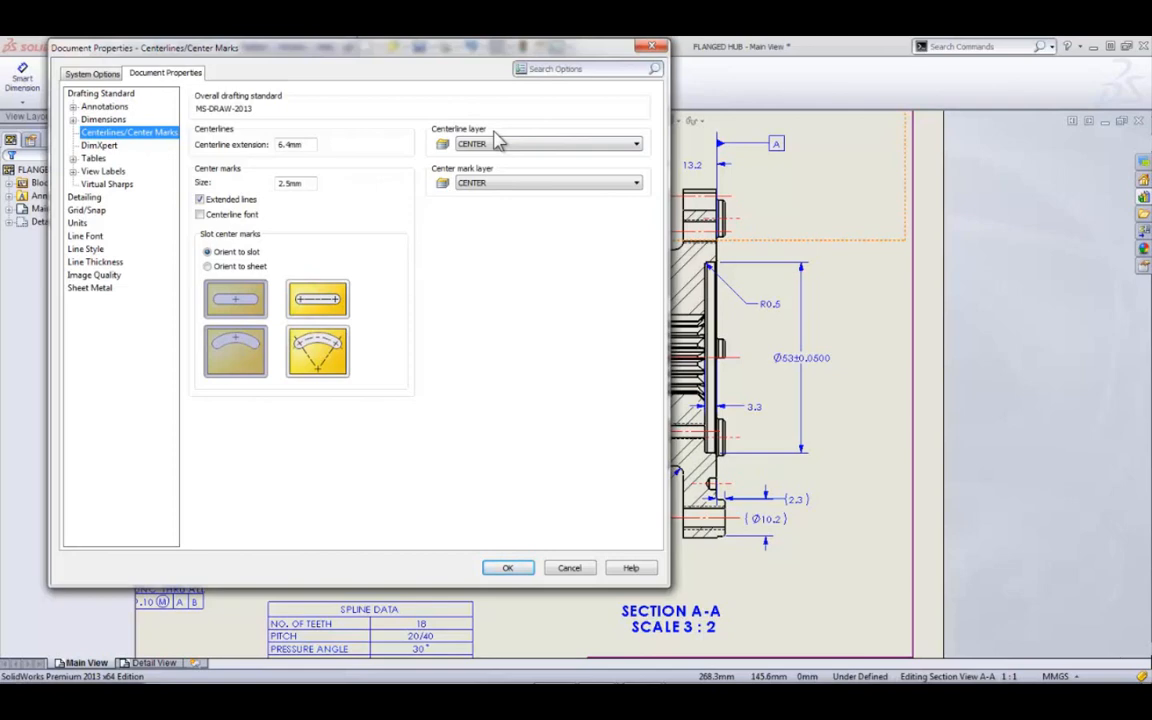
left_click(587, 572)
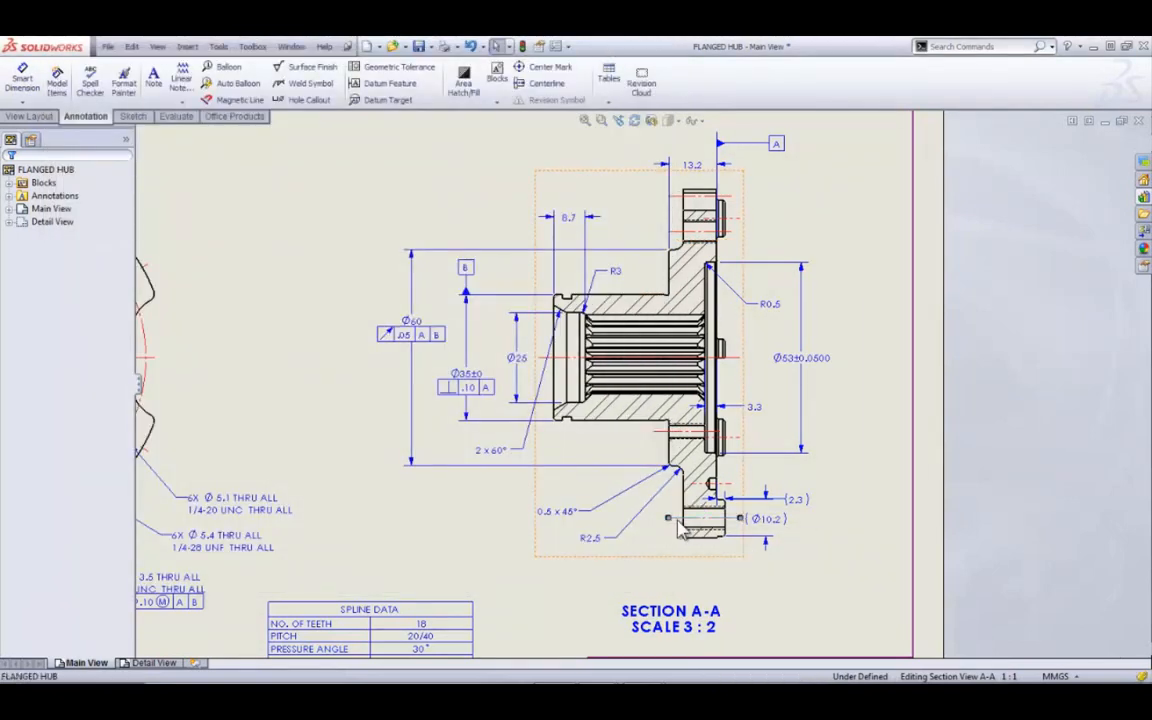
Step: Examine the Change Layer choices and the layer properties for the lowest hole's centerline in Section A-A
right_click(679, 528)
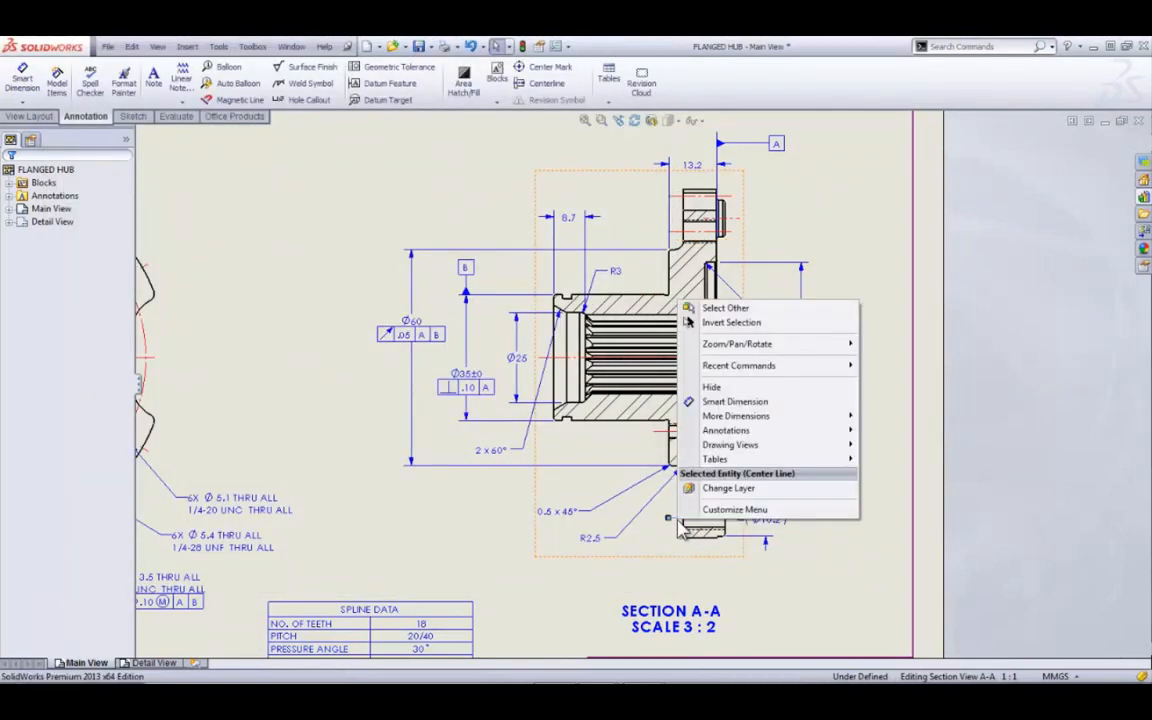
left_click(736, 489)
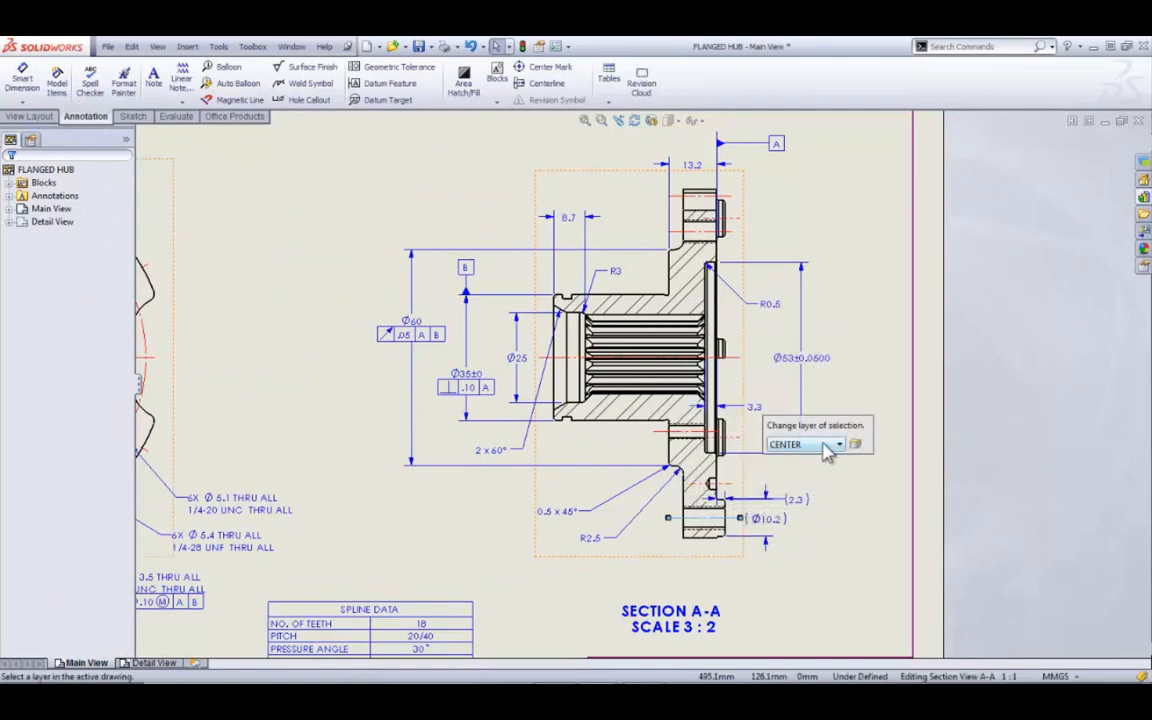
left_click(836, 446)
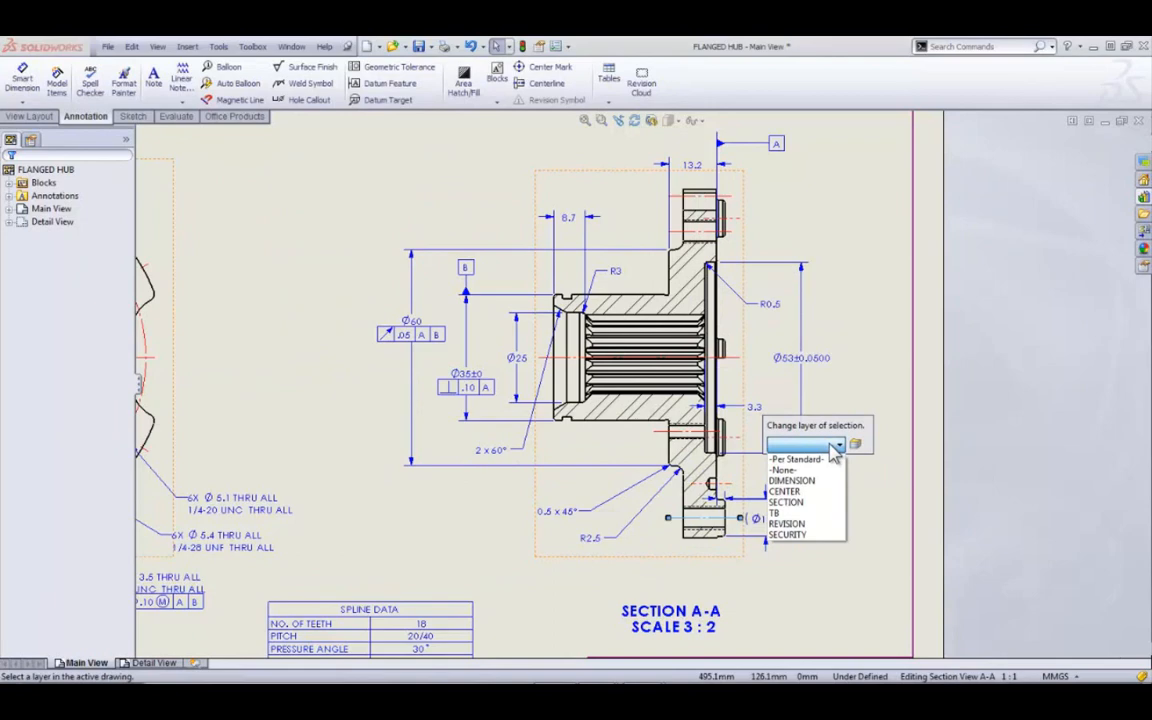
left_click(838, 445)
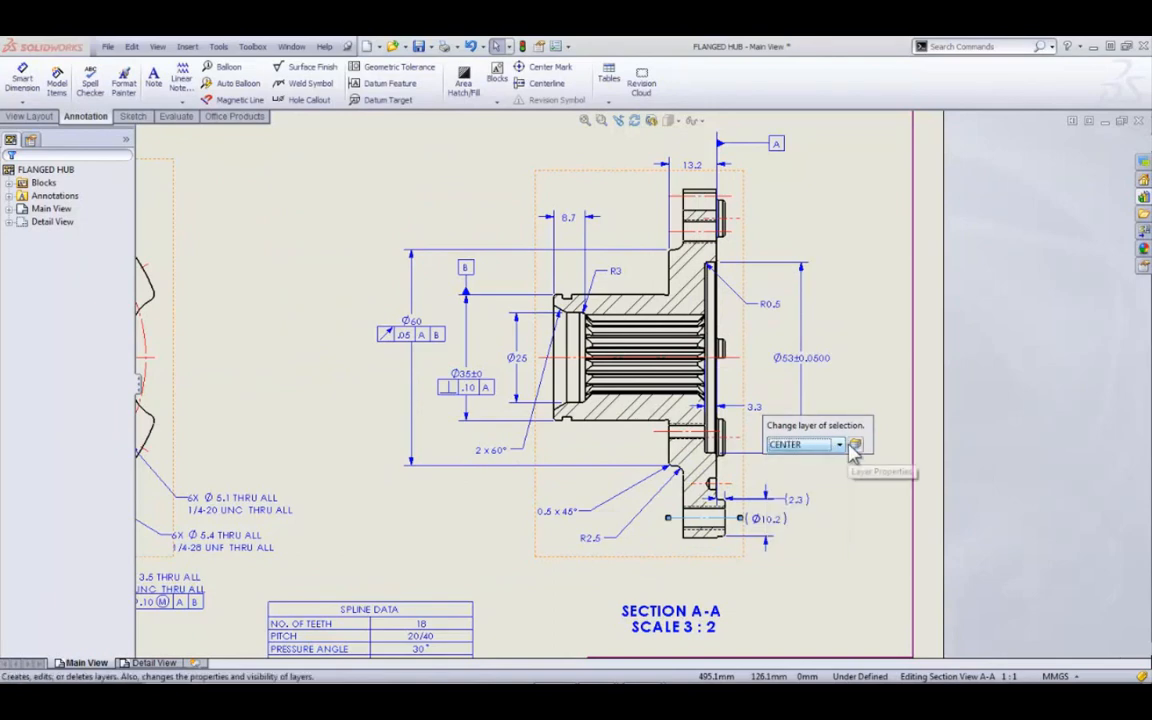
left_click(856, 445)
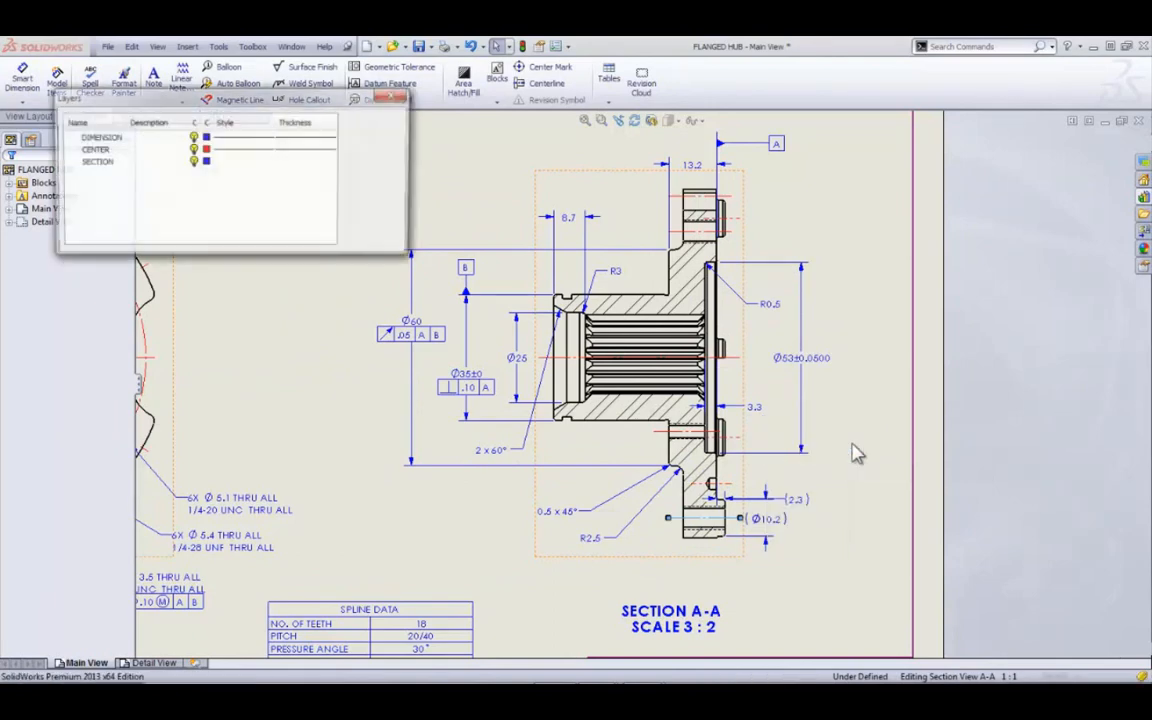
left_click(104, 140)
left_click(371, 120)
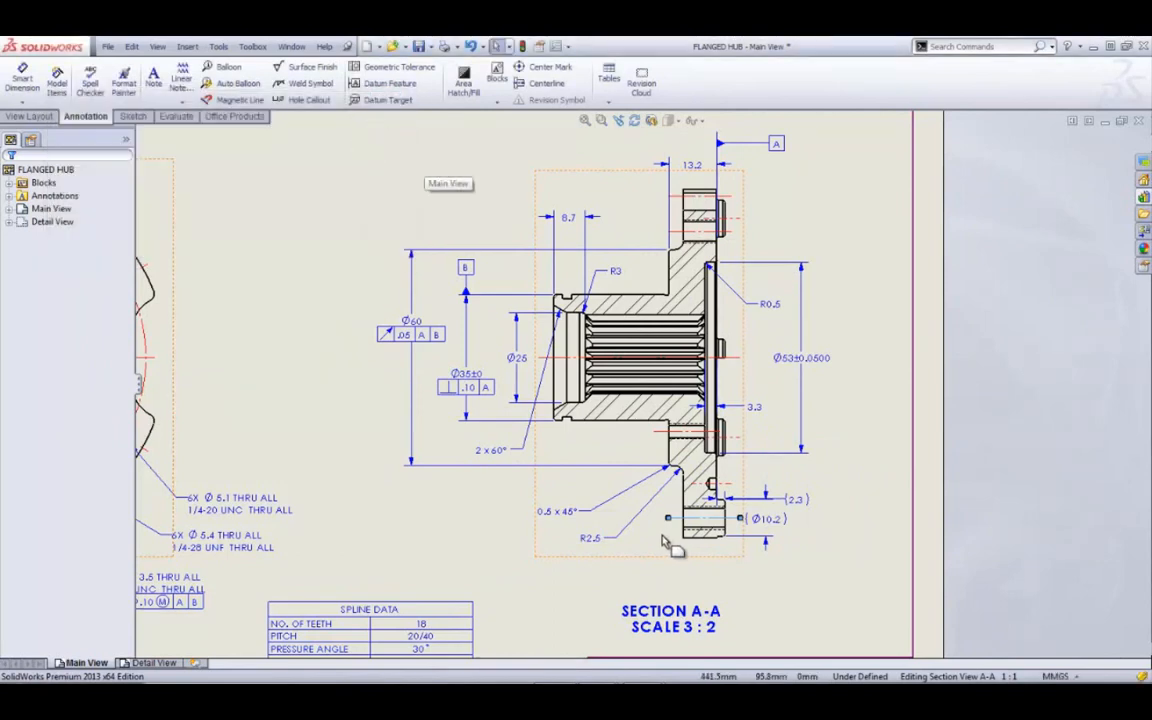
right_click(688, 300)
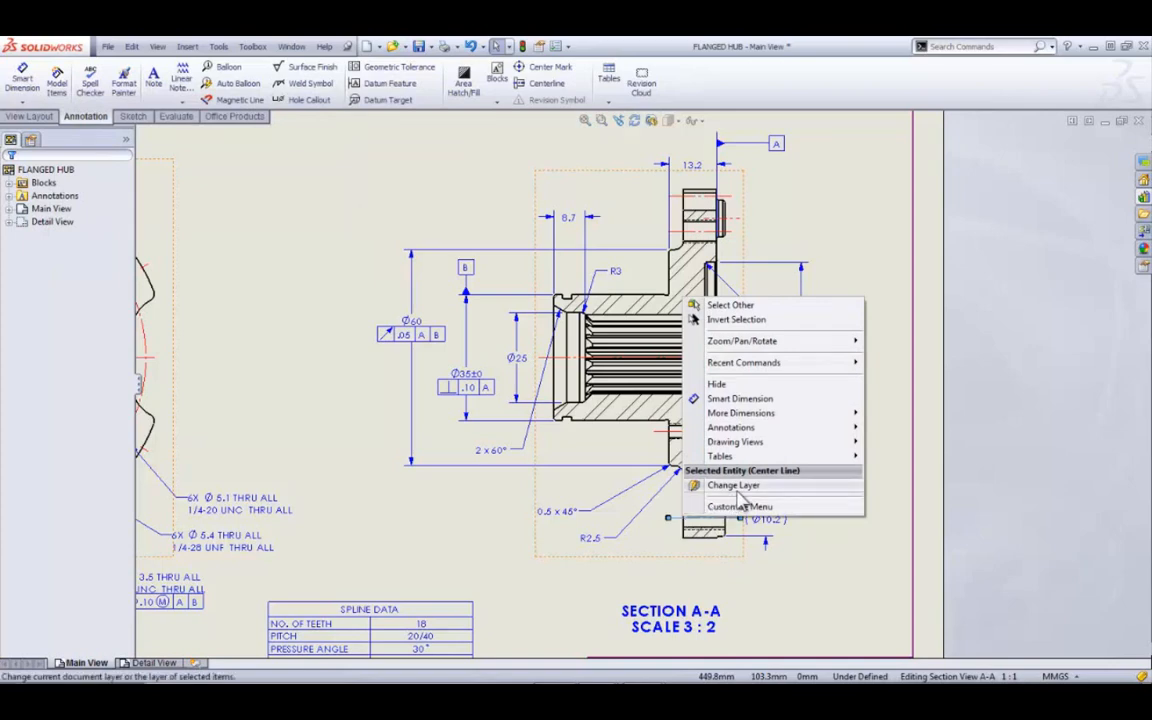
left_click(818, 599)
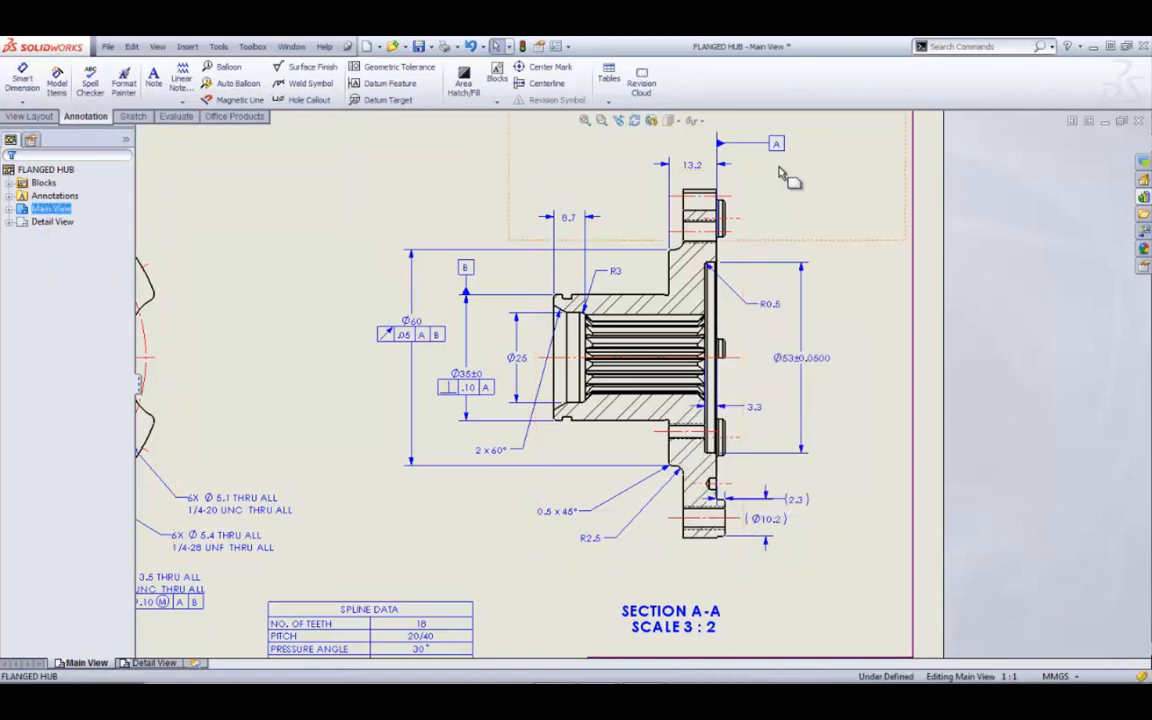
Step: Toggle the display of the Layer toolbar
right_click(699, 52)
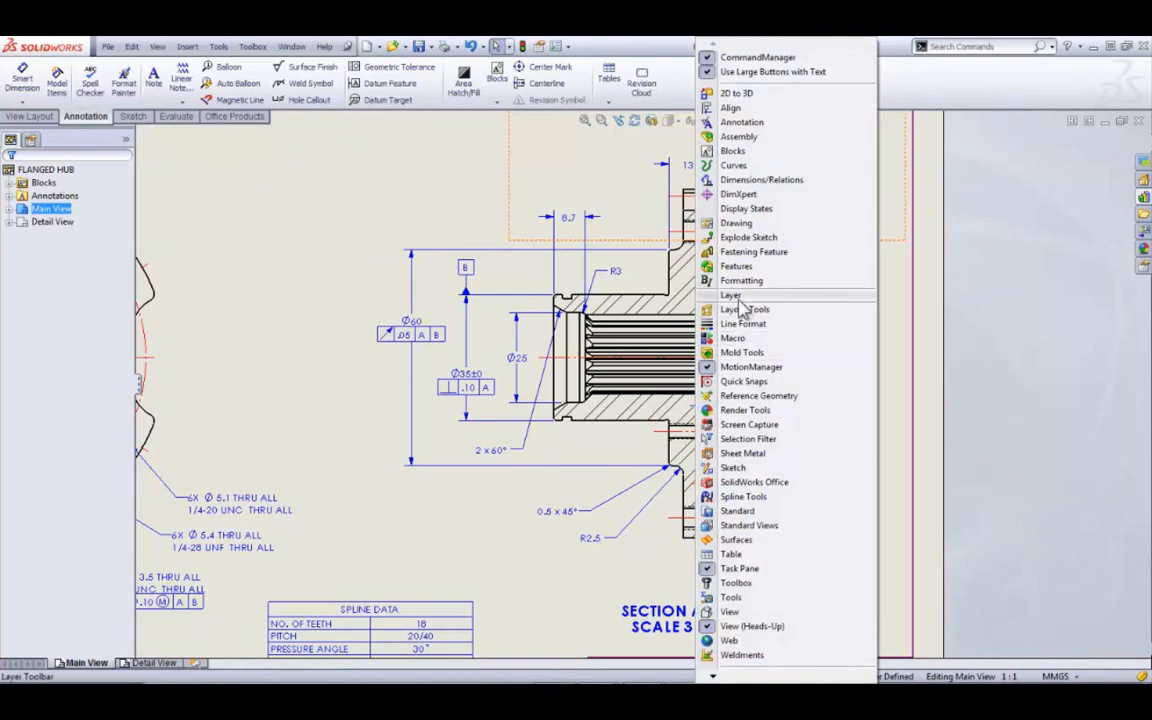
left_click(740, 297)
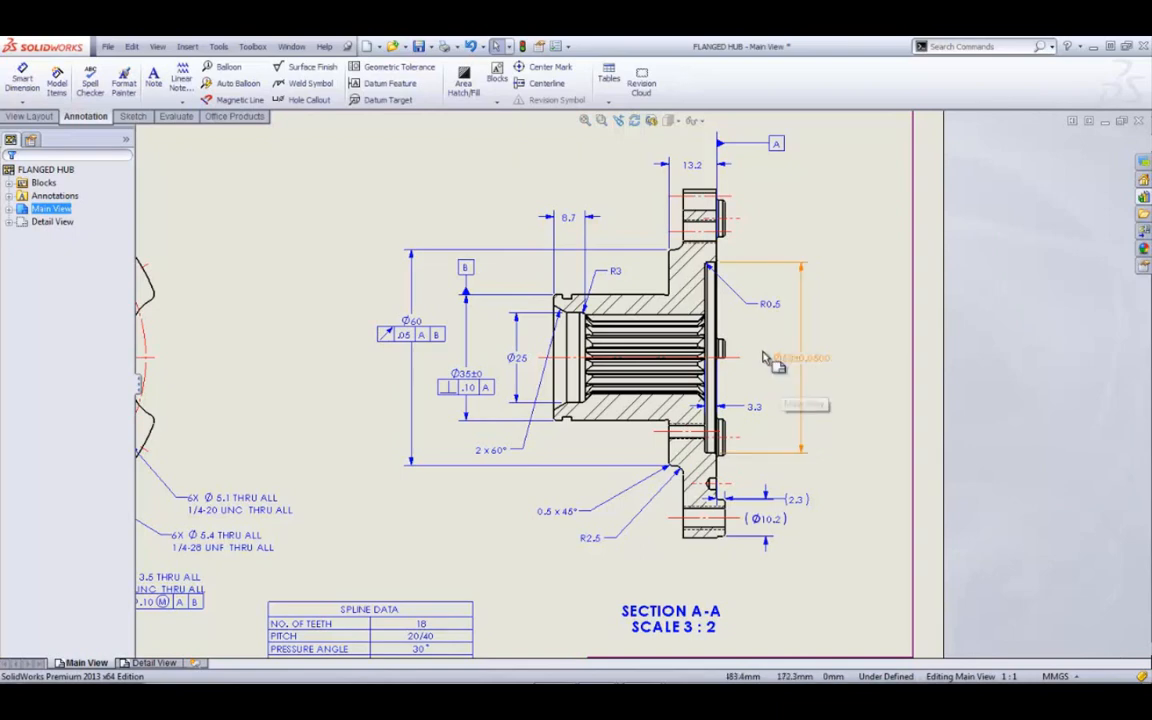
scroll(505, 318, "down", 2)
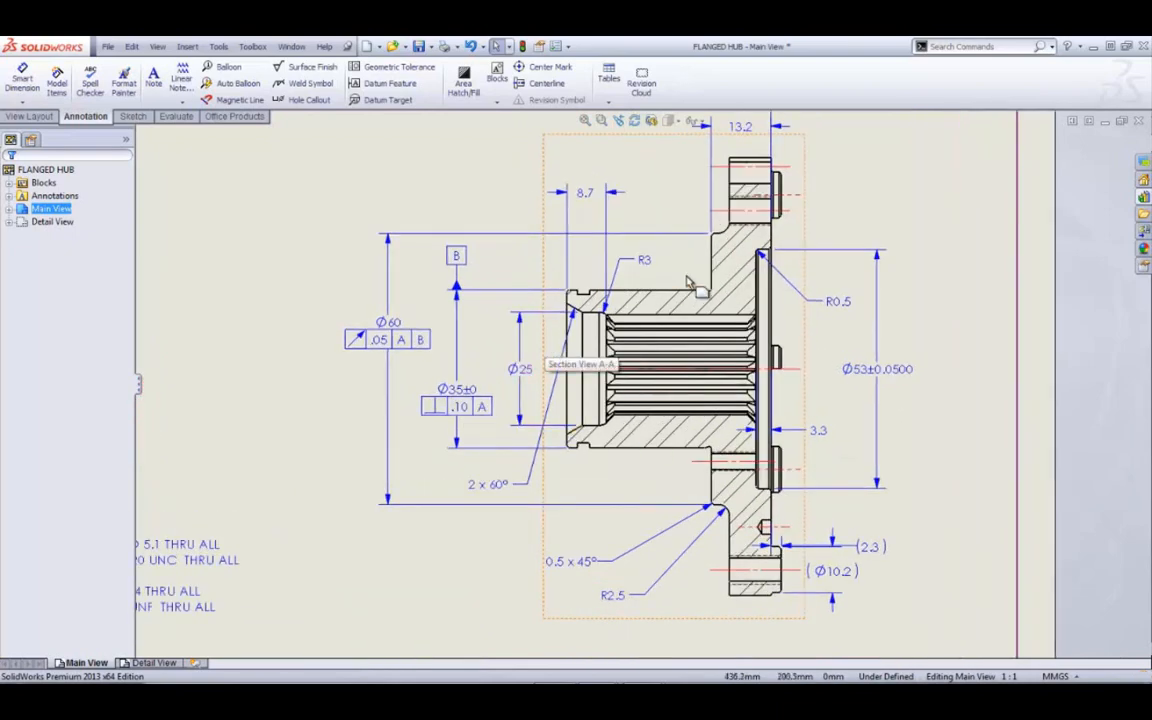
Step: Open the flanged hub part from the Section A-A view and turn the model to show its cylindrical barrel
right_click(730, 298)
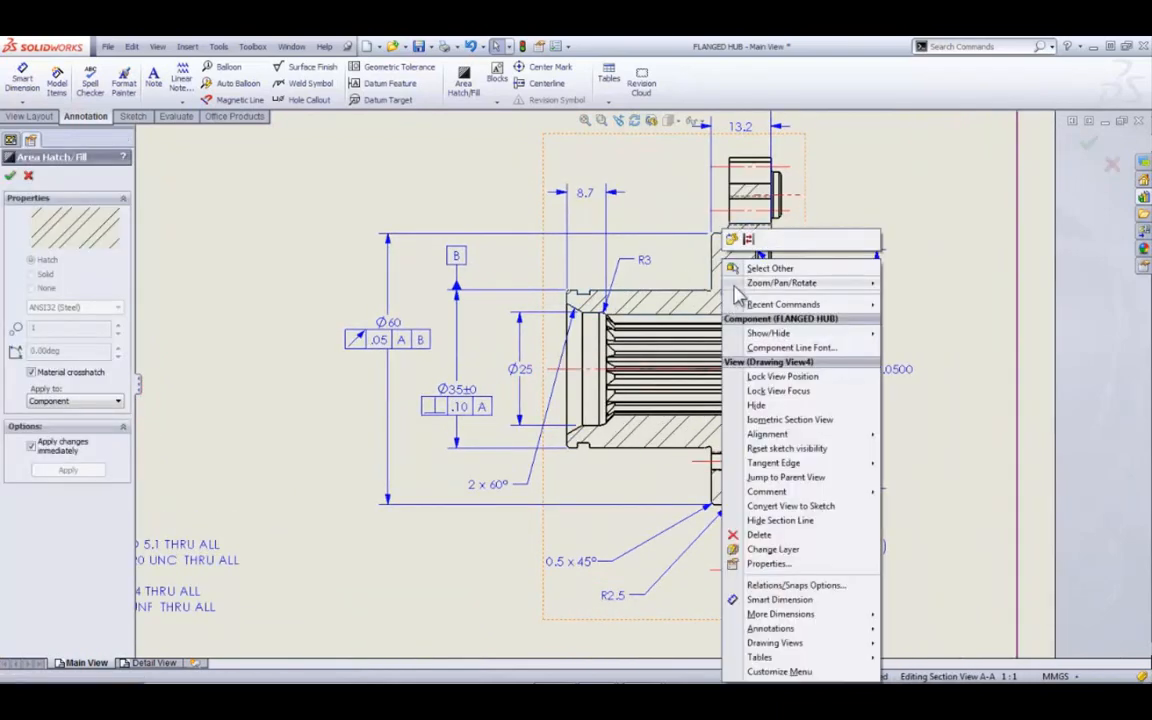
left_click(733, 241)
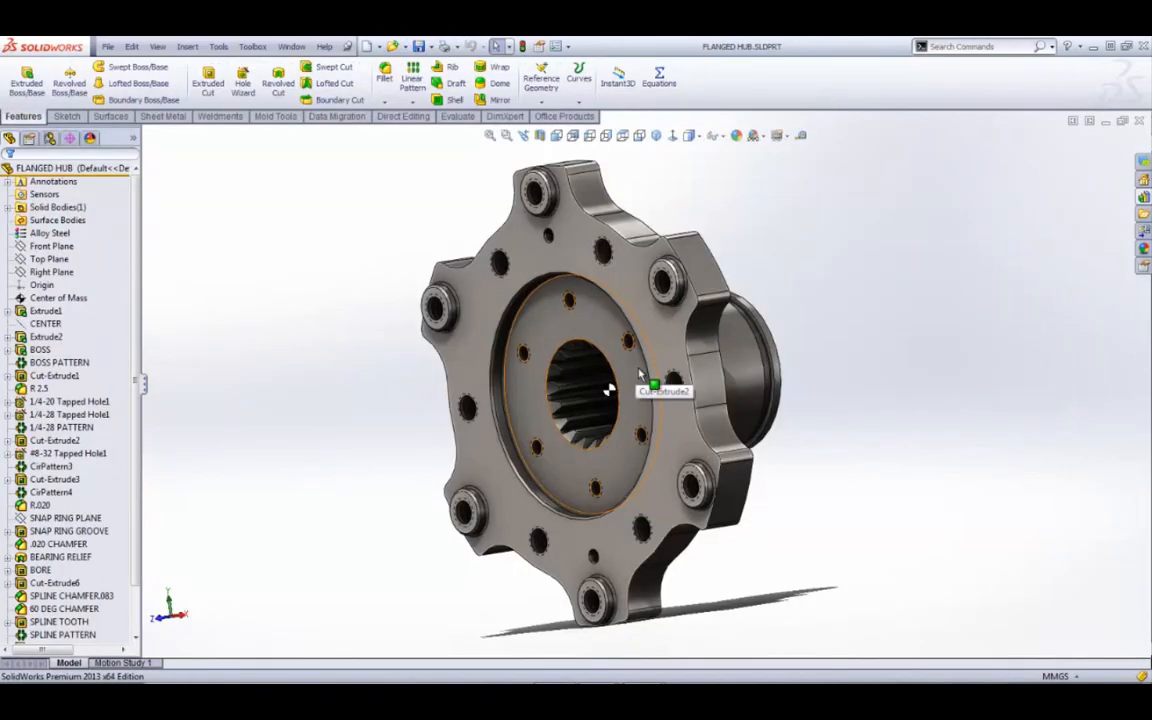
scroll(622, 381, "up", 3)
middle_click_drag(622, 381, 893, 467)
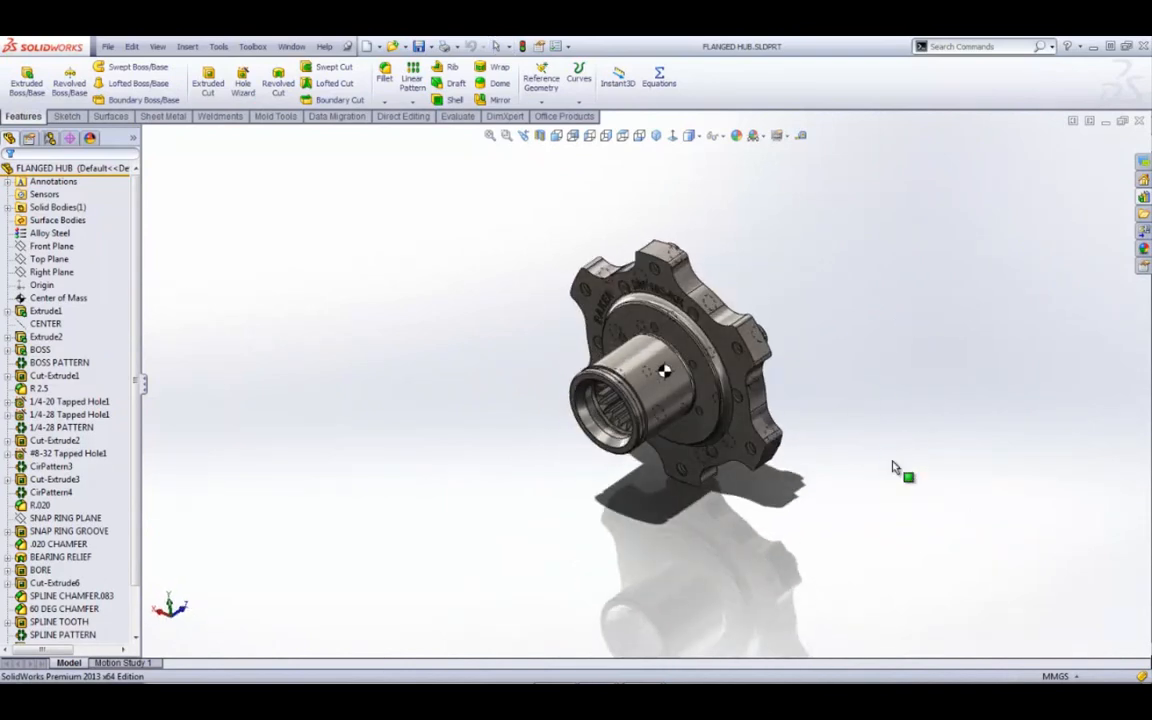
scroll(743, 315, "down", 2)
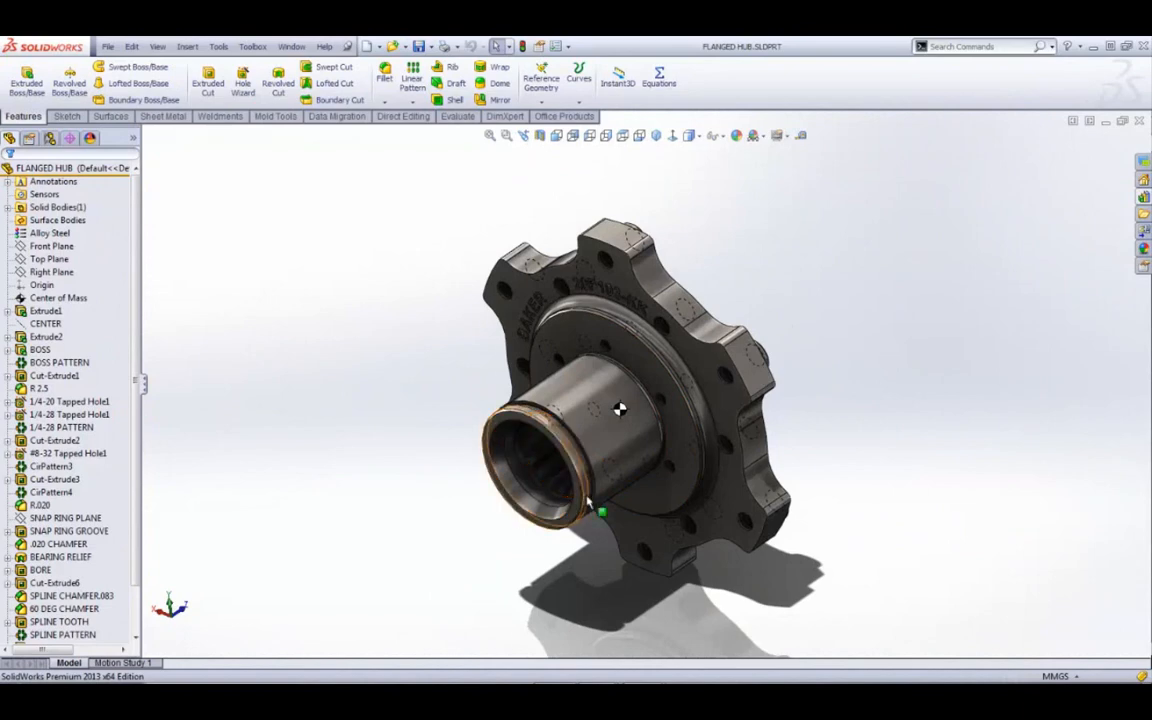
mouse_move(589, 497)
middle_mouse_down()
mouse_move(597, 430)
mouse_move(581, 487)
middle_mouse_up()
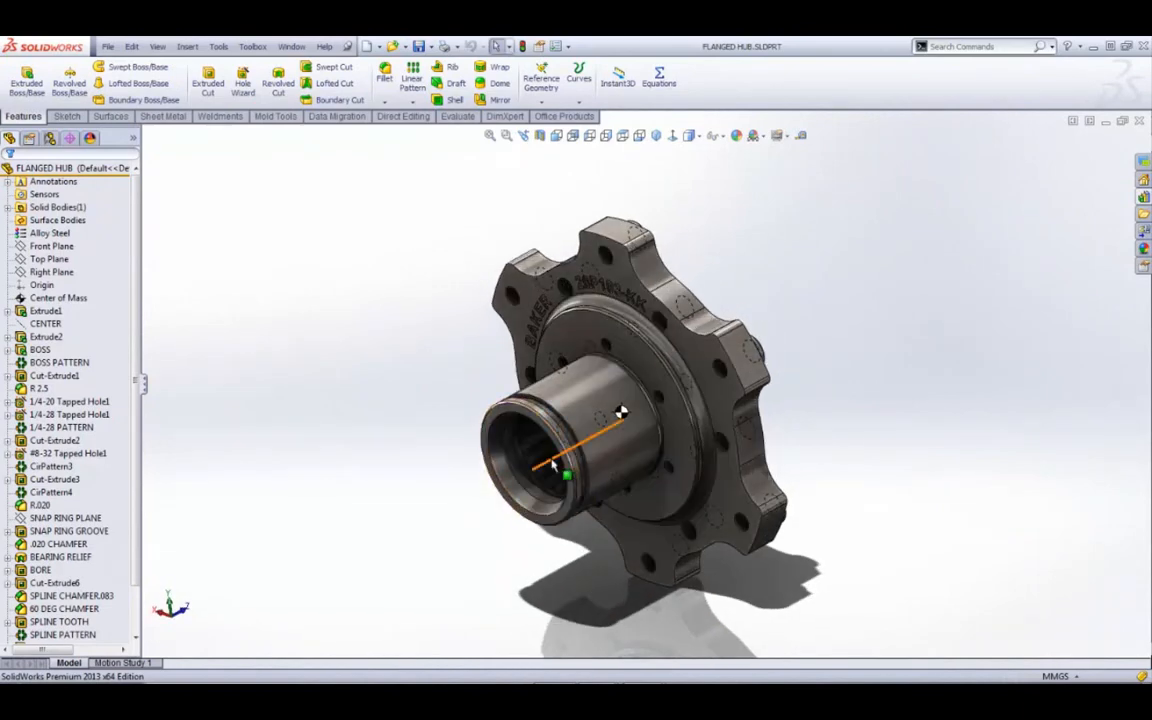
Step: Set the tolerance precision of the barrel's 35 mm diameter dimension to .12 in the part
left_click(612, 438)
middle_click_drag(625, 447, 688, 432)
scroll(912, 484, "down", 4)
scroll(812, 410, "down", 4)
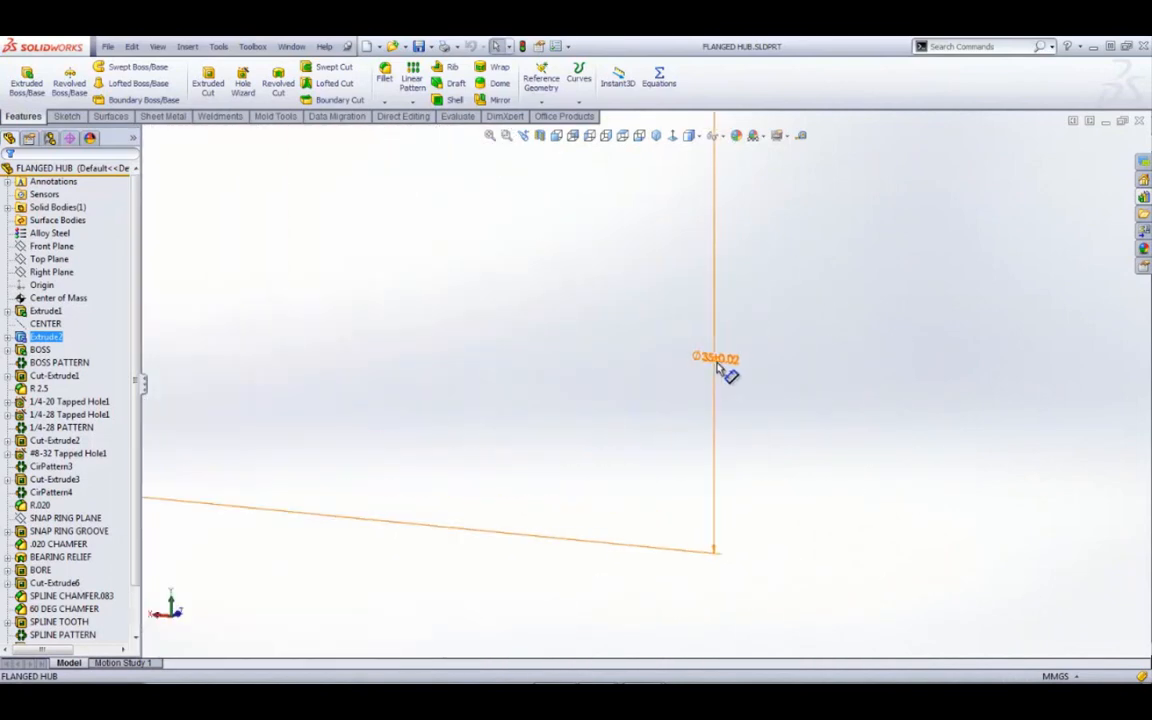
left_click(719, 359)
double_click(719, 359)
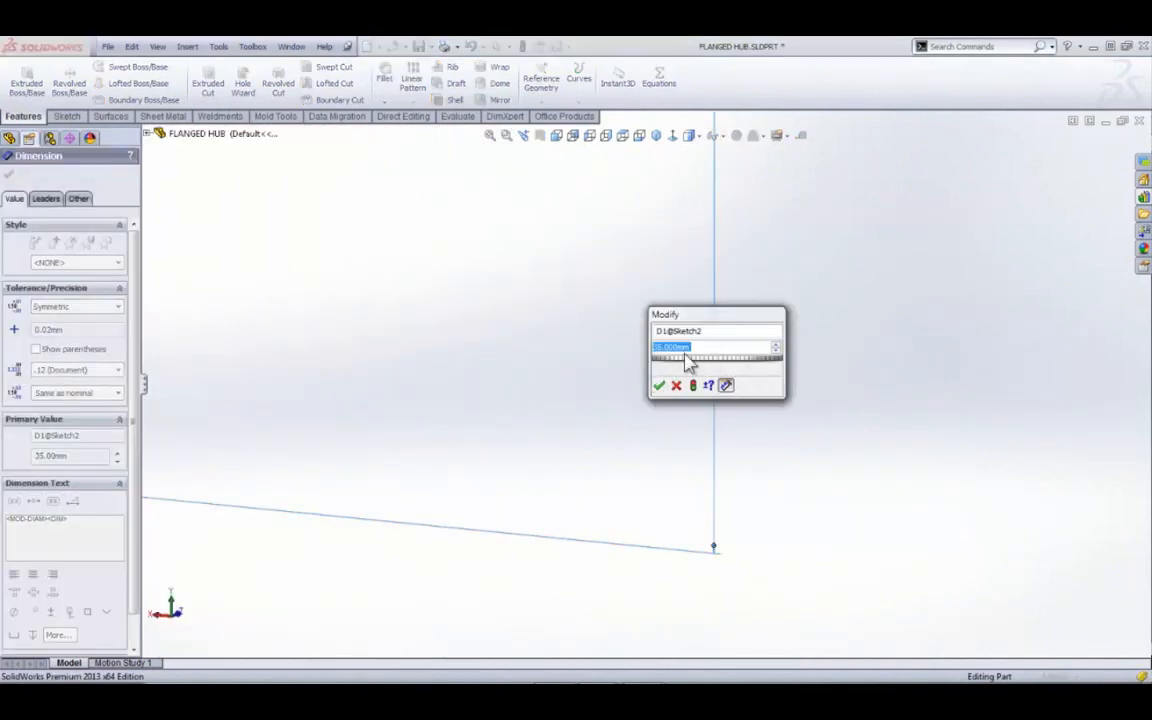
left_click(659, 385)
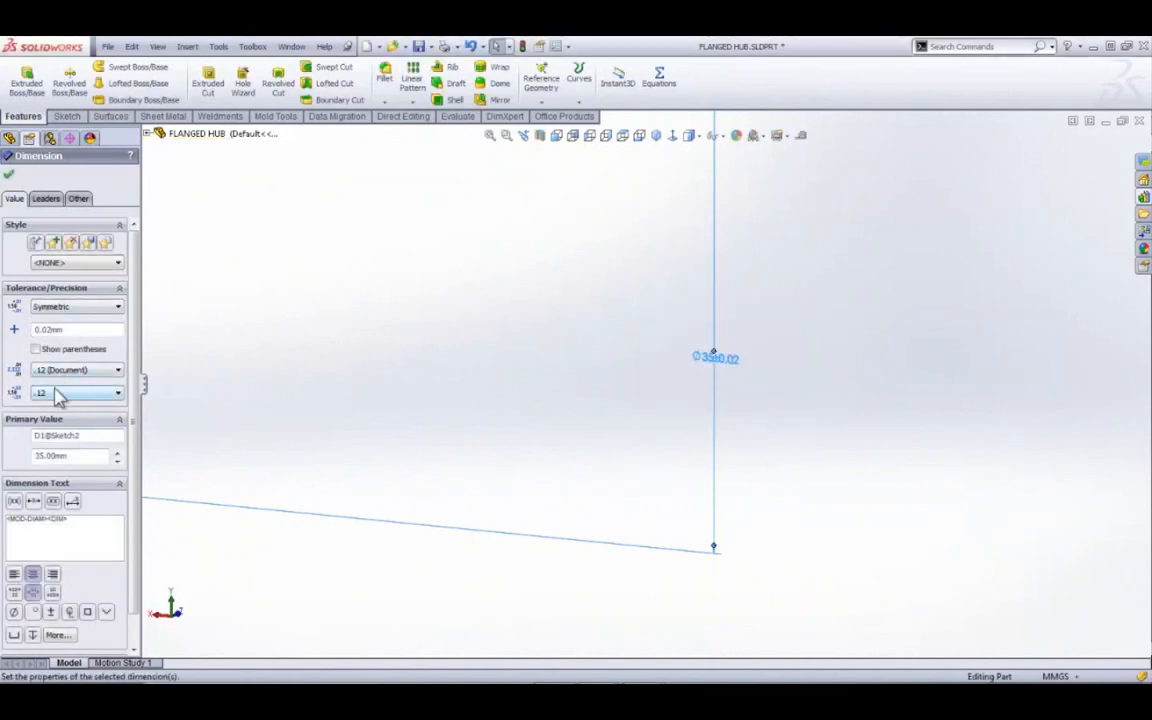
left_click(9, 179)
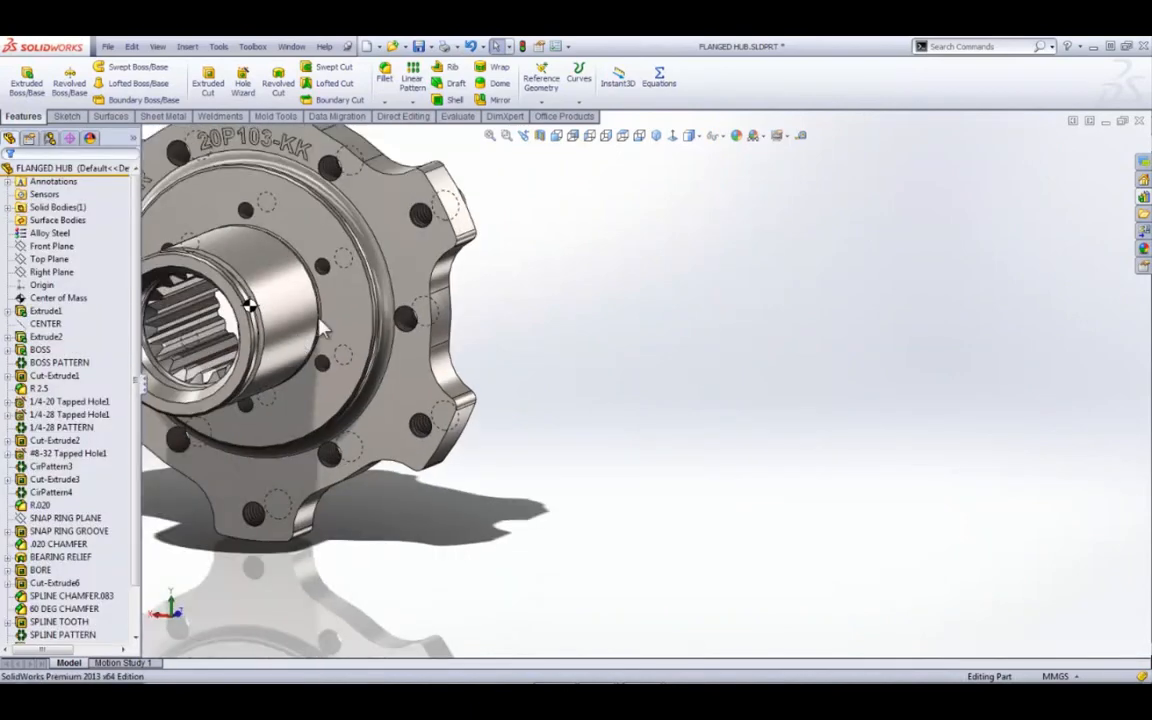
Step: Switch back to the FLANGED HUB drawing and frame Section A-A with its diameter dimensions
key("ctrl+Tab")
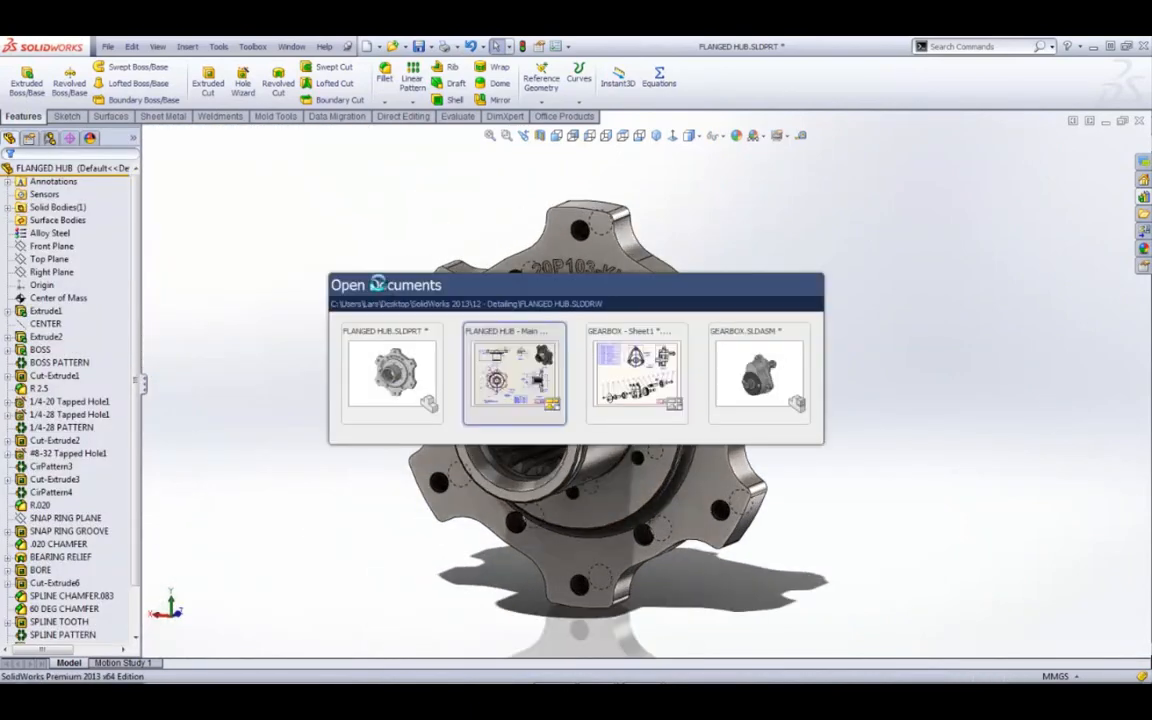
key("ctrl+Tab")
key("ctrl+shift+Tab")
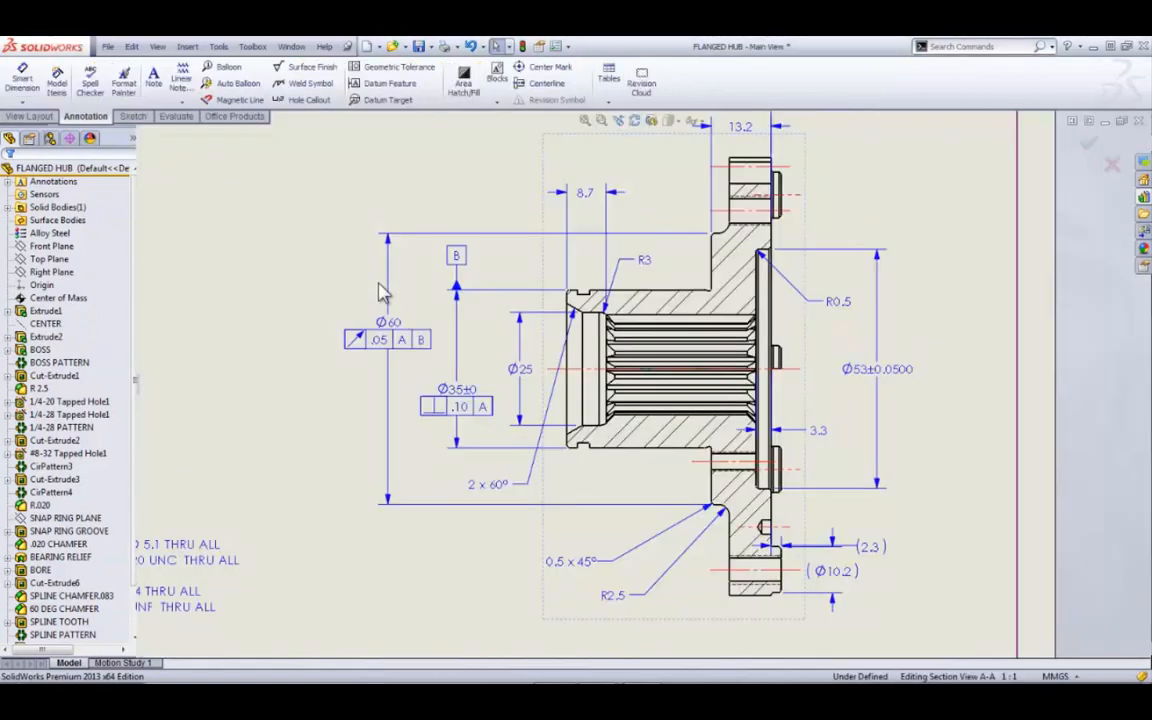
scroll(825, 433, "down", 1)
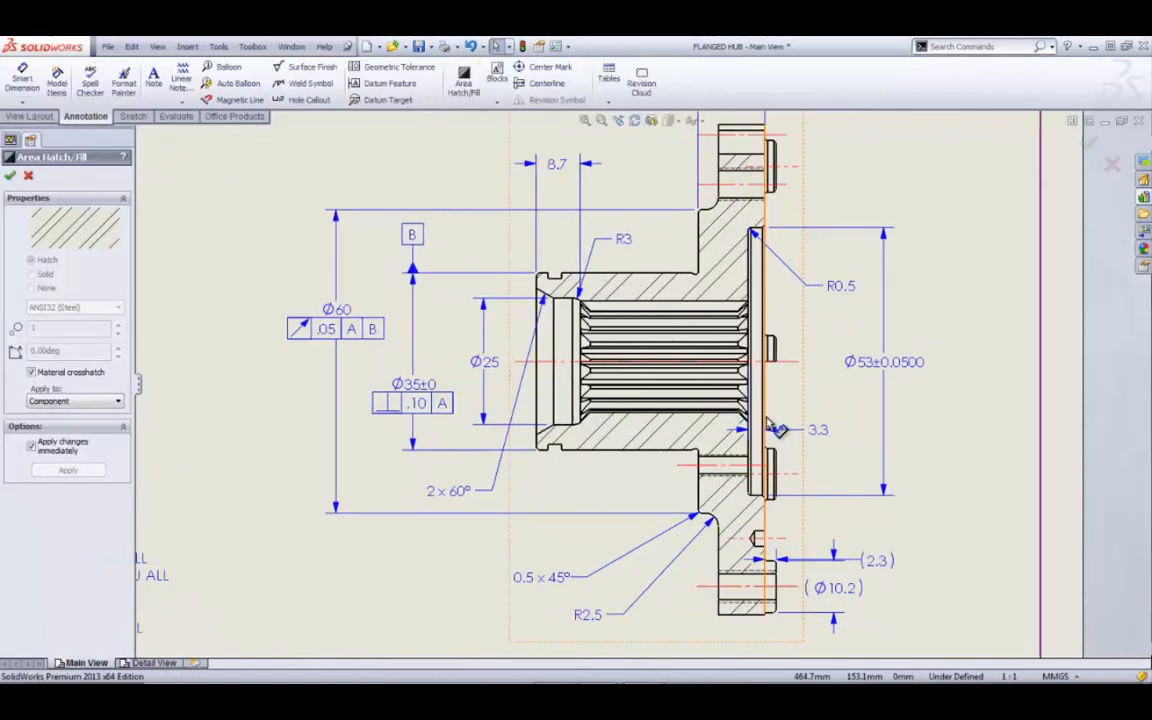
scroll(778, 428, "down", 1)
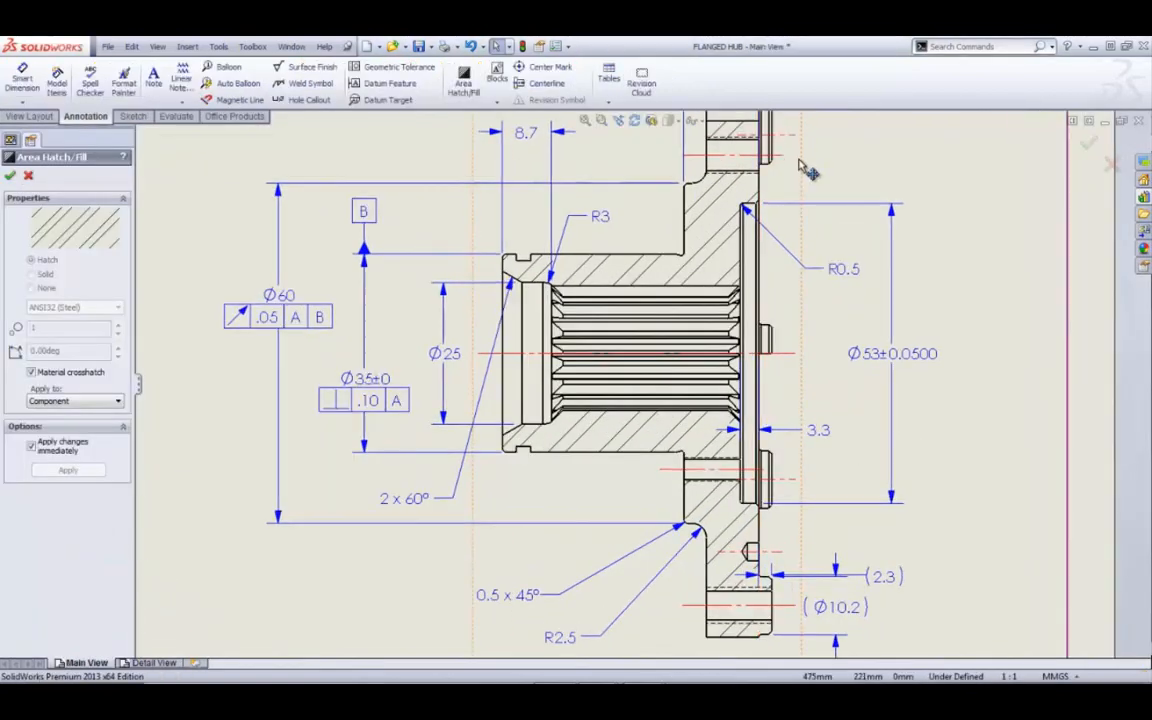
Step: Link the precisions of the Ø53 diameter dimension in Section A-A with the model
left_click(917, 354)
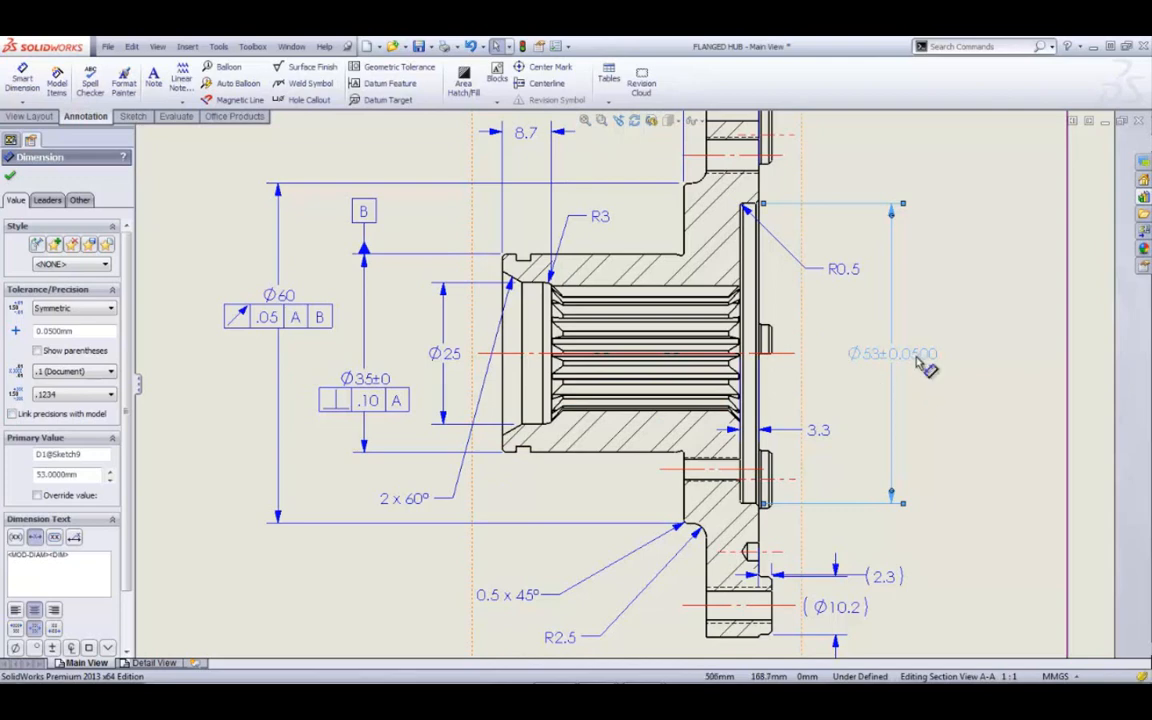
left_click(12, 414)
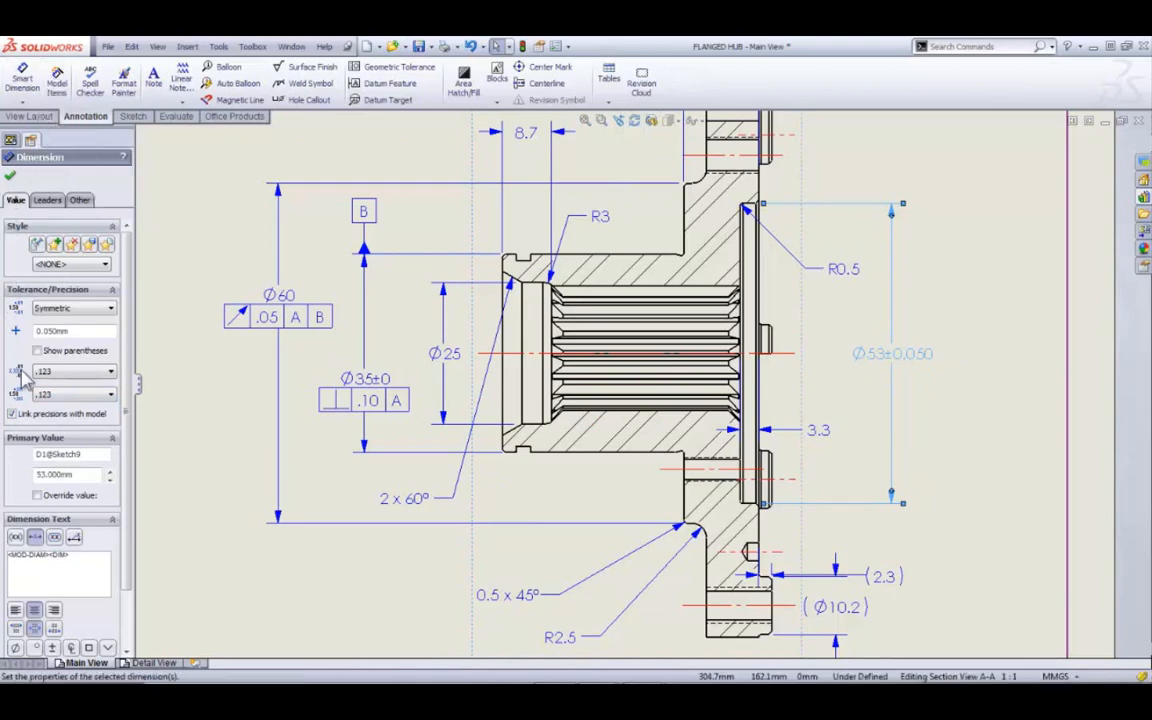
left_click(10, 178)
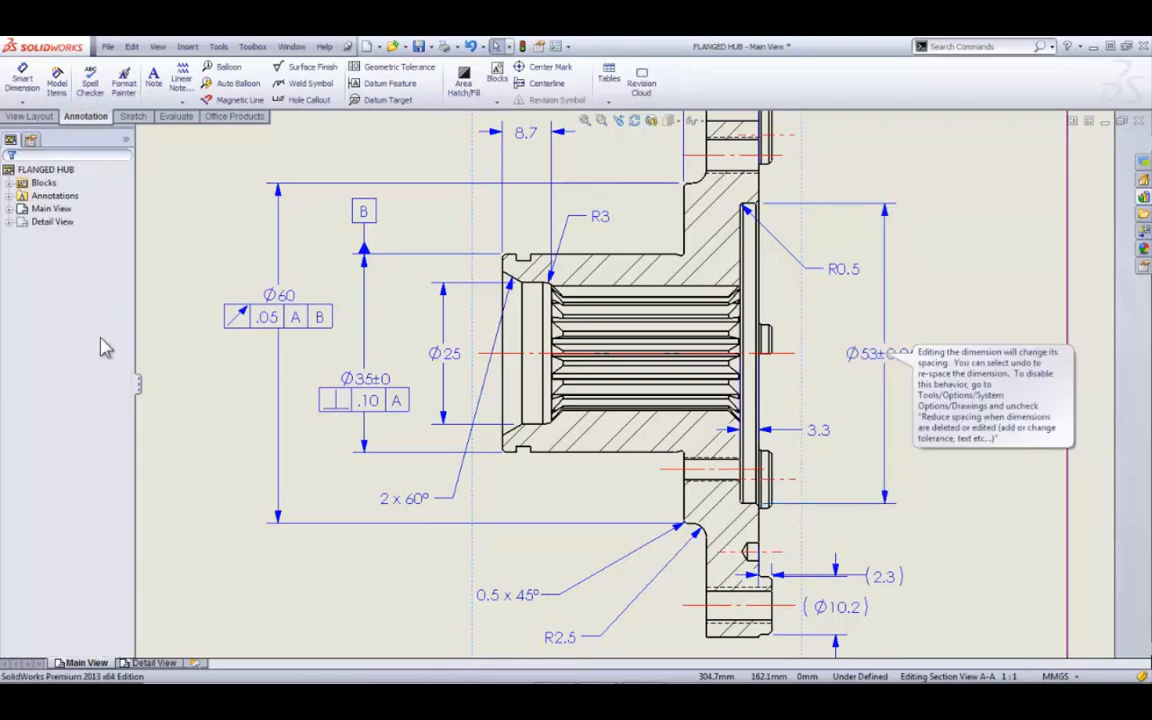
left_click(144, 331)
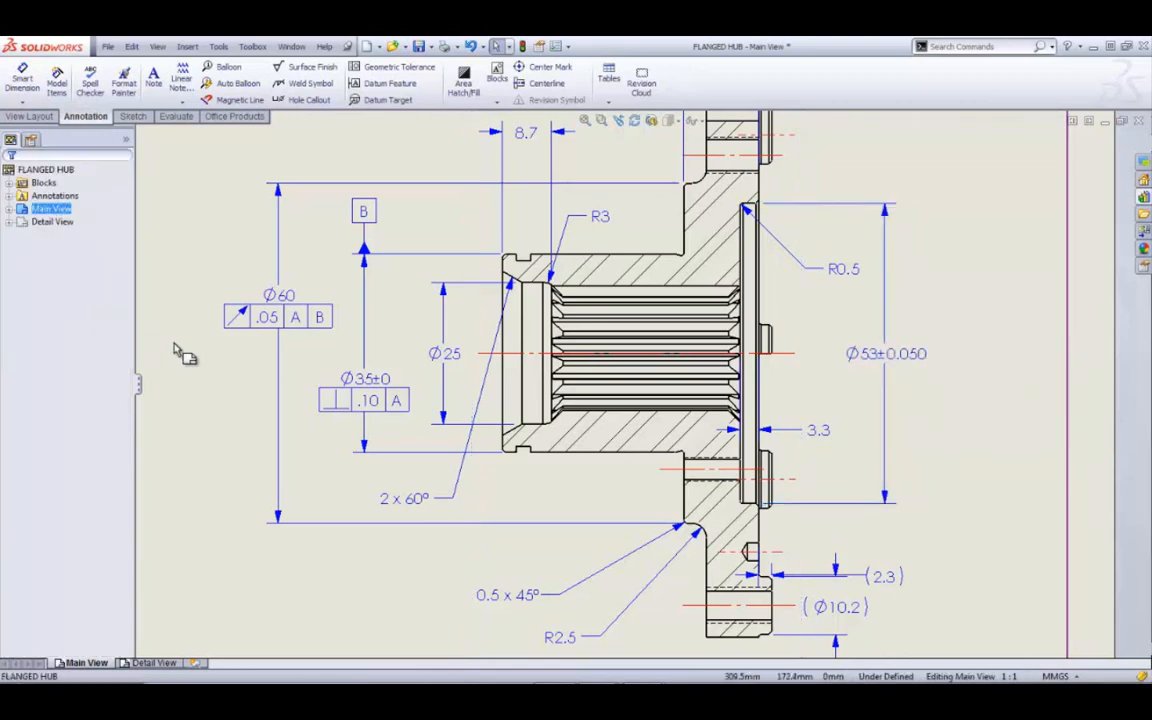
scroll(334, 397, "up", 1)
scroll(334, 397, "down", 1)
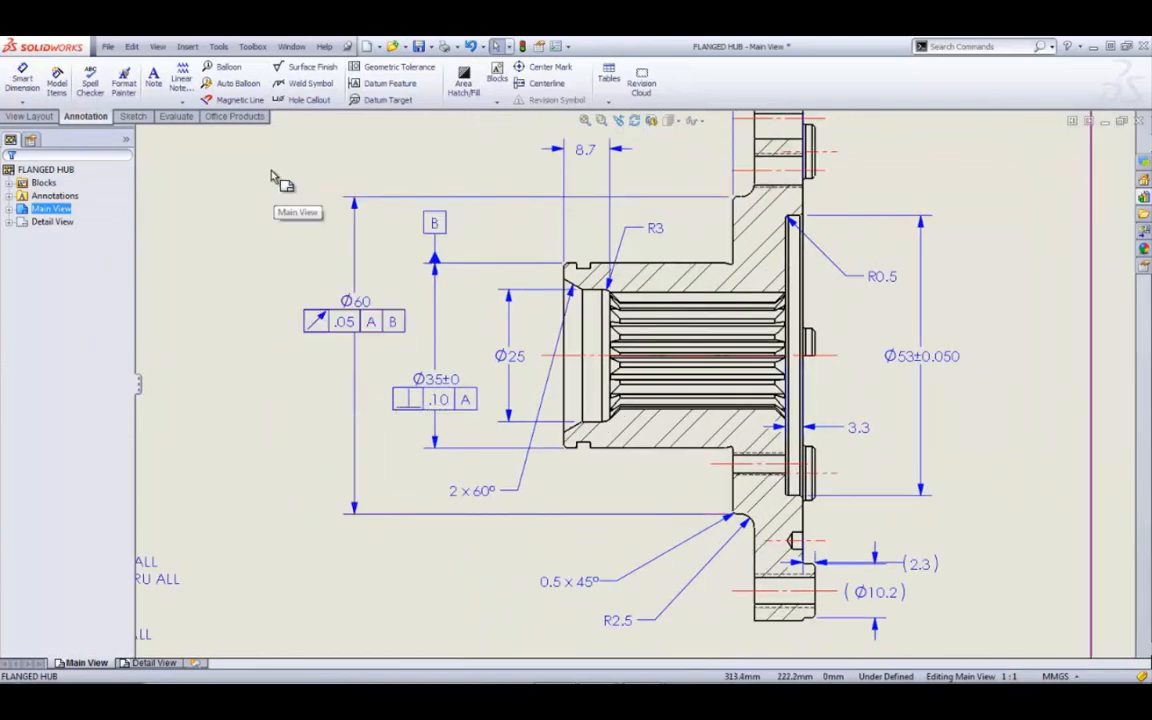
Step: Enable Break Lines with broken extension and dimension lines for the Ø60, Ø35, Ø25 and 2 x 60° dimensions in Section A-A
mouse_move(270, 175)
left_mouse_down()
mouse_move(535, 560)
mouse_move(555, 562)
left_mouse_up()
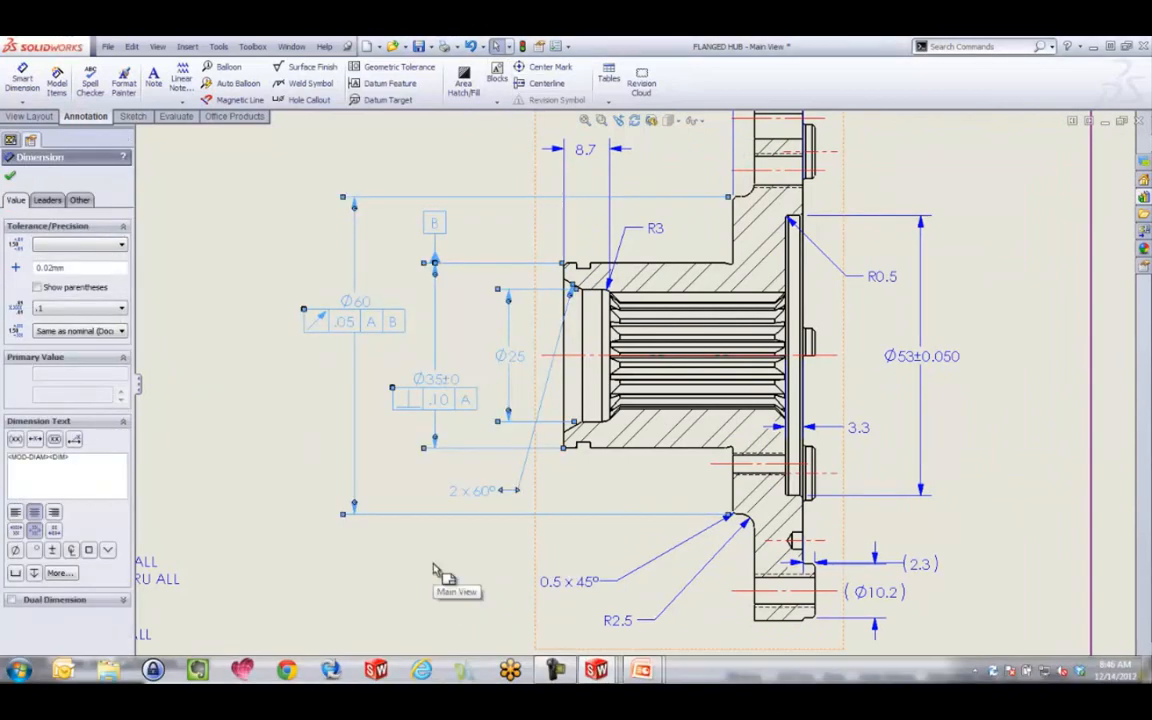
left_click(46, 201)
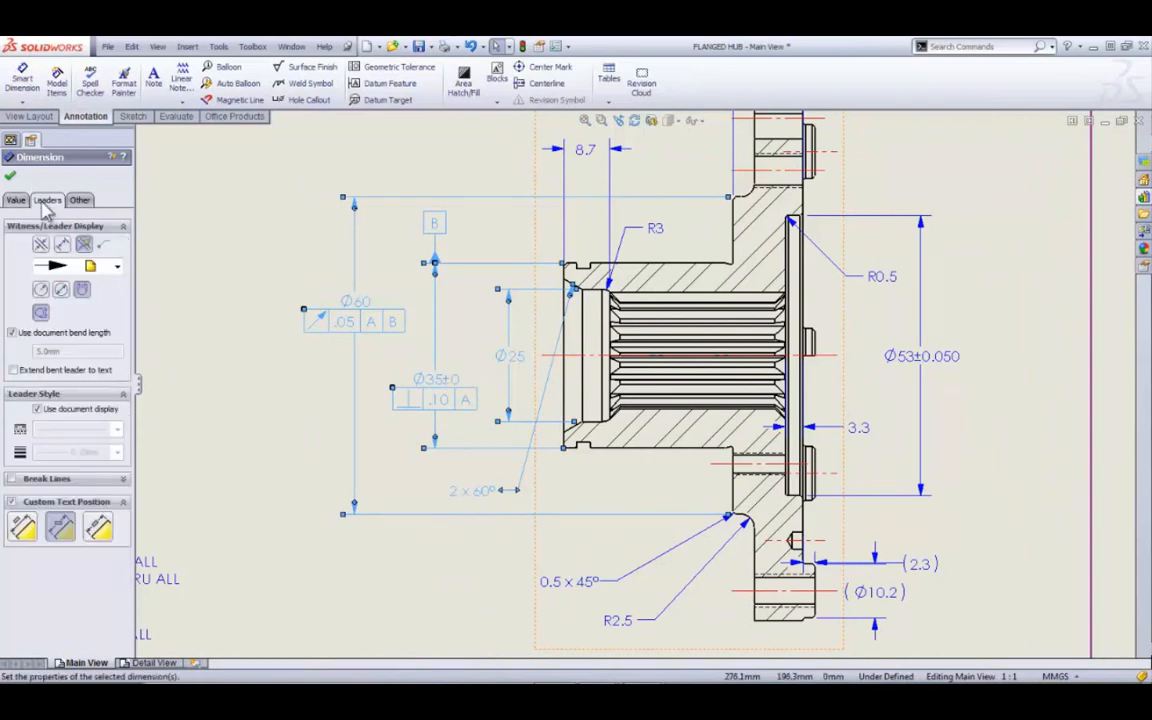
left_click(11, 479)
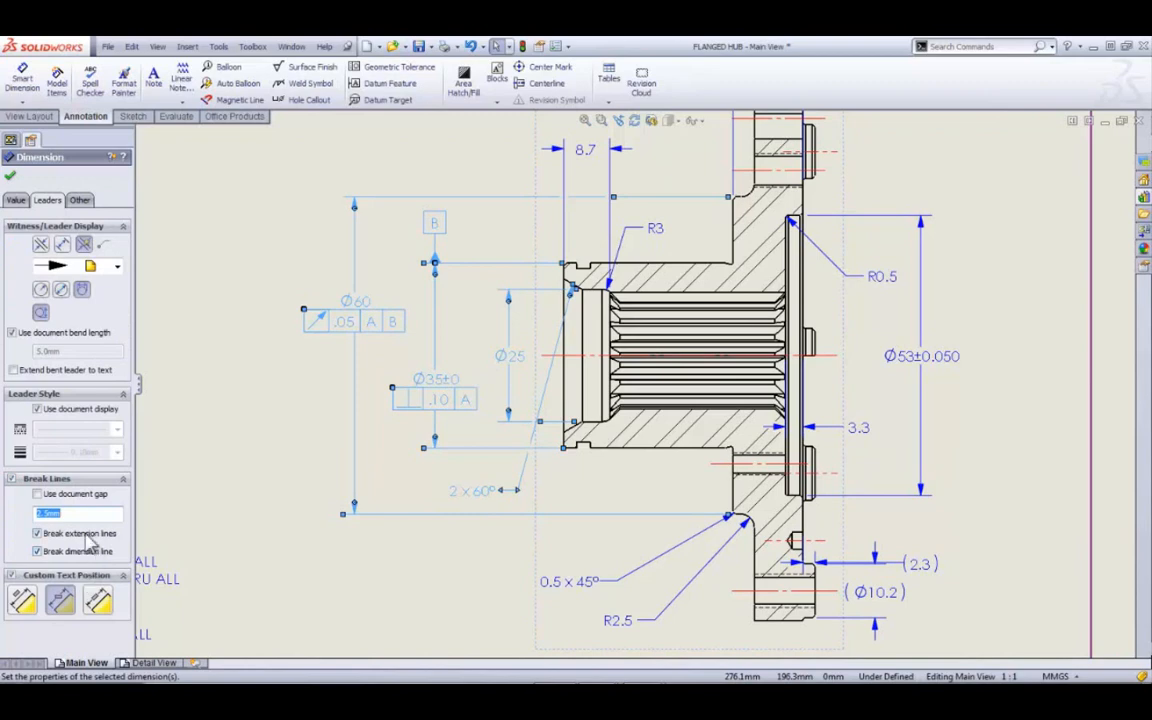
left_click(11, 174)
Step: Move the 2 x 60° chamfer callout between the Ø60 and Ø35 dimensions, then return it below the bore to demonstrate the line breaks
scroll(505, 462, "down", 3)
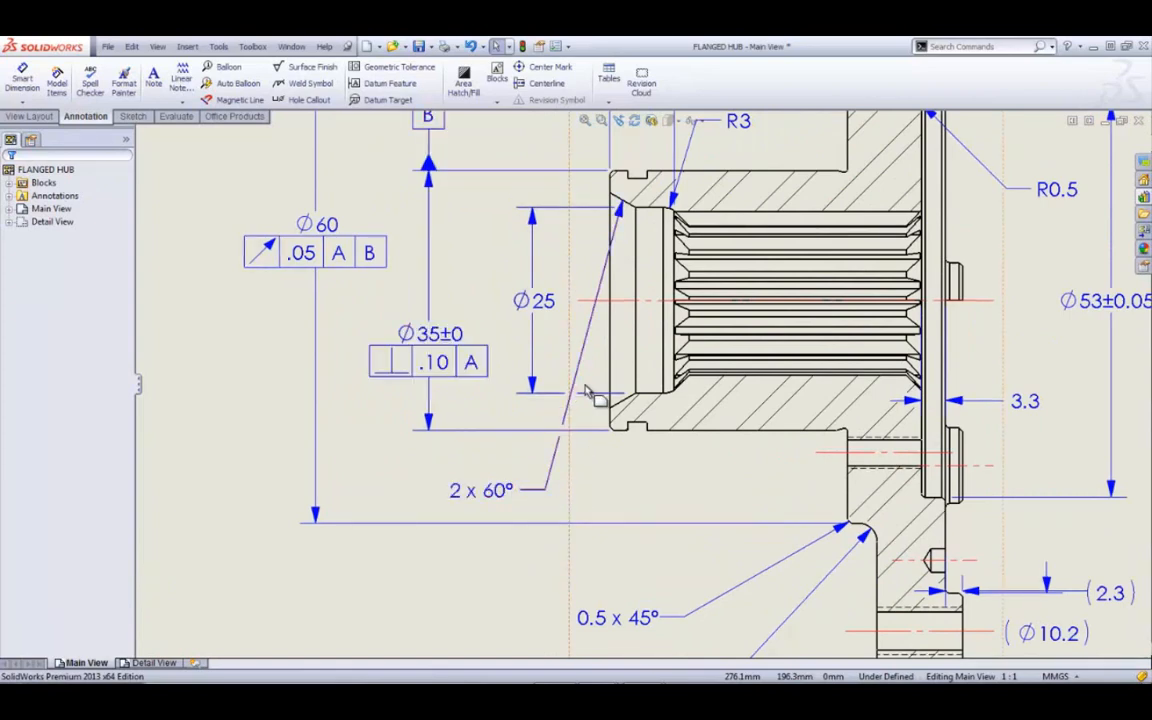
left_click_drag(470, 500, 335, 289)
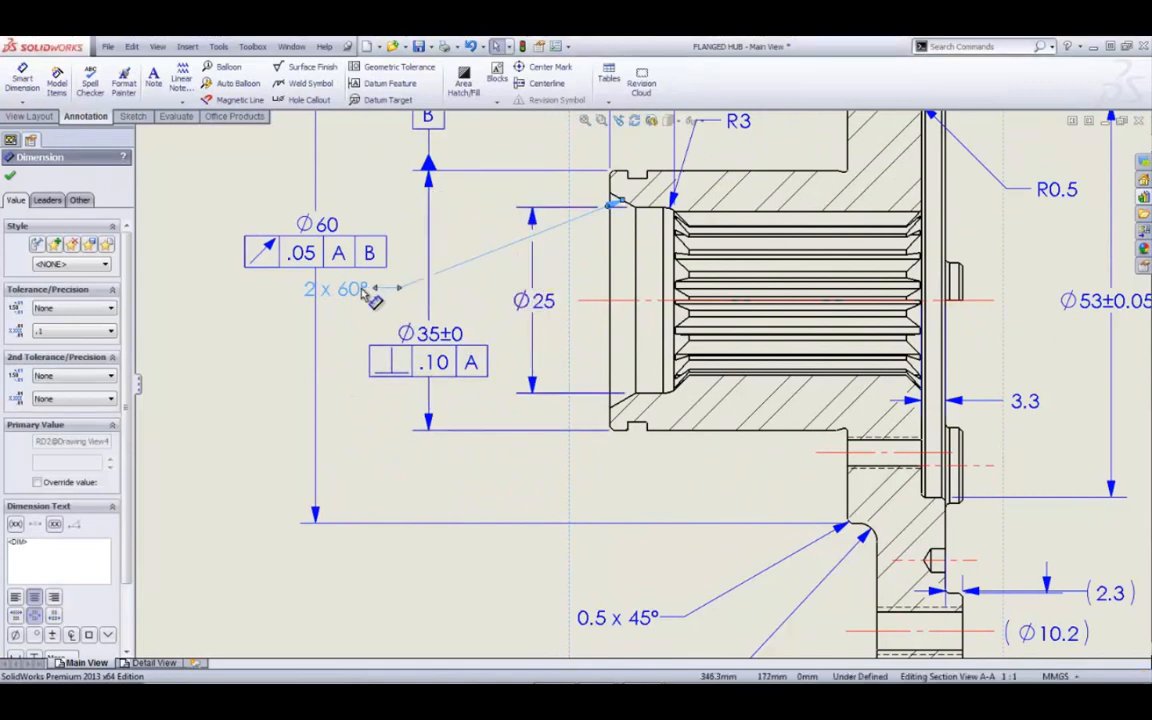
left_click_drag(375, 297, 500, 479)
left_click(368, 604)
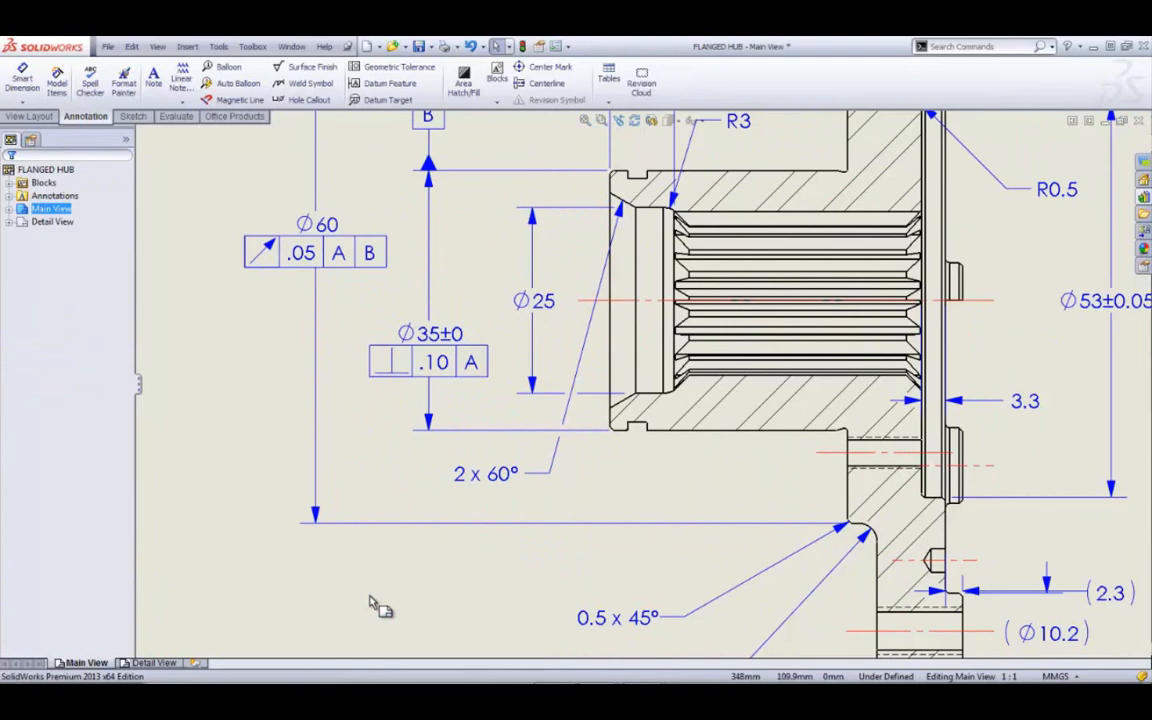
Step: Add the text "SEE NOTE 3" below the runout tolerance frame of the Ø60 dimension
scroll(373, 560, "up", 4)
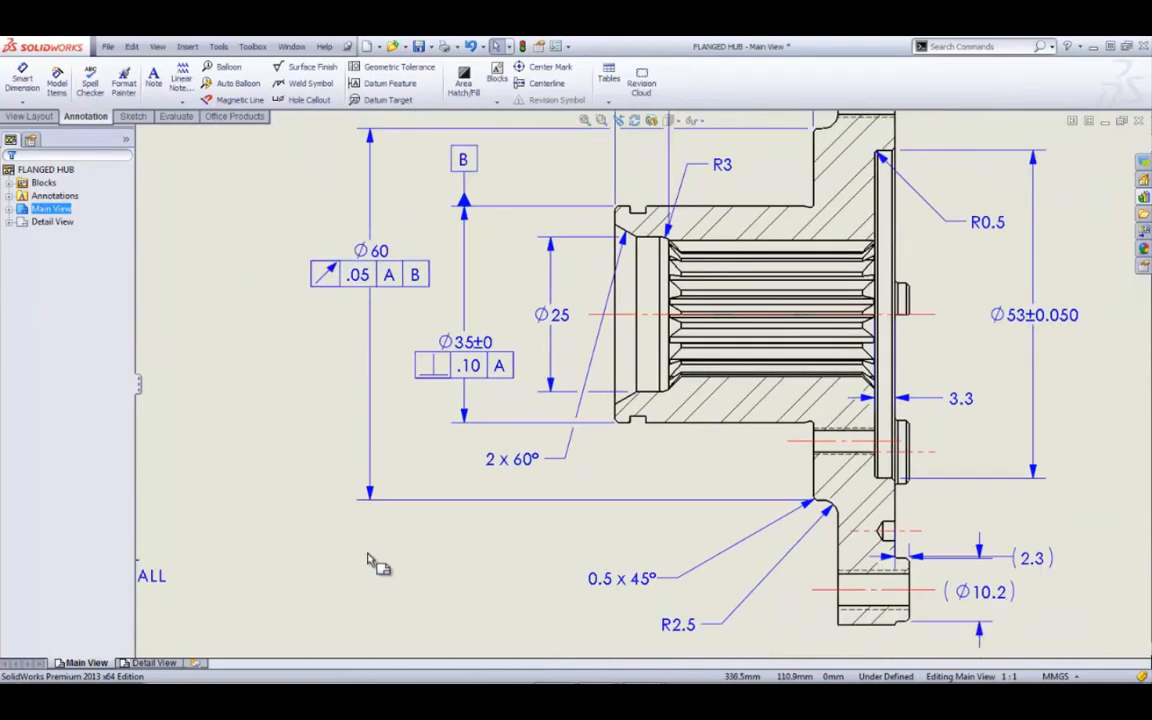
scroll(535, 478, "down", 5)
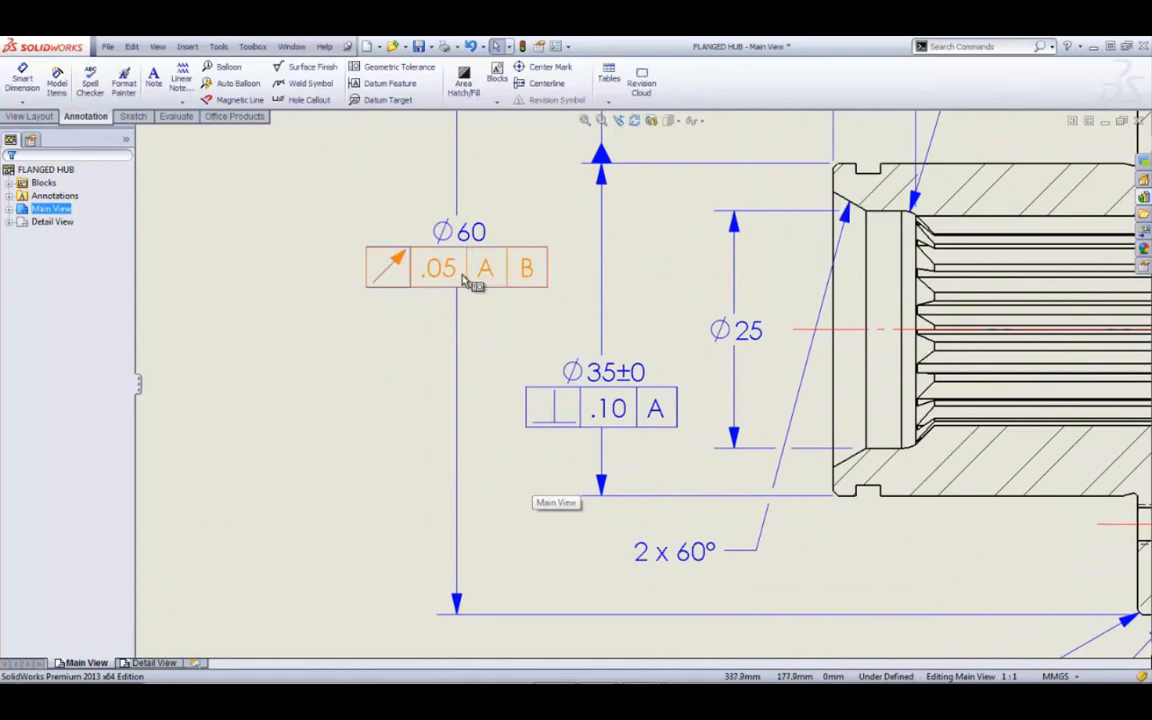
left_click(463, 273)
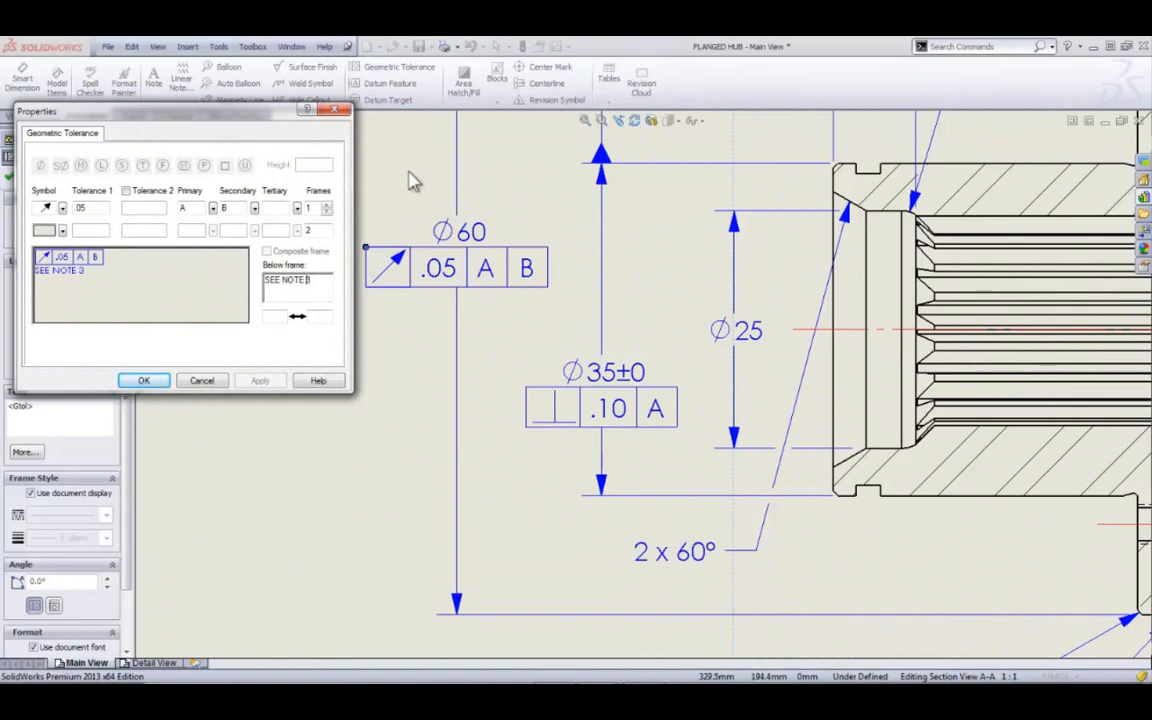
left_click(150, 380)
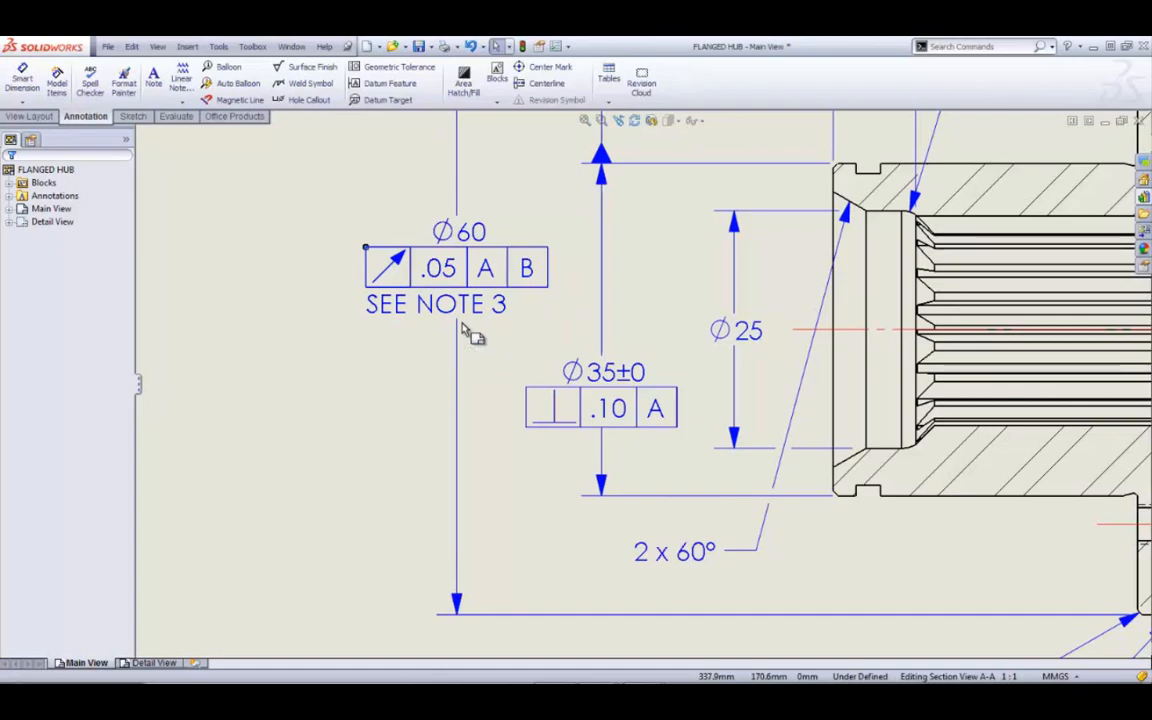
Step: Clear the tolerance frame selection and switch to the Detail View sheet of the drawing
scroll(470, 334, "up", 8)
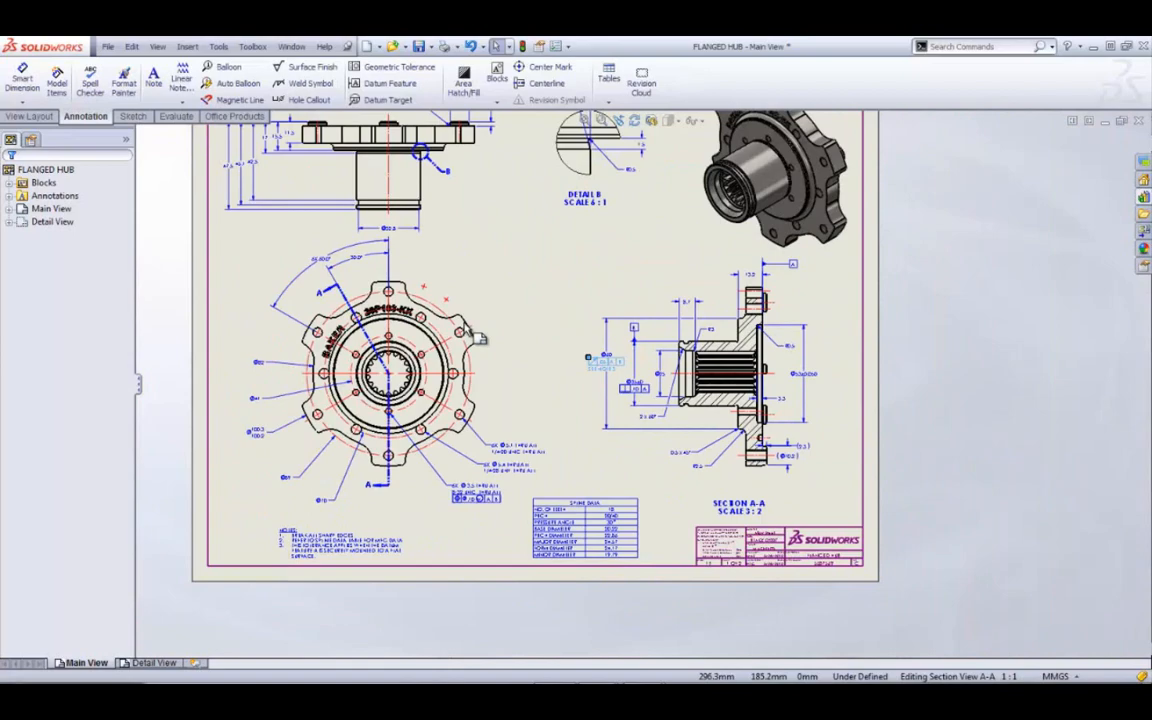
left_click(547, 236)
scroll(547, 236, "down", 1)
scroll(605, 339, "down", 2)
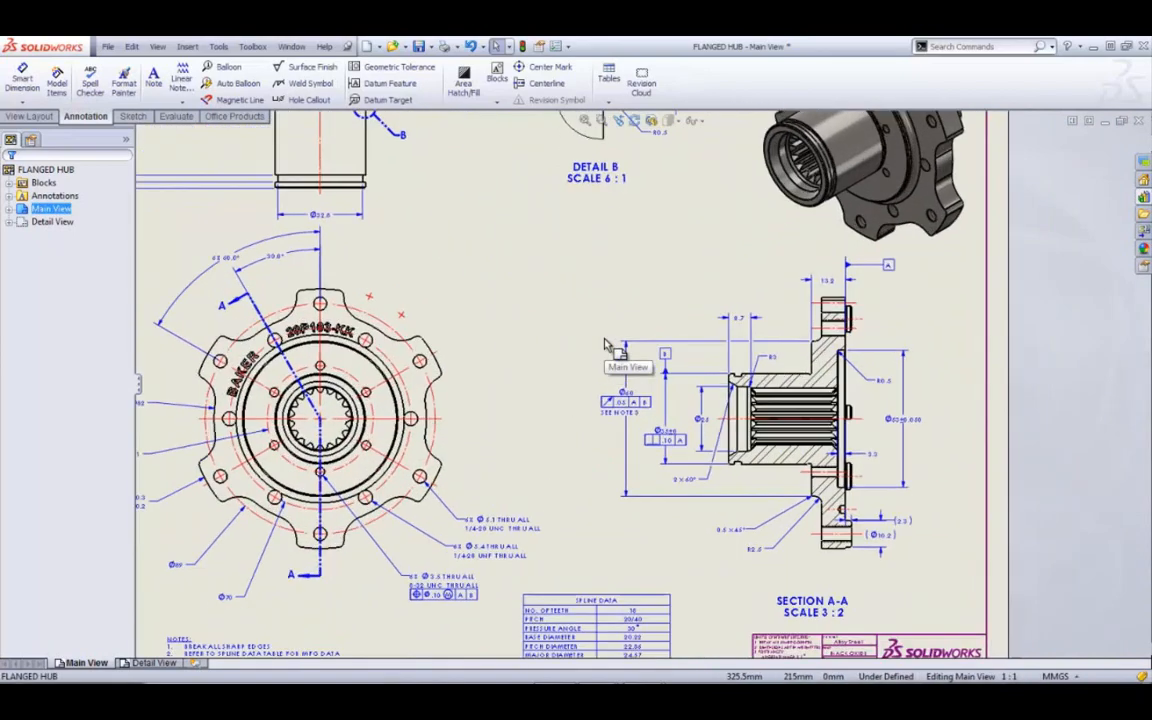
scroll(605, 339, "up", 3)
scroll(514, 341, "down", 2)
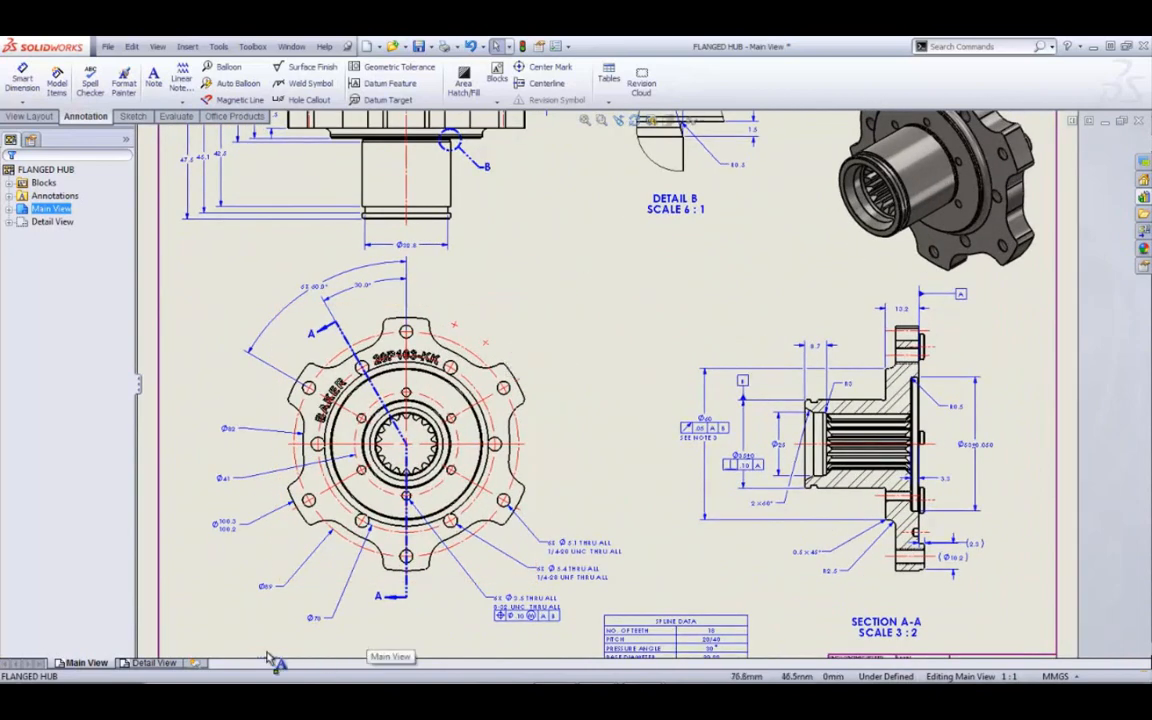
left_click(160, 664)
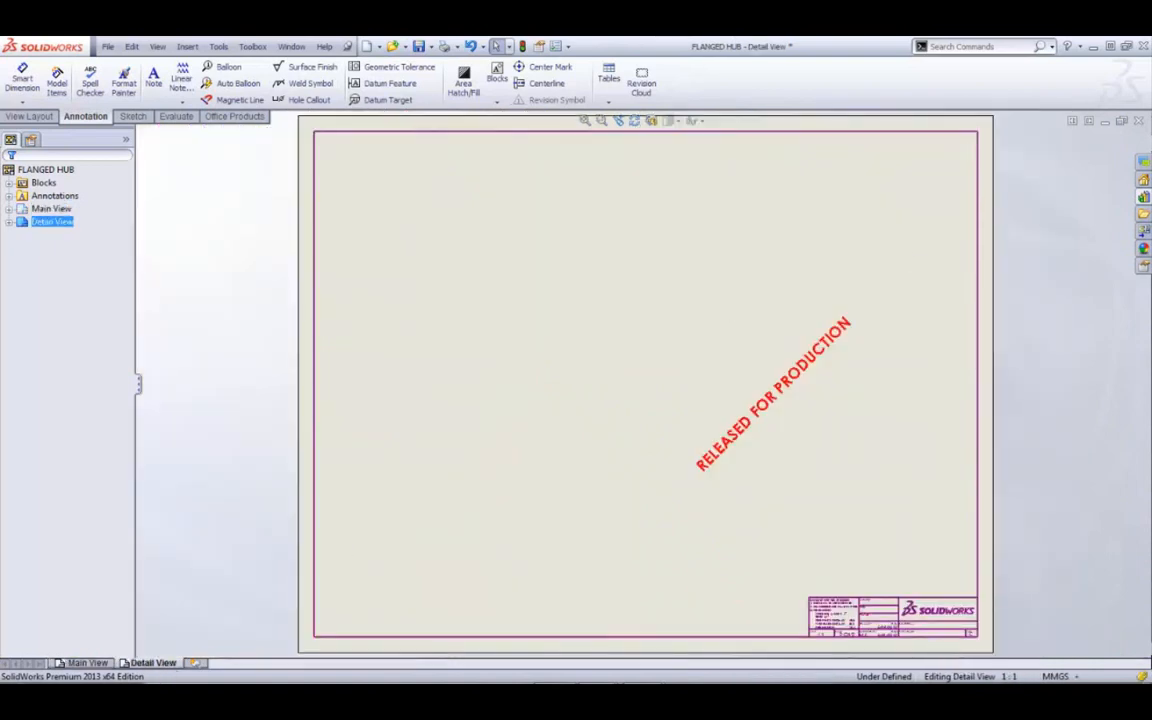
Step: Place the hub's circular flange view in the sheet's lower-left area and its projected side view above it, using the refreshed view palette
left_click(1142, 231)
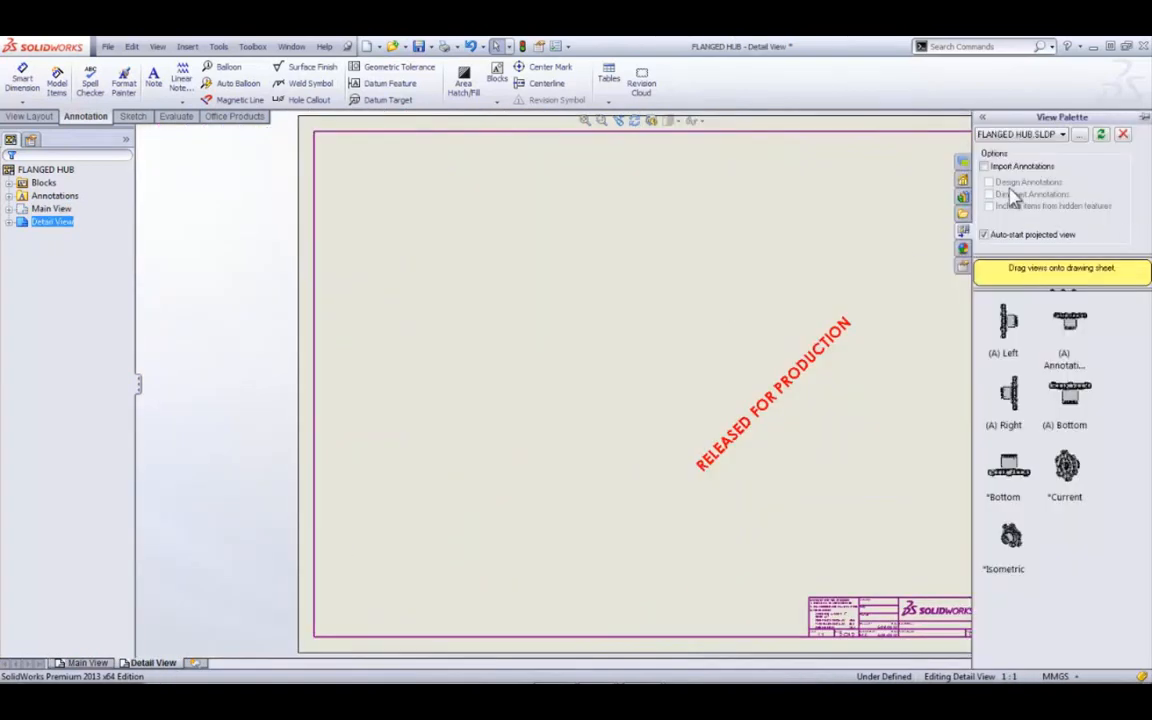
left_click(1102, 138)
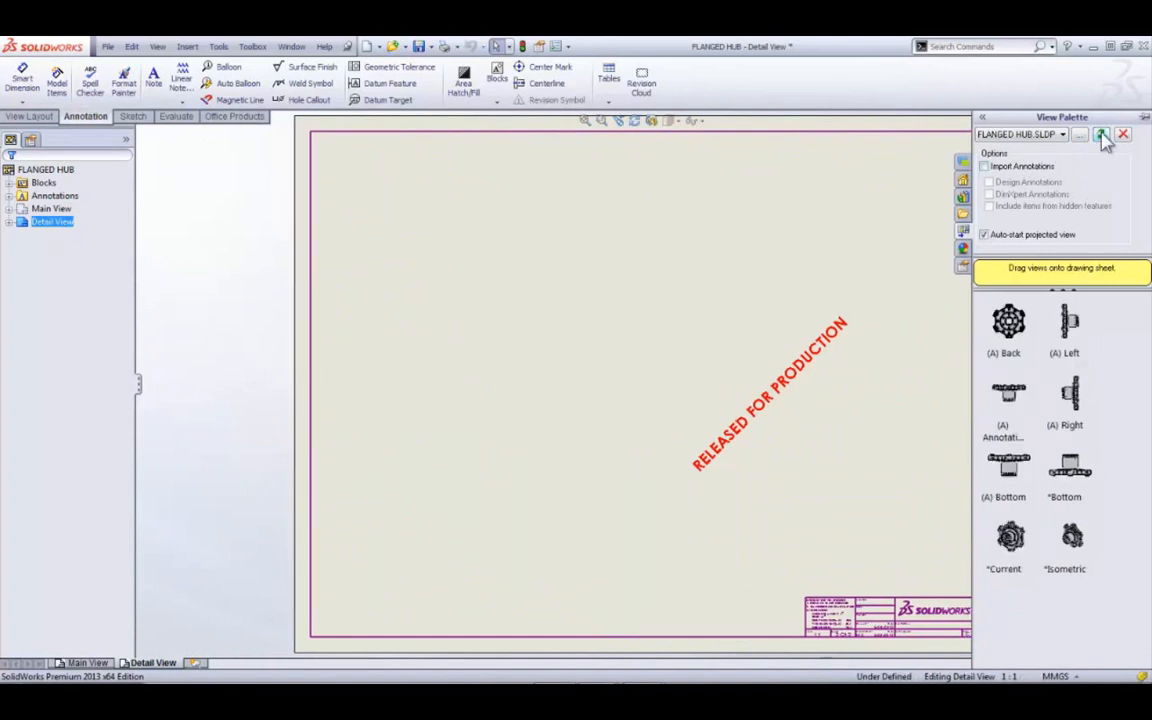
left_click_drag(1008, 322, 489, 501)
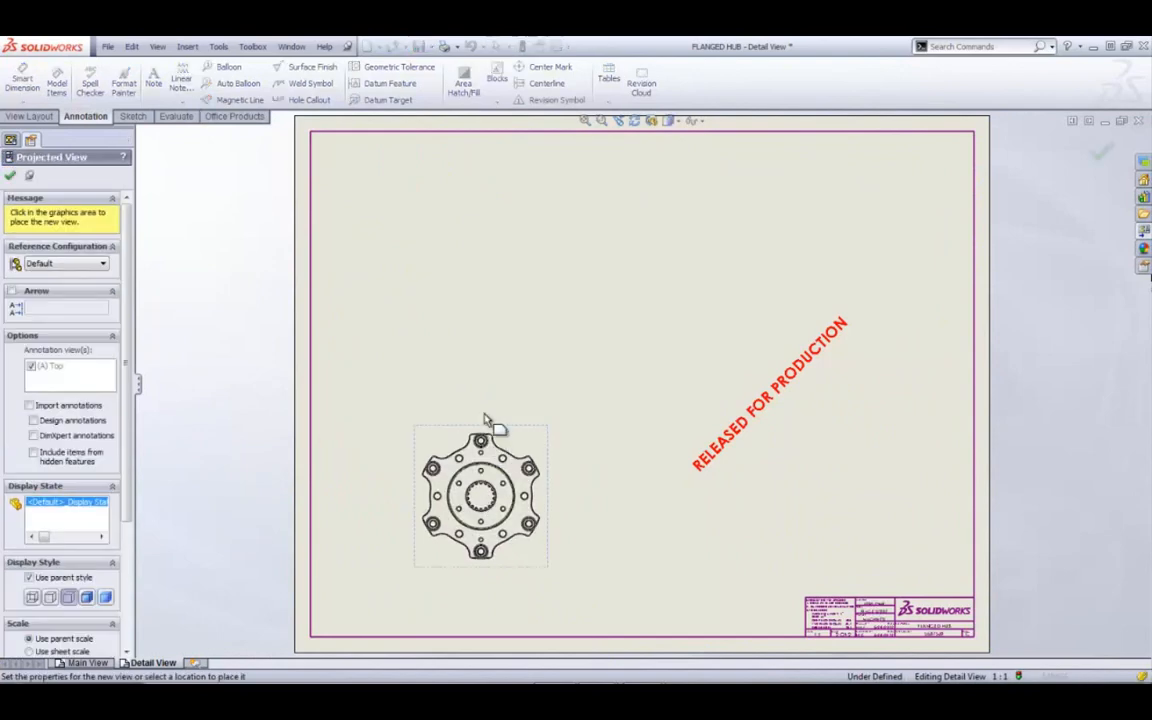
left_click(486, 262)
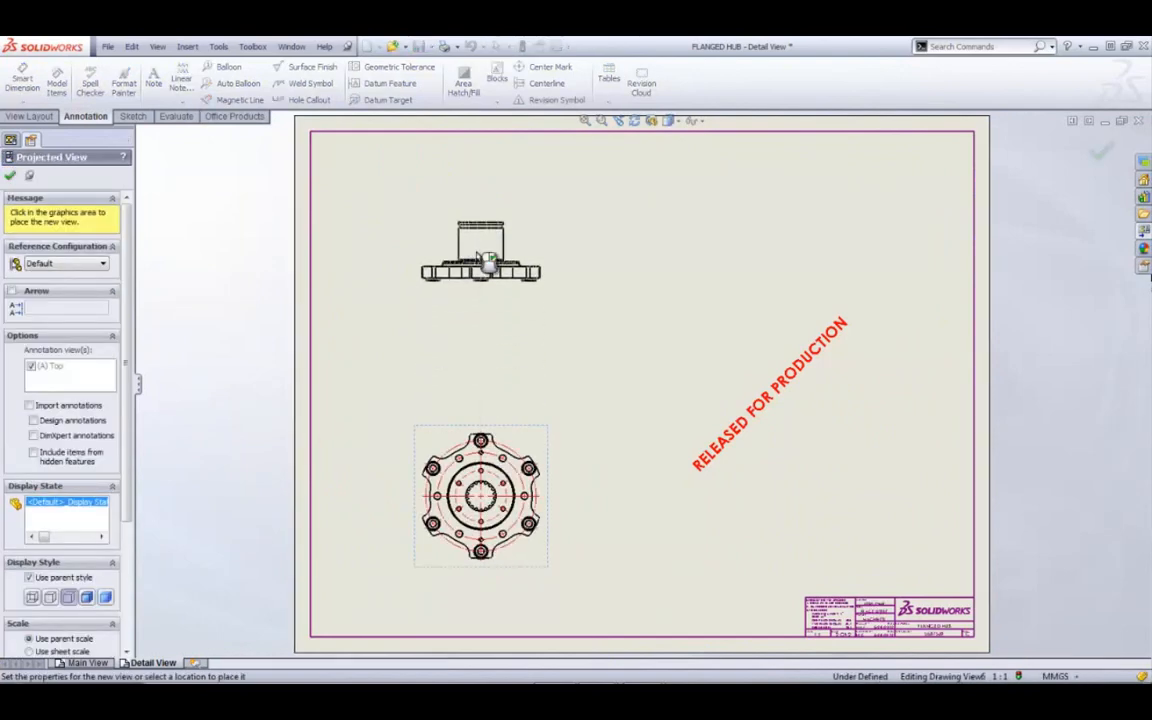
key("Escape")
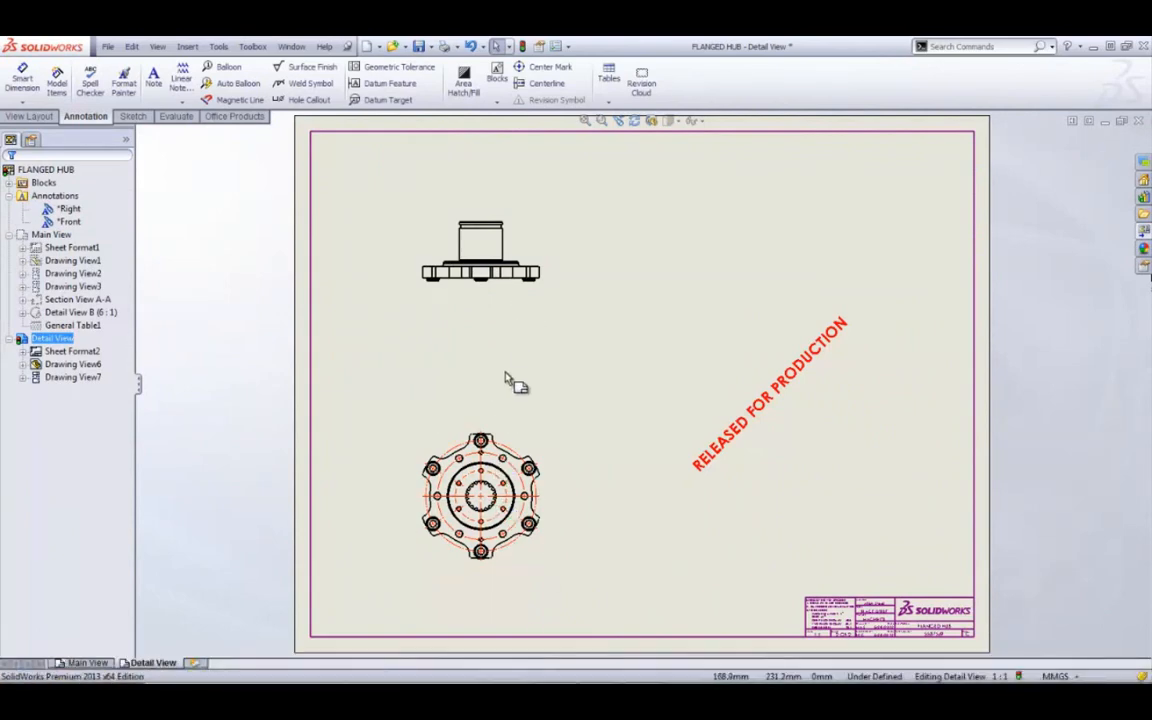
Step: Import the dimensions marked for drawing from the entire model into the circular flange view
scroll(505, 381, "down", 2)
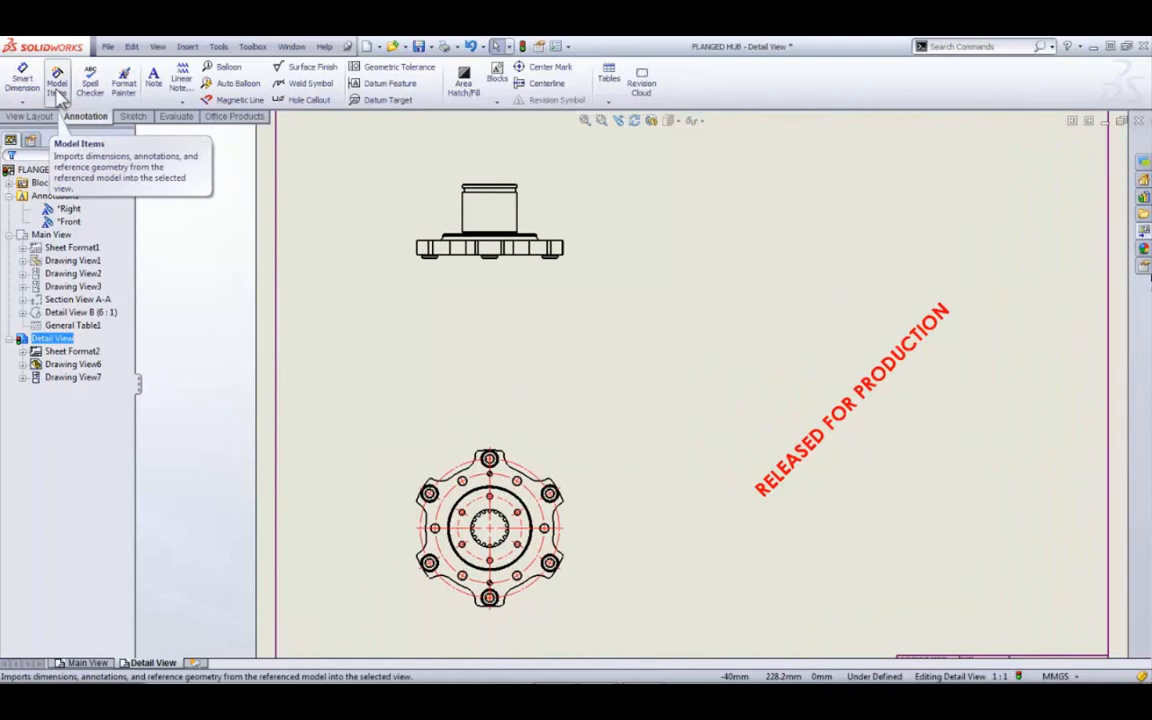
left_click(442, 458)
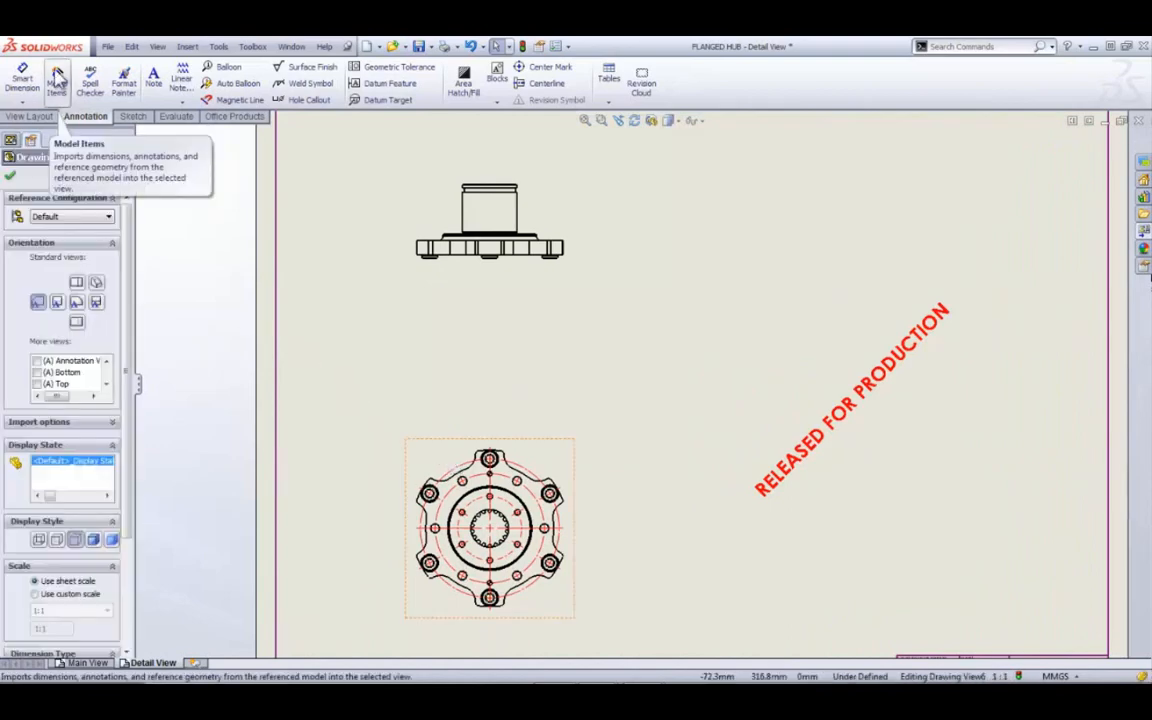
left_click(58, 78)
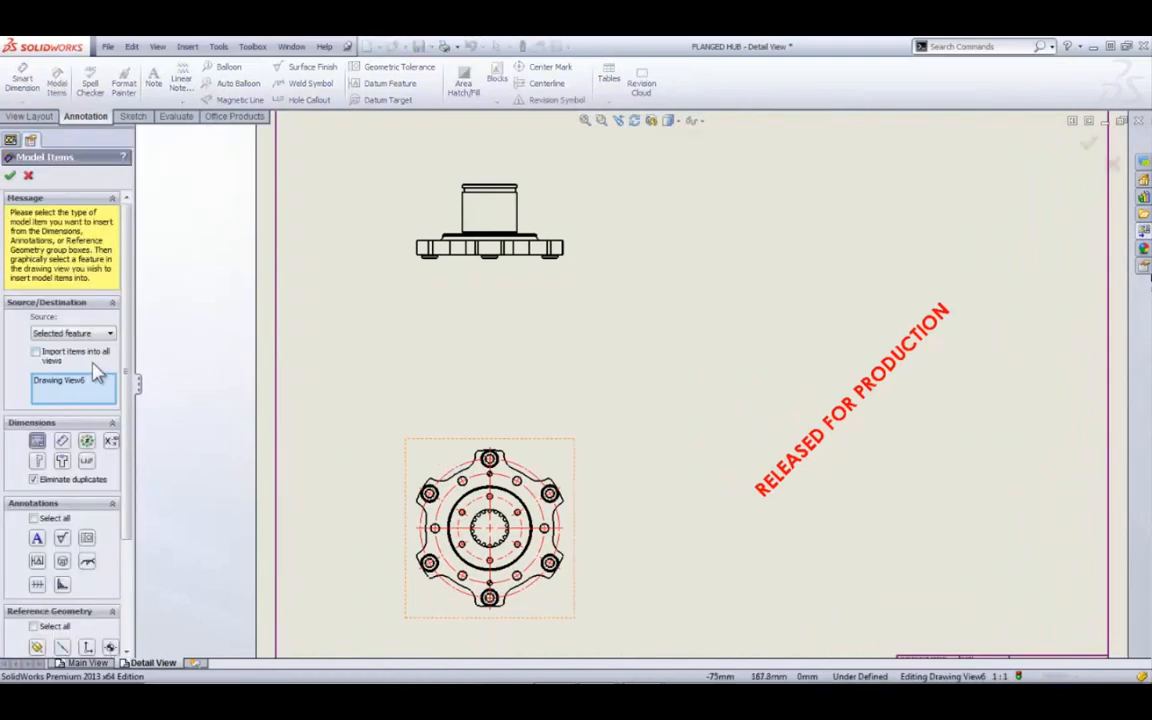
left_click(90, 333)
left_click(97, 346)
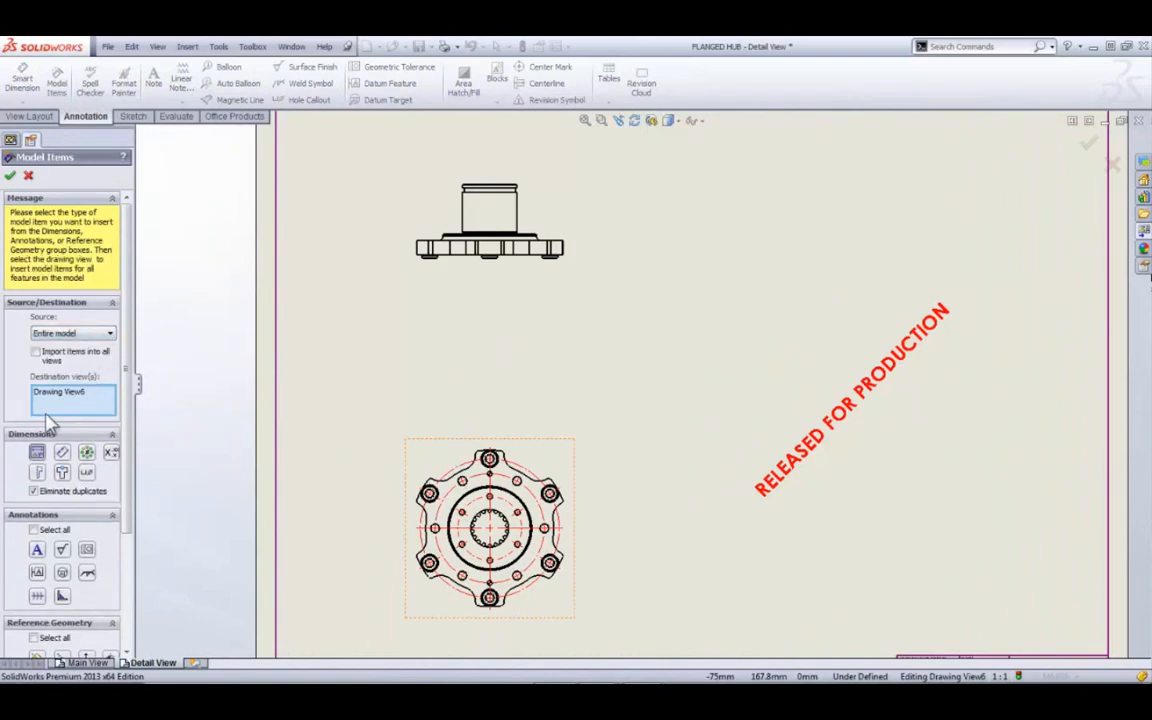
left_click(10, 176)
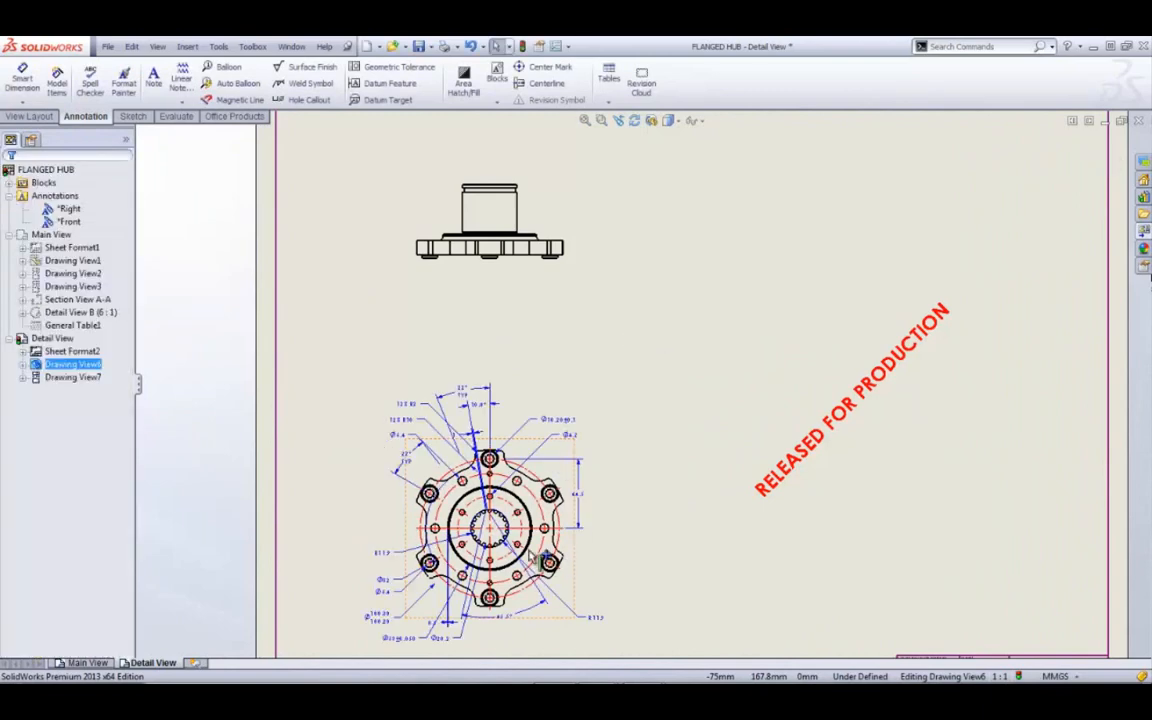
Step: Move the left 22° TYP dimension closer to the flange and delete the R11.9 dimension on the flange's left side
scroll(513, 608, "down", 1)
scroll(513, 608, "down", 2)
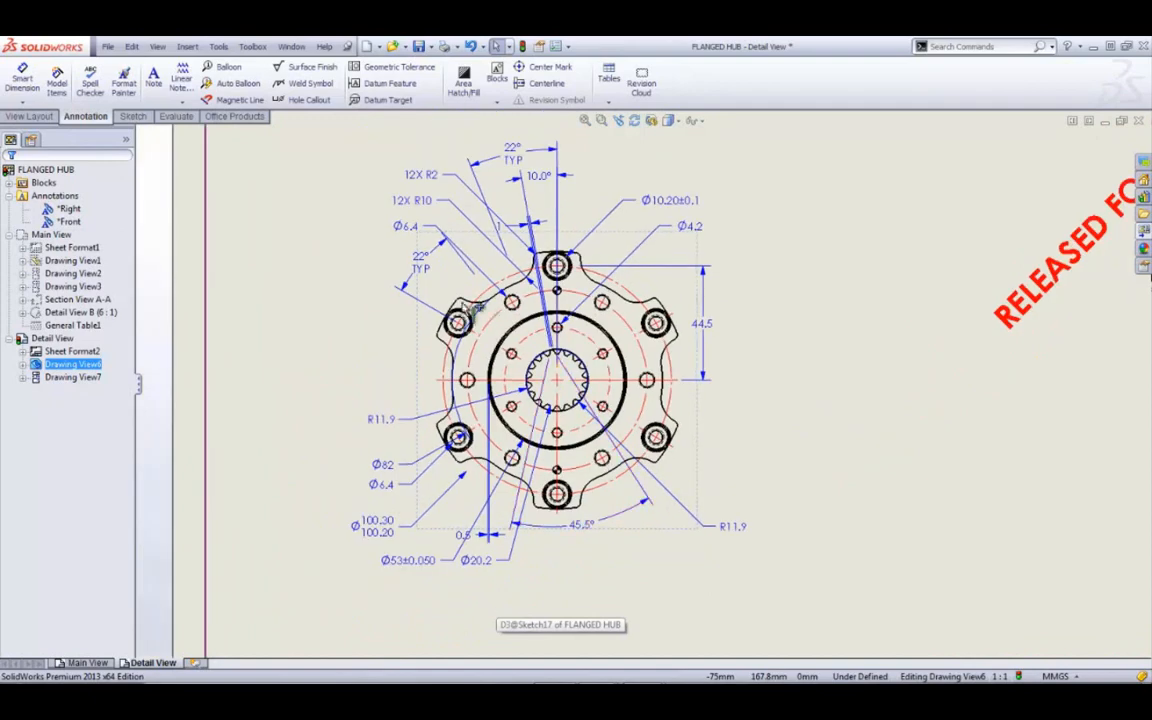
left_click_drag(421, 264, 430, 285)
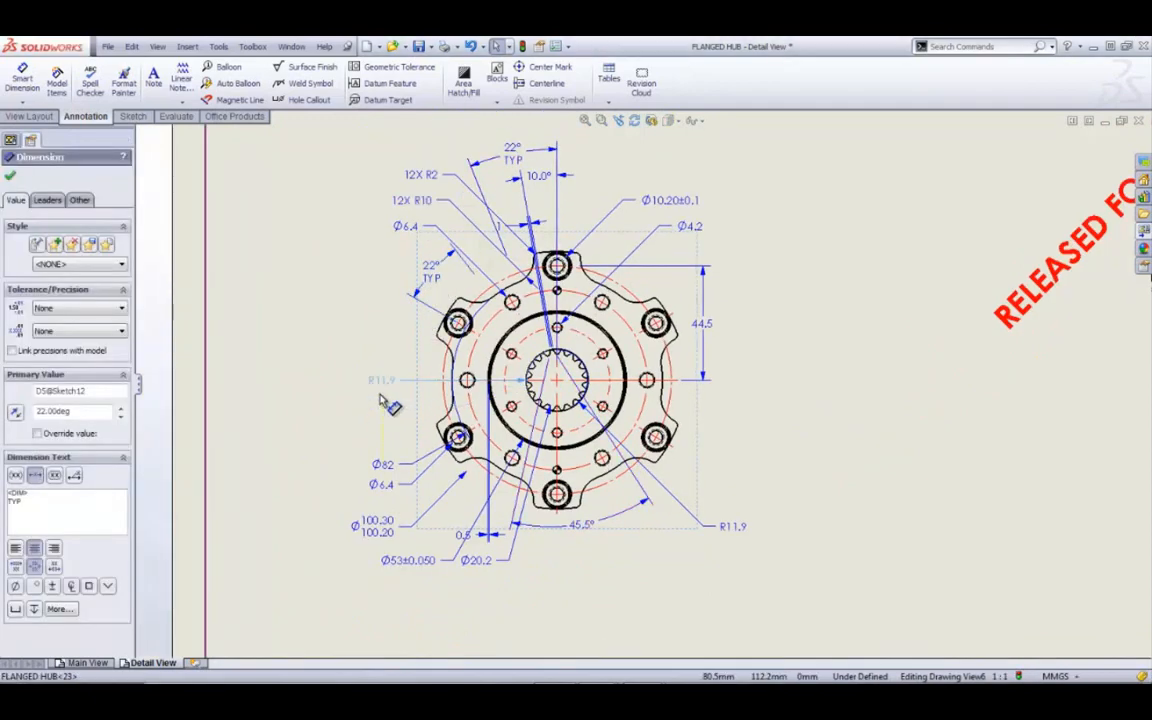
left_click(378, 415)
key("Delete")
scroll(478, 391, "up", 5)
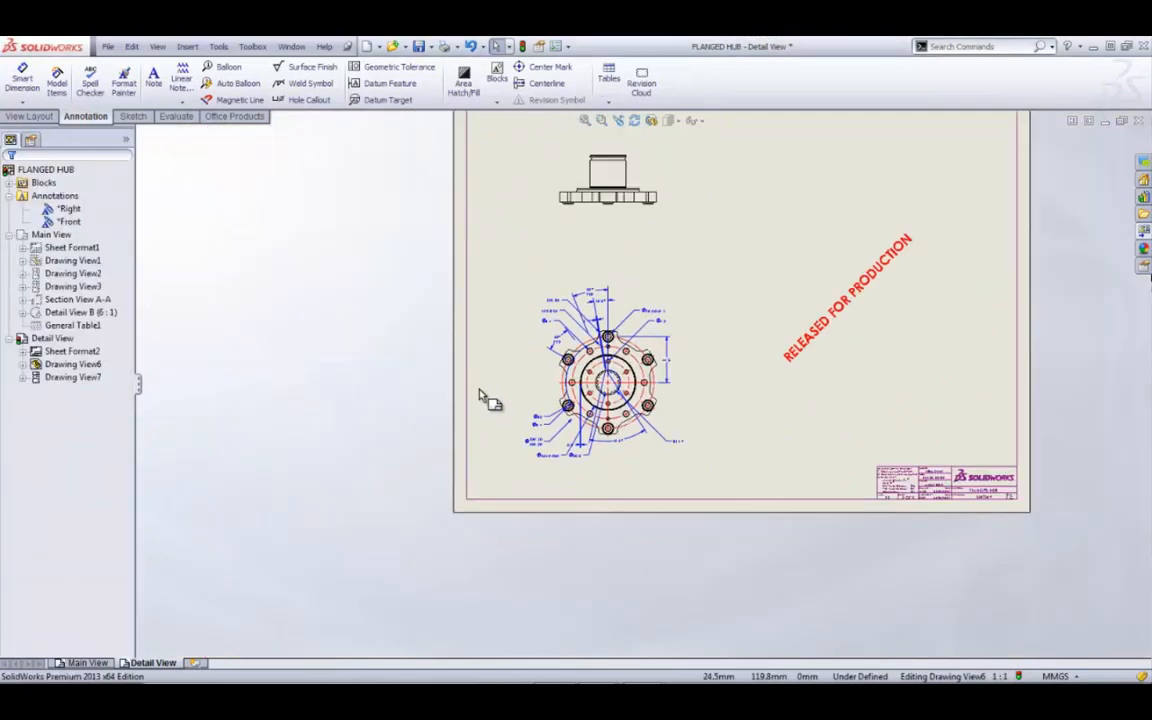
scroll(510, 308, "down", 3)
scroll(865, 425, "down", 2)
scroll(760, 395, "up", 1)
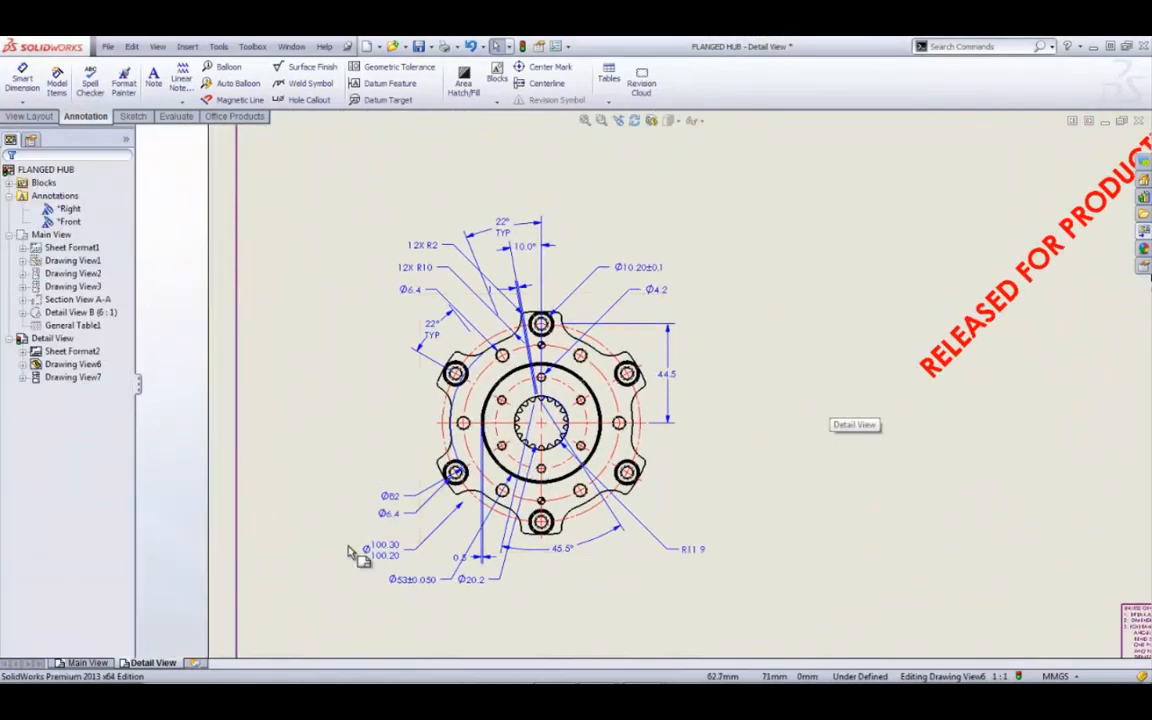
Step: Undo the R11.9 deletion, the 22° TYP dimension move and the model dimension import in the flange view
scroll(646, 382, "up", 2)
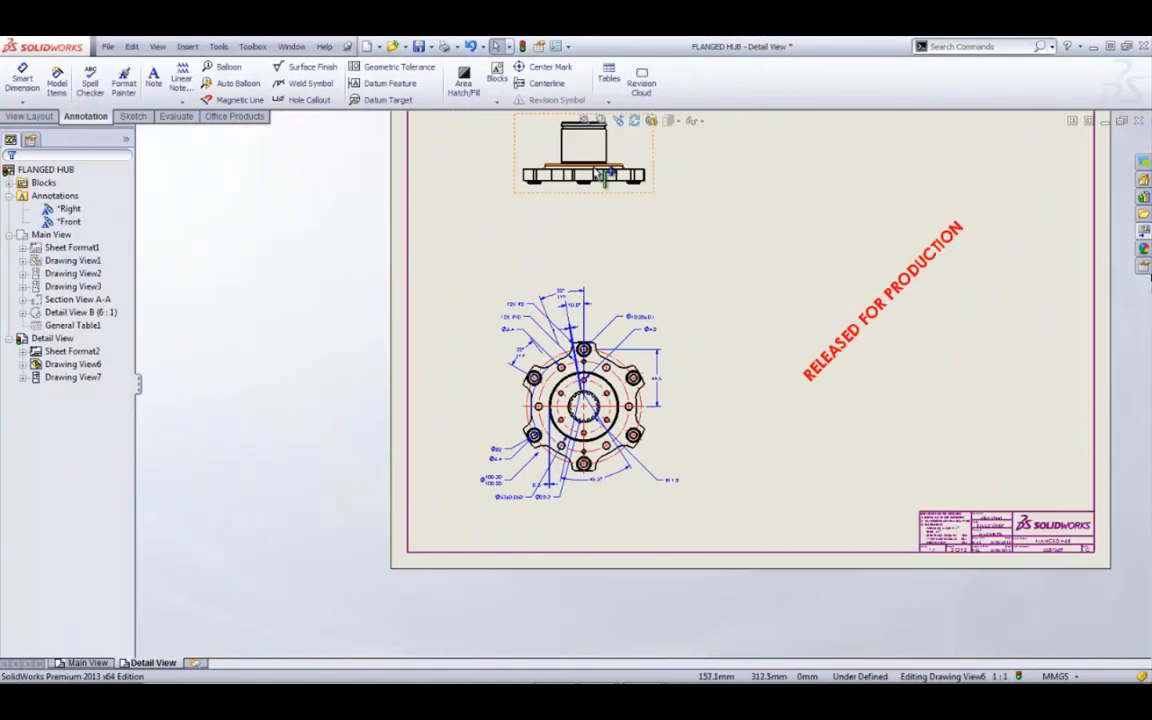
scroll(613, 330, "down", 2)
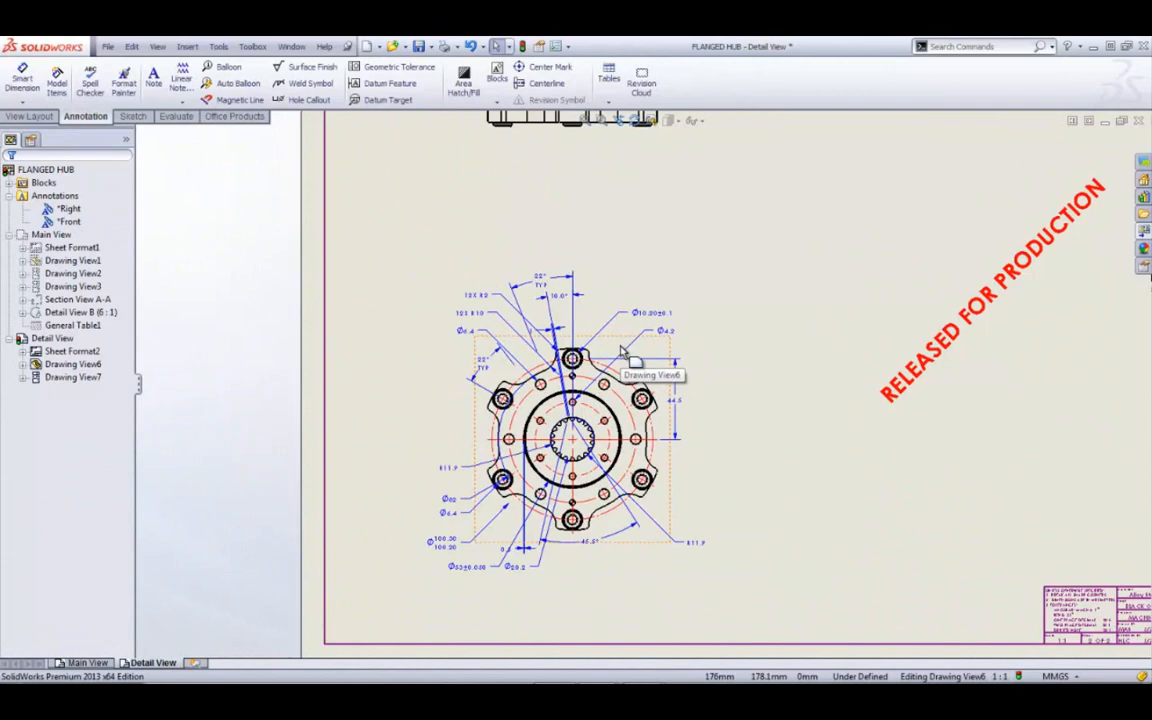
key("ctrl+z")
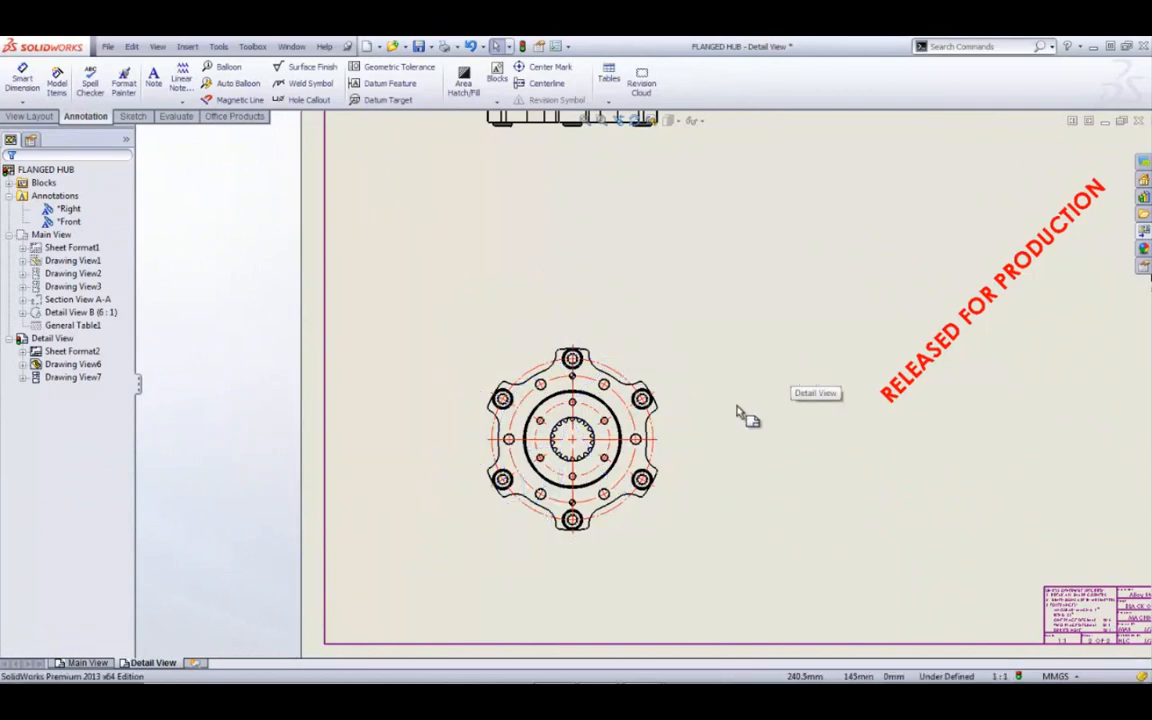
Step: Import the toleranced dimensions from the entire model into the circular flange view using Model Items
scroll(690, 450, "down", 2)
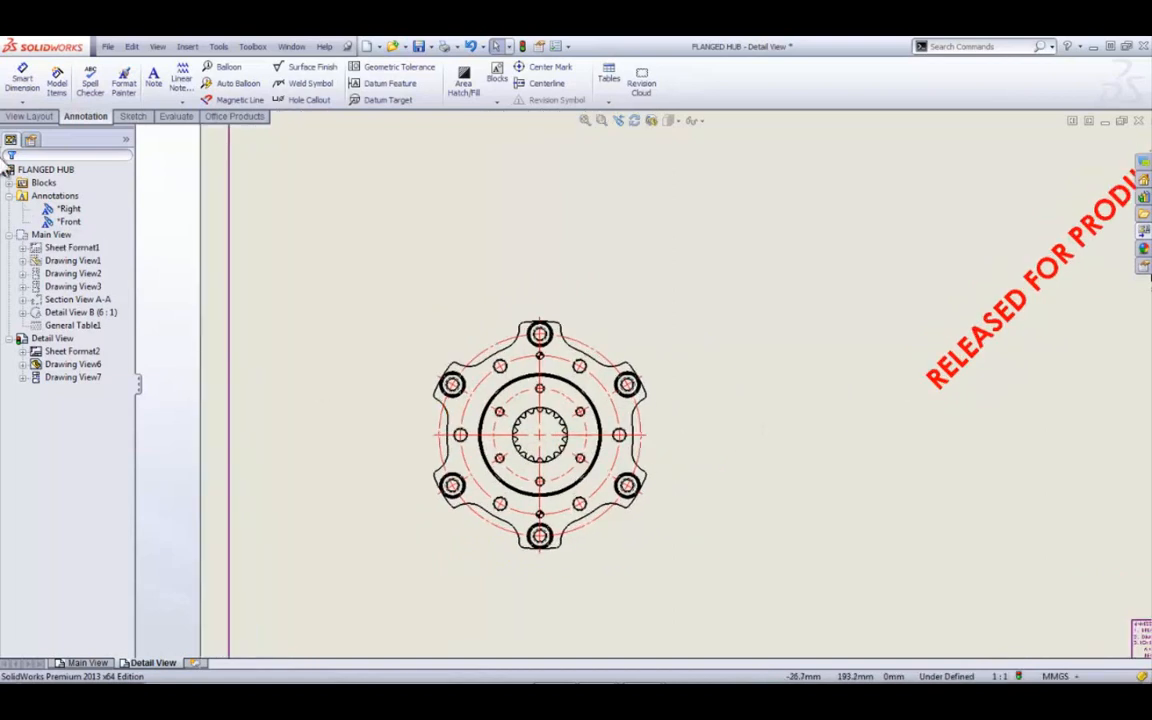
left_click(57, 80)
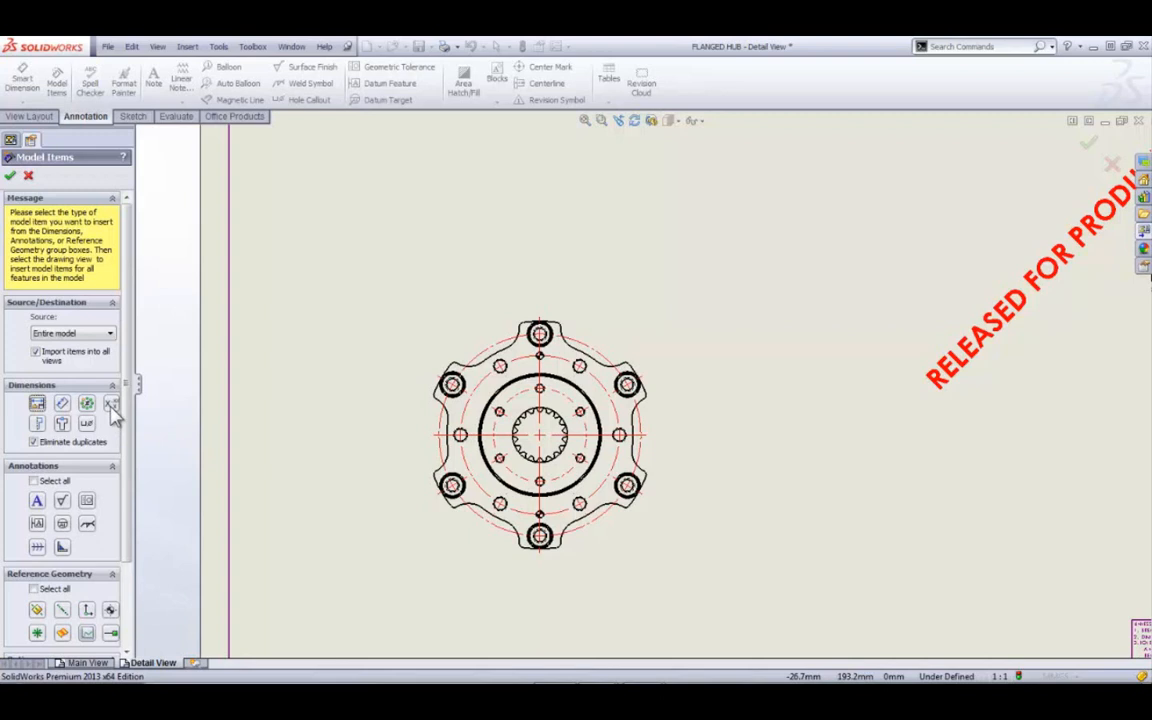
left_click(440, 432)
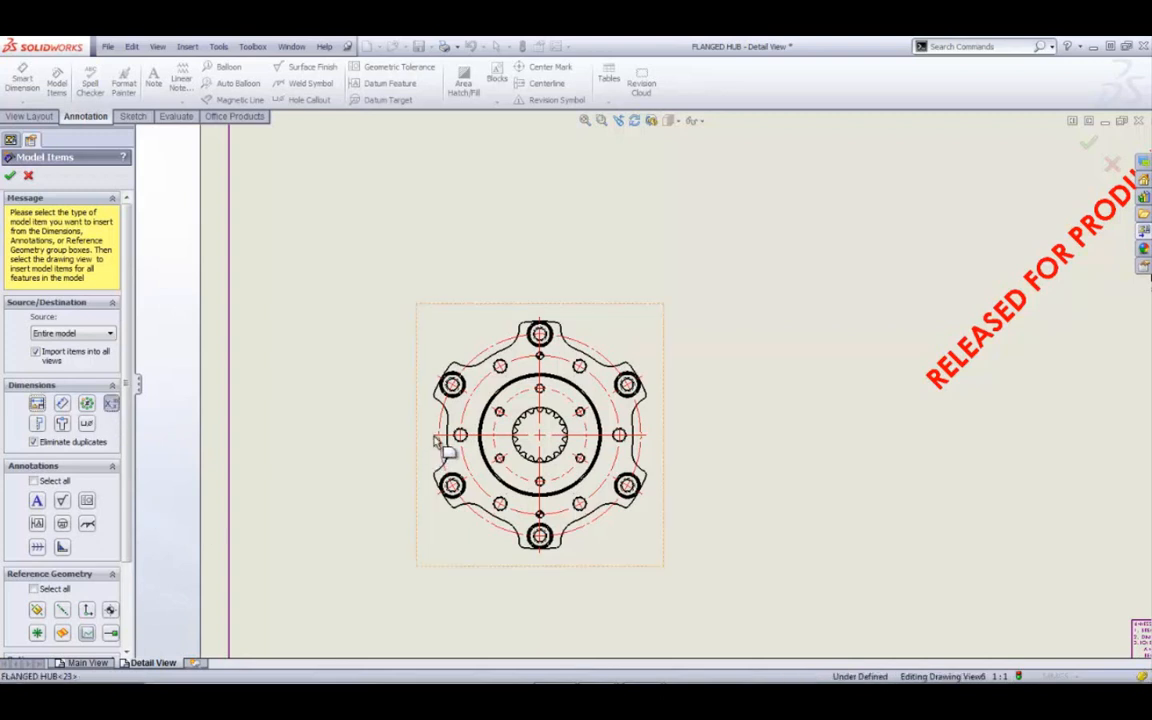
Step: Insert the entire model's toleranced dimensions into the hub's front view only, without importing items into all views
left_click(36, 351)
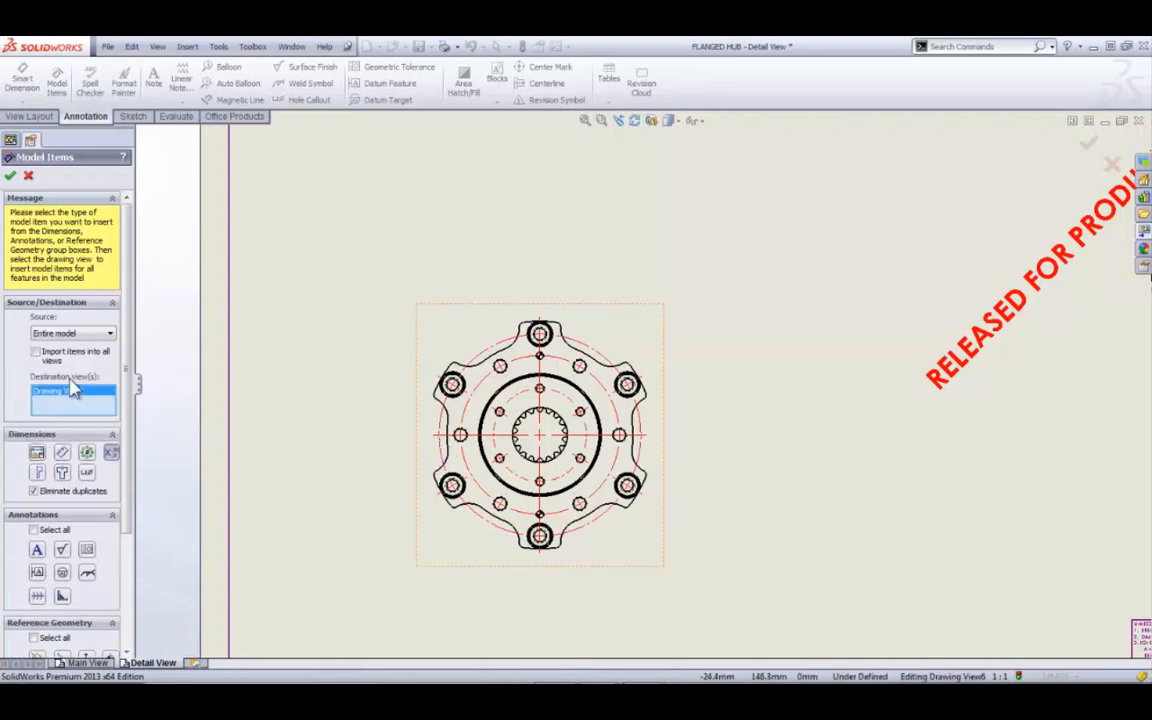
left_click(10, 175)
left_click(686, 376)
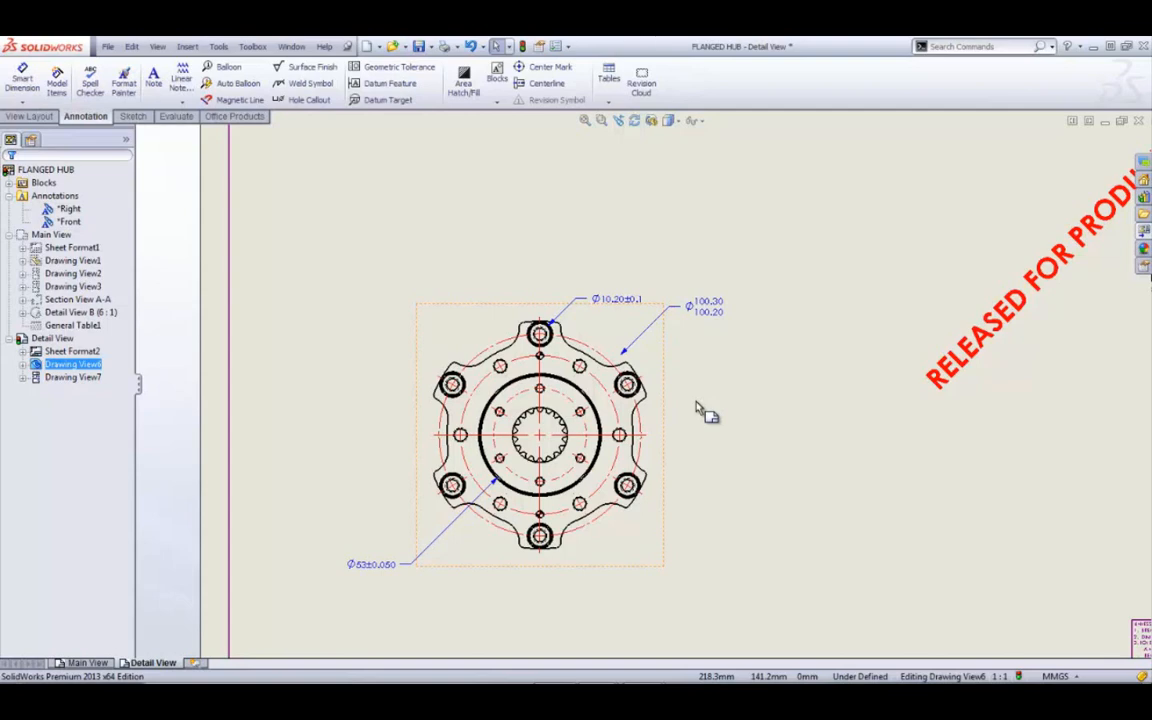
Step: Insert the model's center of mass symbol into the side view projected above the hub's front view
scroll(697, 410, "up", 3)
scroll(612, 244, "down", 5)
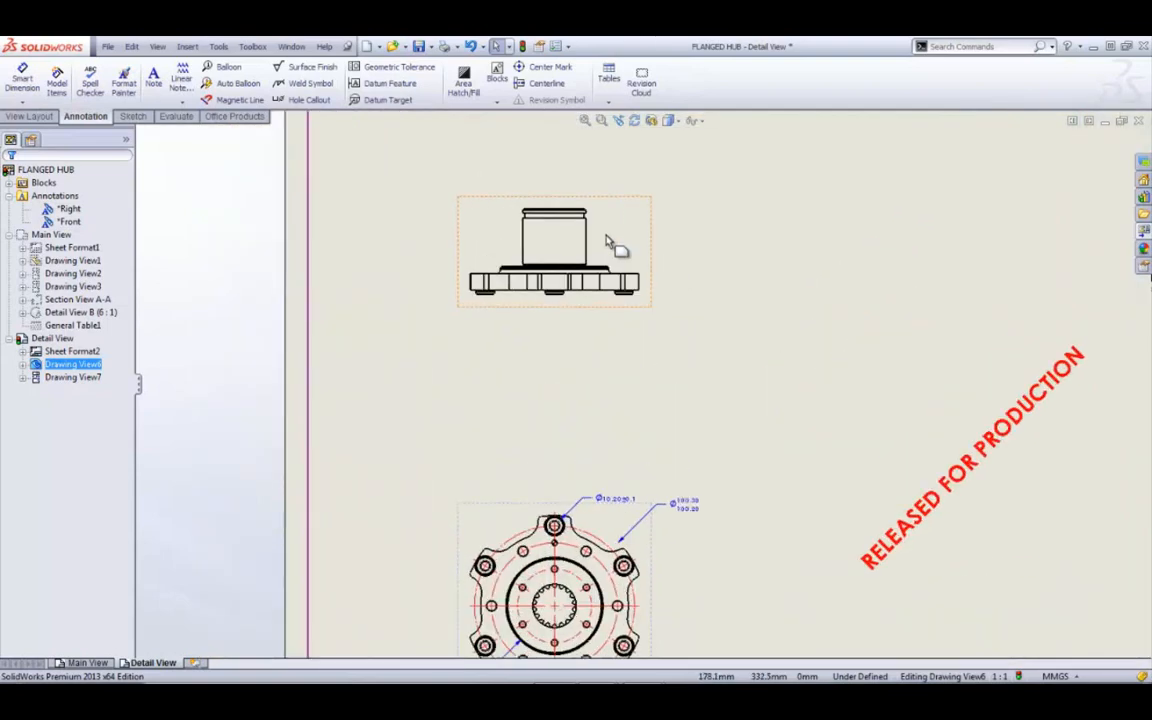
left_click(617, 245)
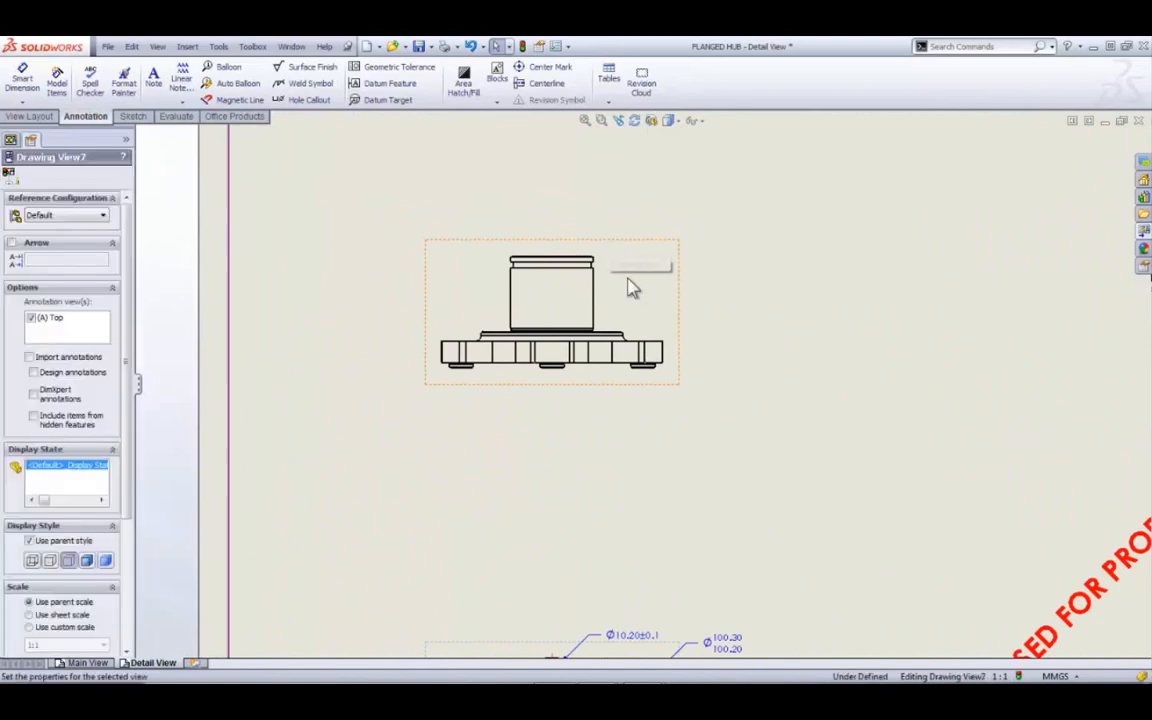
left_click(58, 88)
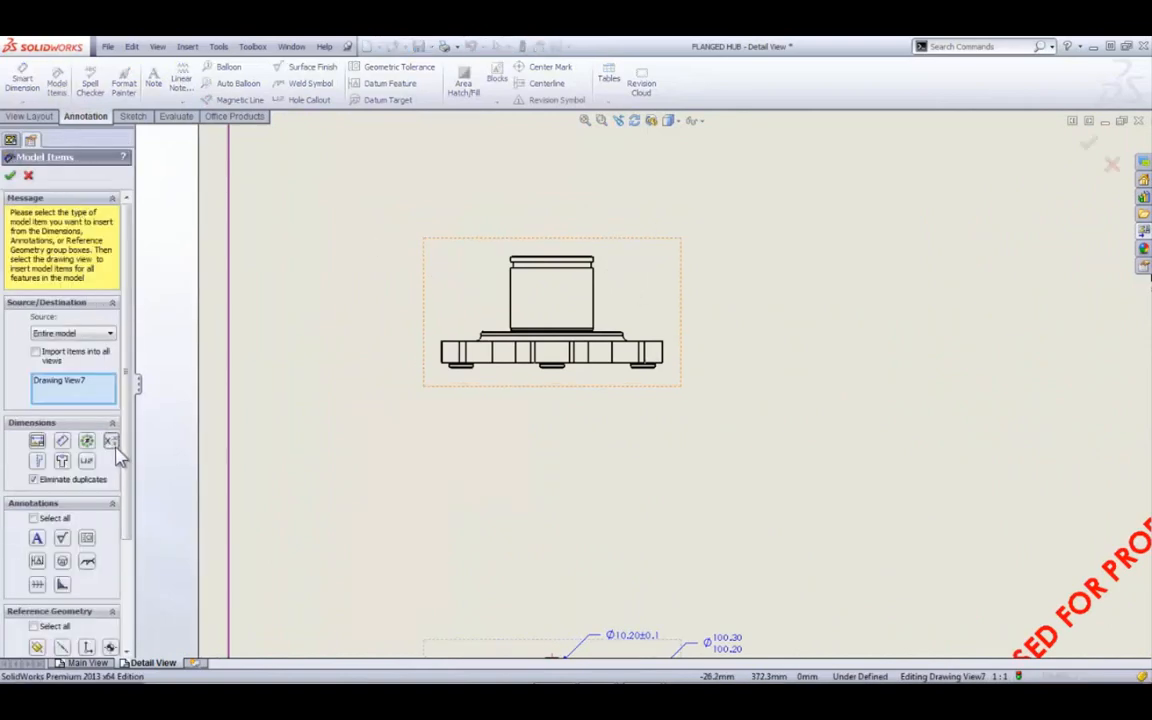
scroll(125, 500, "down", 3)
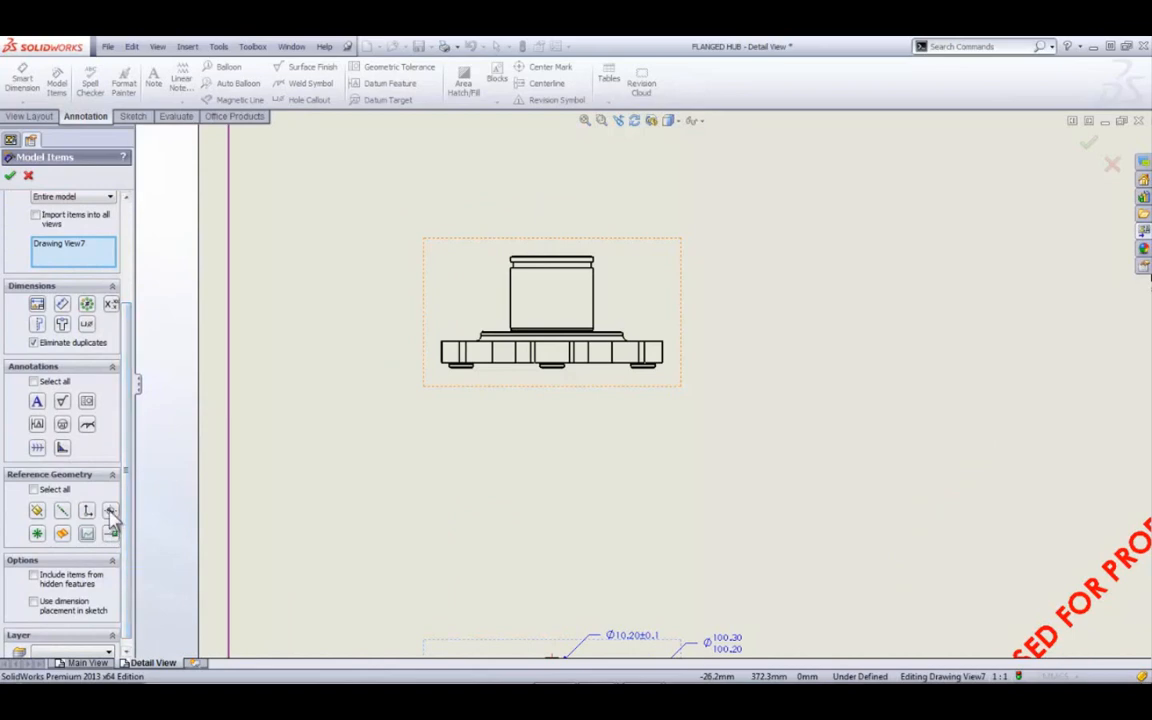
left_click(110, 512)
left_click(10, 178)
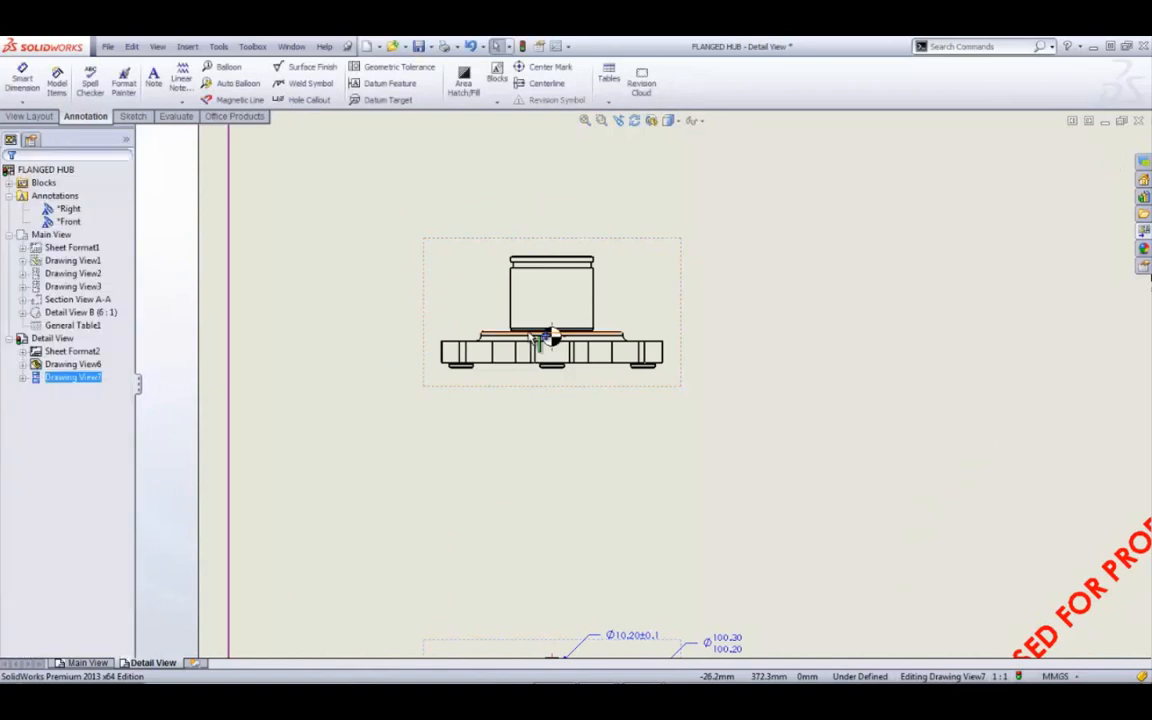
Step: Dimension the vertical distance from the center of mass to the lowest edge of the flange's rightmost boss in the side view
scroll(590, 370, "down", 5)
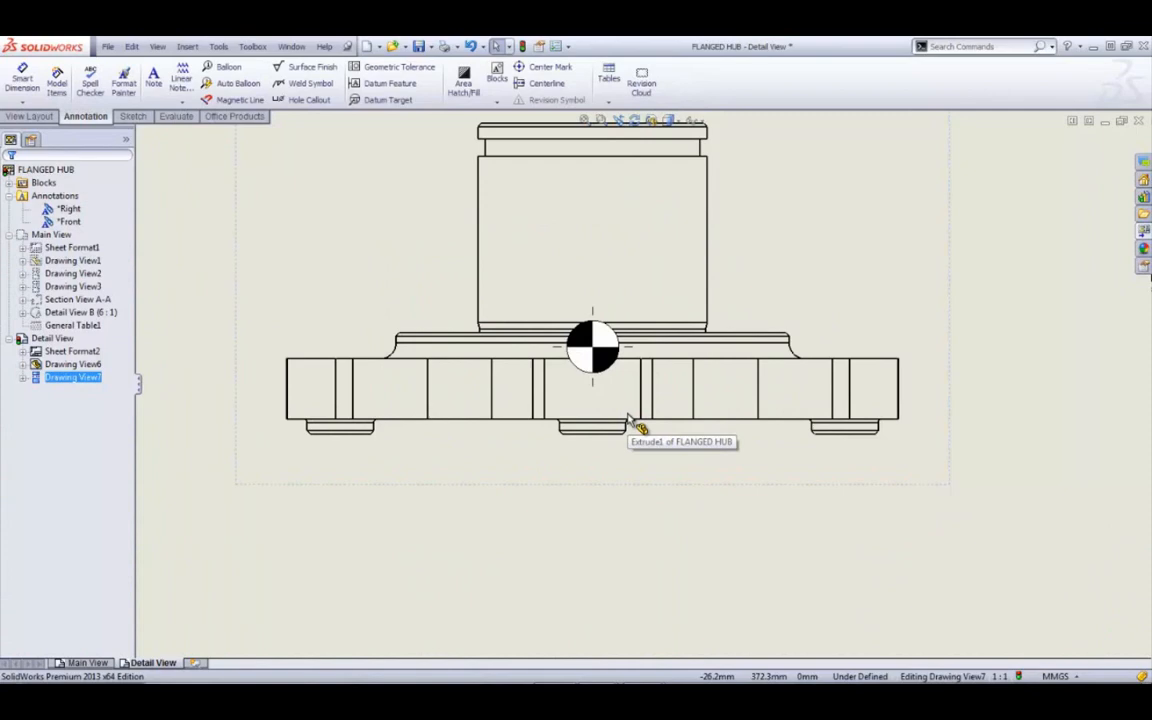
left_click(22, 80)
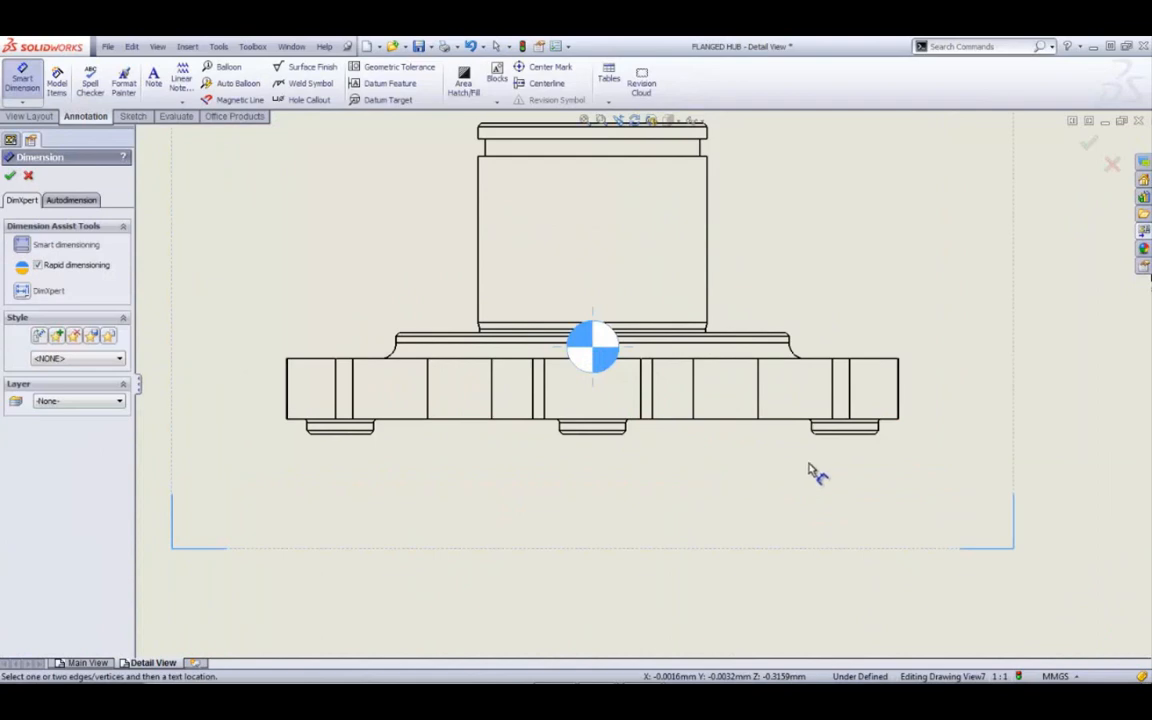
left_click(829, 439)
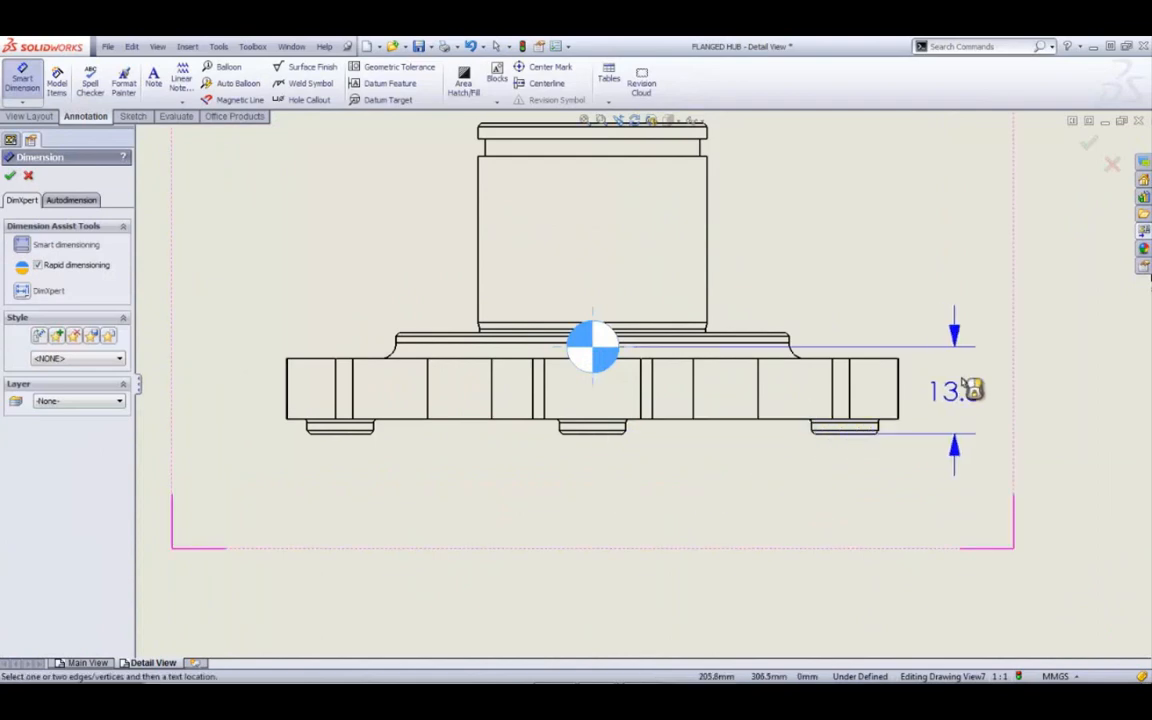
left_click(977, 390)
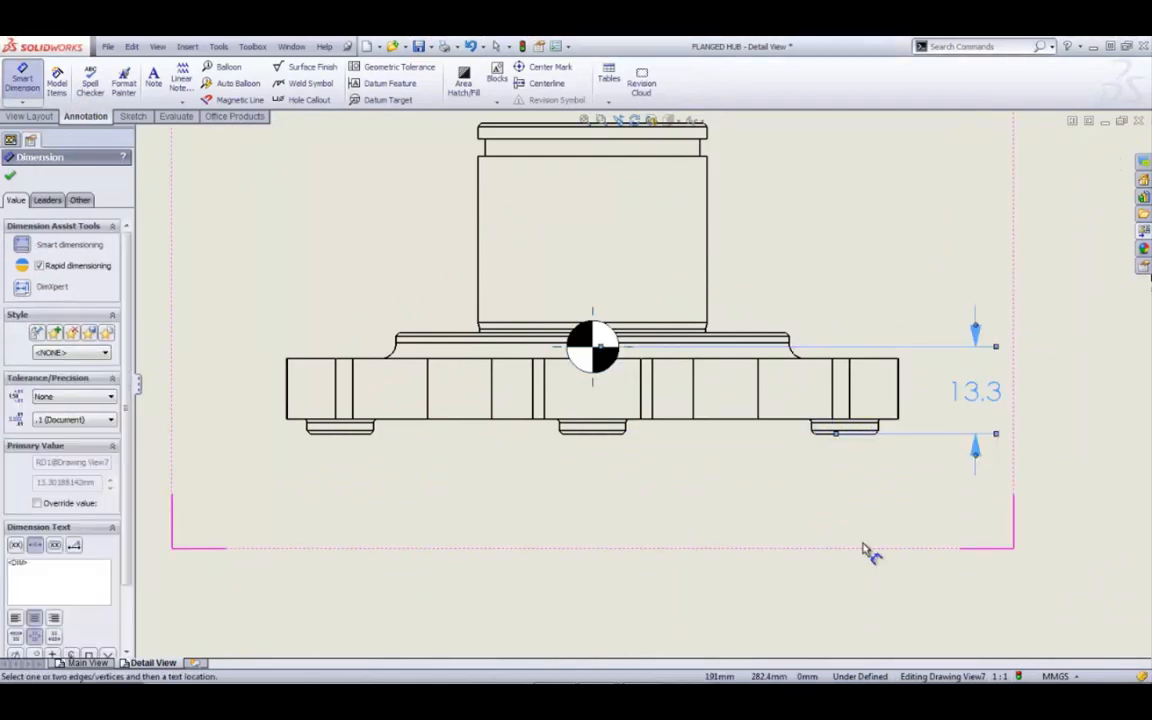
scroll(866, 551, "up", 6)
scroll(740, 537, "down", 2)
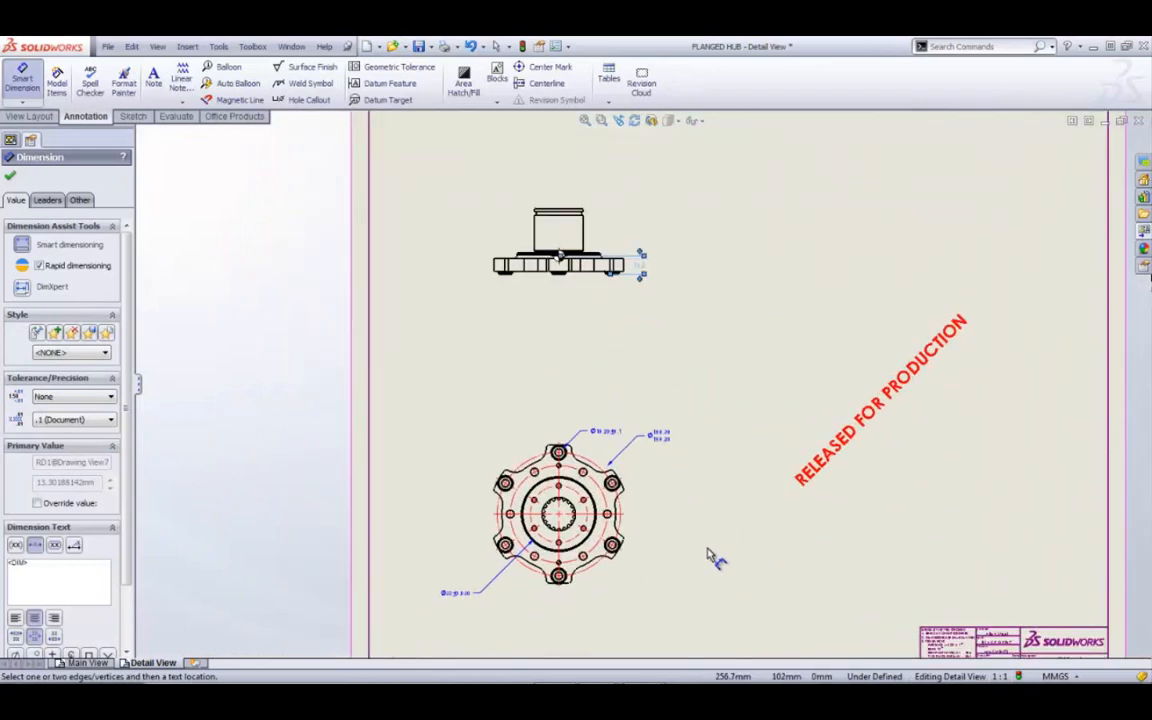
scroll(660, 553, "down", 2)
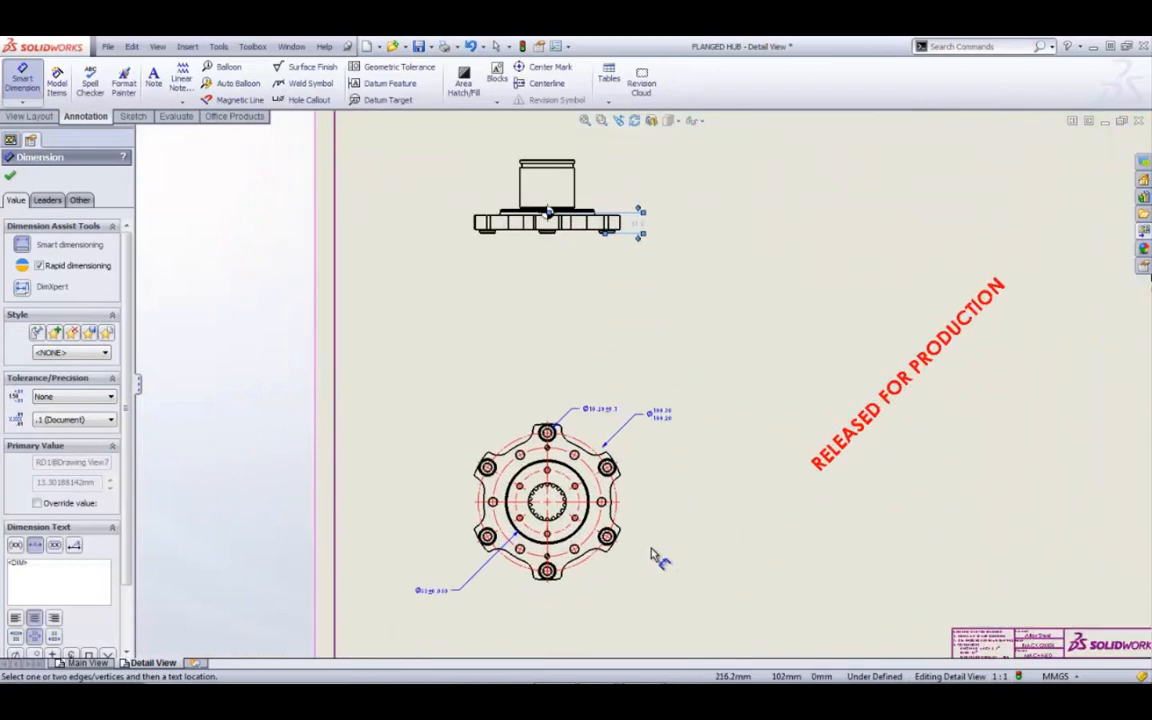
left_click(10, 179)
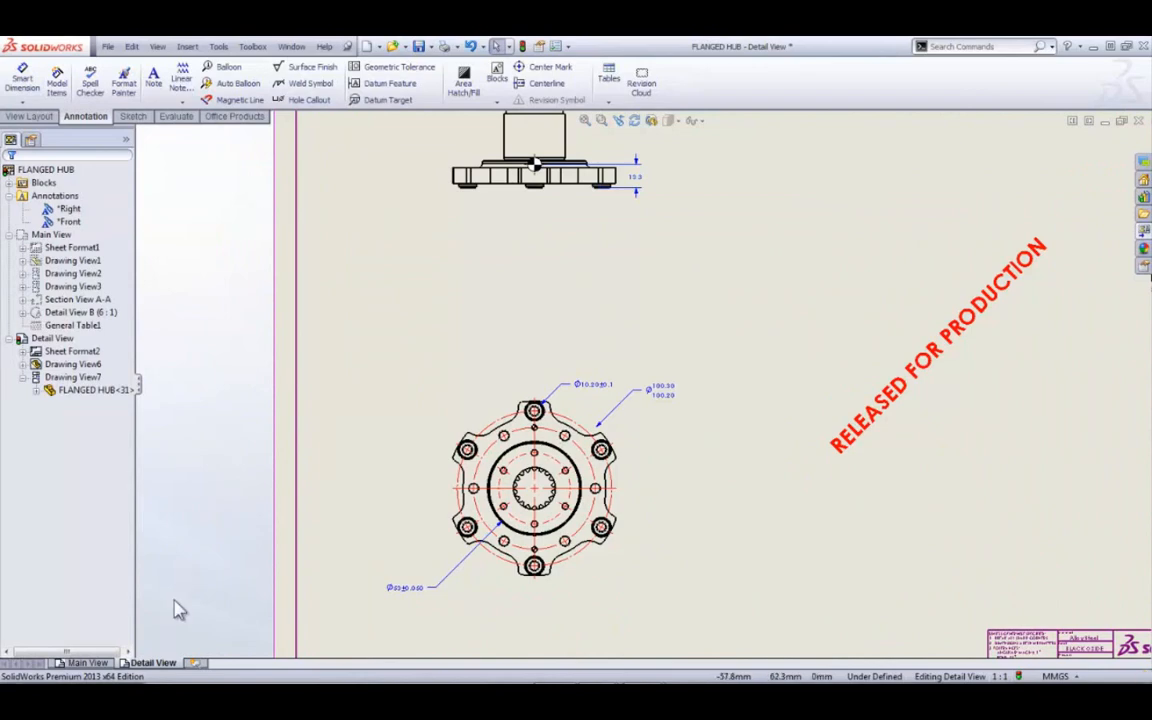
Step: On the Main View sheet, insert model items from the selected feature only, picking the scalloped flange outline in the front view
left_click(88, 663)
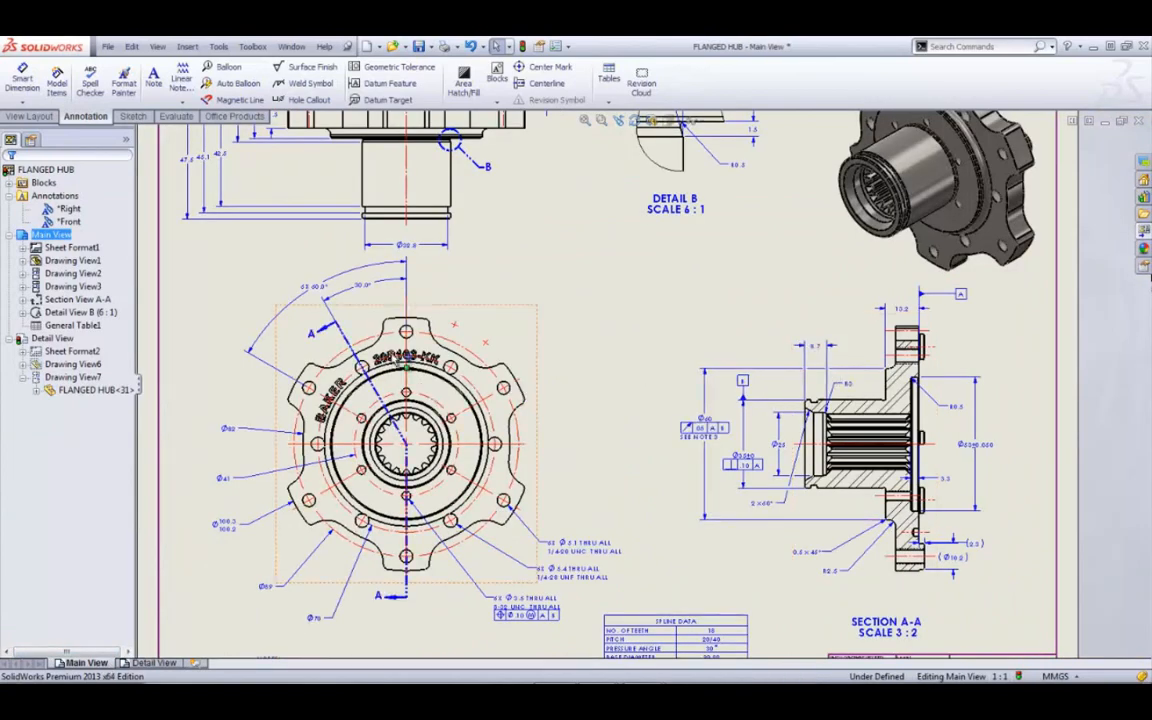
scroll(284, 335, "down", 2)
left_click(67, 84)
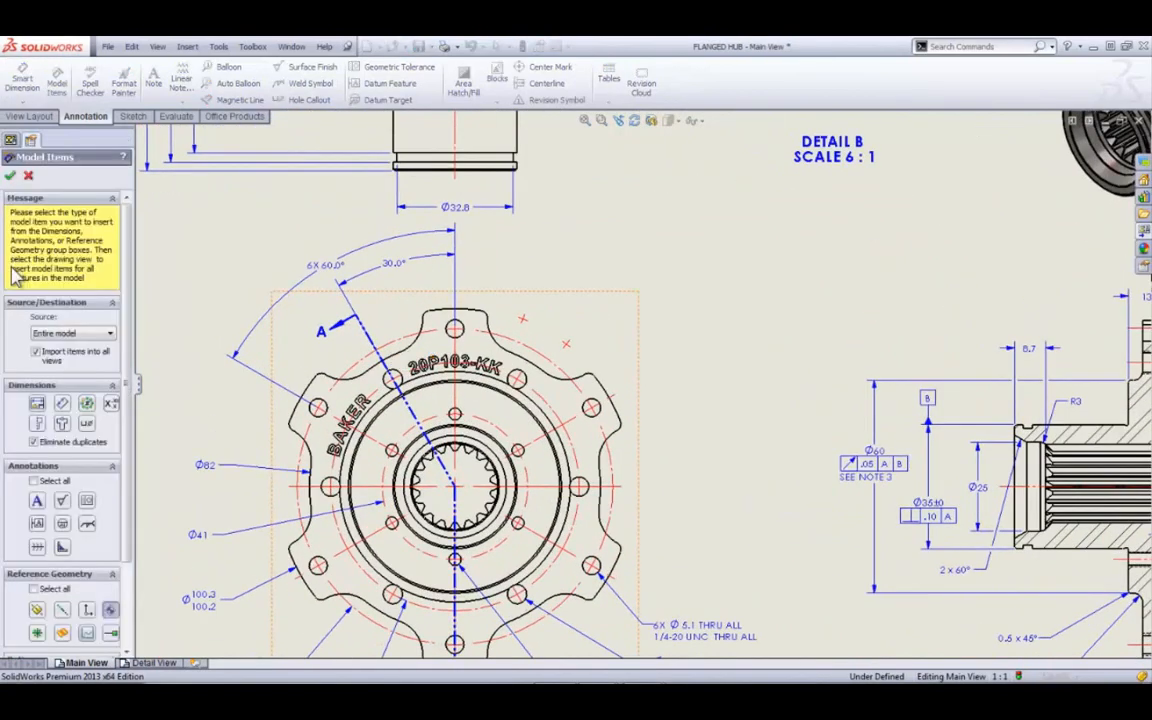
left_click(74, 333)
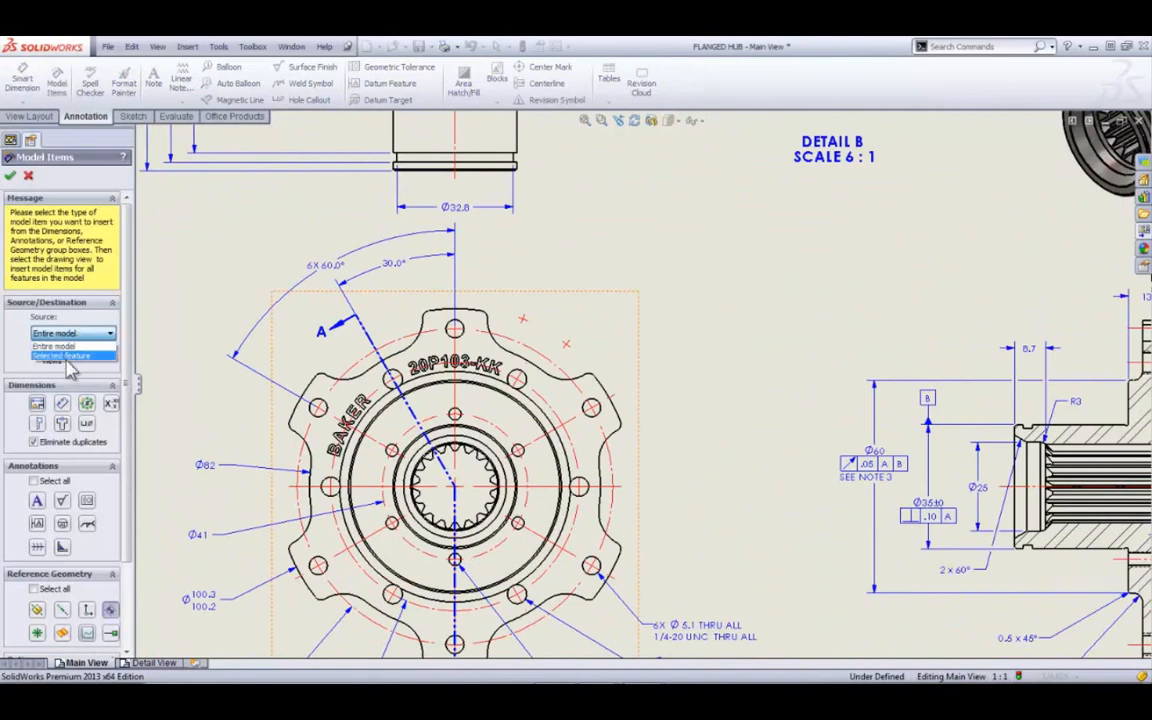
left_click(68, 356)
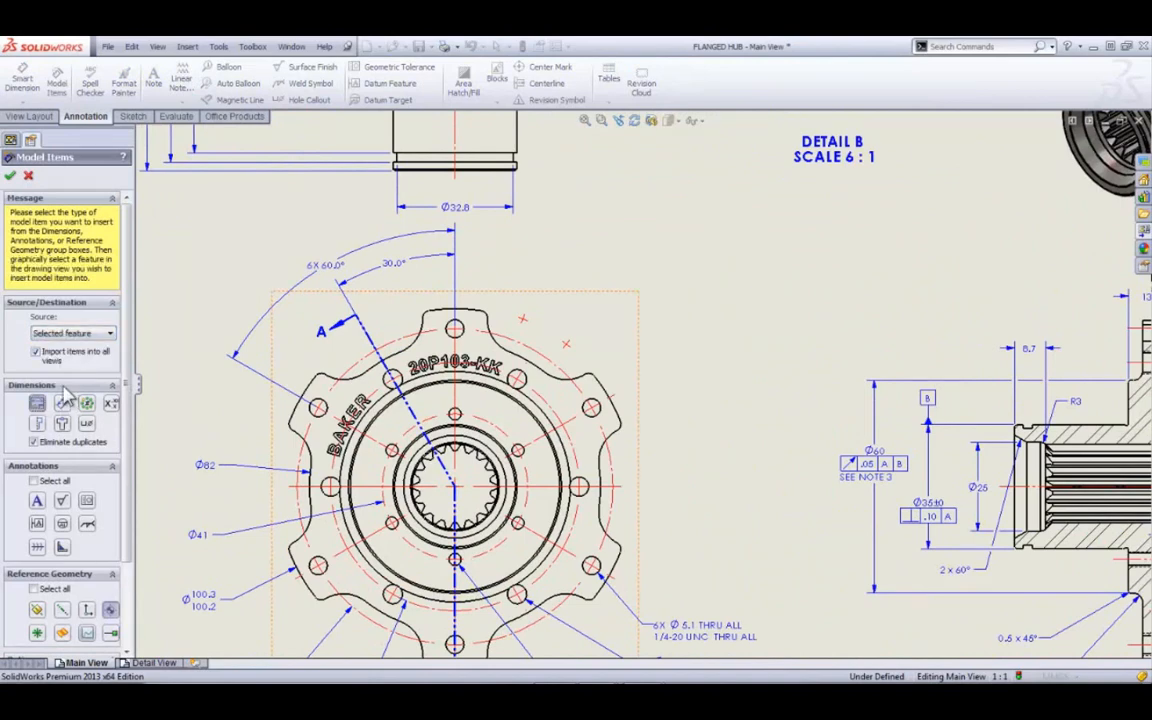
scroll(520, 440, "down", 1)
left_click(503, 322)
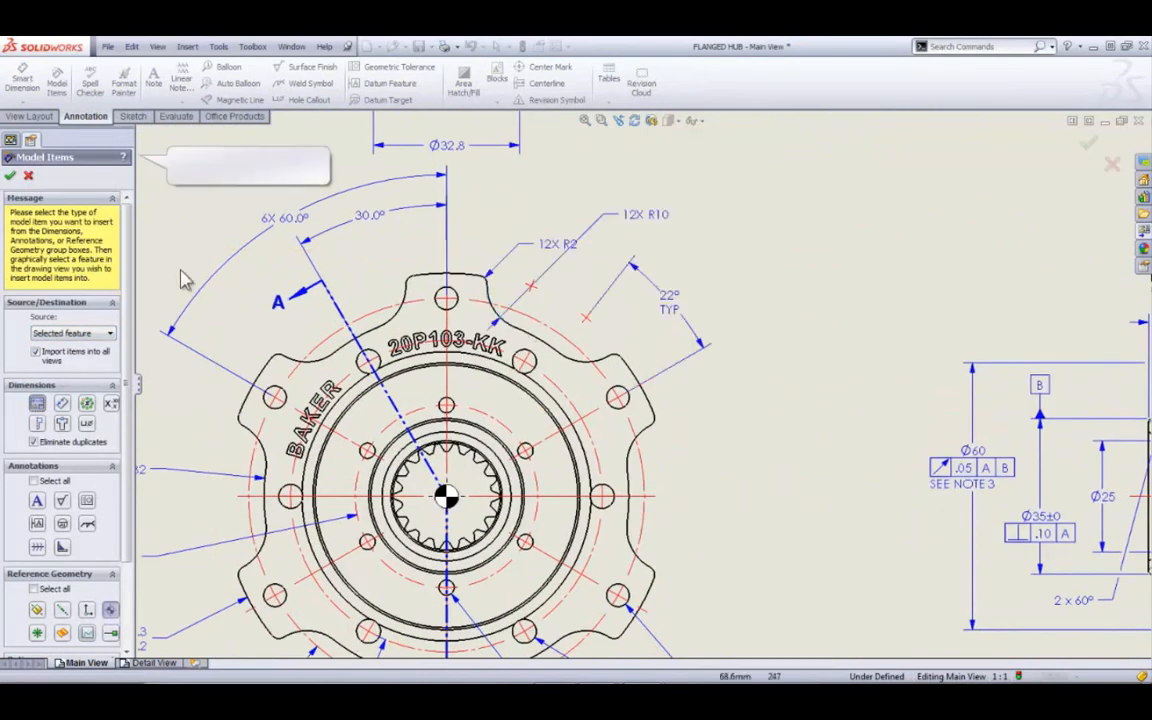
left_click(10, 175)
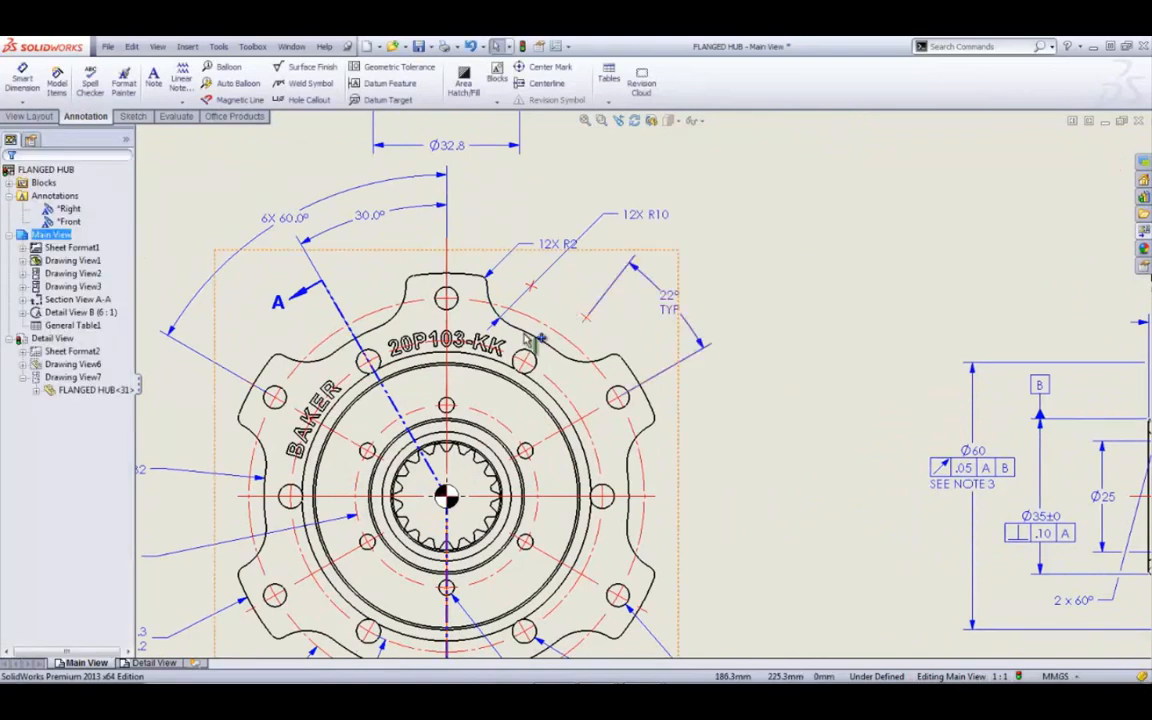
Step: Reposition the 12X R2 and 12X R10 radius callouts so they sit clear of each other beside the uppermost flange lobe
scroll(500, 265, "down", 1)
scroll(497, 265, "down", 2)
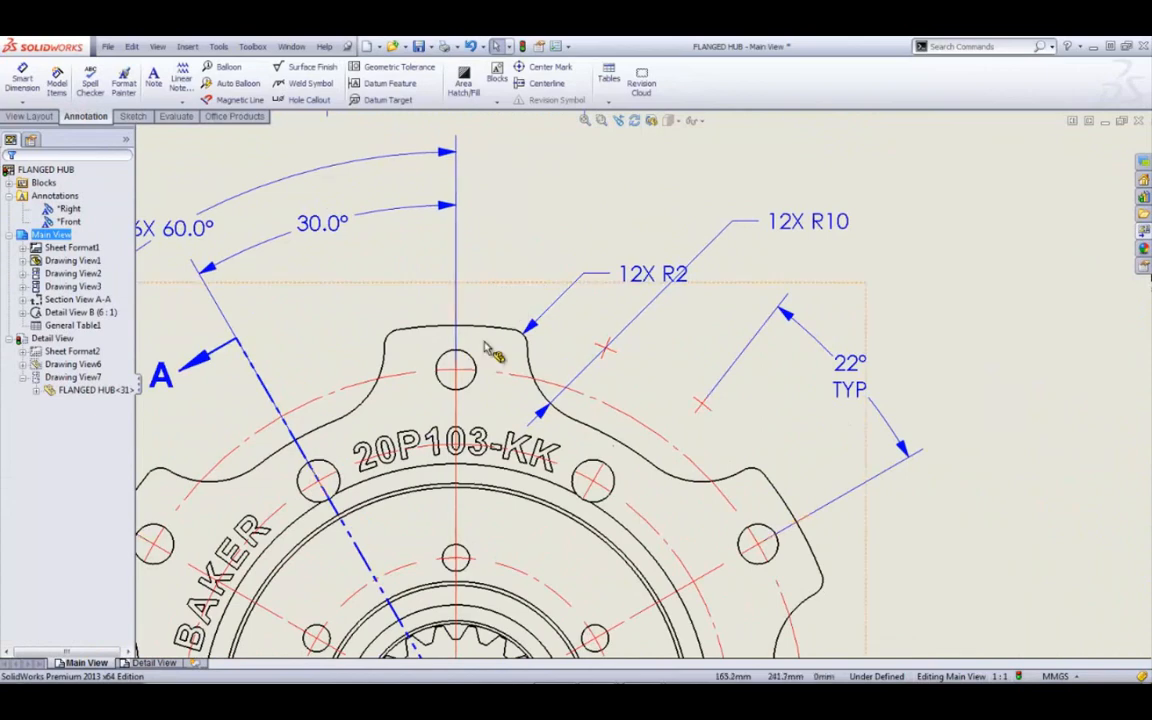
left_click_drag(830, 238, 874, 239)
left_click_drag(660, 273, 697, 216)
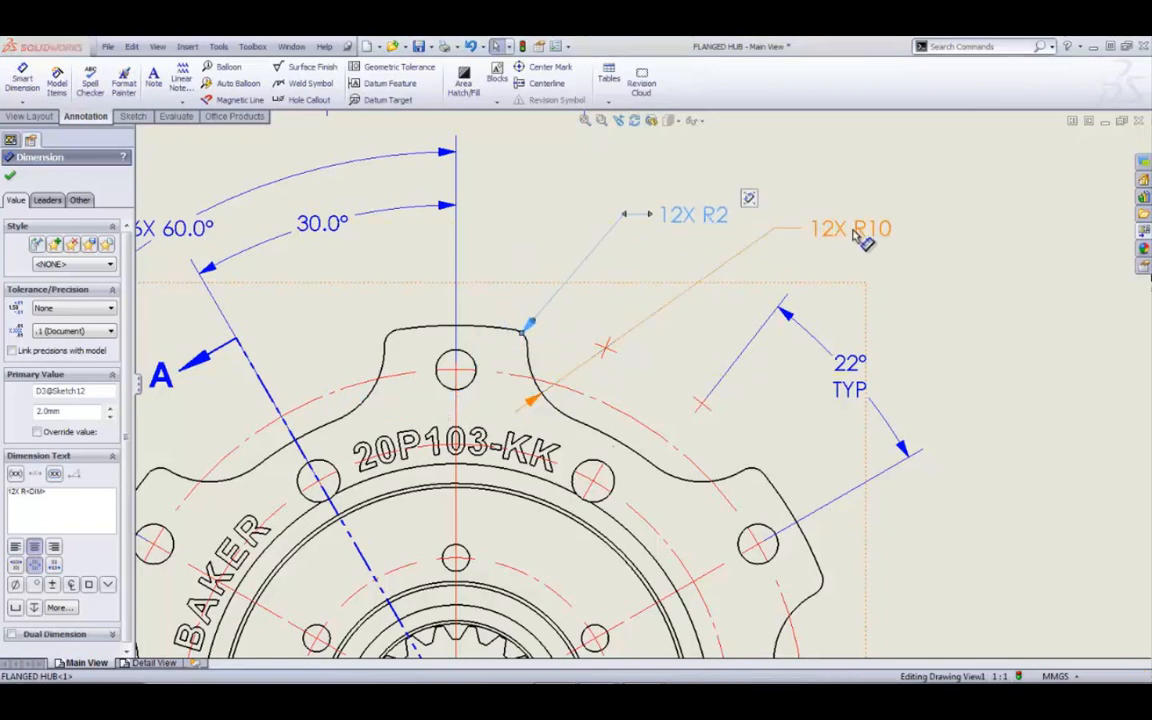
left_click_drag(866, 244, 820, 262)
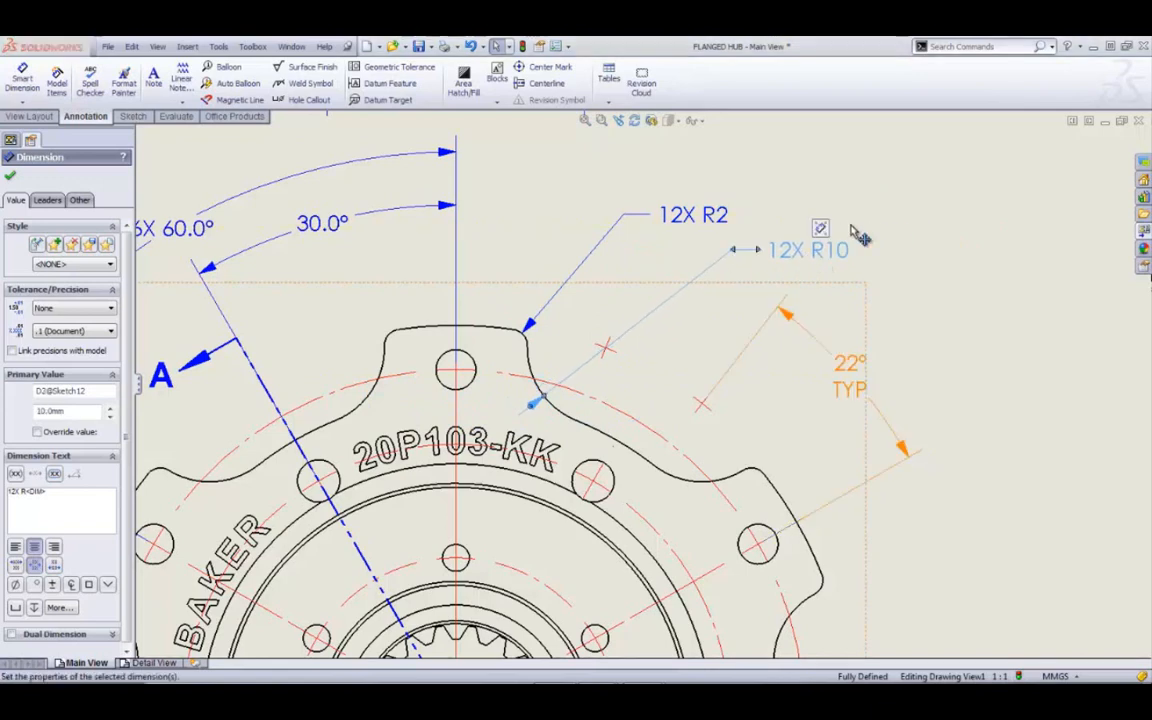
left_click(950, 155)
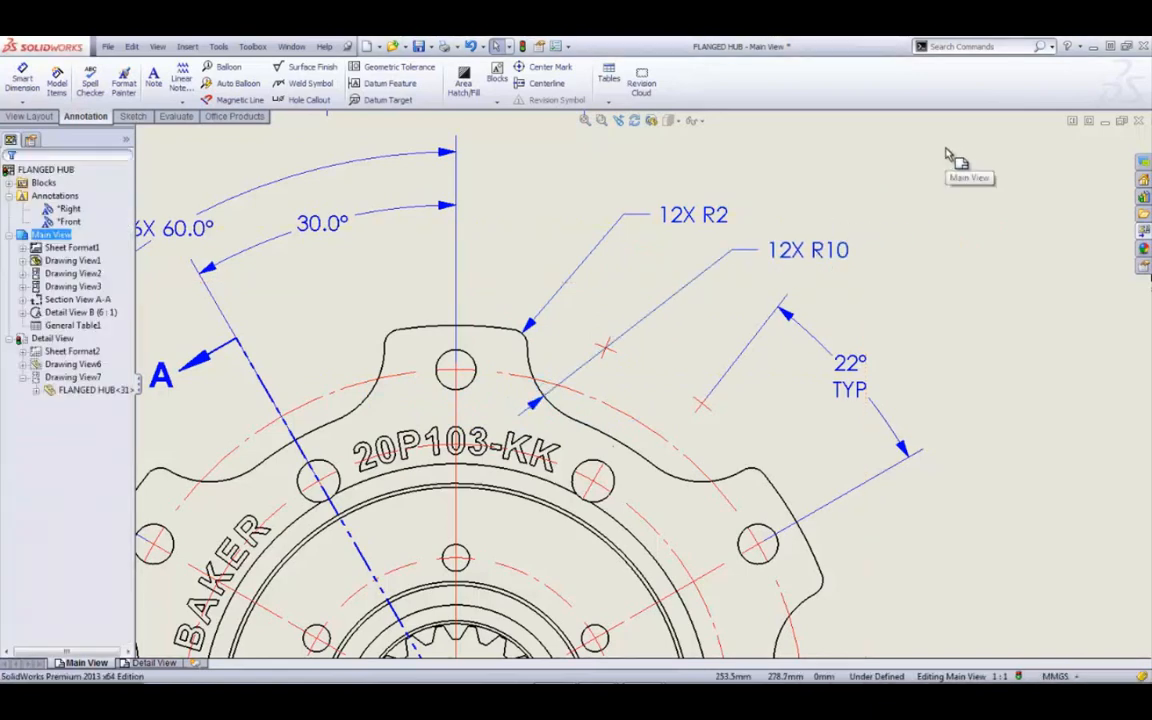
Step: Set the document's radius dimension arrow placement to "Smart arrows attach to arcs and point away from dimension"
left_click(556, 46)
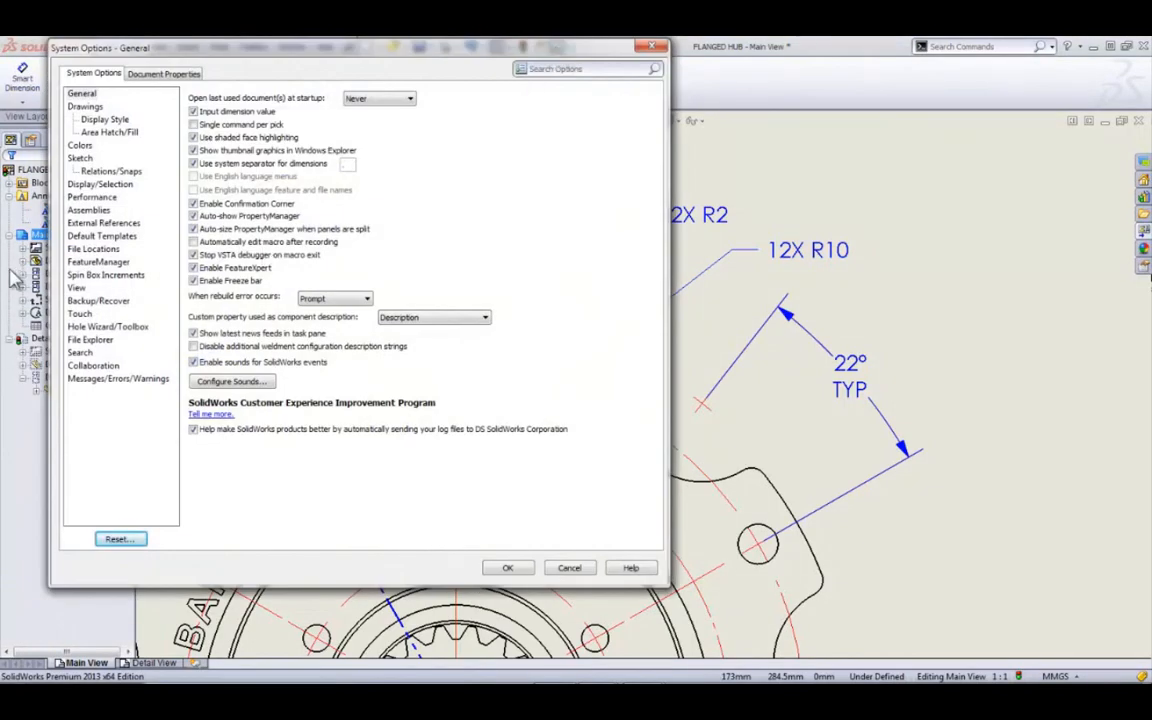
left_click(160, 74)
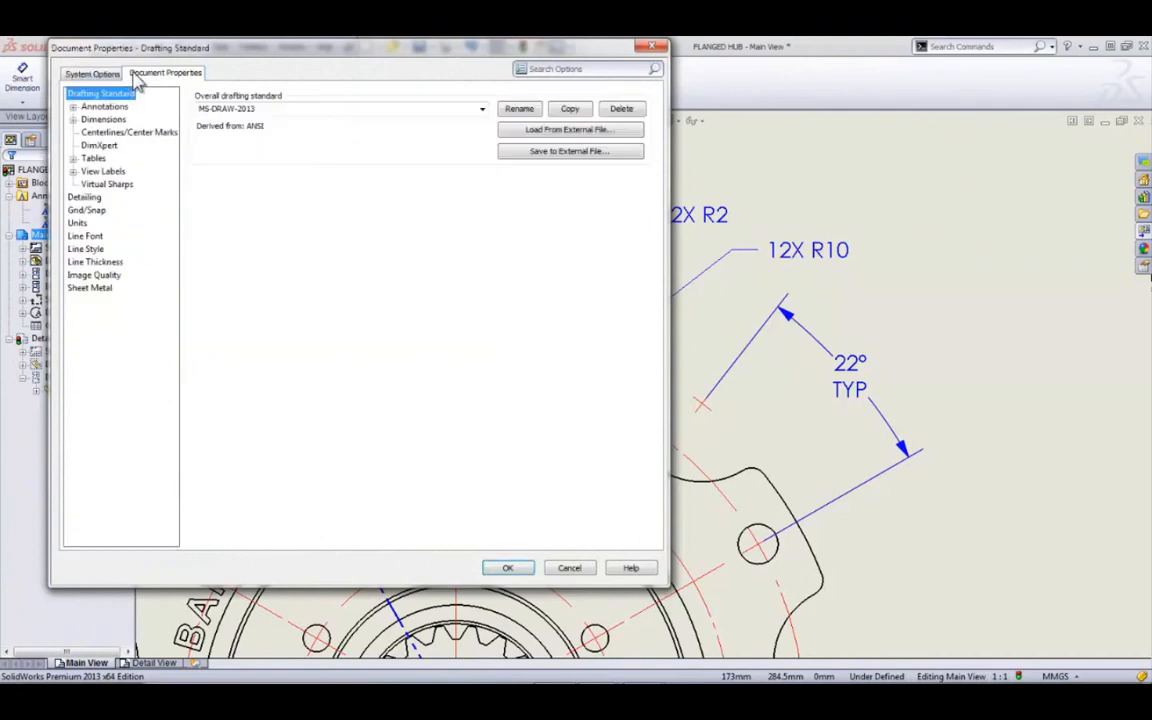
left_click(103, 119)
left_click(73, 119)
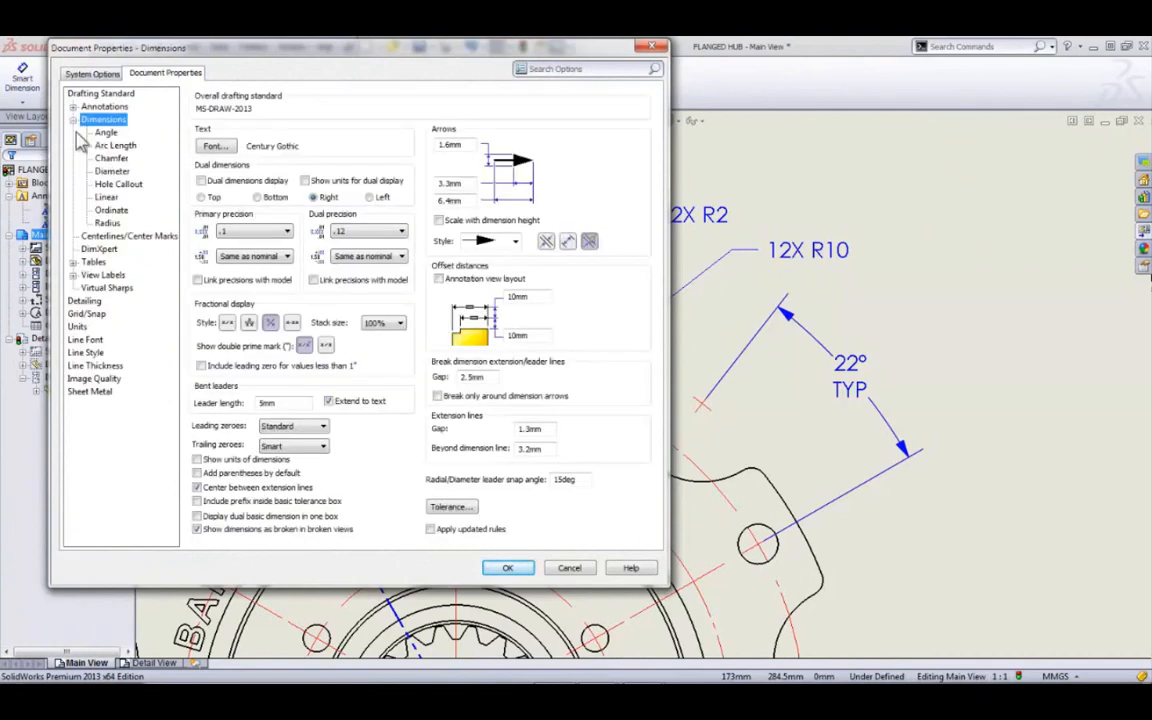
left_click(106, 222)
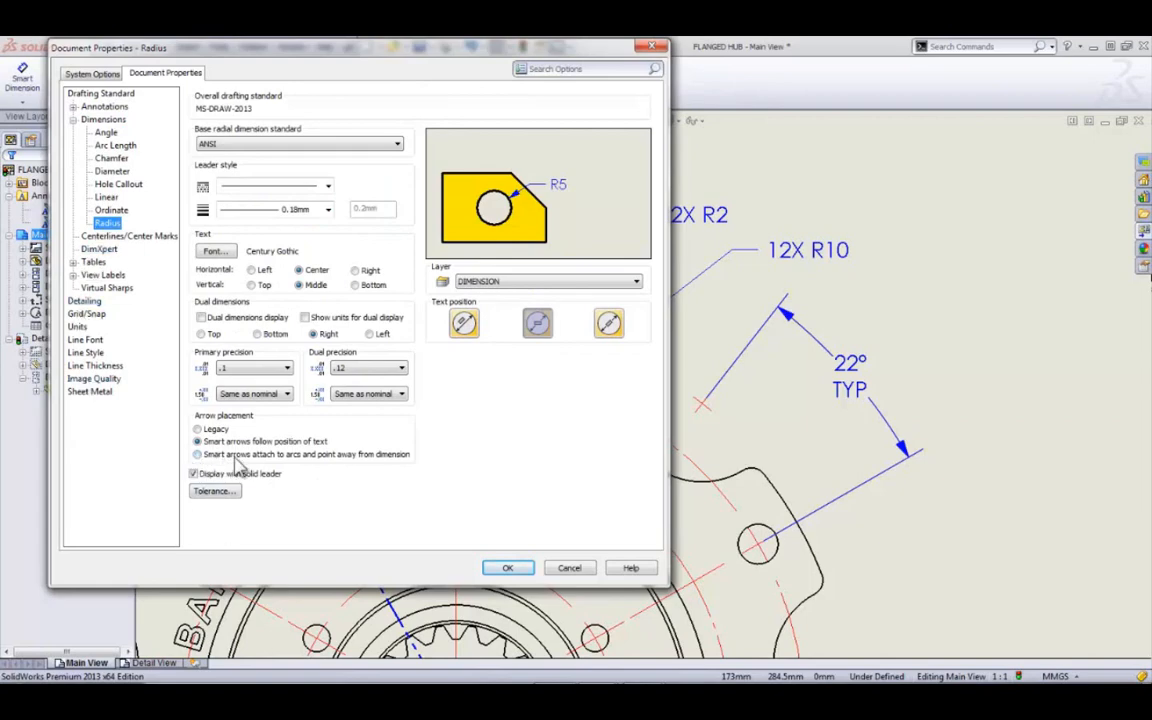
left_click(293, 455)
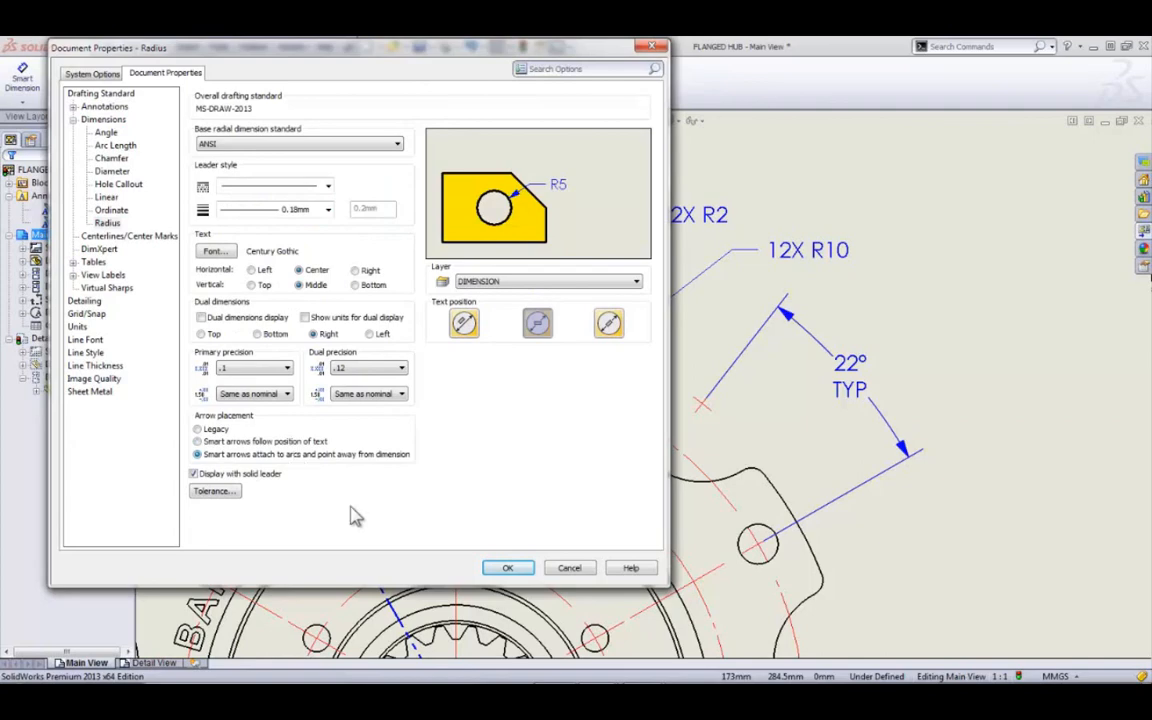
left_click(507, 567)
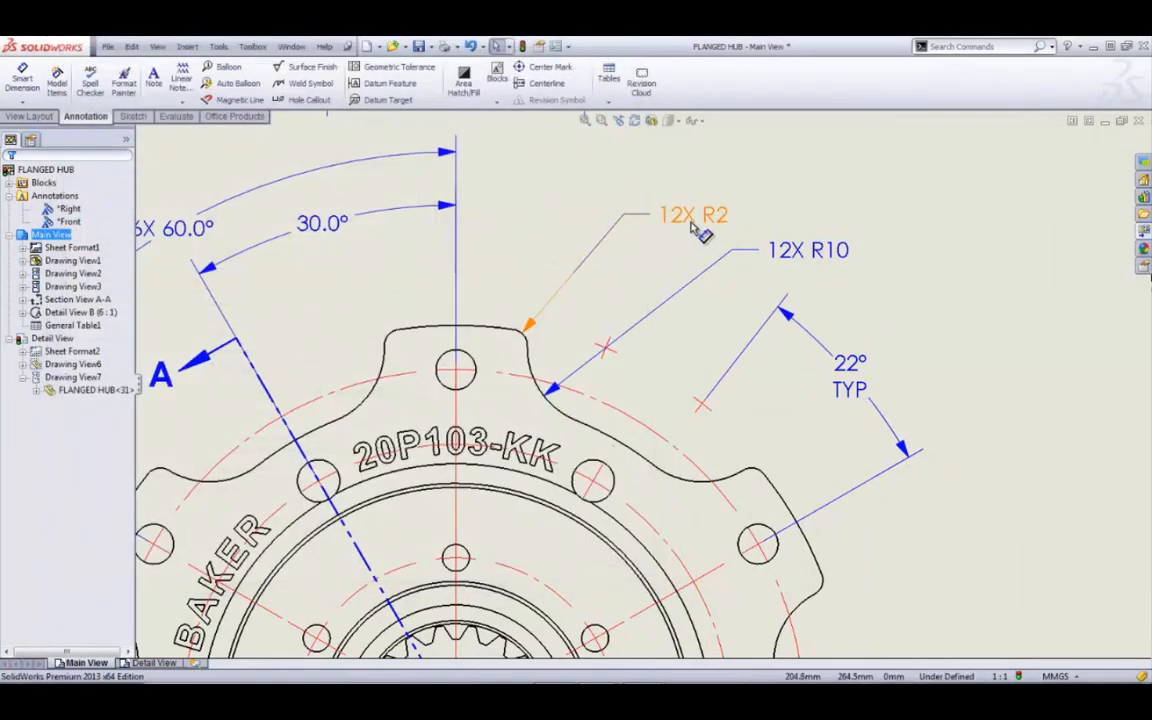
Step: Adjust the 12X R2 callout slightly and move the 12X R10 callout closer in beneath it
left_click_drag(694, 226, 625, 212)
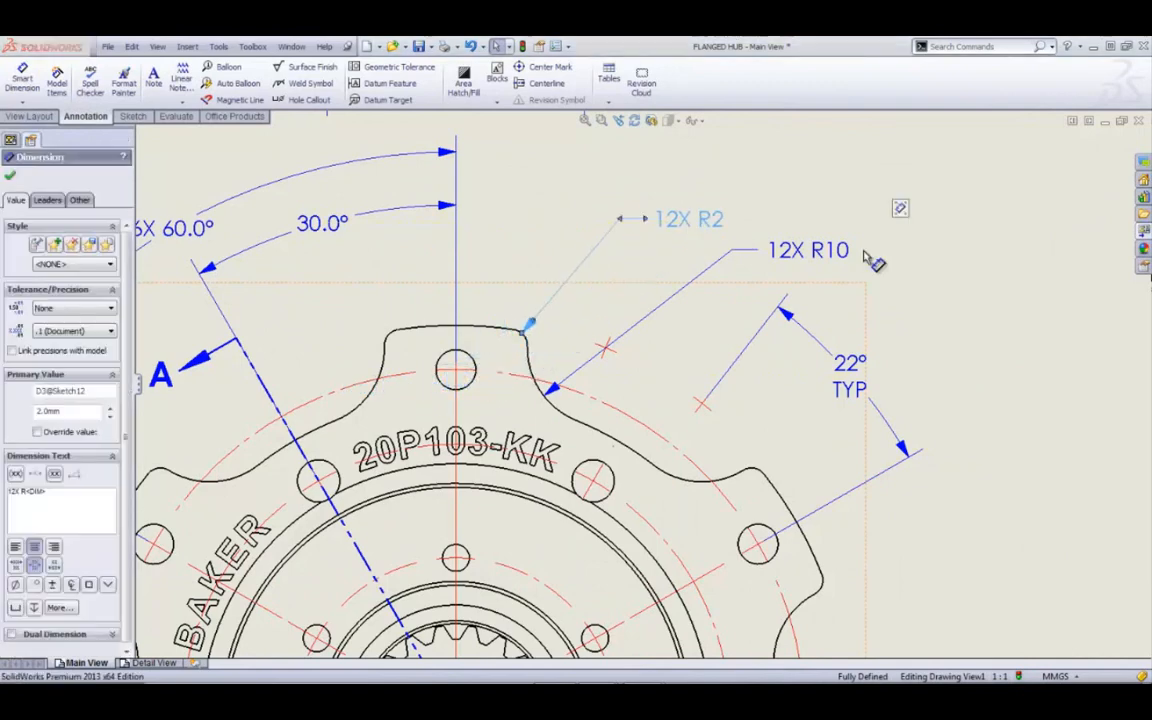
left_click_drag(826, 263, 766, 262)
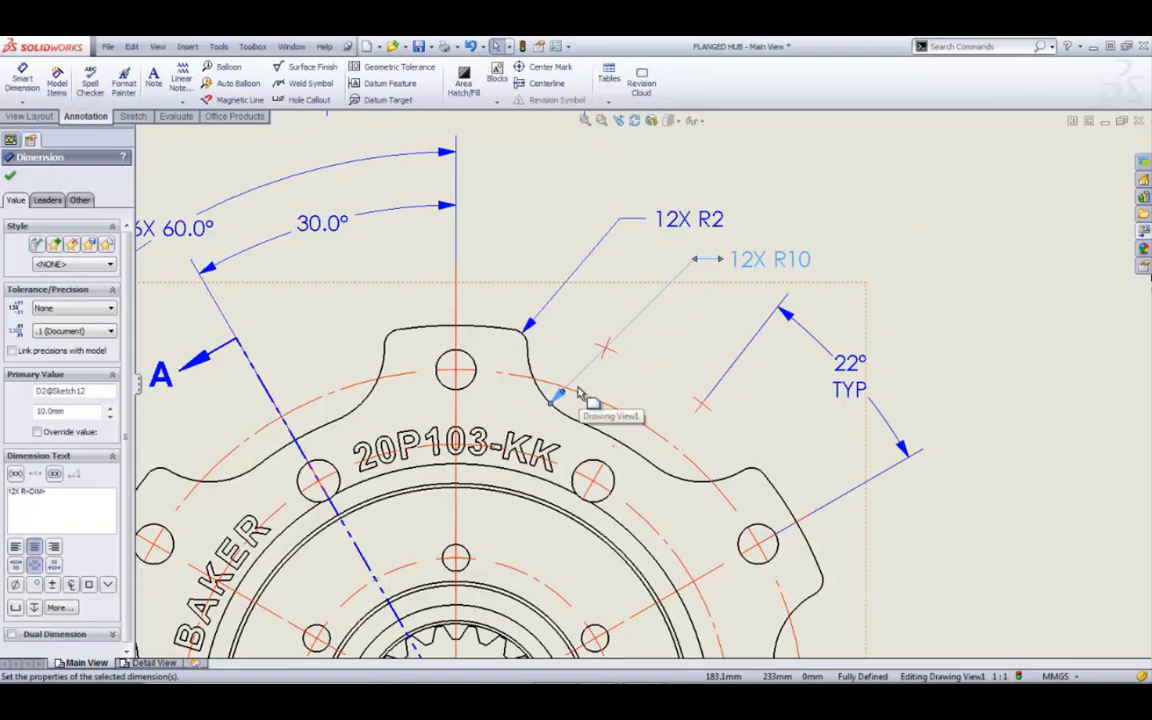
Step: Open the NOTES block for editing and place the text cursor at the end of note 1, after "BREAK ALL SHARP EDGES"
scroll(580, 393, "down", 10)
scroll(650, 505, "up", 3)
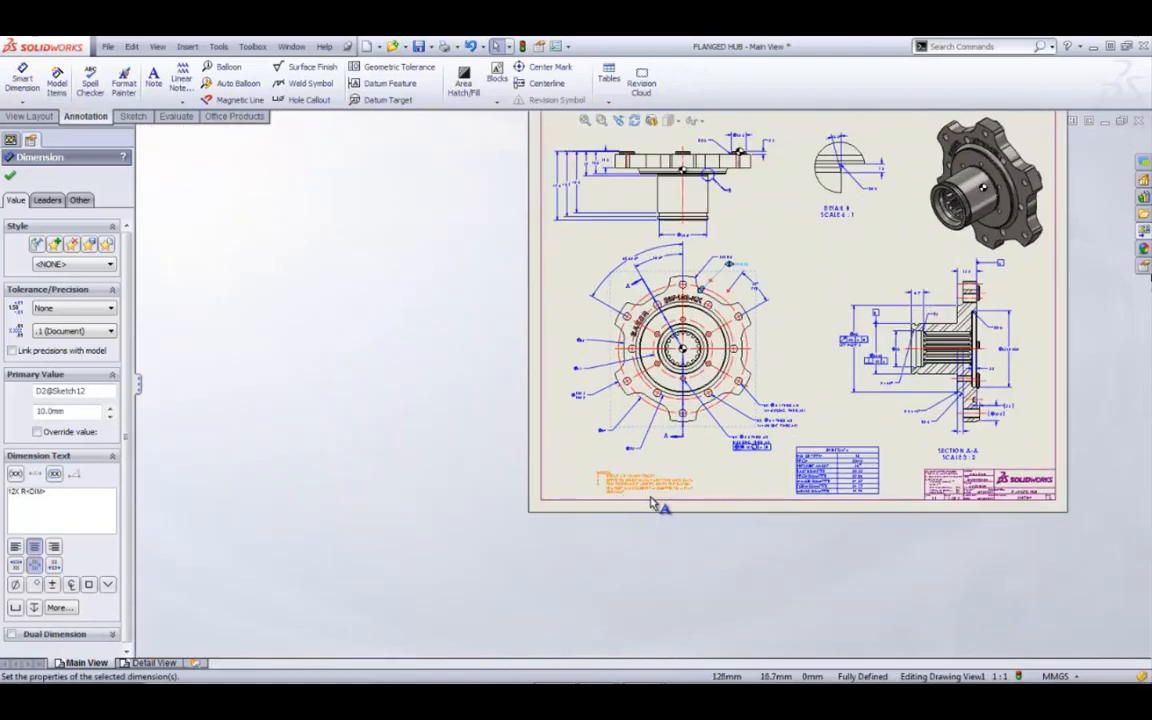
scroll(650, 505, "up", 8)
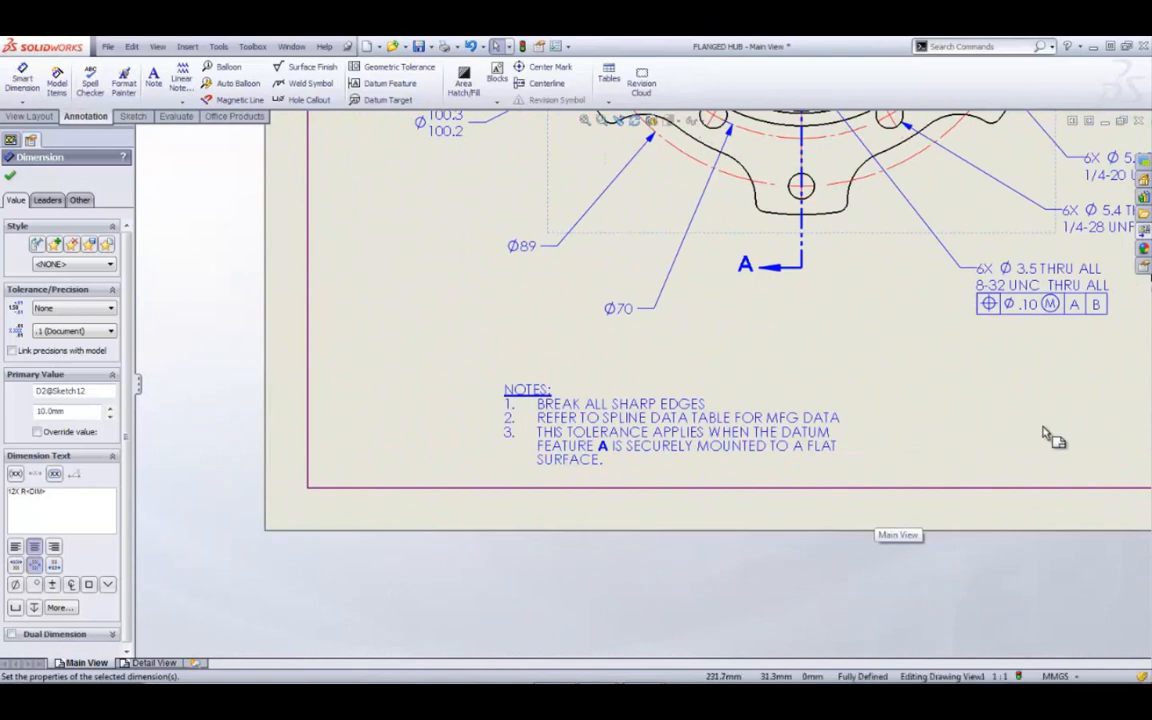
double_click(644, 424)
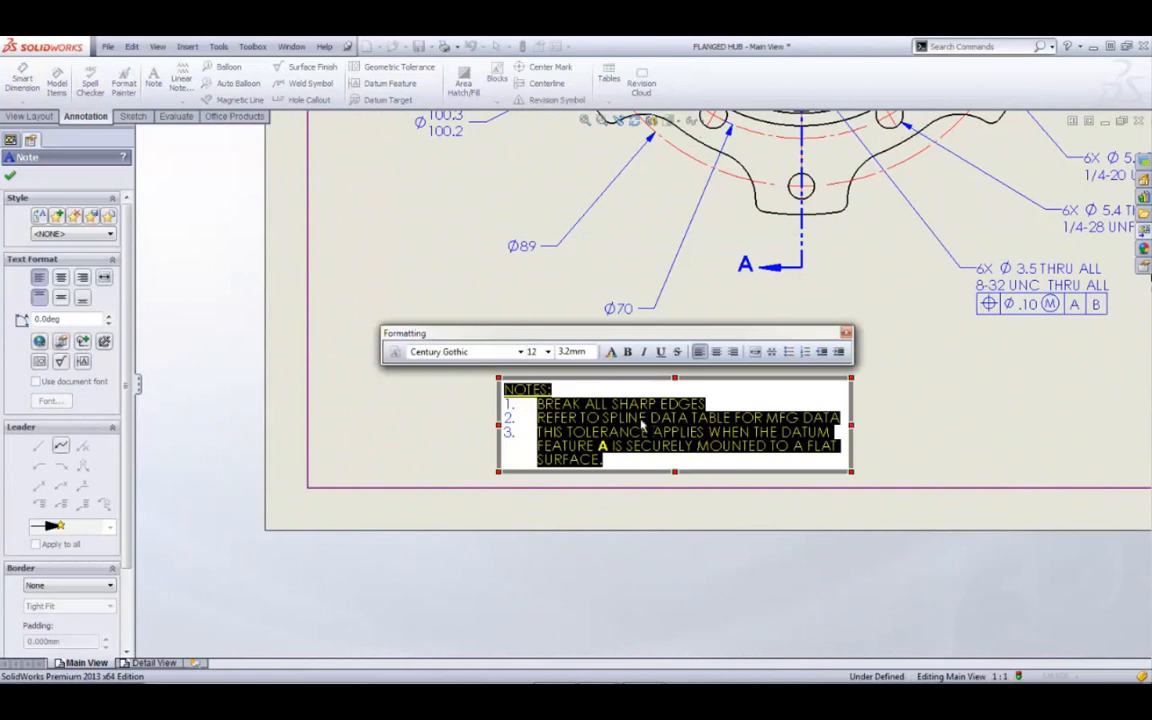
left_click(620, 463)
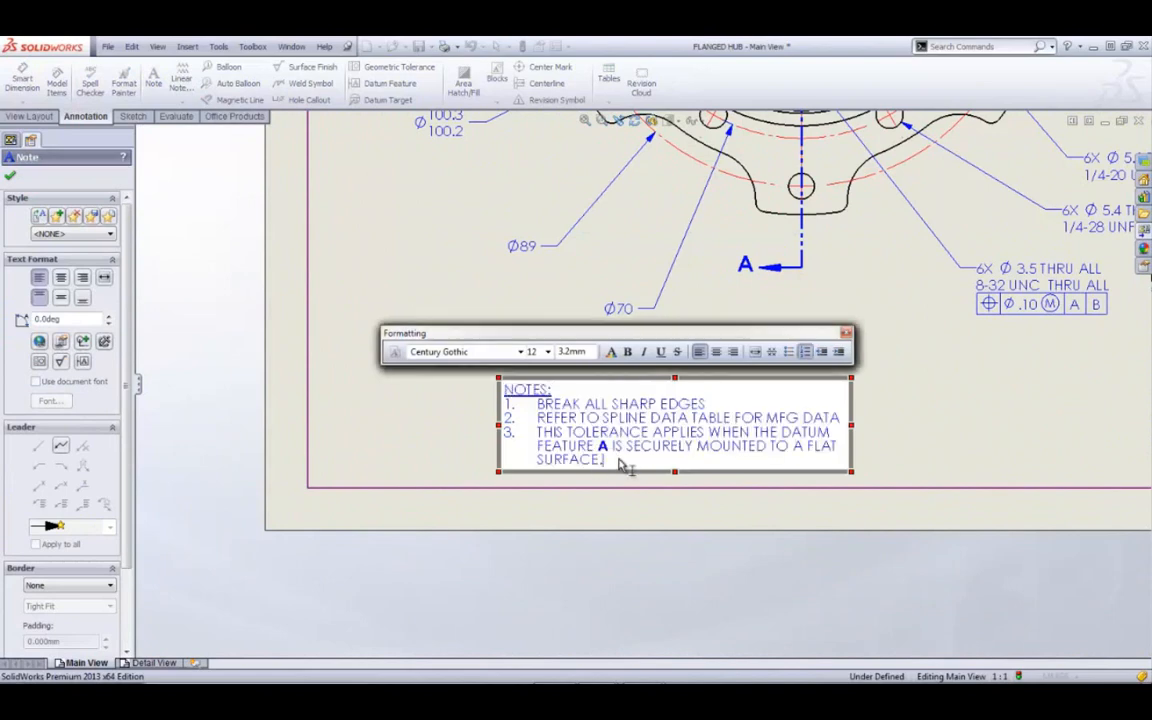
left_click(709, 404)
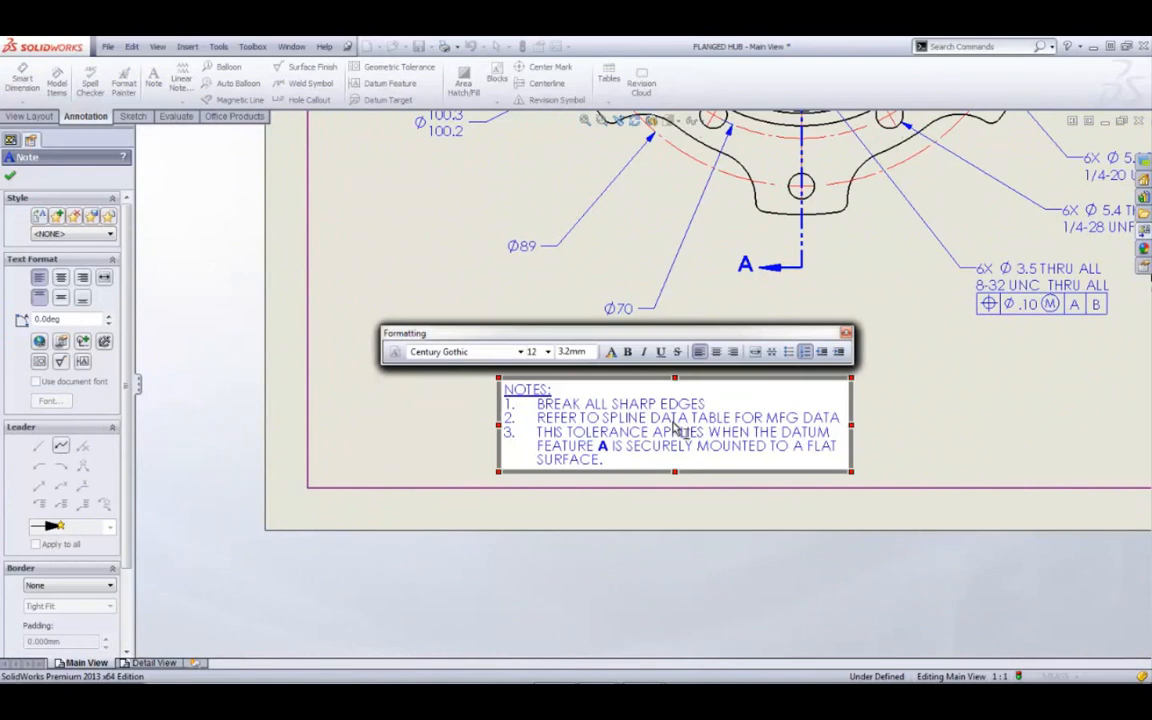
scroll(676, 428, "up", 3)
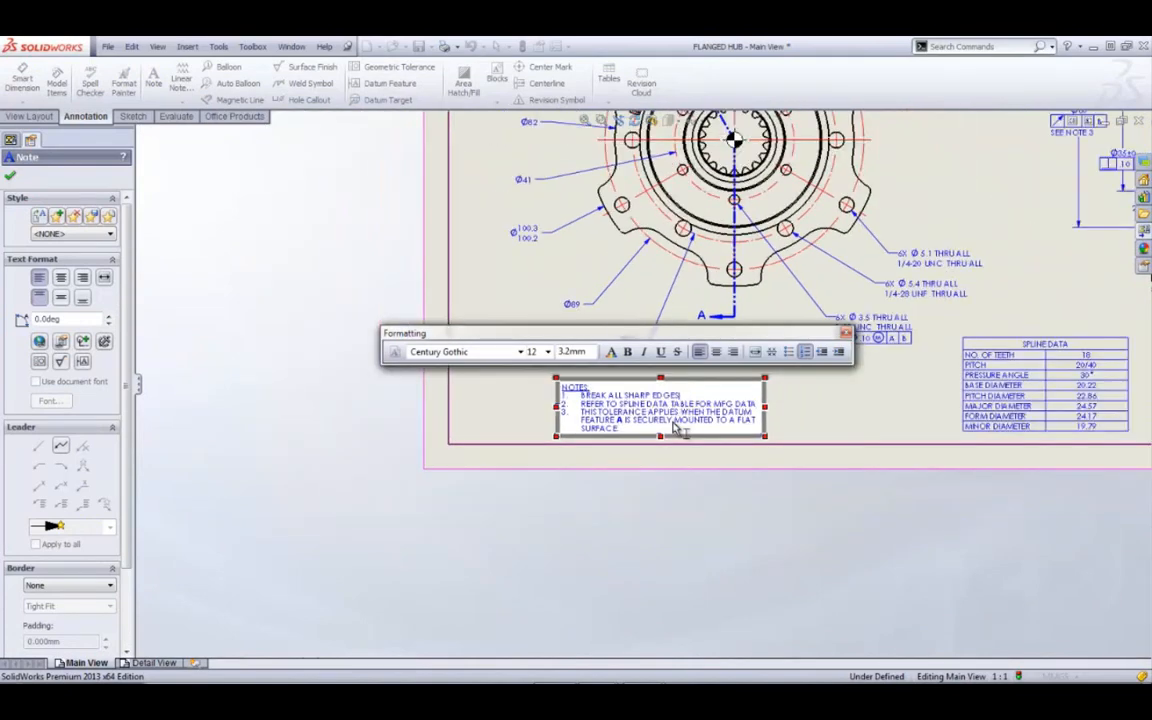
scroll(666, 400, "down", 3)
scroll(652, 356, "up", 4)
scroll(672, 345, "down", 5)
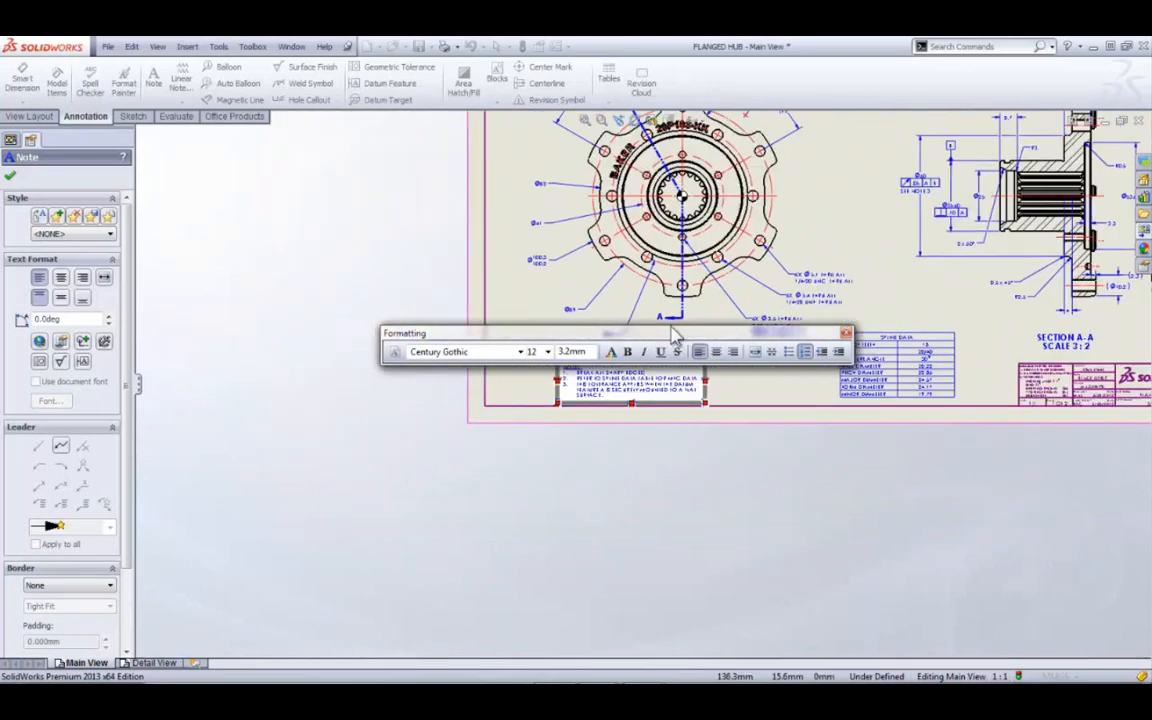
scroll(658, 463, "up", 4)
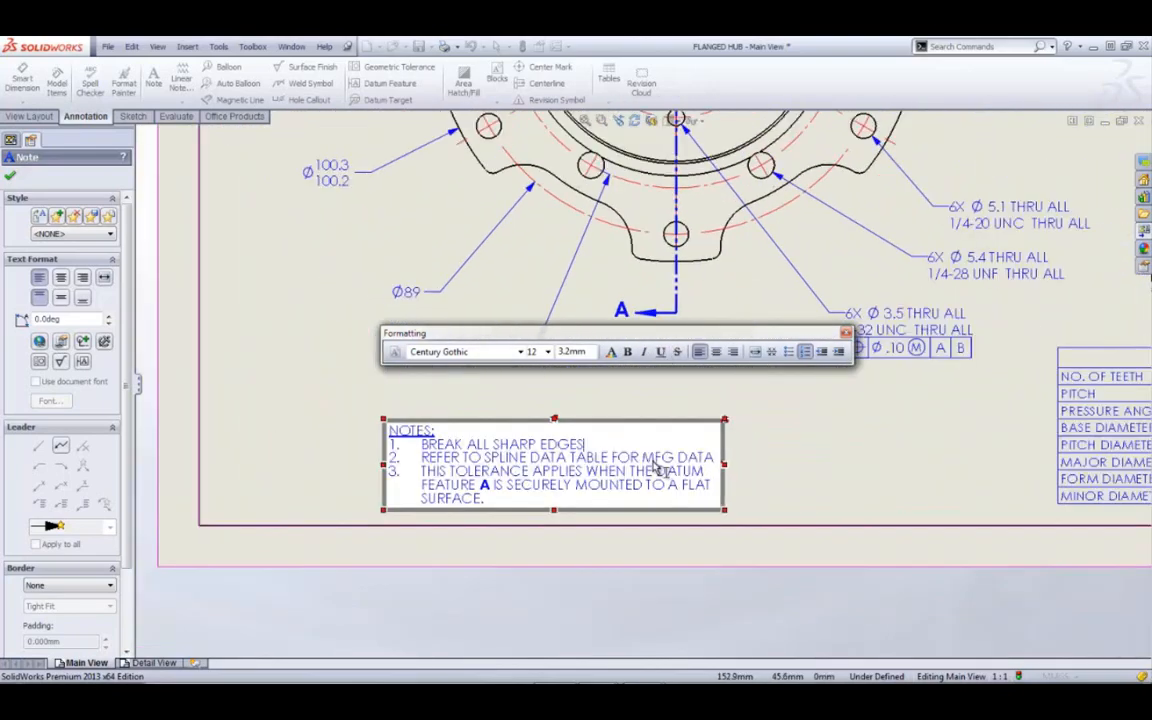
scroll(660, 468, "down", 3)
scroll(655, 270, "up", 4)
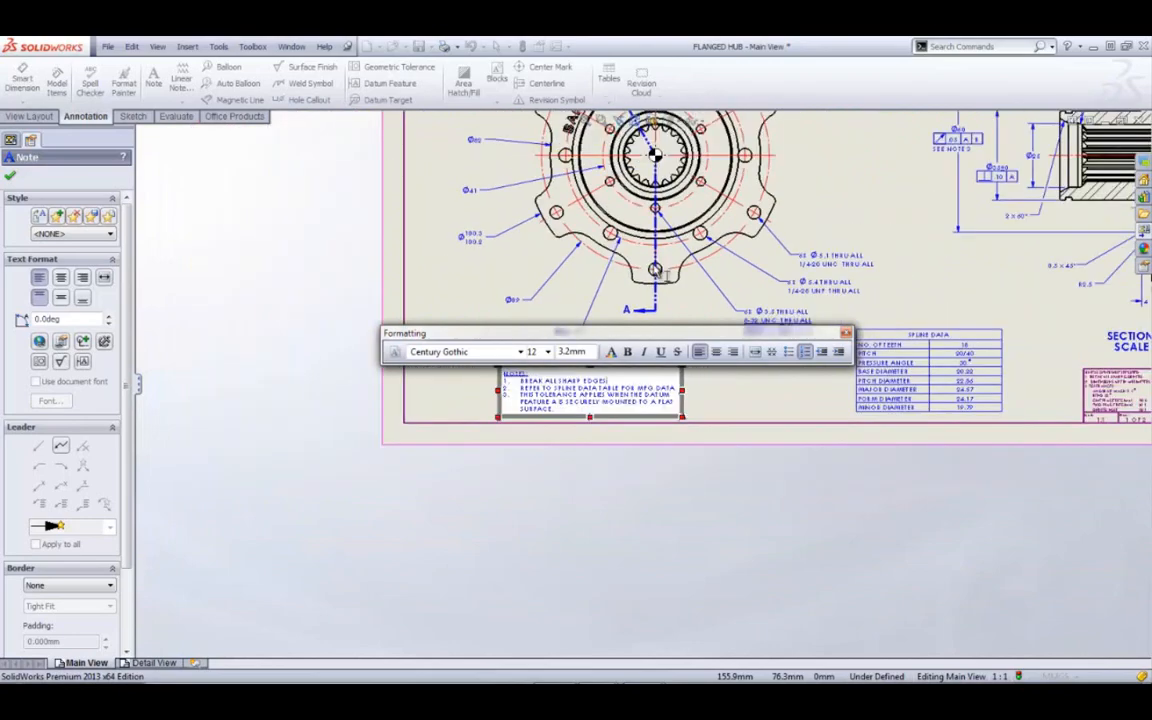
scroll(655, 271, "down", 3)
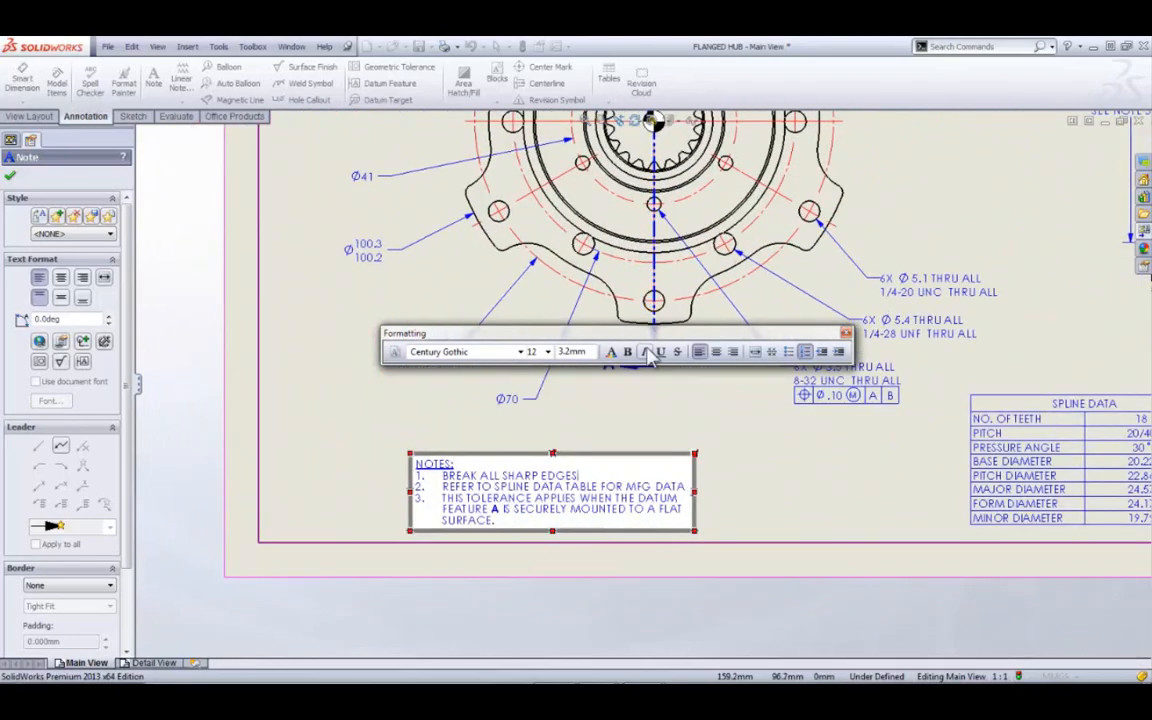
scroll(660, 333, "down", 1)
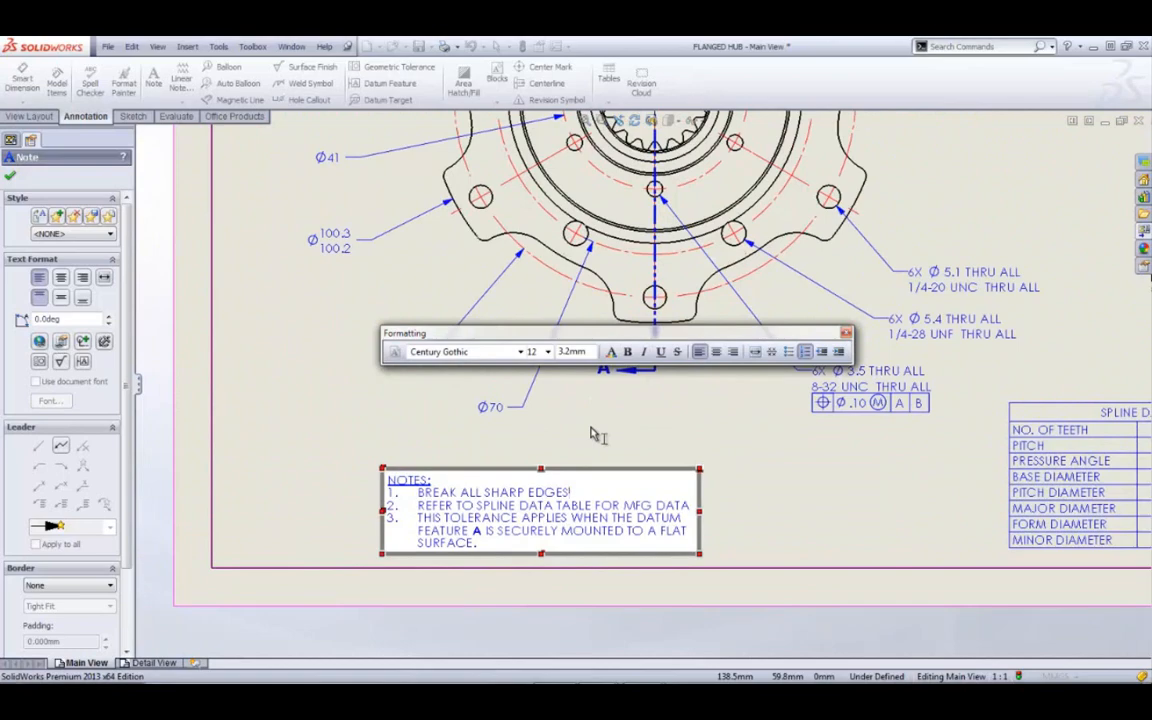
scroll(600, 553, "up", 4)
scroll(625, 468, "down", 3)
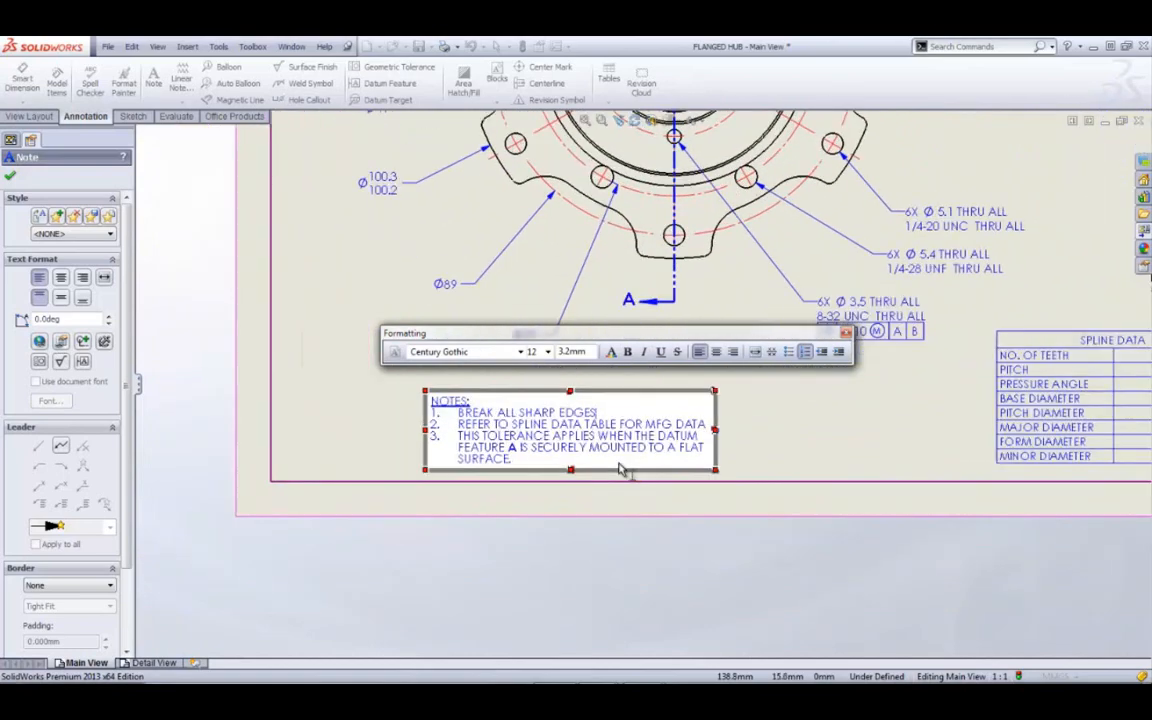
scroll(622, 468, "up", 2)
scroll(642, 393, "down", 1)
scroll(643, 393, "down", 5)
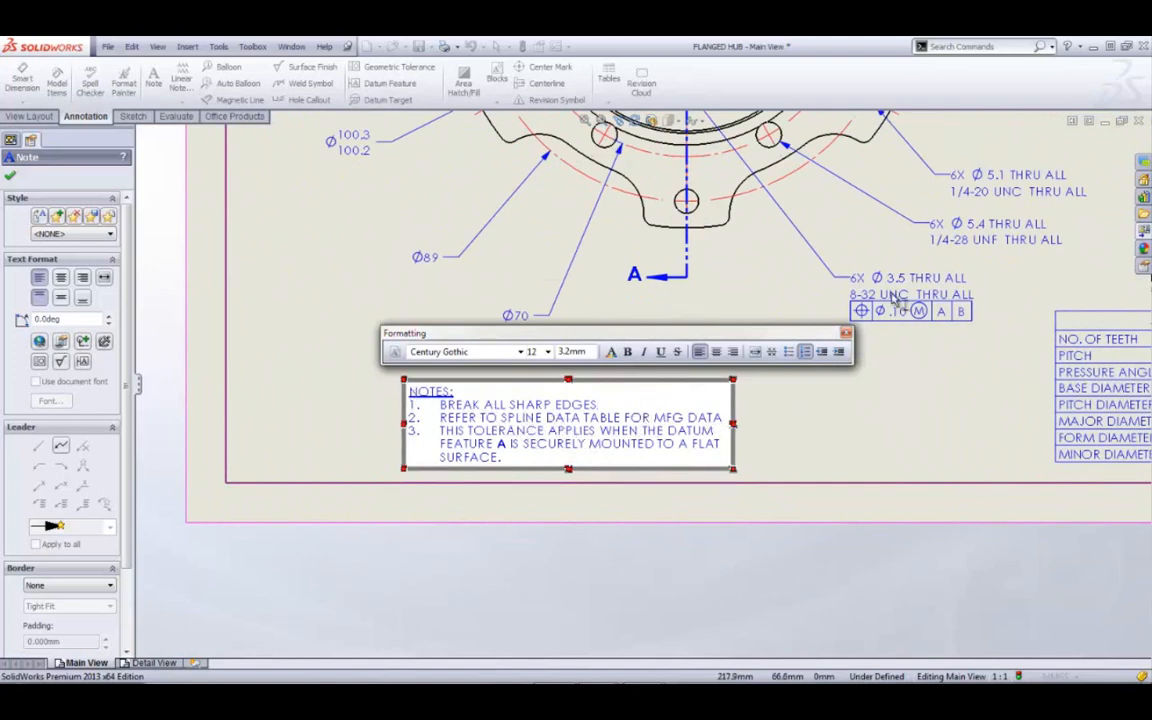
Step: Insert the 0.5 x 45° chamfer dimension from Section A-A into the end of note 1
scroll(810, 271, "up", 5)
scroll(858, 244, "down", 3)
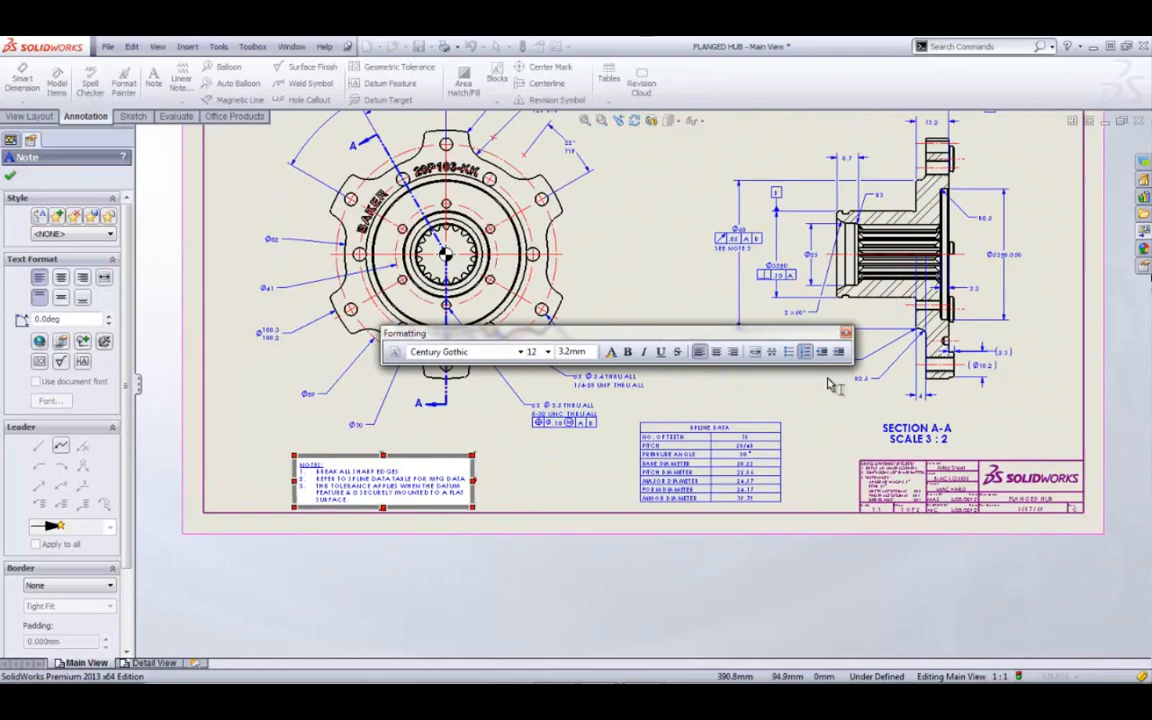
scroll(795, 425, "down", 2)
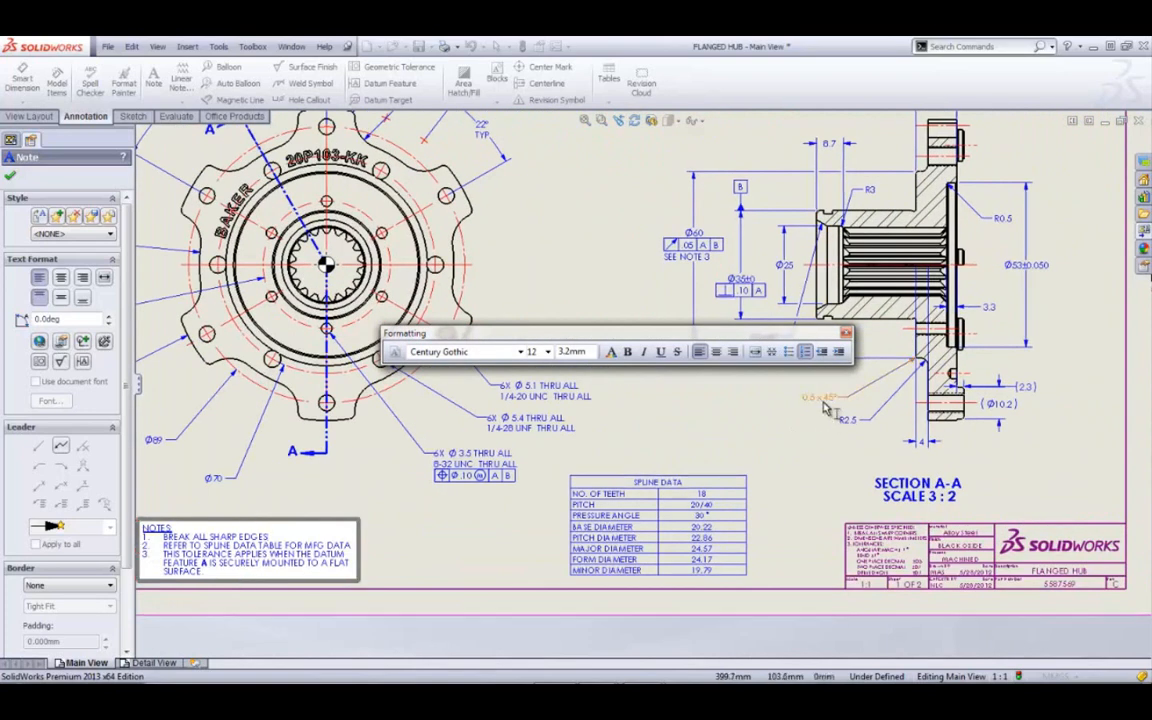
left_click(824, 402)
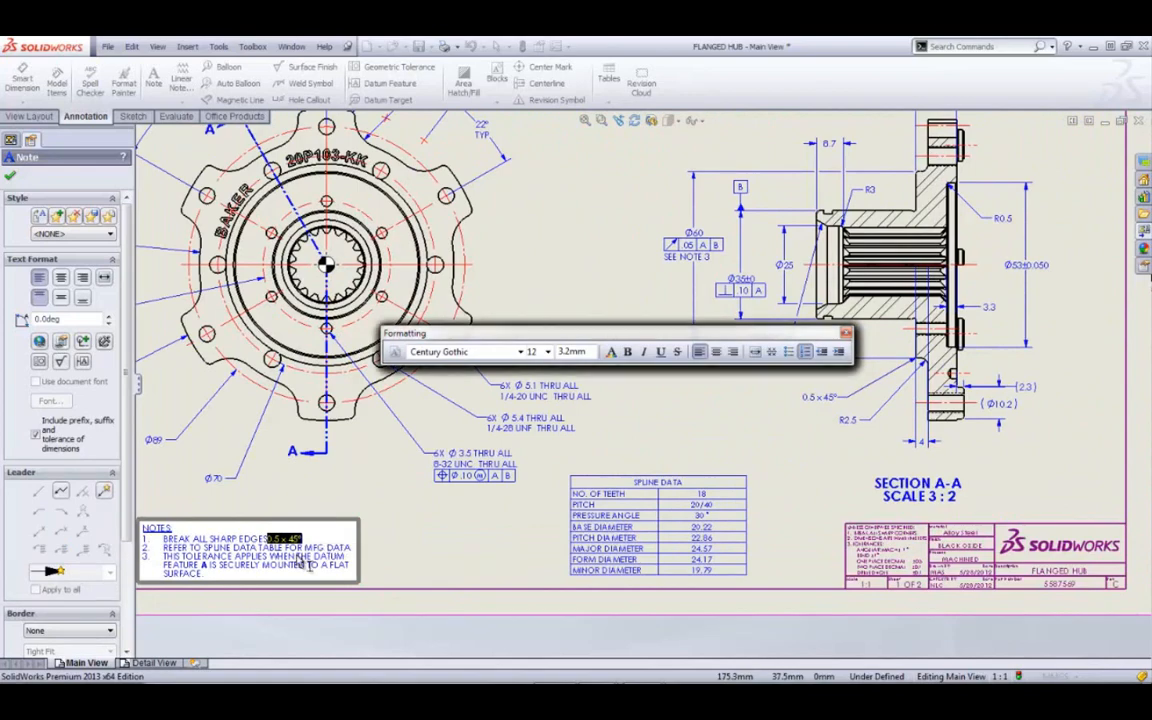
Step: Insert an empty Square border after the chamfer value at the end of note 1
scroll(305, 563, "down", 5)
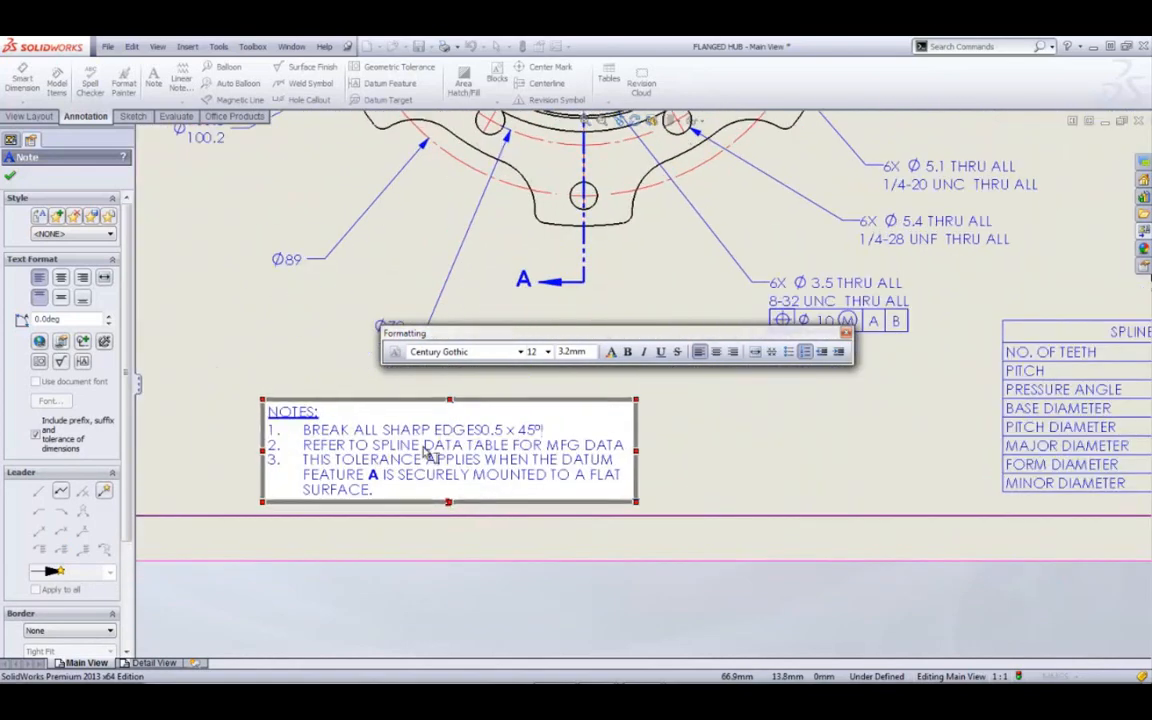
scroll(428, 452, "down", 2)
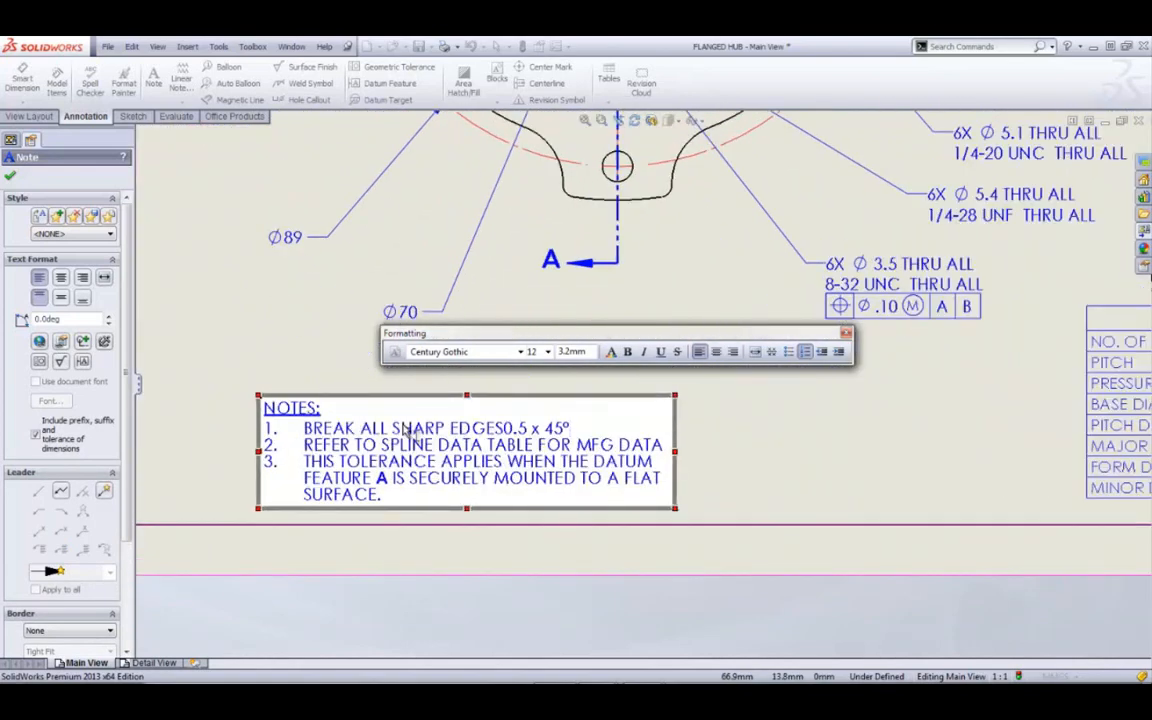
scroll(125, 290, "down", 2)
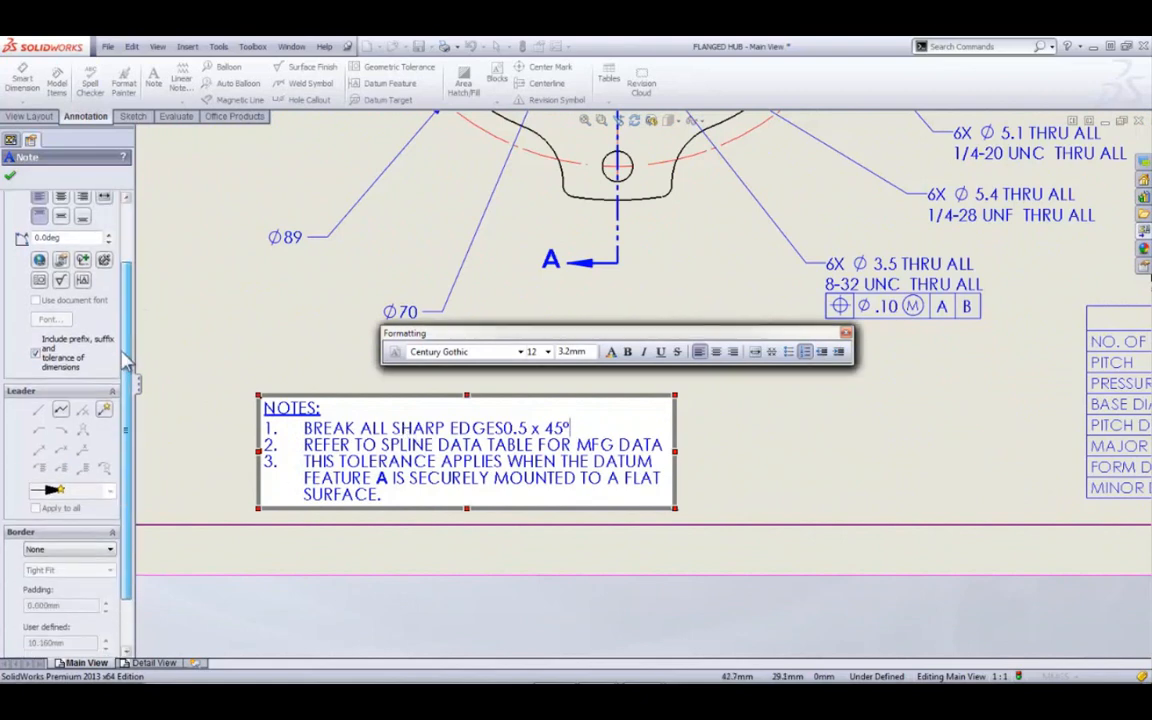
scroll(125, 355, "down", 2)
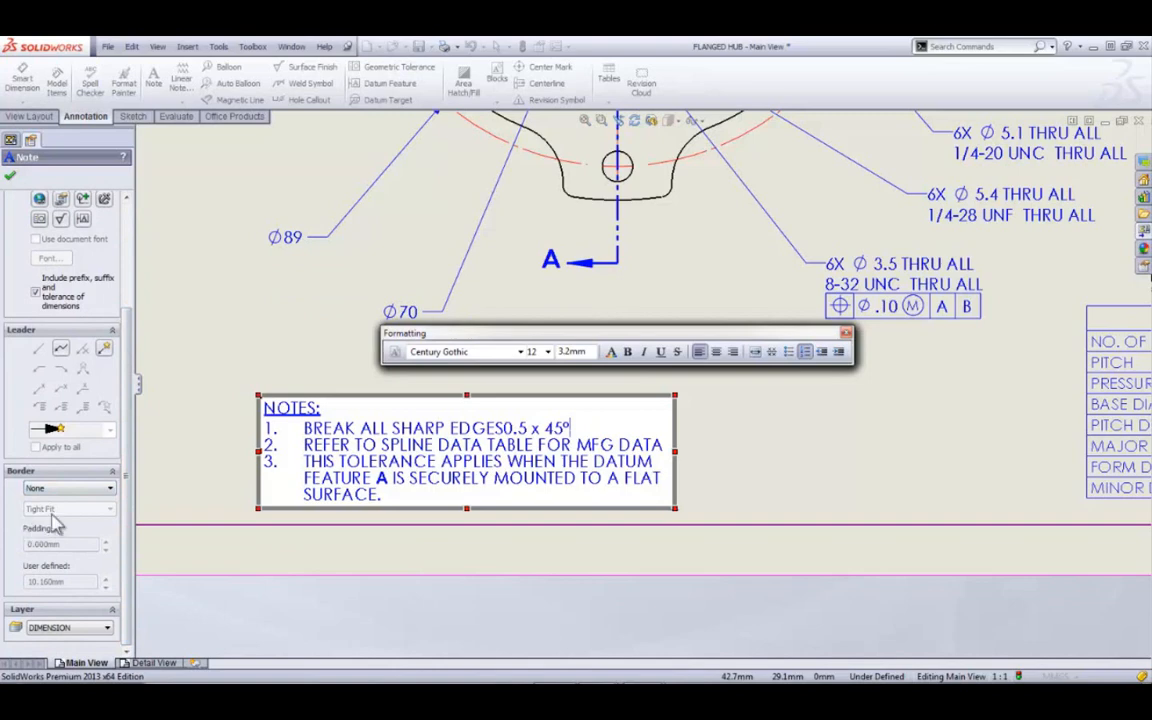
left_click(90, 489)
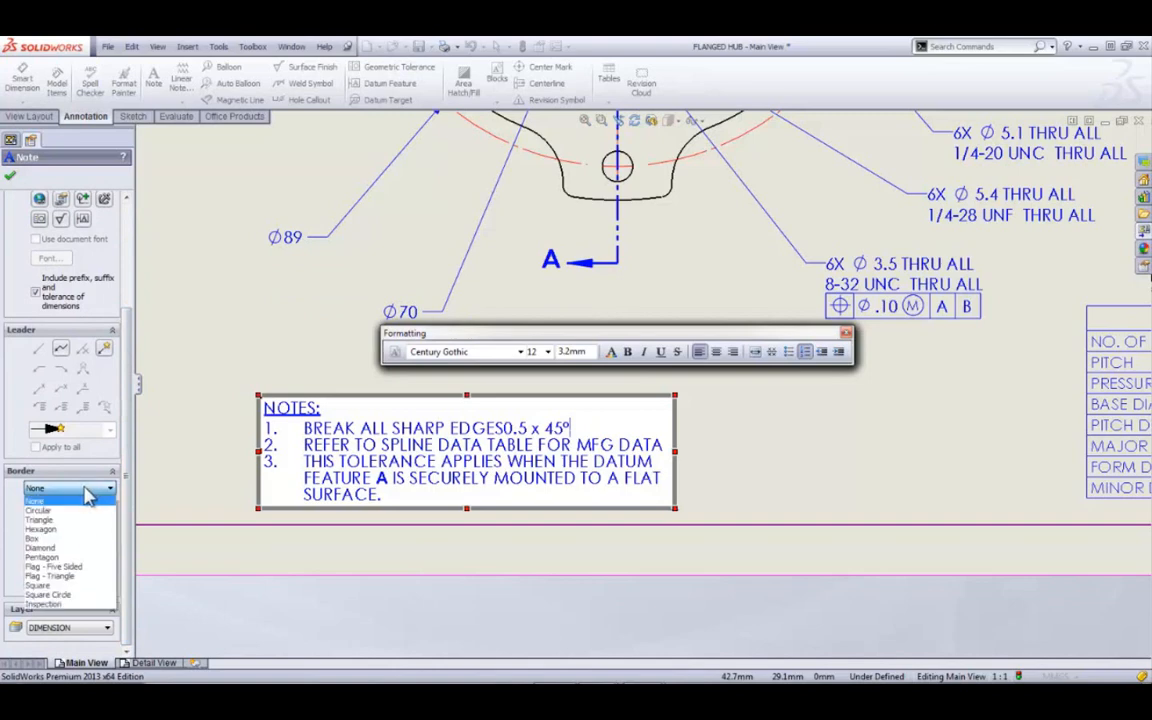
left_click(70, 586)
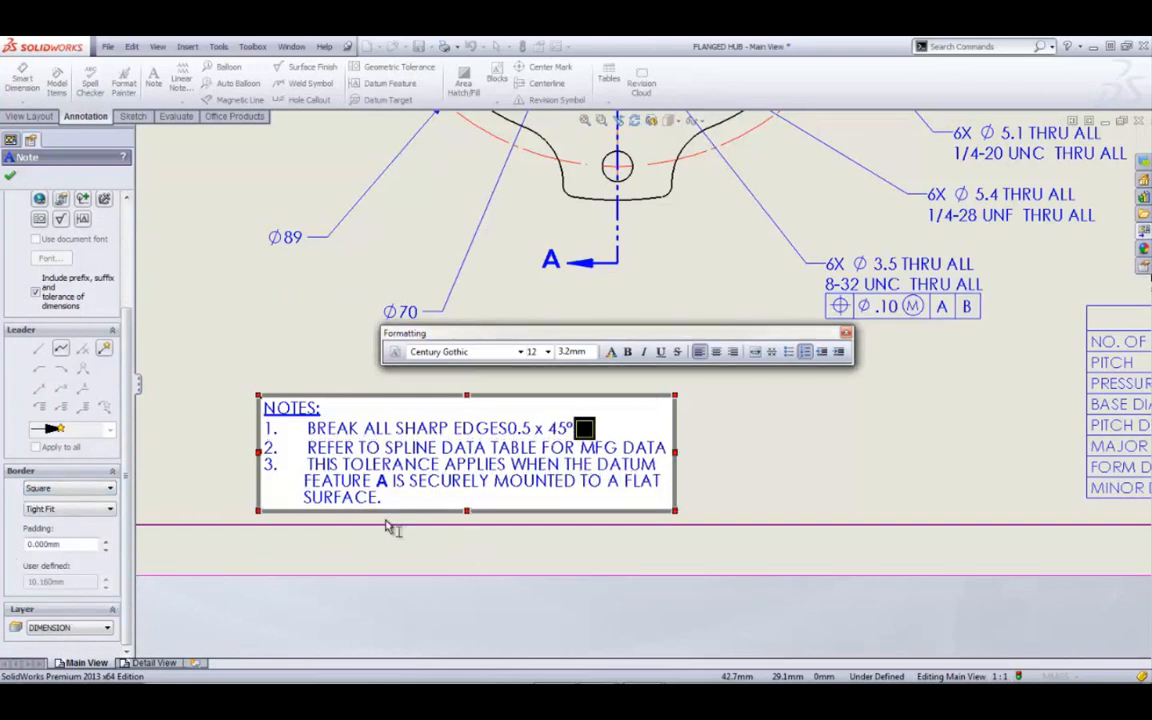
Step: Give the datum letter A in note 3 a Square border with 5 mm padding and finish editing the note
left_click(386, 489)
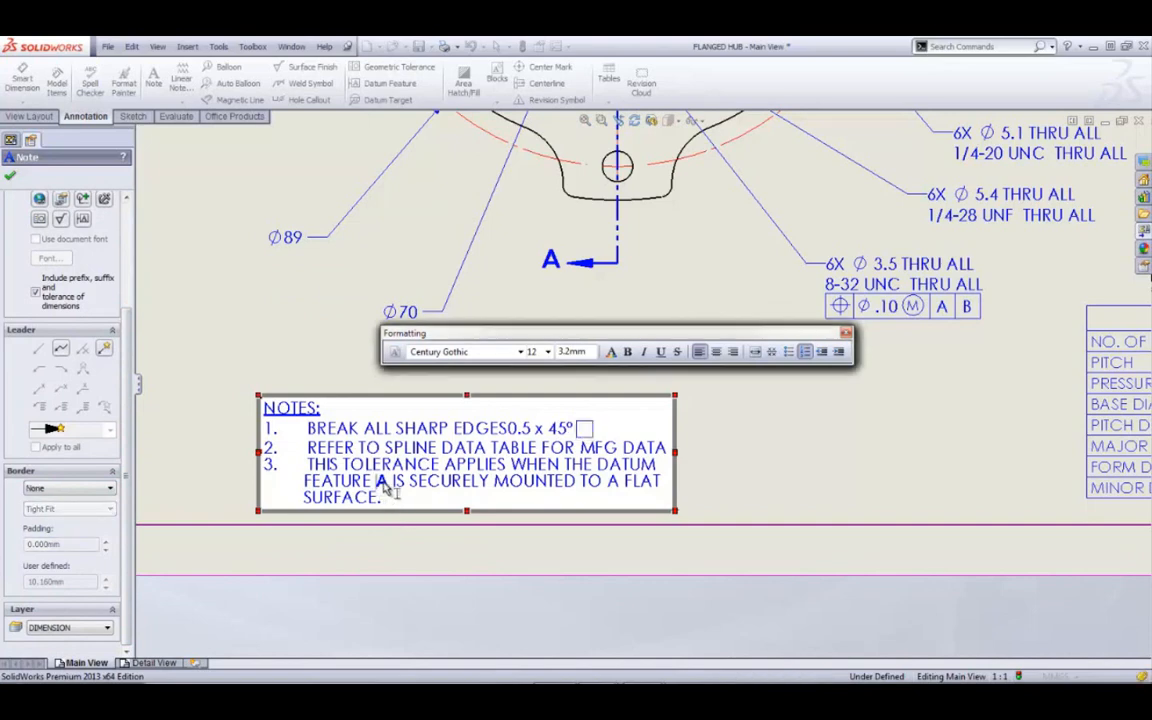
scroll(394, 492, "down", 2)
double_click(424, 468)
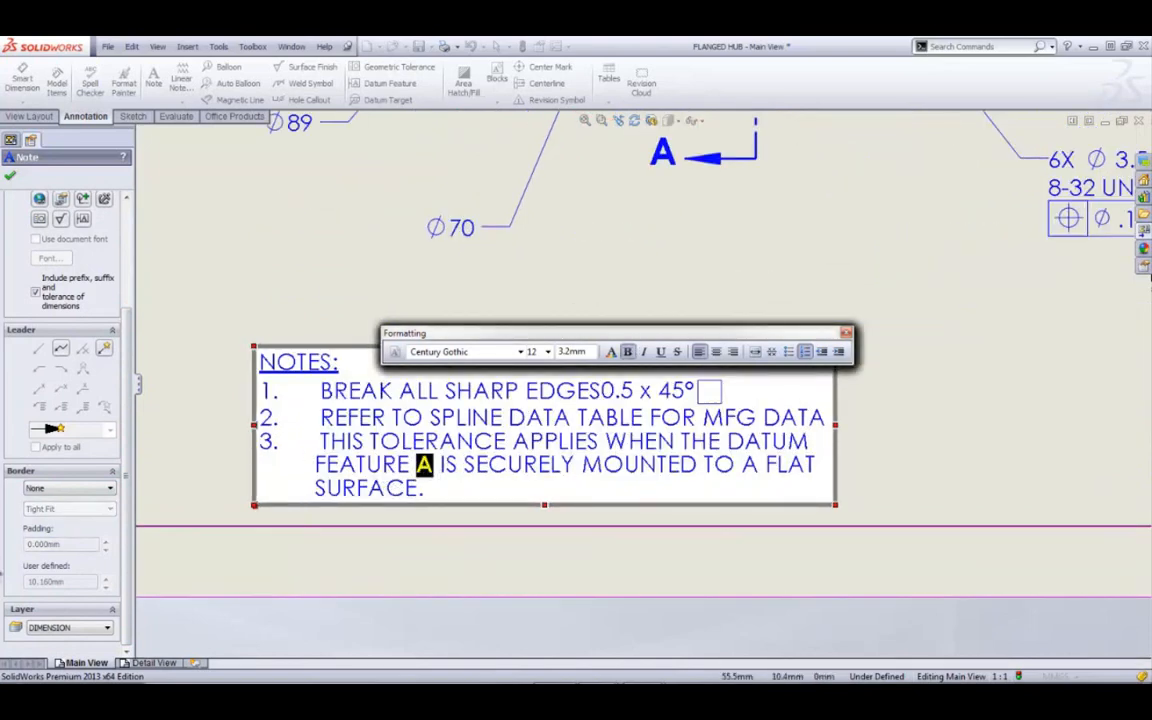
left_click(68, 488)
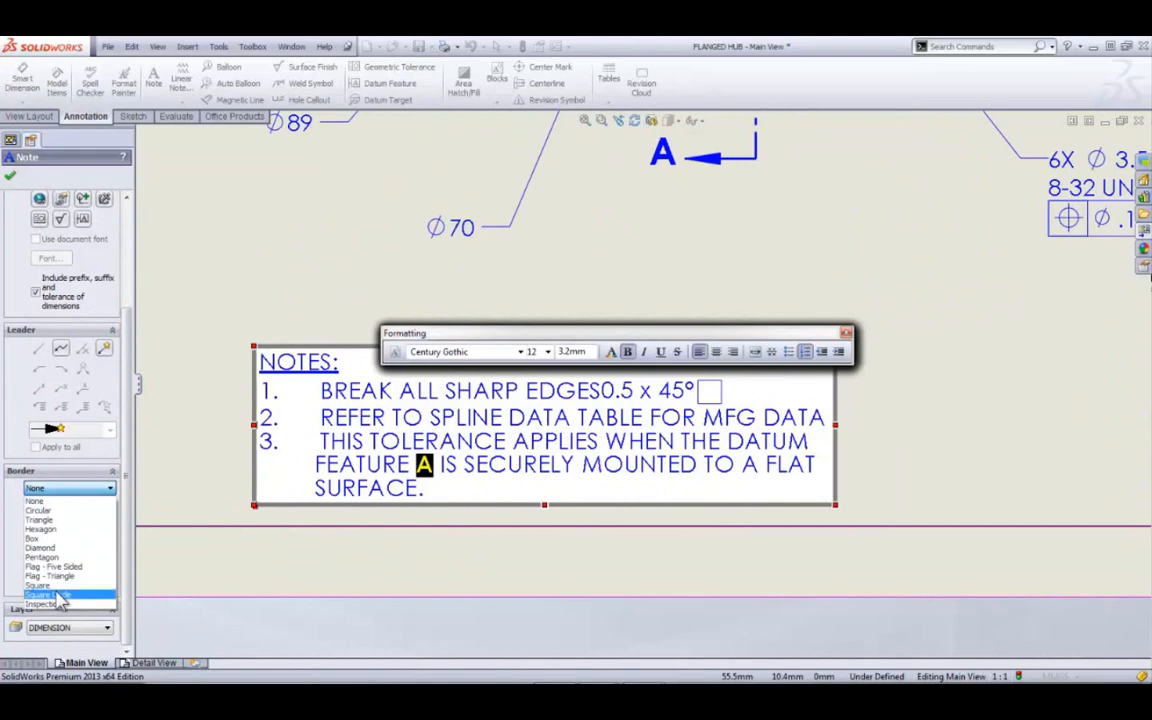
left_click(60, 588)
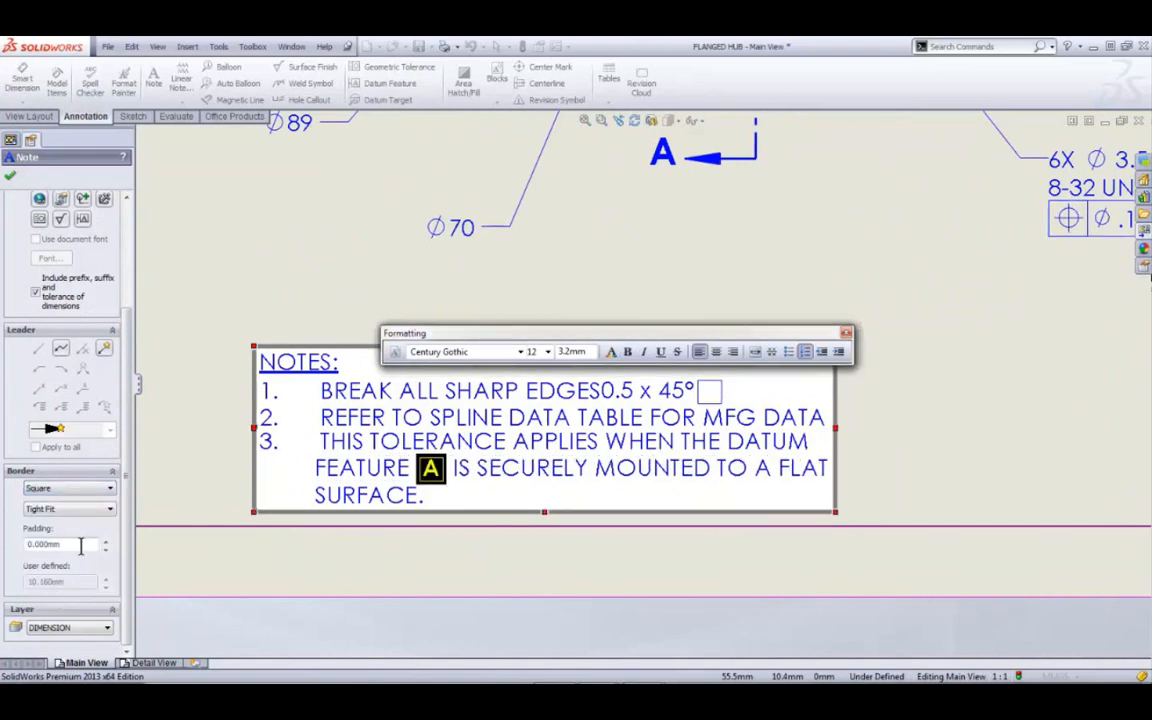
left_click_drag(81, 545, 10, 542)
key("Return")
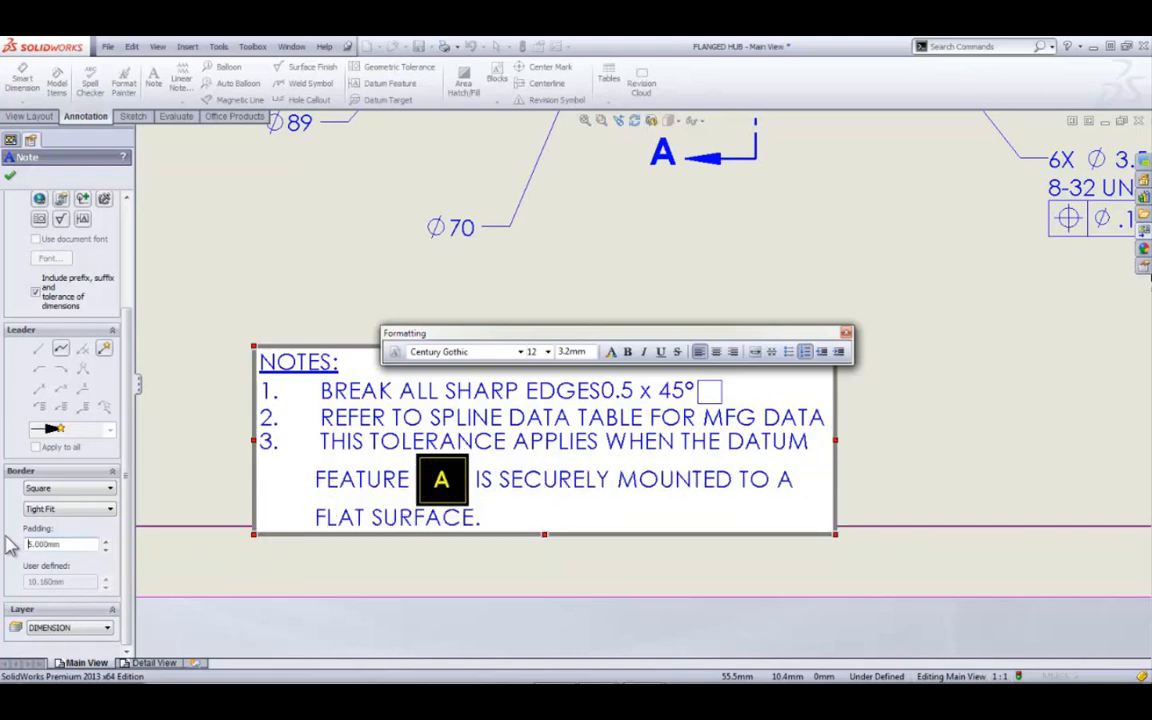
left_click(159, 432)
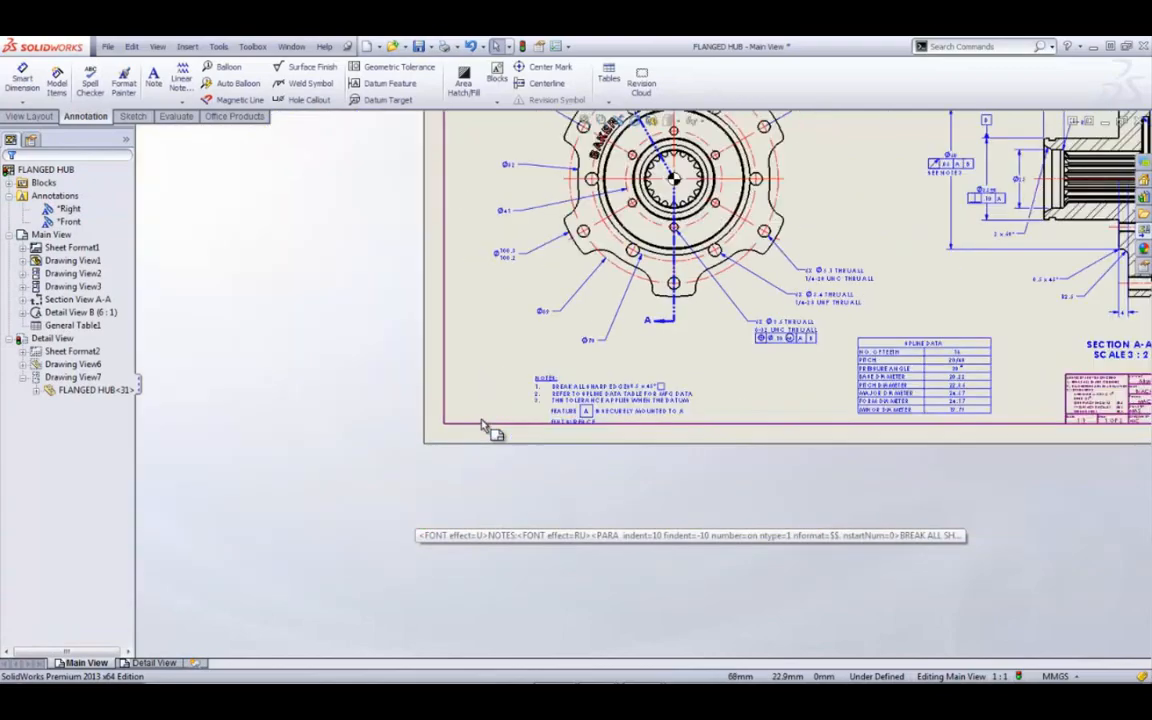
Step: Resize the first column of the SPLINE DATA table to slightly narrower, with every label on a single line
scroll(483, 430, "up", 5)
scroll(919, 396, "down", 6)
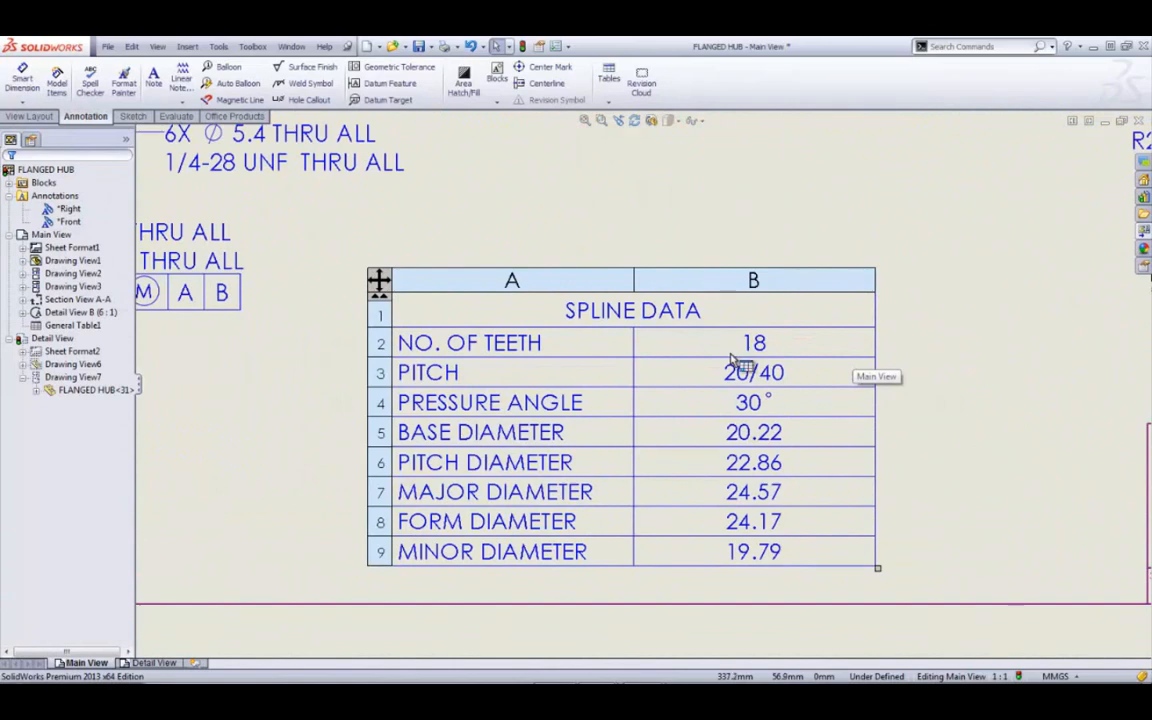
left_click(634, 341)
left_click_drag(634, 341, 531, 347)
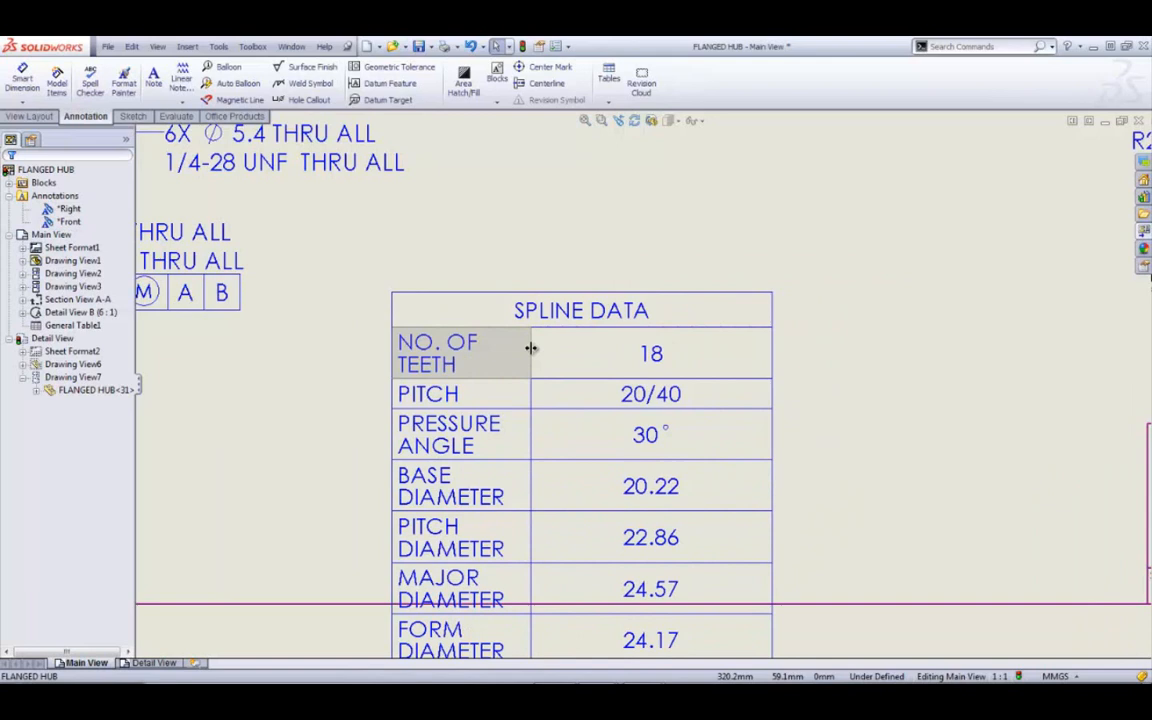
left_click_drag(531, 348, 455, 376)
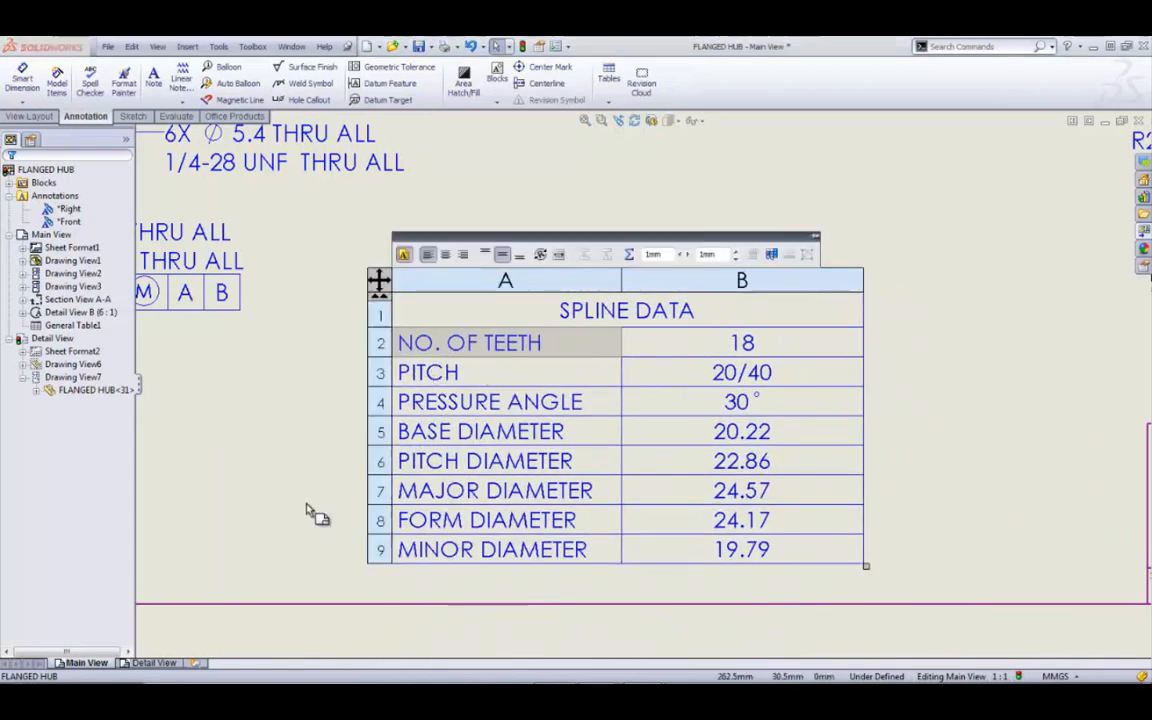
left_click(287, 518)
key("f")
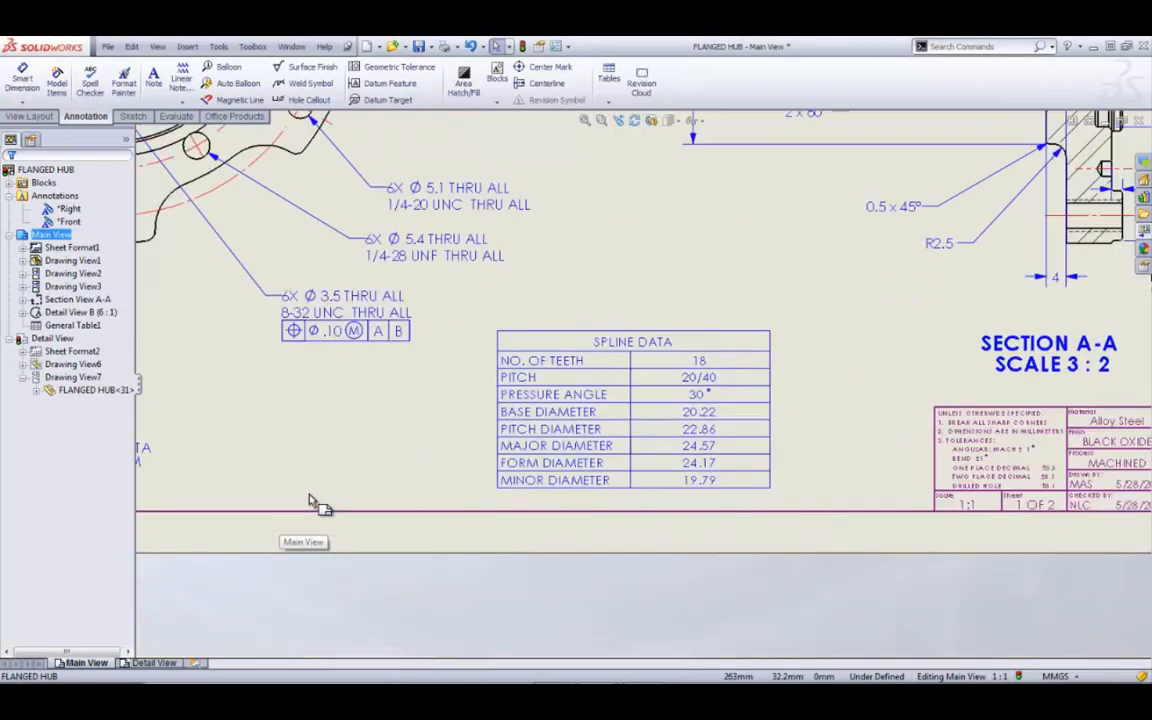
scroll(310, 496, "up", 1)
scroll(332, 492, "up", 5)
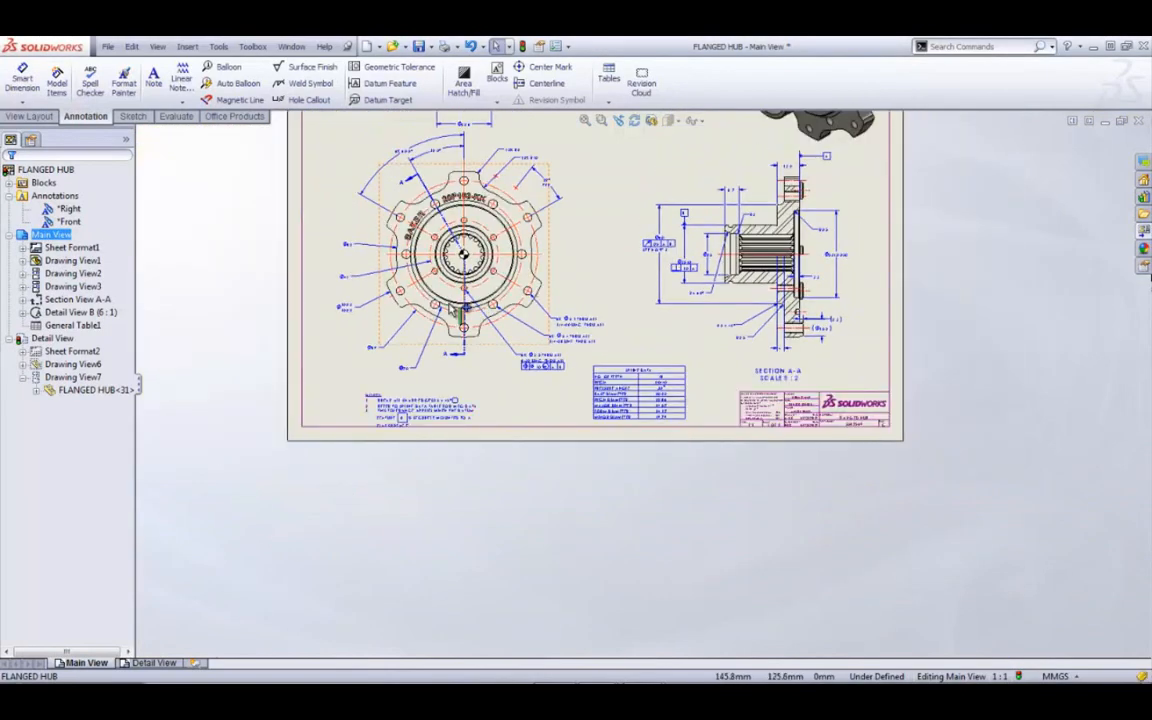
scroll(452, 300, "up", 3)
scroll(470, 208, "down", 4)
scroll(752, 305, "down", 2)
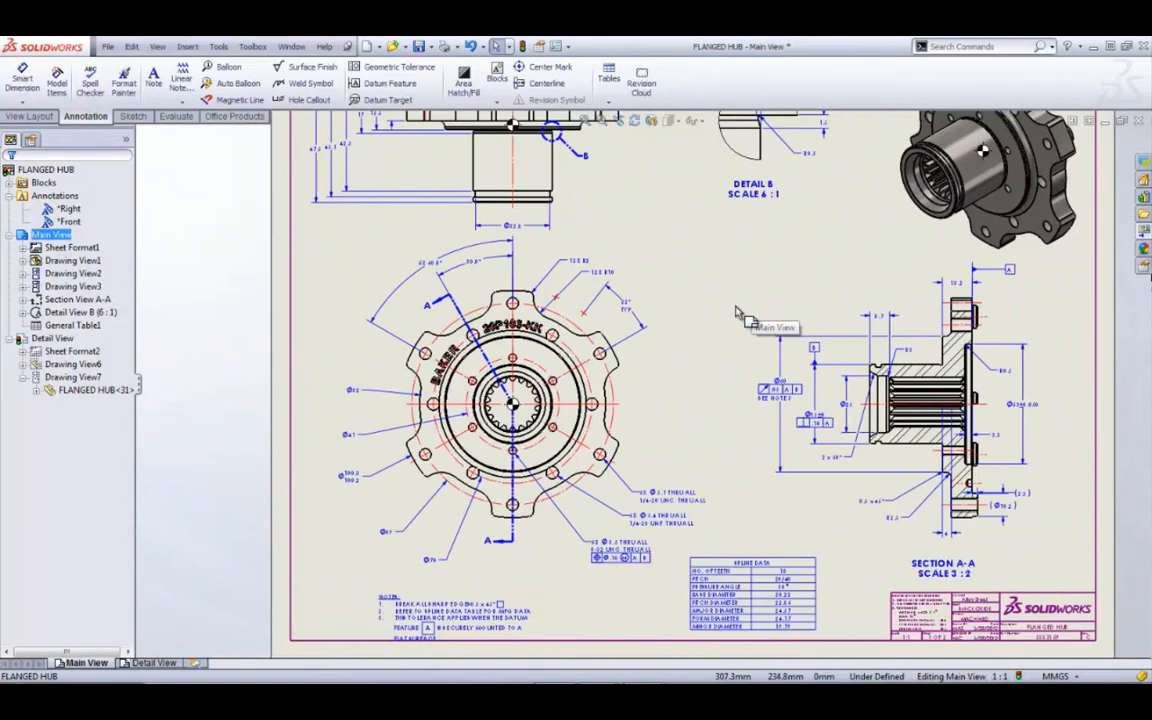
scroll(886, 606, "down", 1)
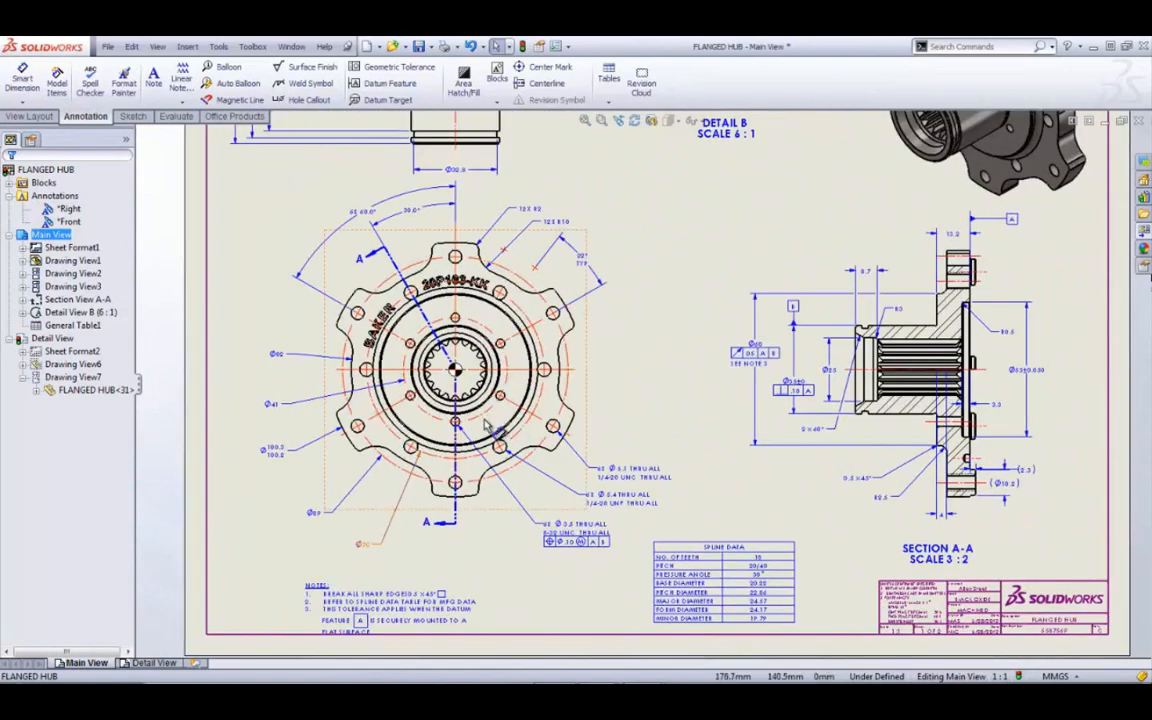
Step: Open the Detail View sheet of the flanged hub drawing
left_click(158, 663)
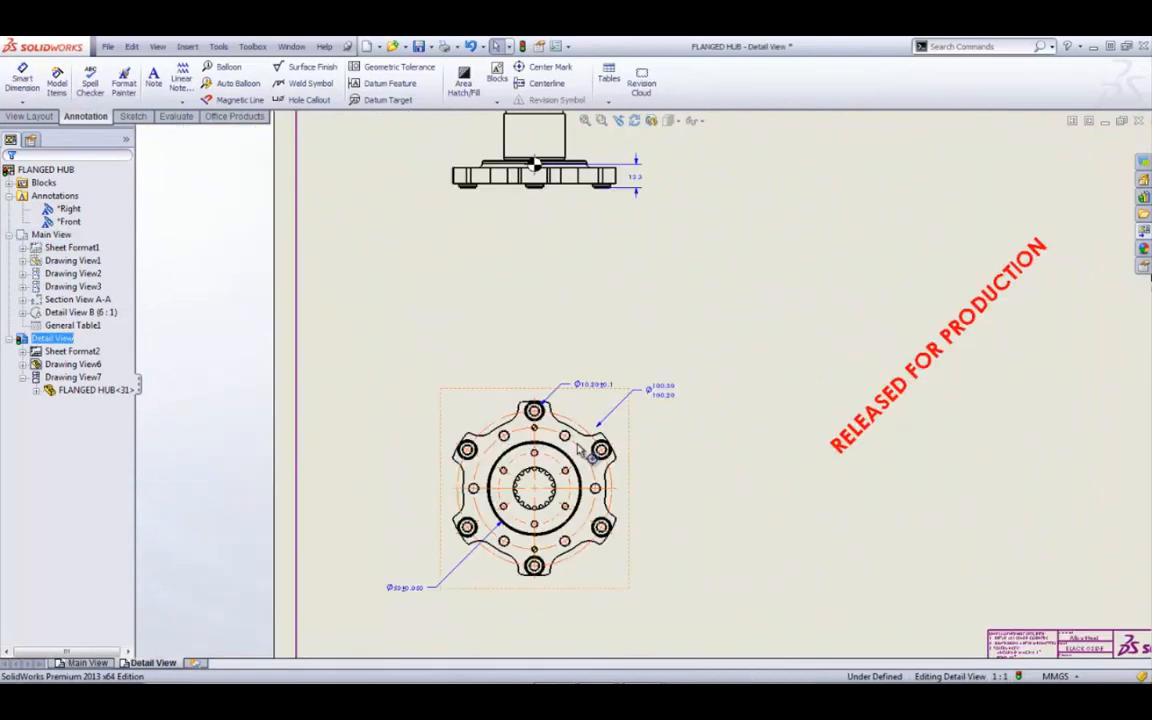
scroll(696, 462, "up", 1)
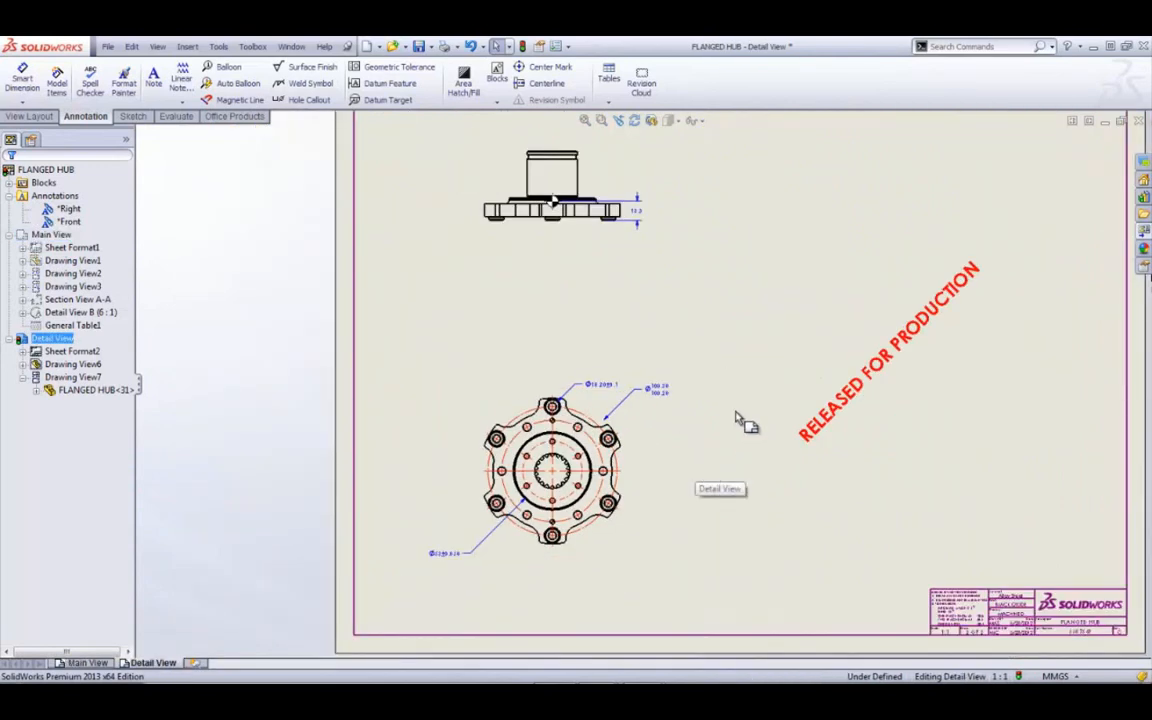
scroll(699, 501, "down", 2)
scroll(689, 504, "down", 1)
scroll(562, 548, "down", 1)
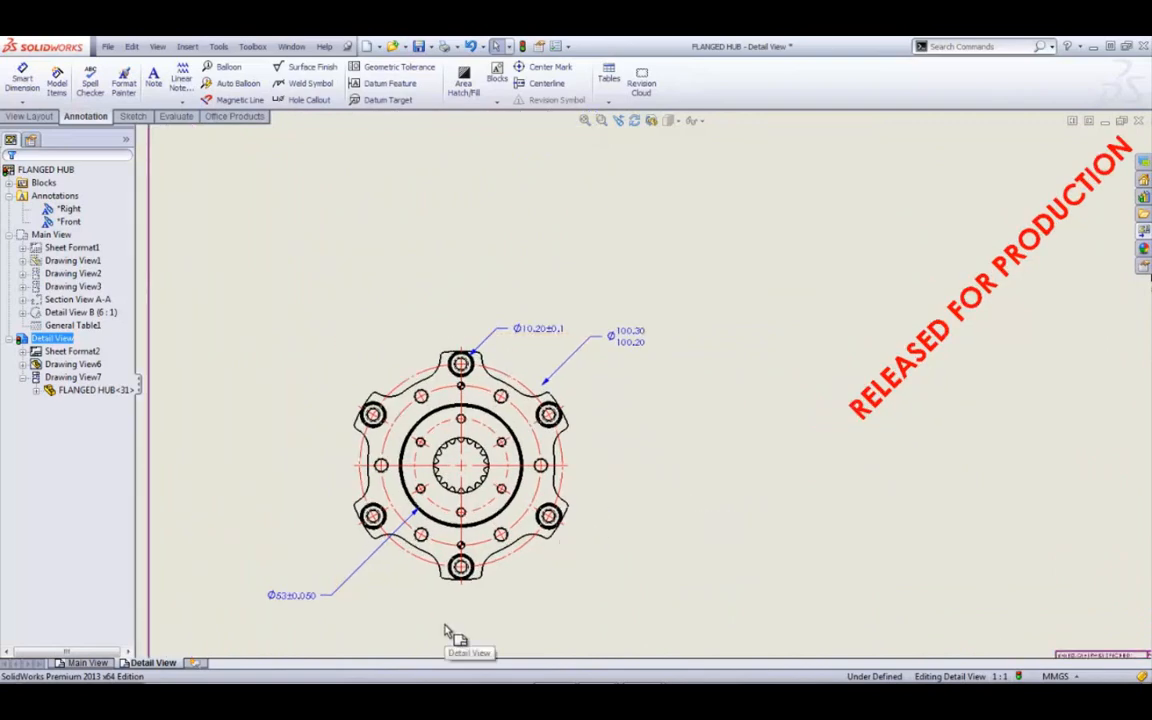
scroll(447, 632, "down", 1)
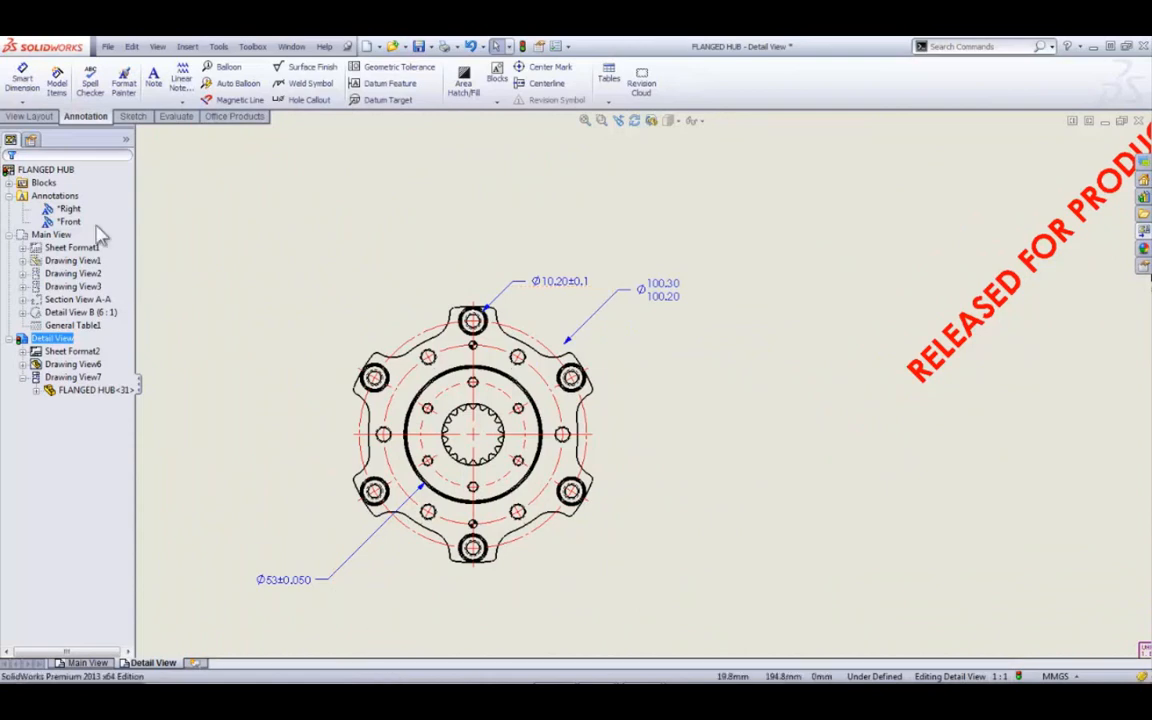
Step: Create a vertical section view through the centre of the hub's upper side view and place it to the right of that view
left_click(28, 116)
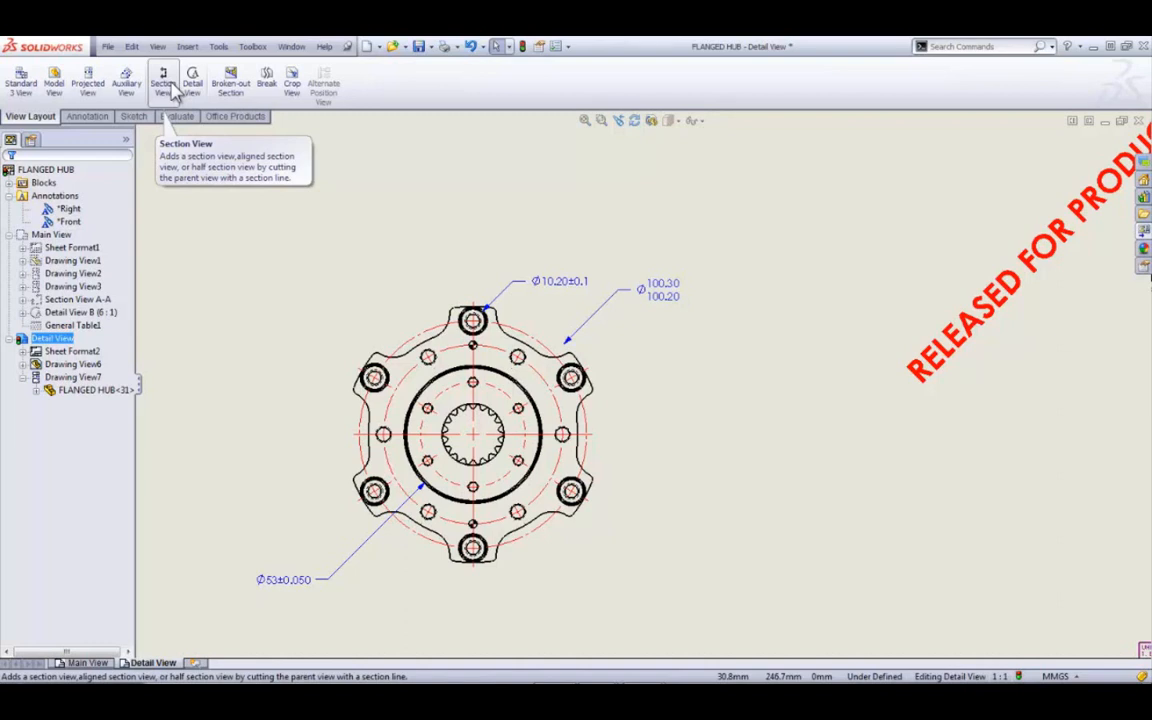
scroll(590, 385, "down", 3)
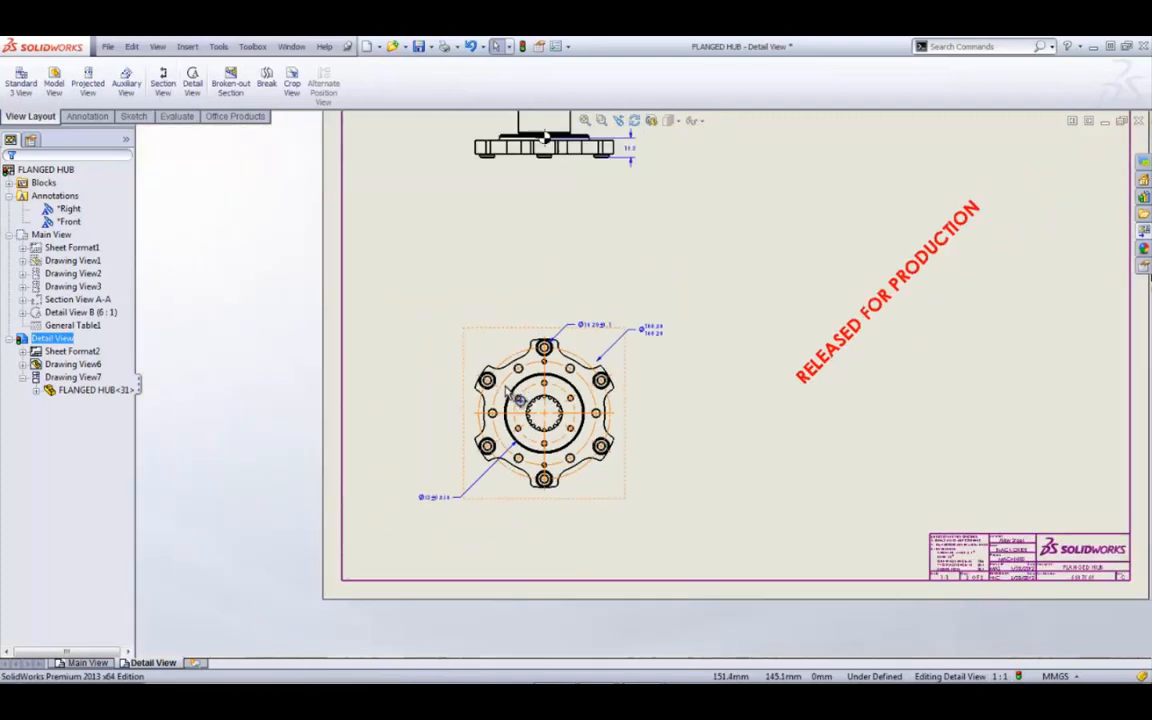
scroll(648, 368, "up", 5)
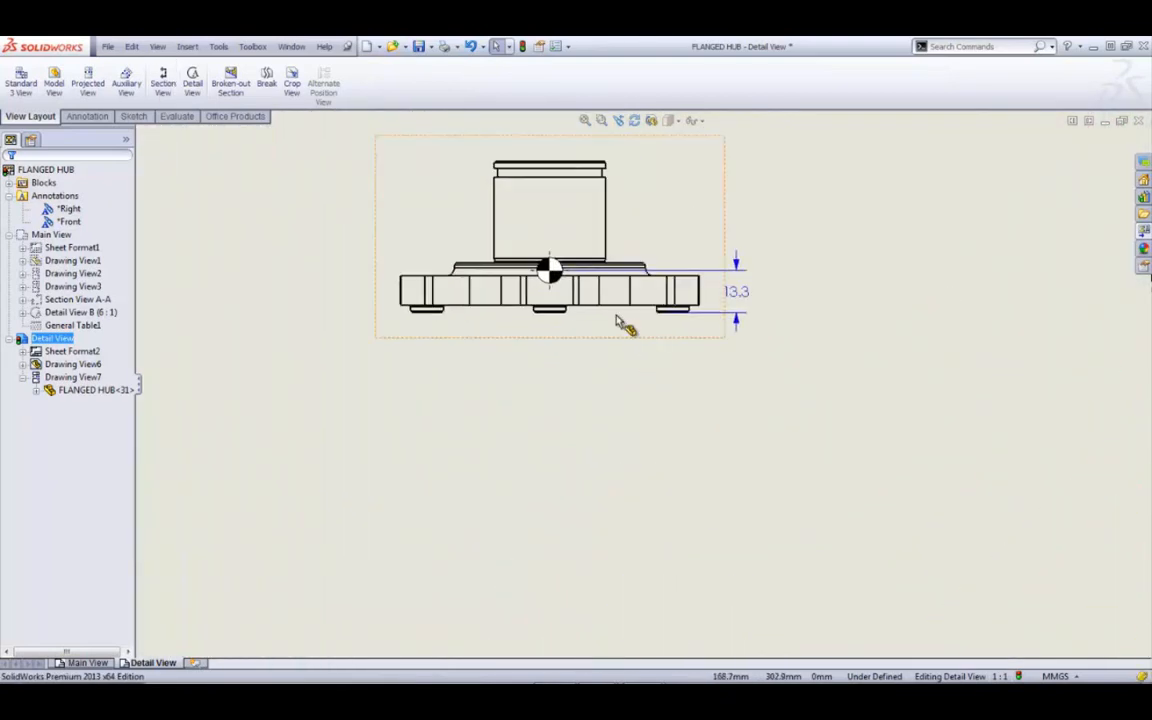
left_click(450, 226)
left_click(163, 84)
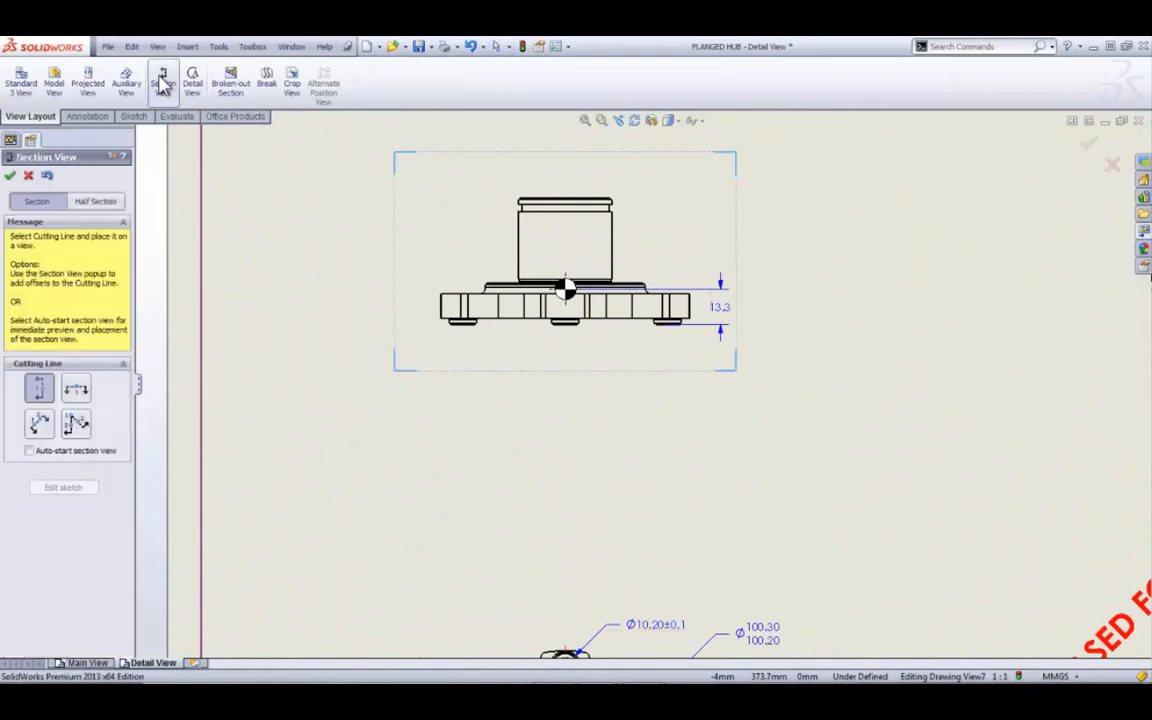
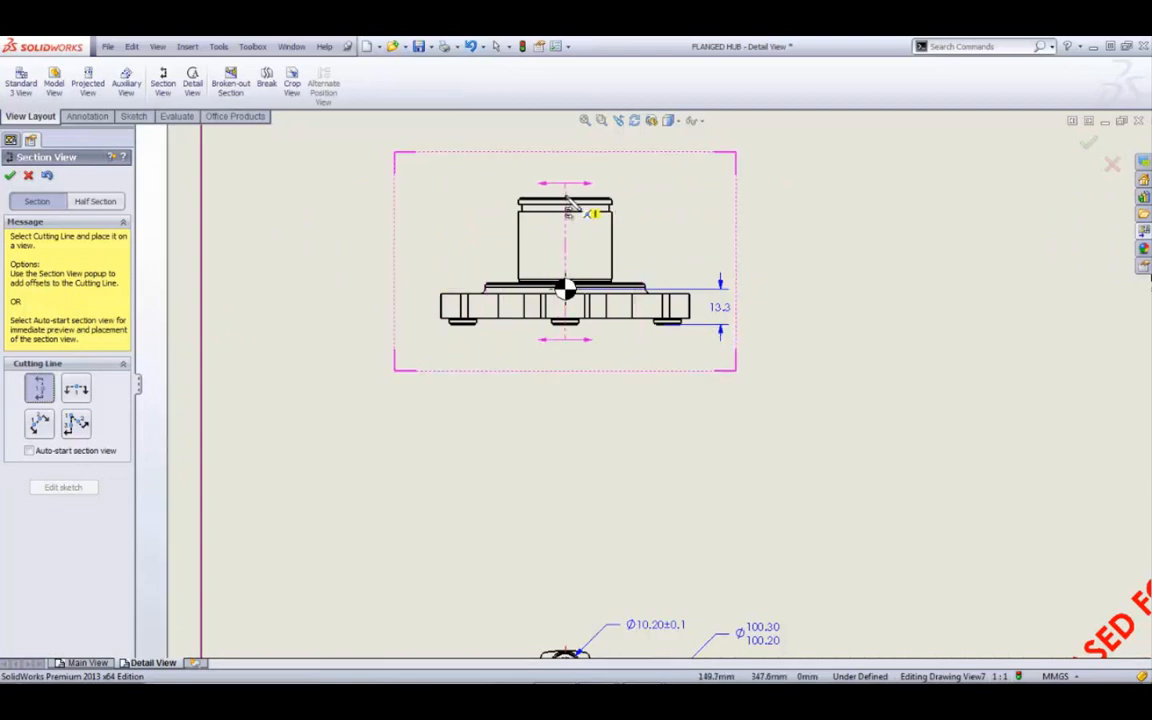
scroll(563, 207, "down", 3)
scroll(563, 207, "down", 1)
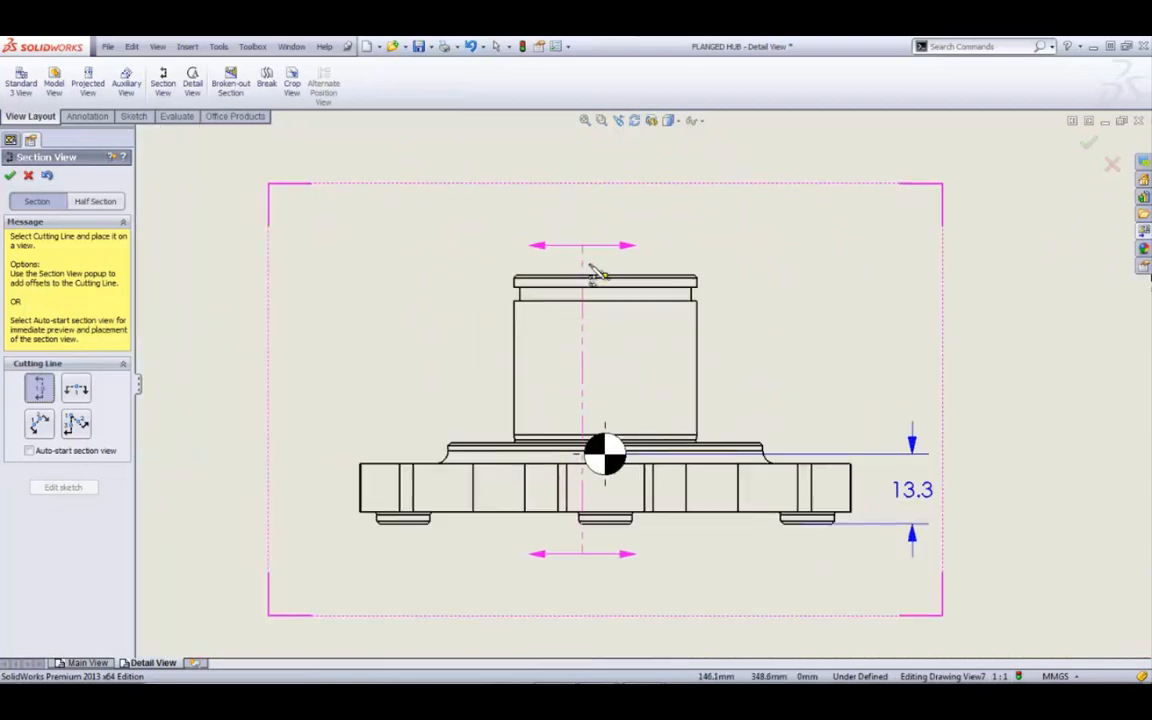
left_click(604, 275)
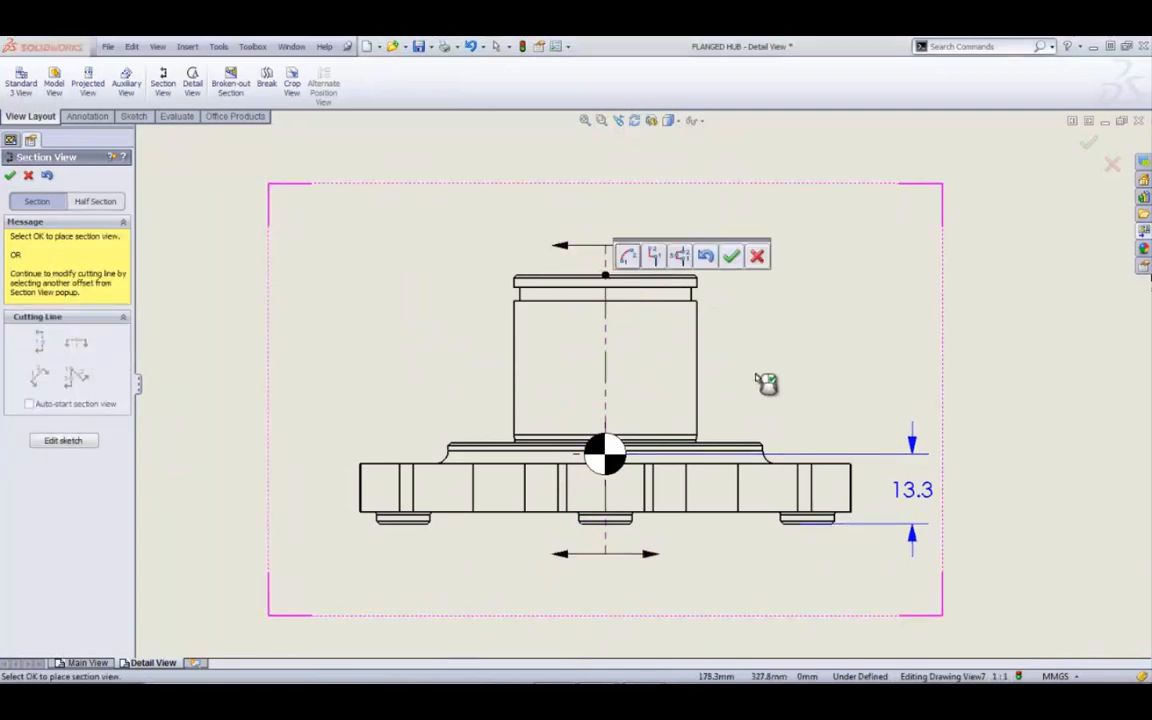
left_click(731, 256)
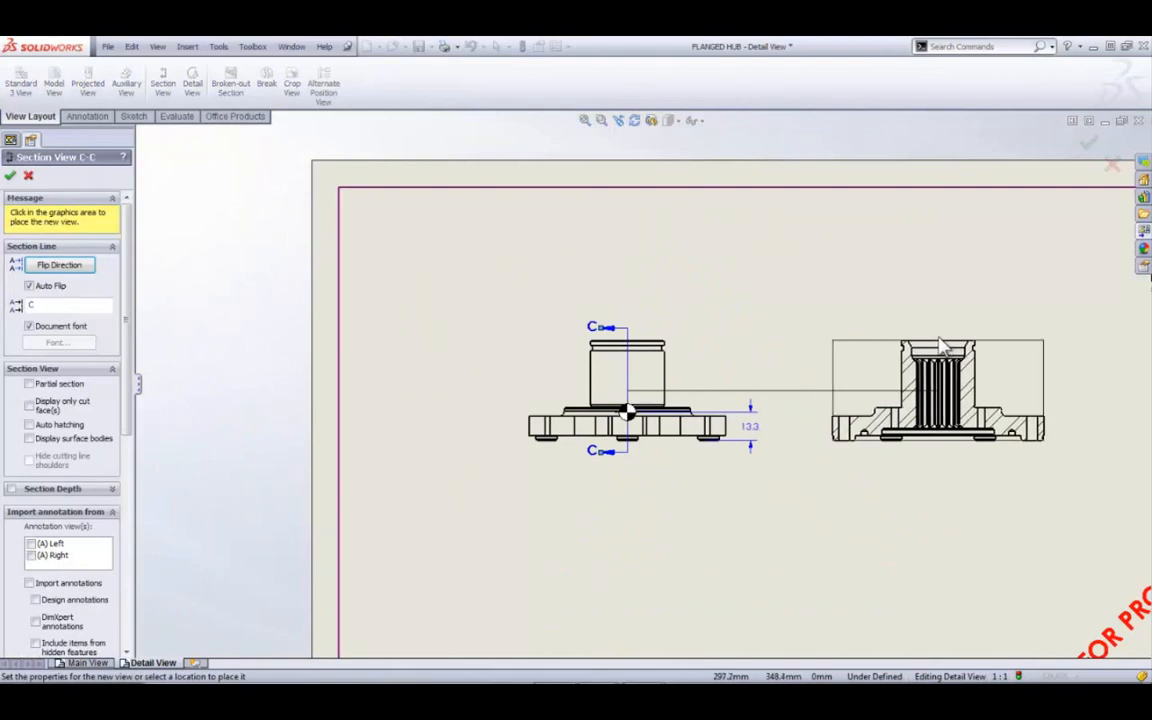
left_click(938, 345)
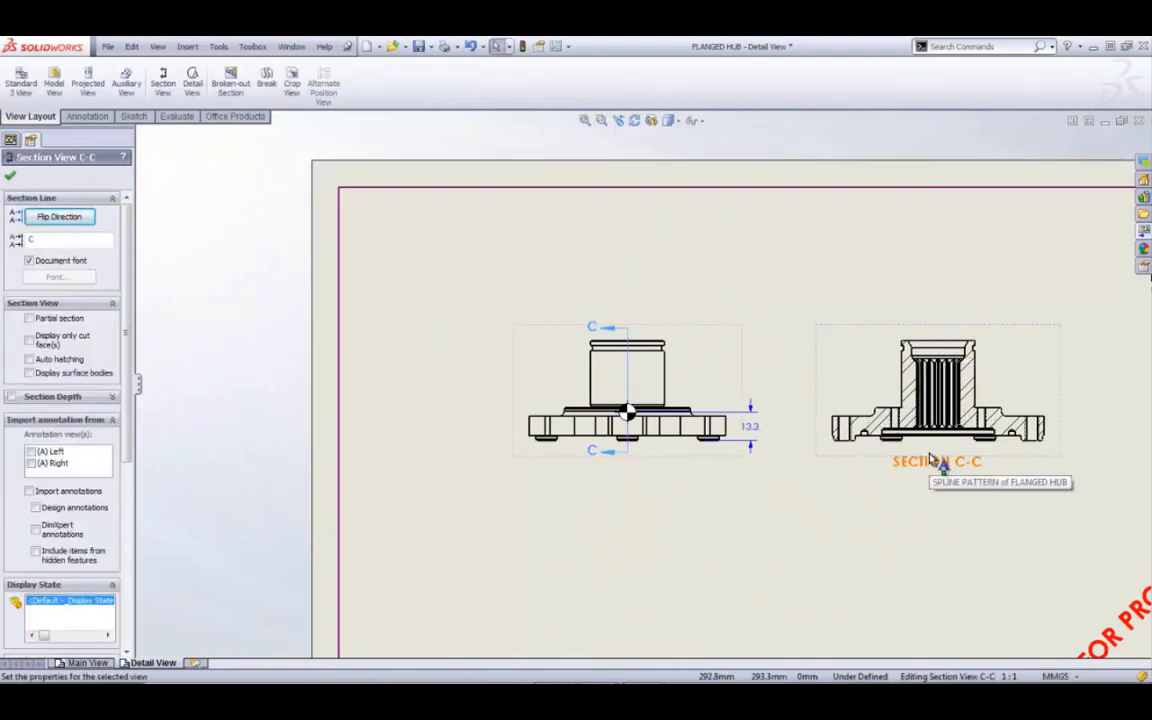
Step: Place a horizontal section cutting line through the centre of the lower-left bolt hole in the hub's front view
scroll(492, 436, "up", 4)
scroll(715, 592, "down", 6)
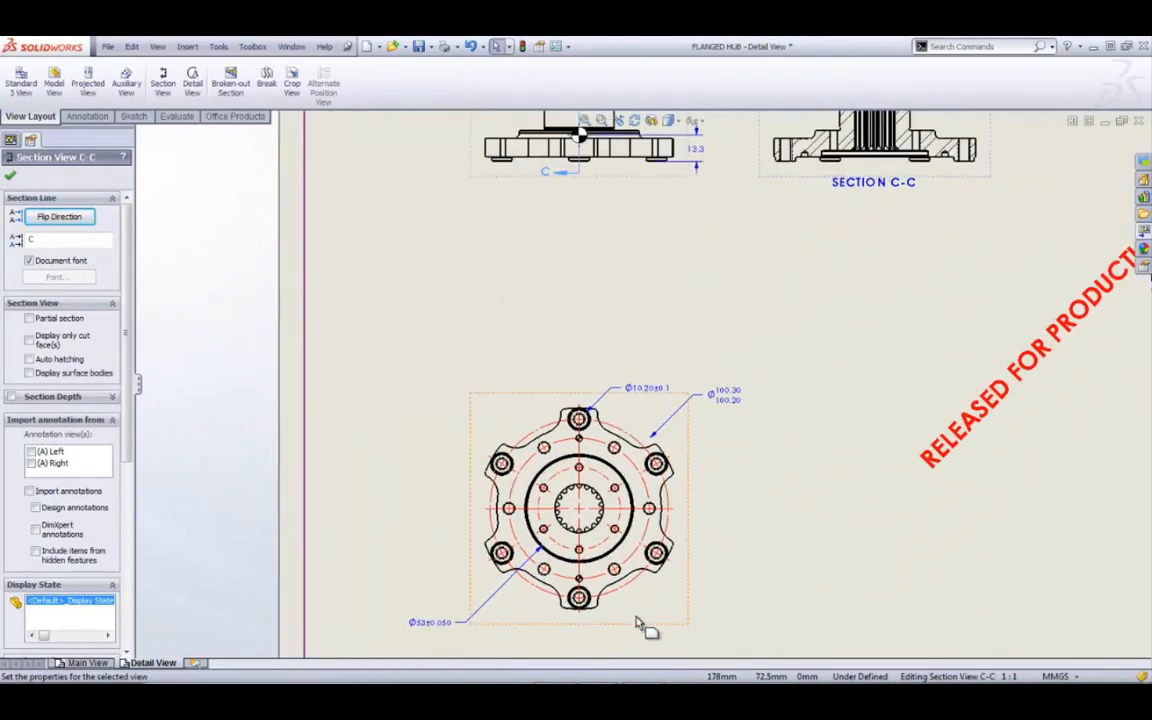
left_click(165, 90)
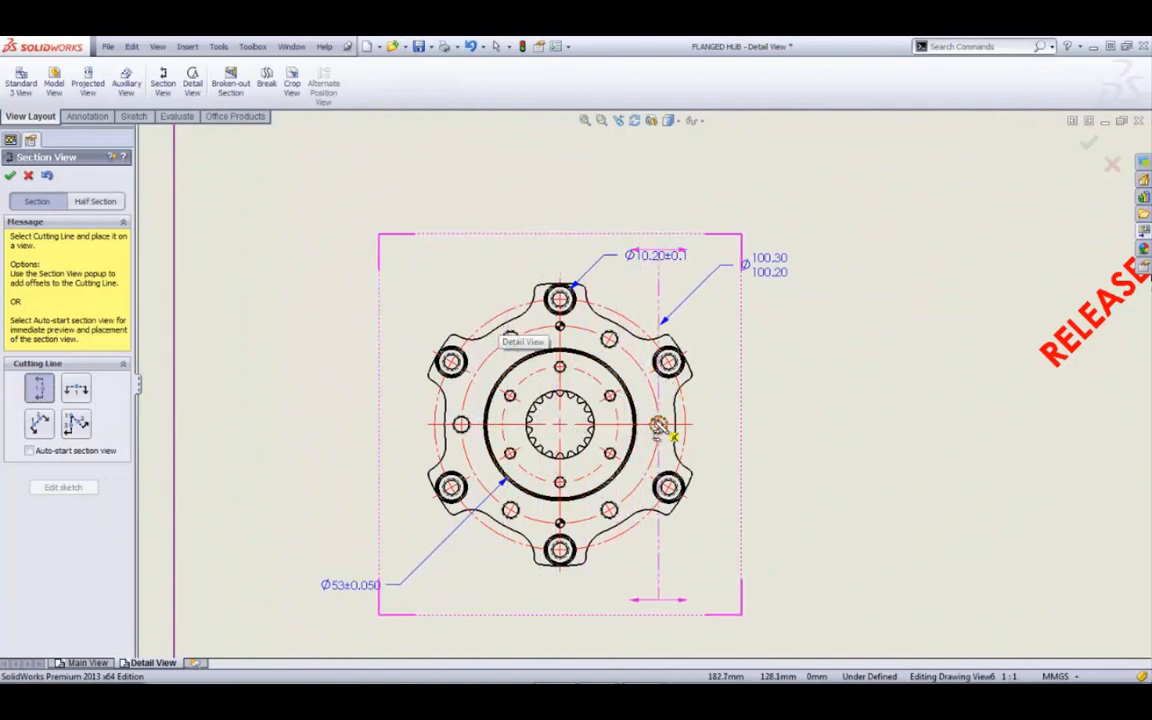
left_click(77, 390)
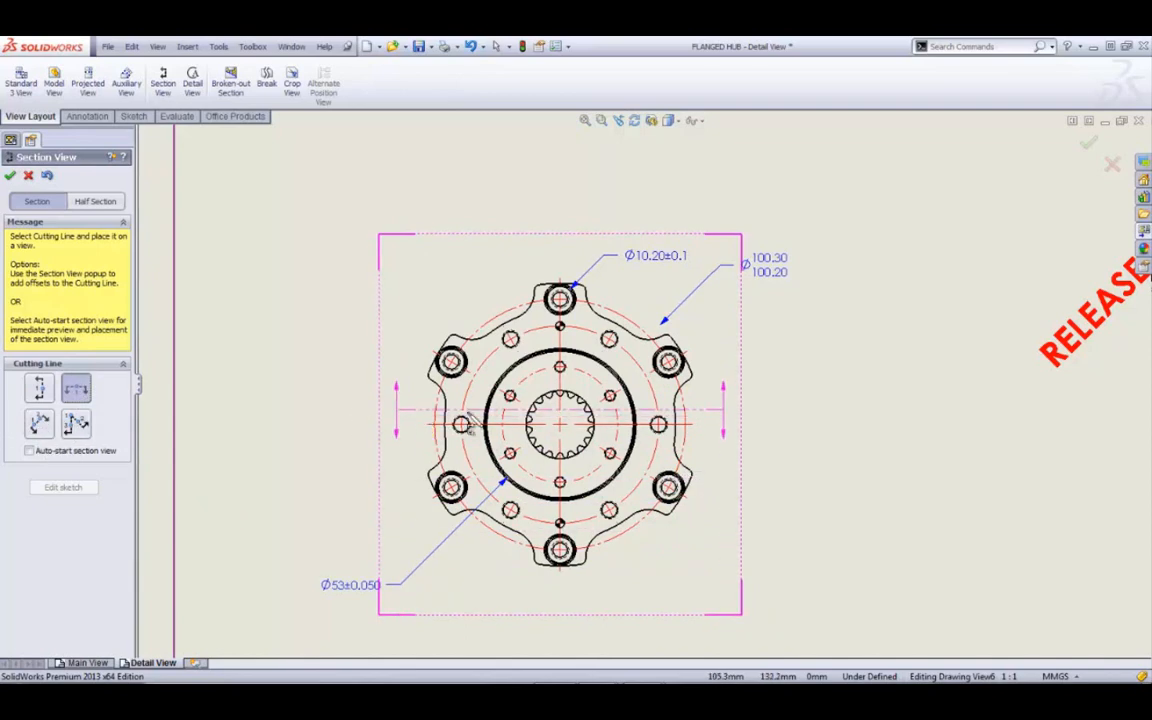
scroll(606, 541, "down", 2)
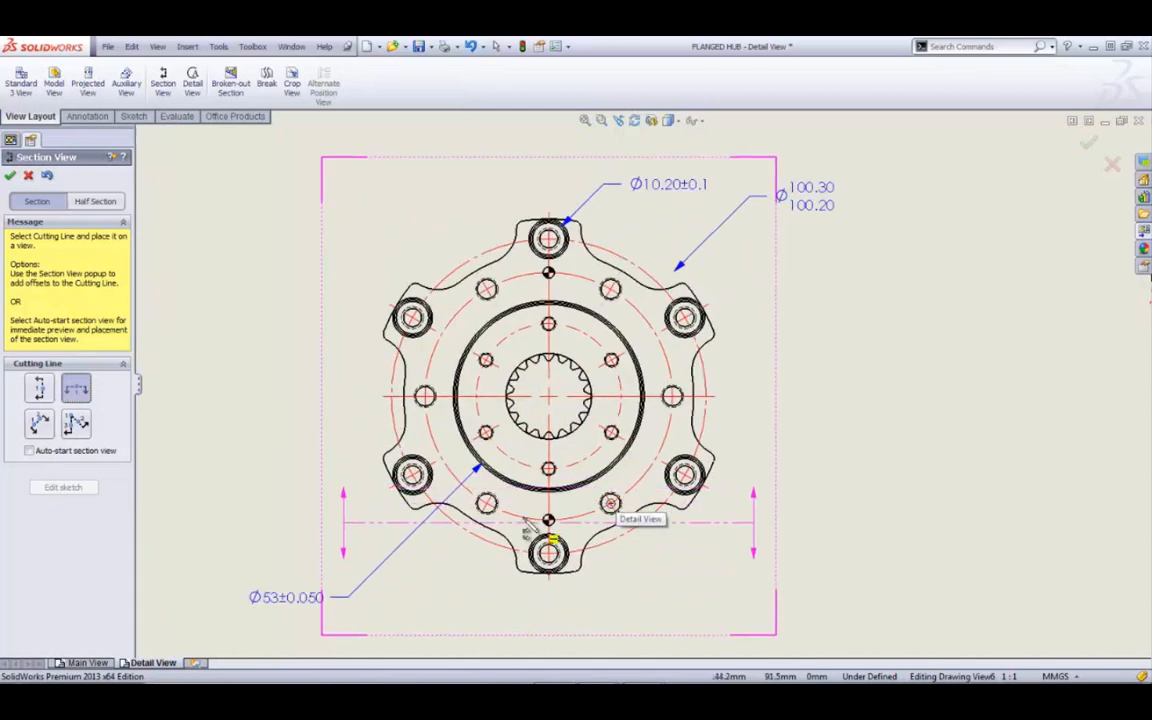
left_click(414, 474)
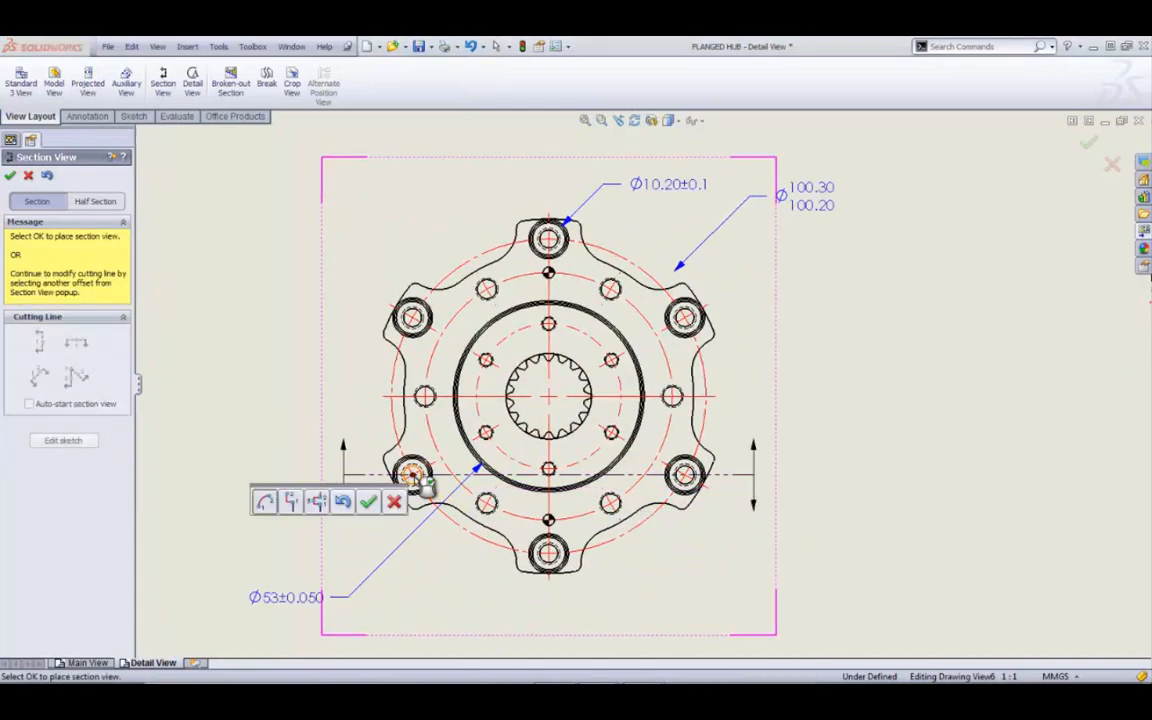
Step: Add a single offset stepping the cutting line up near the upper-right inner hole, and place the section view above the front view
left_click(293, 503)
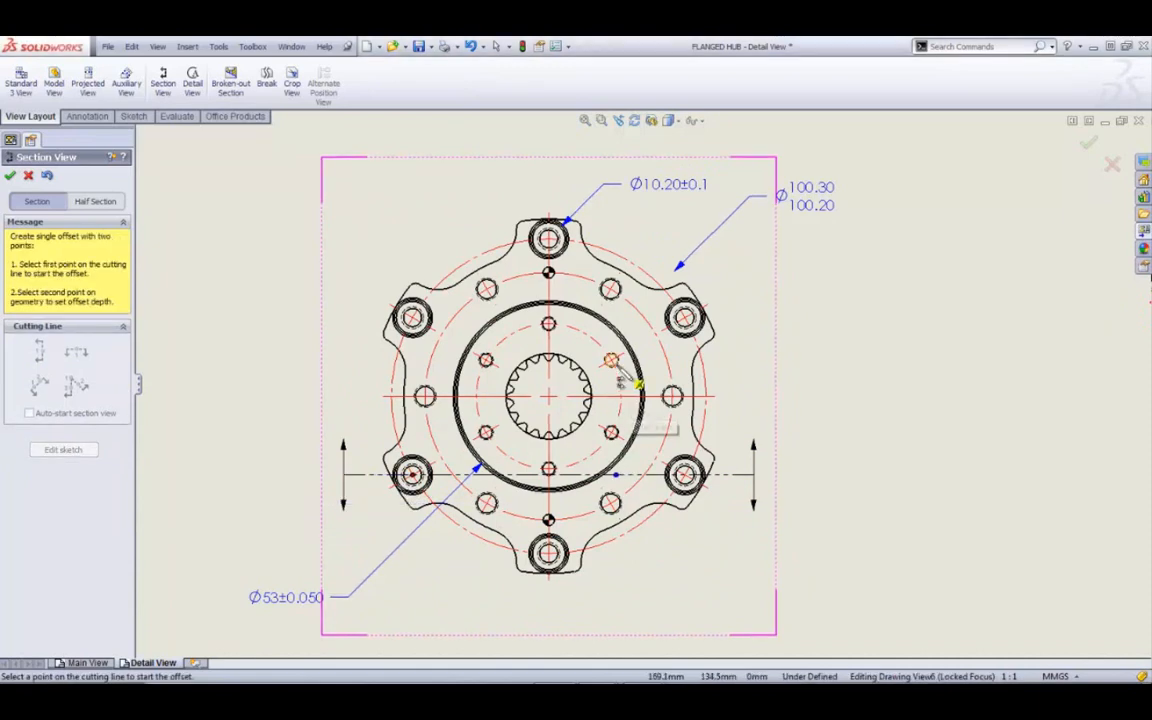
left_click(612, 362)
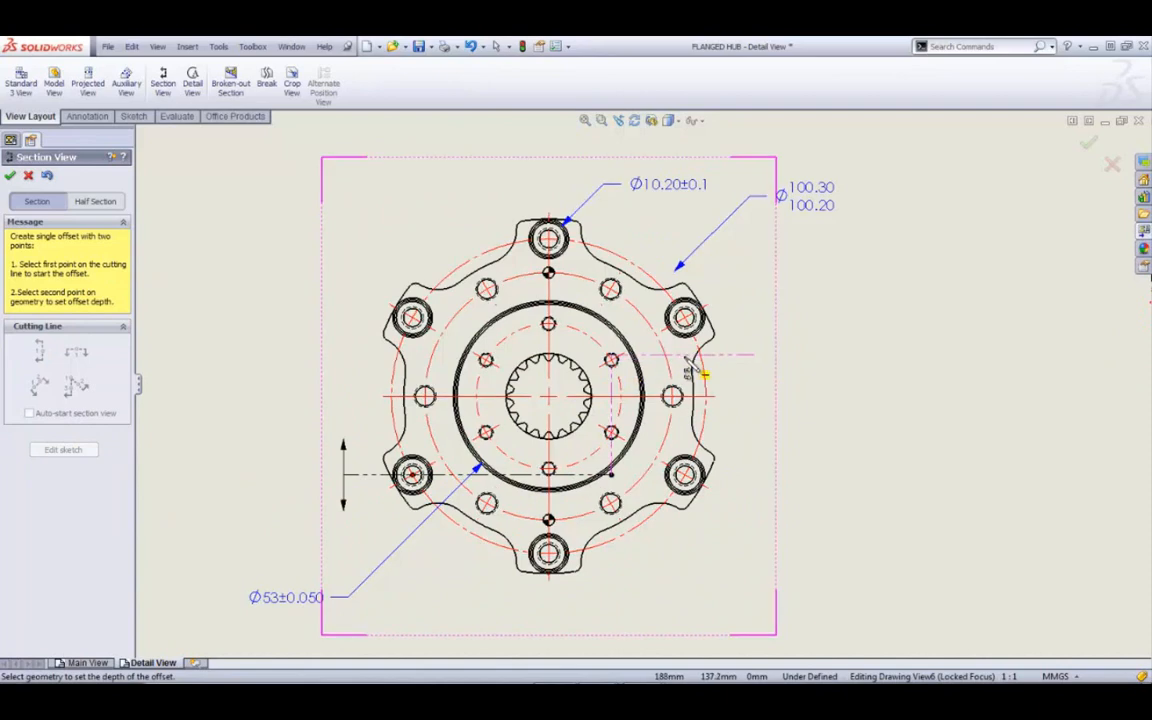
left_click(704, 374)
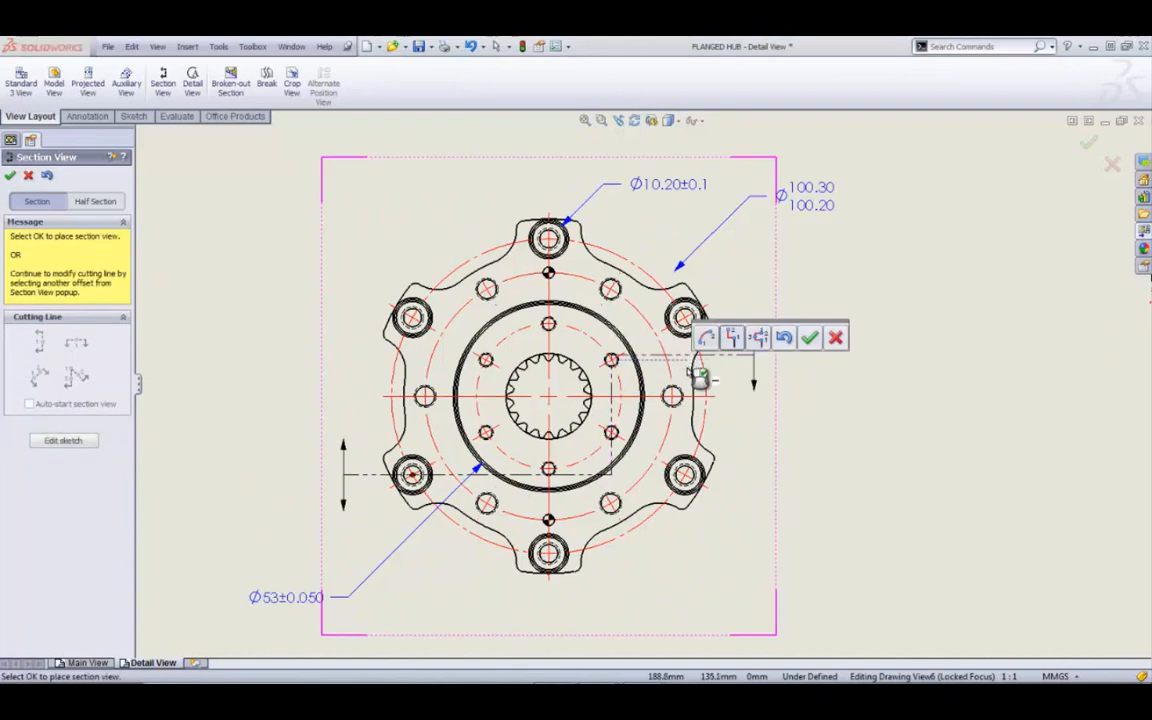
left_click(810, 337)
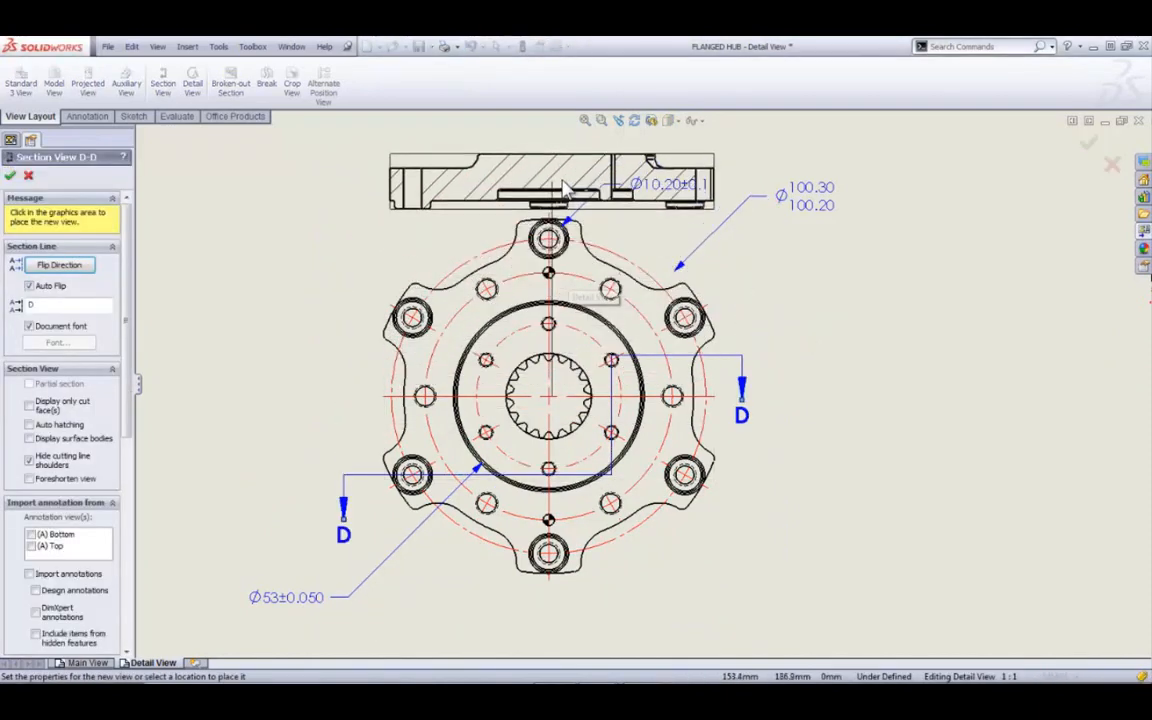
scroll(600, 540, "up", 4)
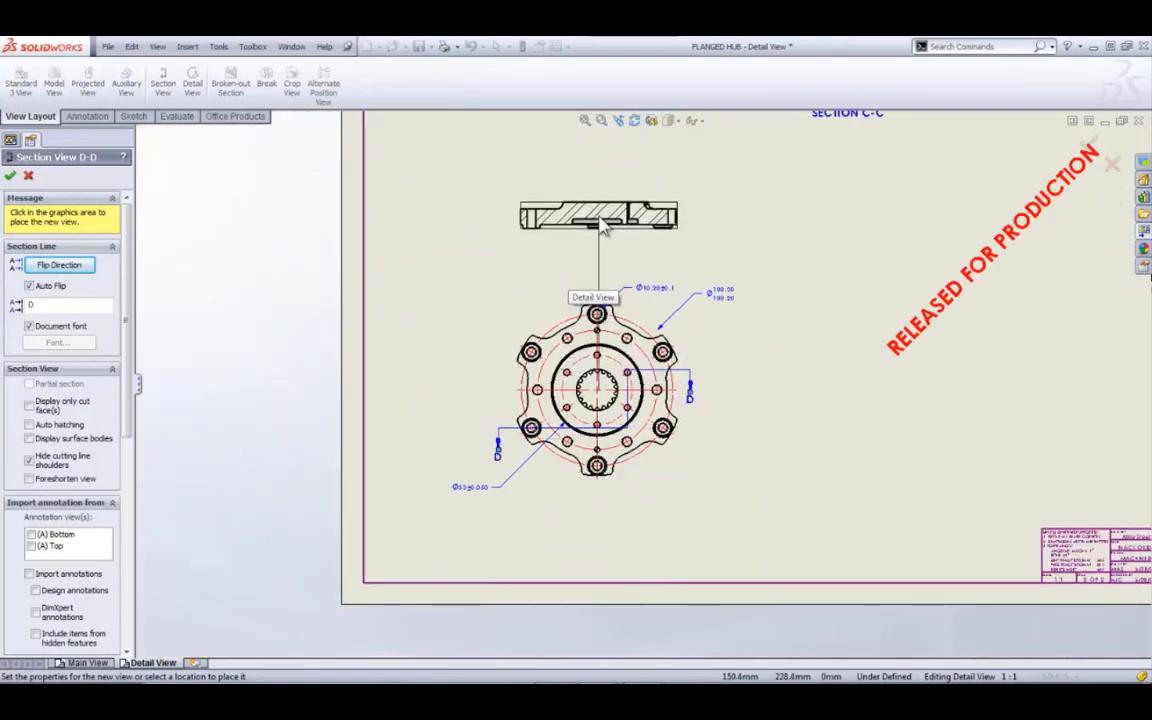
left_click(628, 215)
scroll(683, 350, "down", 3)
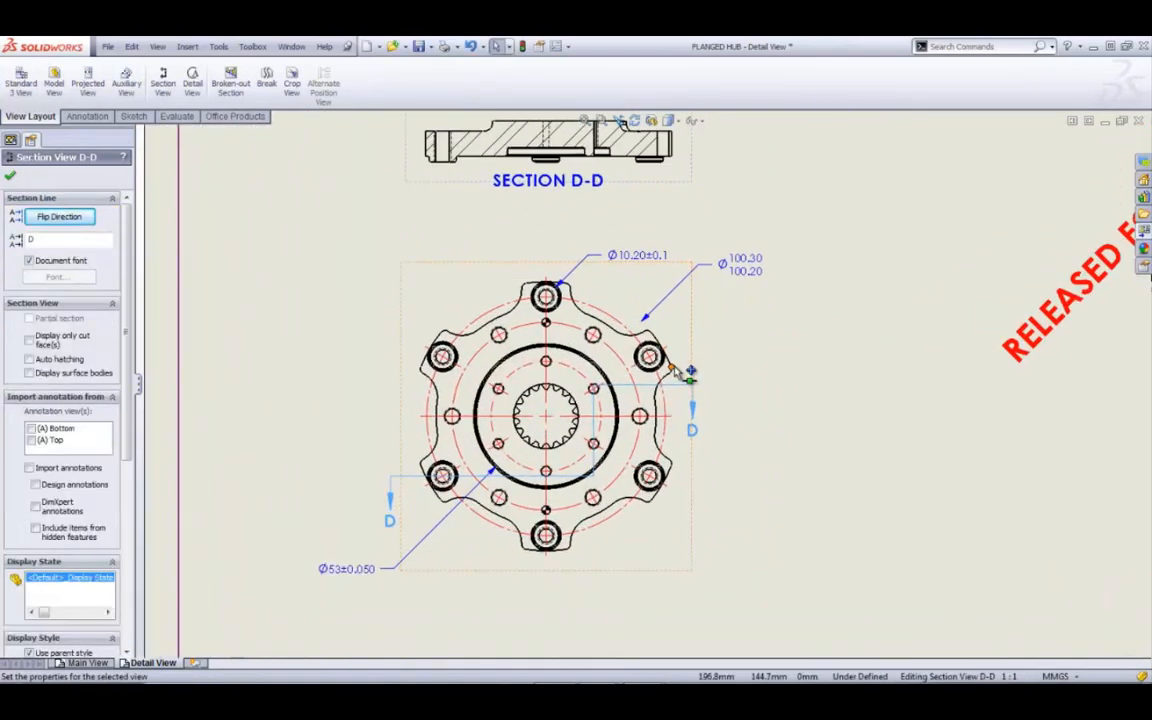
left_click(10, 176)
Step: Create an auxiliary section through the lower-left tapped hole and upper-right bolt hole of the front view, placing it to the upper left
left_click(163, 84)
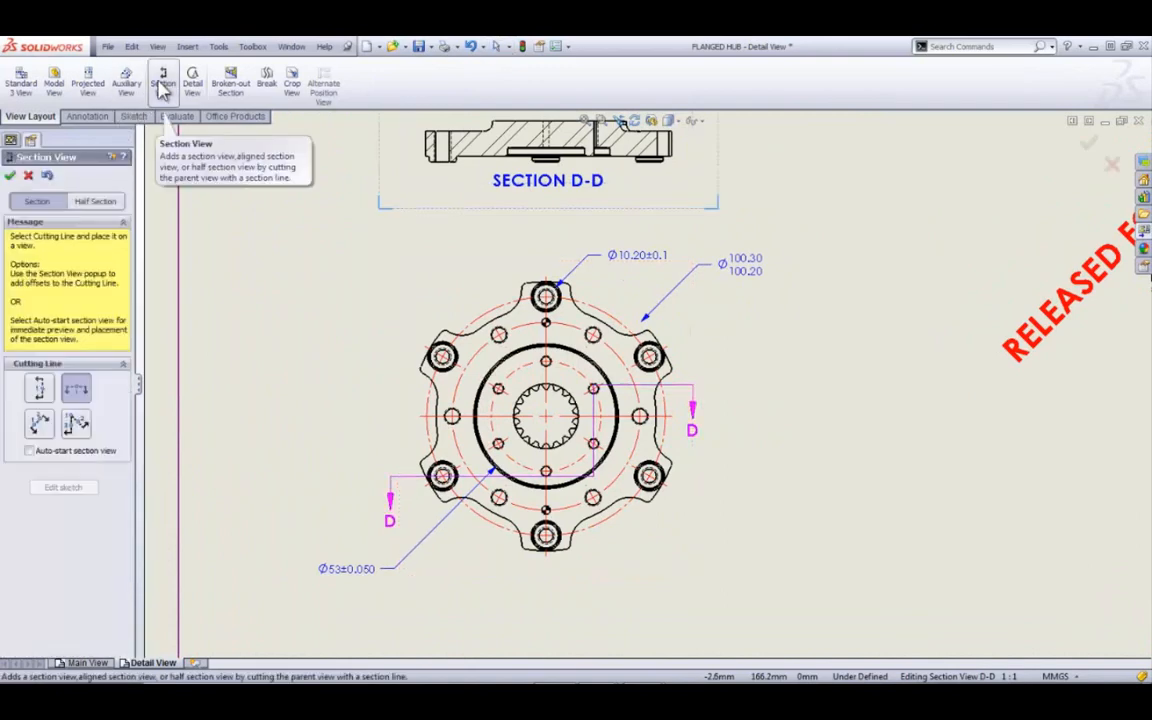
left_click(39, 422)
scroll(620, 535, "down", 4)
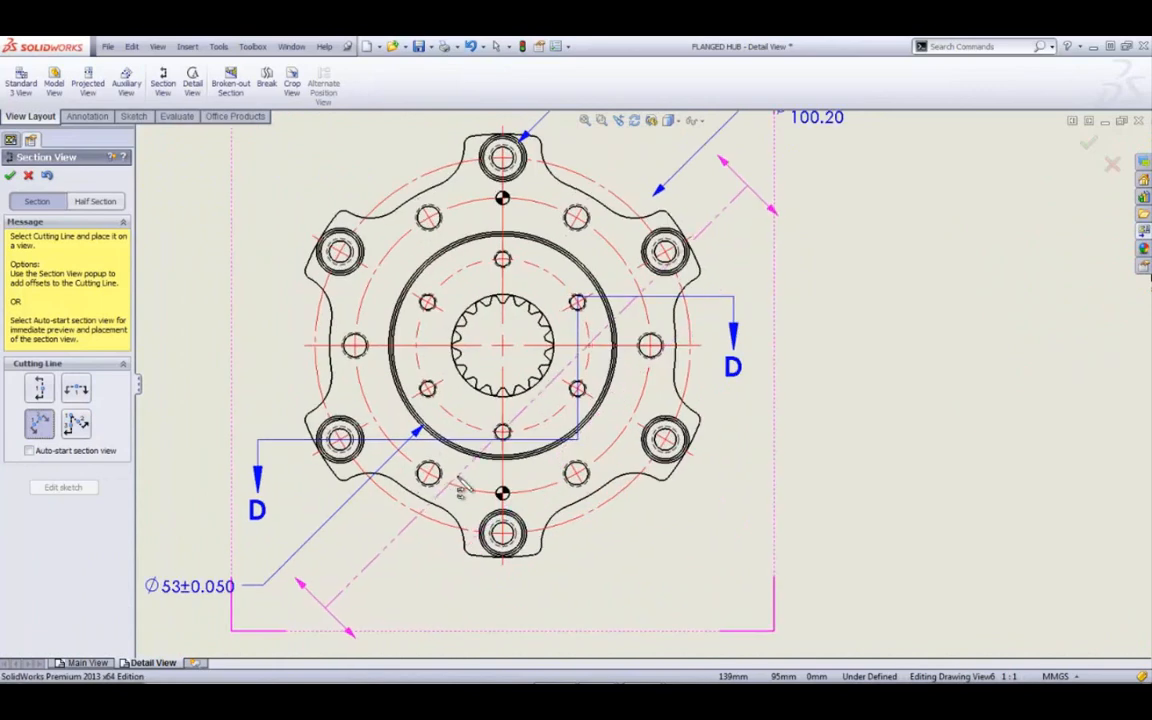
left_click(428, 474)
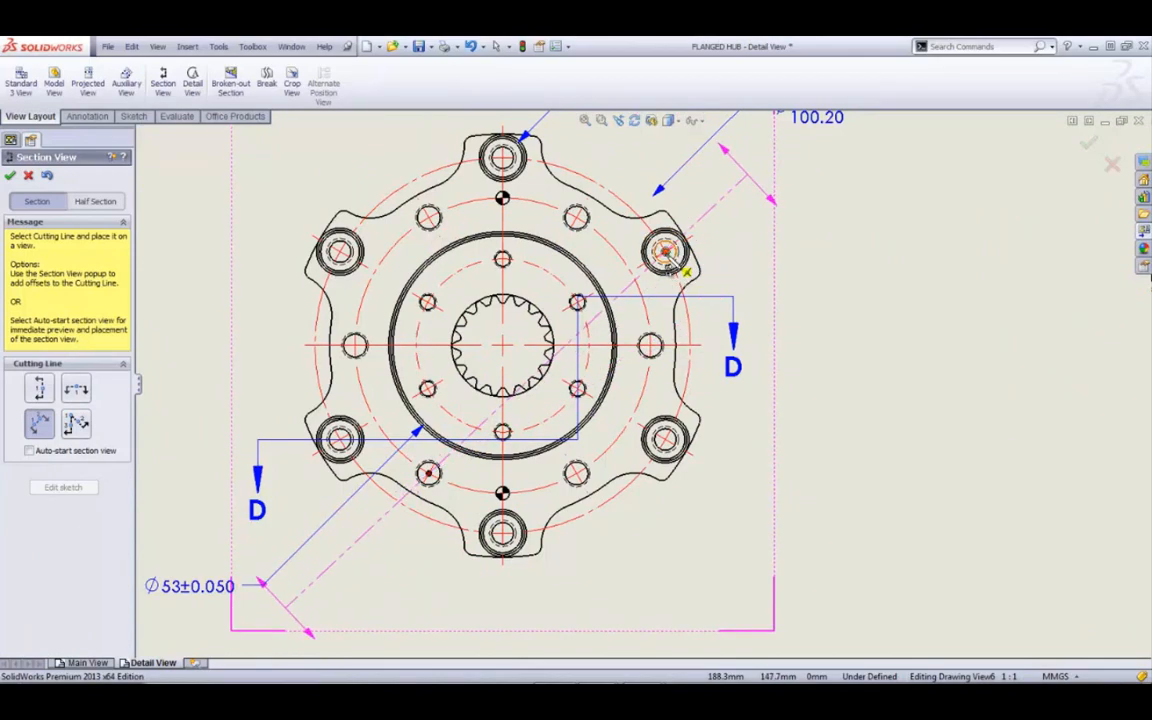
left_click(681, 249)
left_click(791, 233)
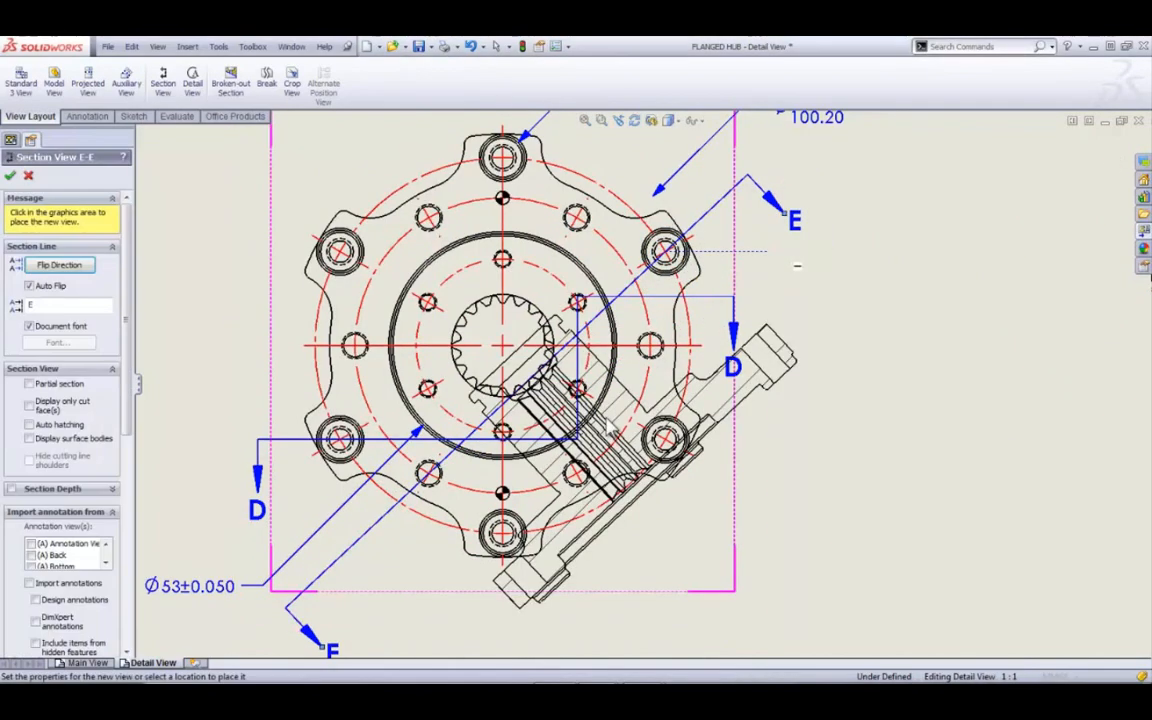
scroll(560, 370, "down", 4)
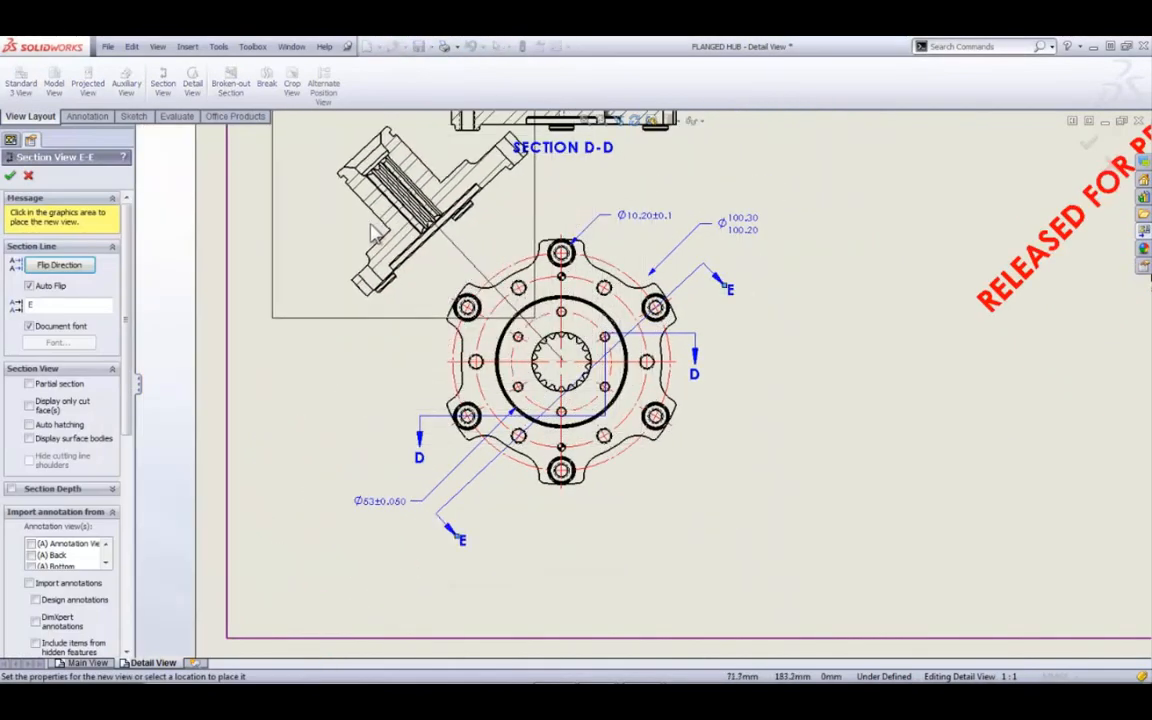
left_click(410, 195)
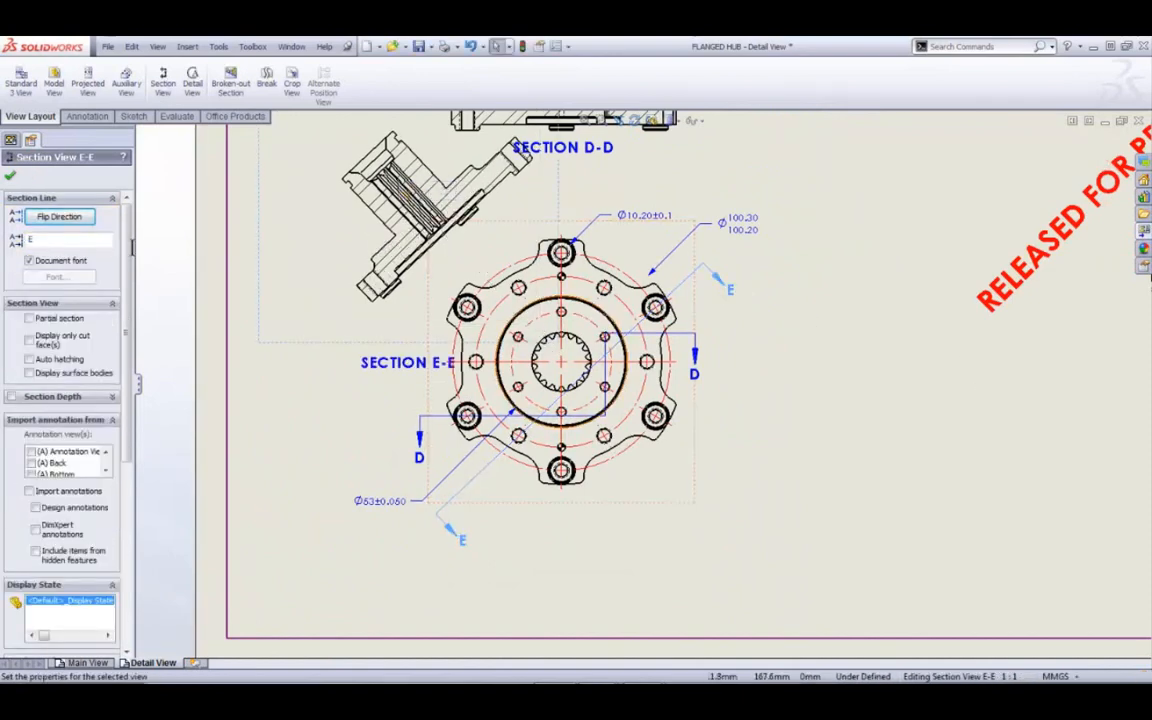
left_click(10, 175)
Step: Open the sketch of section line E-E for editing and exit it without changes
scroll(505, 480, "down", 5)
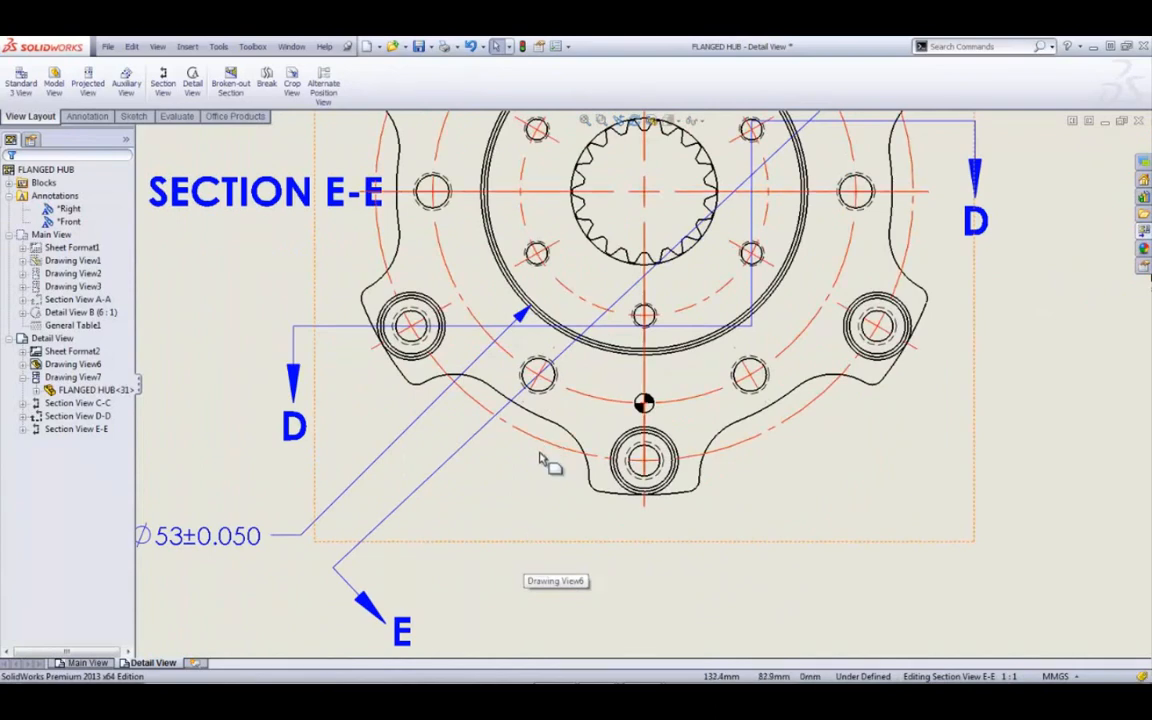
right_click(640, 297)
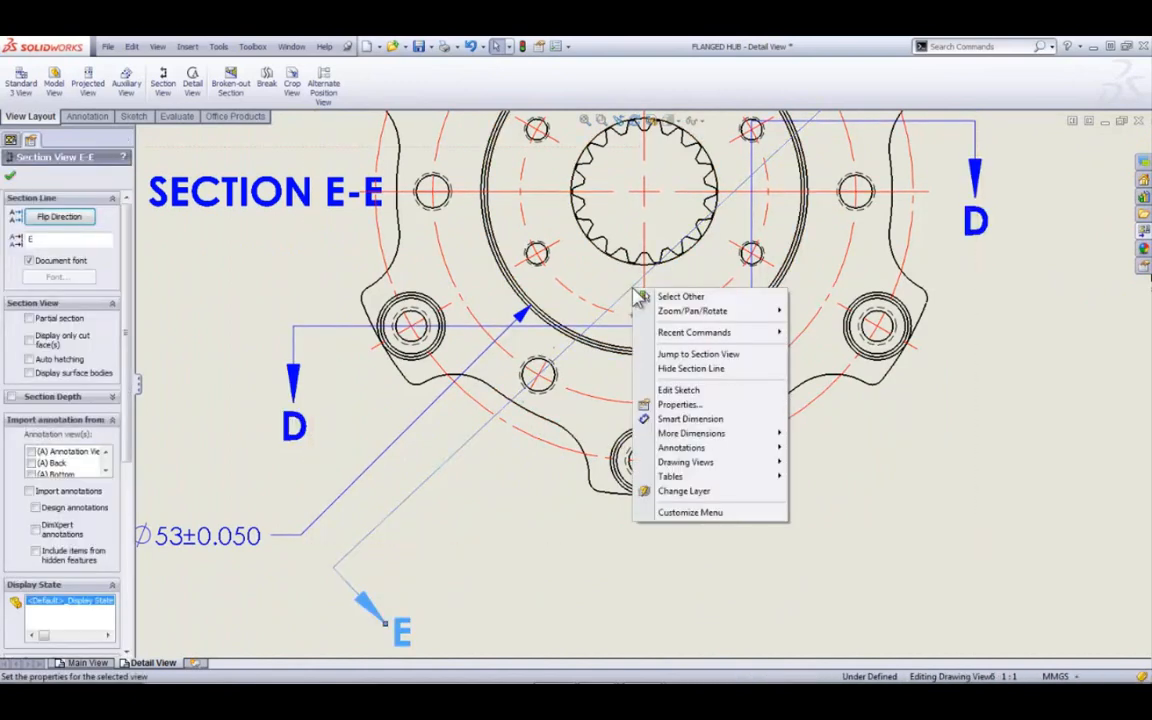
left_click(690, 368)
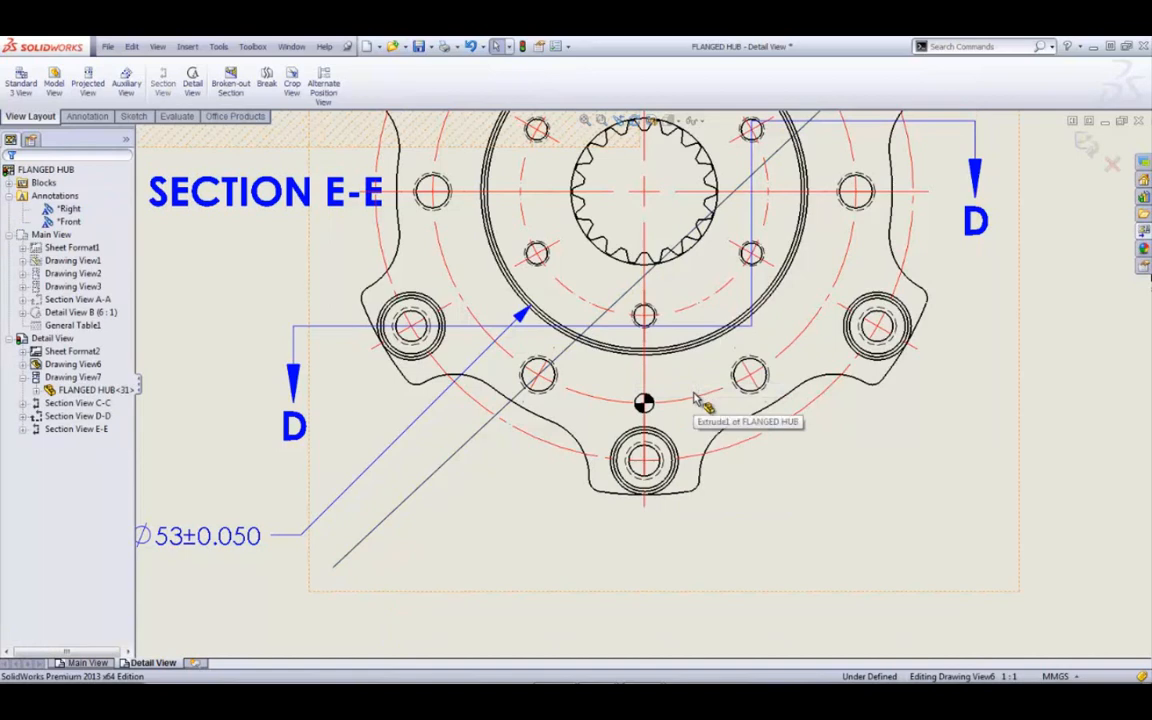
scroll(645, 390, "up", 3)
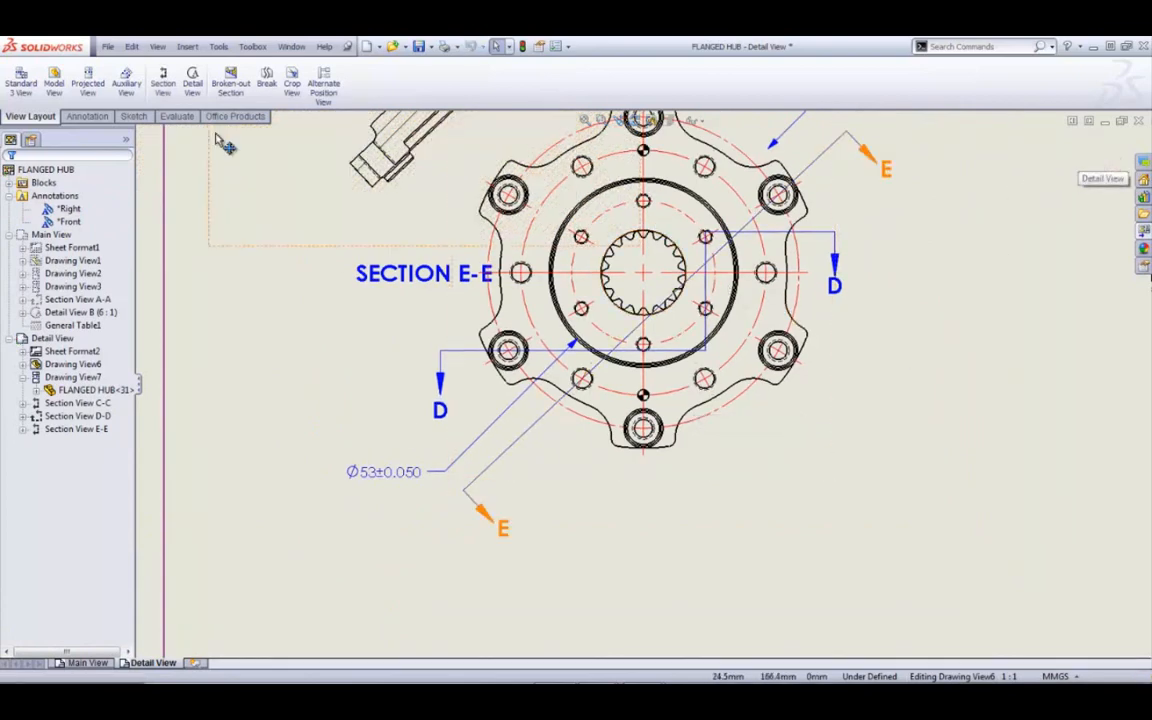
Step: Review the half-section cutting line options of the Section View command and leave it without creating a view
left_click(165, 96)
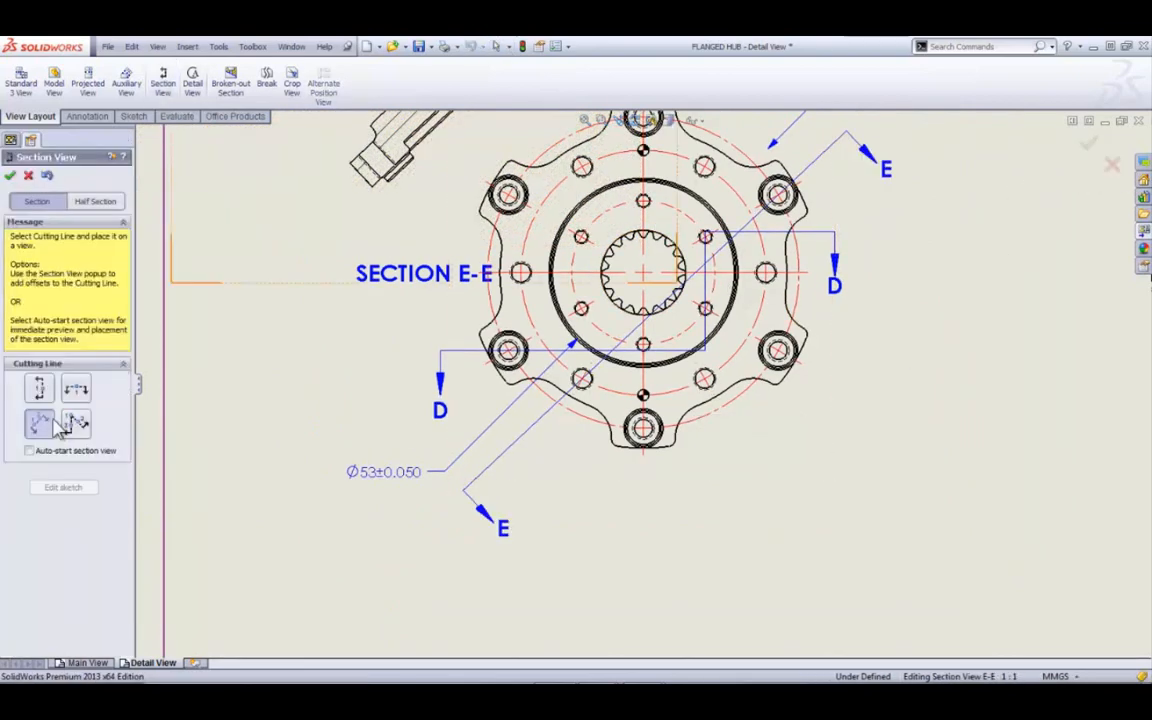
left_click(95, 203)
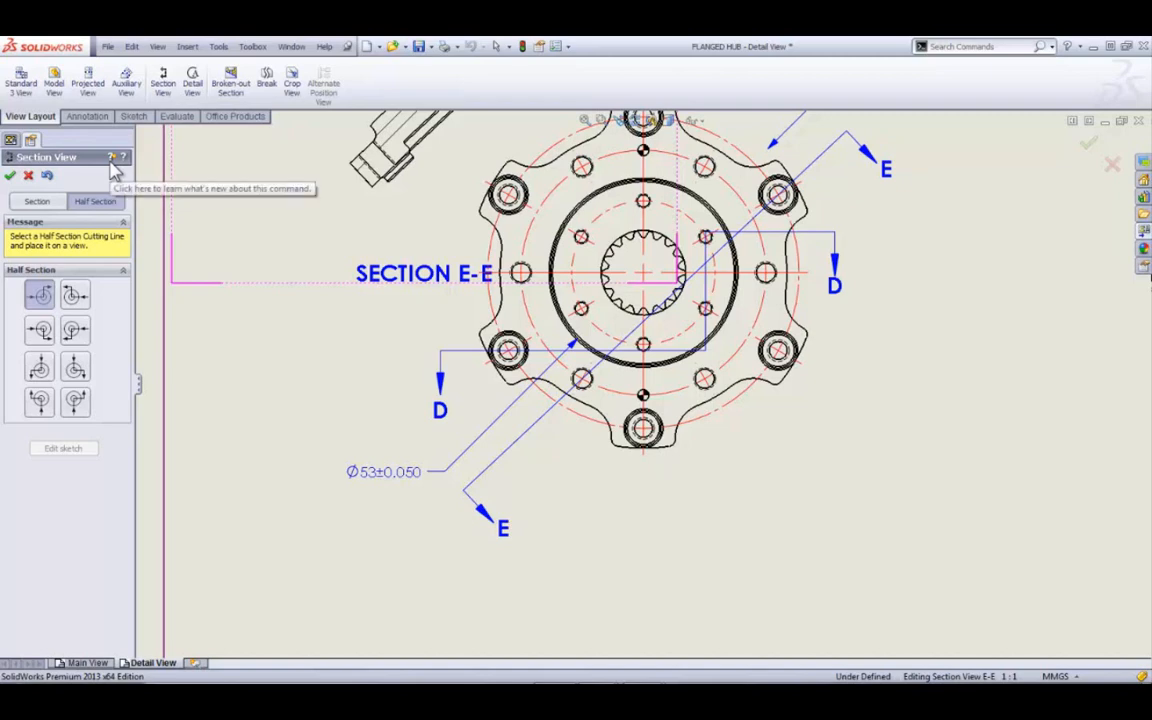
left_click(28, 176)
Step: Delete section views D-D and E-E together with their section lines and section sketches
scroll(549, 380, "up", 6)
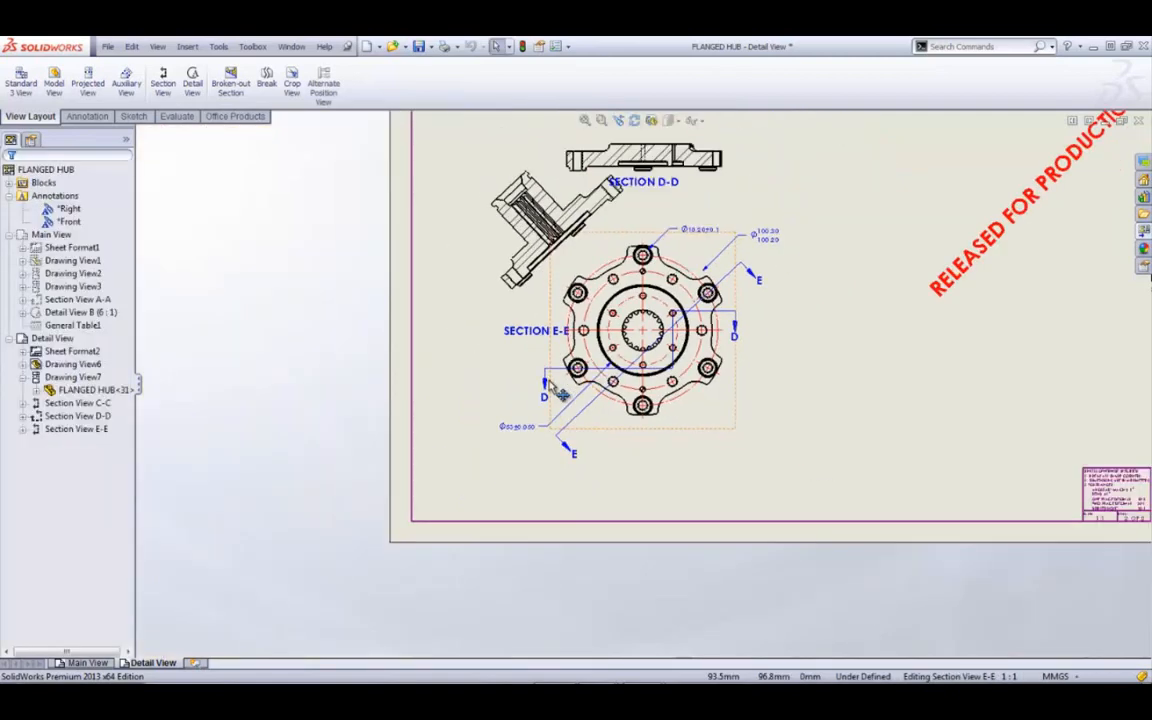
scroll(672, 290, "down", 3)
scroll(676, 345, "down", 2)
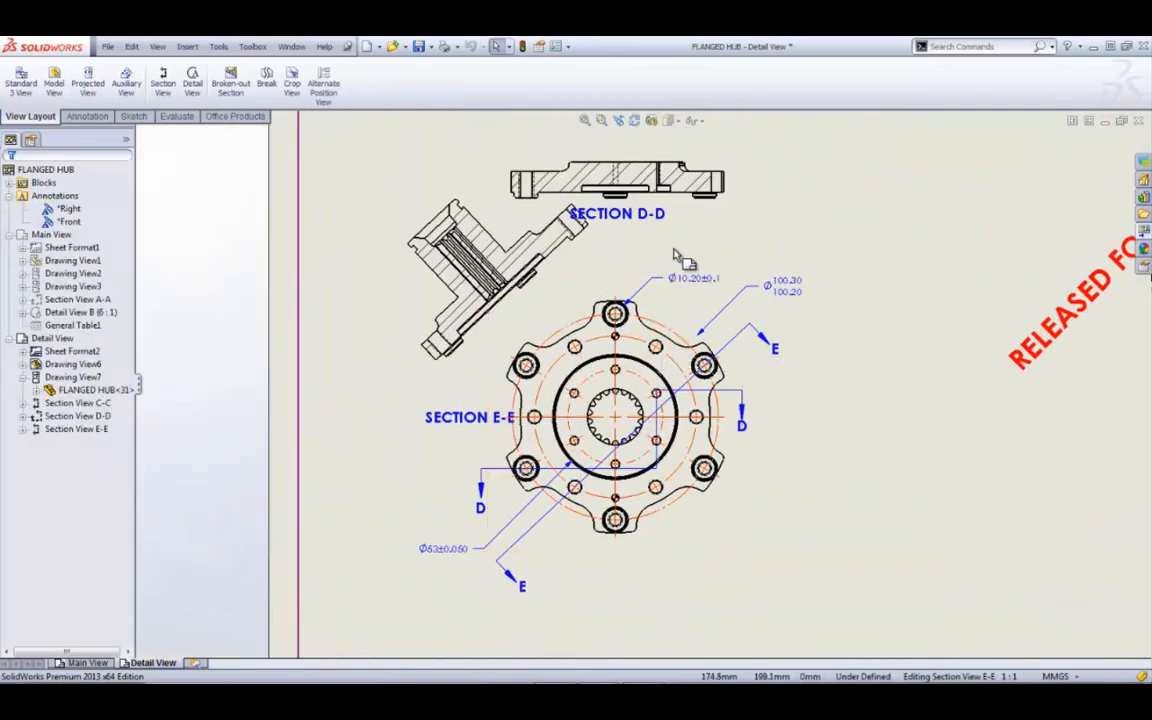
left_click(688, 213)
key("Delete")
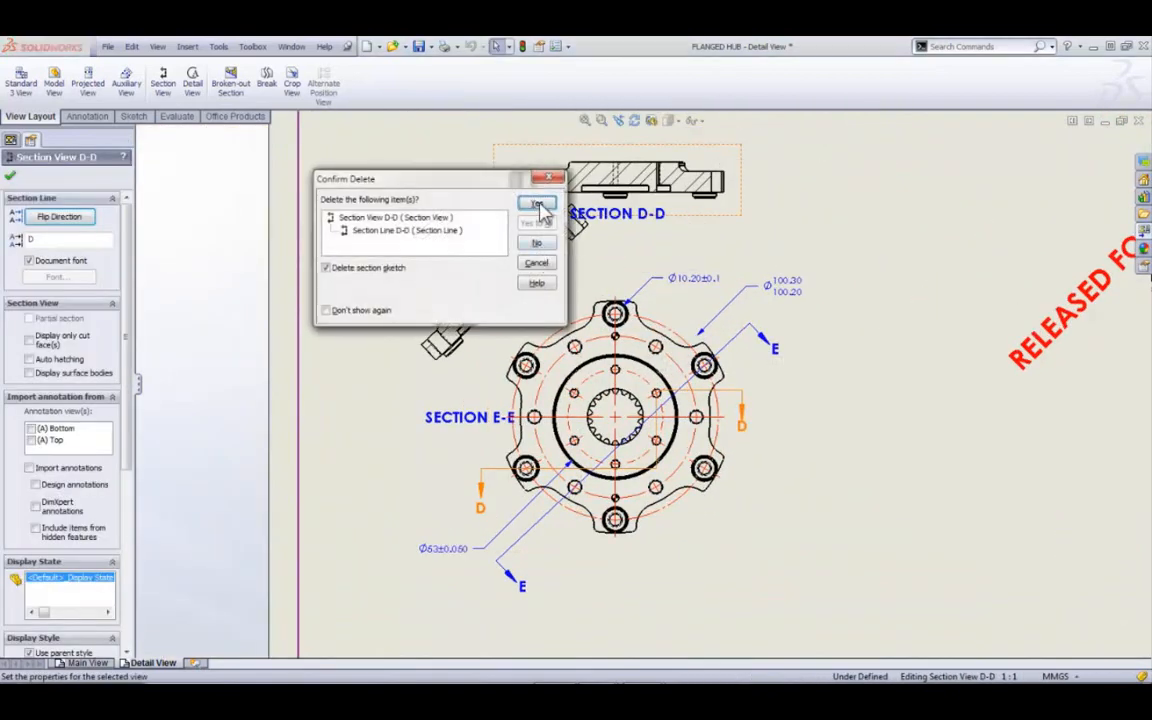
left_click(490, 201)
left_click(493, 220)
key("Delete")
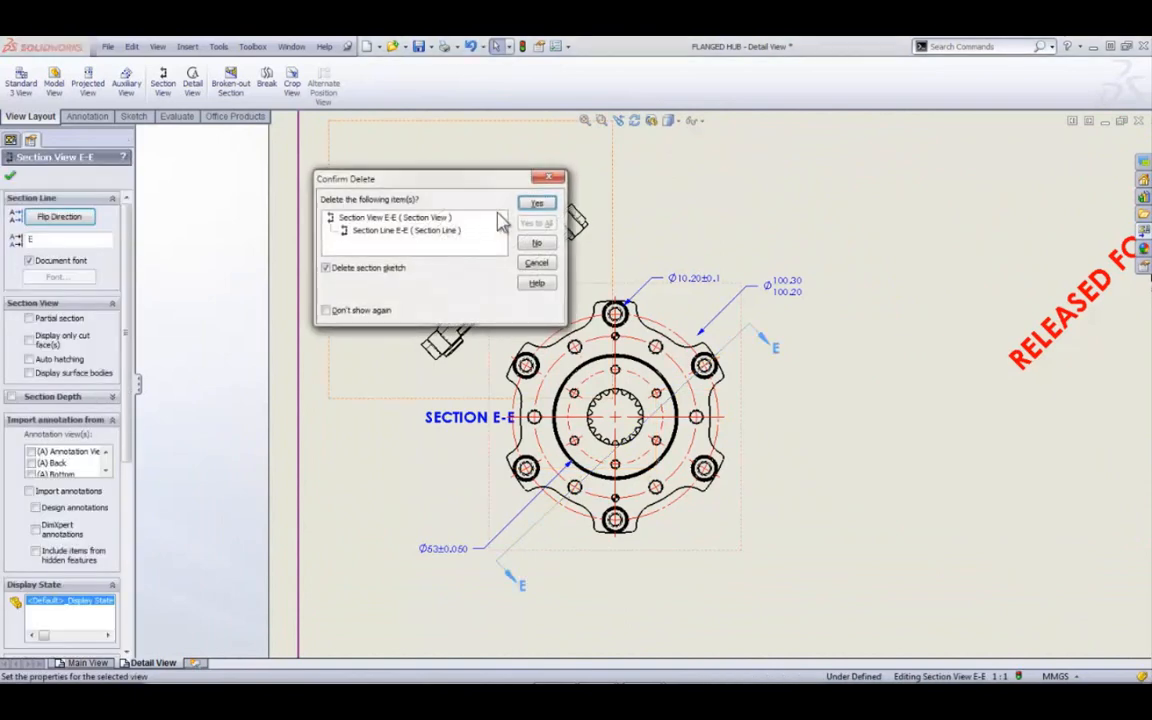
left_click(535, 200)
scroll(662, 550, "down", 2)
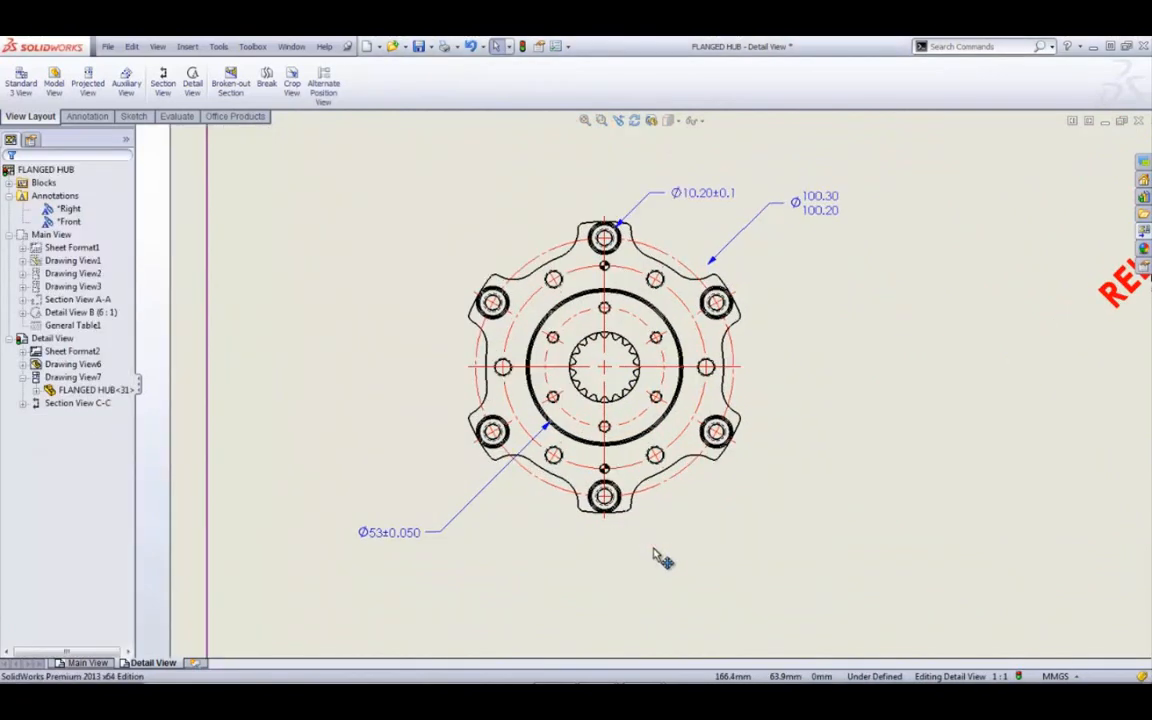
Step: Start saving the hub's front view as a separate drawing file
scroll(656, 548, "down", 2)
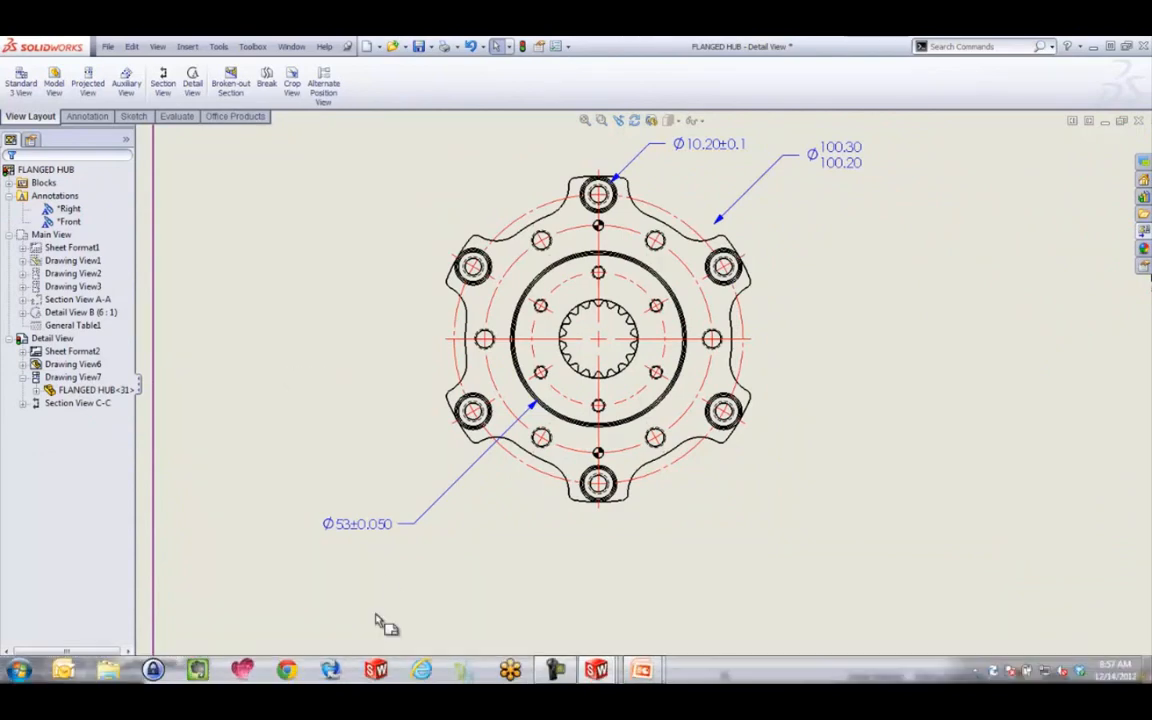
left_click(500, 489)
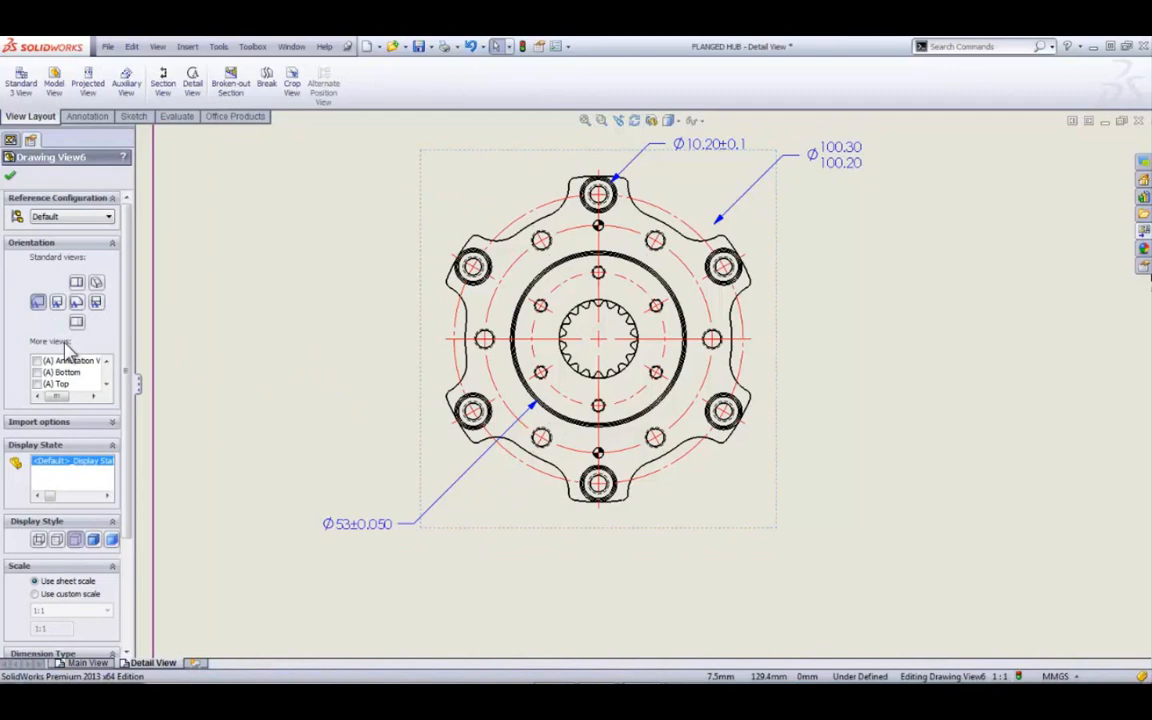
left_click_drag(128, 322, 126, 433)
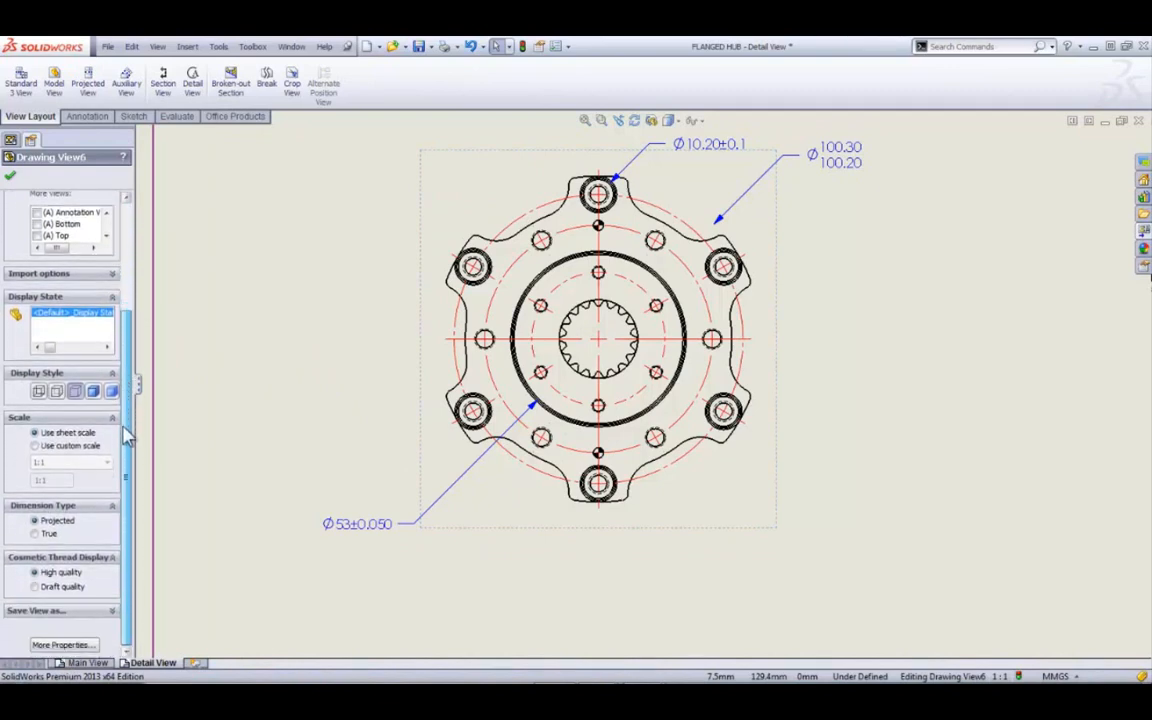
left_click(86, 614)
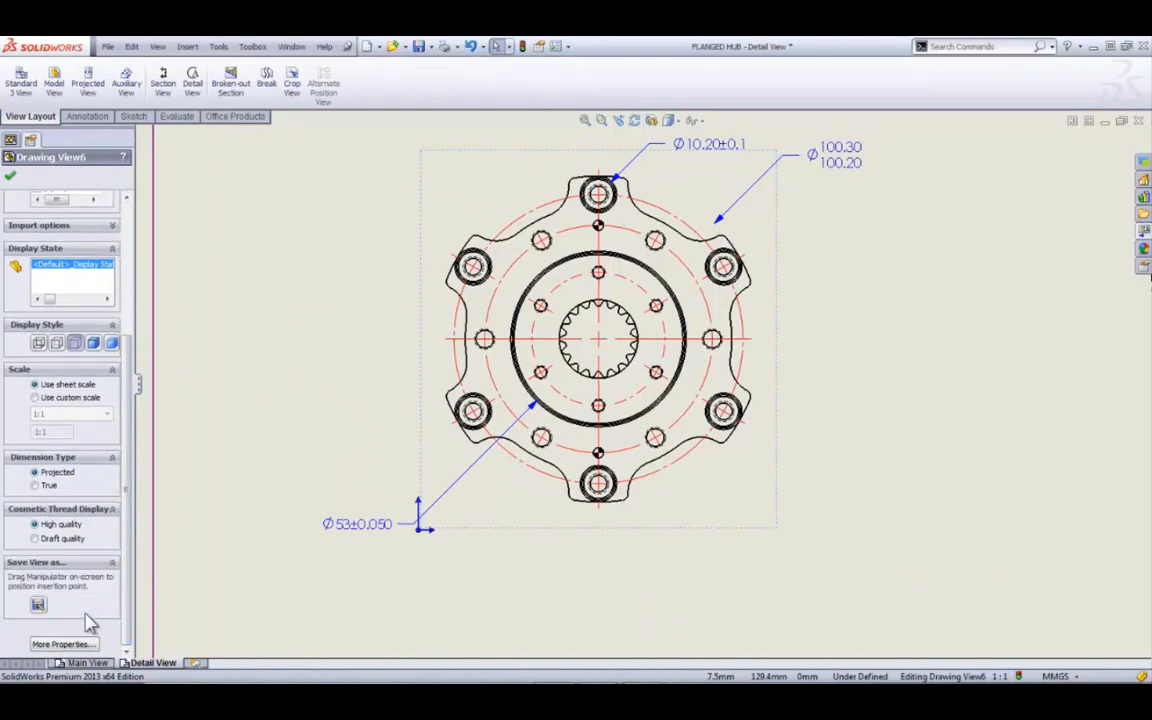
left_click(37, 605)
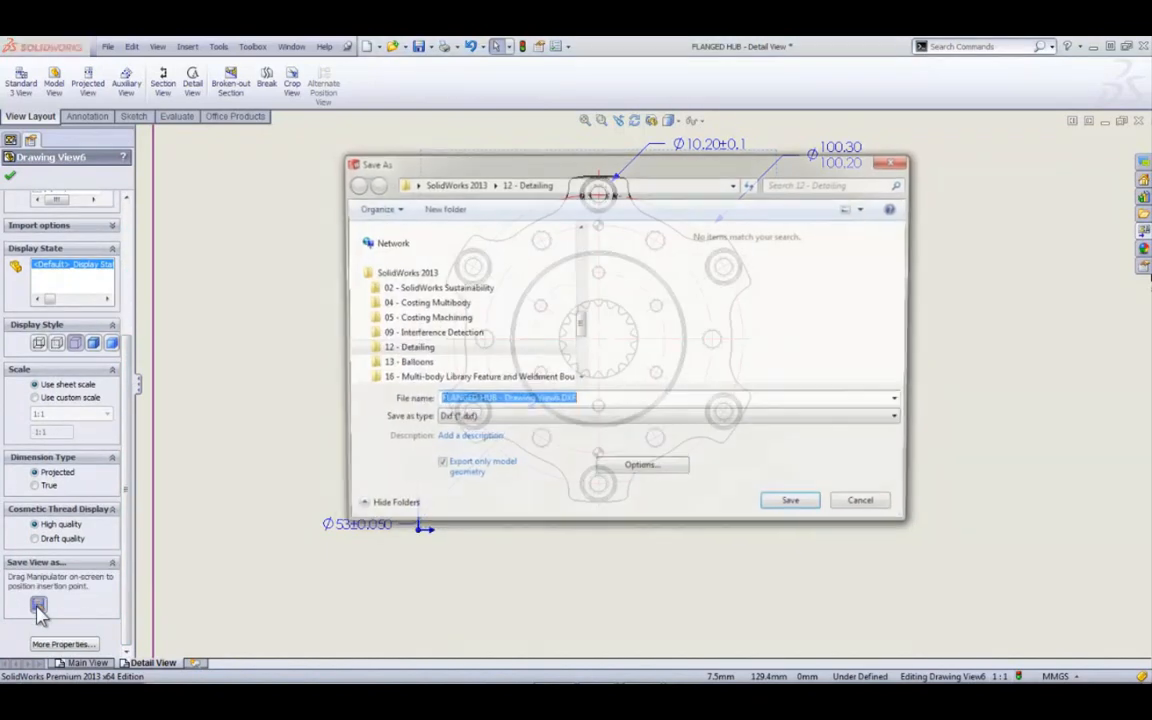
Step: Save the view to the Desktop as FLANGED HUB - Drawing View6.DXF with only model geometry, exporting entities on all layers
left_click(727, 420)
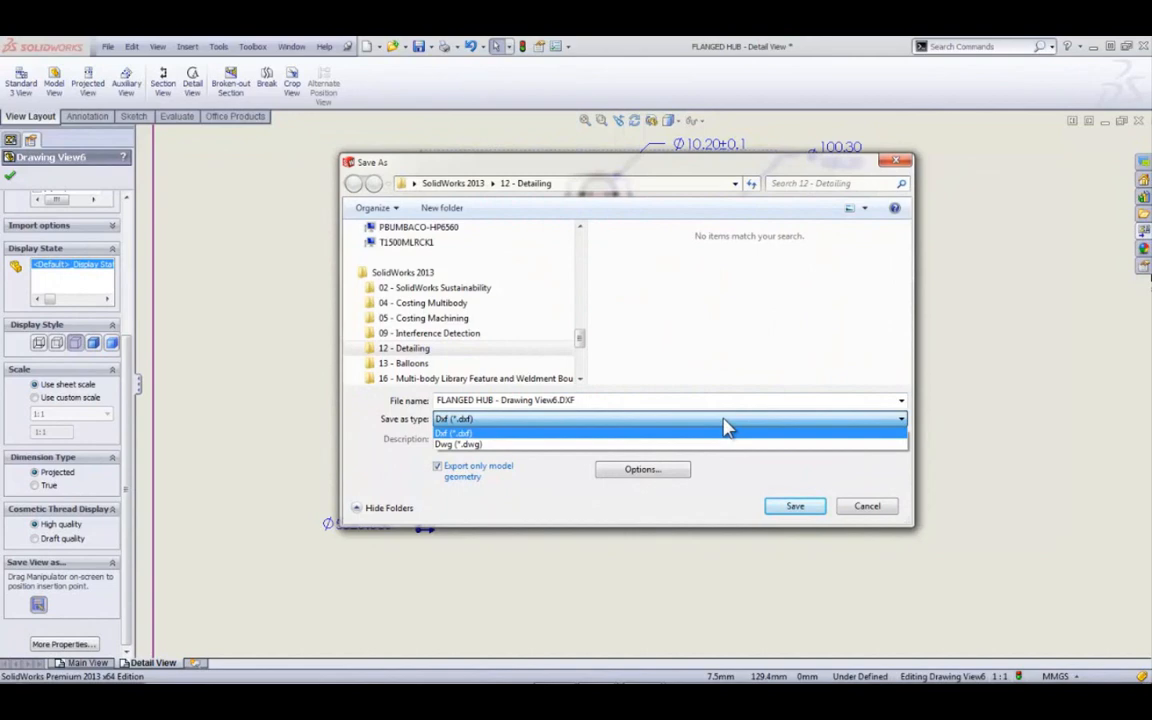
left_click(726, 430)
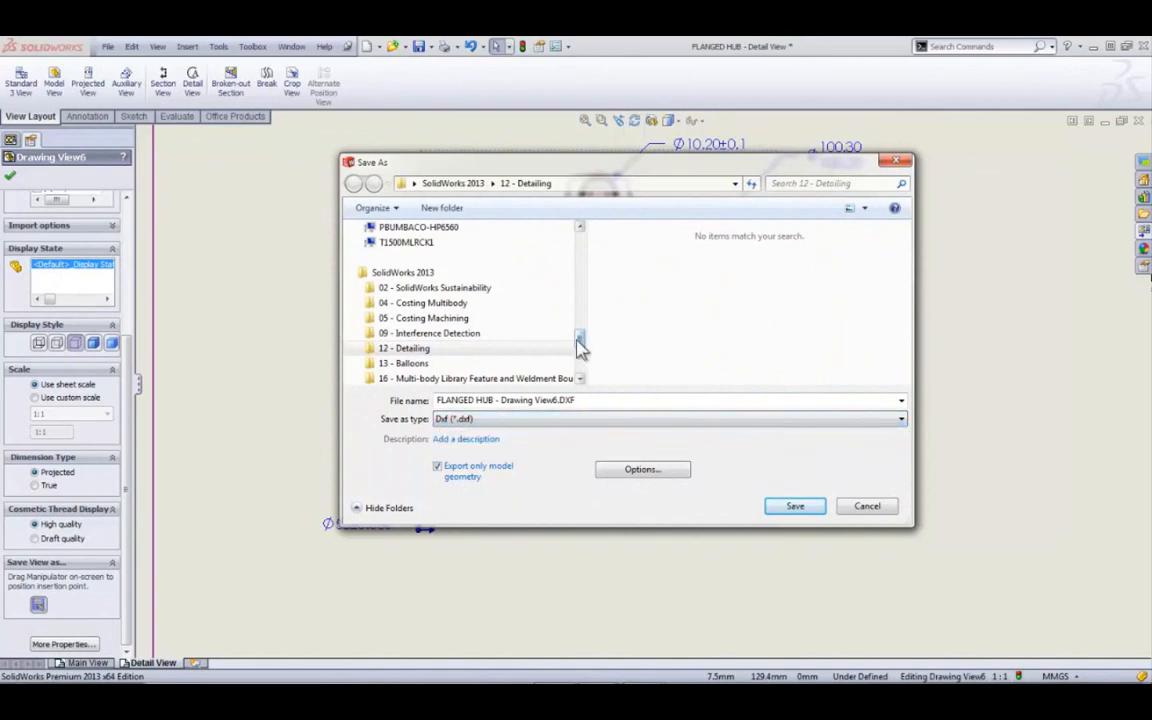
left_click_drag(583, 342, 579, 231)
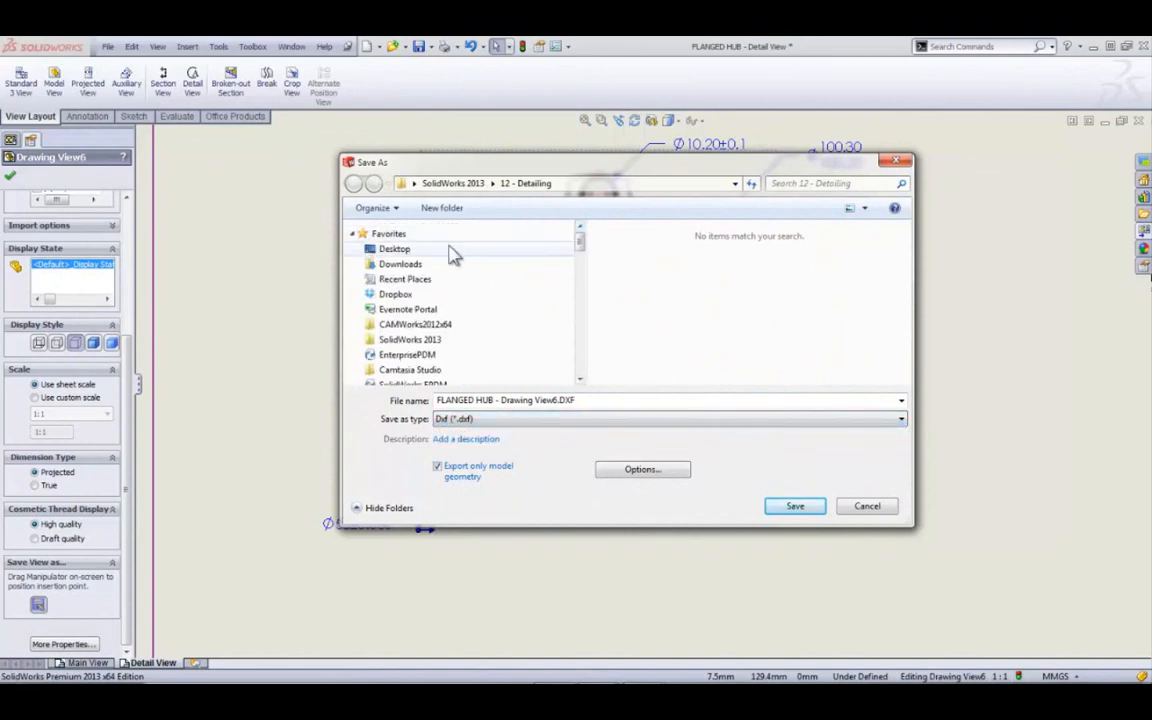
left_click(394, 250)
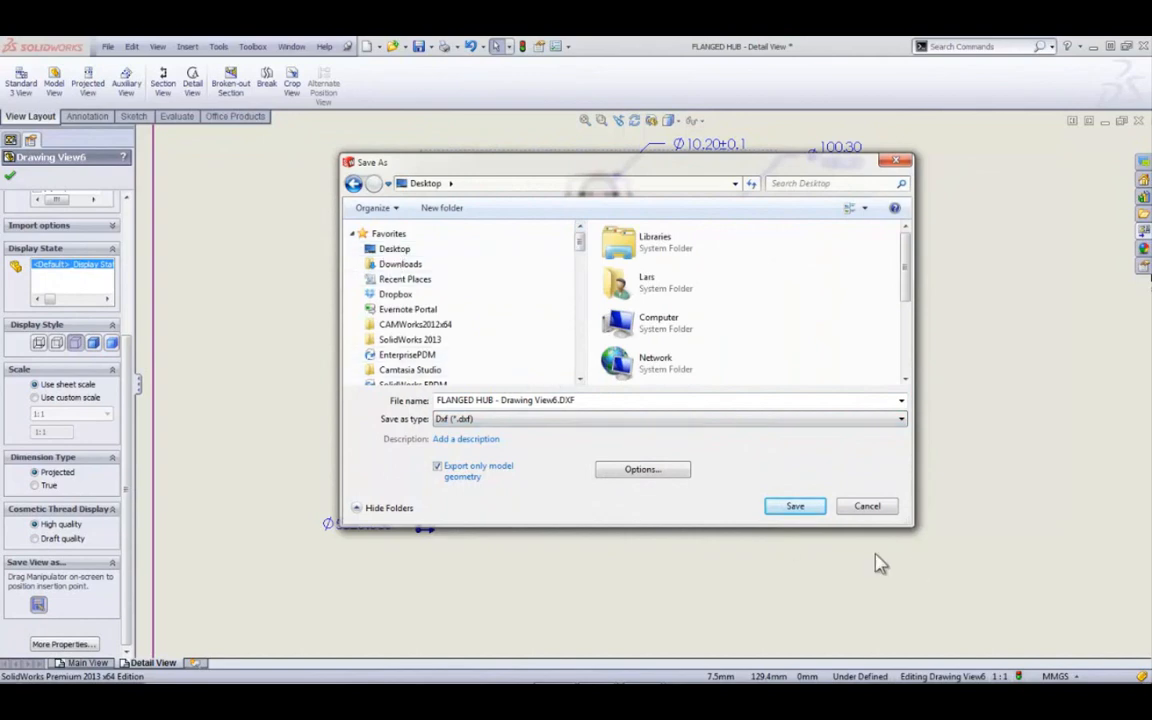
left_click(536, 419)
left_click(536, 419)
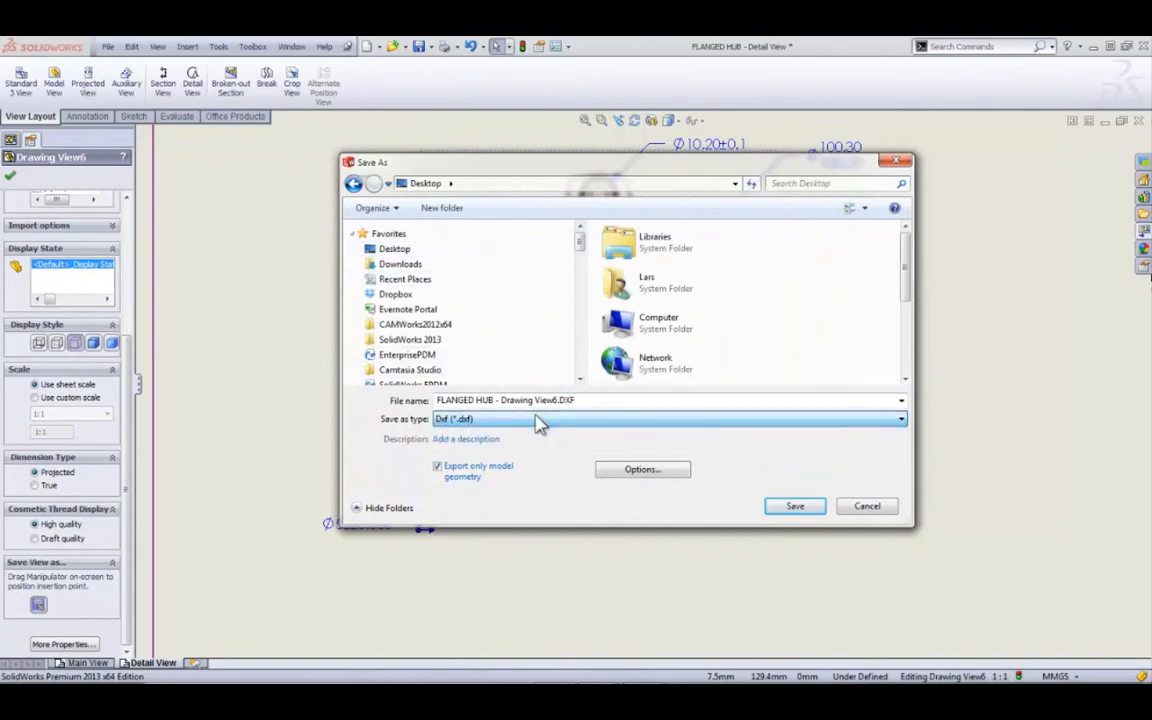
left_click(783, 508)
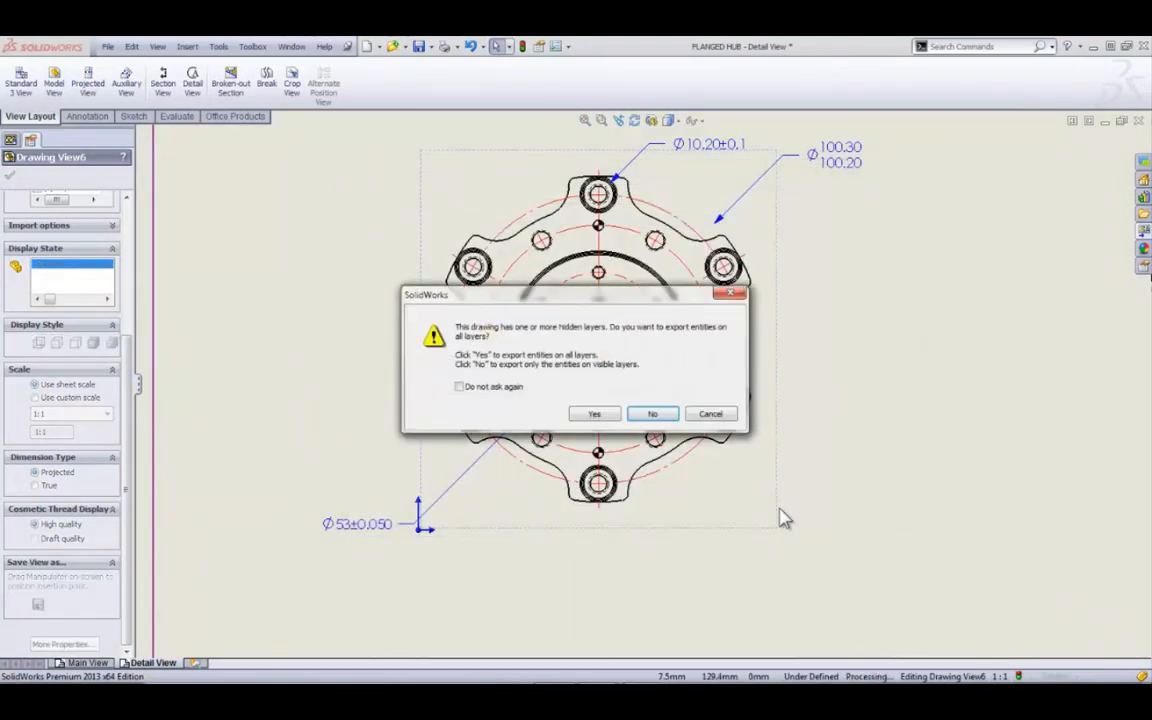
left_click(608, 416)
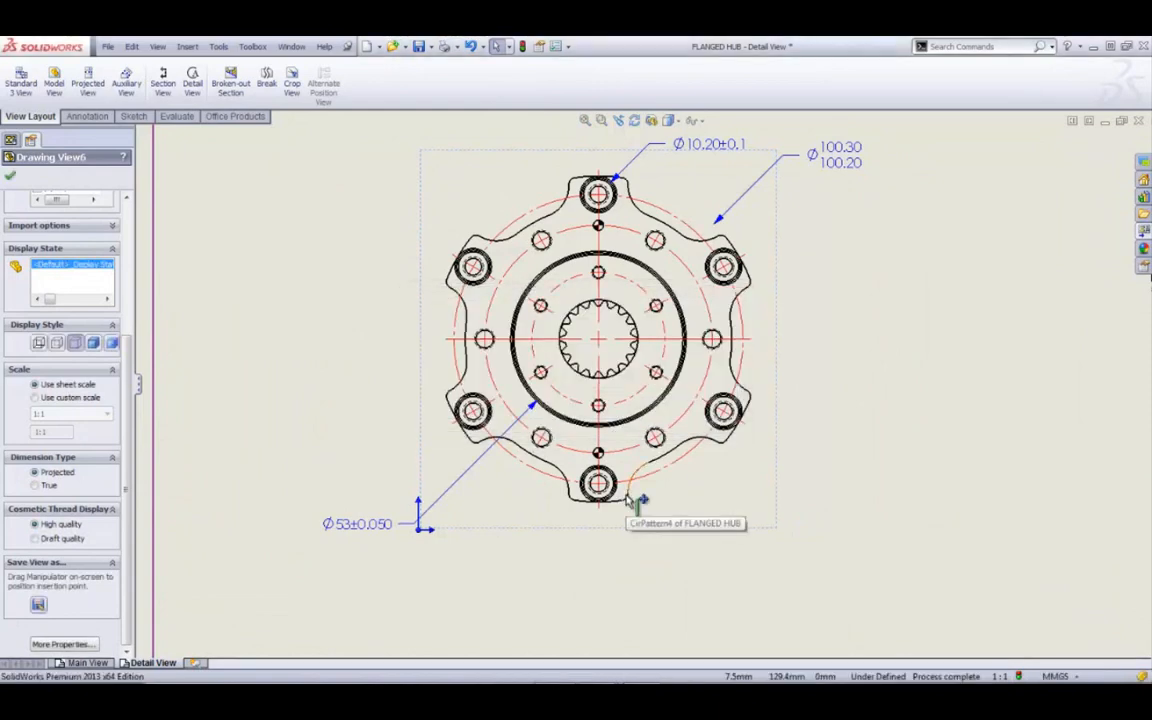
Step: Start DraftSight and postpone its reactivation
mouse_move(395, 683)
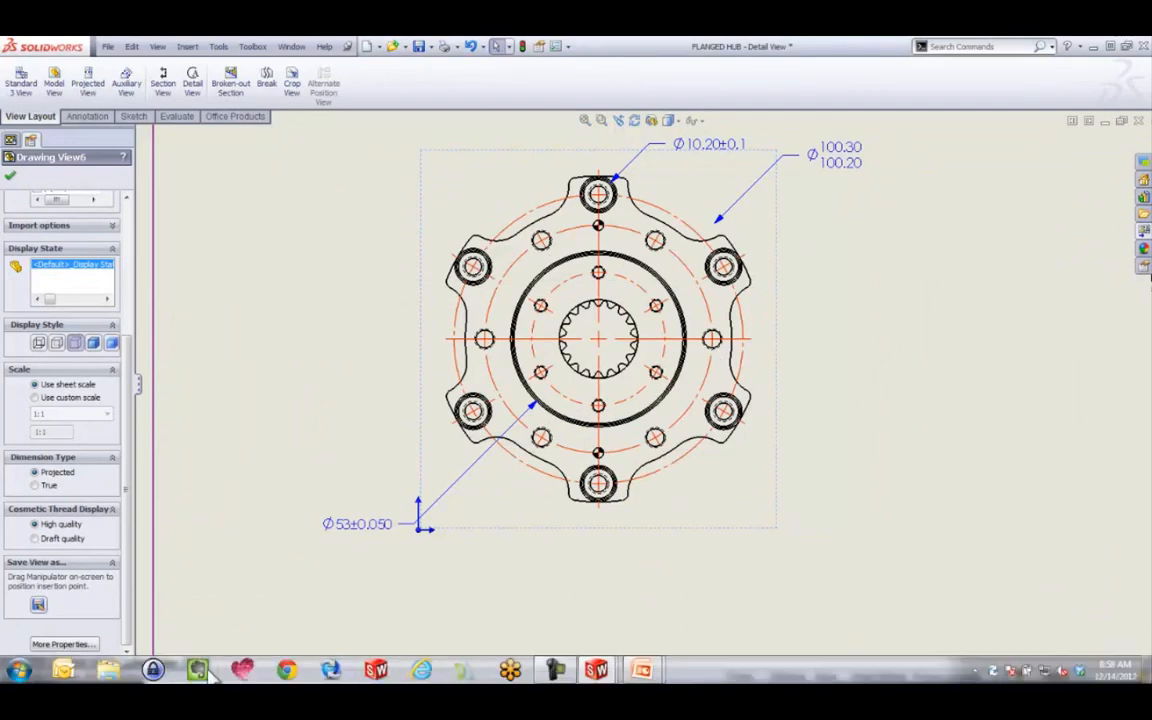
mouse_move(555, 669)
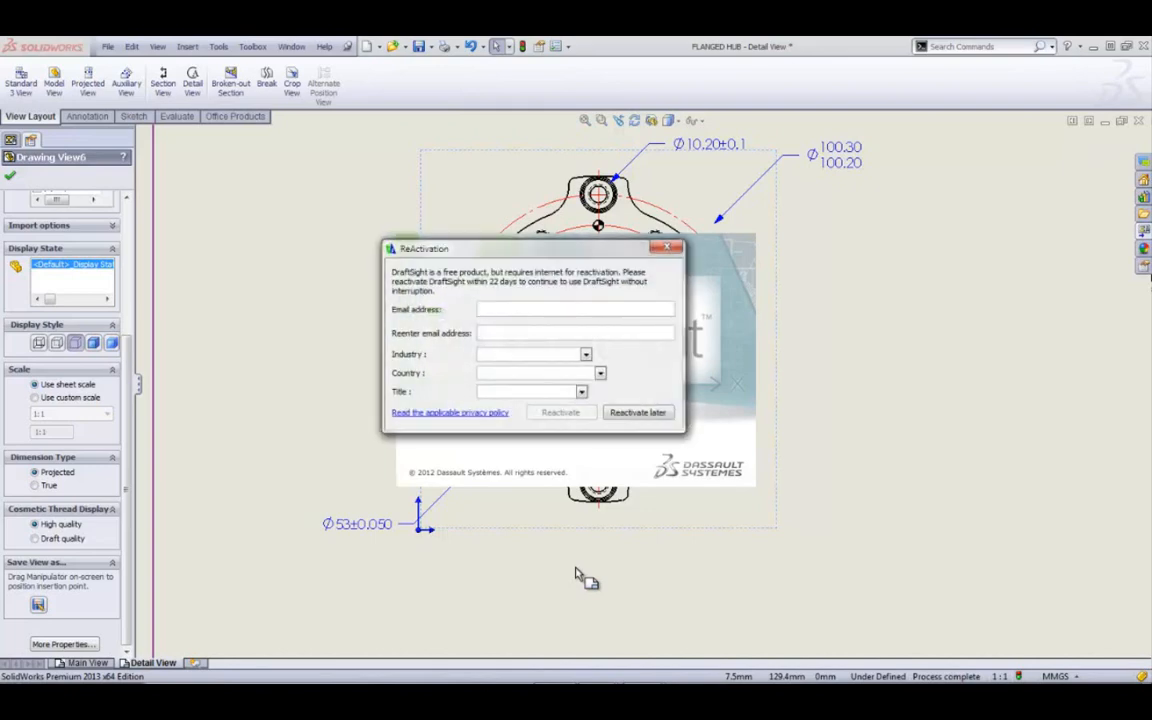
left_click(641, 413)
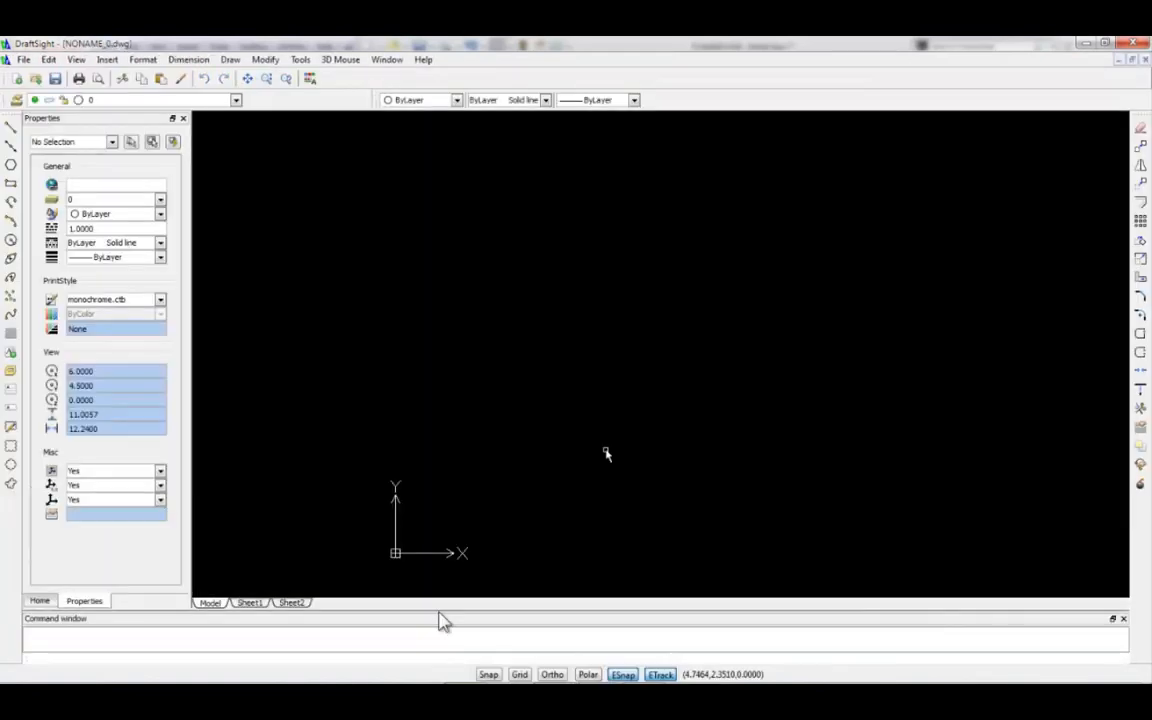
Step: Begin opening a file and limit the file type to ASCII/Binary Drawing (*.dxf)
left_click(35, 79)
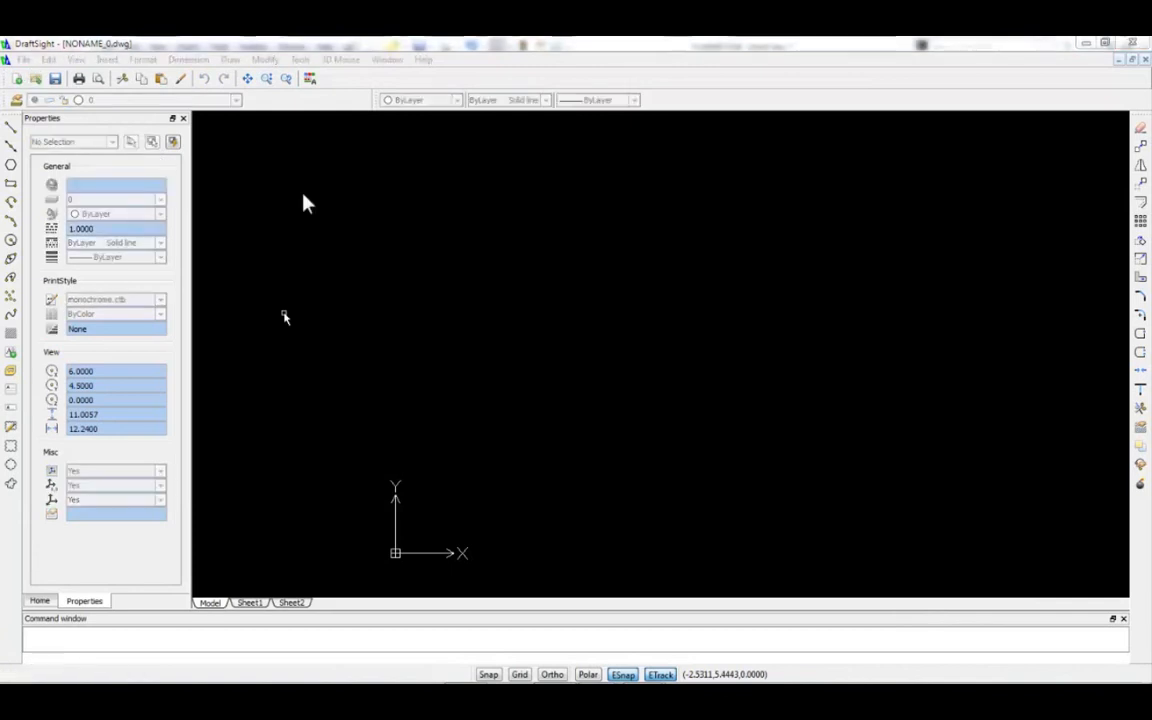
left_click_drag(329, 193, 327, 152)
scroll(172, 240, "up", 3)
scroll(186, 150, "up", 5)
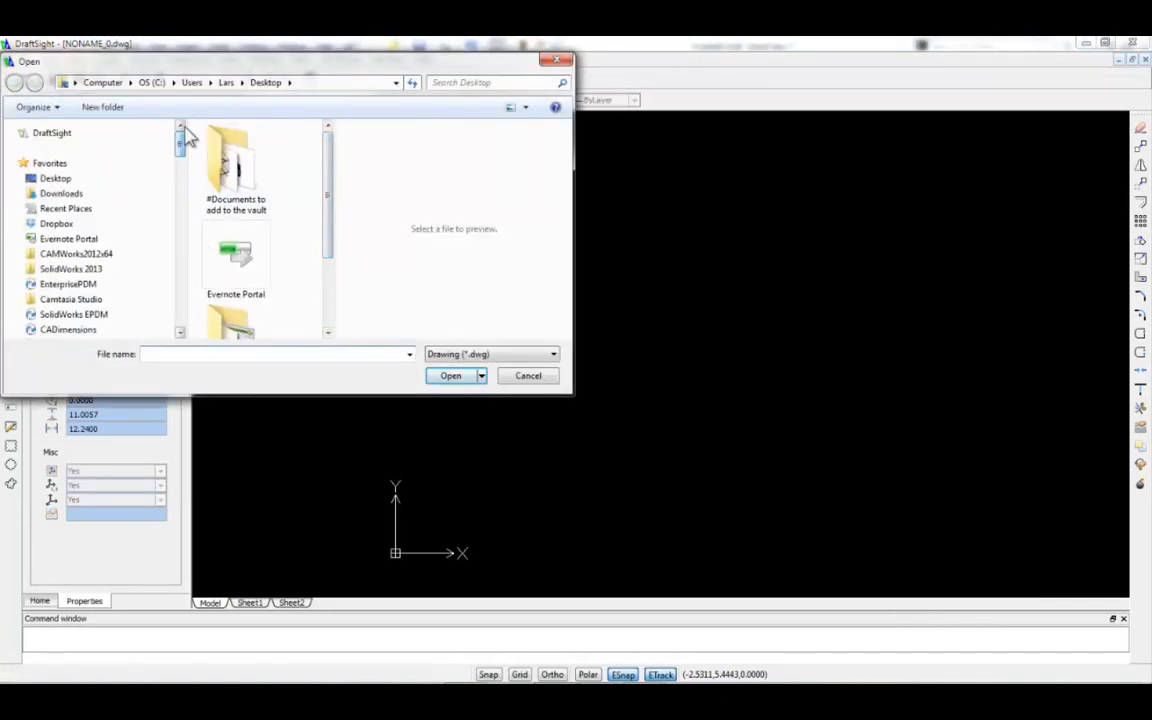
left_click(56, 178)
left_click_drag(328, 172, 327, 234)
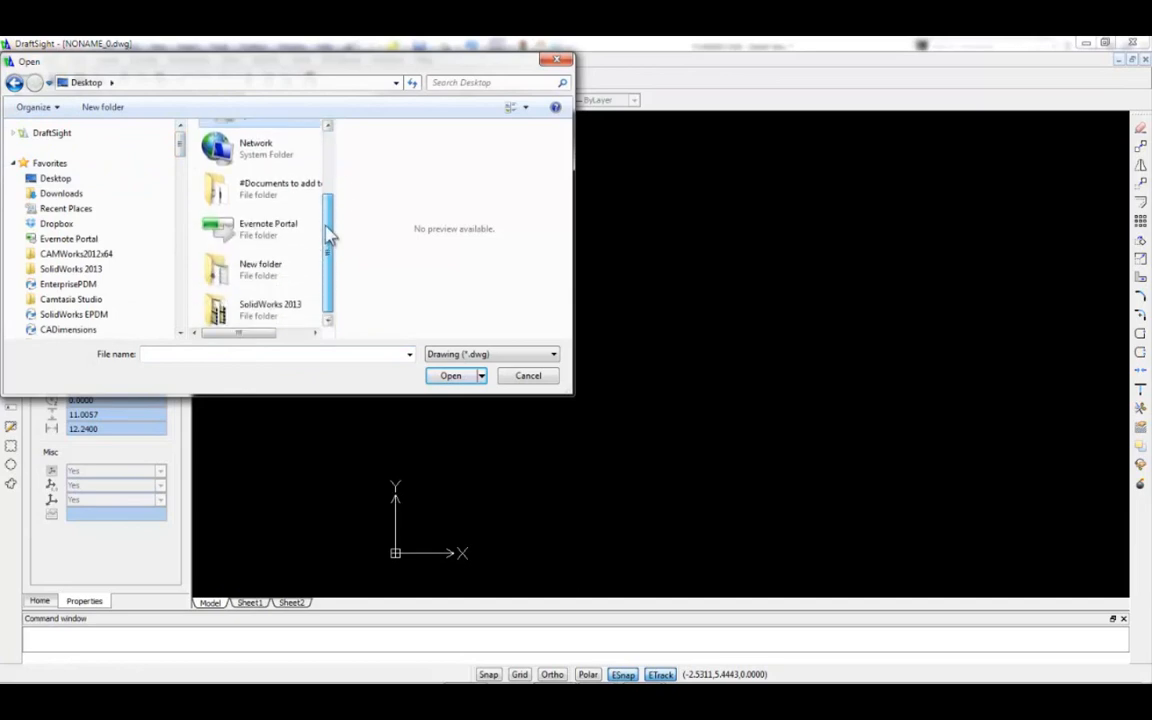
left_click(445, 356)
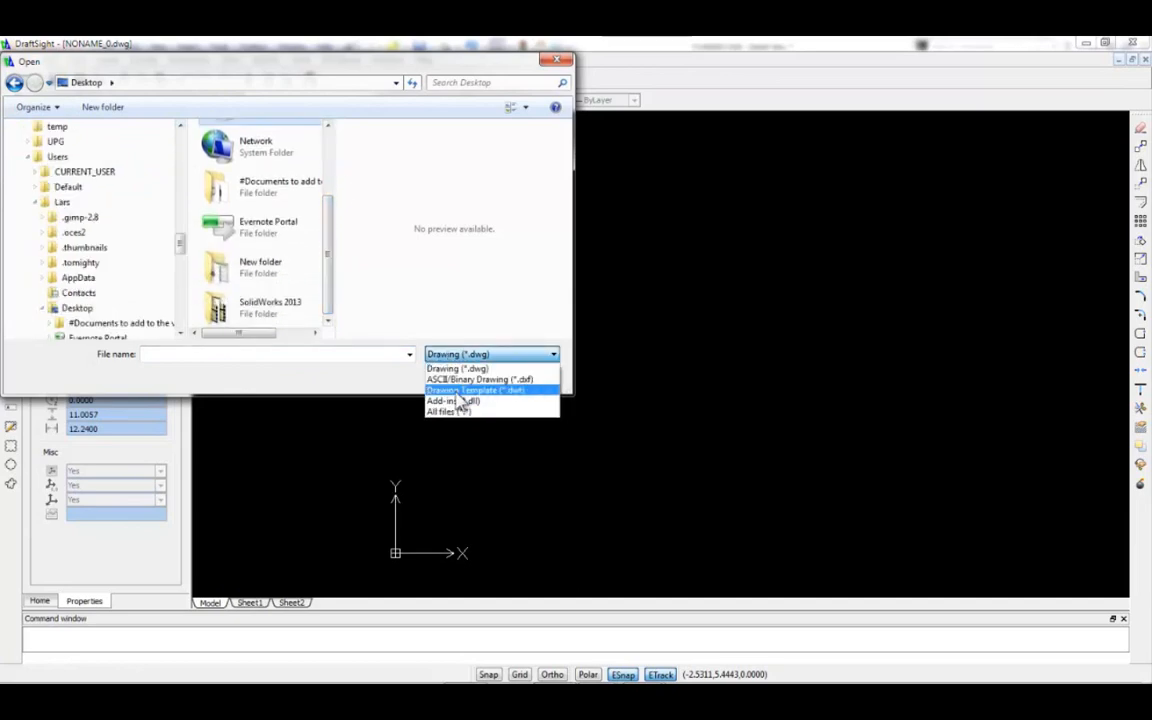
left_click(460, 390)
left_click(503, 357)
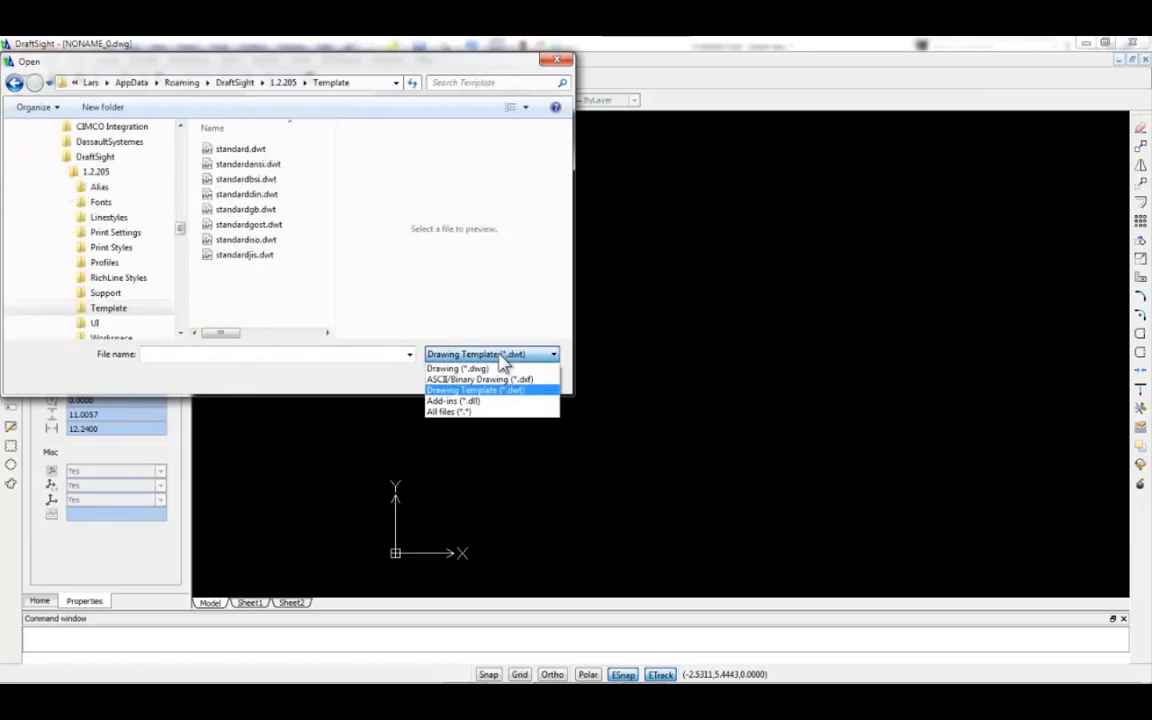
left_click(500, 378)
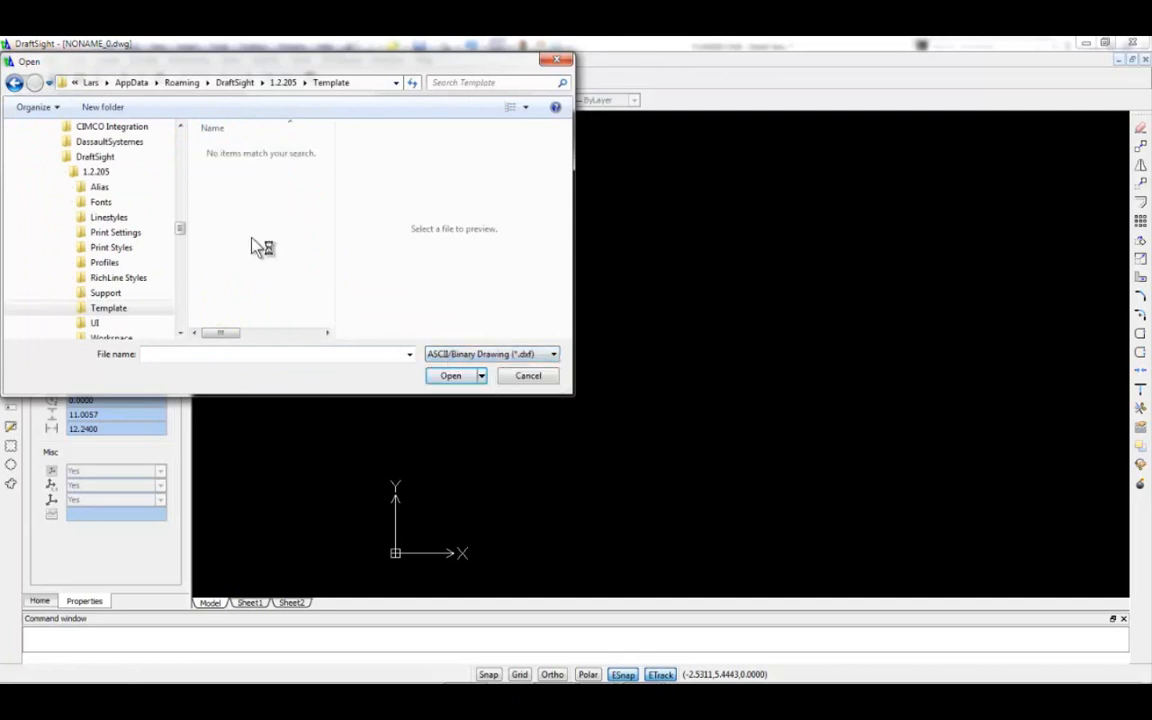
Step: Open the exported FLANGED HUB - Drawing View6.DXF from the Desktop
left_click_drag(181, 232, 179, 128)
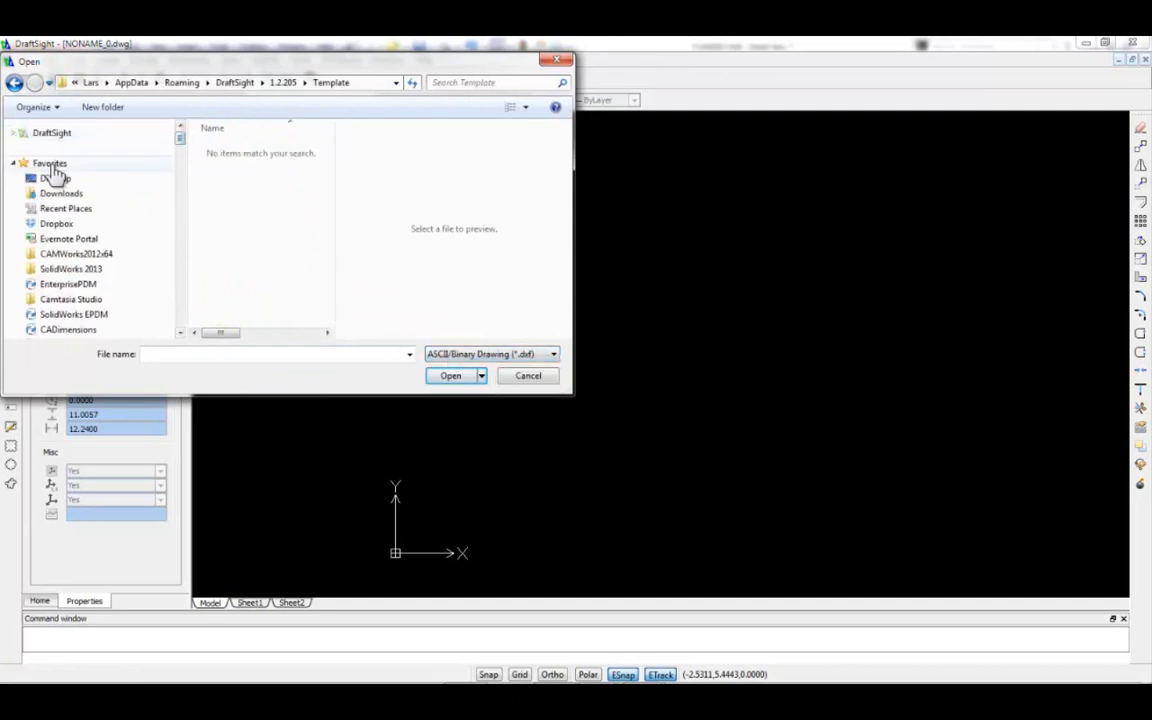
left_click(55, 178)
left_click_drag(327, 175, 333, 265)
double_click(266, 305)
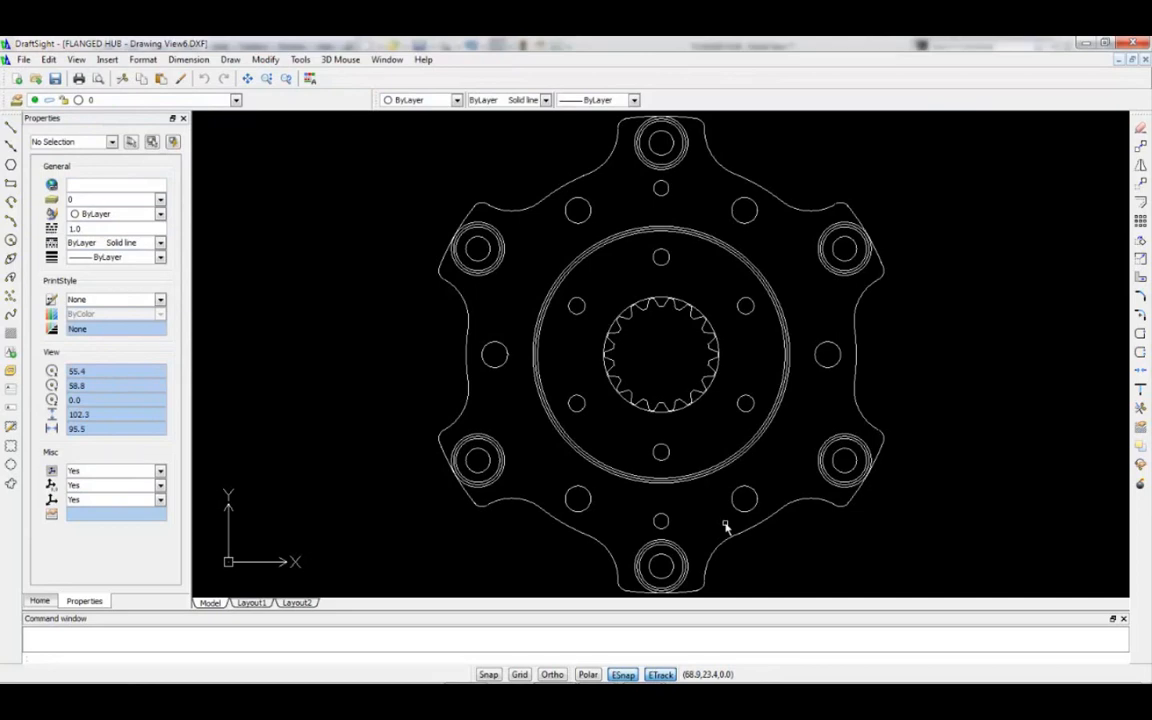
Step: Switch back to SolidWorks and close the properties of the hub's front view
key("alt+Tab")
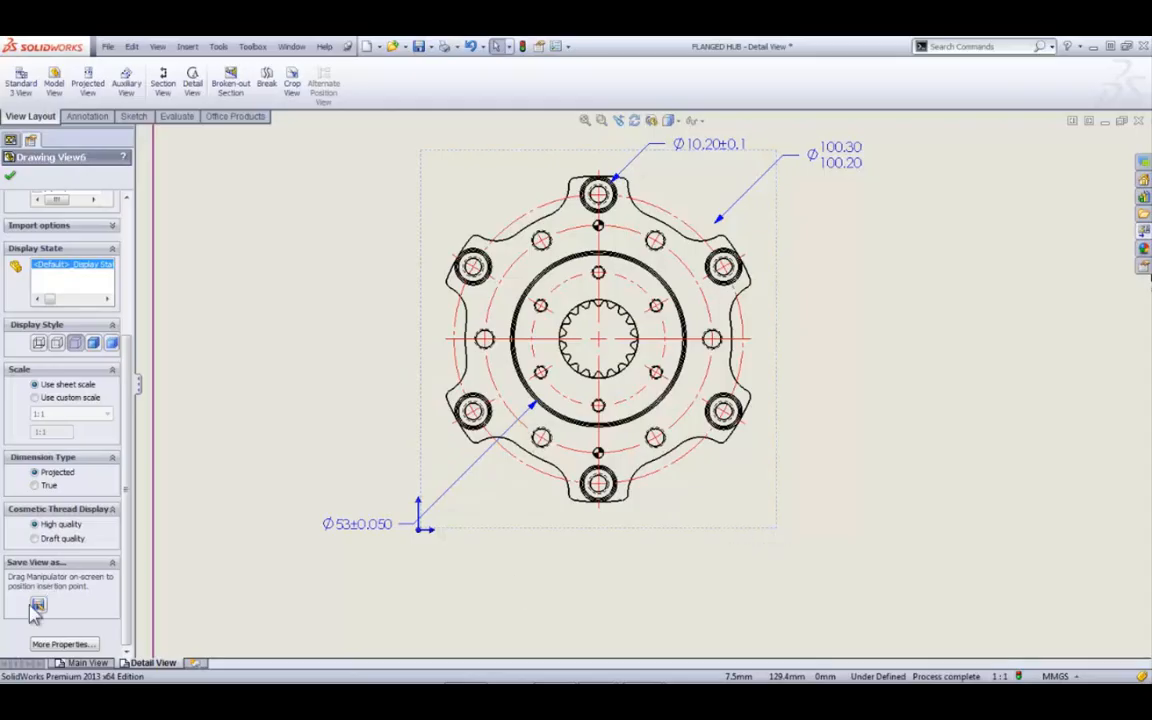
left_click(12, 178)
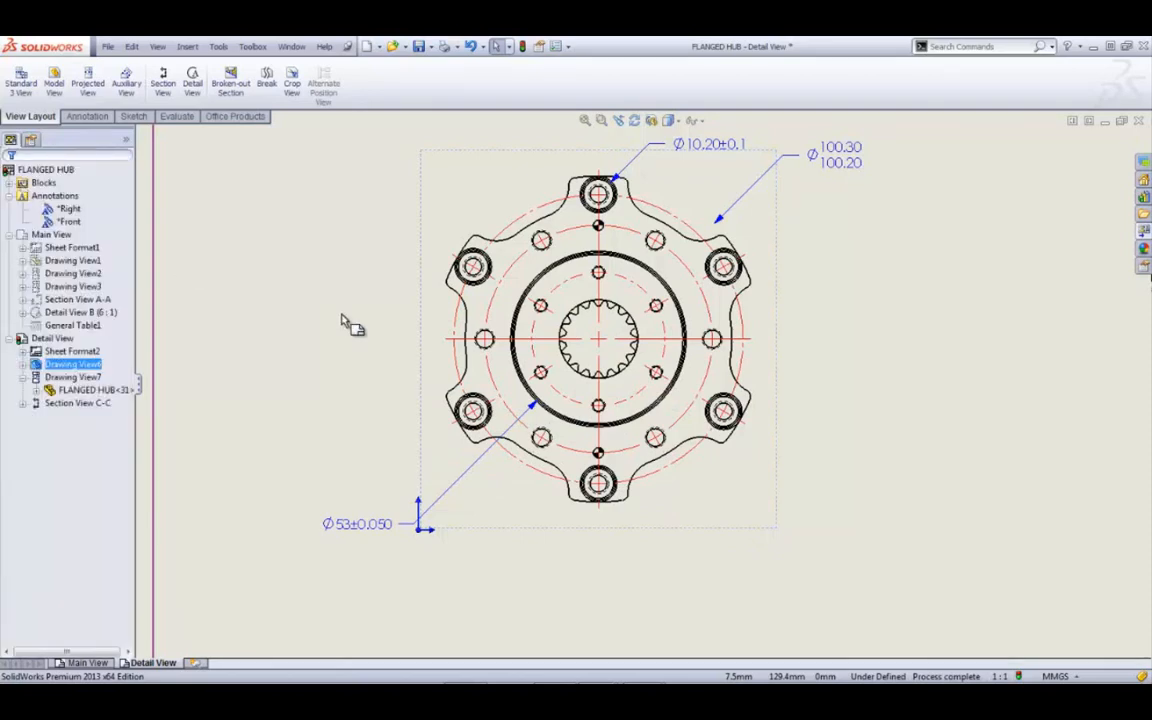
Step: Convert the hub's front view to a sketch with Replace view with block, including the entities on all layers
scroll(650, 390, "down", 3)
scroll(705, 397, "up", 2)
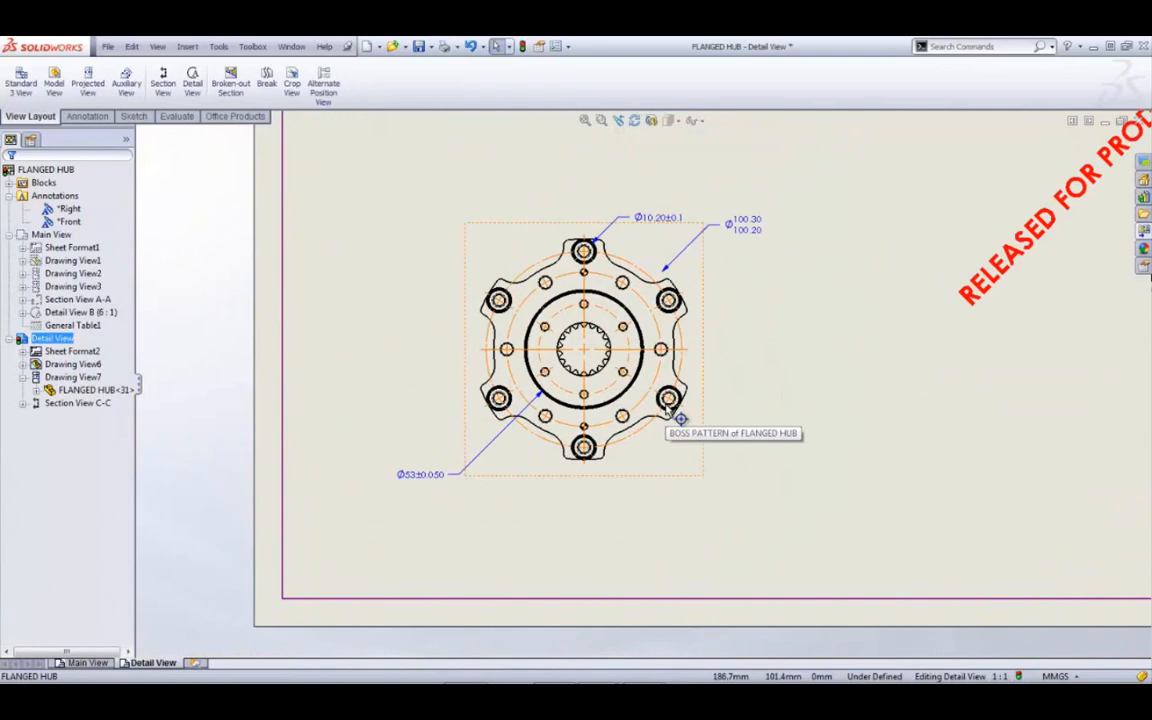
scroll(655, 418, "up", 2)
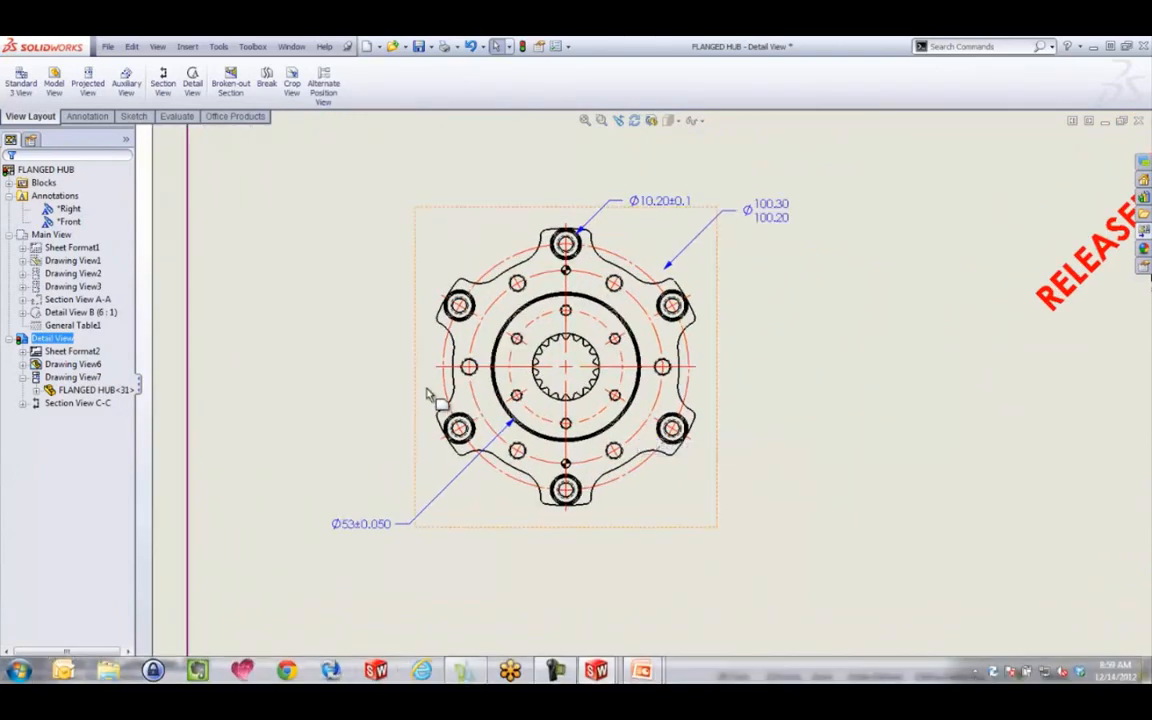
right_click(453, 251)
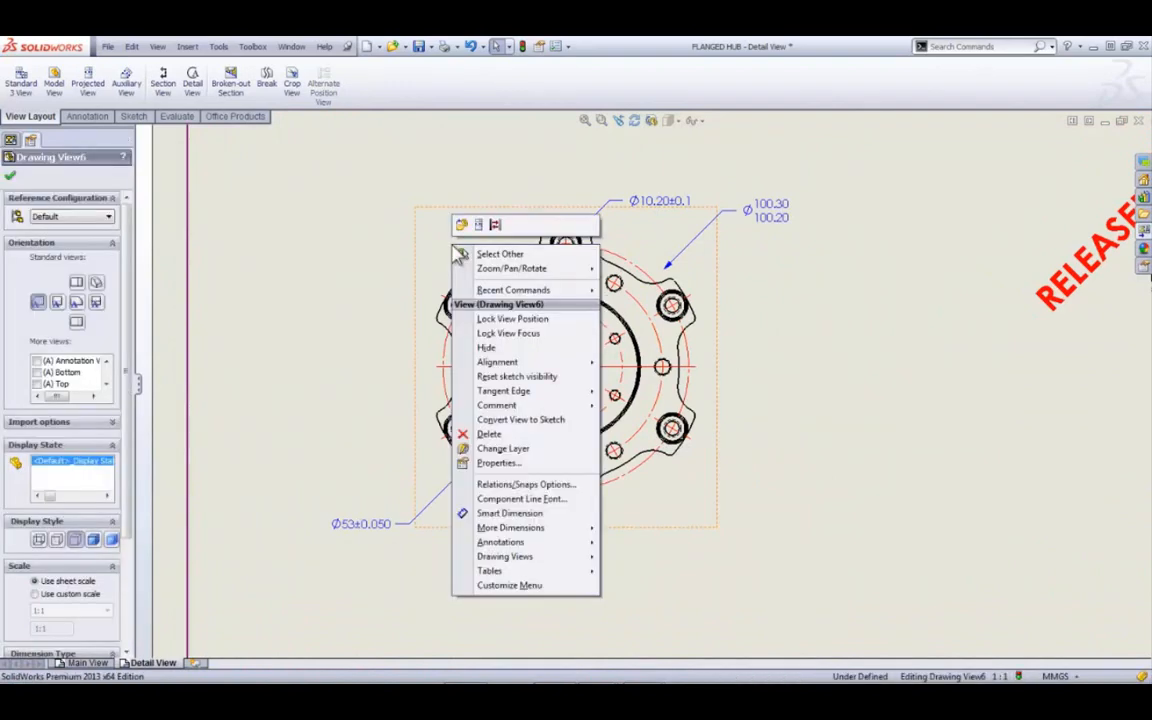
left_click(521, 420)
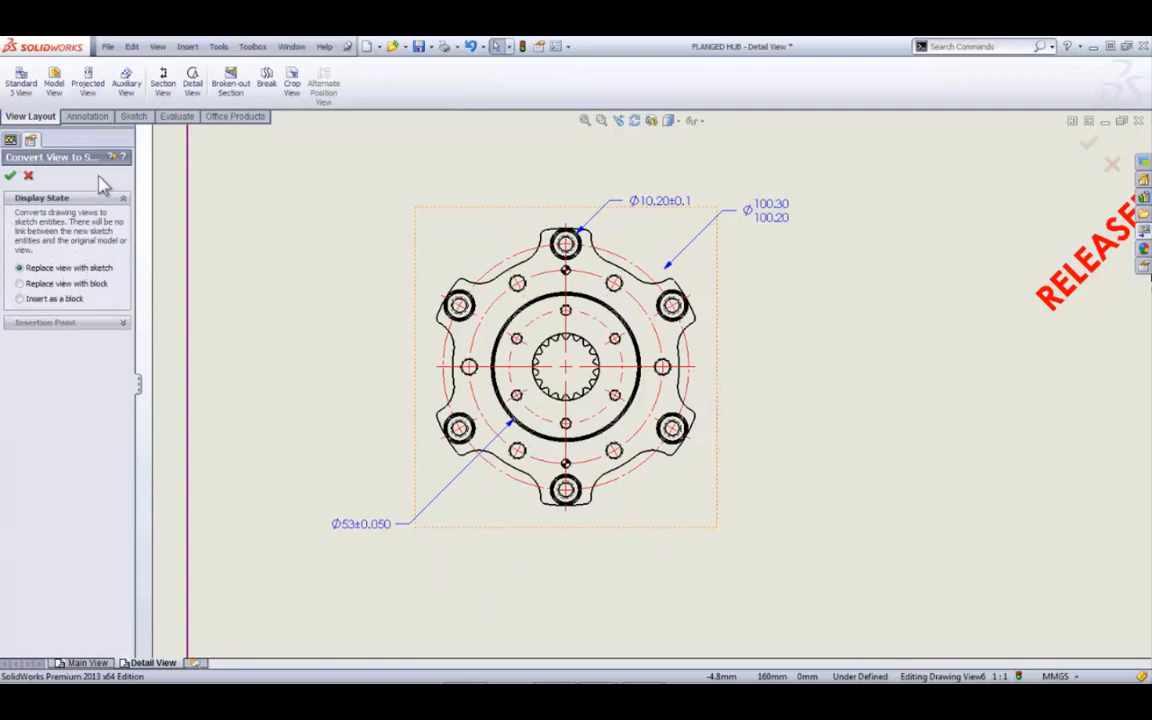
left_click(58, 286)
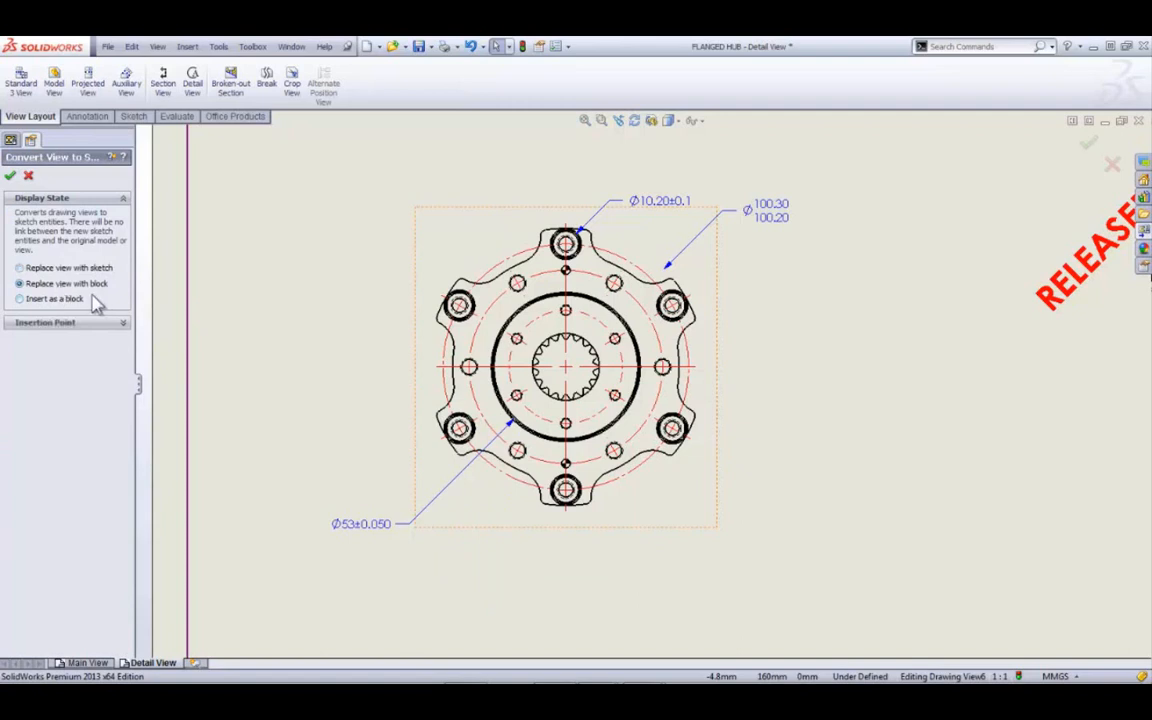
left_click(10, 175)
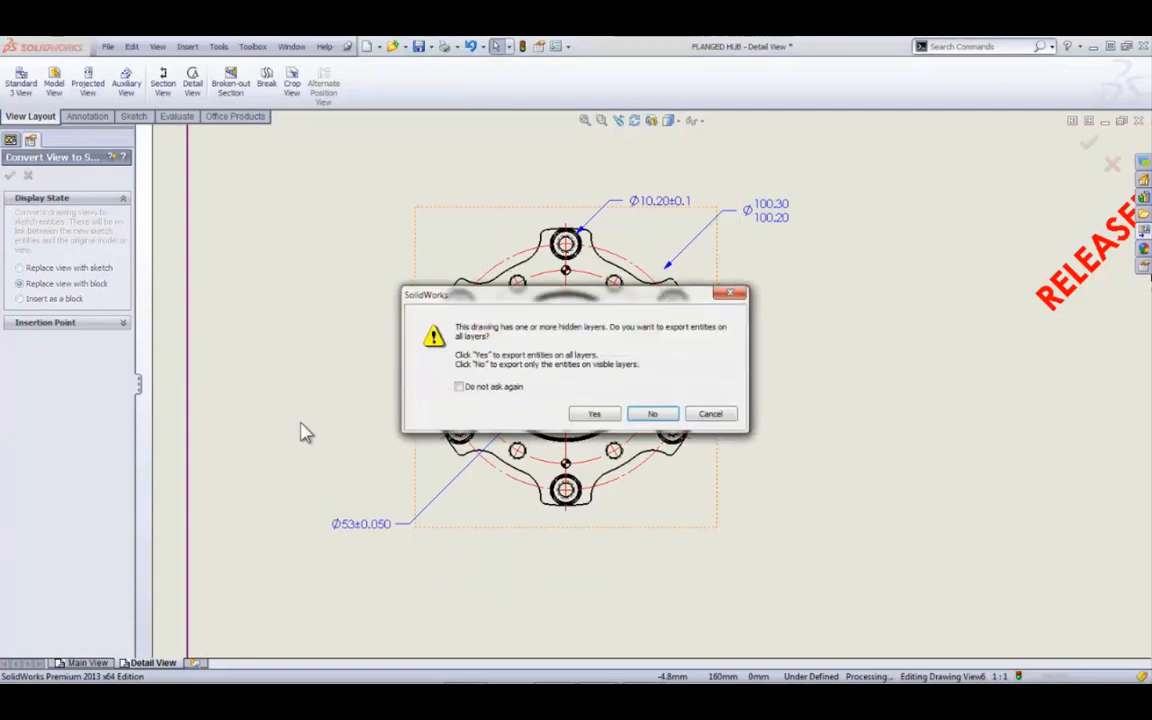
left_click(594, 413)
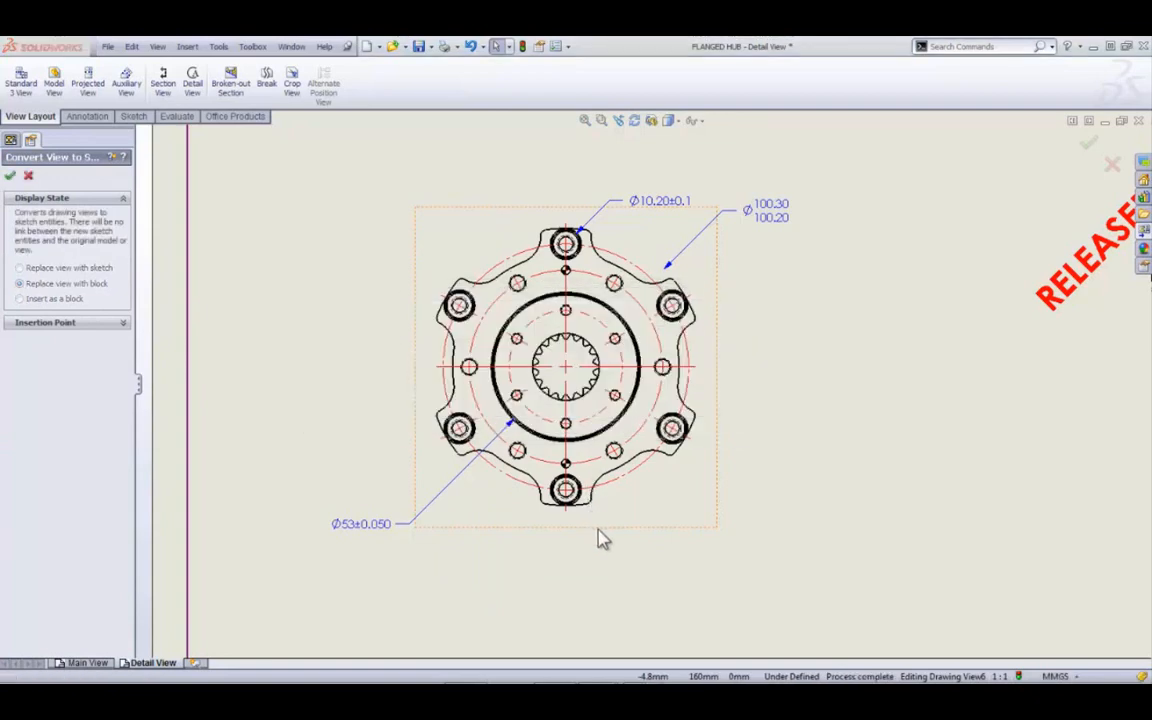
Step: Save the hub's front view block to the Desktop as Block1.SLDBLK
left_click(617, 478)
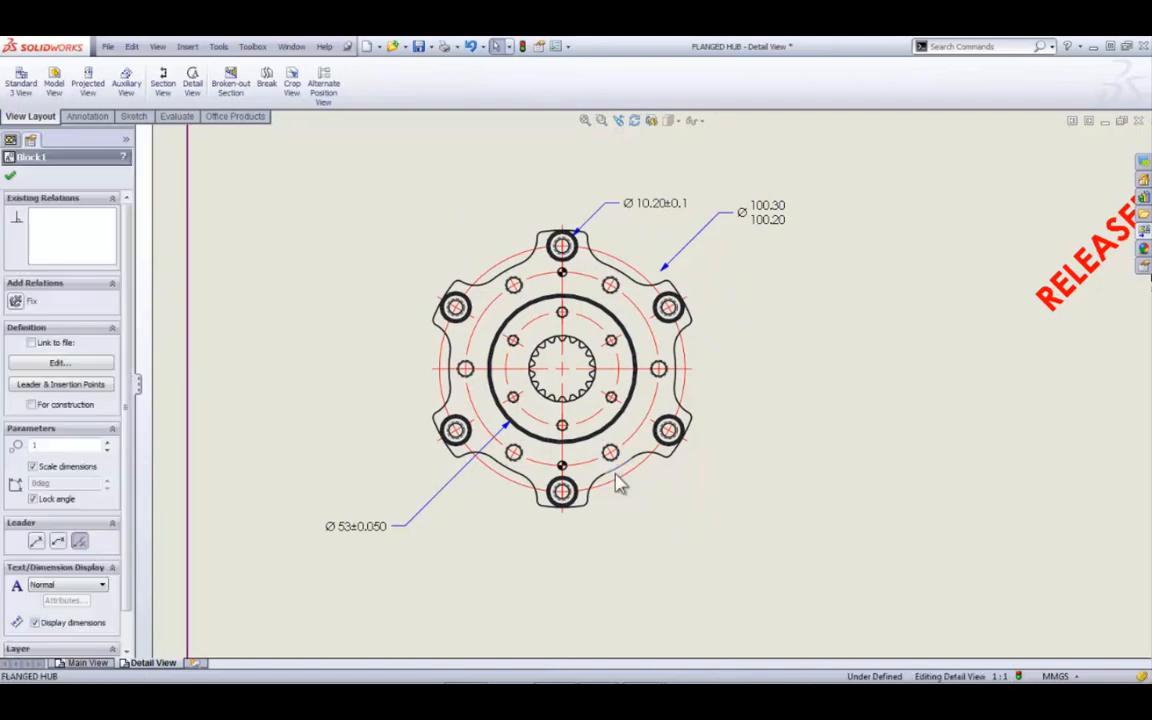
right_click(618, 481)
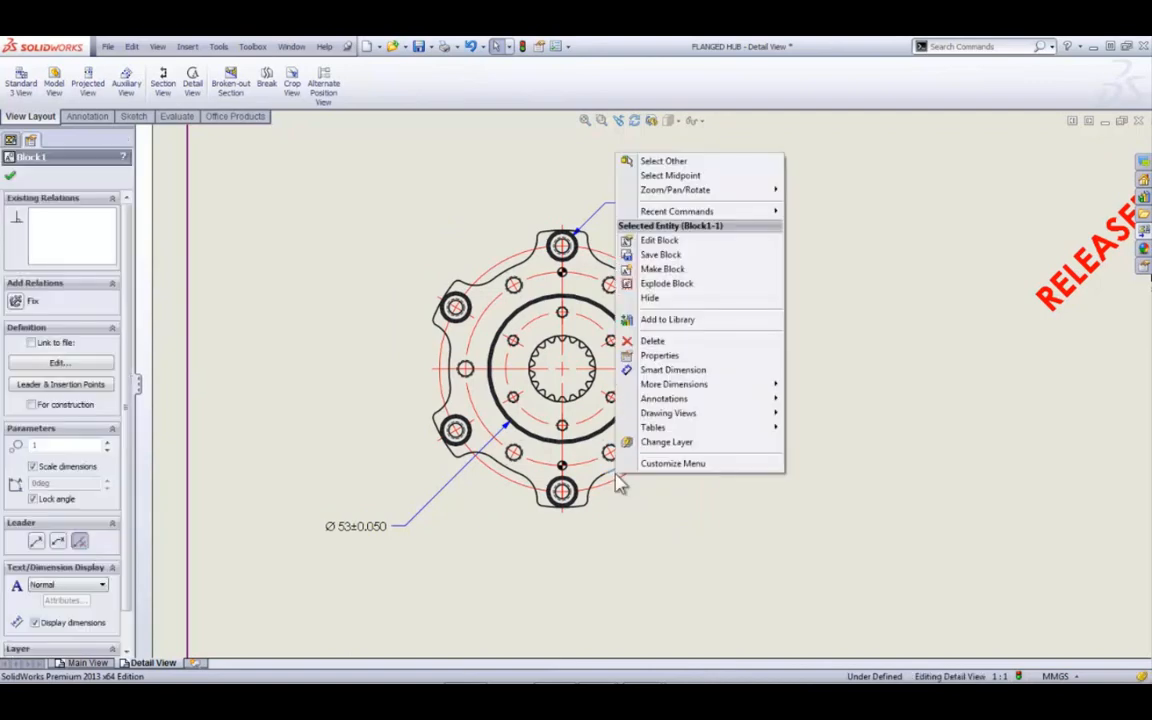
left_click(662, 258)
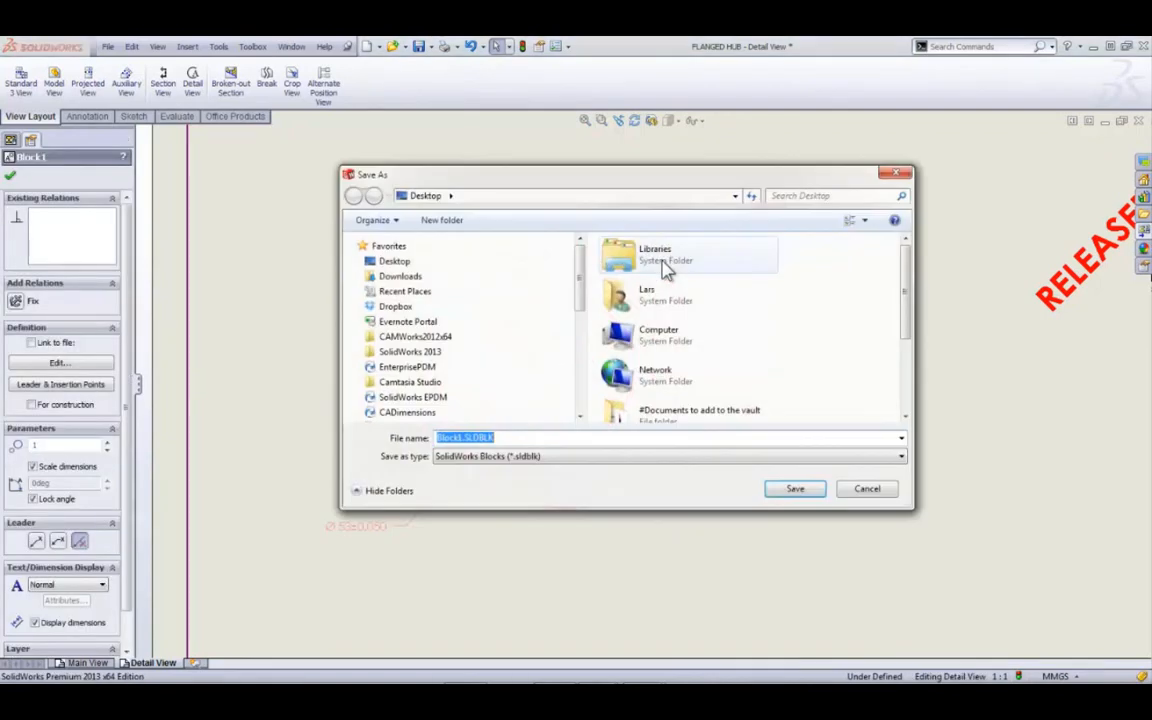
left_click(390, 262)
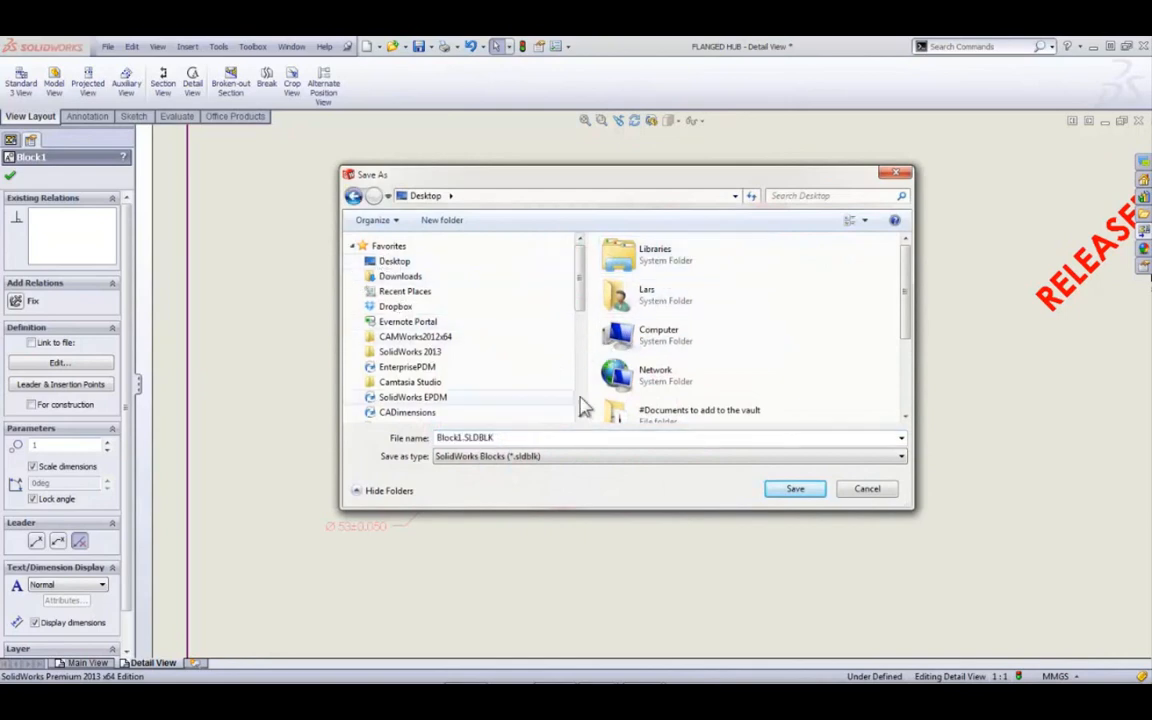
left_click(795, 490)
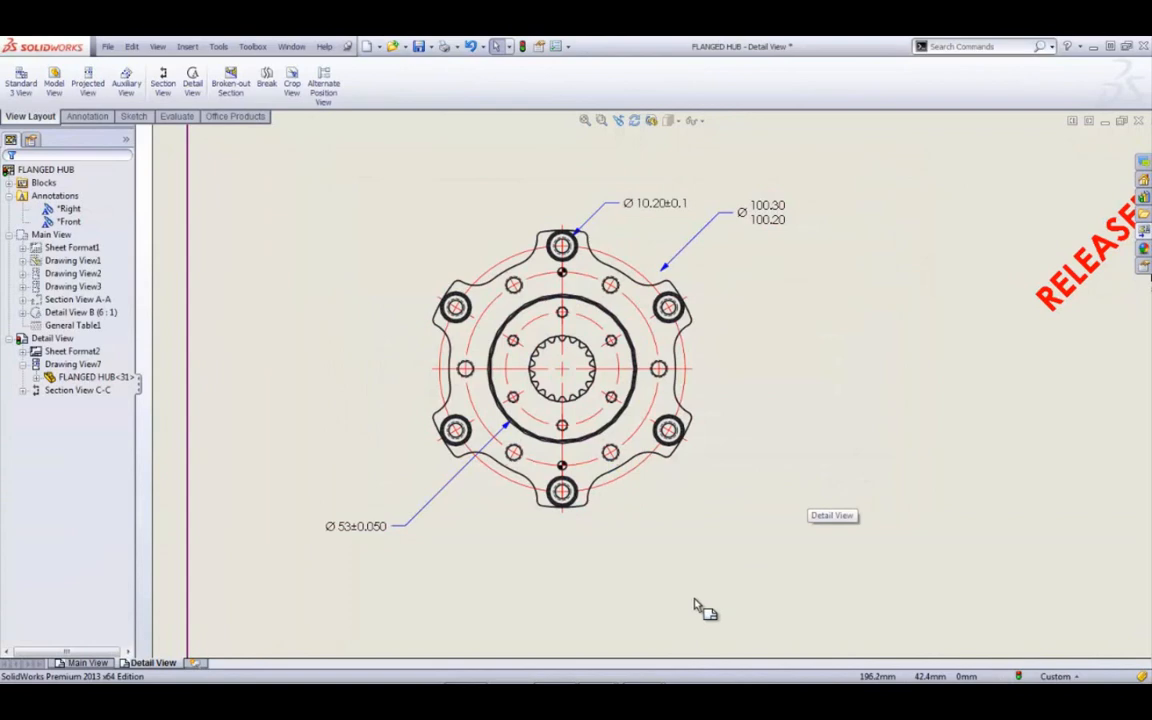
Step: Create a new part and start a sketch on its Front plane
left_click(368, 47)
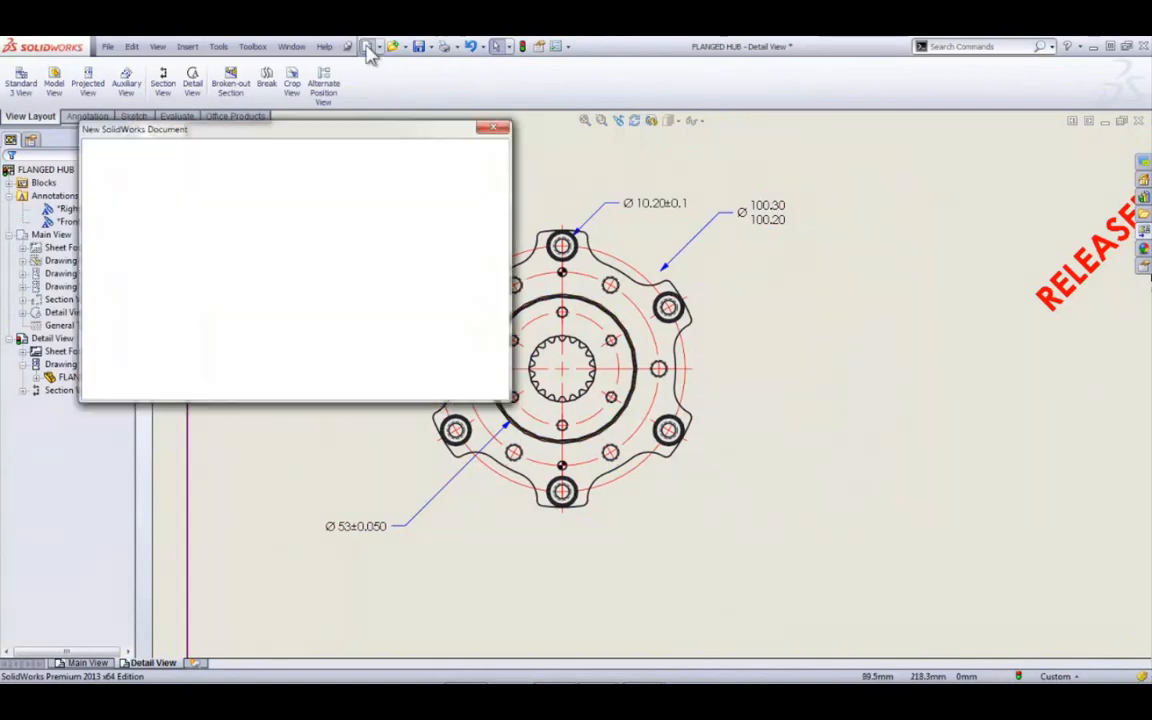
double_click(205, 180)
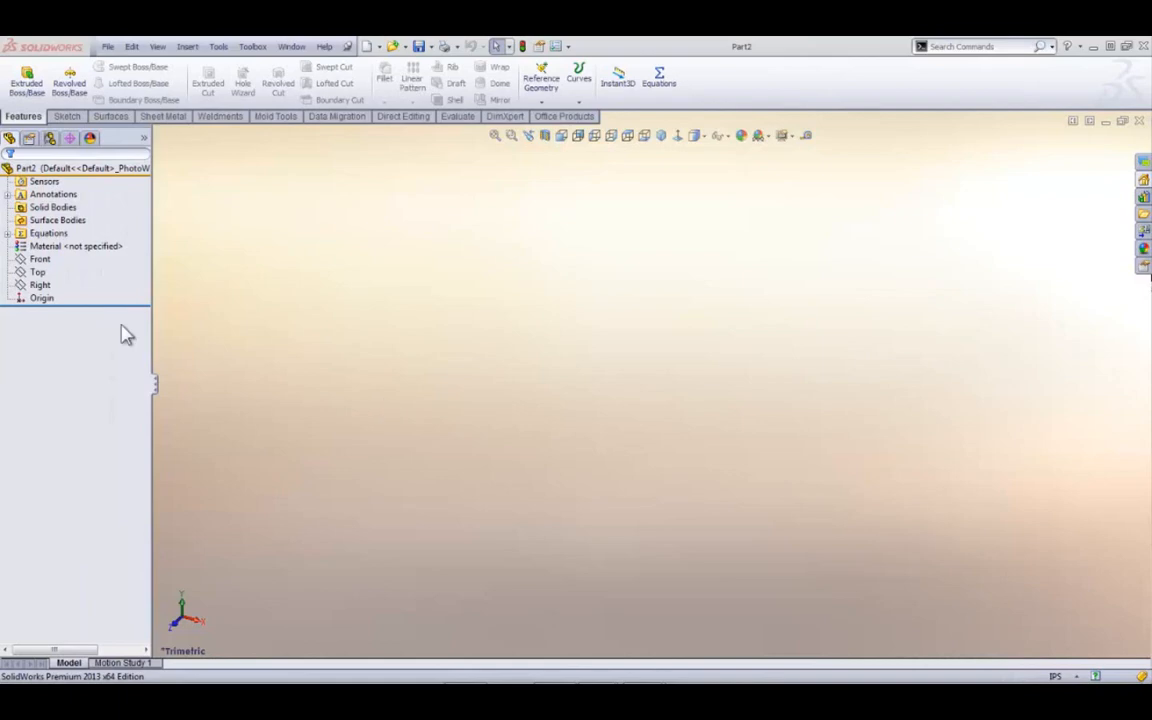
left_click(40, 273)
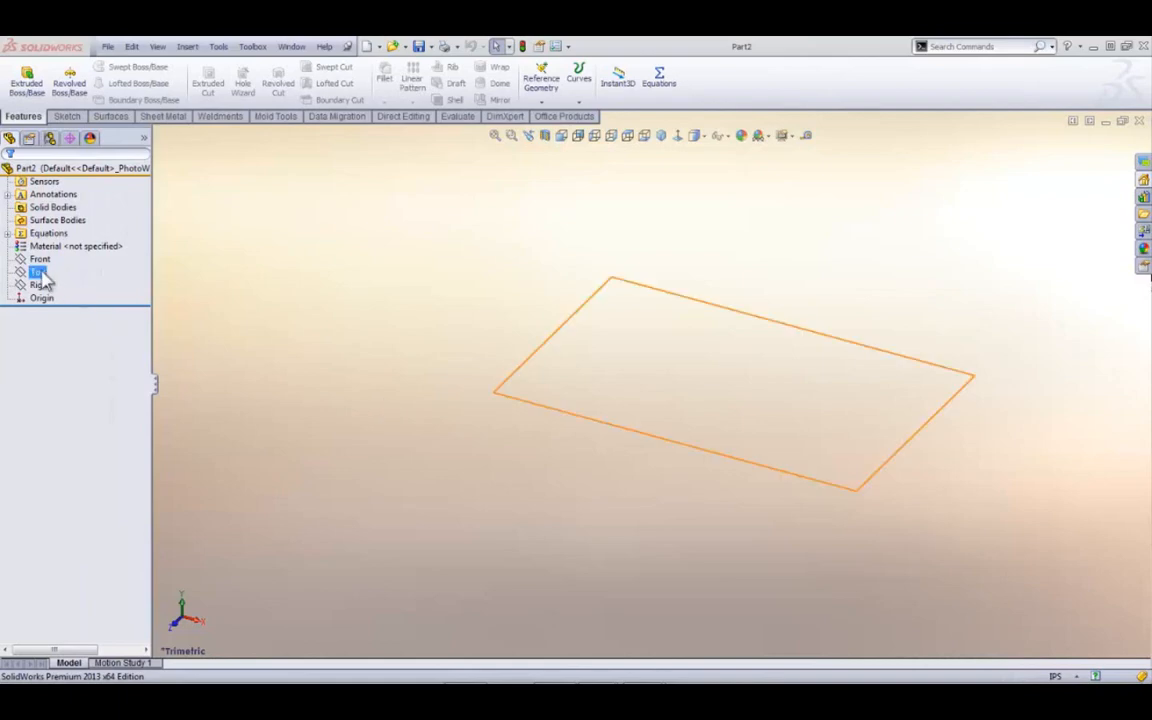
left_click(39, 259)
left_click(43, 237)
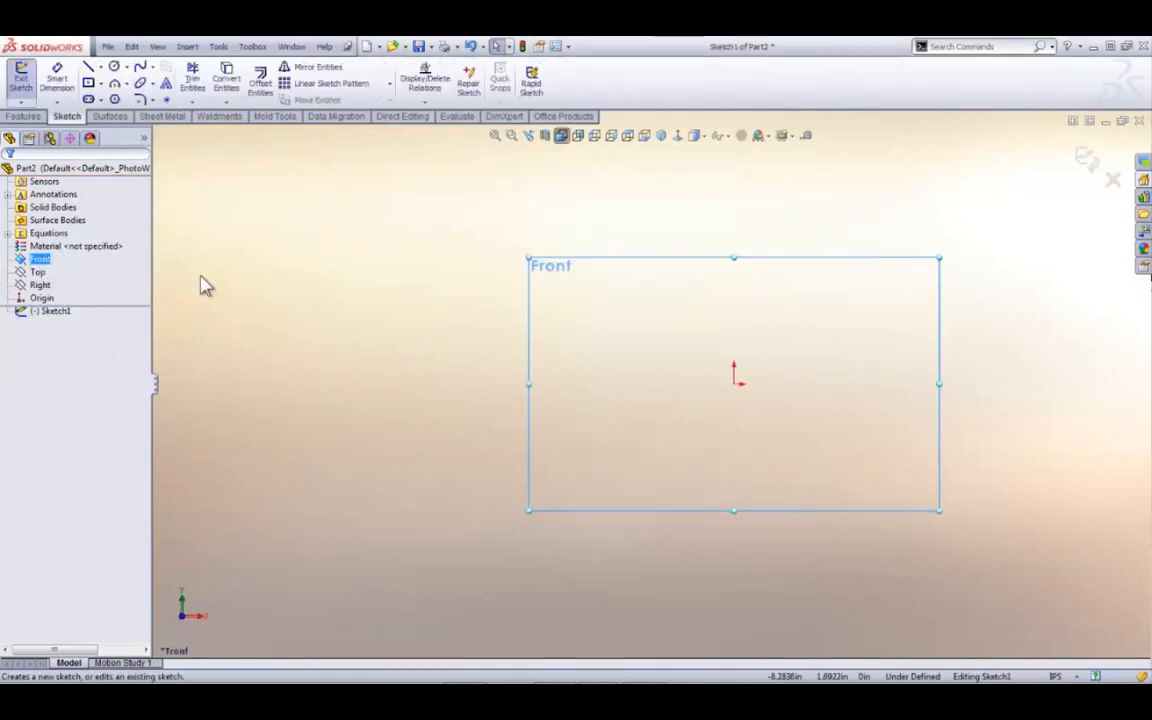
scroll(800, 403, "down", 3)
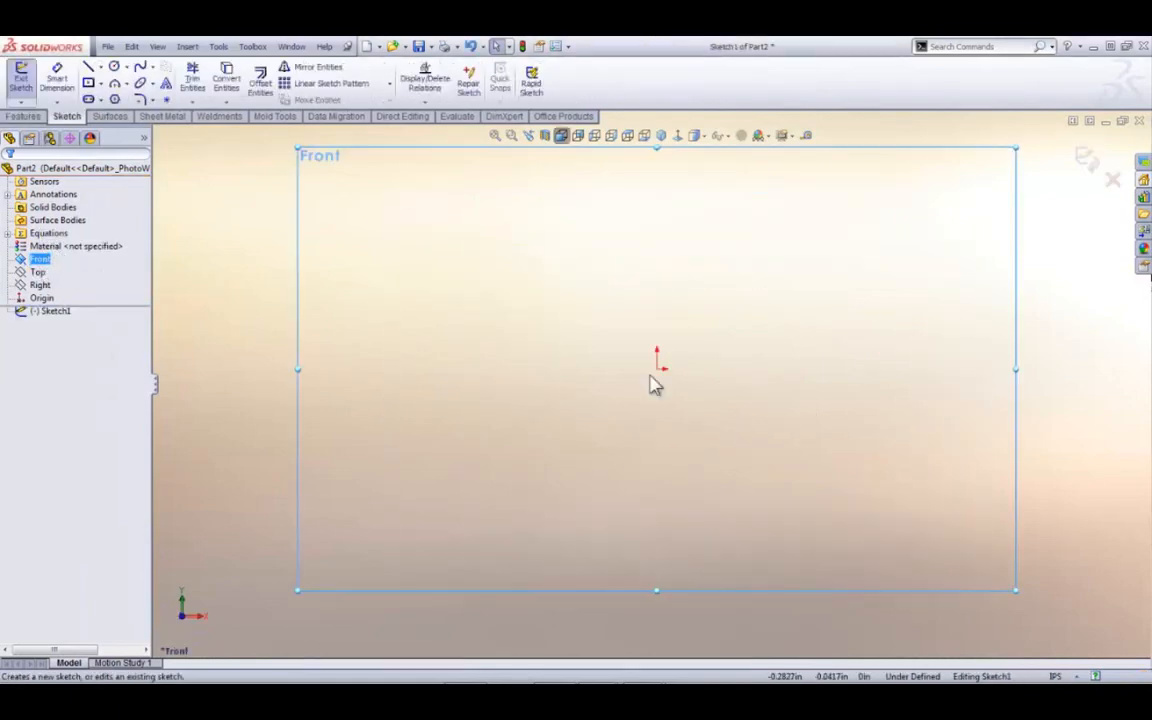
Step: Insert the saved Block1 file from the Desktop into the sketch, placing the hub profile around the origin
left_click(218, 47)
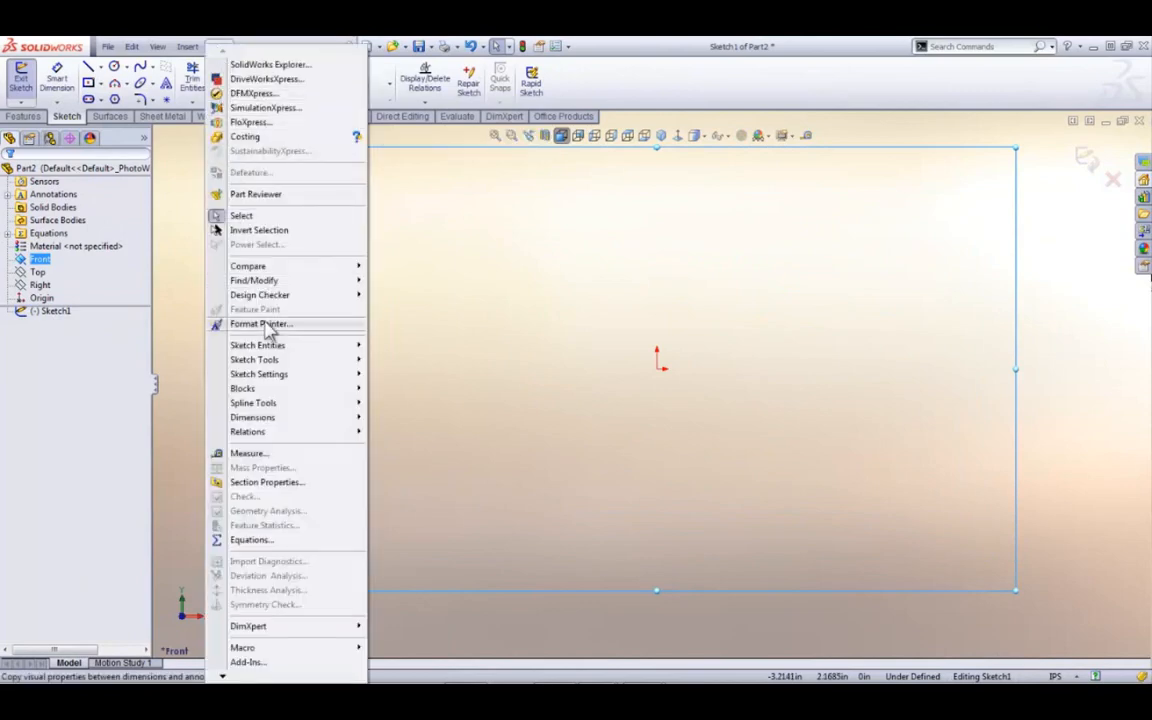
mouse_move(282, 366)
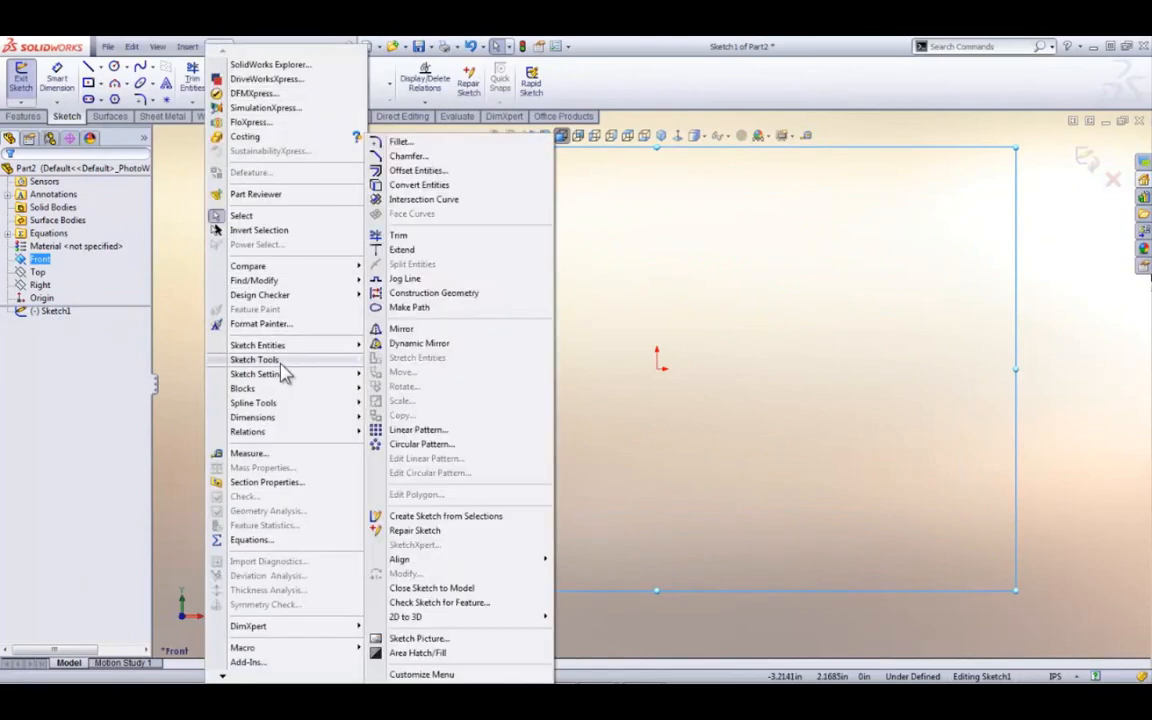
mouse_move(280, 390)
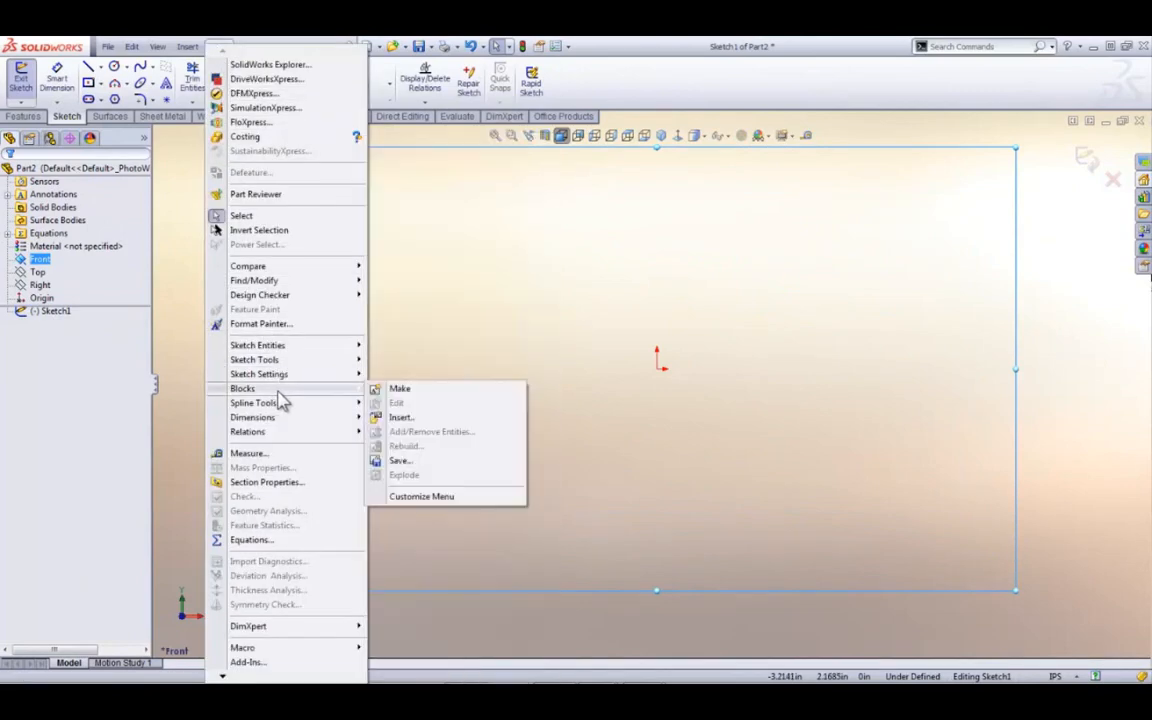
left_click(418, 418)
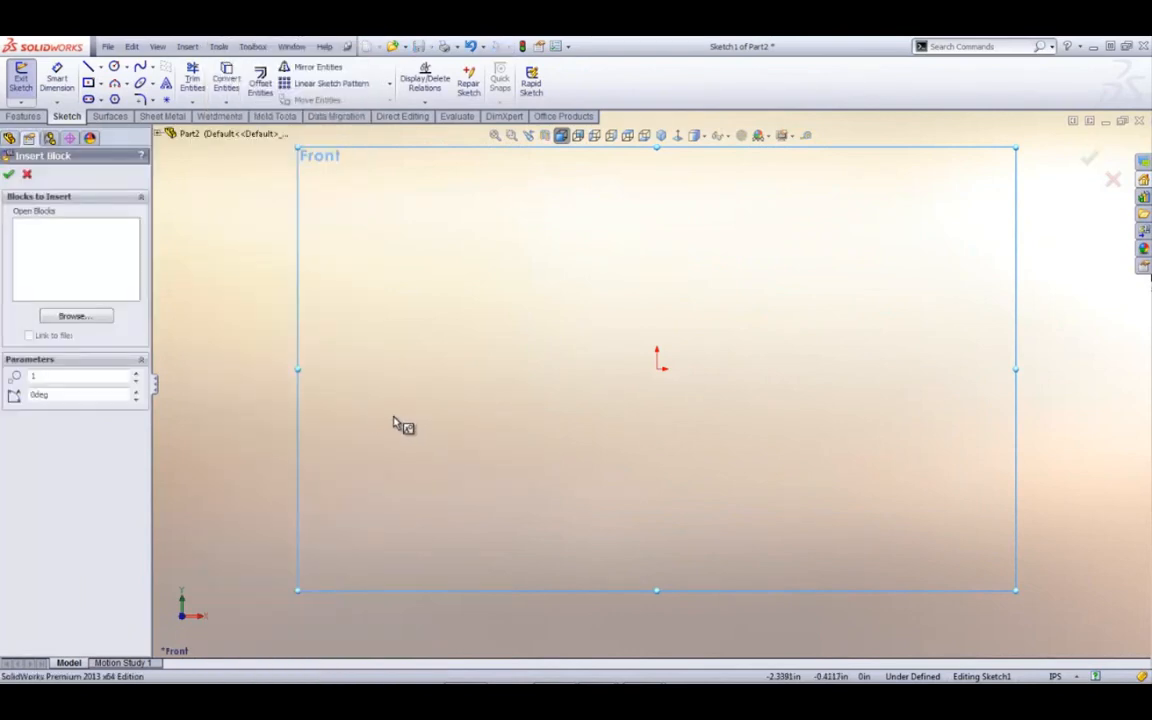
left_click(97, 320)
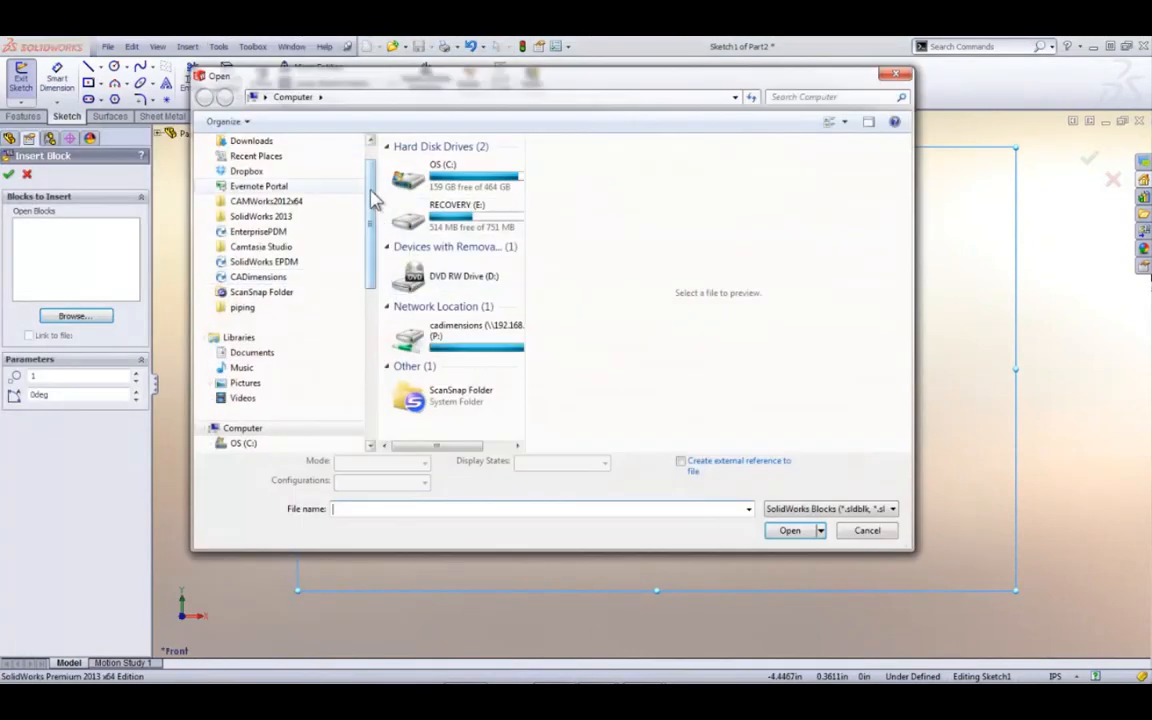
scroll(225, 170, "up", 1)
left_click(226, 163)
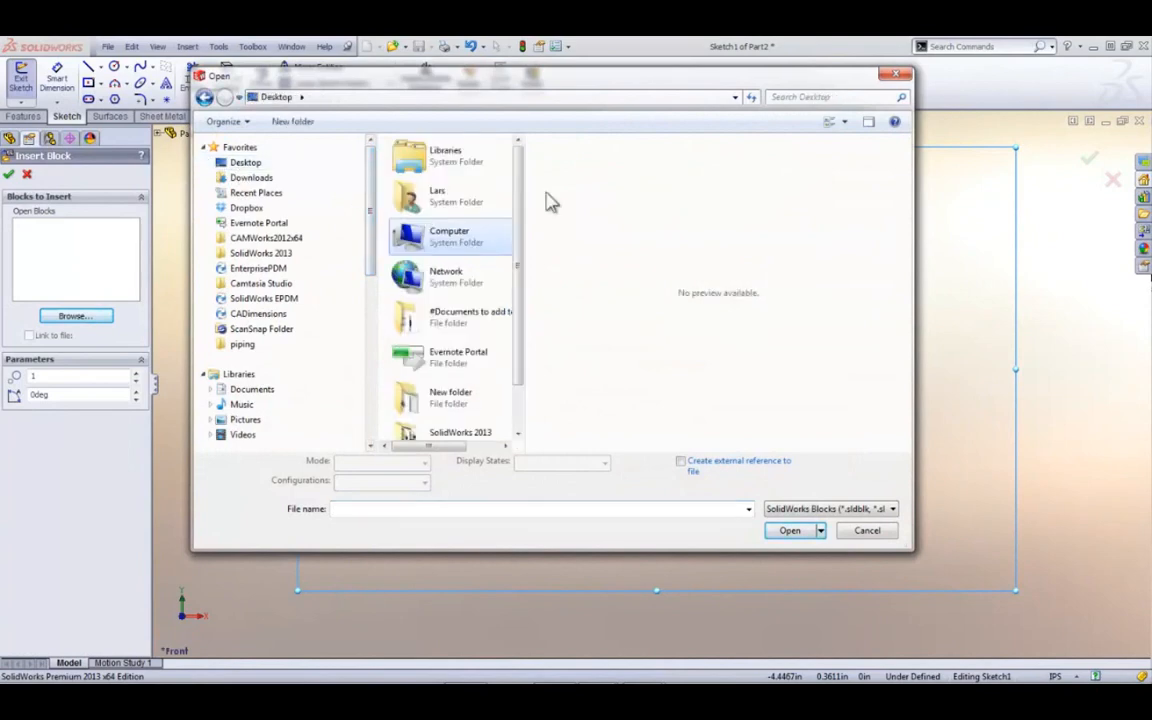
scroll(516, 313, "down", 1)
double_click(450, 425)
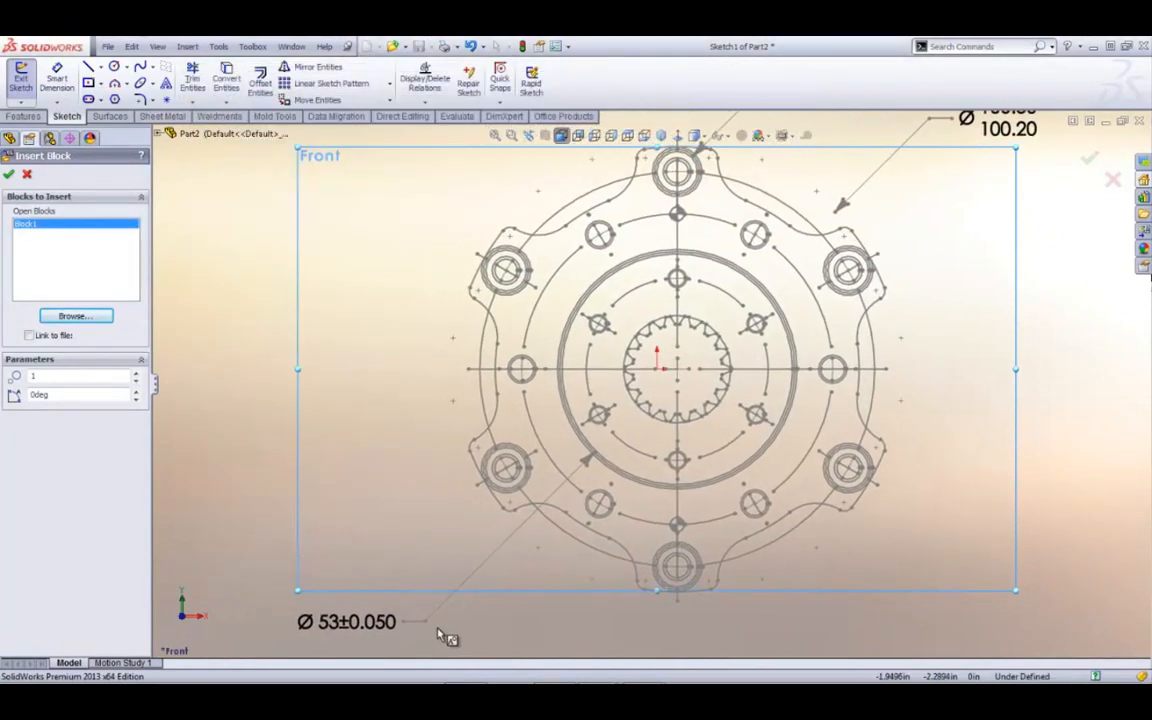
left_click(440, 636)
key("Escape")
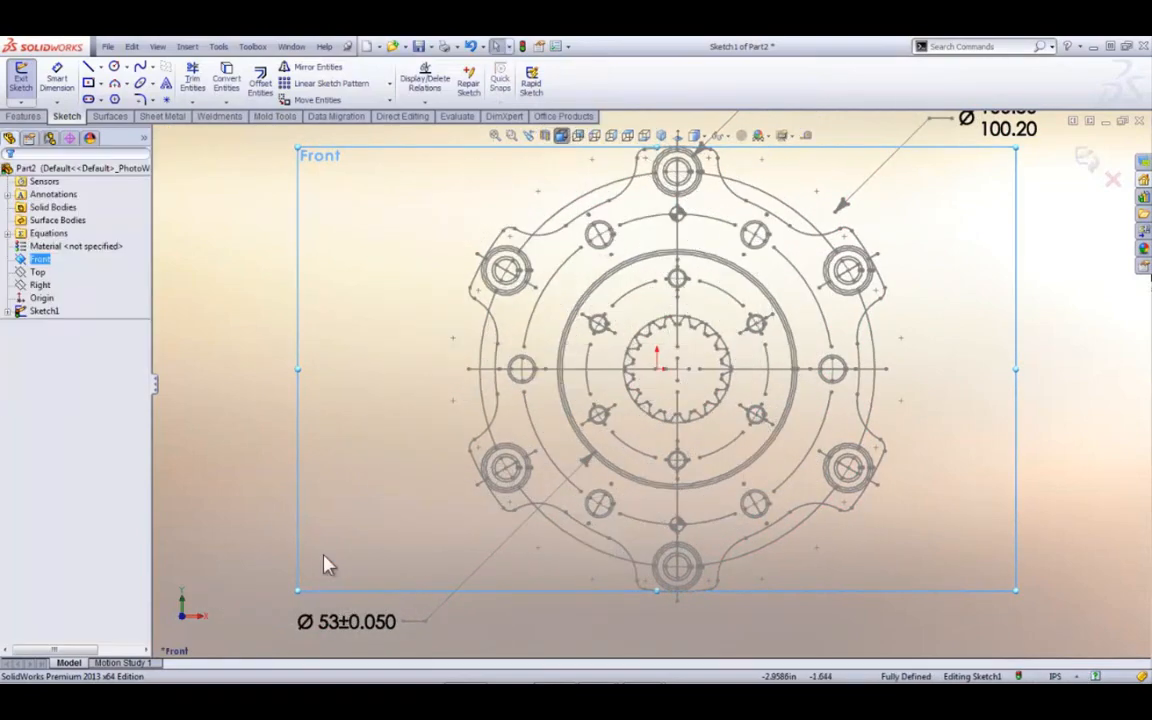
Step: Explode the inserted hub block in the part sketch into individual sketch entities
key("f")
scroll(753, 437, "down", 3)
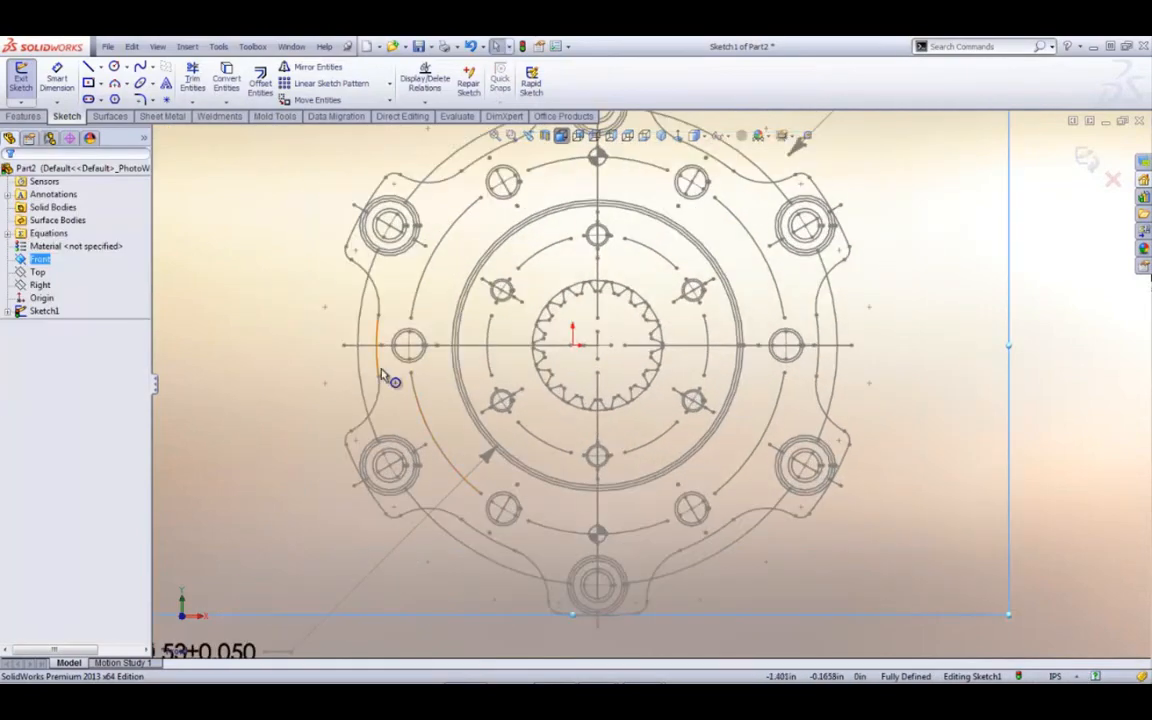
left_click(10, 312)
right_click(52, 325)
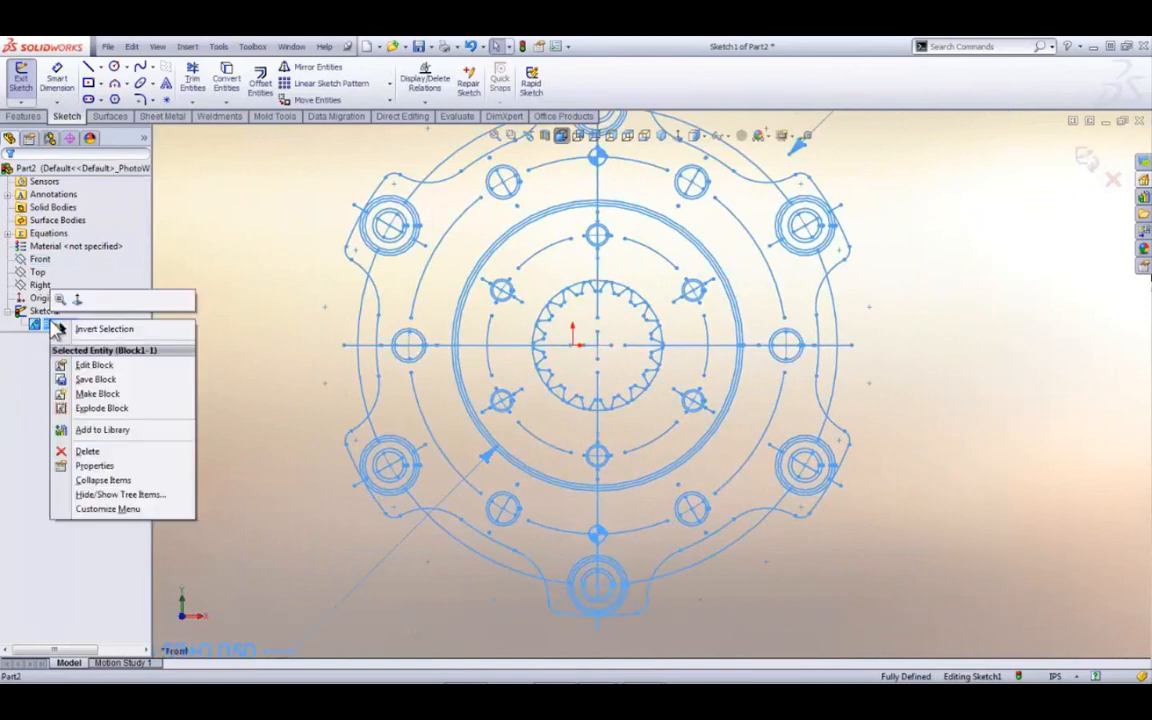
left_click(100, 408)
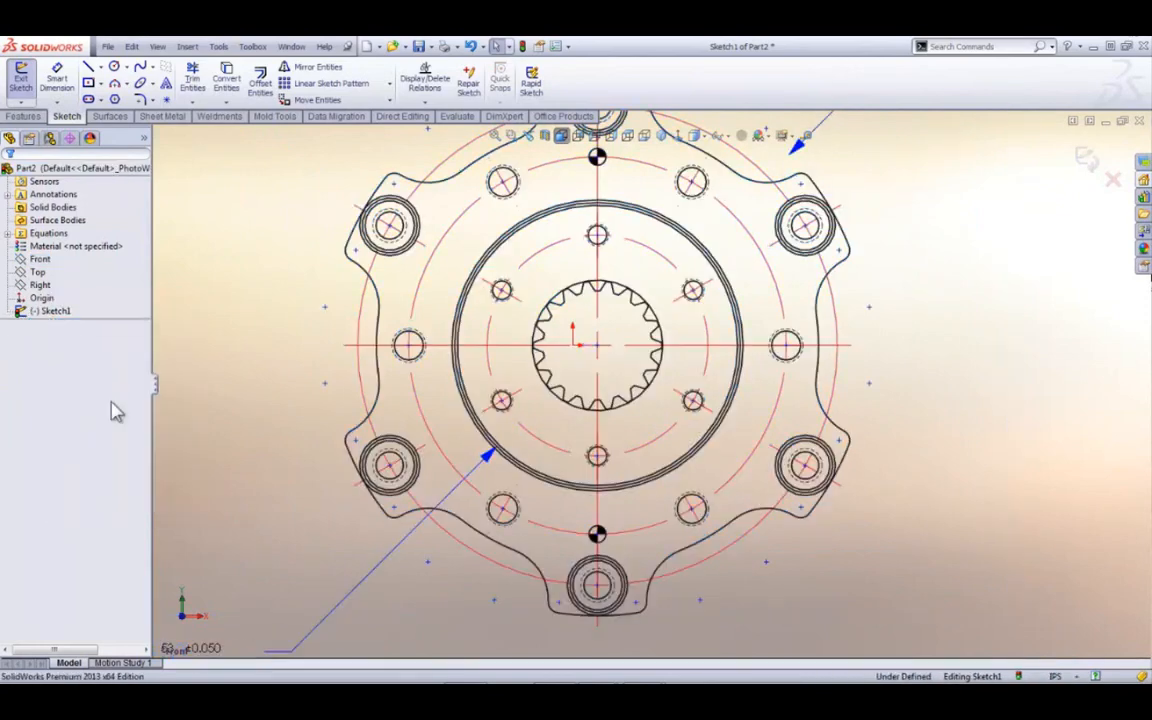
Step: Inspect the parameters of the large central circle and of a circle on the upper-left boss
left_click(456, 326)
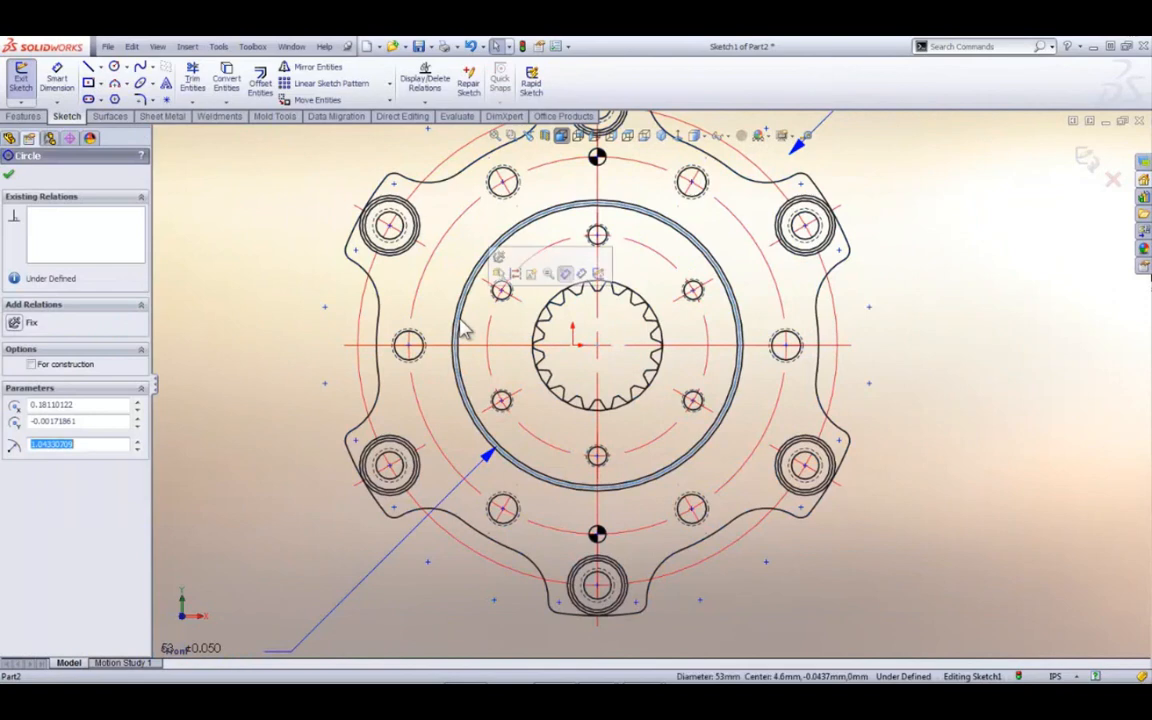
left_click(412, 254)
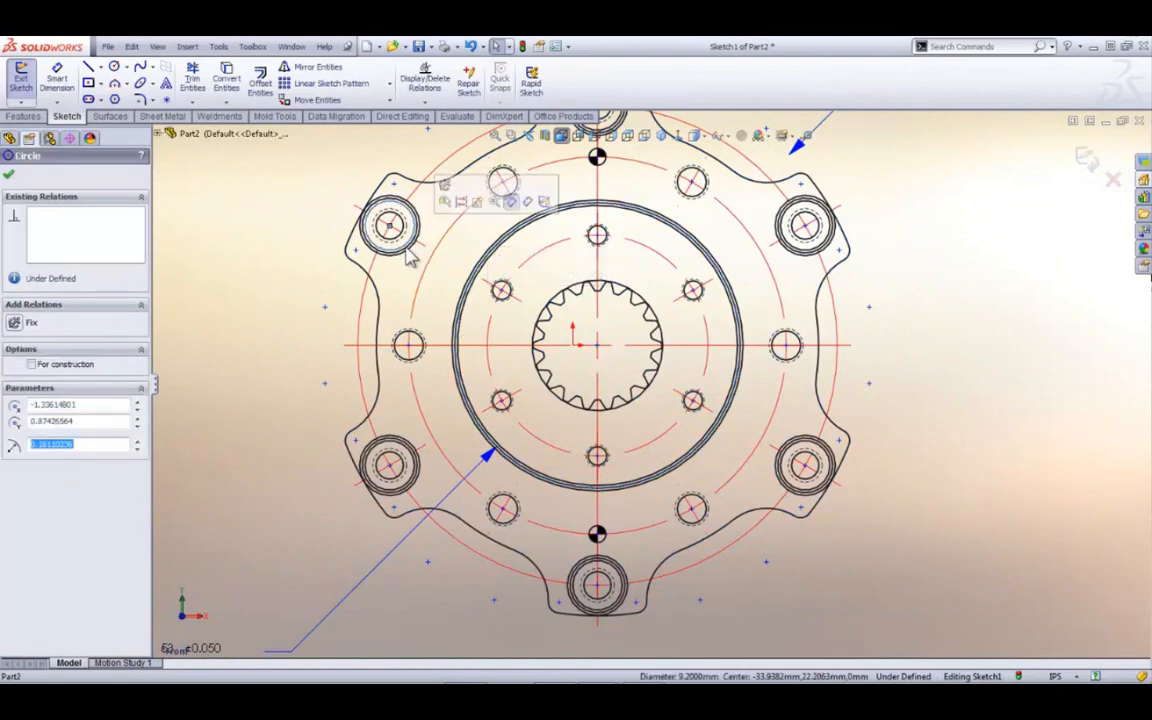
key("f")
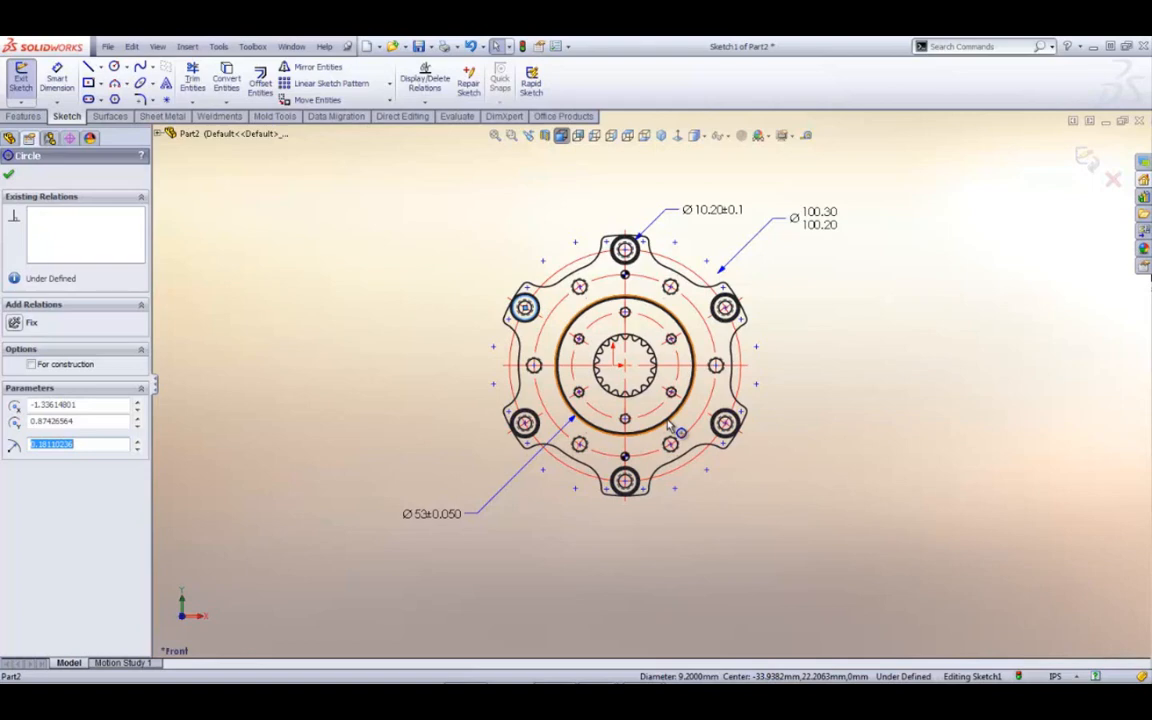
Step: Switch back to the FLANGED HUB drawing and examine the converted front view and the RELEASED FOR PRODUCTION note
key("ctrl+Tab")
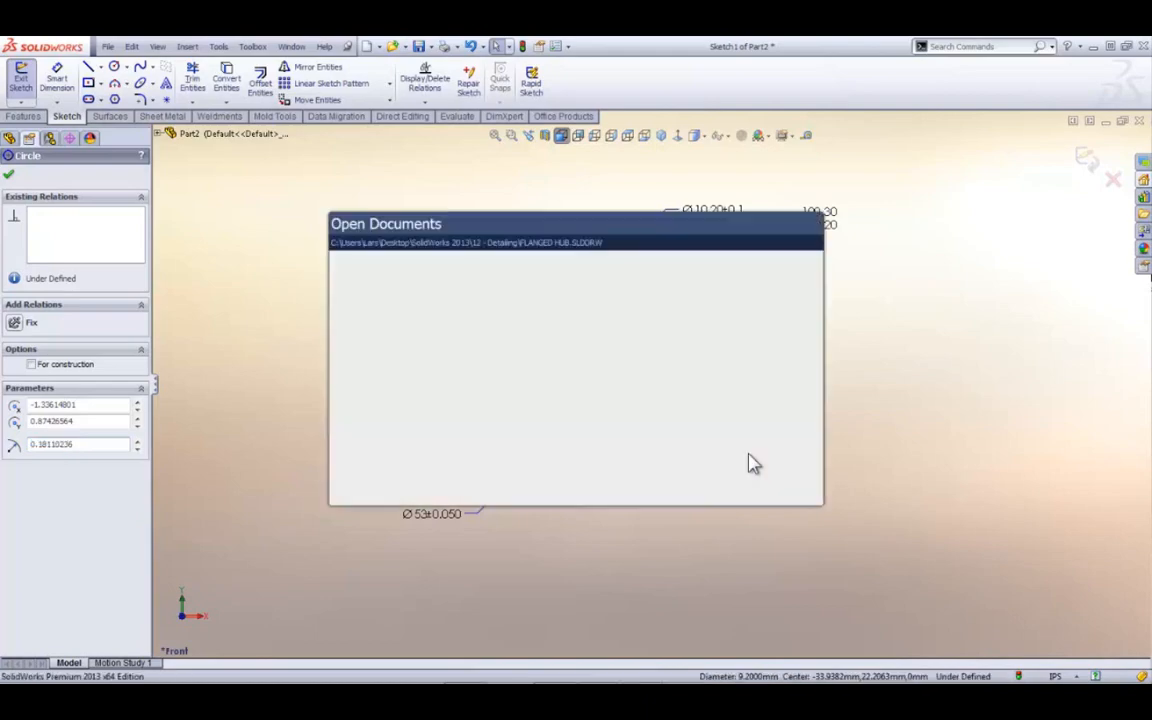
scroll(748, 463, "up", 6)
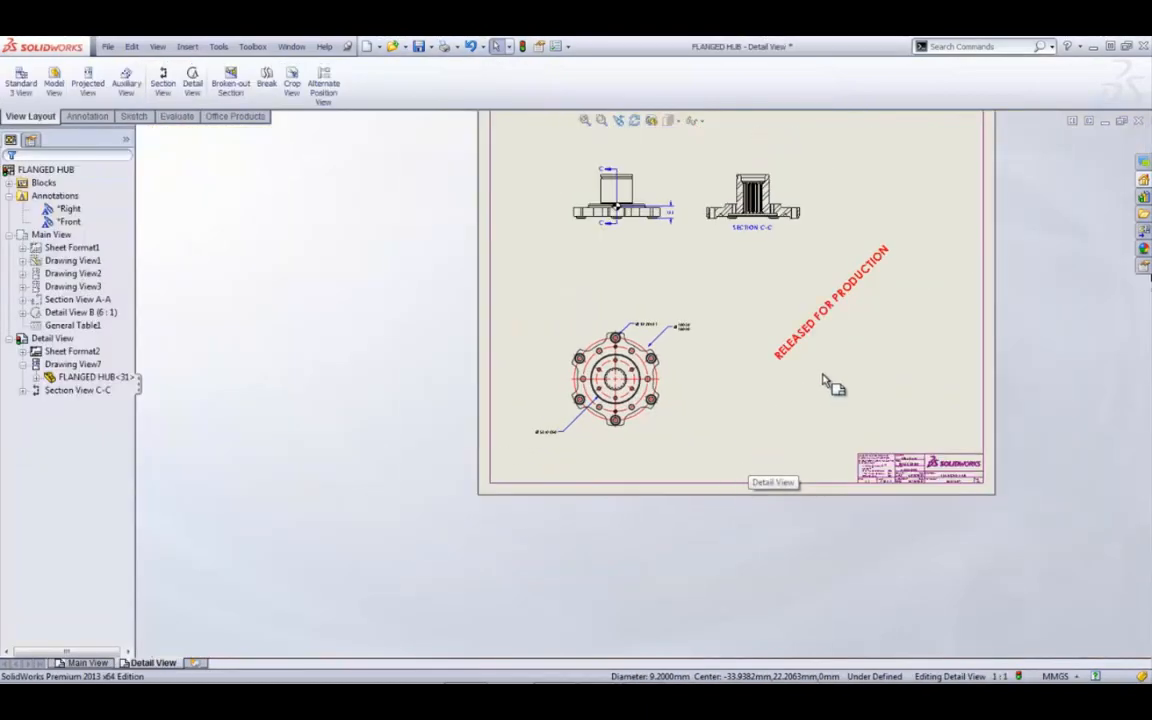
scroll(826, 376, "down", 4)
scroll(764, 265, "down", 3)
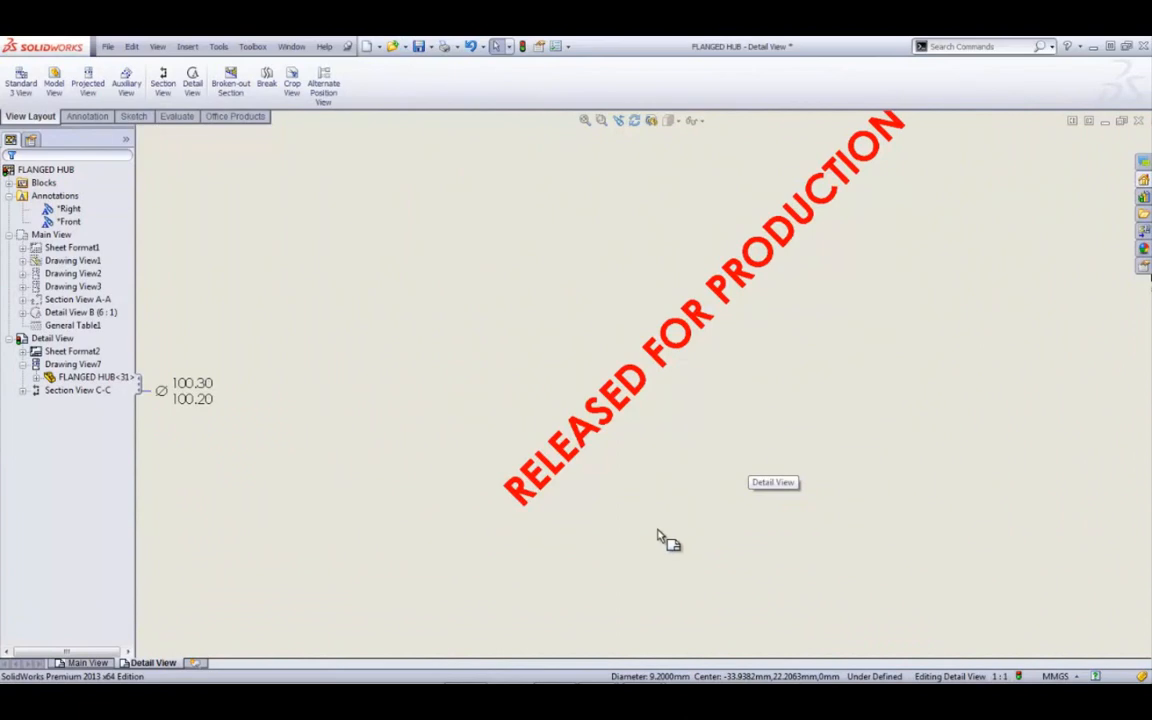
scroll(556, 458, "up", 3)
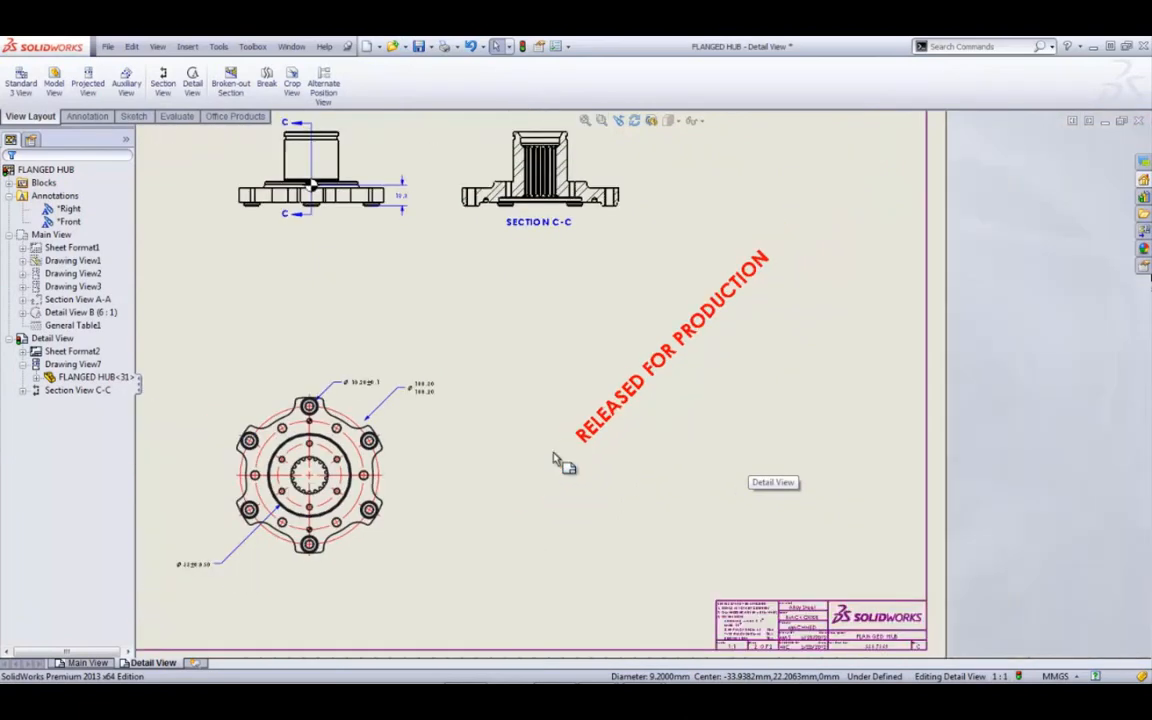
Step: Enter sheet format editing on the Detail View sheet and inspect the RELEASED FOR PRODUCTION note's properties down to Display behind sheet
right_click(539, 280)
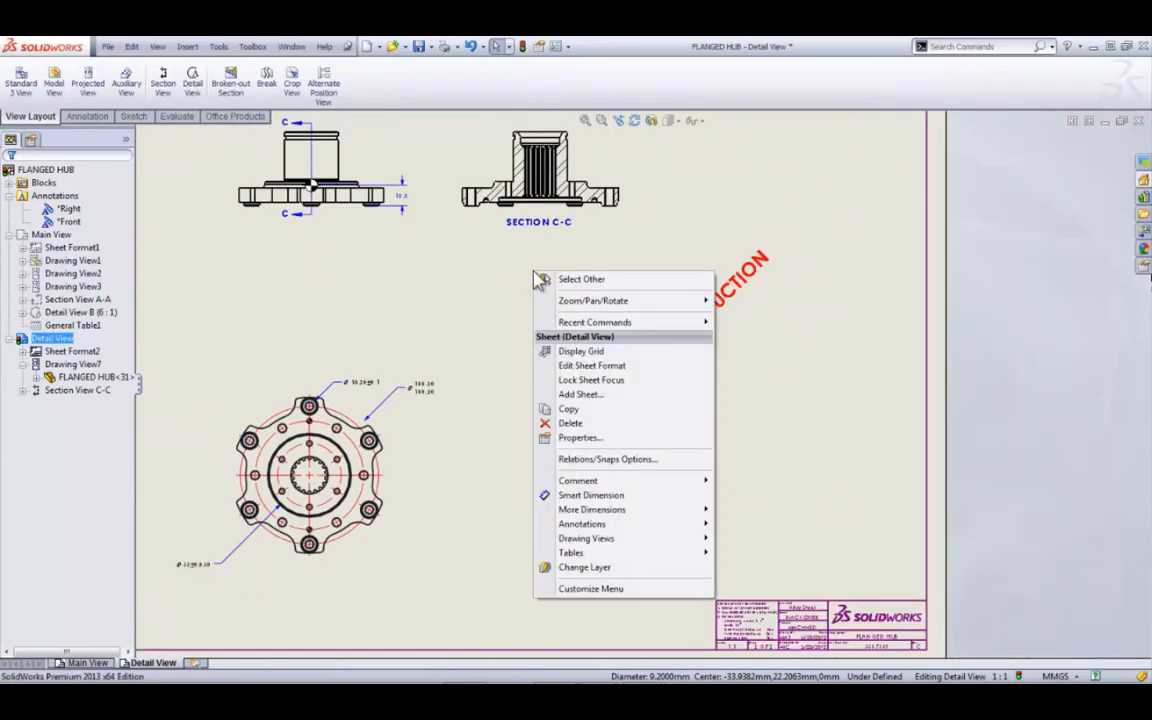
left_click(627, 368)
scroll(730, 312, "down", 2)
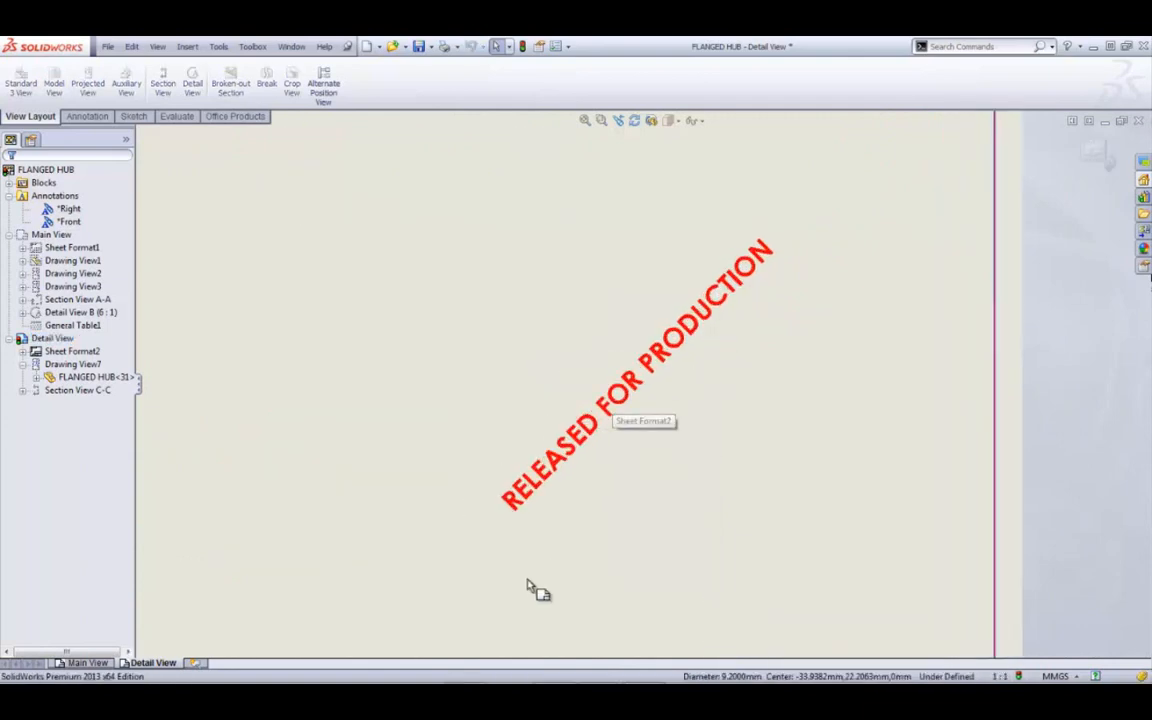
left_click(530, 490)
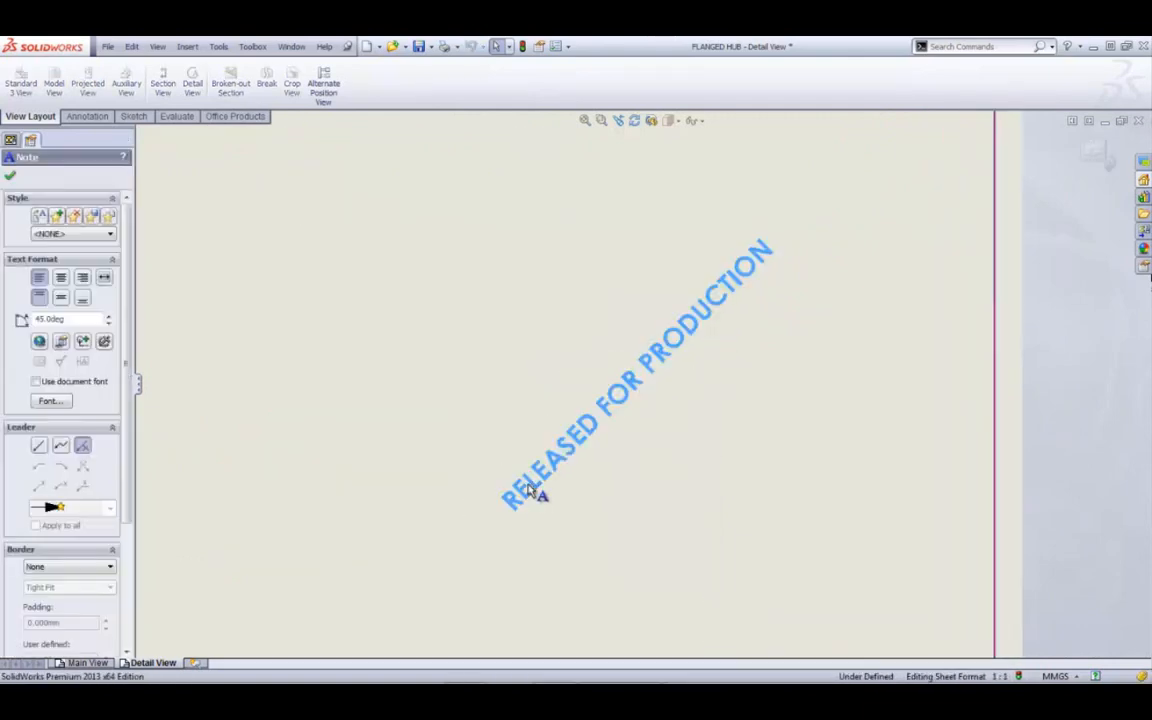
left_click_drag(129, 257, 132, 405)
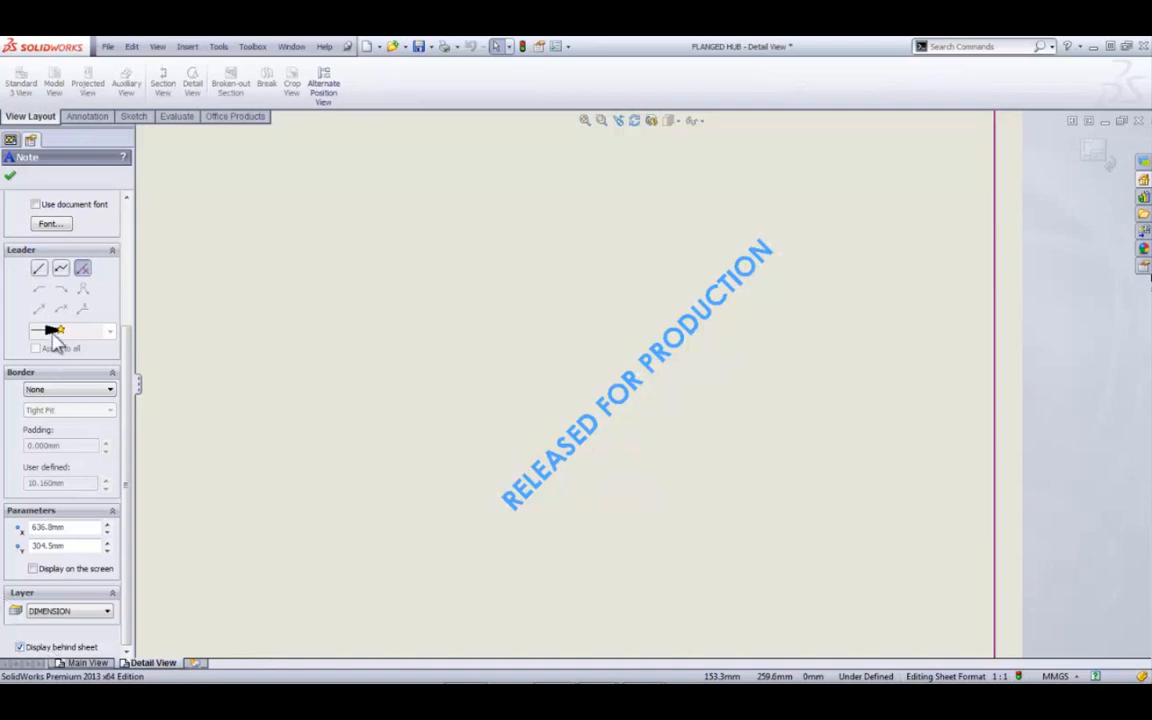
left_click(11, 175)
left_click(470, 373)
Step: Return from the sheet format to sheet editing and look over the views on the Main View sheet
scroll(500, 346, "up", 6)
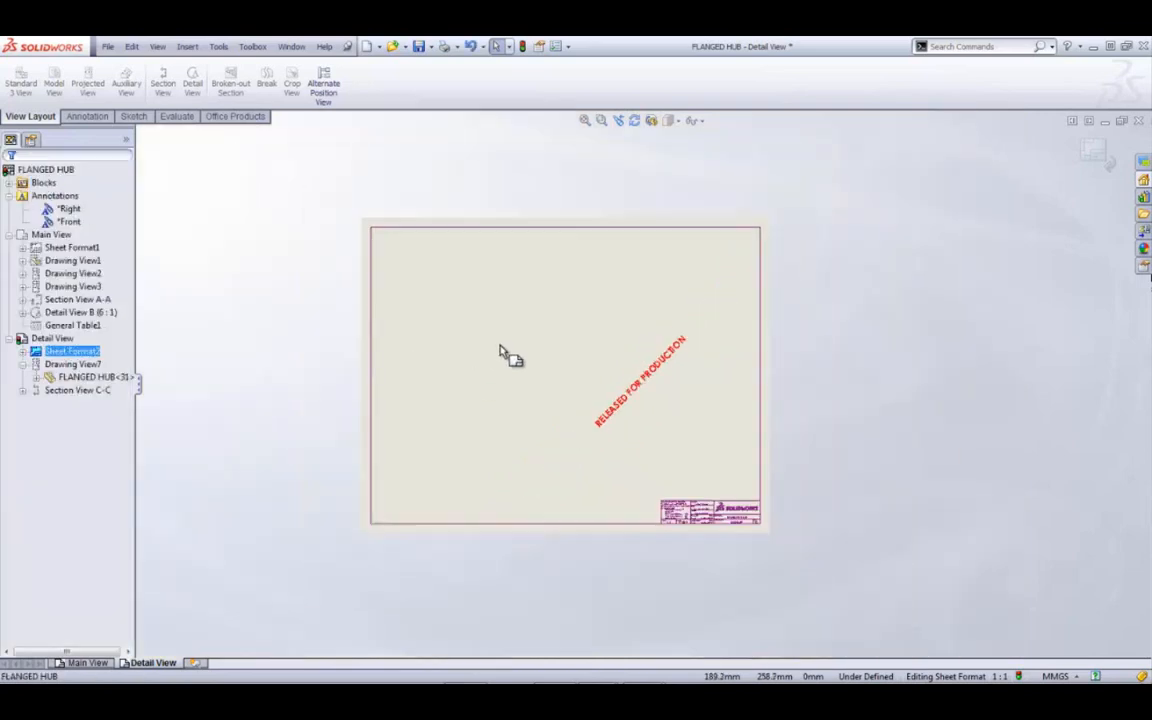
scroll(539, 349, "down", 2)
right_click(539, 357)
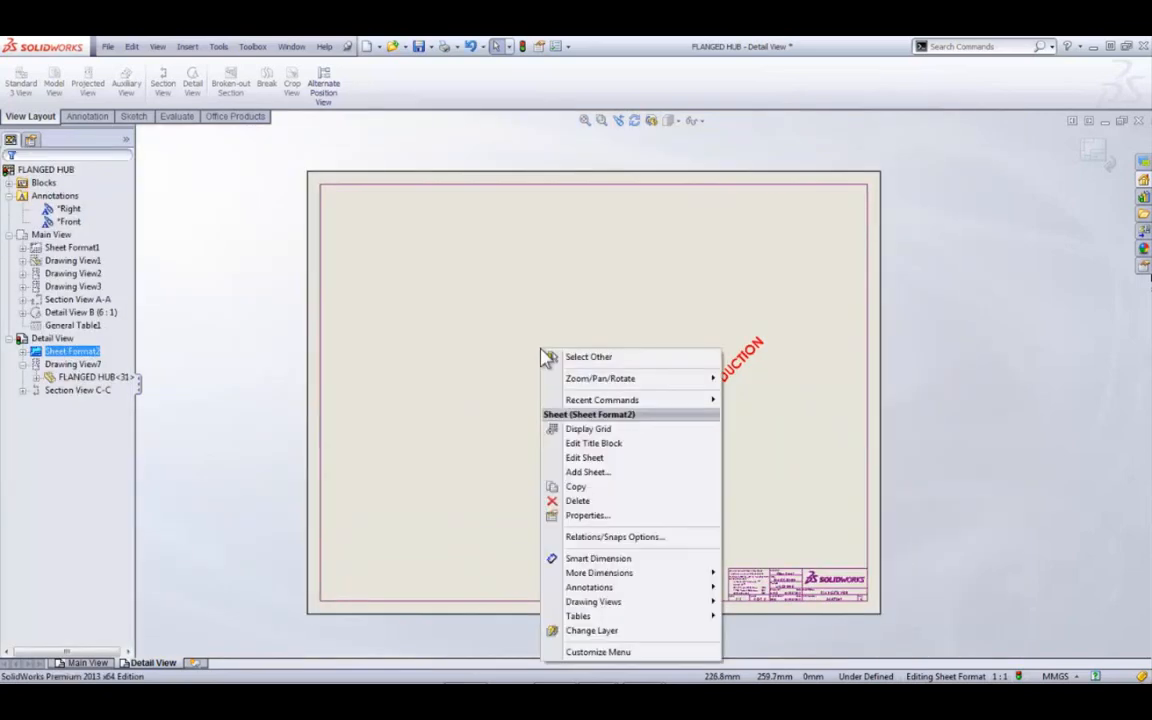
left_click(590, 457)
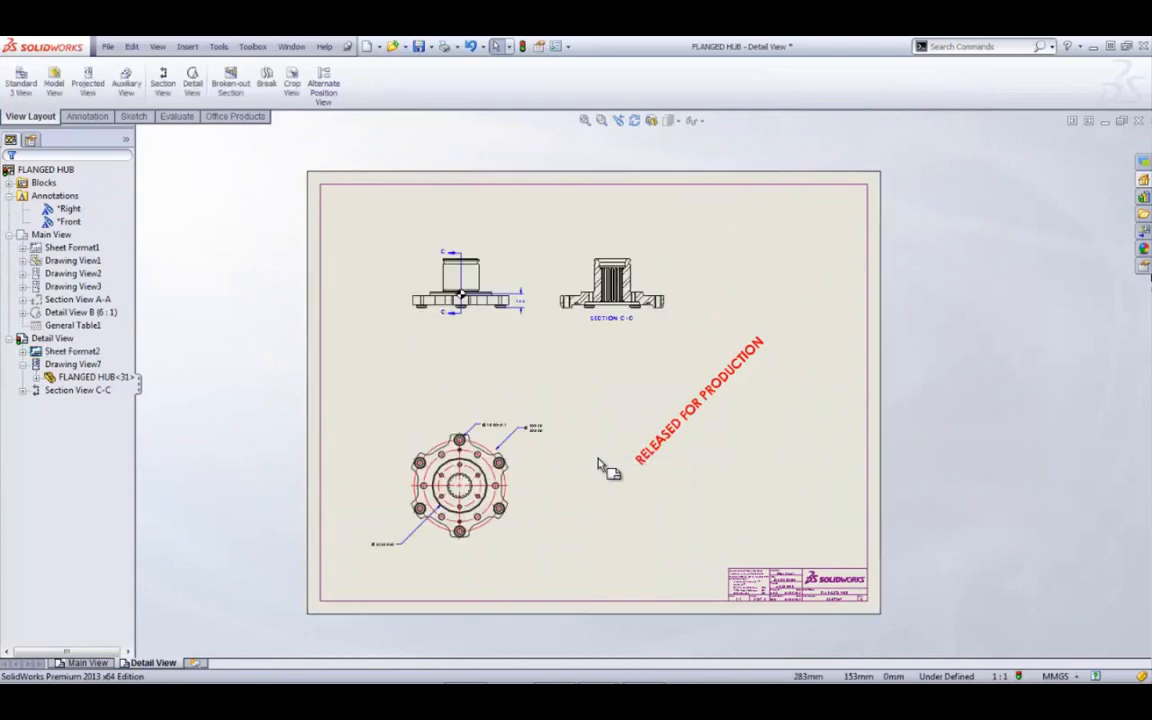
scroll(604, 466, "up", 2)
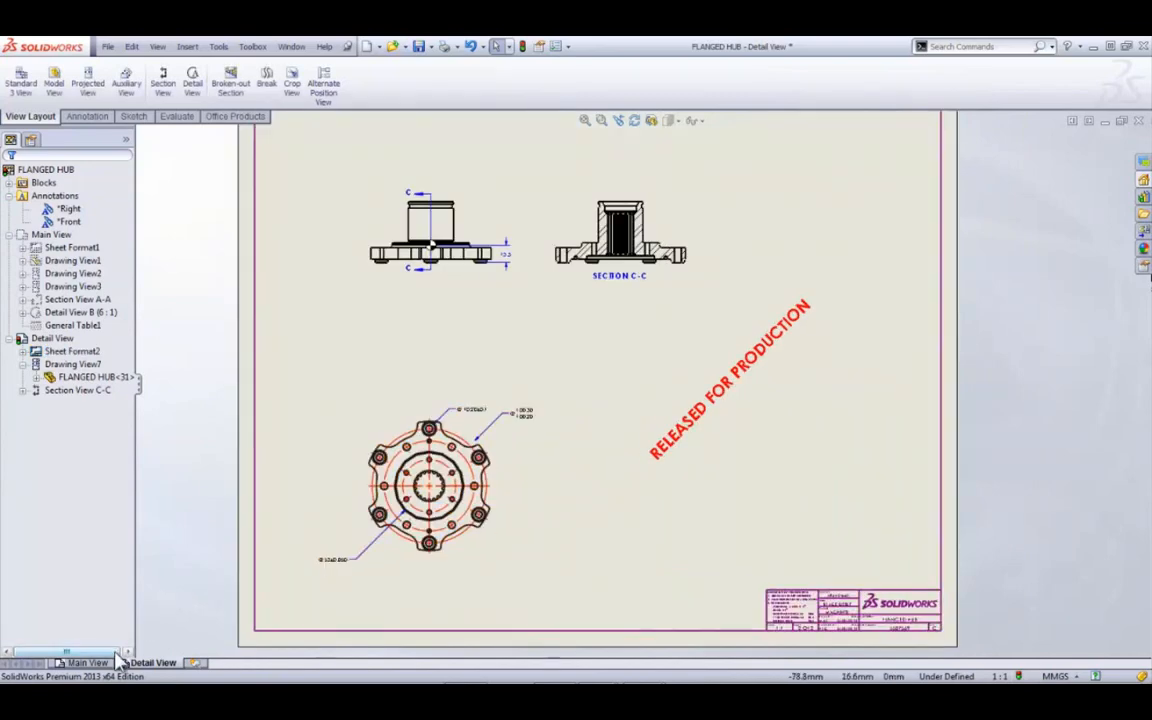
left_click(88, 663)
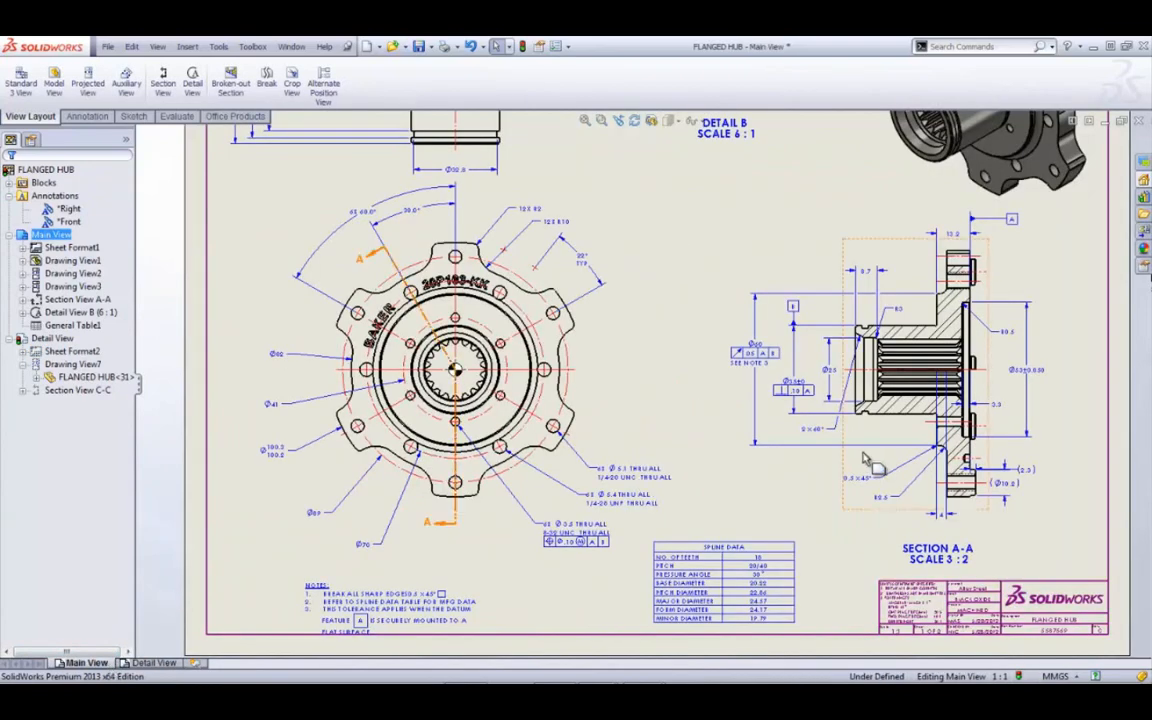
scroll(870, 470, "down", 5)
scroll(800, 358, "up", 5)
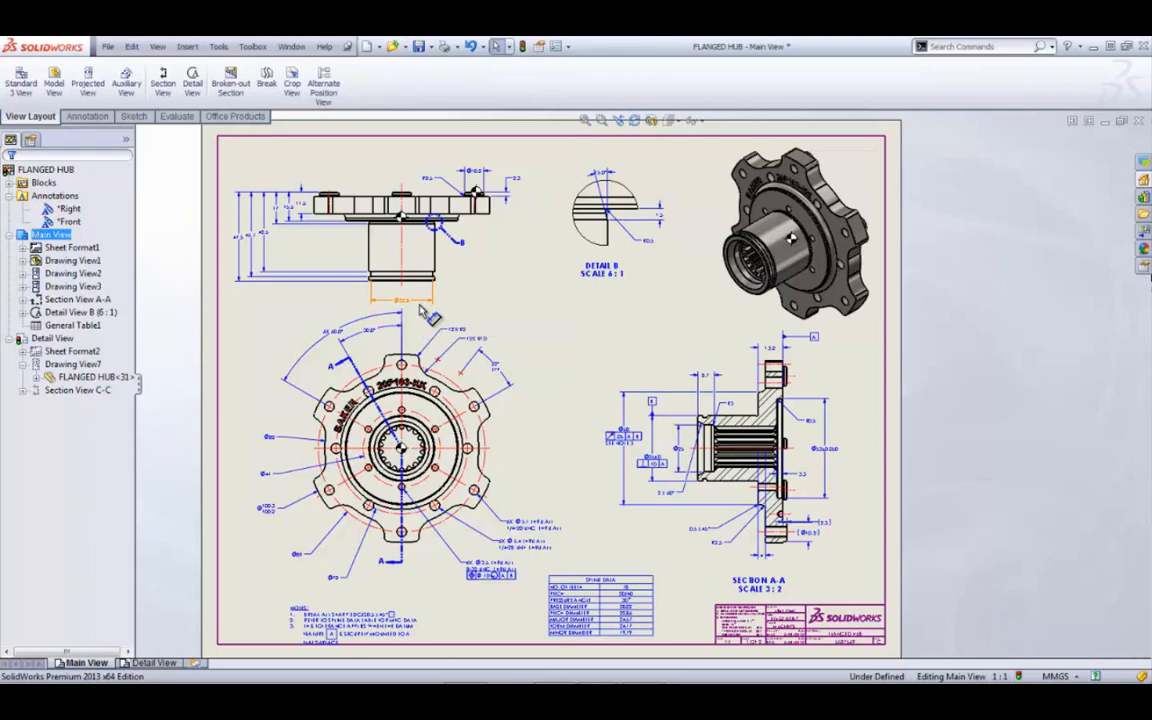
Step: Switch to the Front Belt Cover Assembly, examine the outer primary's feature list and the assembly mates, and close the assembly
key("alt+Tab")
key("alt+Tab")
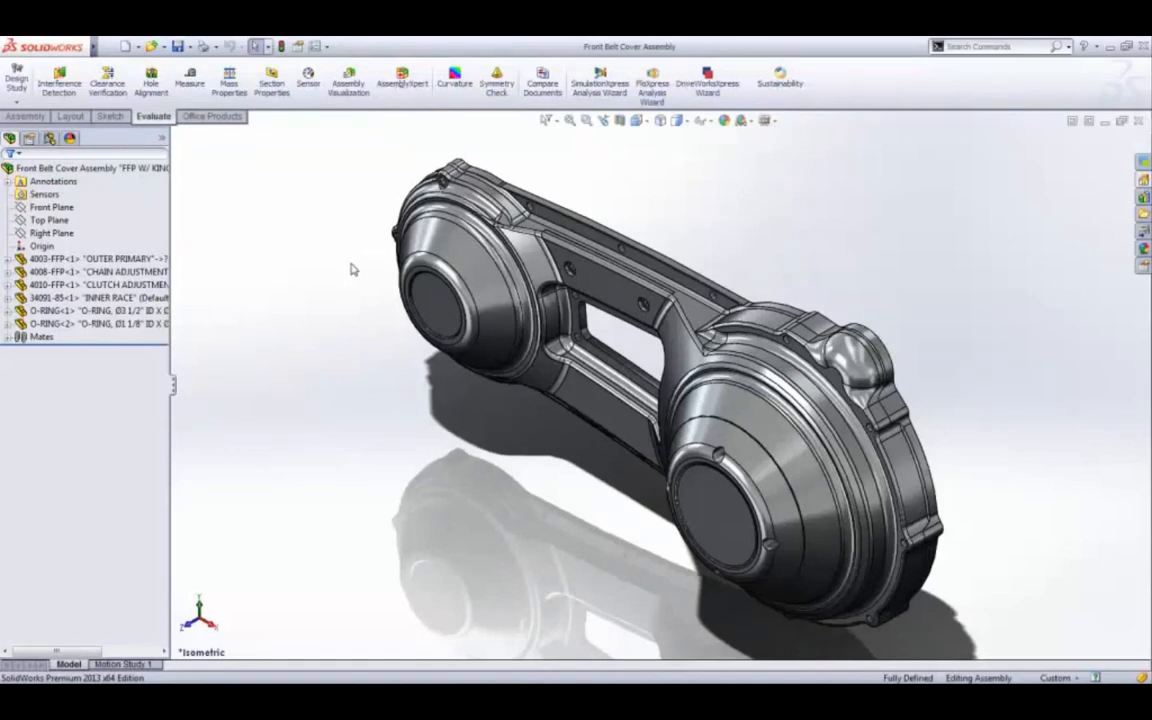
left_click(8, 259)
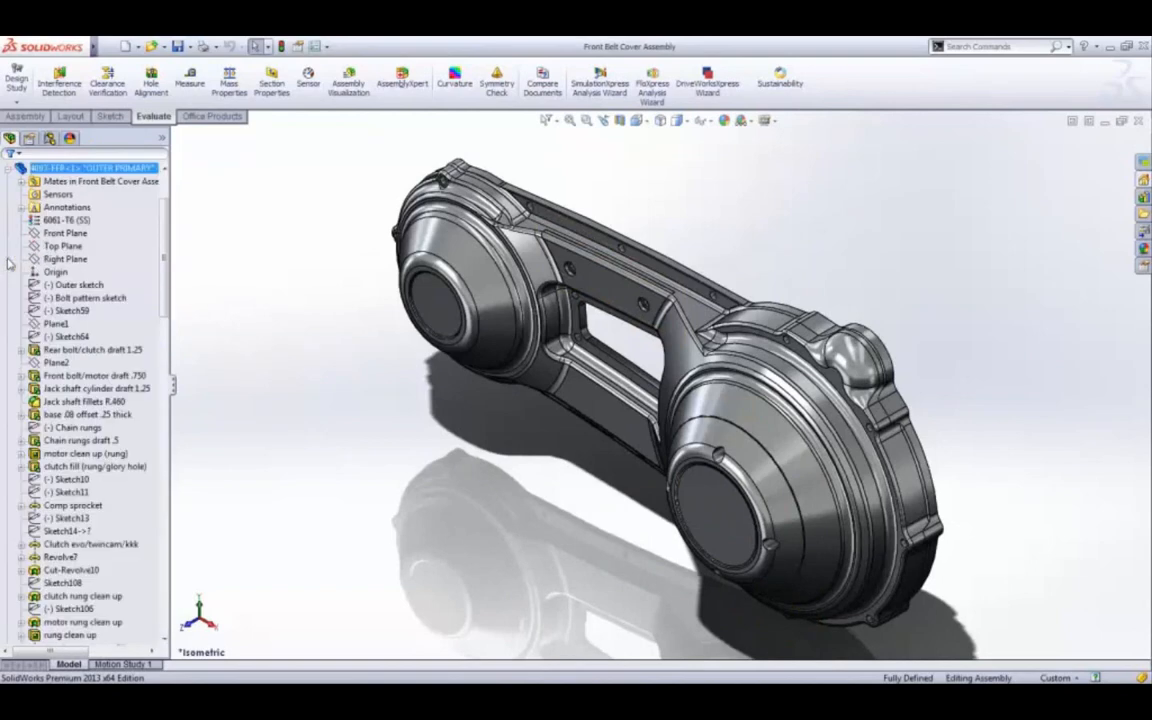
left_click(8, 167)
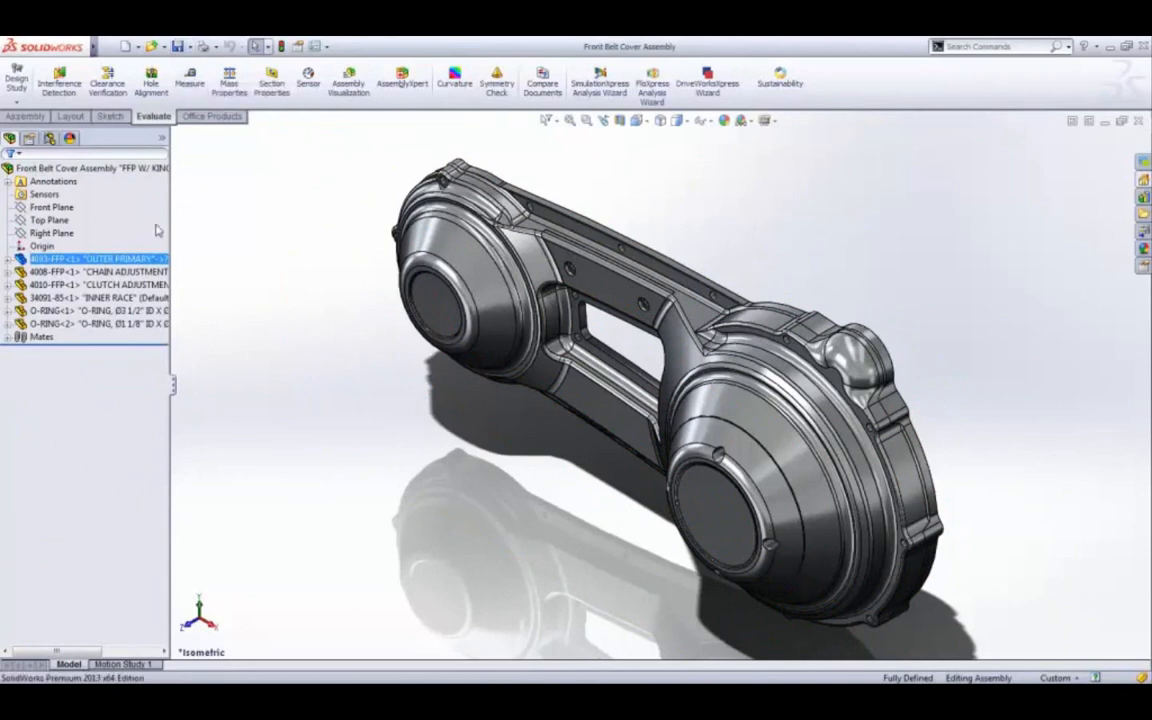
left_click(9, 338)
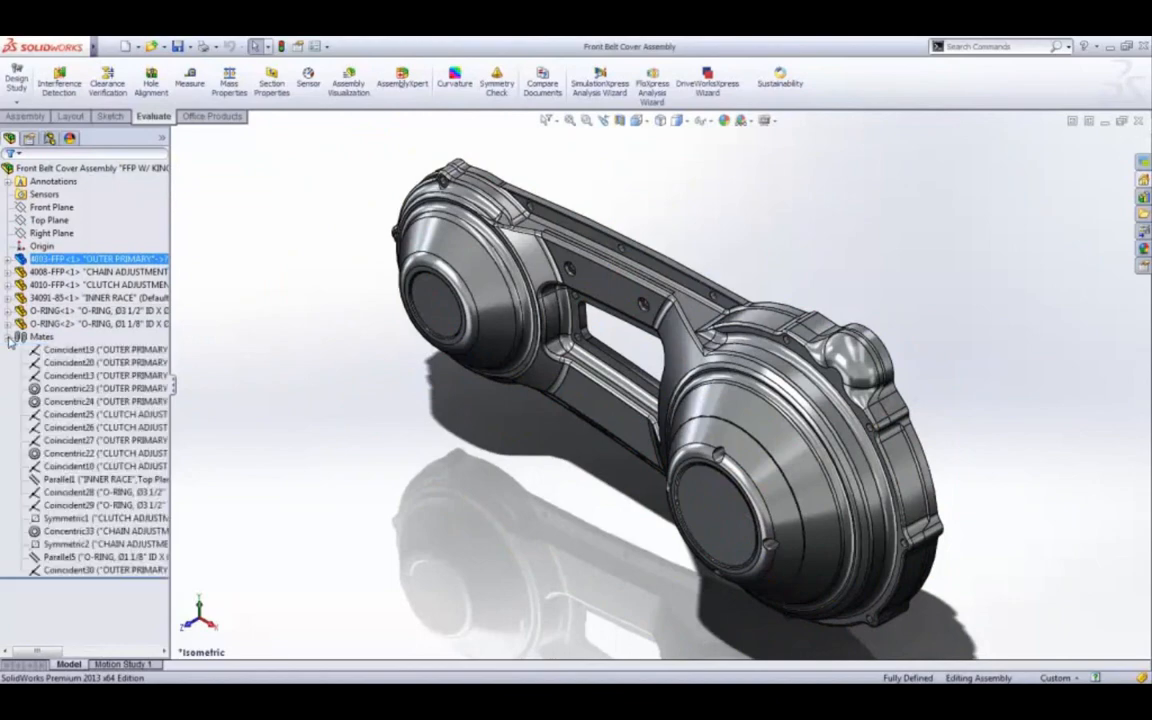
left_click(9, 338)
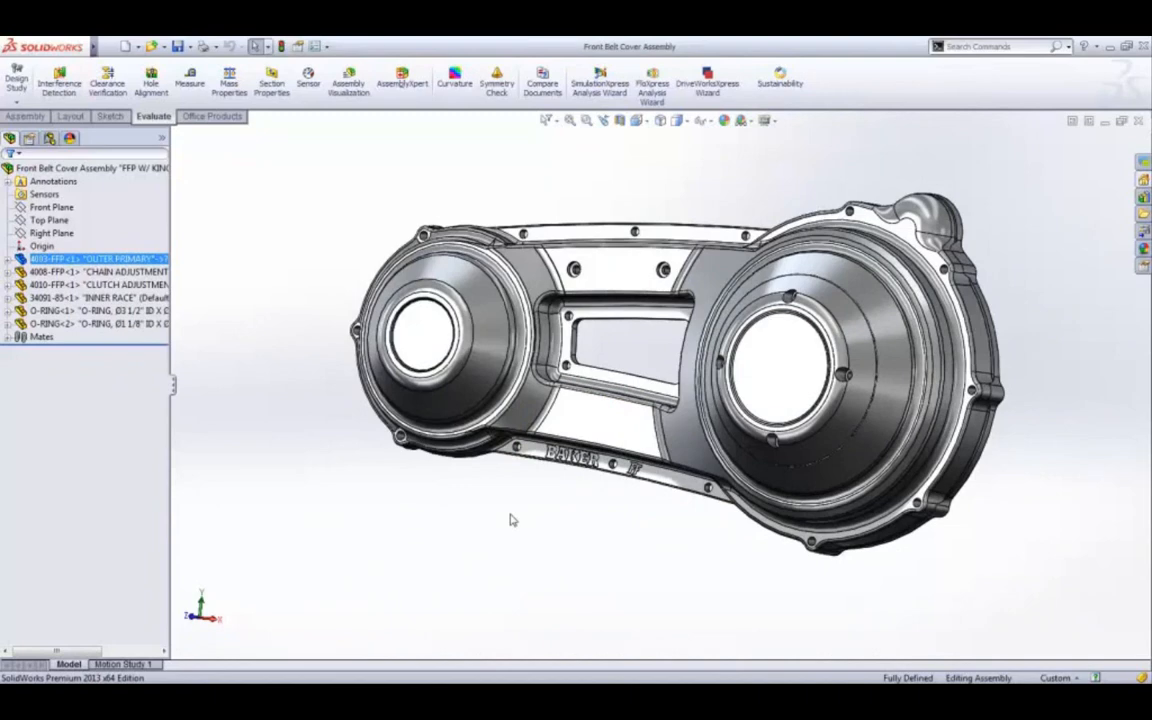
left_click(1139, 121)
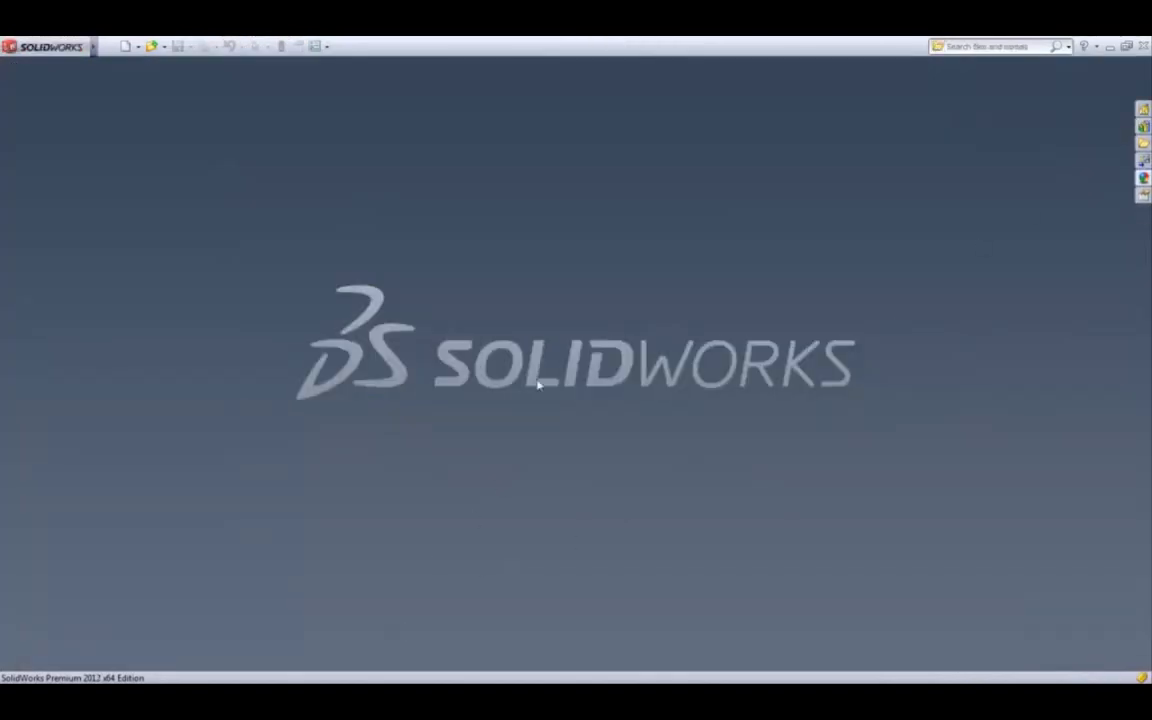
Step: Open the Rear Belt Cover part in SolidWorks 2012, accept the Beta version notice, and inspect the part's geometry
key("ctrl+o")
double_click(402, 389)
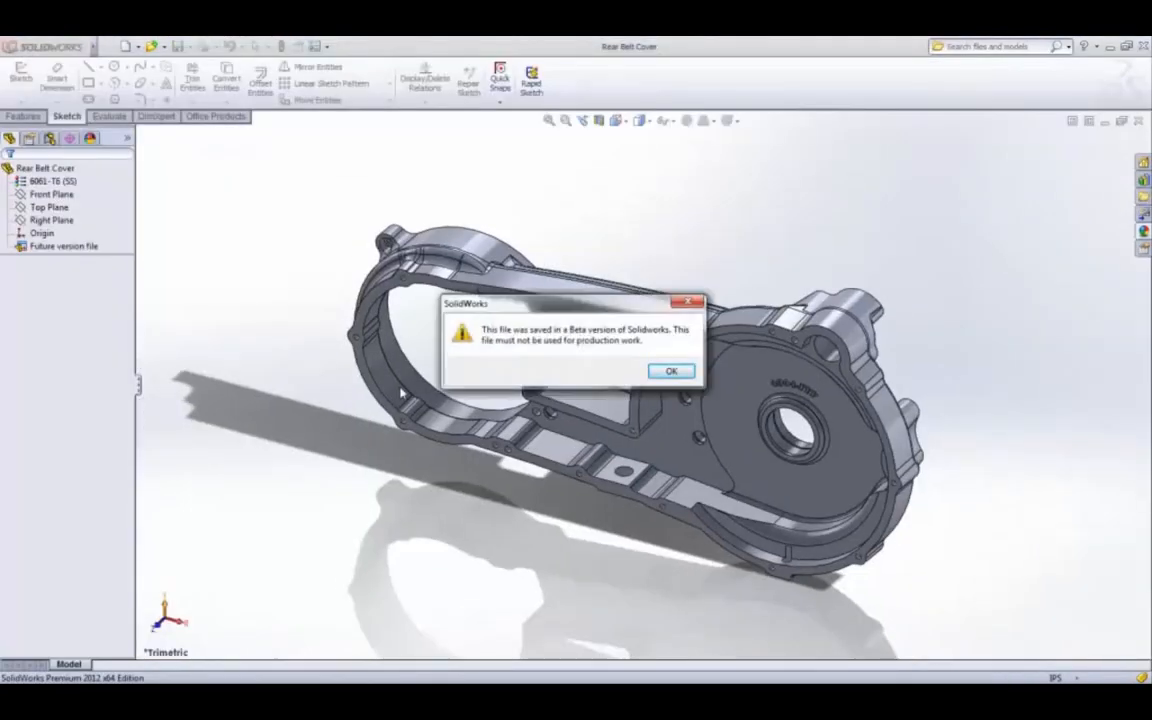
left_click(671, 371)
middle_click_drag(690, 390, 770, 397)
scroll(712, 400, "down", 2)
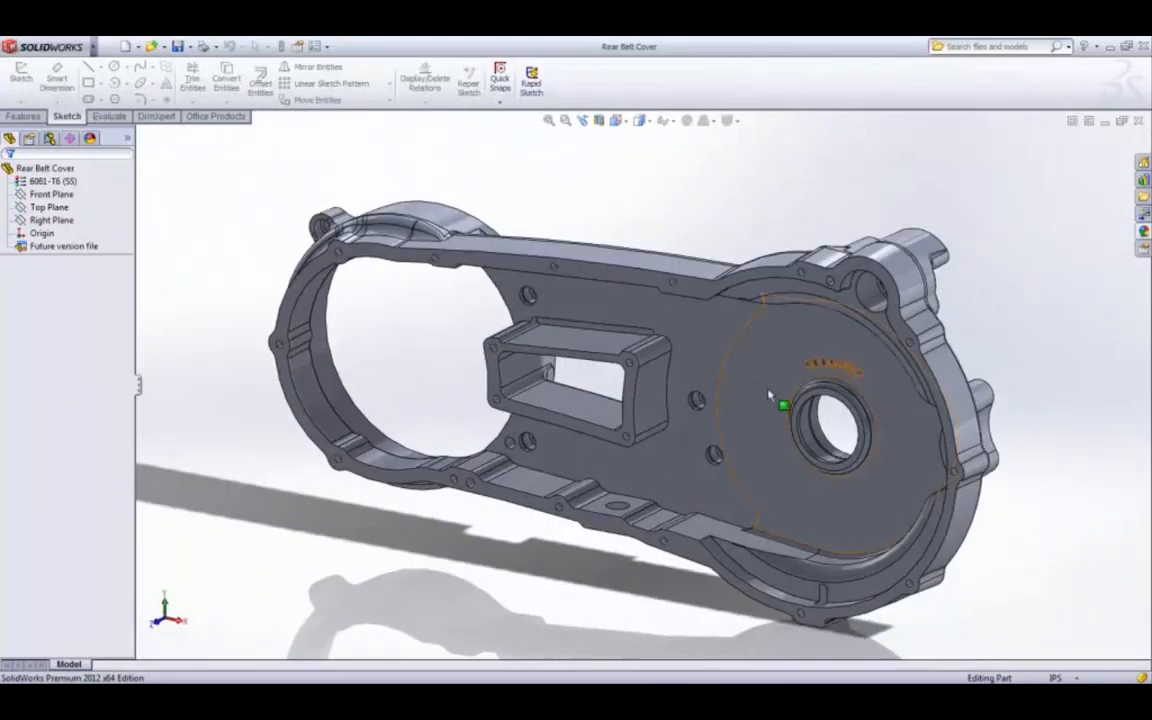
left_click(690, 355)
middle_click_drag(497, 402, 501, 418)
left_click(456, 382)
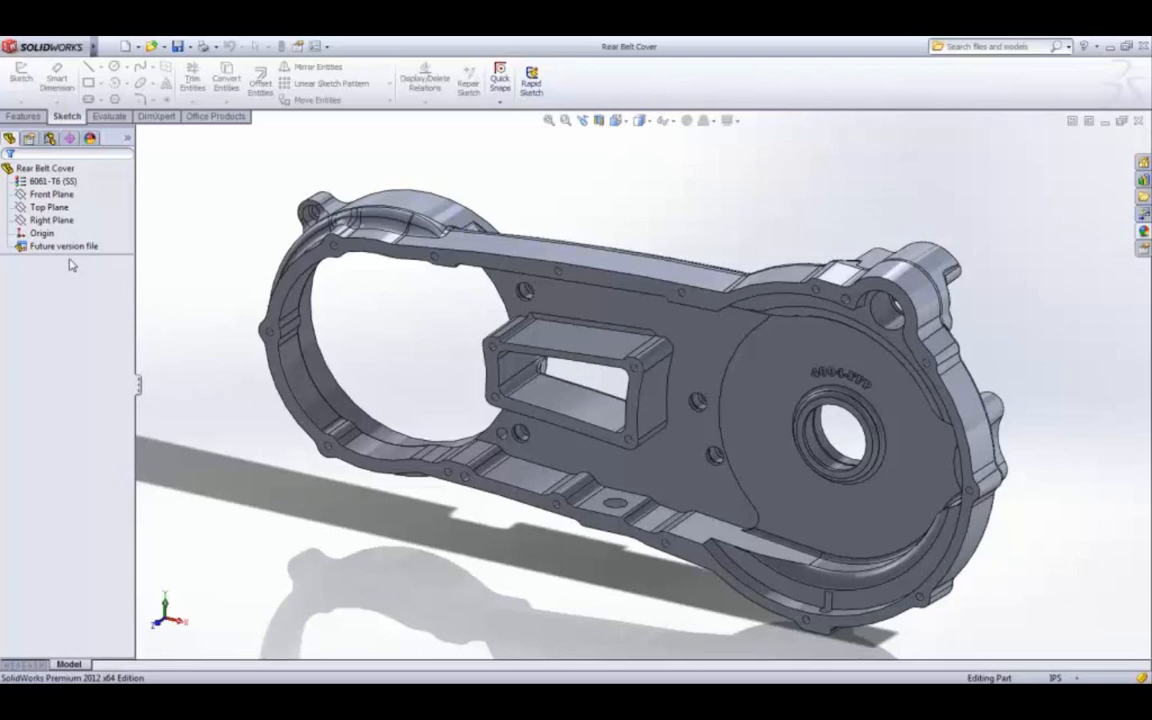
Step: Open the Front Belt Cover Assembly with its Default configuration and accept the Beta version notice
key("ctrl+o")
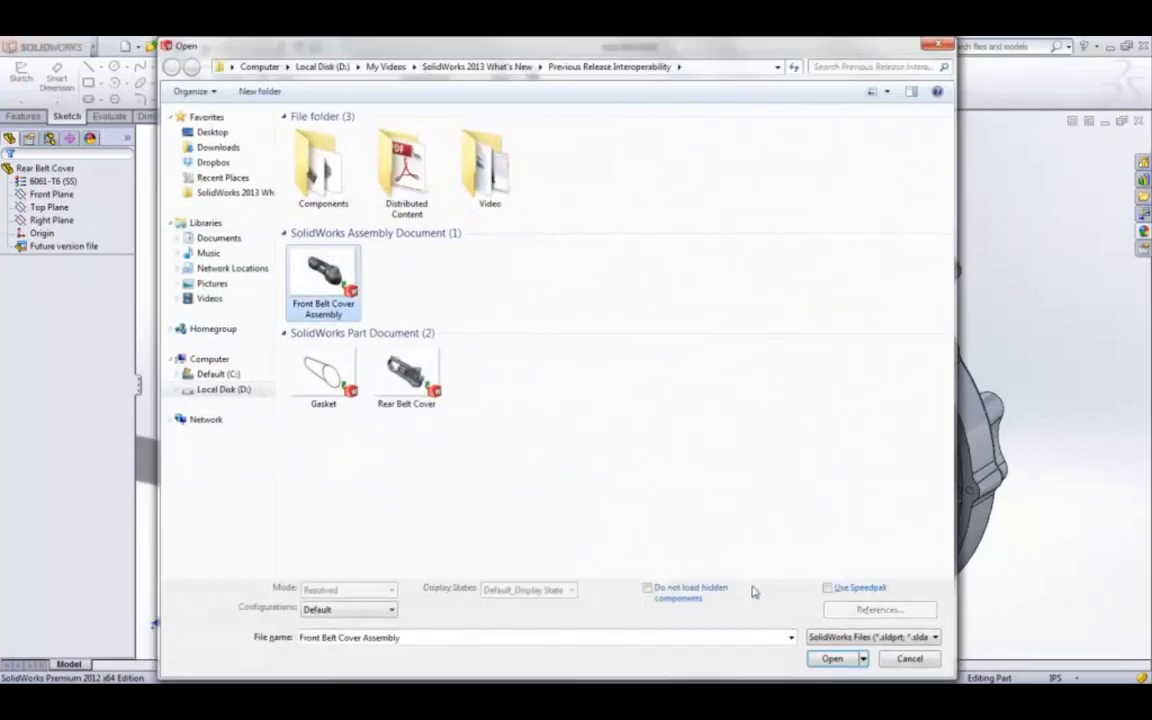
left_click(832, 658)
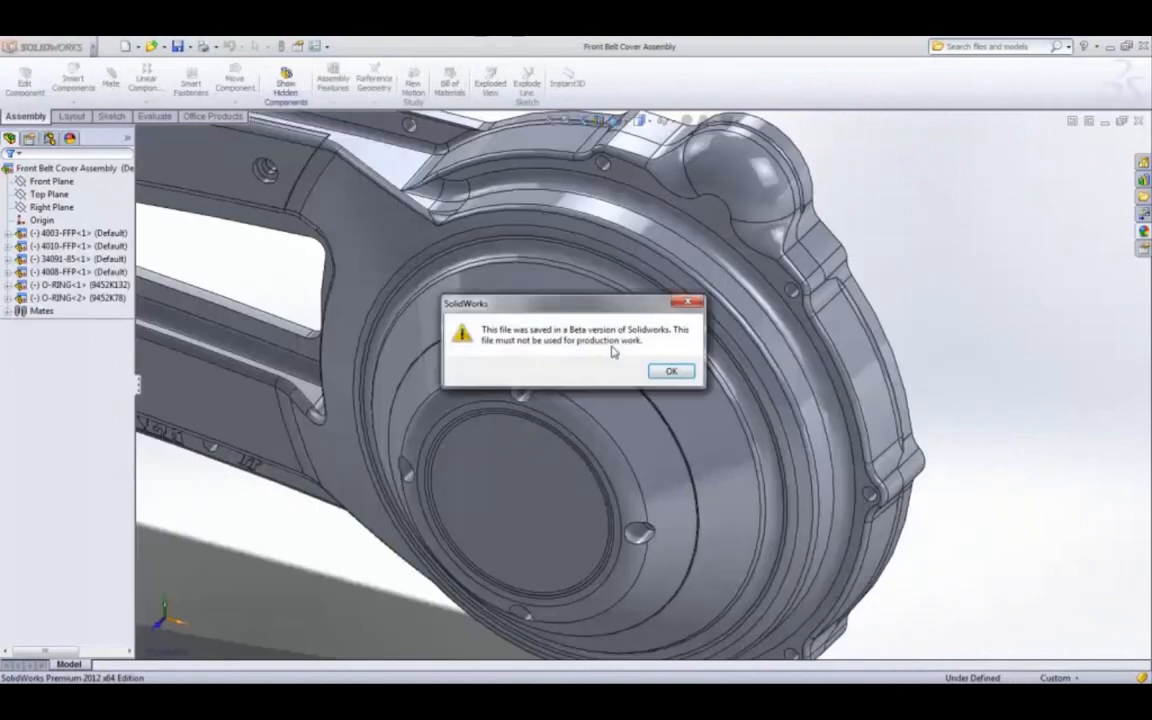
left_click(673, 372)
key("f")
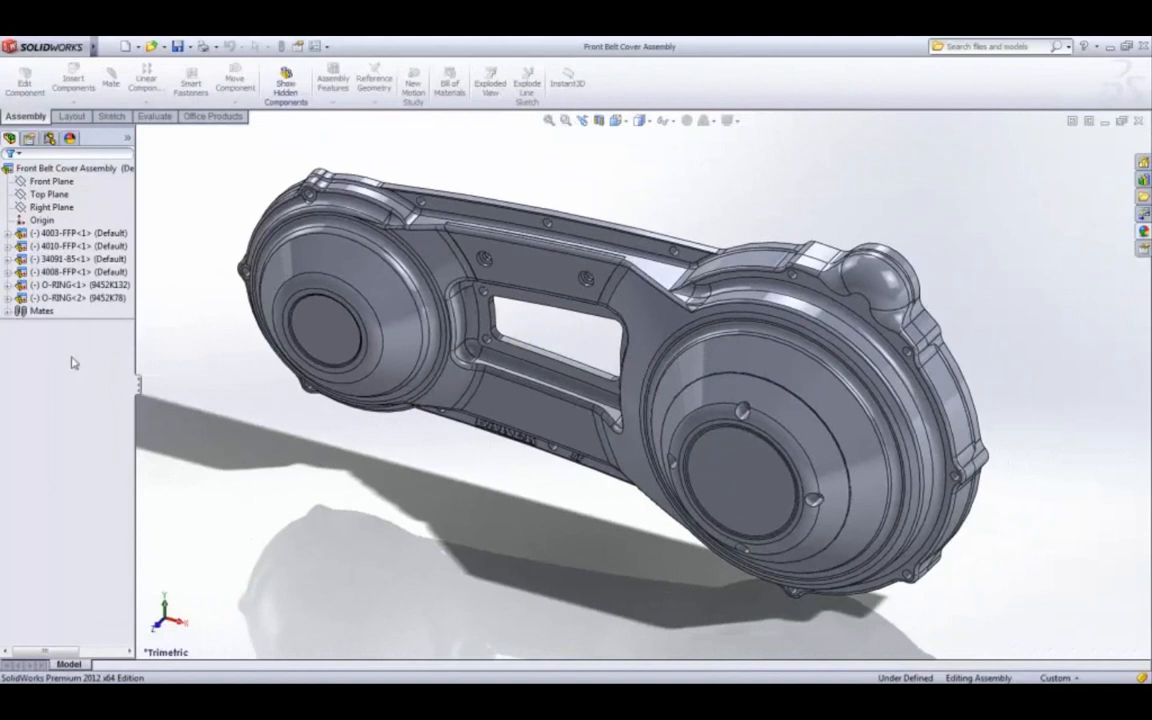
Step: Examine the contents of components 4003-FFP and 4010-FFP and the list of mates in the Front Belt Cover Assembly
left_click(7, 233)
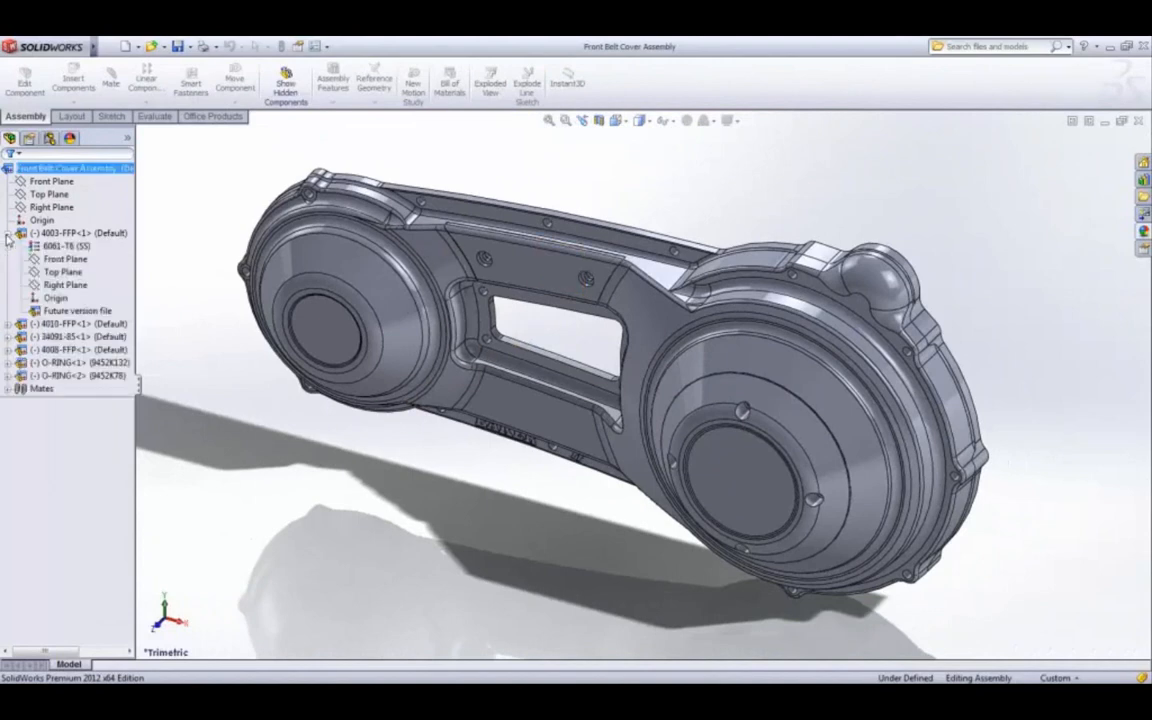
left_click(8, 324)
left_click(9, 324)
left_click(7, 233)
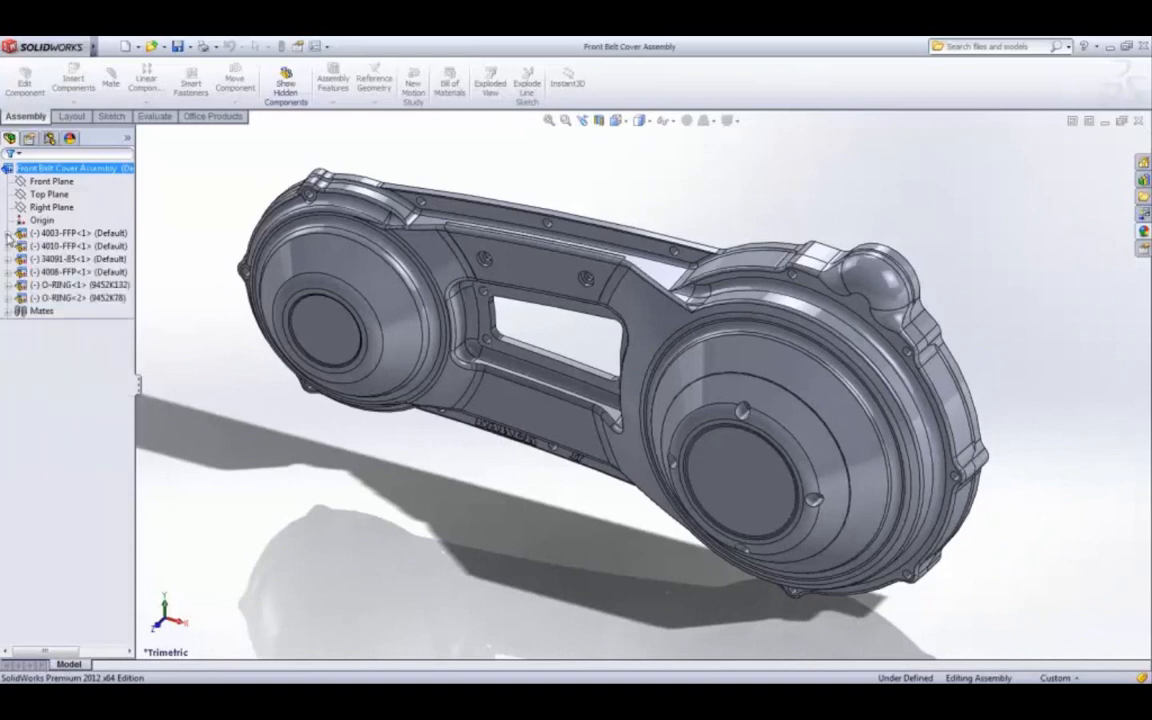
left_click(7, 298)
left_click(50, 324)
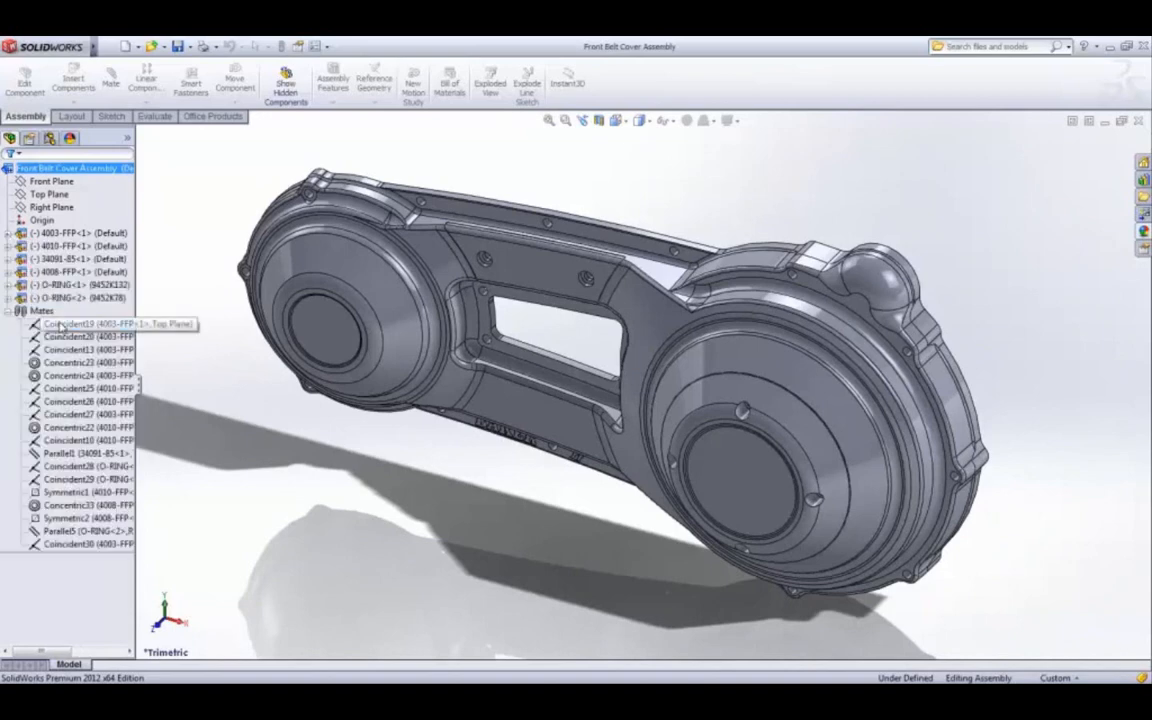
left_click(181, 319)
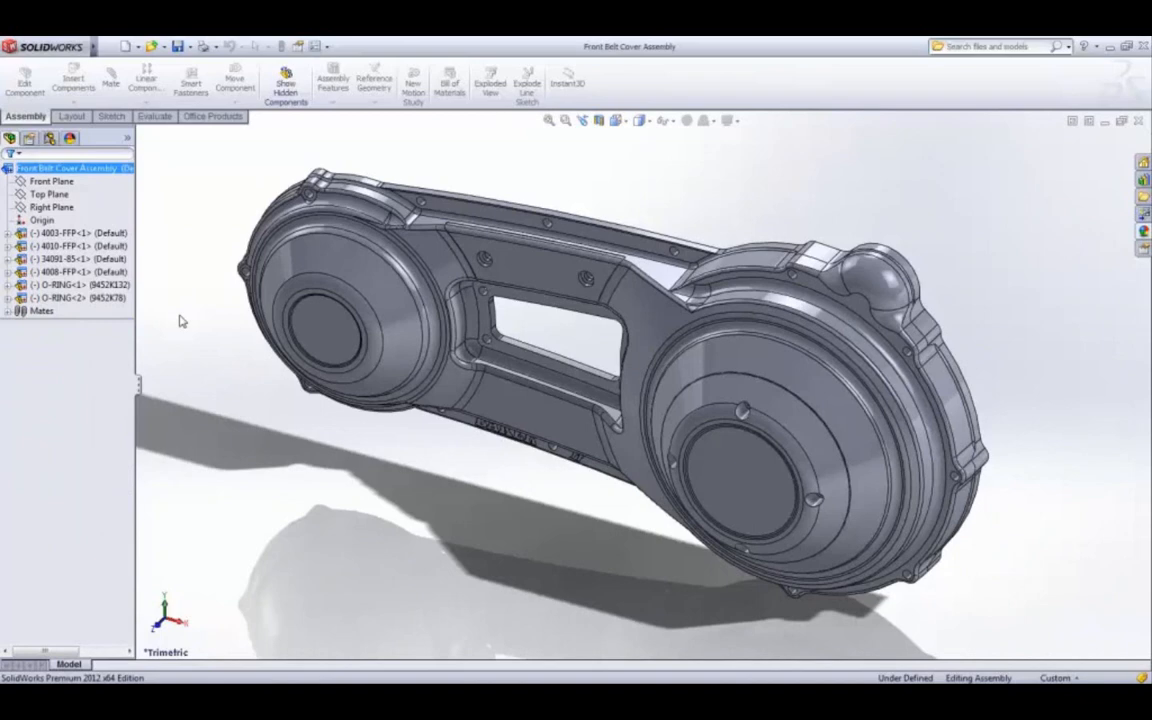
Step: Create a new assembly with the Rear Belt Cover fixed at the origin and the Front Belt Cover Assembly placed in front of it
key("ctrl+n")
double_click(478, 280)
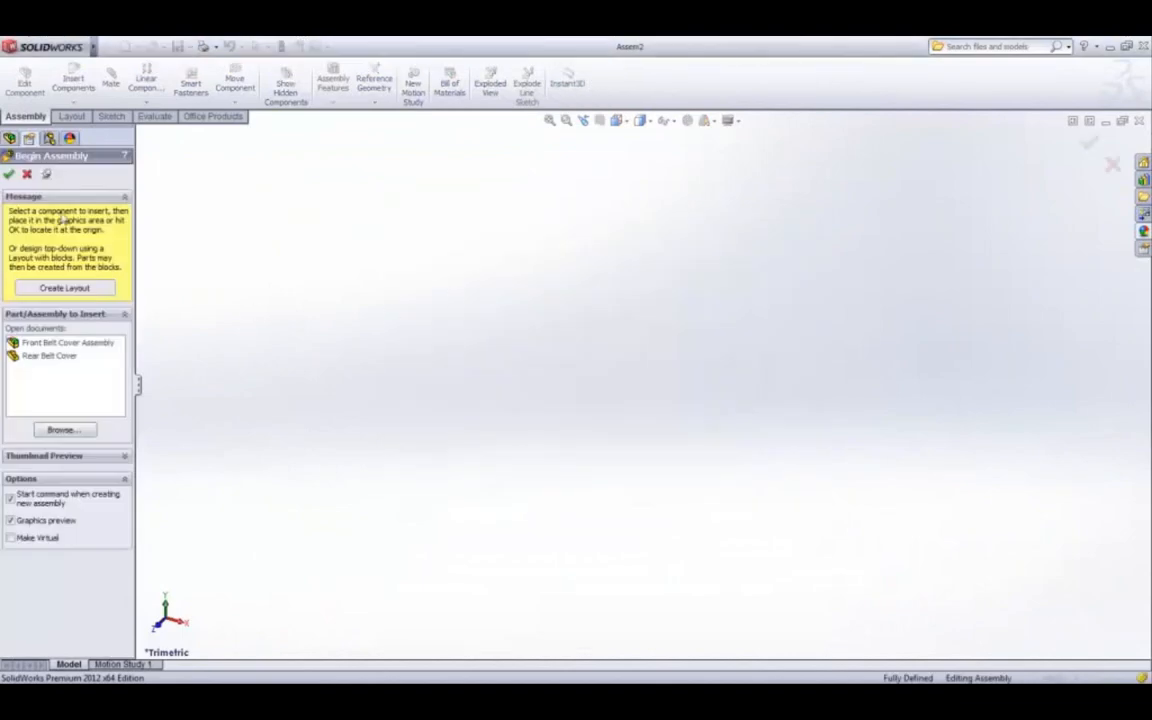
left_click(52, 357)
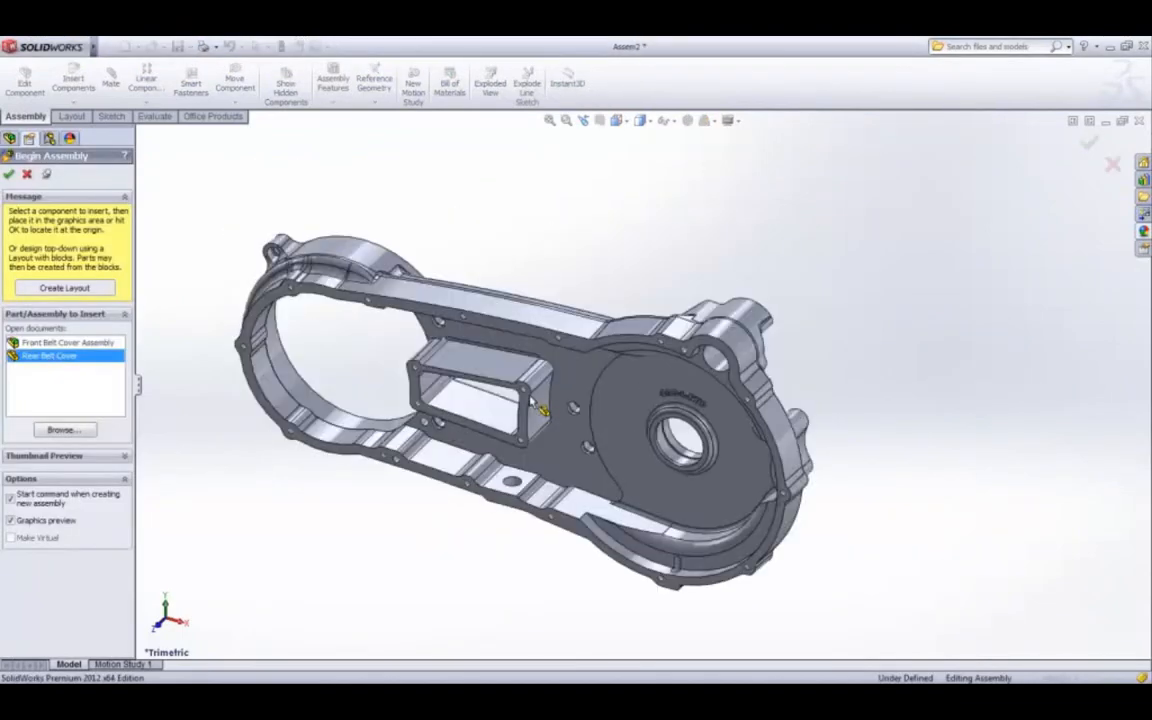
left_click(9, 175)
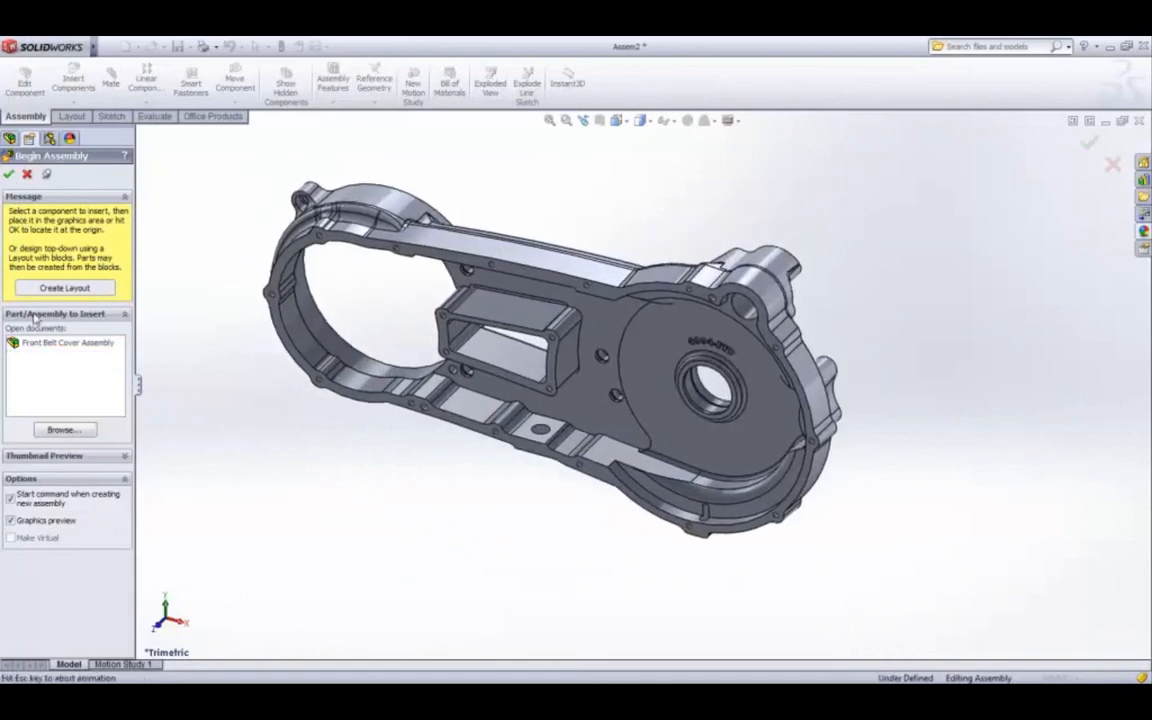
left_click(298, 475)
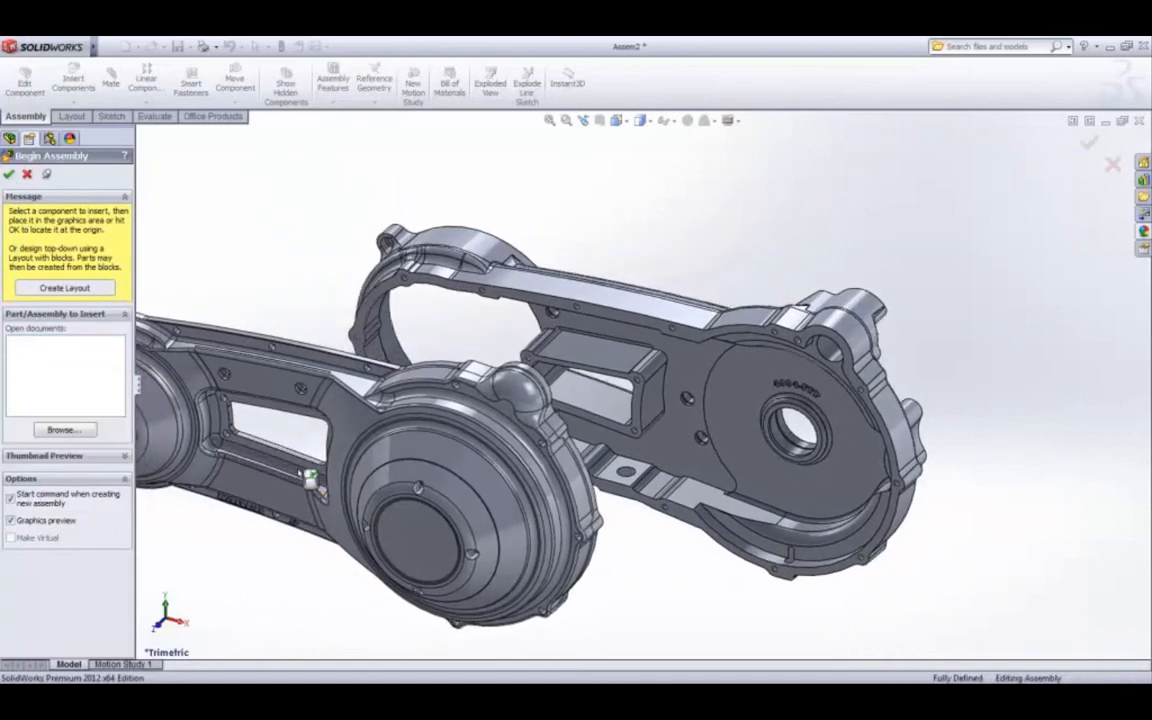
Step: Rotate the front cover to expose its flange and add a 1 mm distance mate between the front and rear cover flange faces
right_click_drag(357, 397, 263, 412)
key("s")
left_click(293, 263)
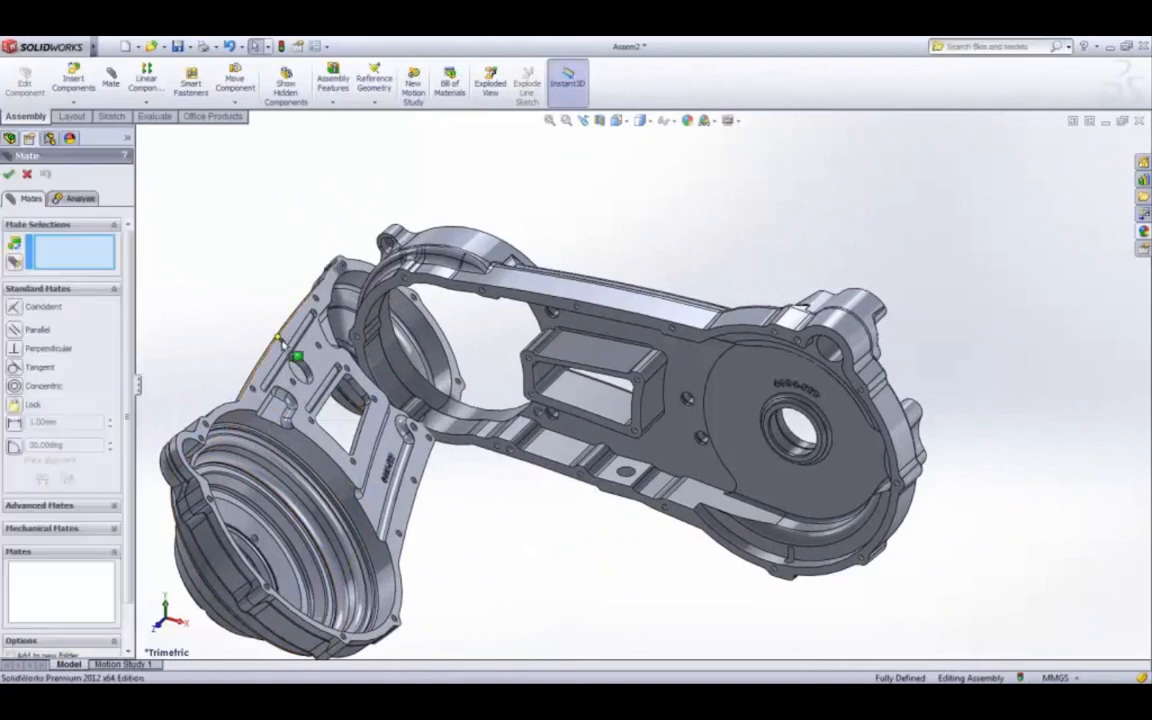
left_click(272, 348)
left_click(690, 340)
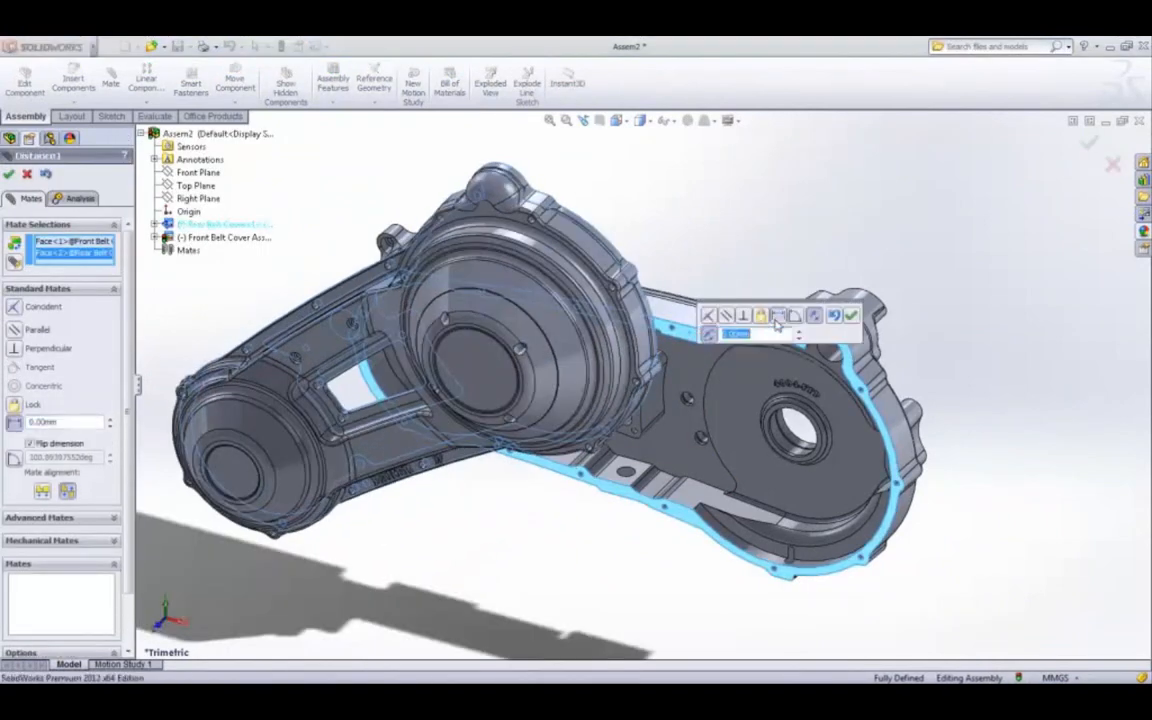
type("1")
key("Return")
left_click(851, 315)
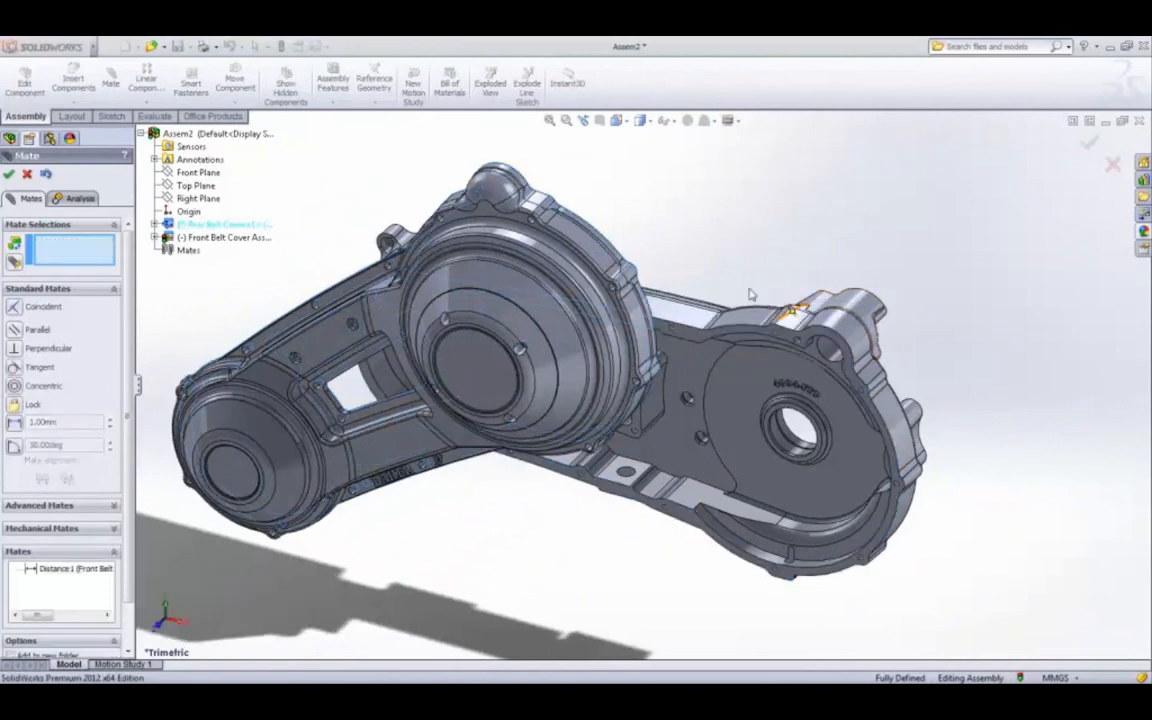
Step: Mate the front cover concentric with the rear cover's large end and make its Top Plane coincident with the assembly's Top Plane
left_click(603, 255)
left_click(889, 406)
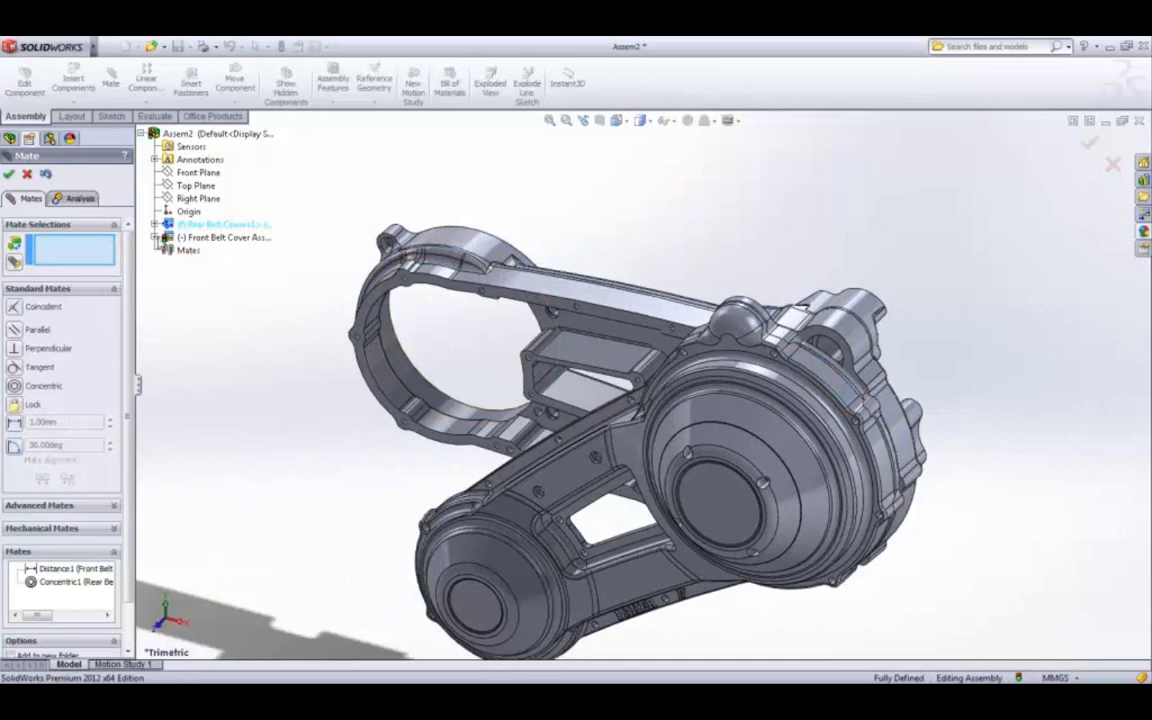
left_click(156, 237)
left_click(209, 262)
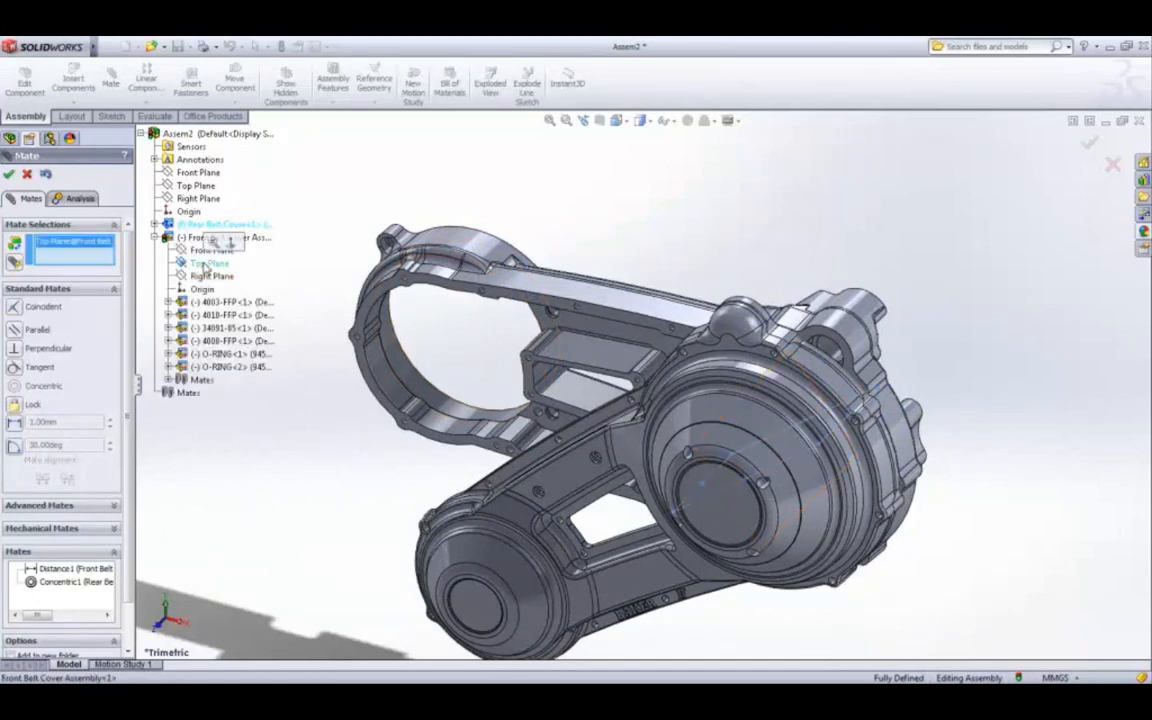
left_click(195, 185)
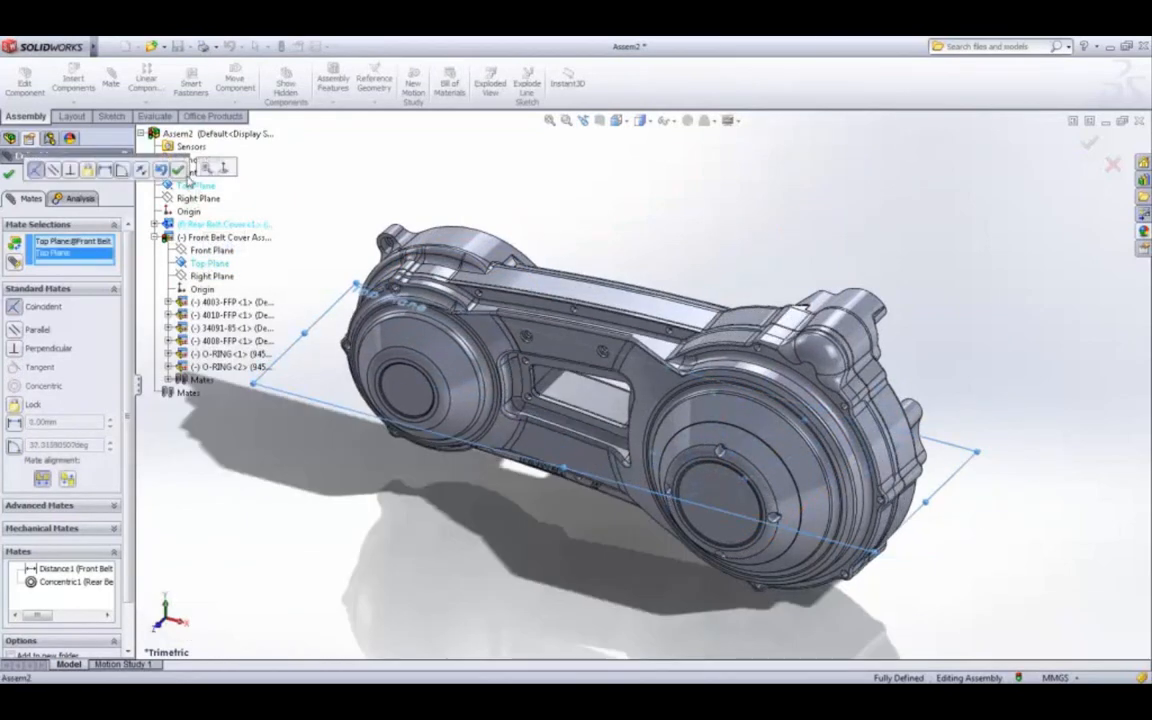
left_click(179, 172)
key("Return")
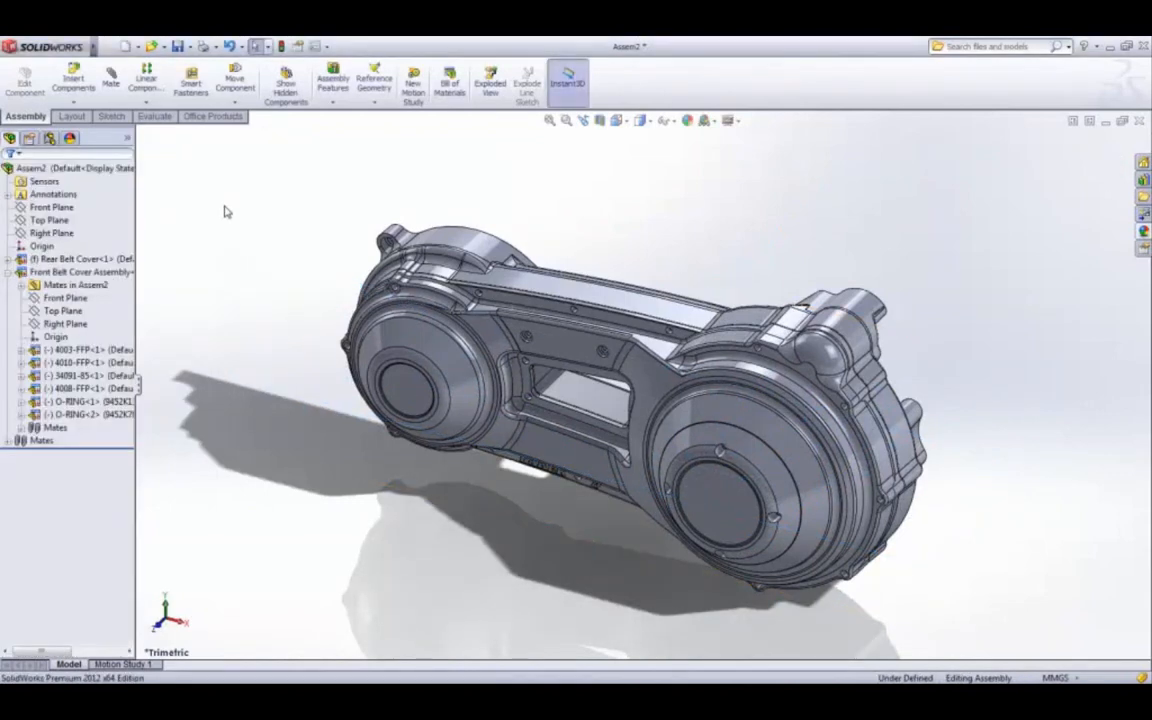
Step: Open the Gasket part and expand its Boss-Extrude1 and Extrude-Thin1 features to reveal their sketches
key("ctrl+o")
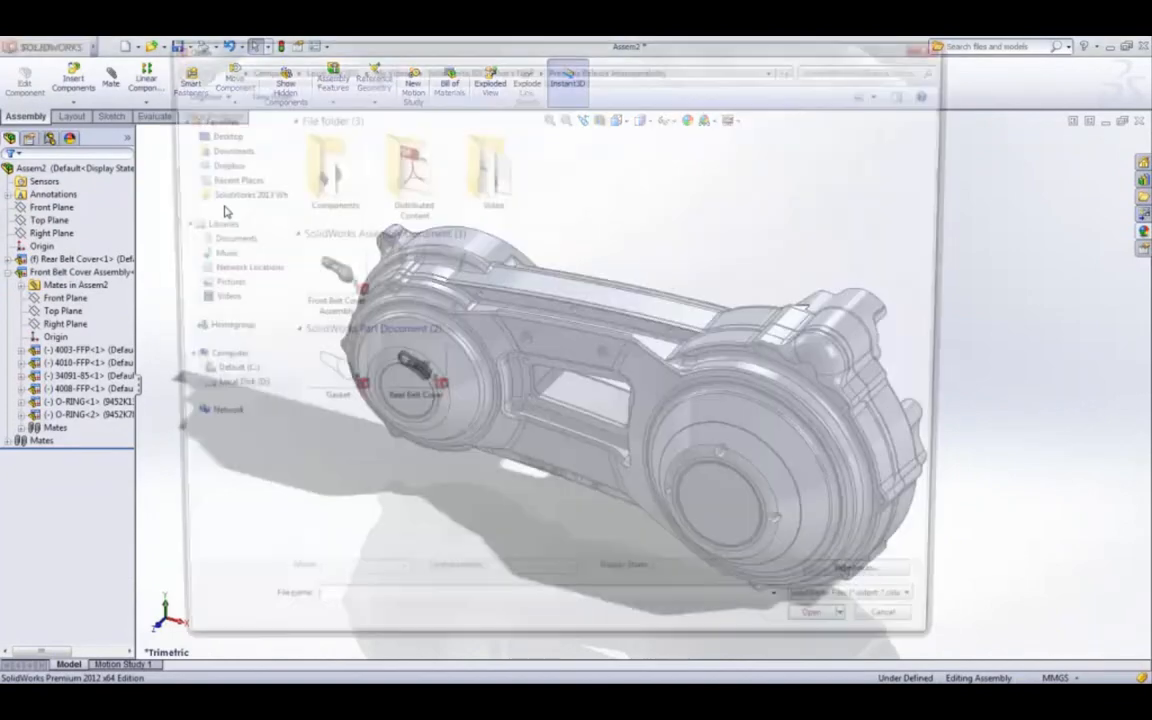
double_click(316, 367)
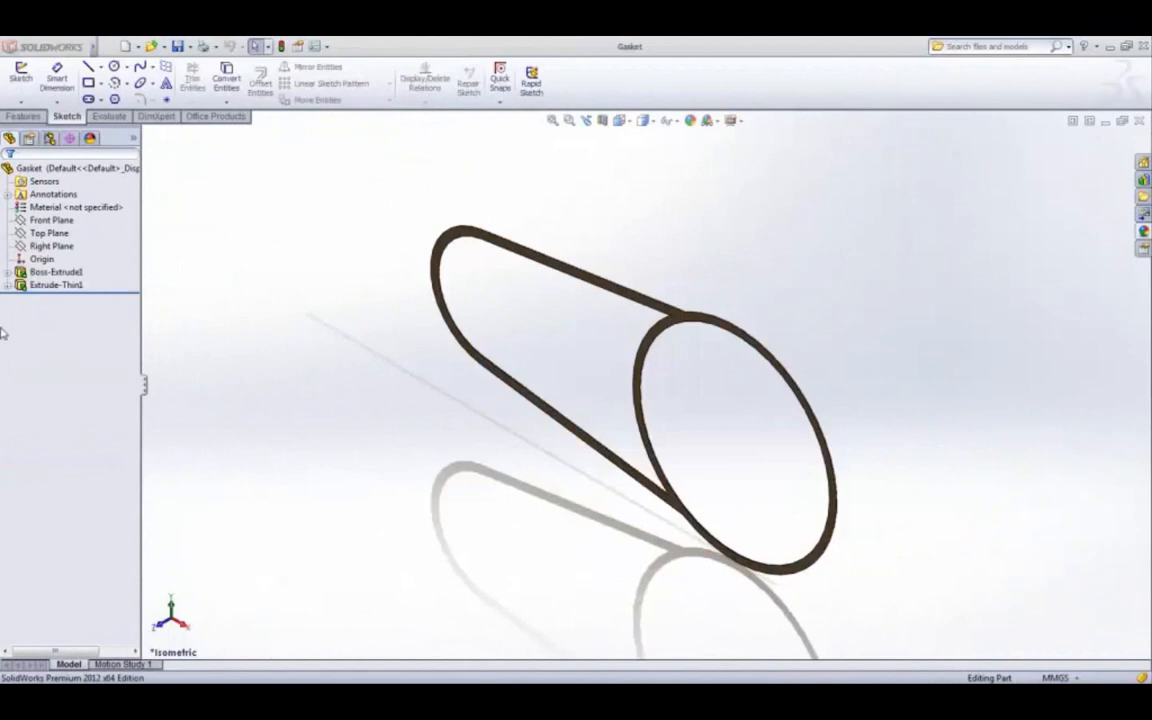
left_click(7, 286)
left_click(8, 272)
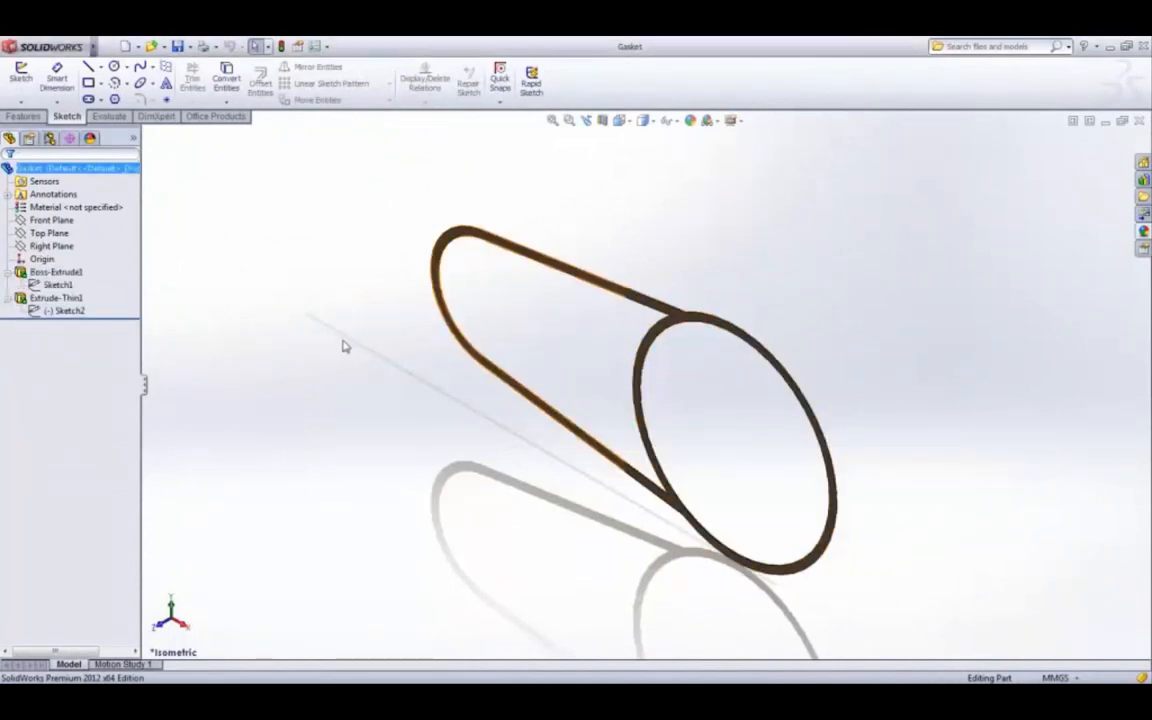
Step: Tile the open documents, insert the Gasket part into Assem2 and move it in front of the covers
key("alt+w")
key("h")
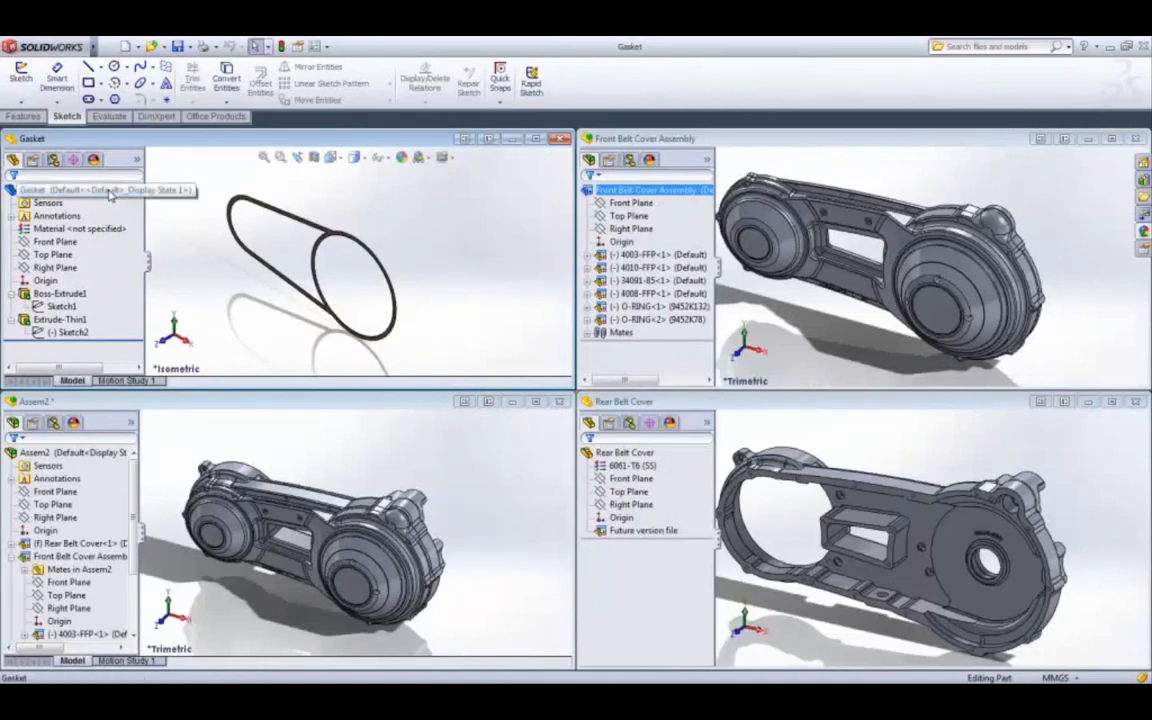
left_click_drag(110, 193, 446, 505)
left_click(536, 402)
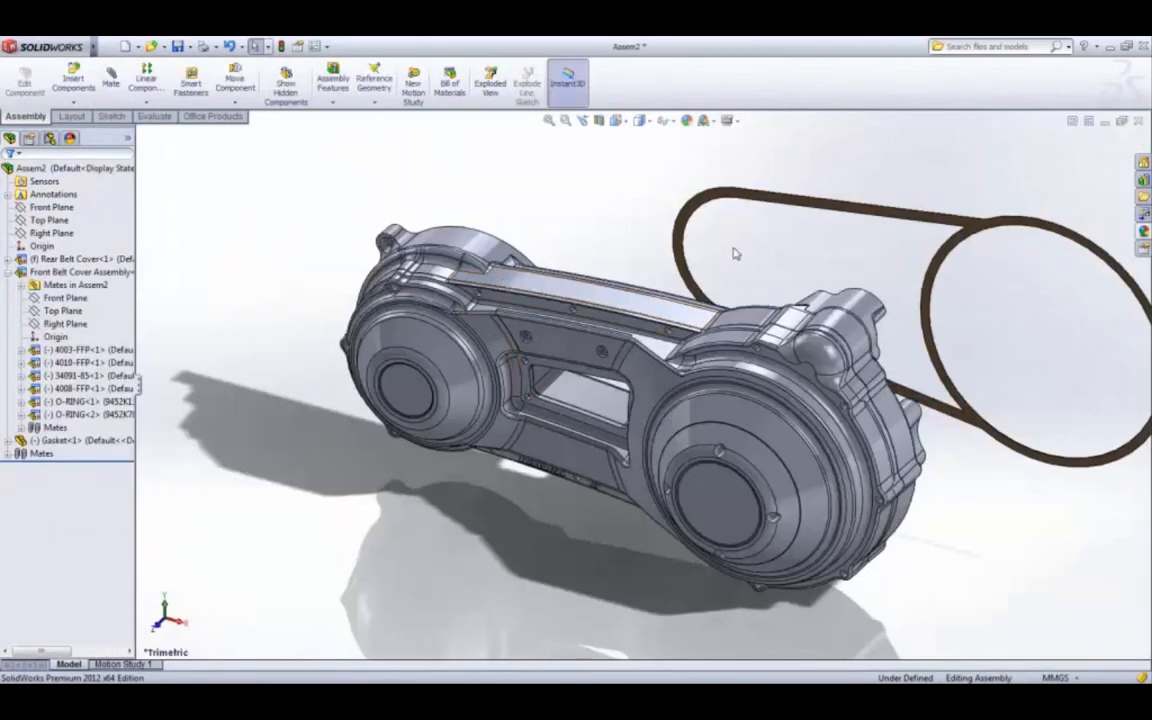
left_click_drag(776, 202, 228, 343)
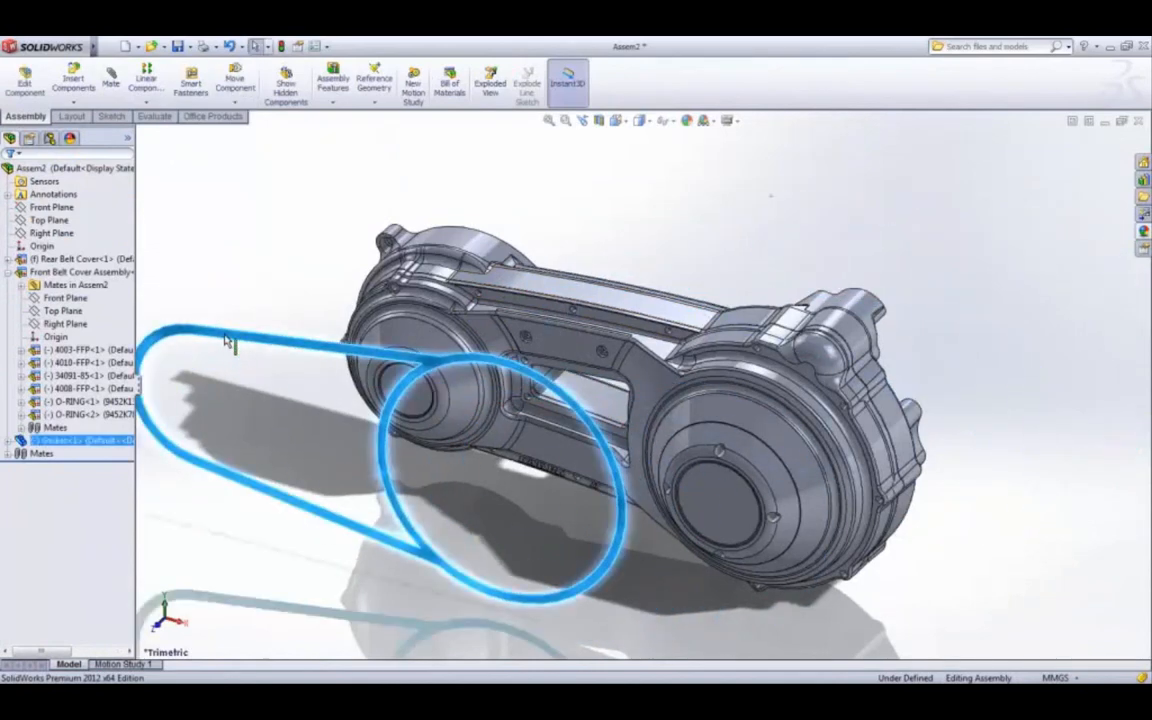
left_click(270, 263)
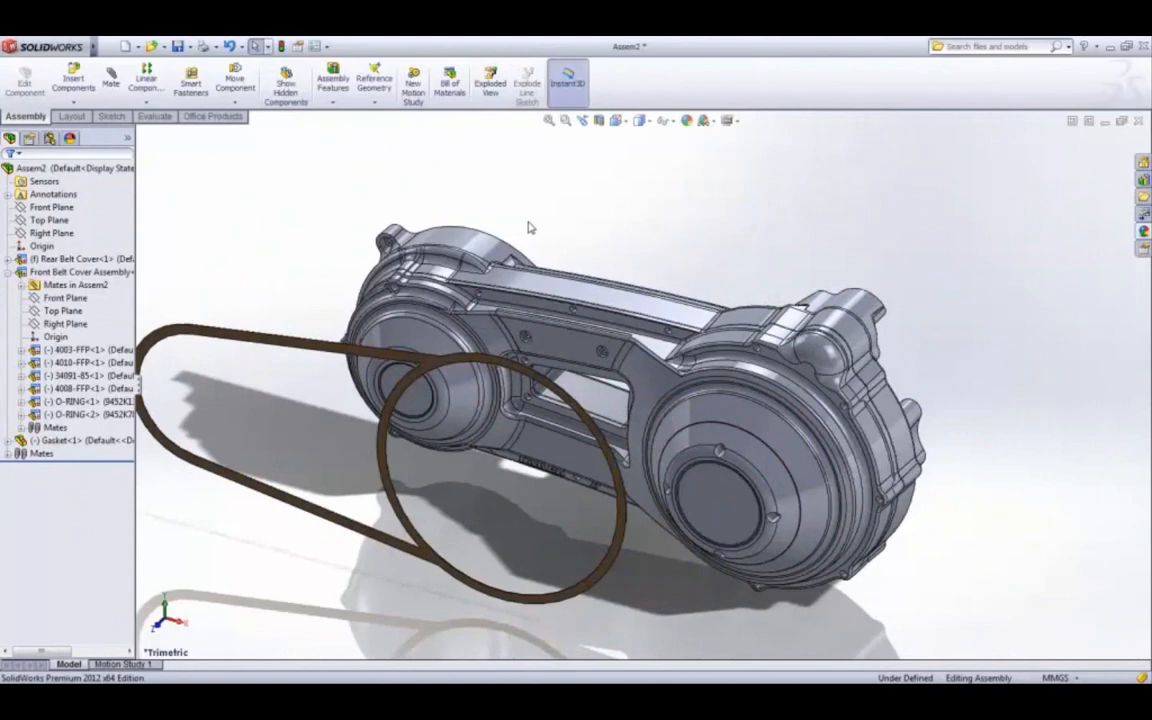
Step: Hide the front cover components 4003-FFP, 4010-FFP and 4008-FFP to expose the inside of the rear cover
key("Tab")
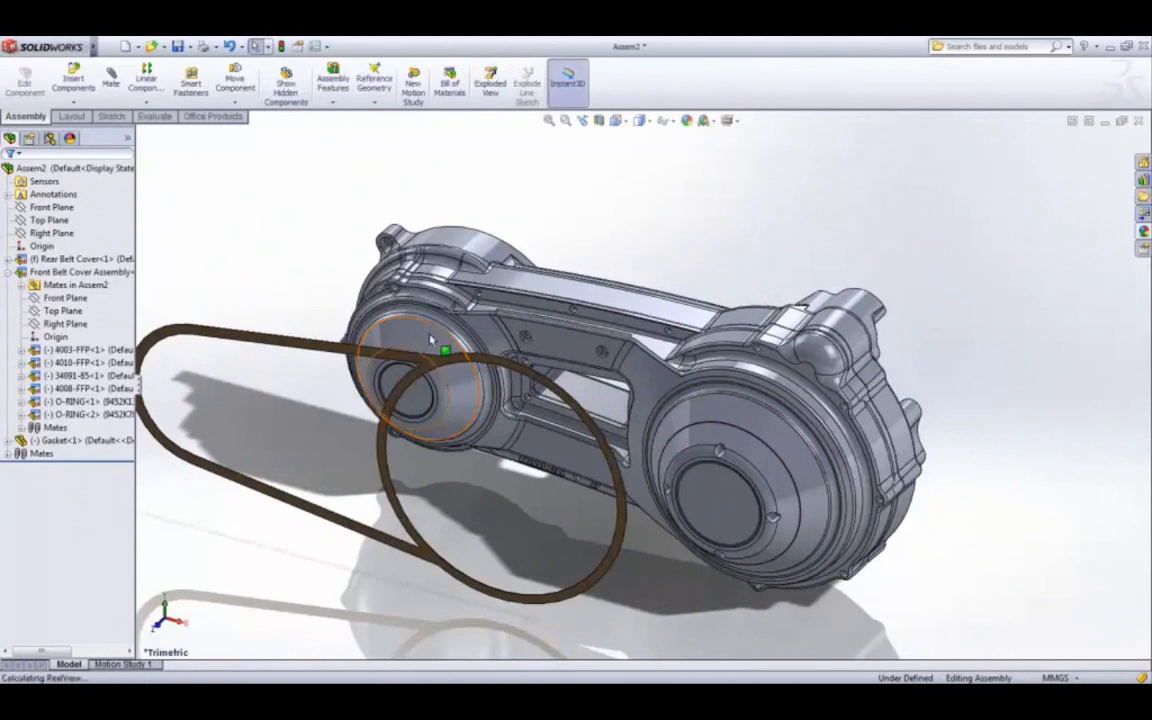
key("Tab")
key("Tab")
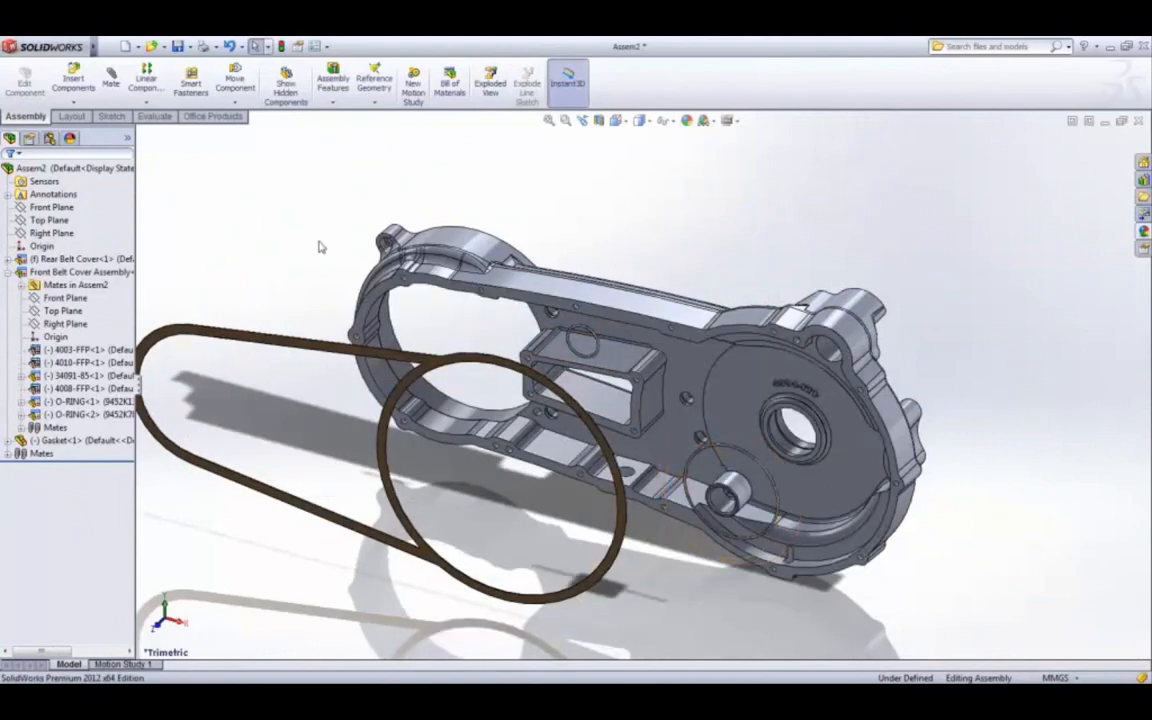
Step: Add a concentric mate between the gasket's circular edge and the curved wall at the rear cover's large end
left_click(327, 247)
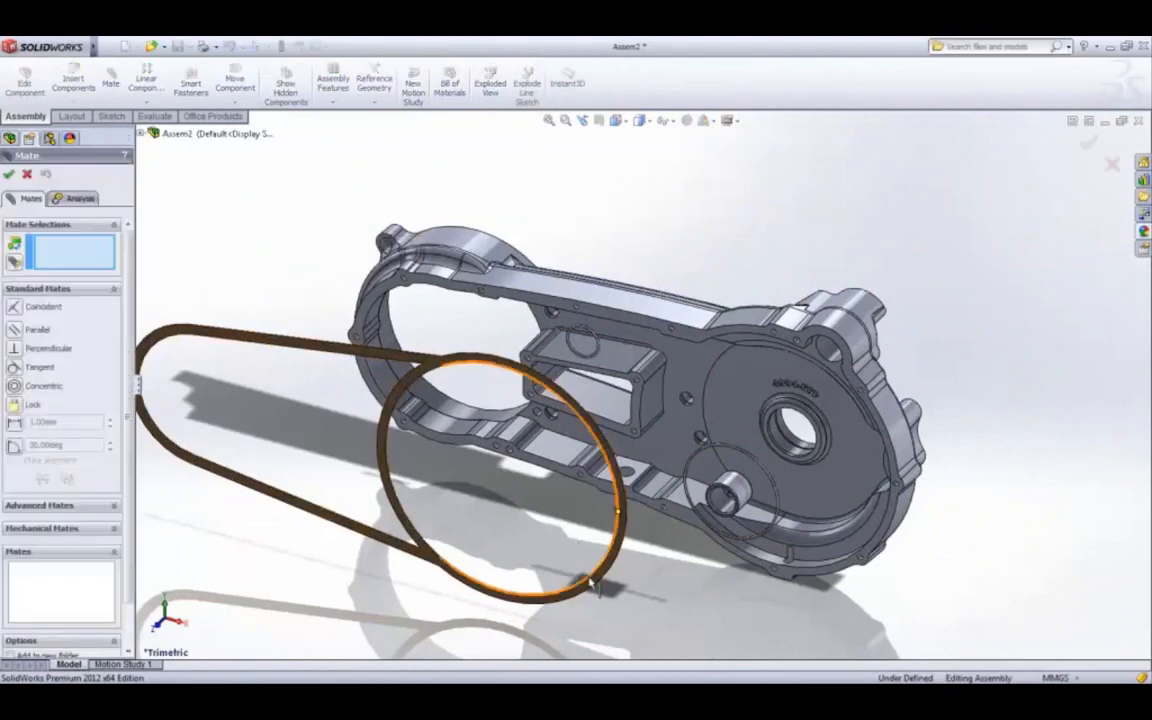
left_click(815, 569)
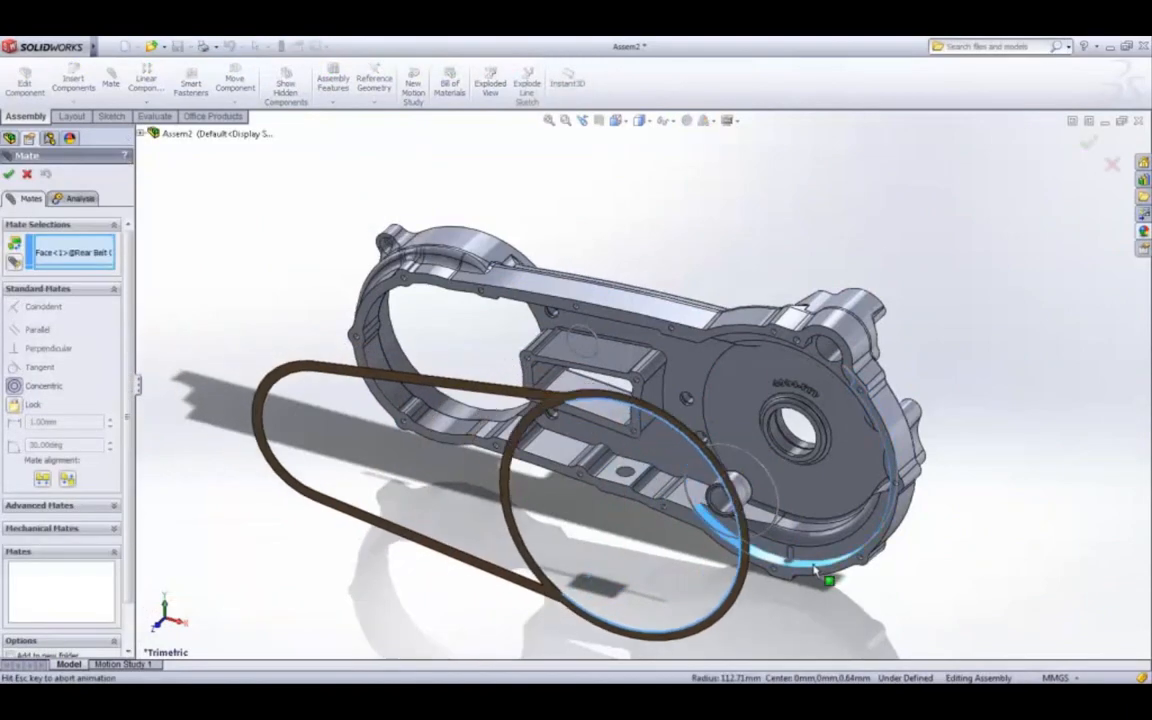
left_click(902, 586)
Step: Add a coincident mate between the gasket's back face and the rear cover's flange face
scroll(742, 527, "down", 5)
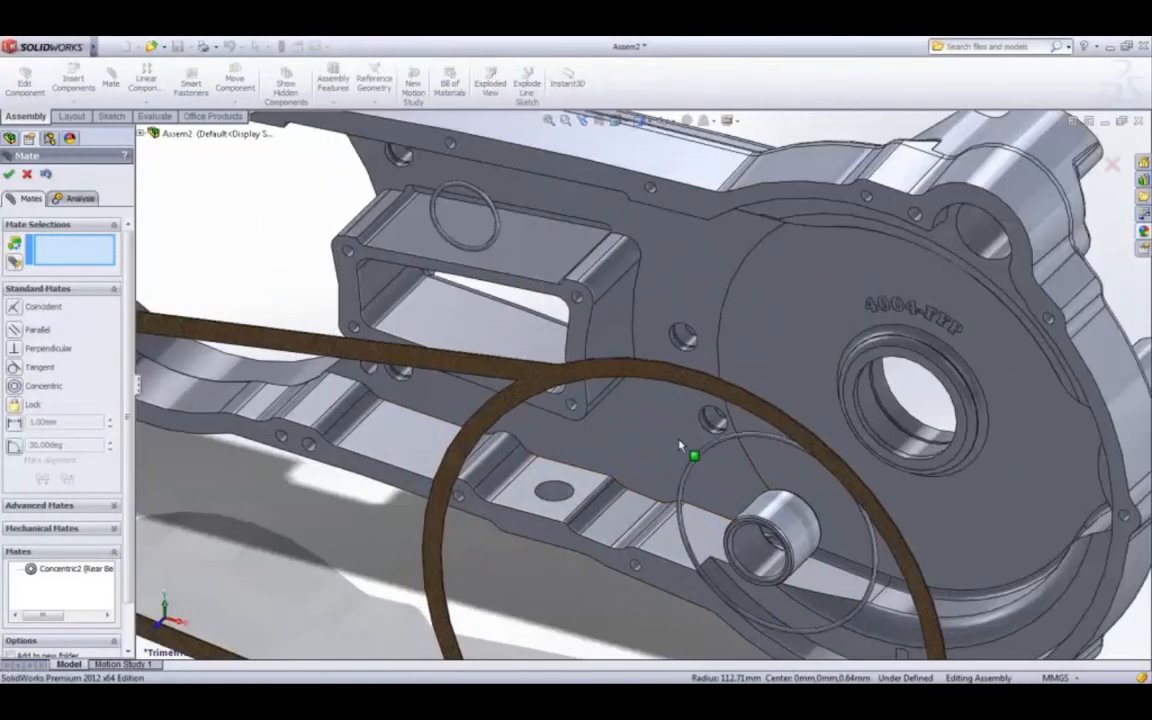
right_click(489, 352)
left_click(497, 354)
left_click(480, 350)
scroll(795, 340, "up", 4)
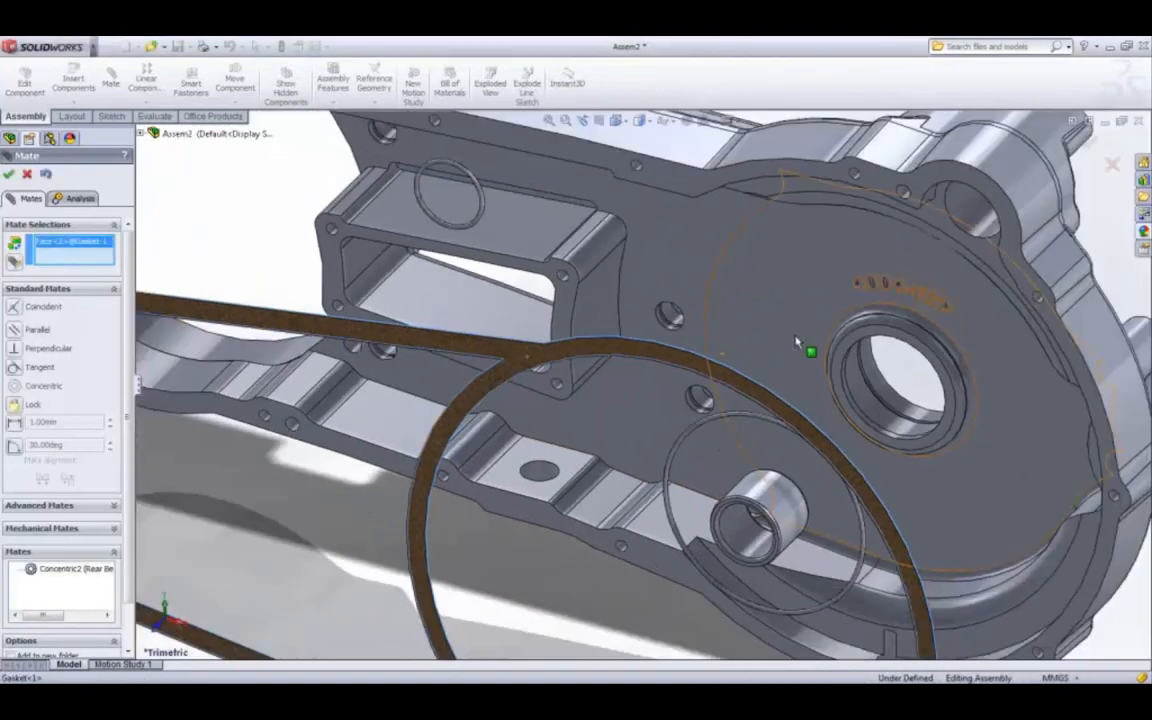
left_click(736, 240)
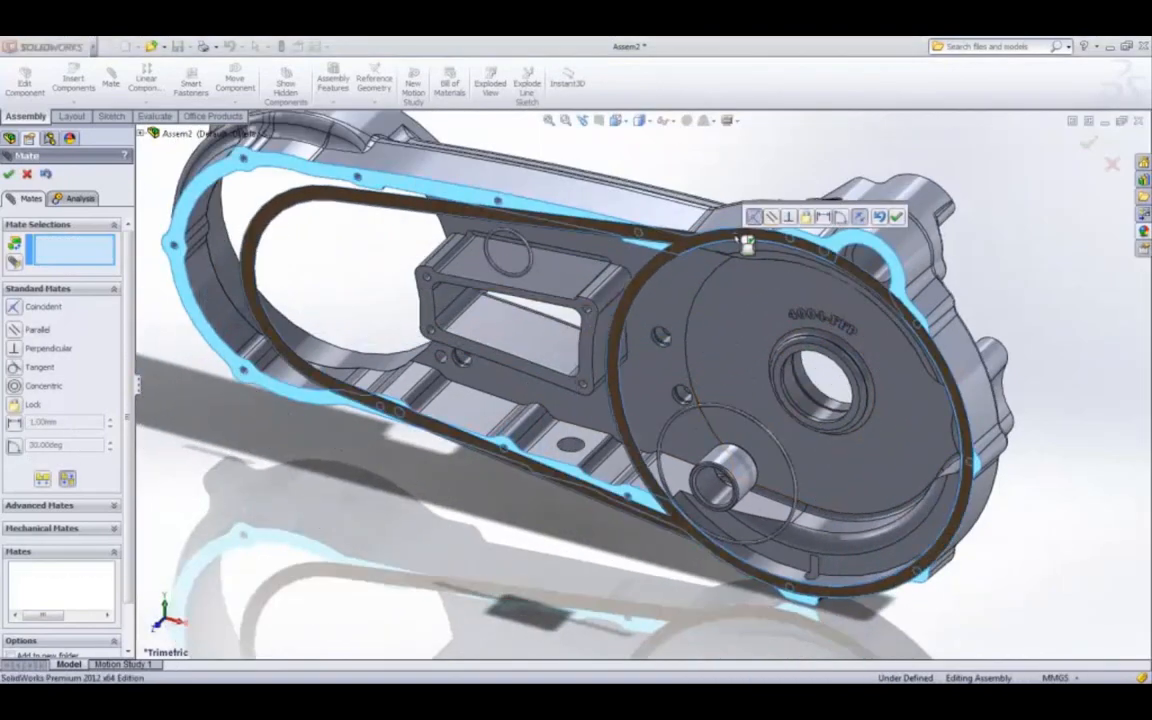
left_click(750, 215)
Step: Add a coincident mate between the gasket's Top Plane and the assembly's Top Plane, and finish mating
left_click(142, 135)
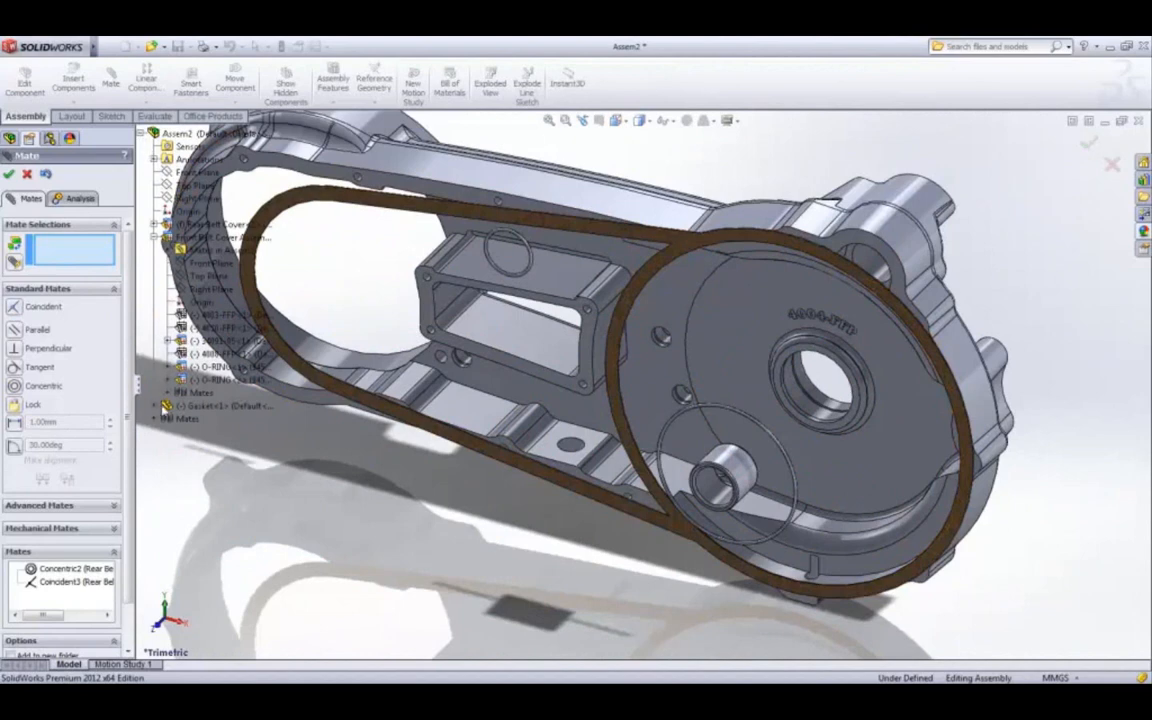
left_click(166, 406)
left_click(203, 483)
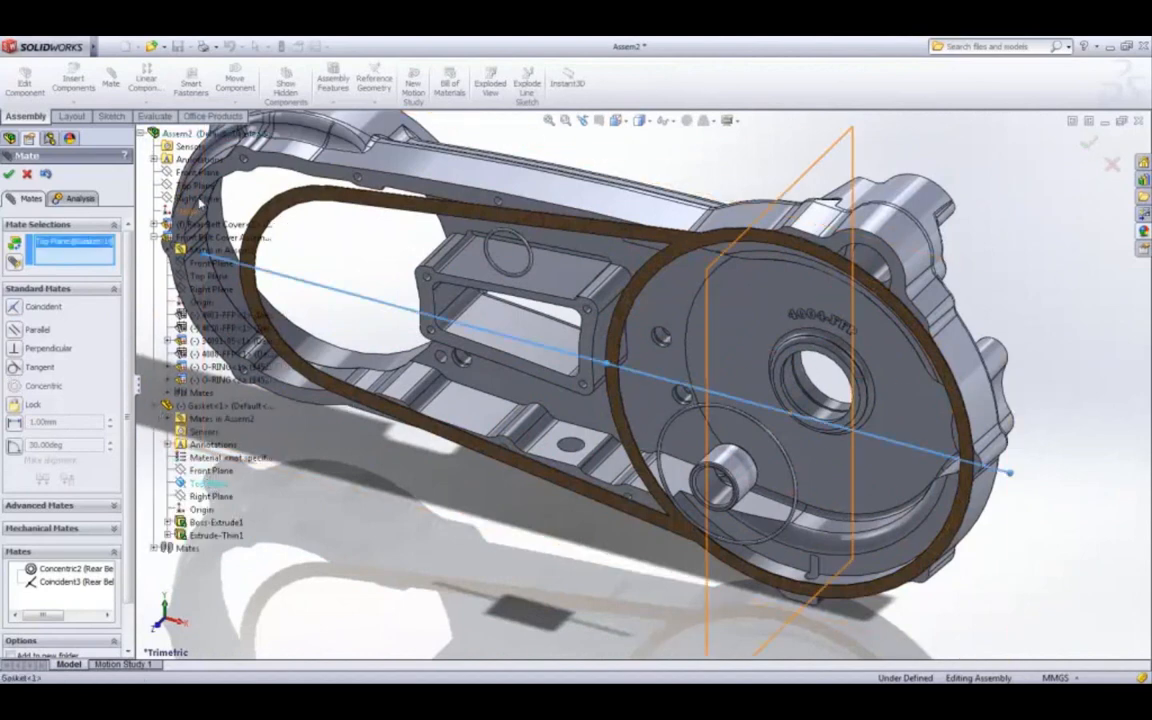
left_click(197, 187)
left_click(180, 171)
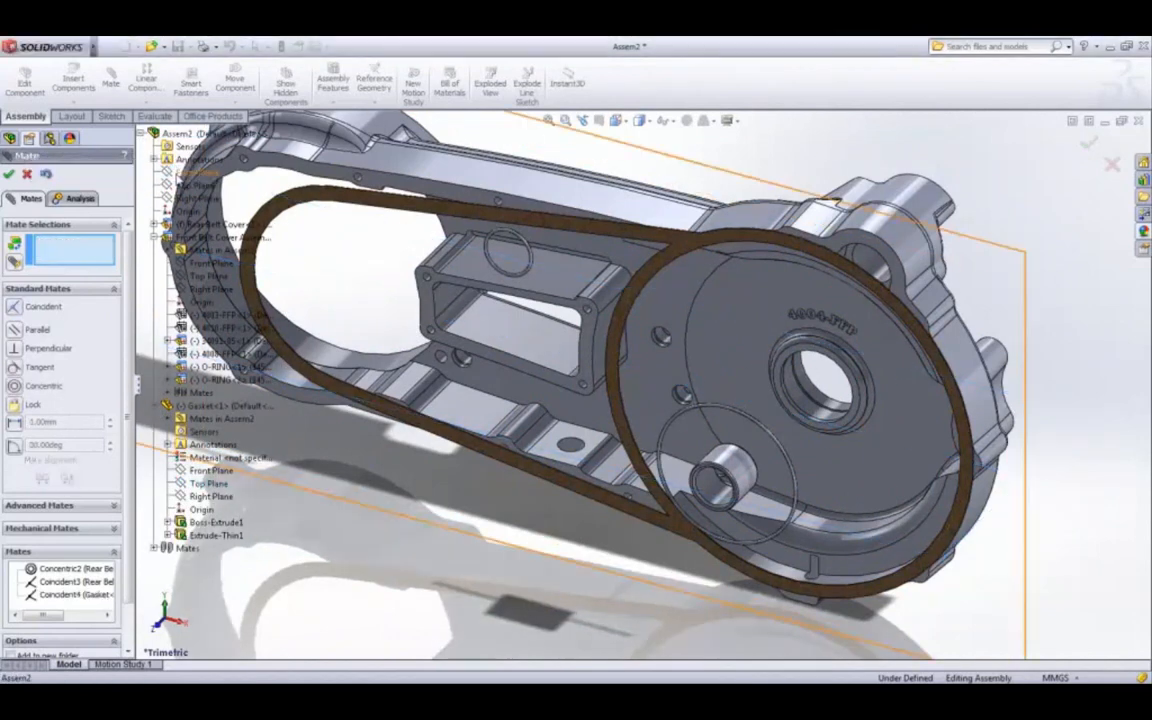
left_click(9, 175)
Step: Save the assembly as Gasket Design and collapse the expanded Front Belt Cover Assembly and Gasket in the feature tree
key("ctrl+s")
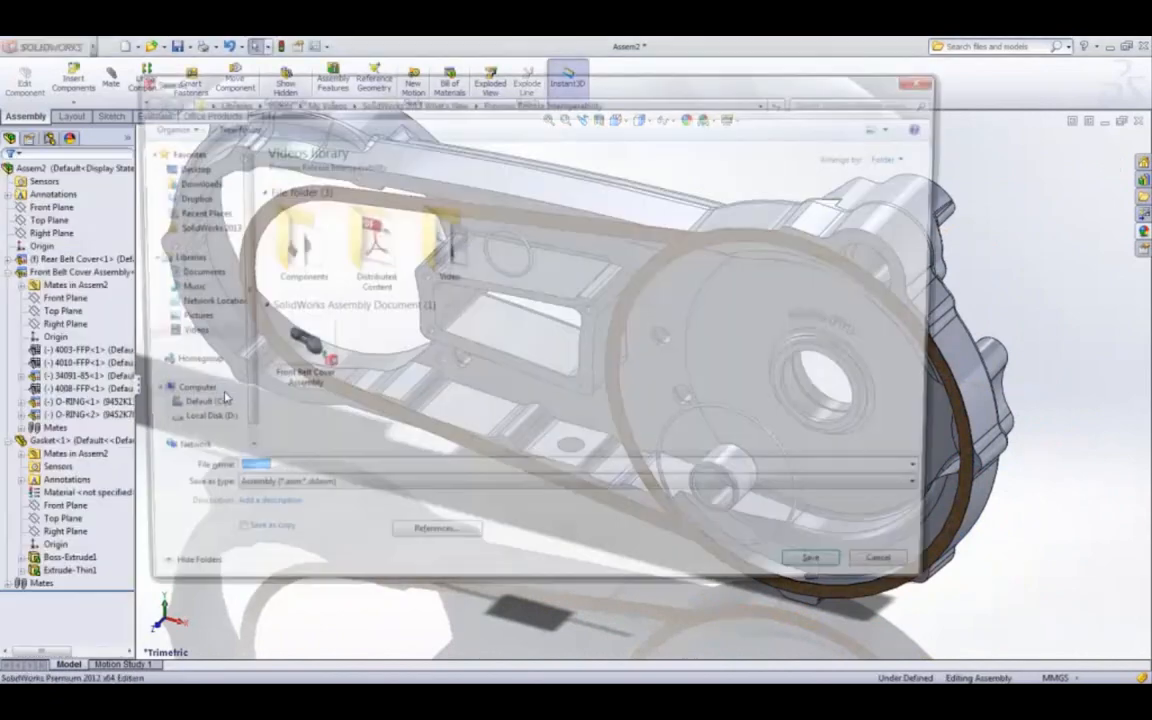
type("Gasket Design")
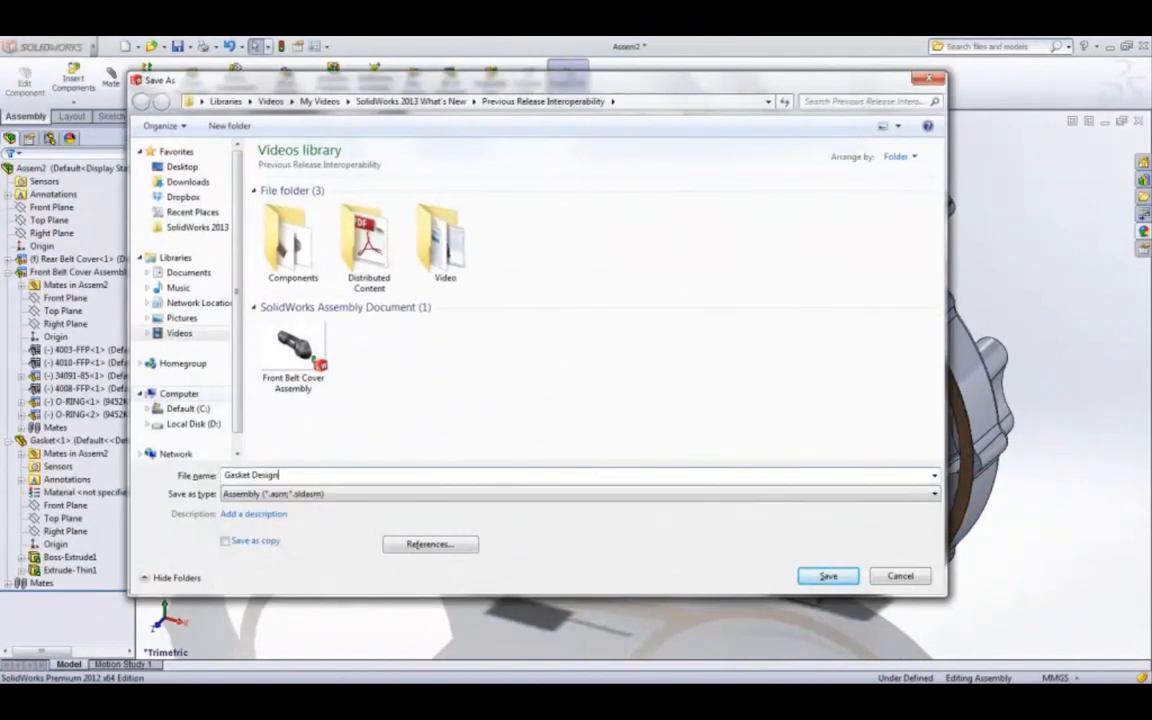
key("Return")
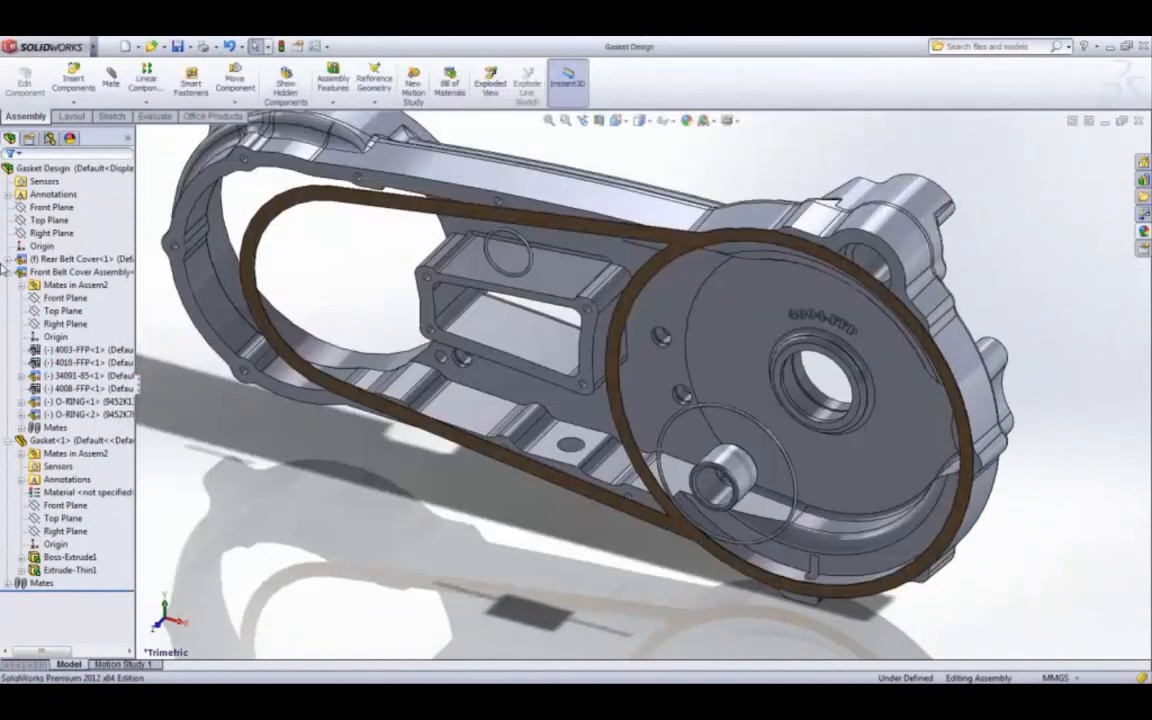
left_click(7, 271)
left_click(8, 284)
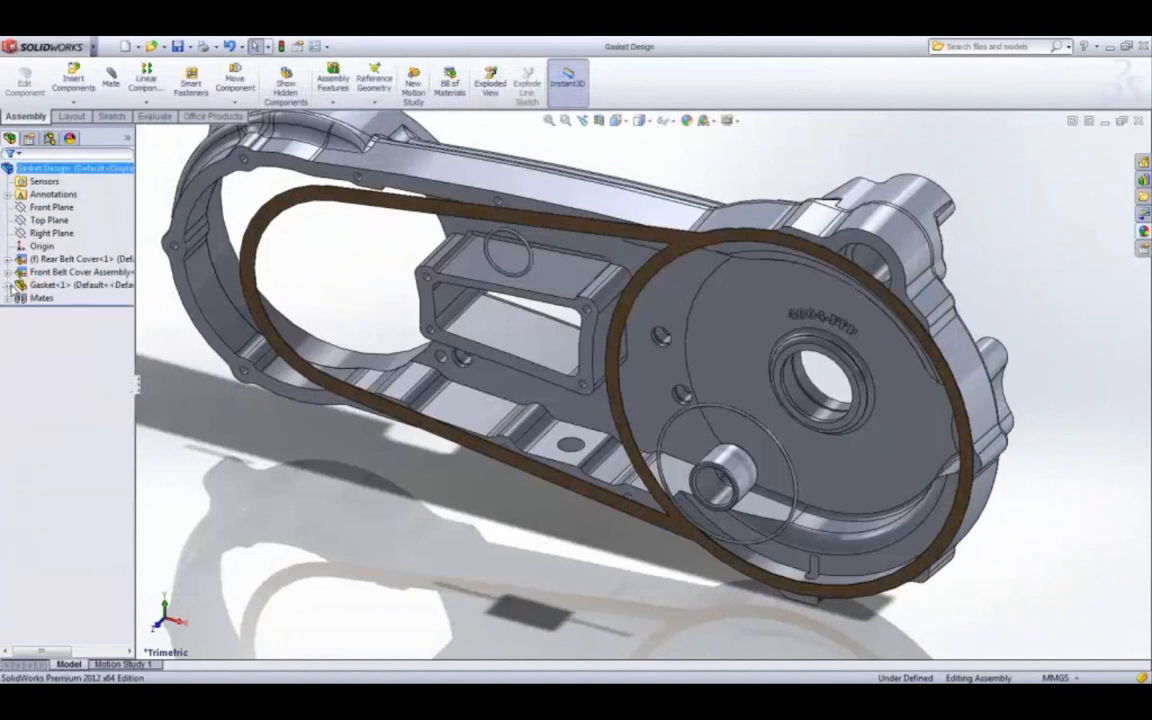
Step: Edit the gasket within the assembly and delete its Extrude-Thin1 feature together with the absorbed features
middle_click_drag(222, 361, 286, 387)
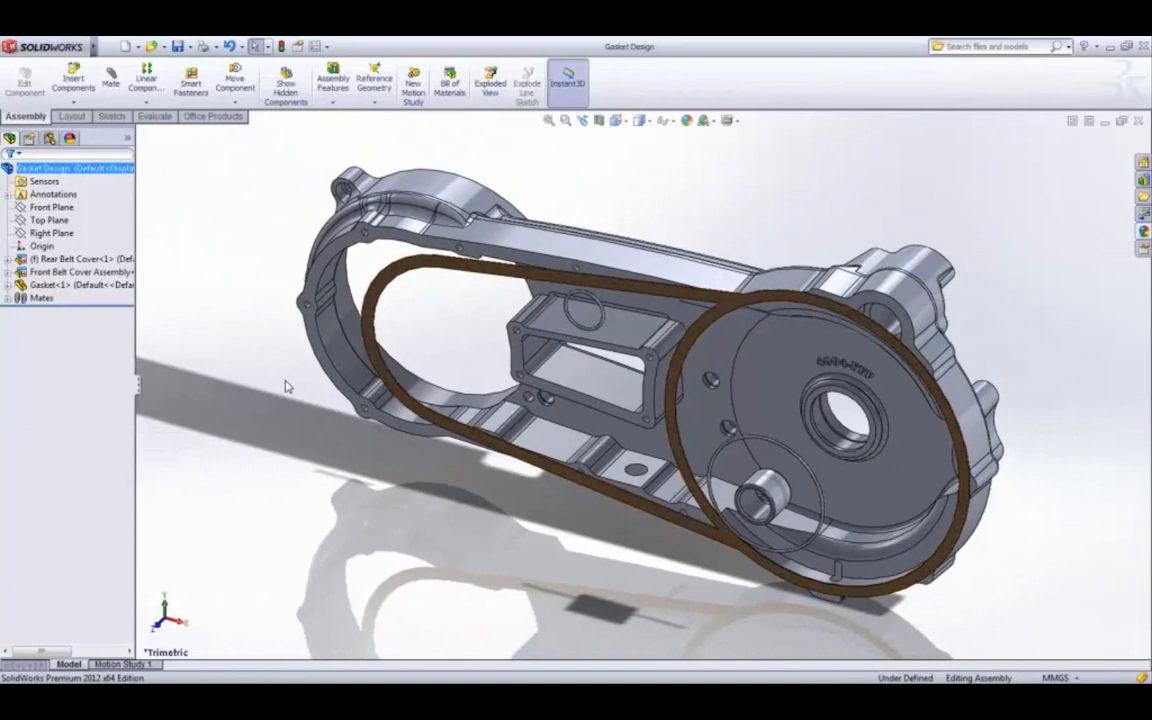
left_click(434, 272)
left_click(483, 183)
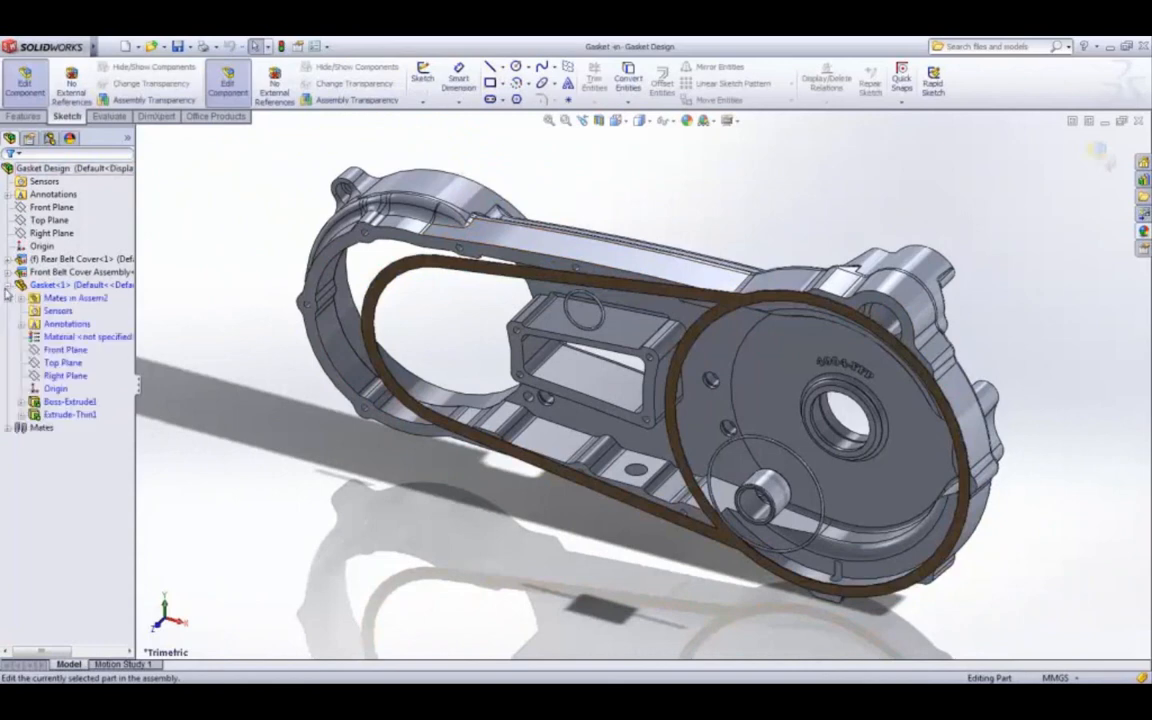
left_click(68, 415)
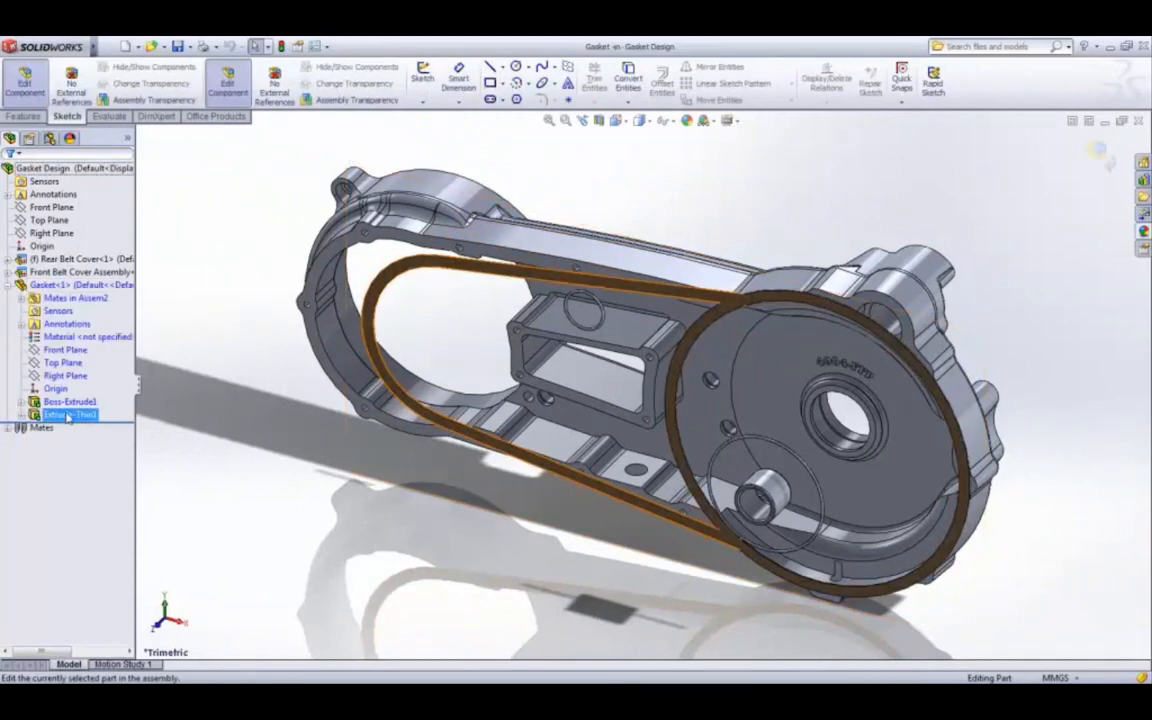
right_click(68, 418)
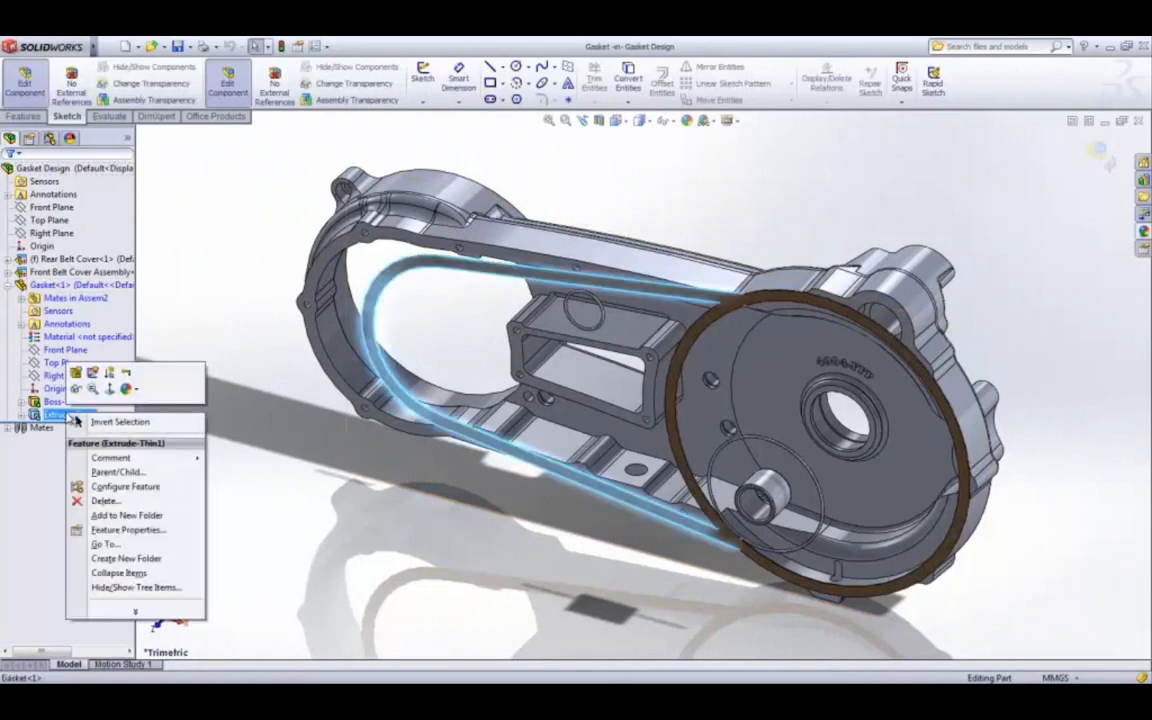
left_click(110, 501)
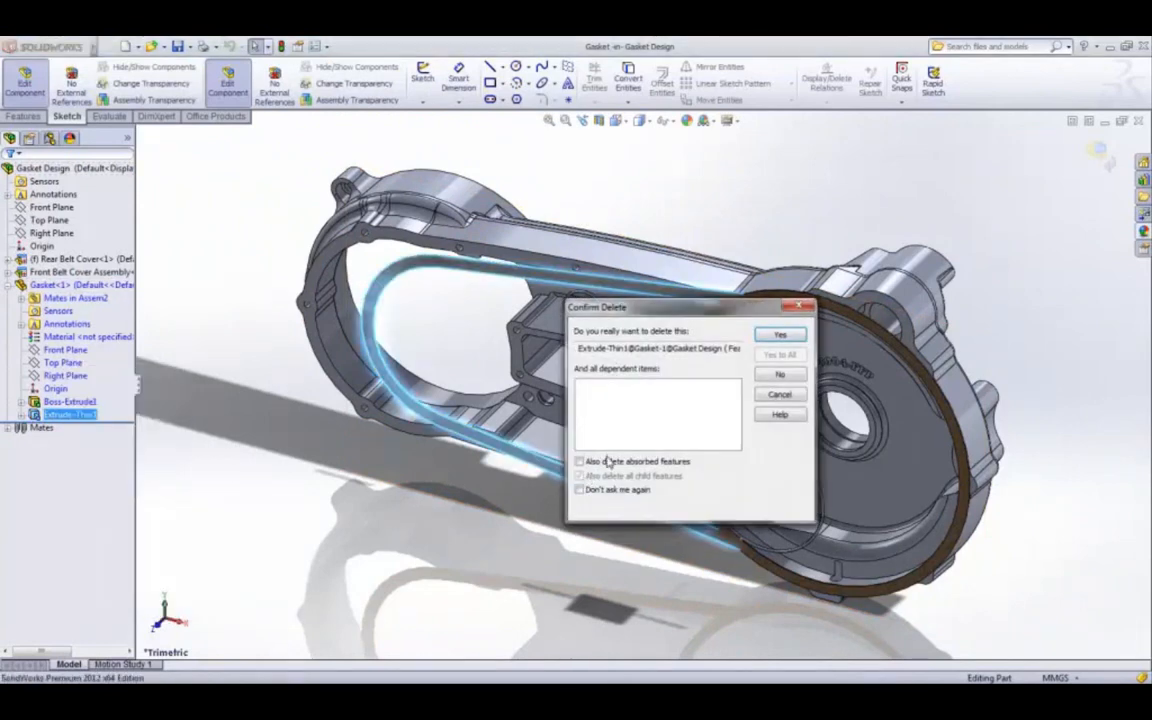
left_click(608, 461)
left_click(780, 334)
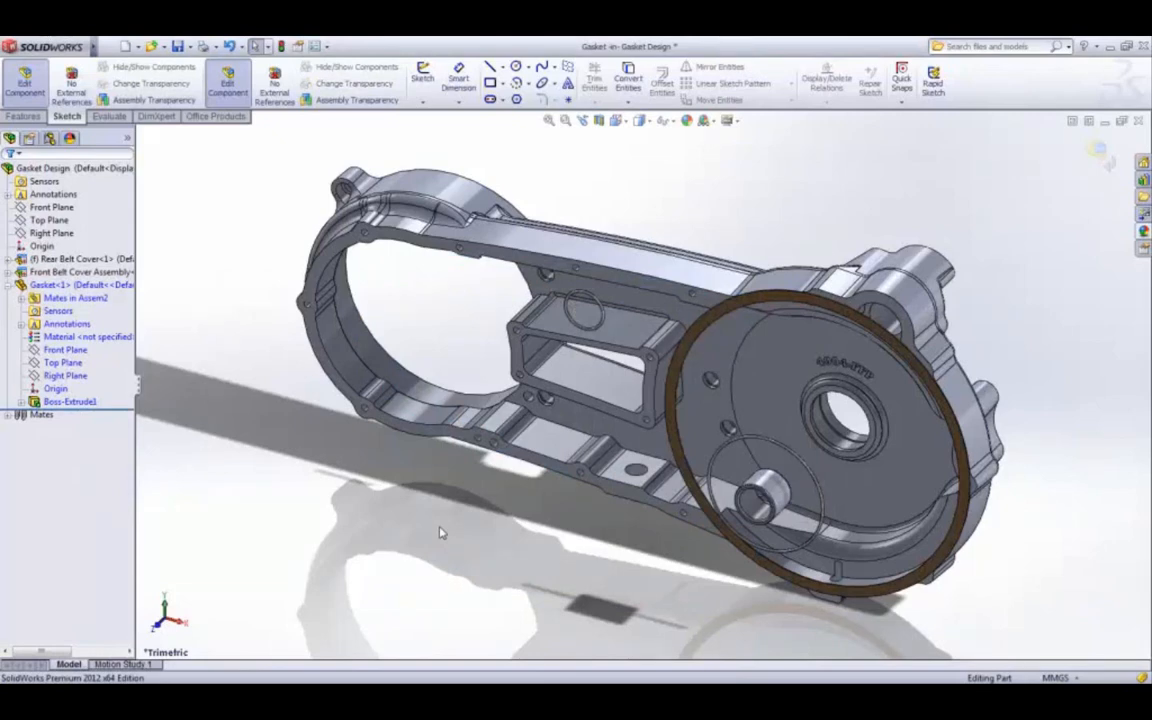
Step: Start a gasket sketch on the rear cover's flange face and convert the face's outer boundary into sketch entities
left_click(585, 236)
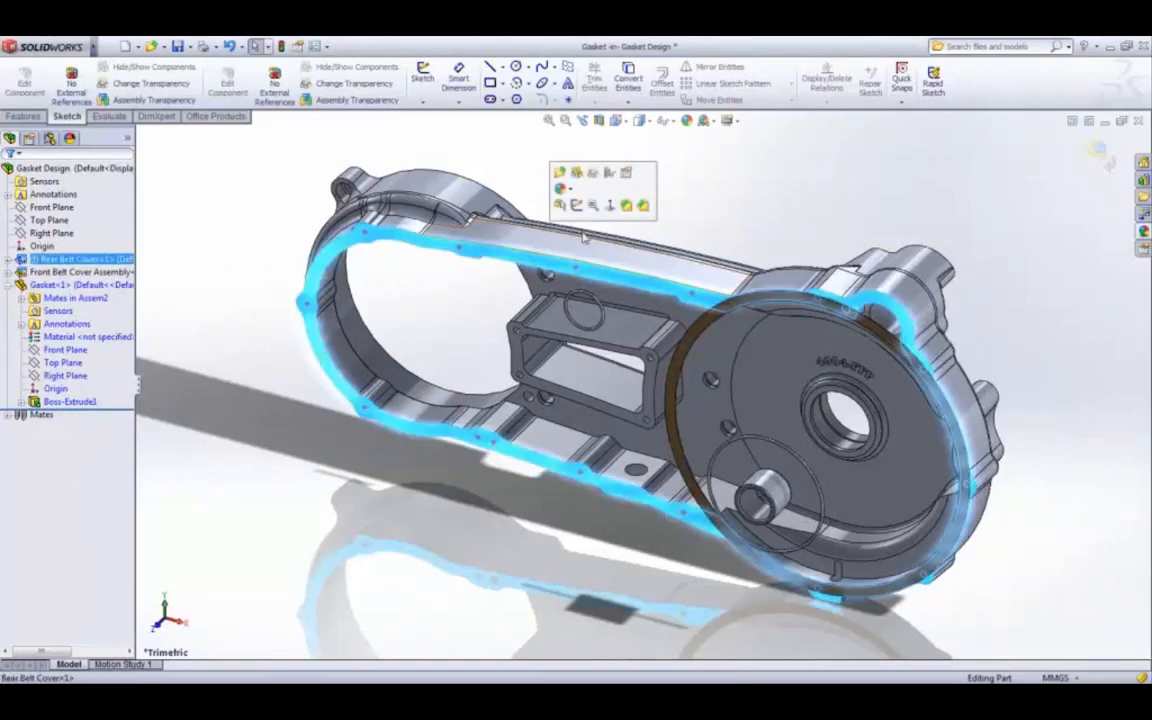
left_click(576, 205)
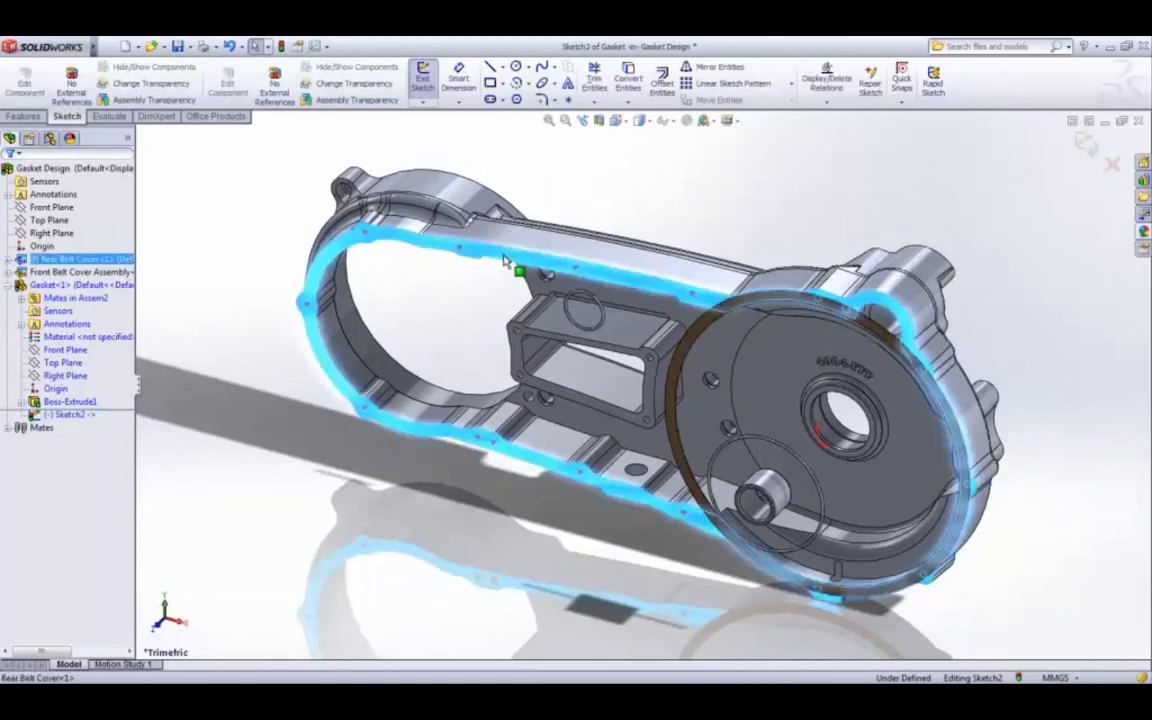
key("s")
left_click(514, 347)
Step: Convert the inner edge loop of the rear cover's flange face into entities of the gasket sketch
key("s")
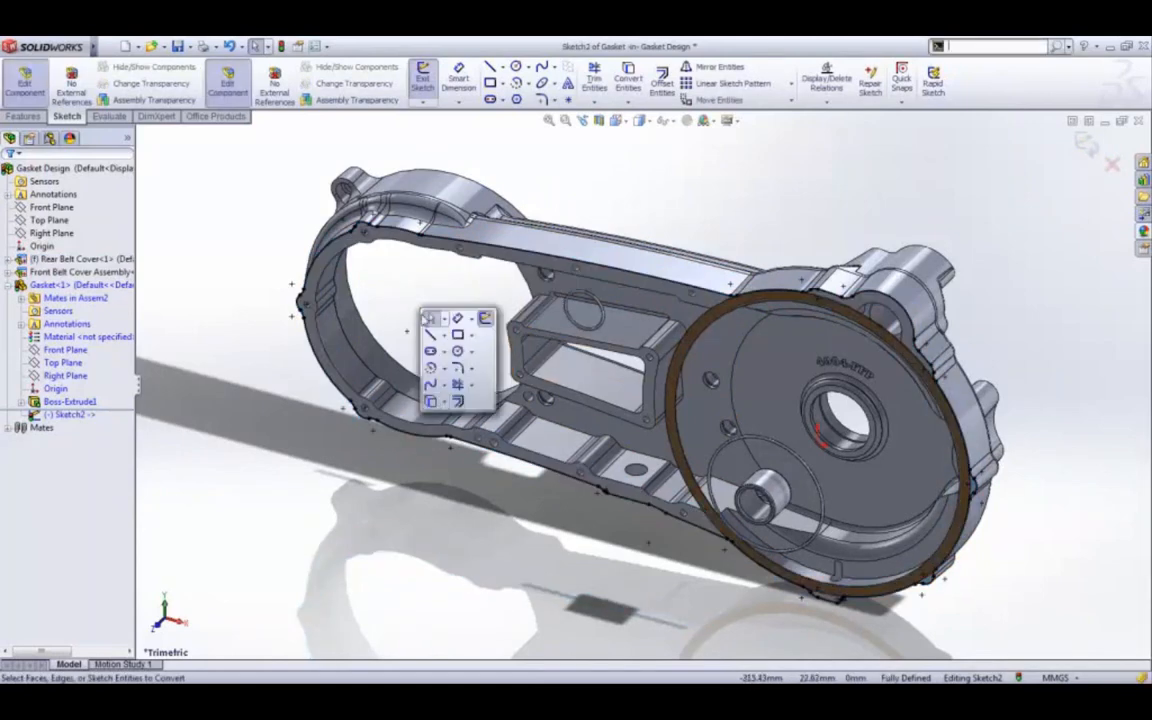
left_click(430, 401)
right_click(347, 384)
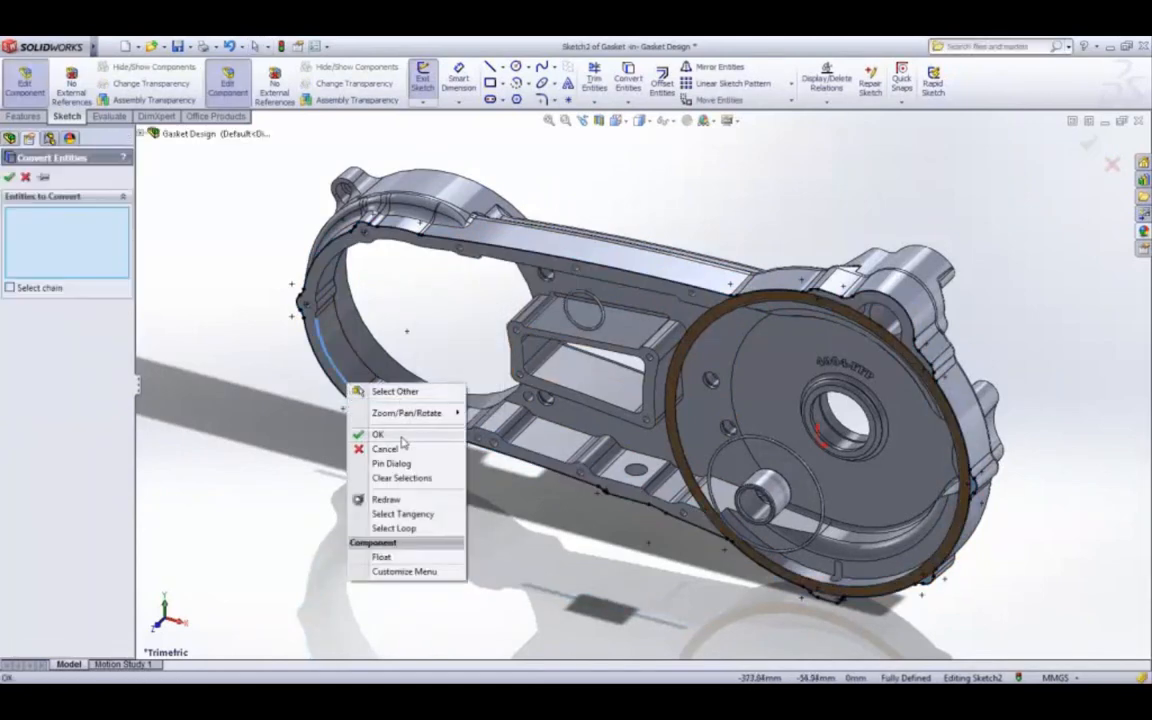
left_click(394, 528)
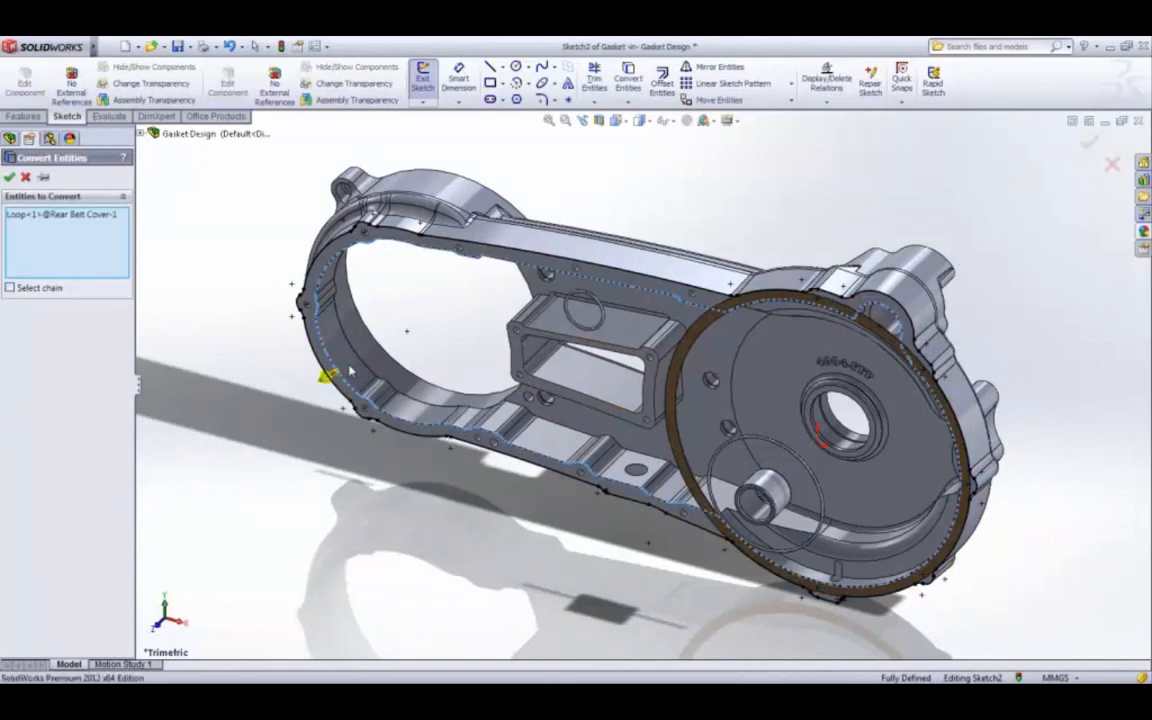
left_click(9, 177)
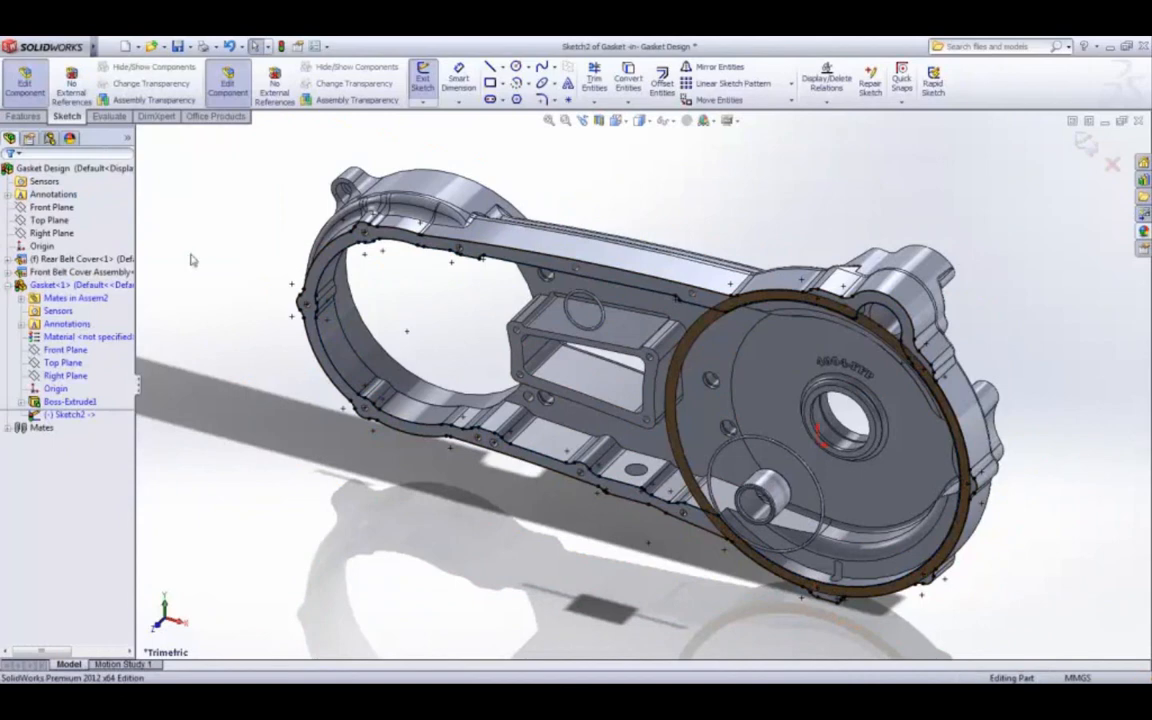
Step: Extrude the gasket profile 1 mm from the sketch plane and return to editing the Gasket Design assembly
key("s")
left_click(229, 268)
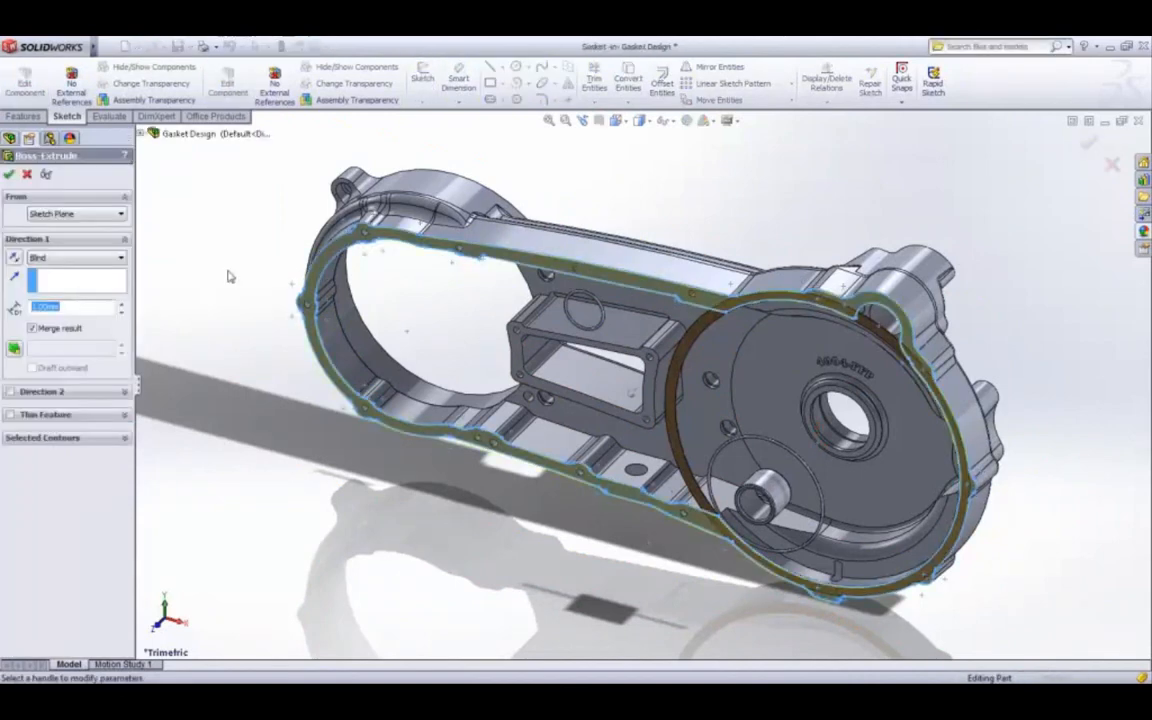
left_click(10, 176)
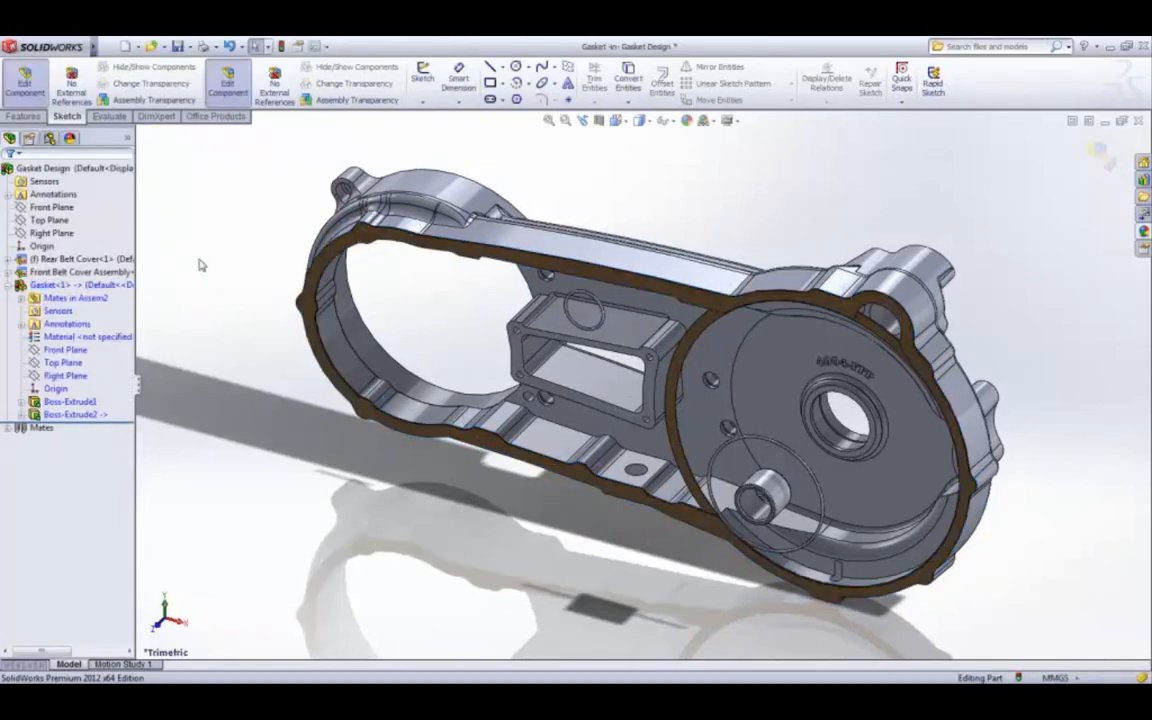
right_click(199, 265)
left_click(225, 450)
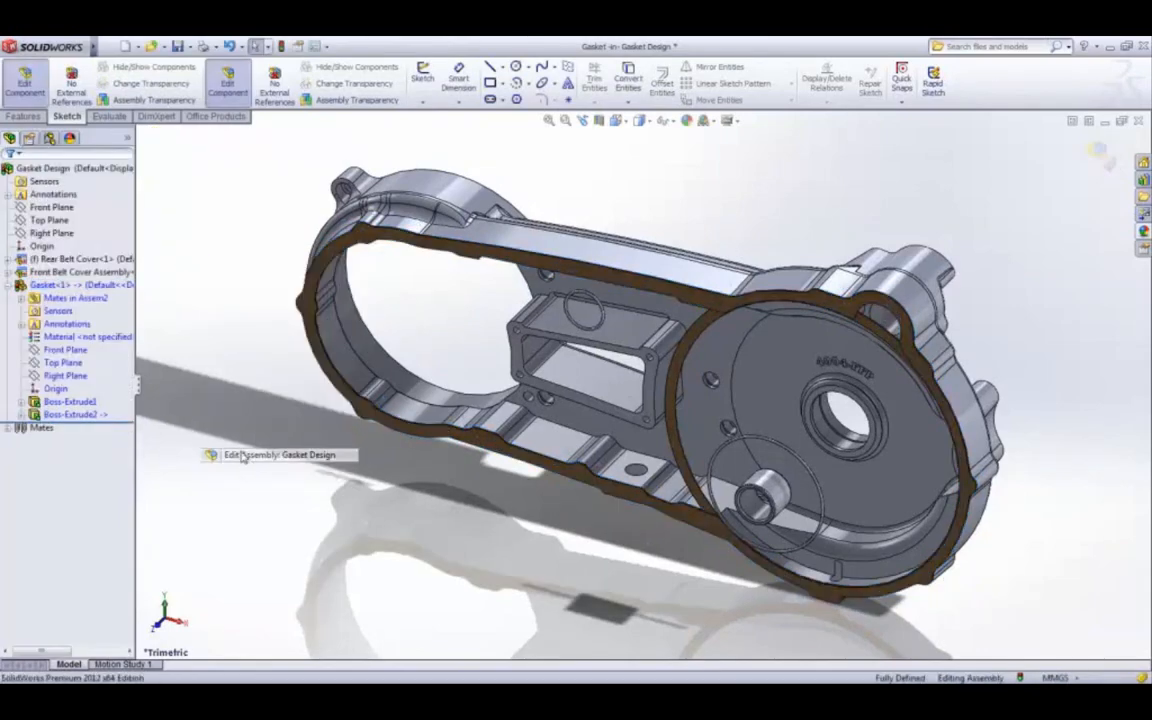
Step: Show the assembly's hidden front cover components again and save the Gasket Design assembly
right_click(92, 174)
left_click(153, 322)
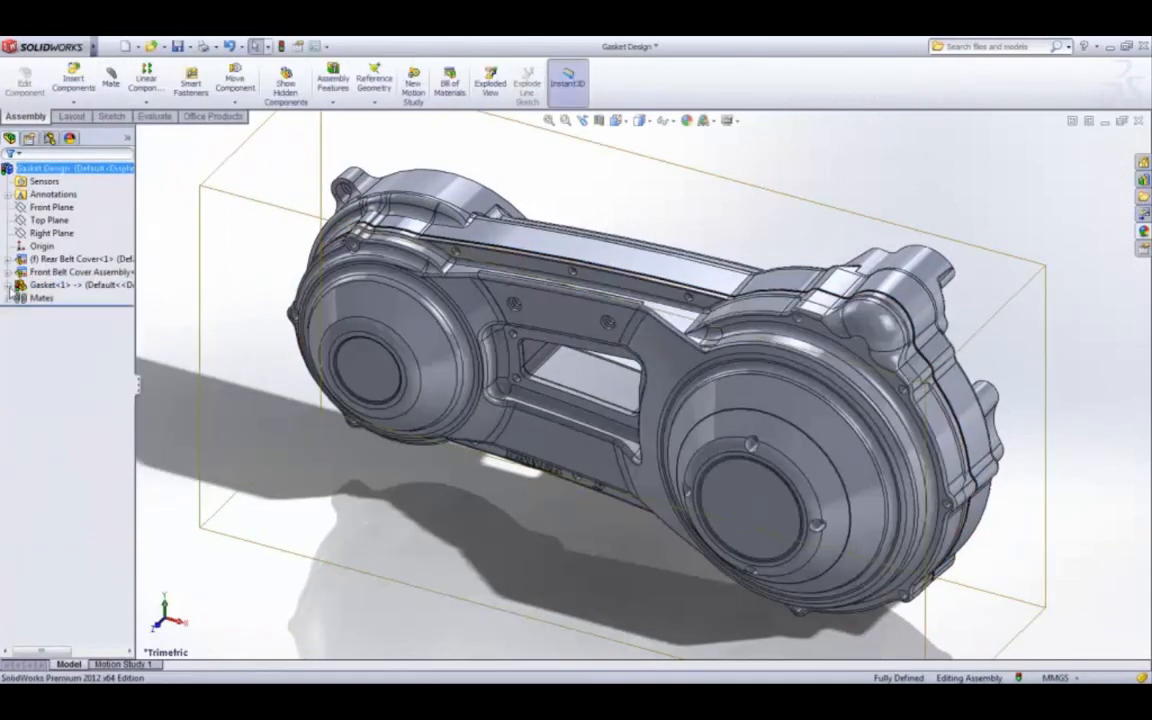
key("ctrl+s")
left_click(258, 256)
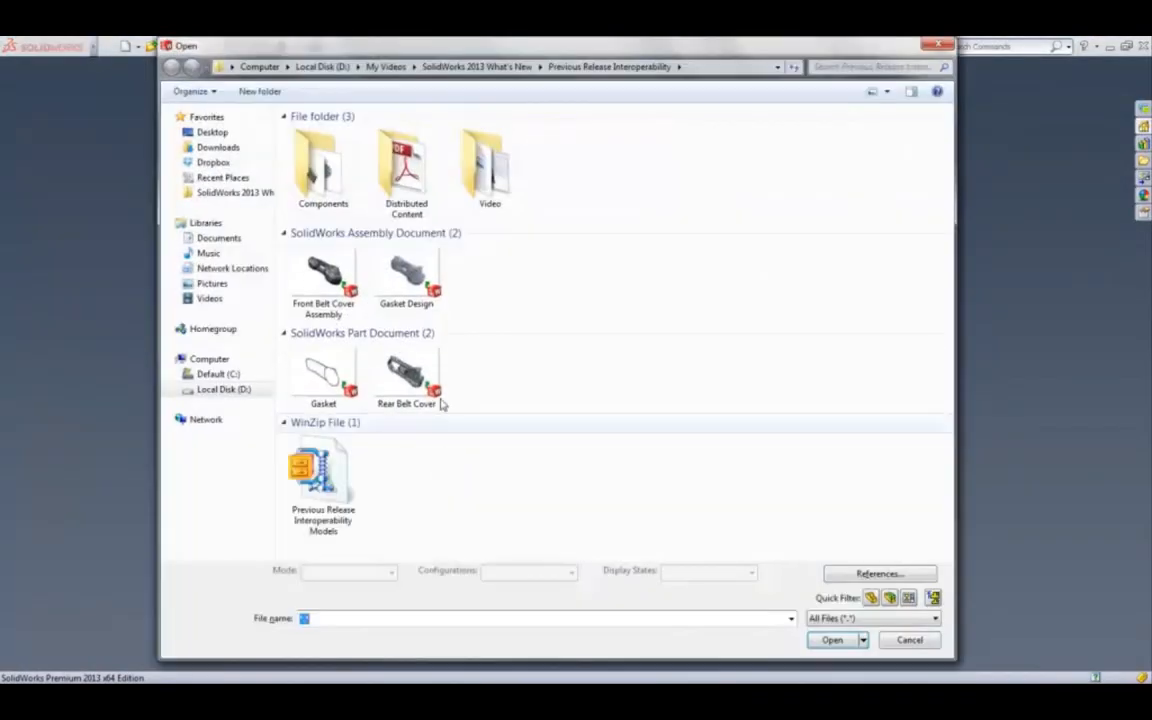
Step: Open the Gasket Design assembly in SolidWorks 2013 and hide front cover components that block the view of the gasket
left_click(406, 275)
left_click(832, 658)
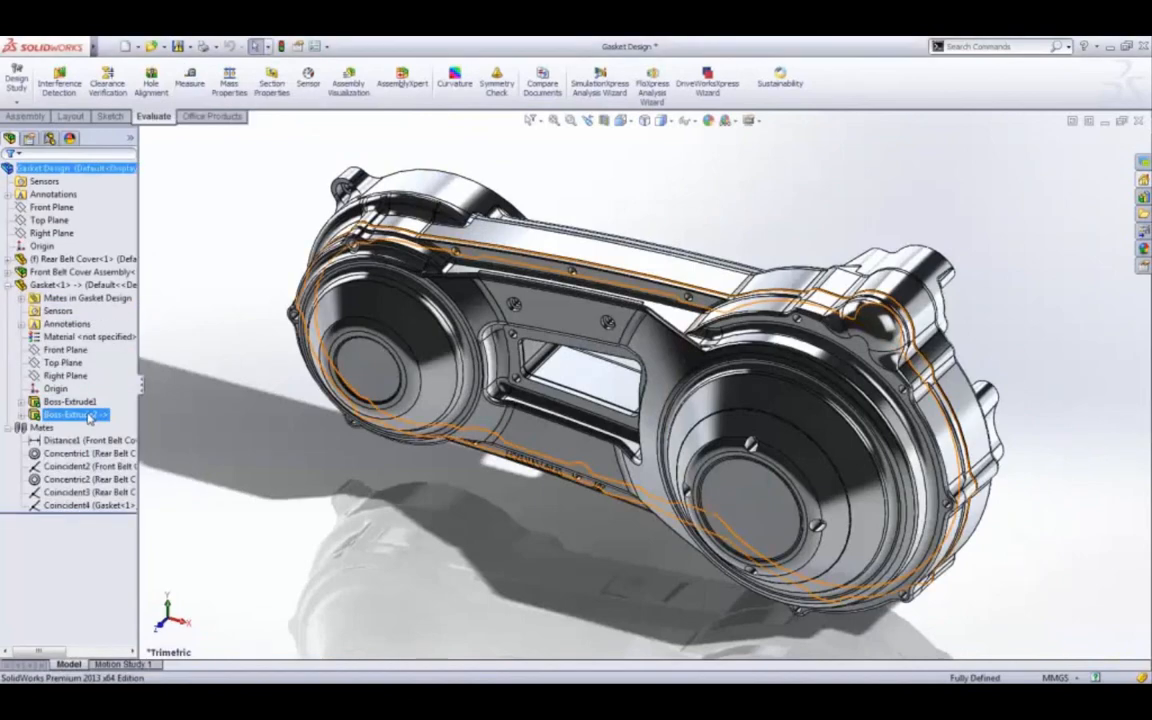
key("Tab")
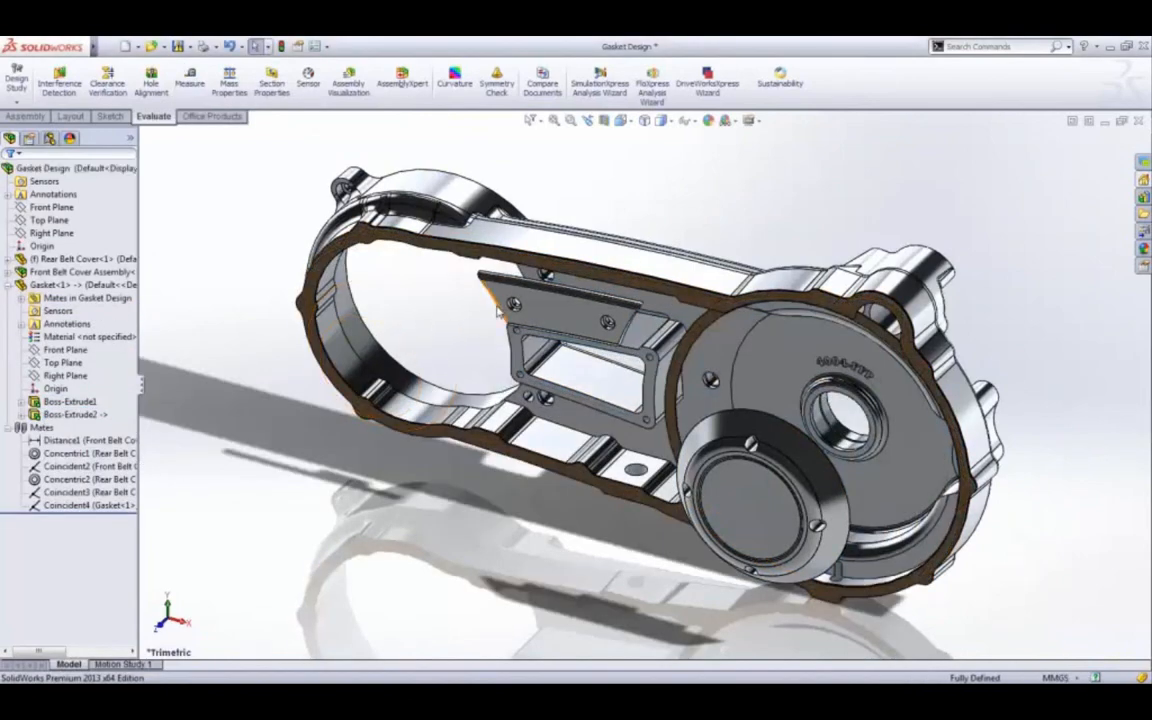
key("Tab")
Step: Edit the gasket in context and add M6 ANSI Metric screw clearance holes at the three bolt positions around its smaller end
left_click(366, 238)
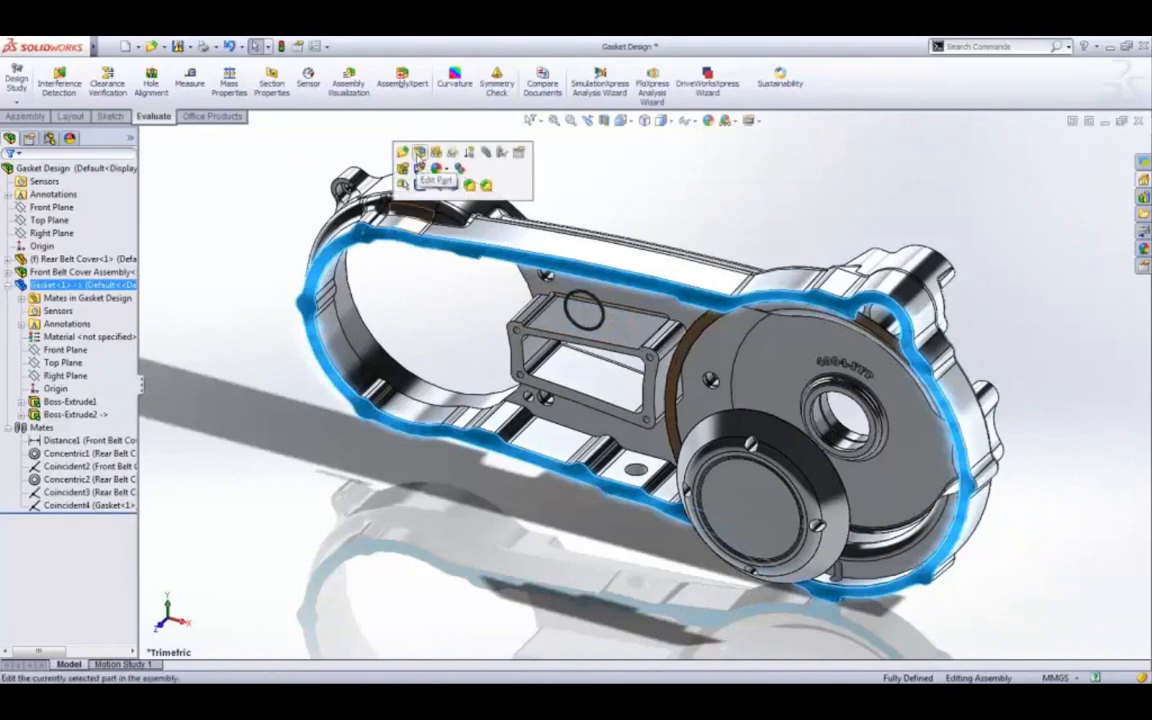
left_click(420, 153)
scroll(336, 247, "down", 3)
key("s")
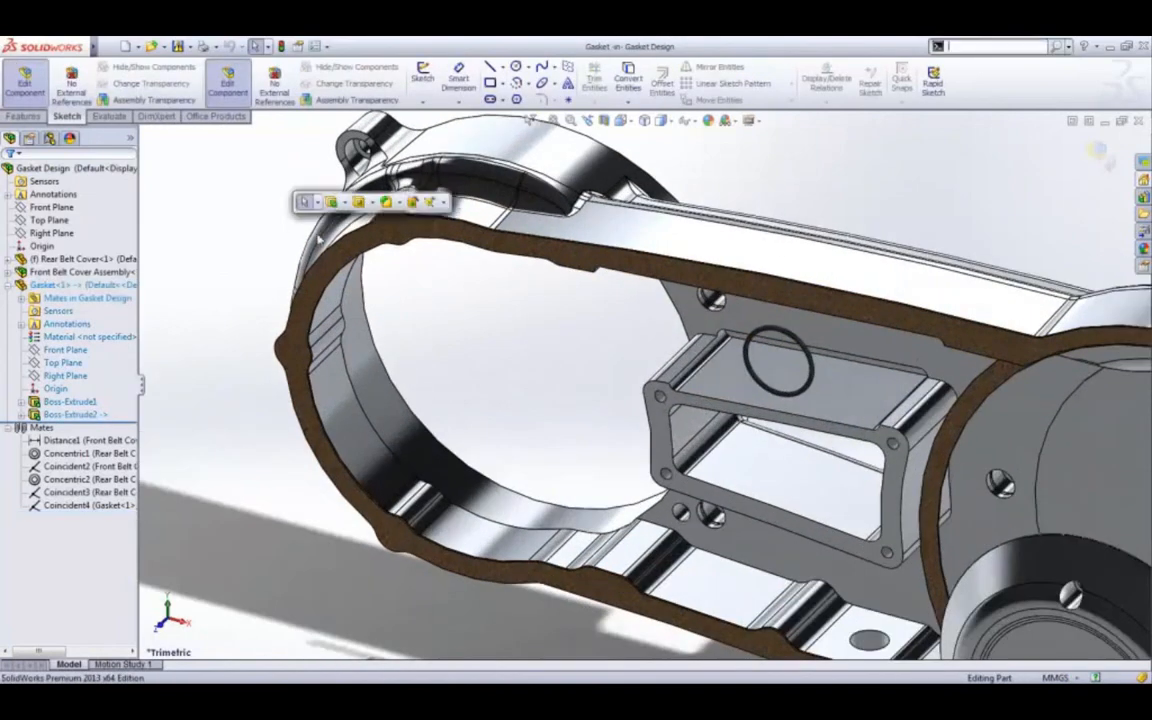
left_click(415, 205)
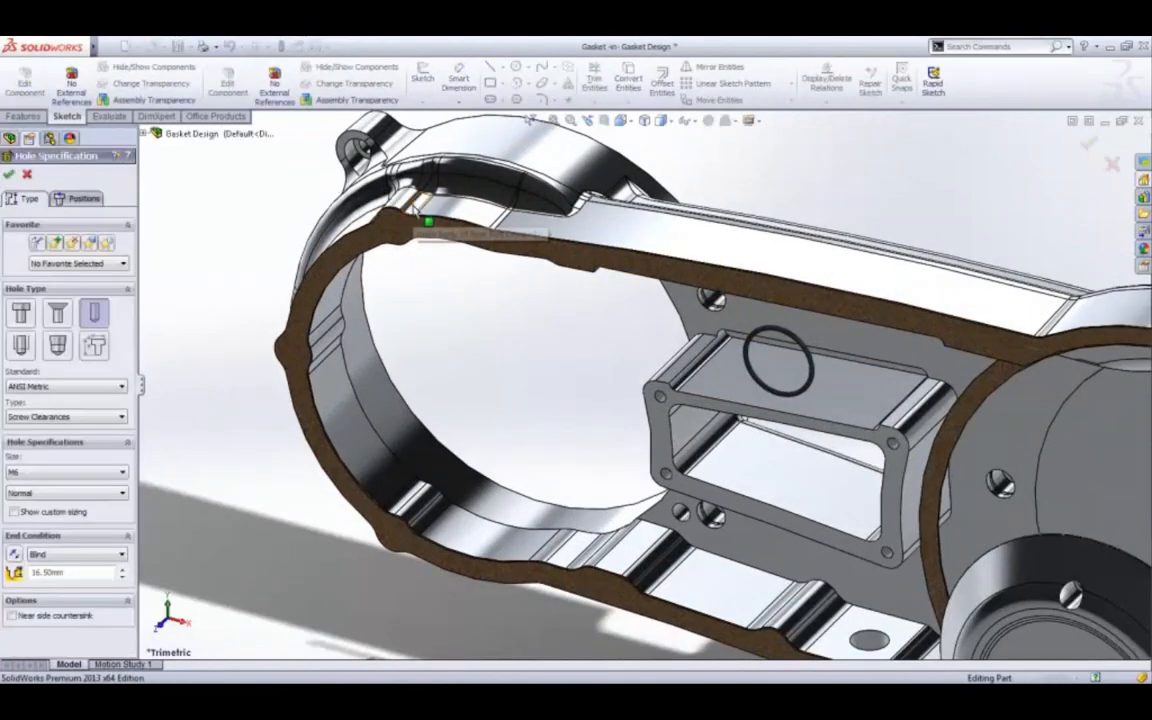
left_click(80, 198)
left_click(395, 230)
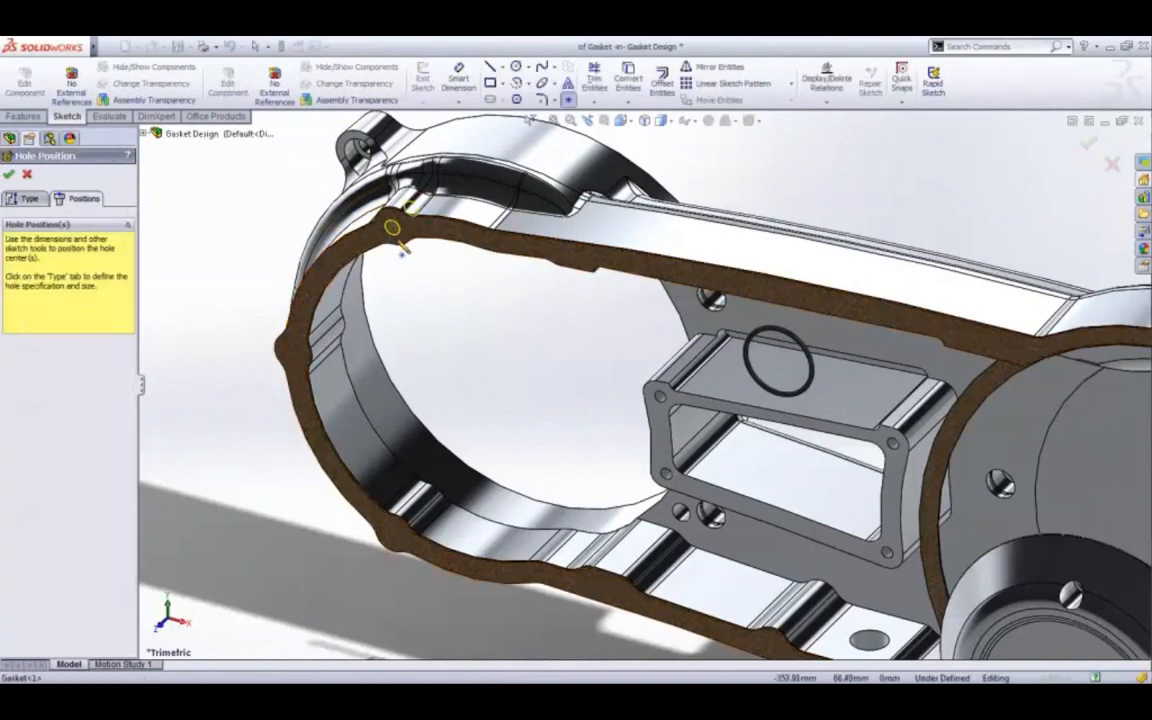
left_click(393, 227)
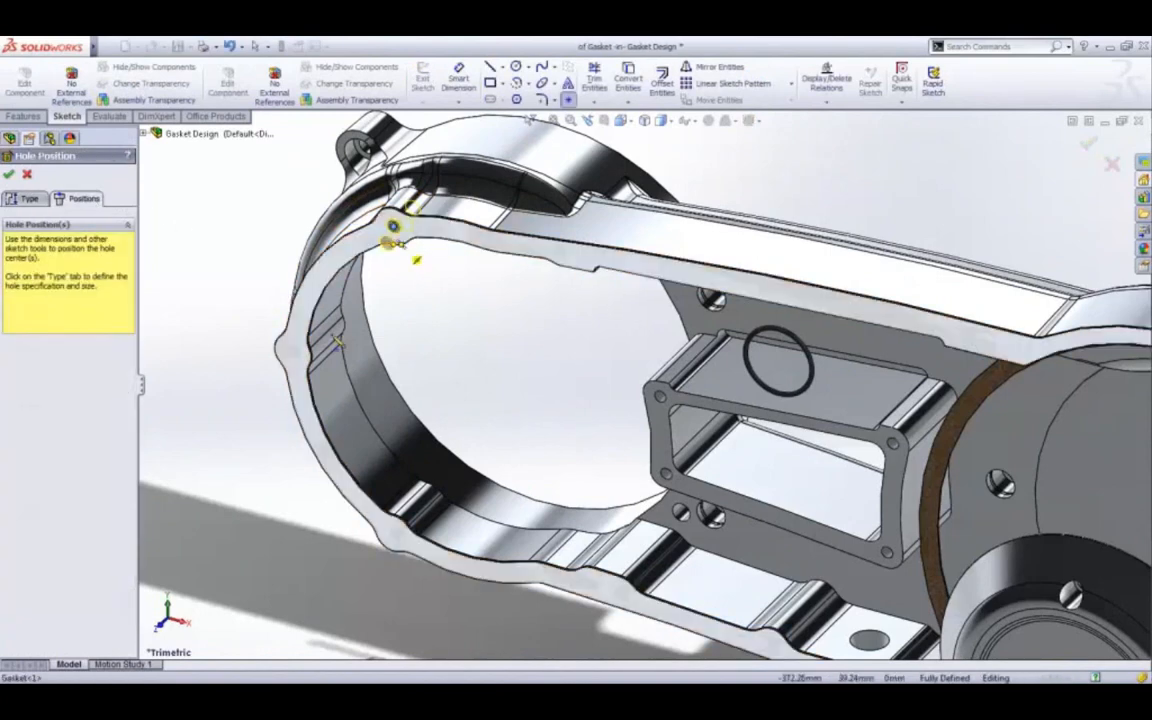
left_click(292, 352)
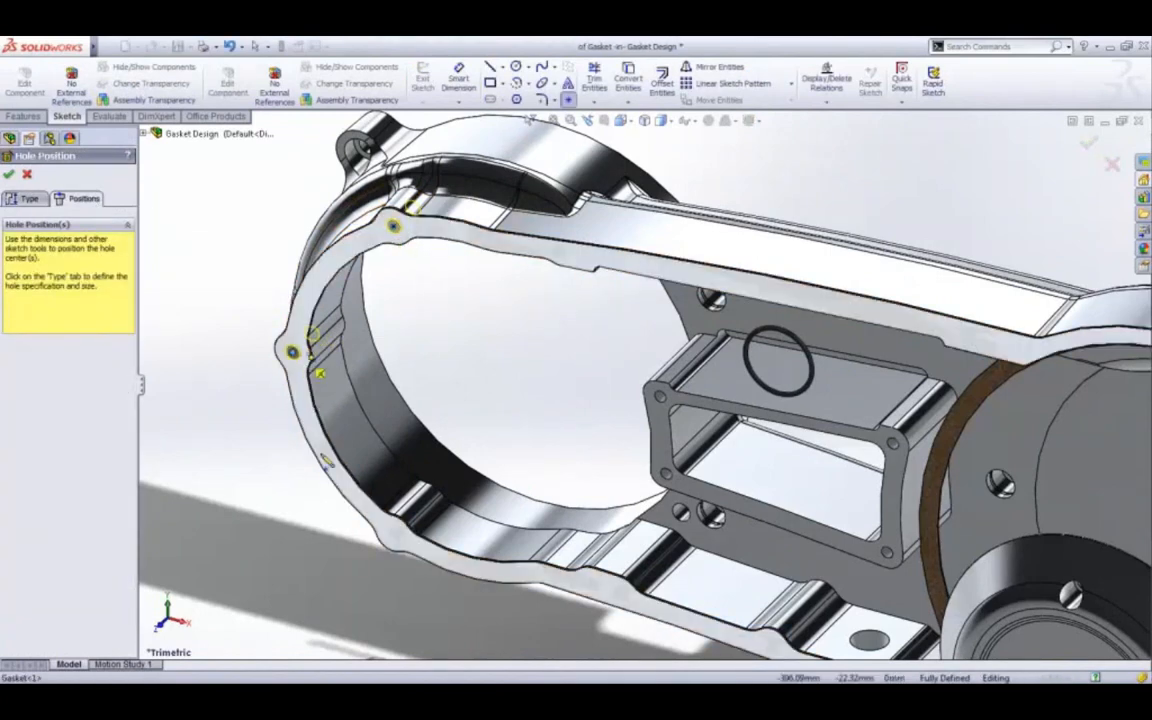
right_click(394, 534)
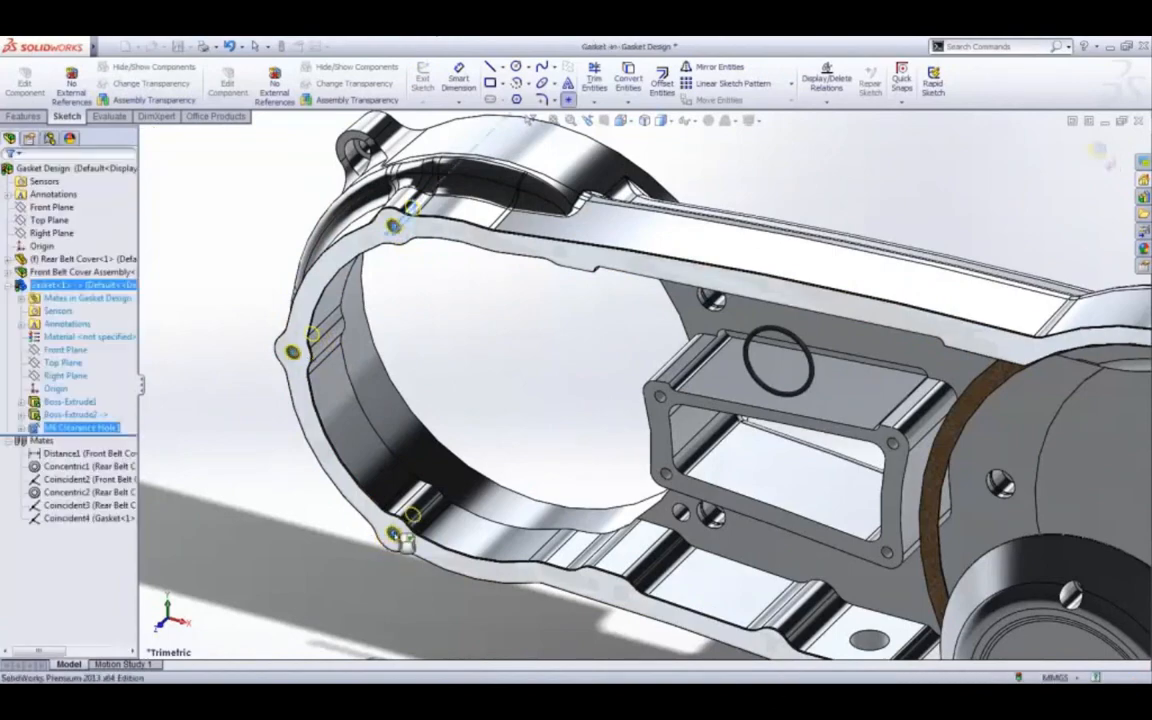
left_click(1103, 154)
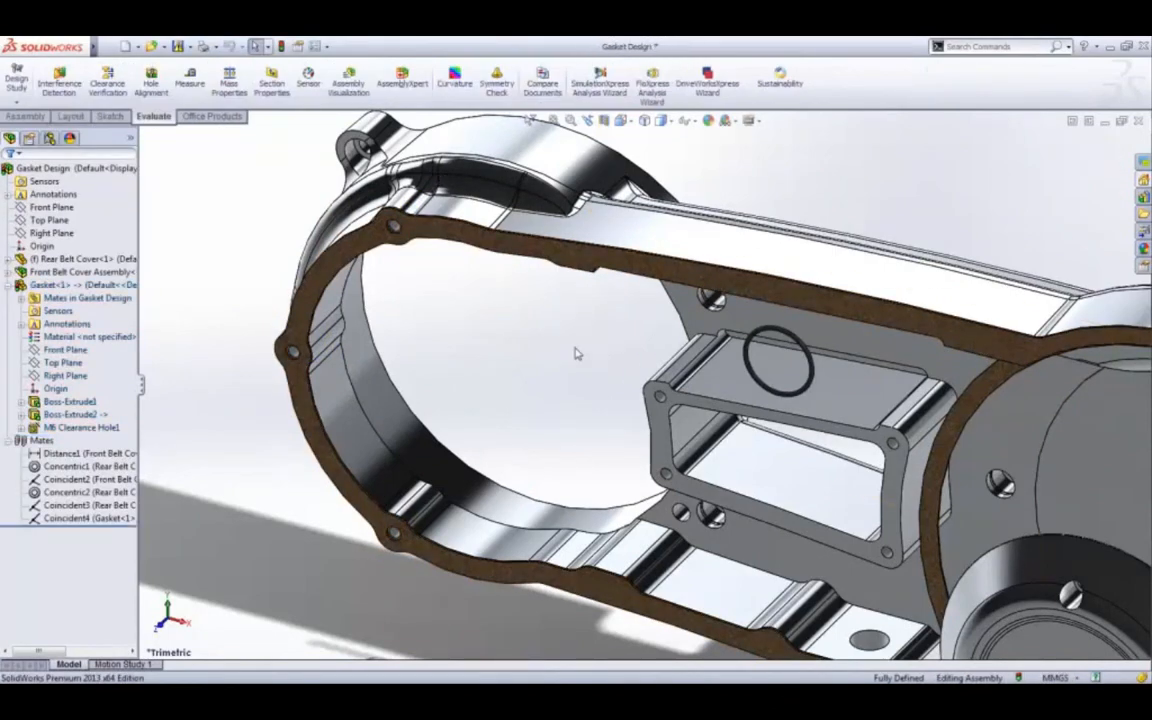
key("f")
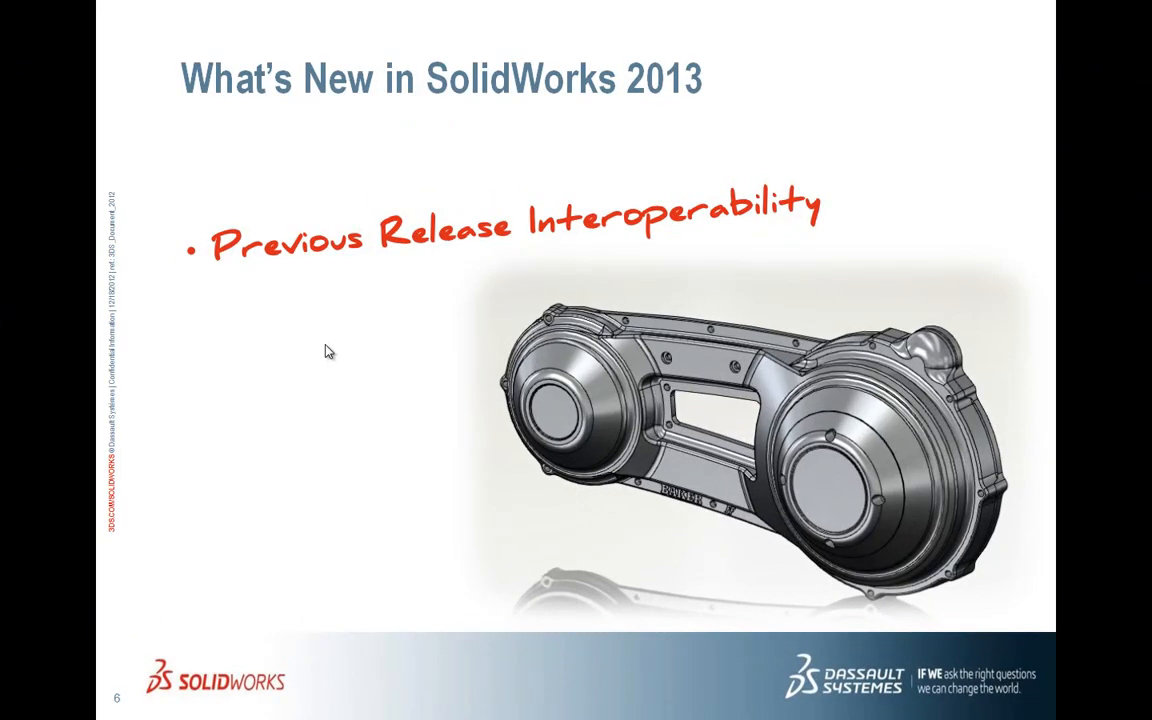
left_click(326, 346)
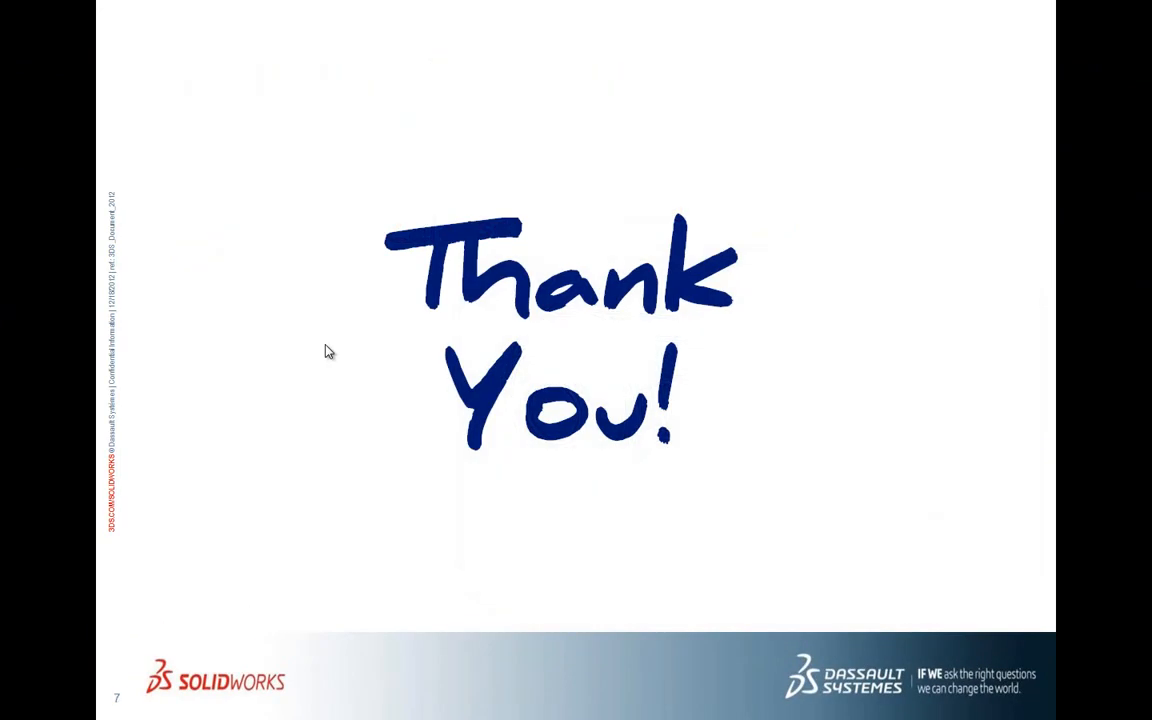